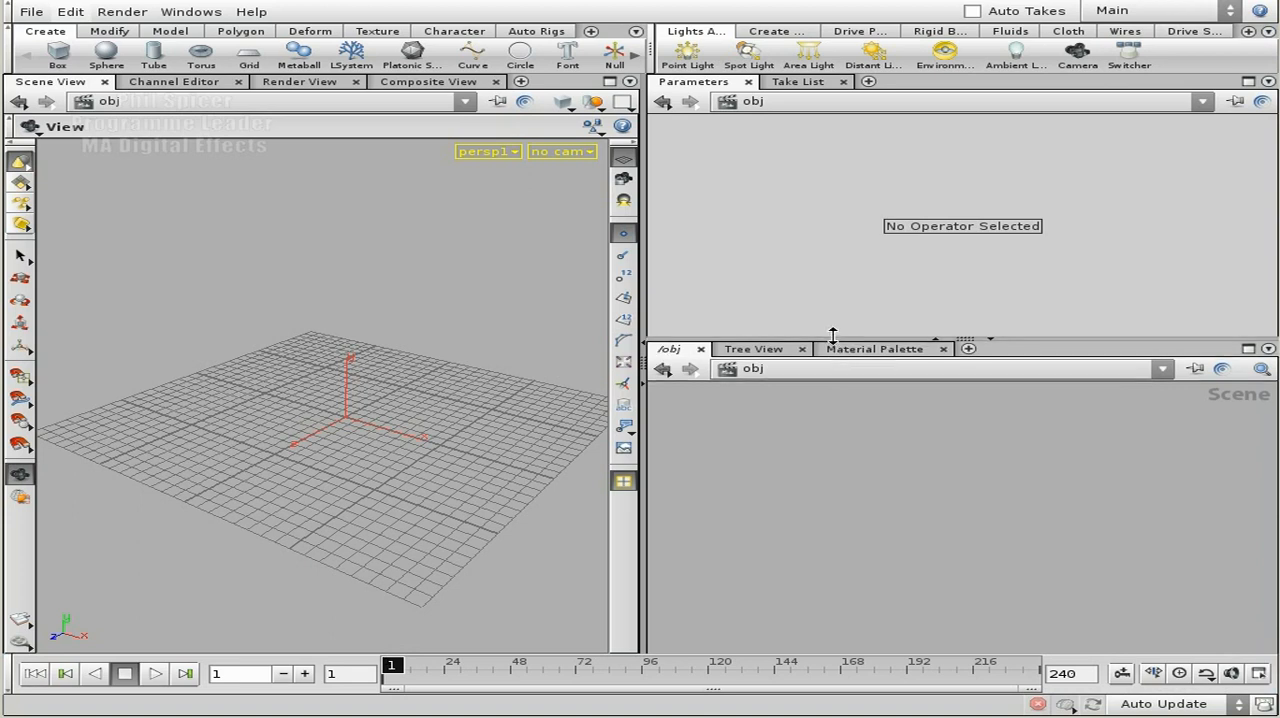
# Create a Geometry object in the scene network and empty it by deleting its default file node.
pyautogui.moveTo(832, 340); pyautogui.dragTo(842, 266)
pyautogui.press('Tab')
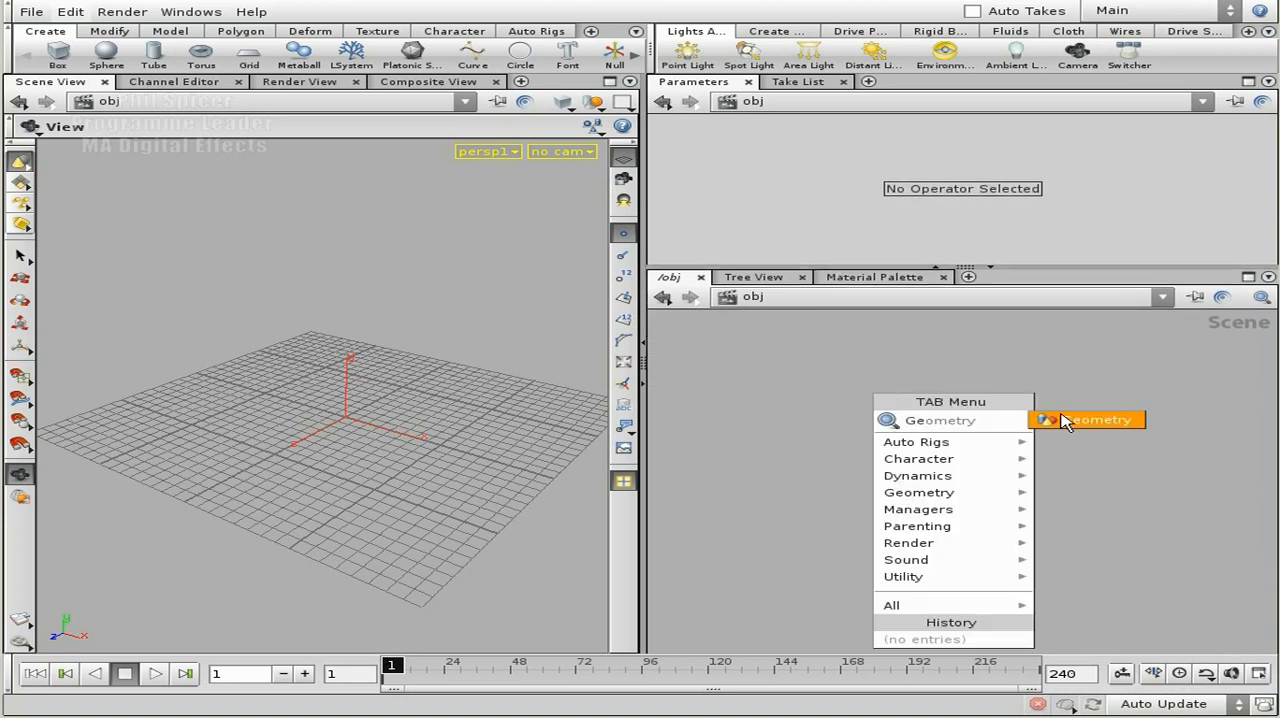
pyautogui.click(1066, 420)
pyautogui.click(890, 414)
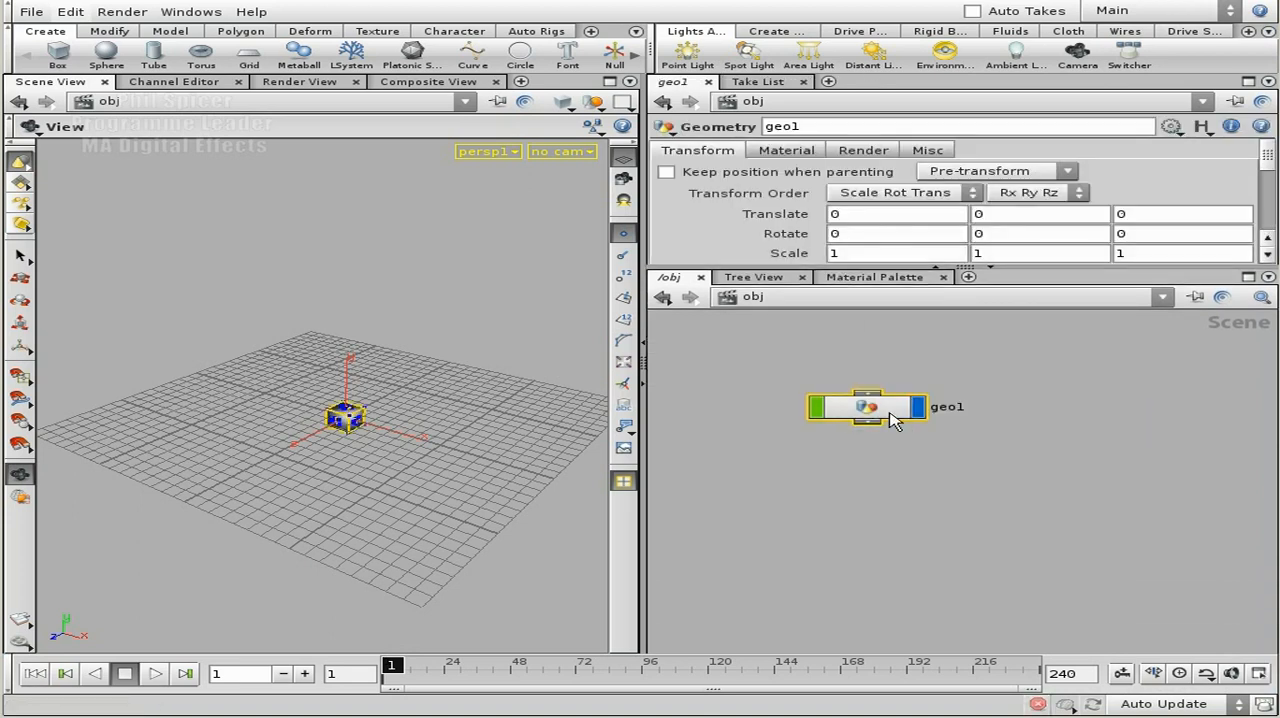
pyautogui.doubleClick(893, 418)
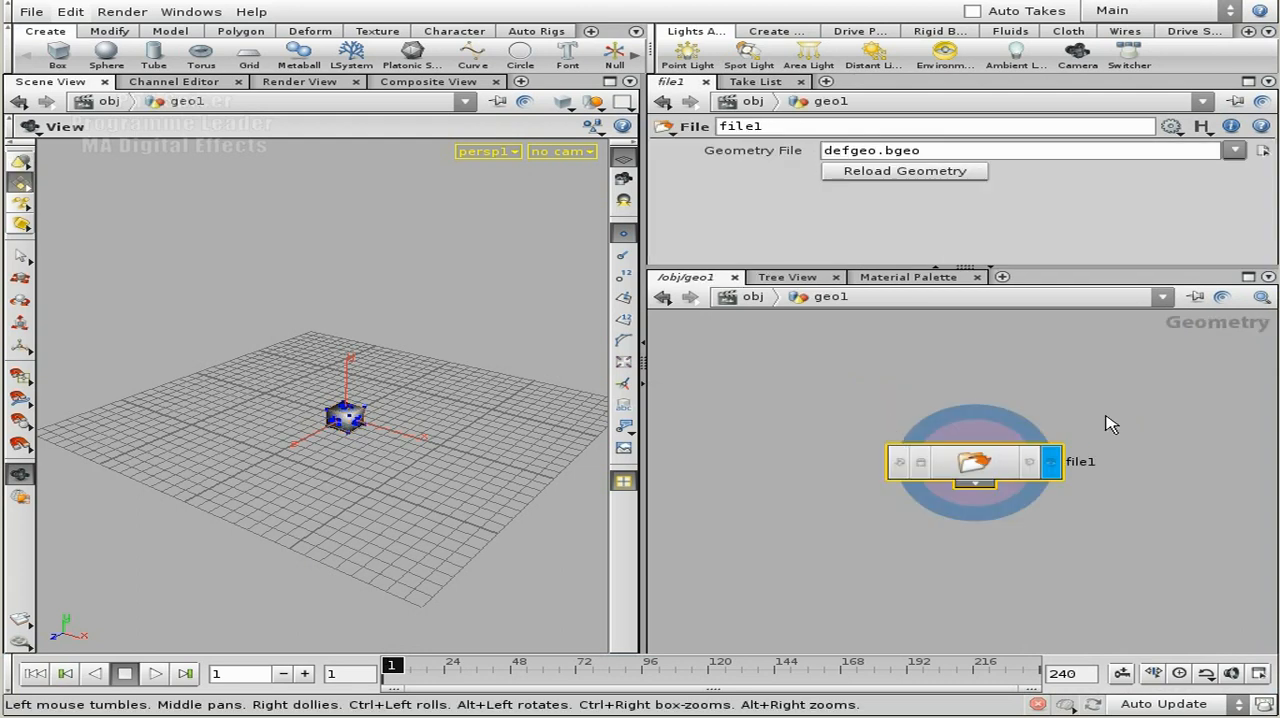
pyautogui.press('Delete')
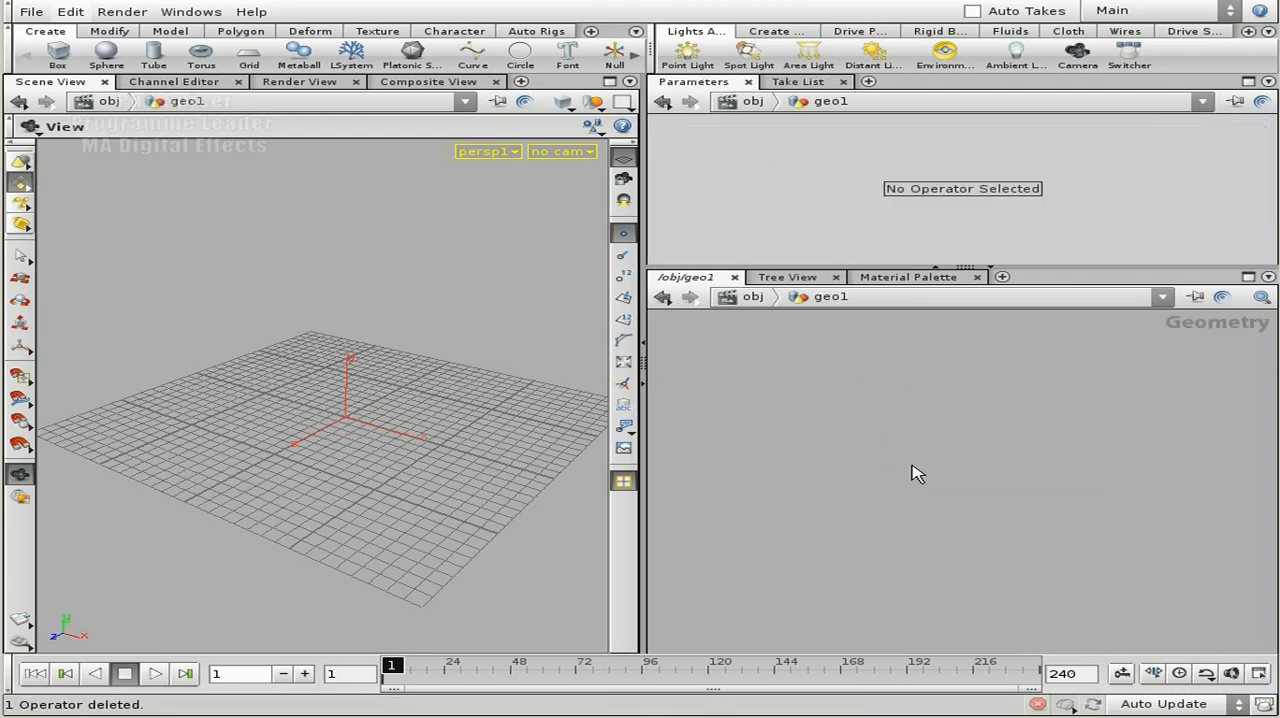
# Place a Grid node in the empty geometry network.
pyautogui.press('Tab')
pyautogui.write('gr')
pyautogui.click(1110, 494)
pyautogui.click(962, 428)
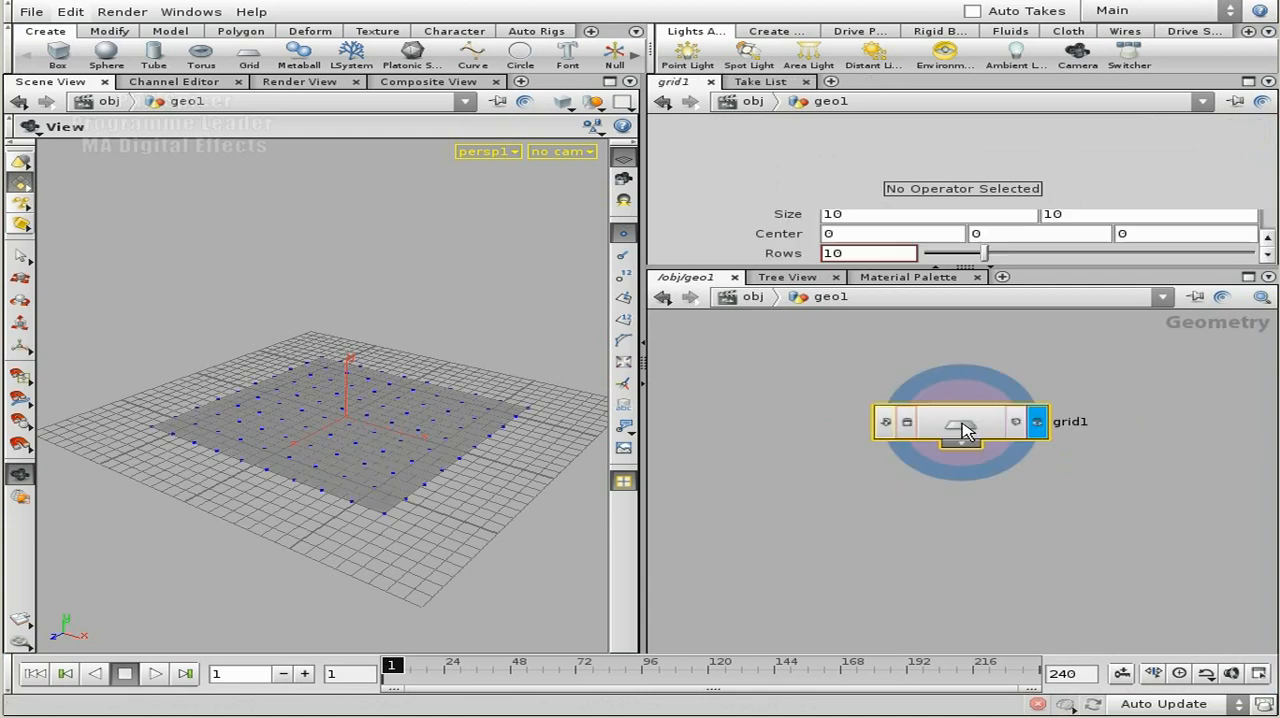
# Set the viewport's shading mode to Flat Wire Shaded to show the grid's polygon edges.
pyautogui.moveTo(276, 345); pyautogui.dragTo(500, 383, button='right')
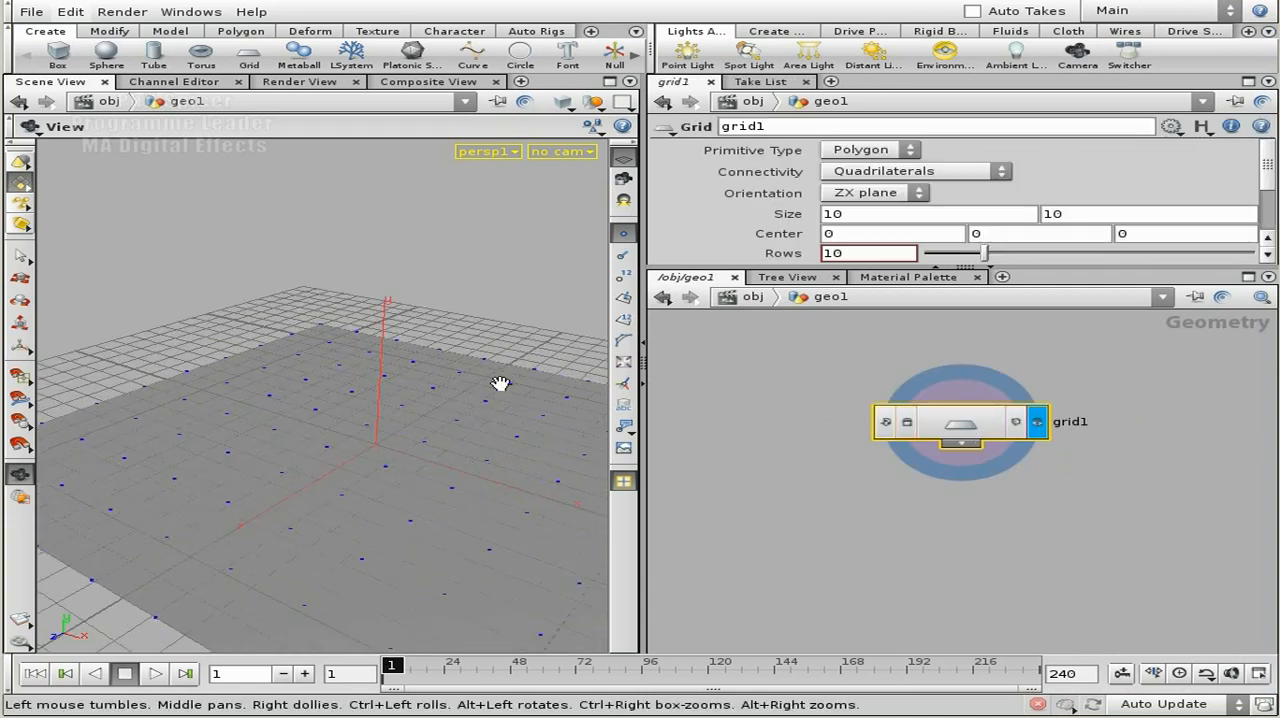
pyautogui.moveTo(500, 383); pyautogui.dragTo(494, 430)
pyautogui.click(566, 105)
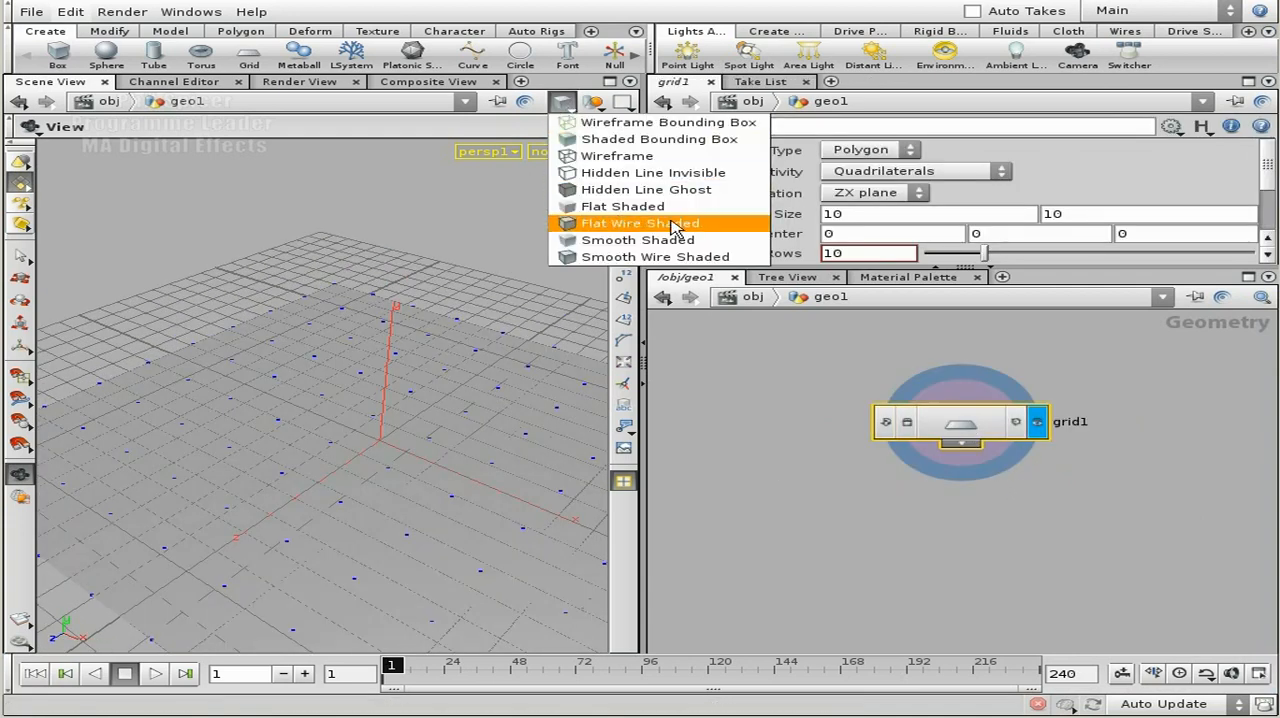
pyautogui.click(640, 223)
pyautogui.moveTo(480, 434); pyautogui.dragTo(372, 428)
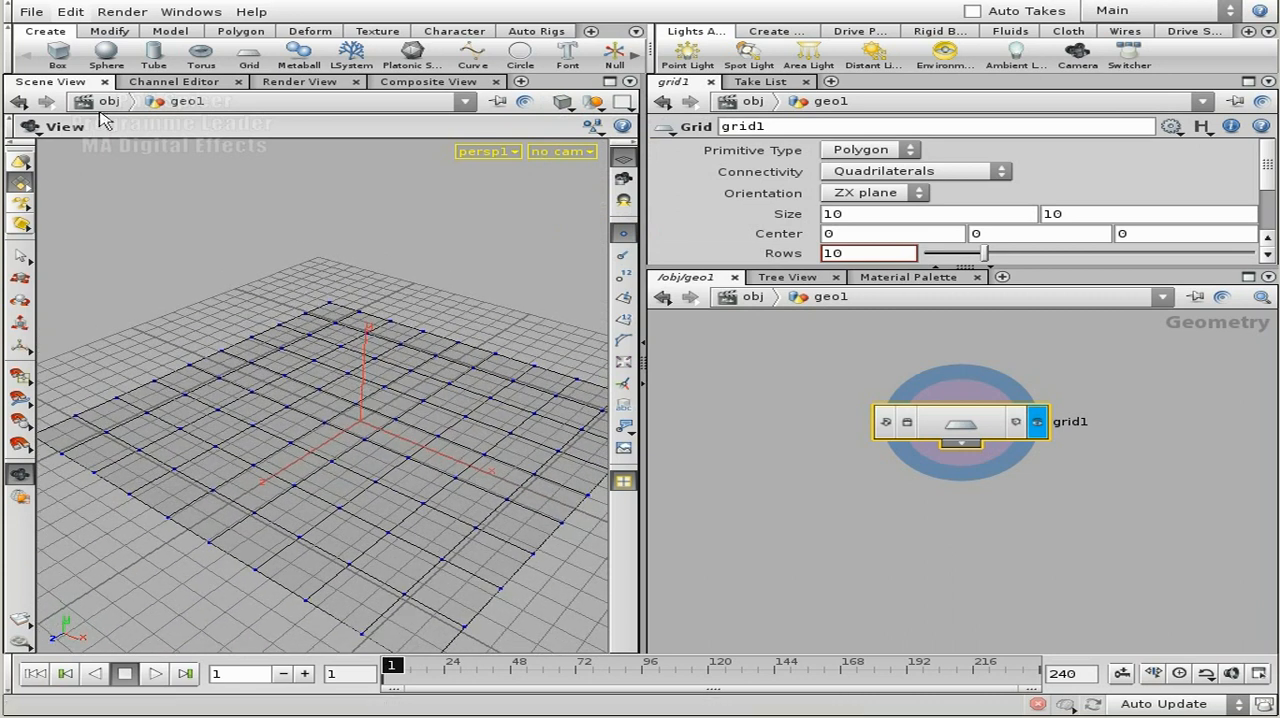
# Collapse the tool shelves and the main menu bar to give the viewport more room.
pyautogui.click(10, 52)
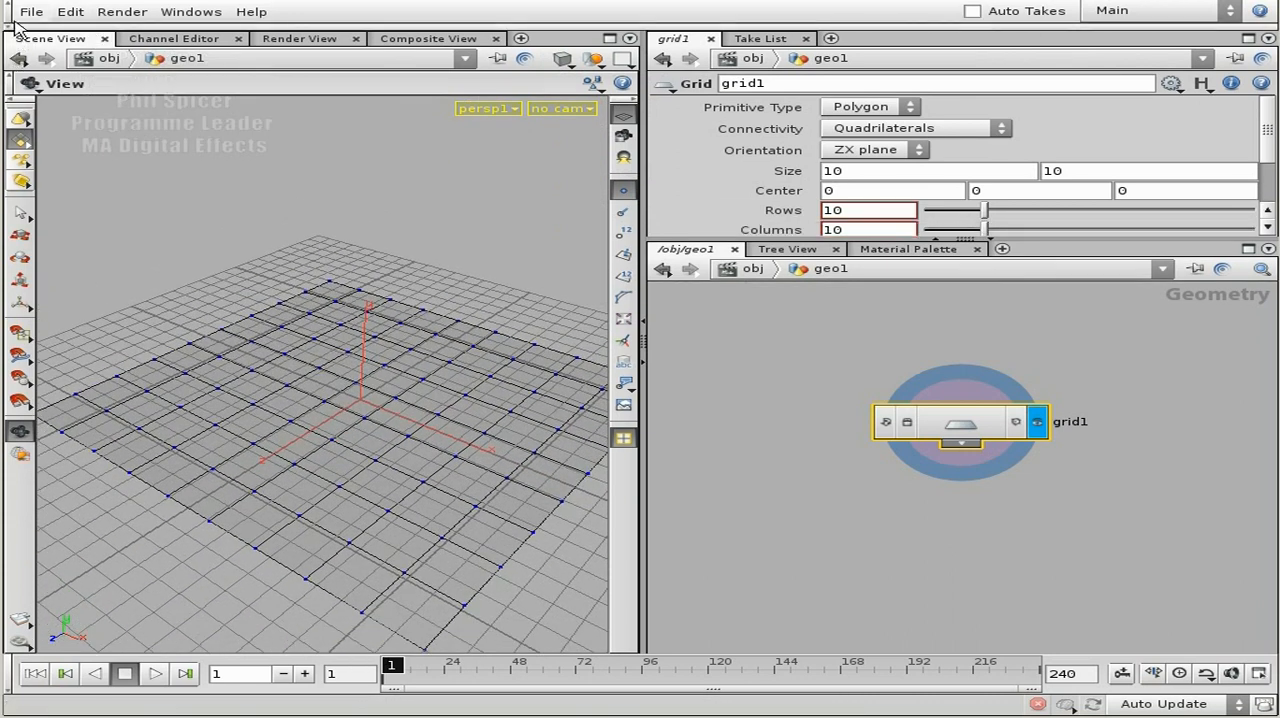
pyautogui.click(10, 12)
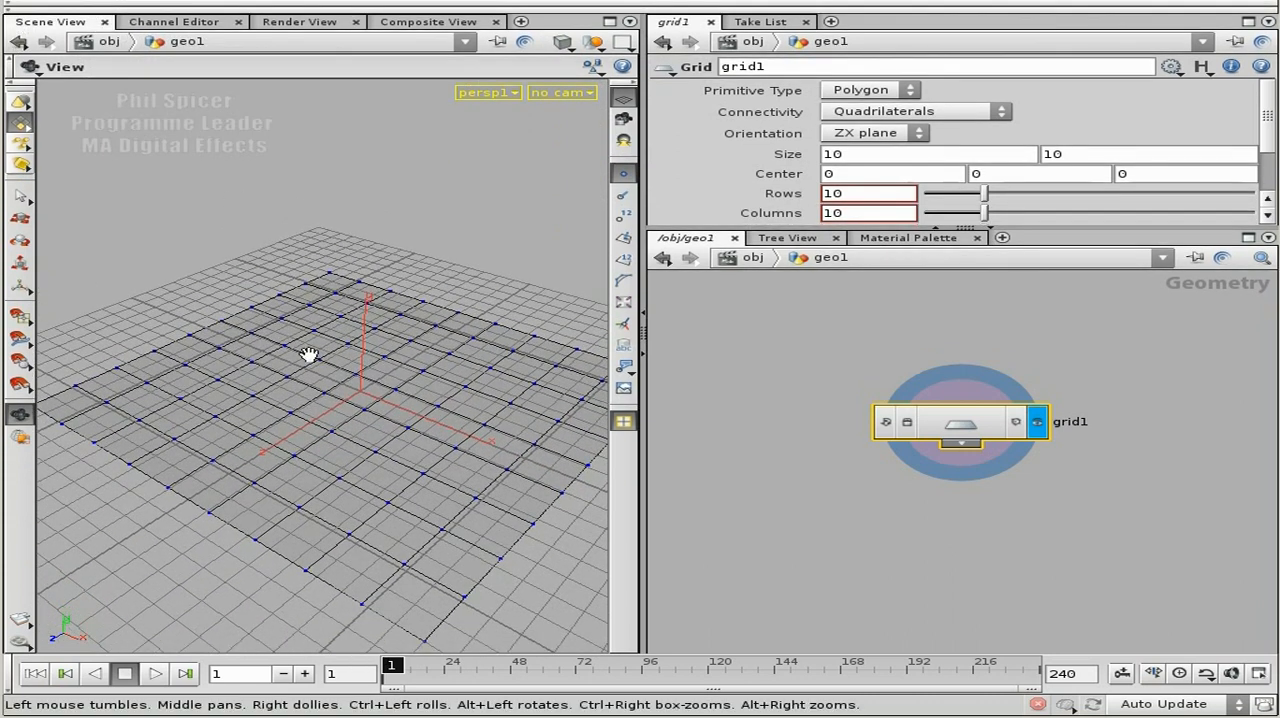
pyautogui.moveTo(434, 446); pyautogui.dragTo(355, 453)
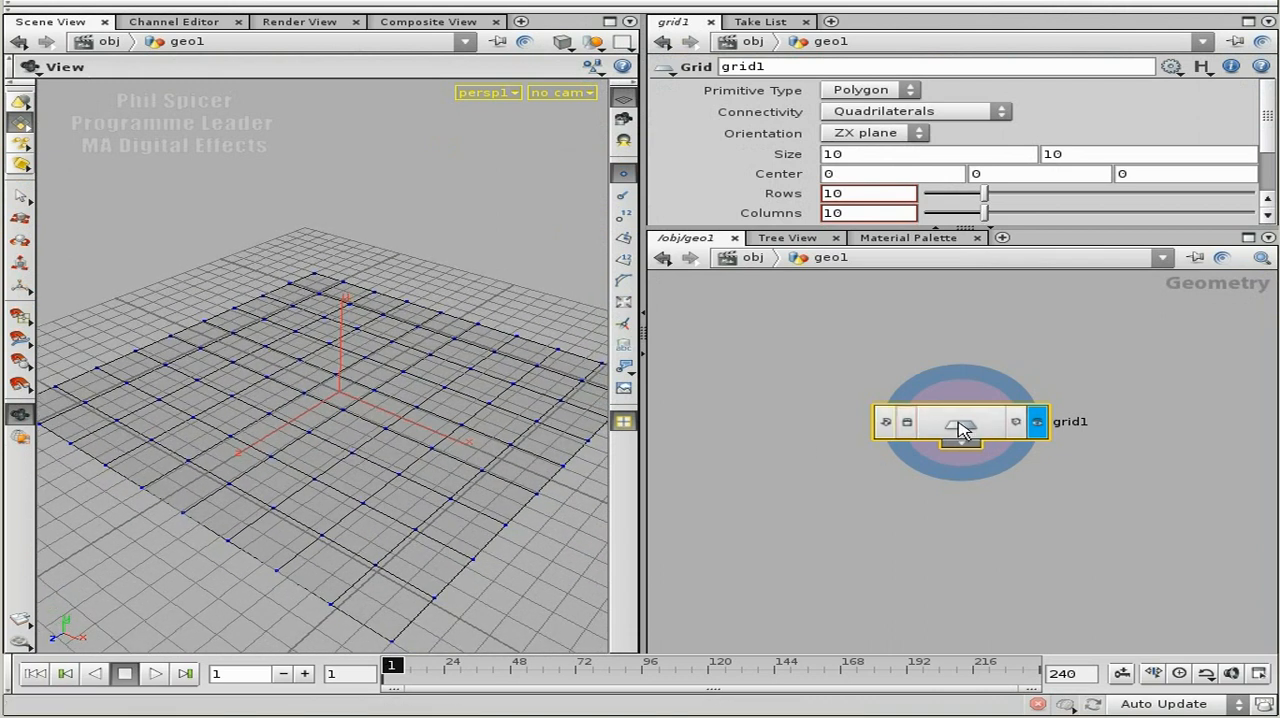
# Turn on point numbers for the grid in the viewport and enlarge the parameter pane.
pyautogui.moveTo(460, 391); pyautogui.dragTo(428, 383)
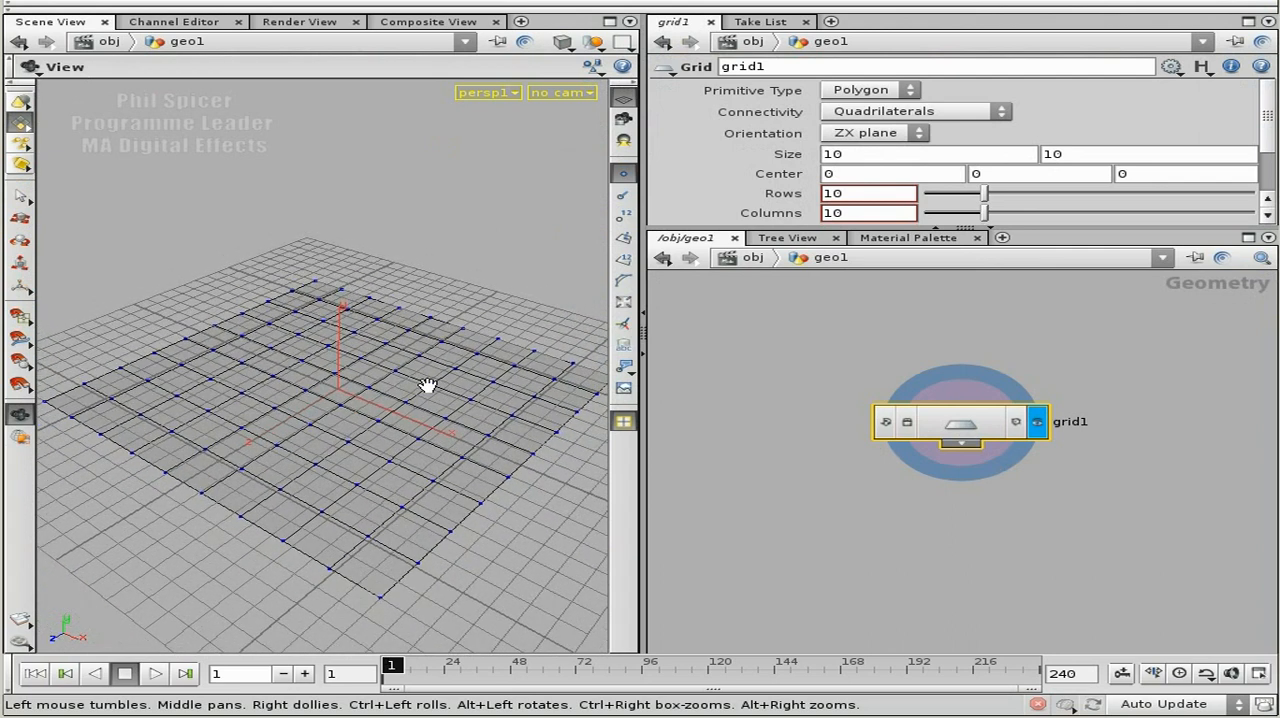
pyautogui.click(623, 215)
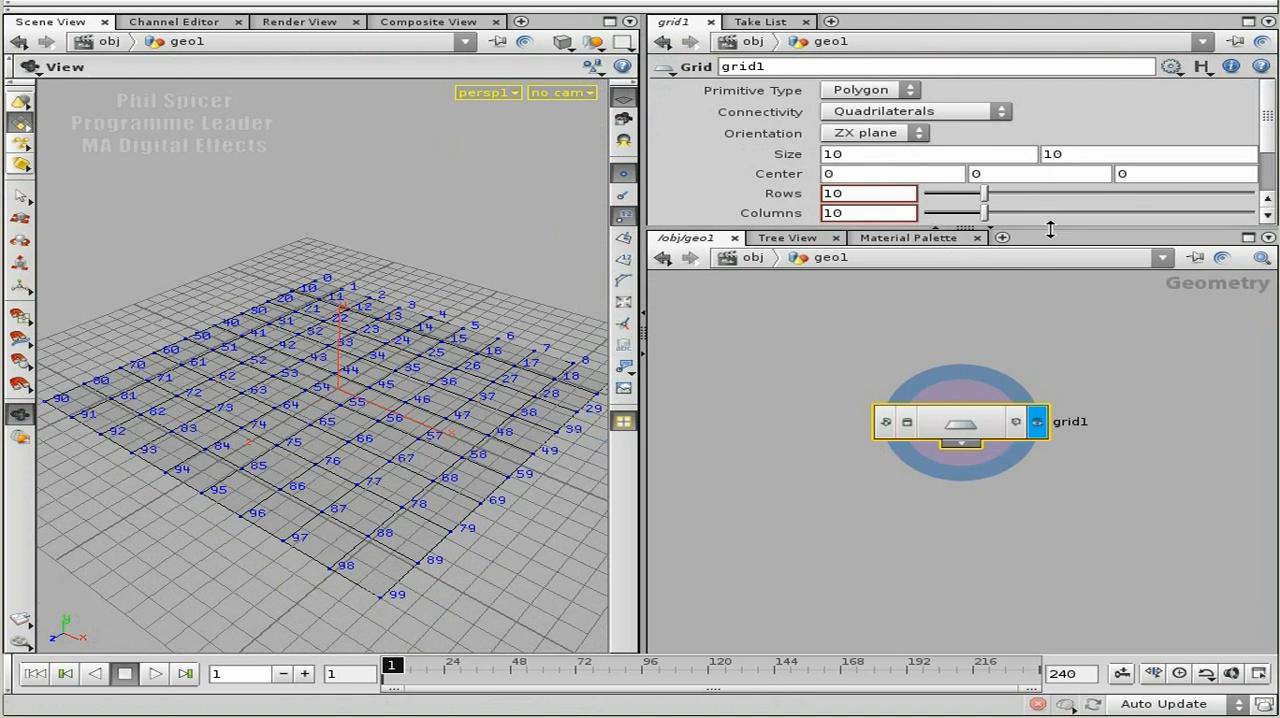
pyautogui.moveTo(1050, 229); pyautogui.dragTo(1048, 270)
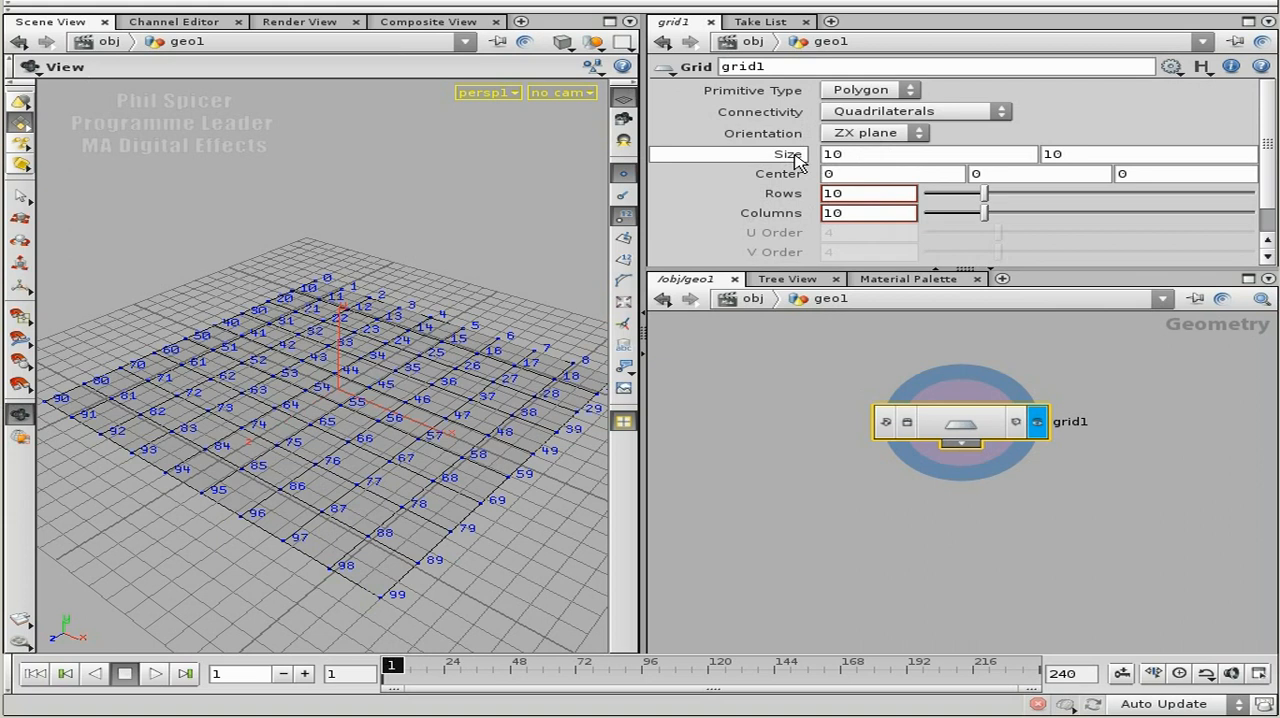
# Place an unconnected Null node above and to the side of the grid node.
pyautogui.moveTo(957, 422); pyautogui.dragTo(995, 433)
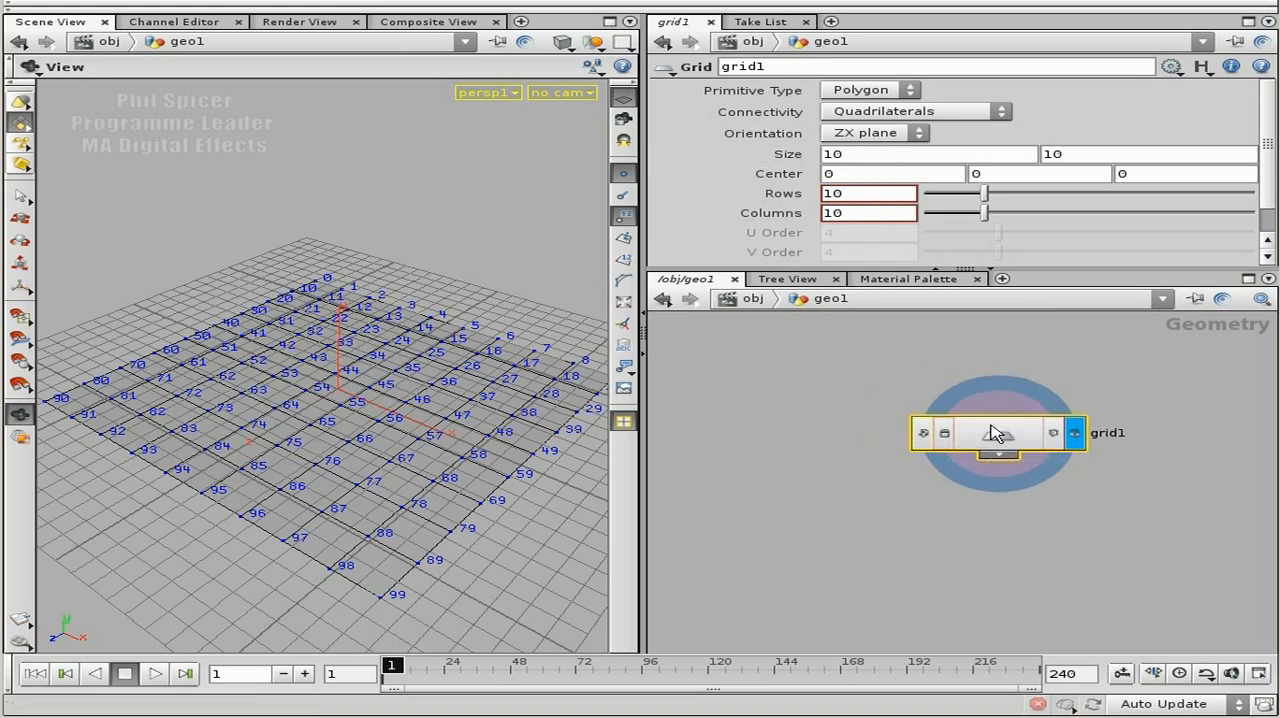
pyautogui.press('Tab')
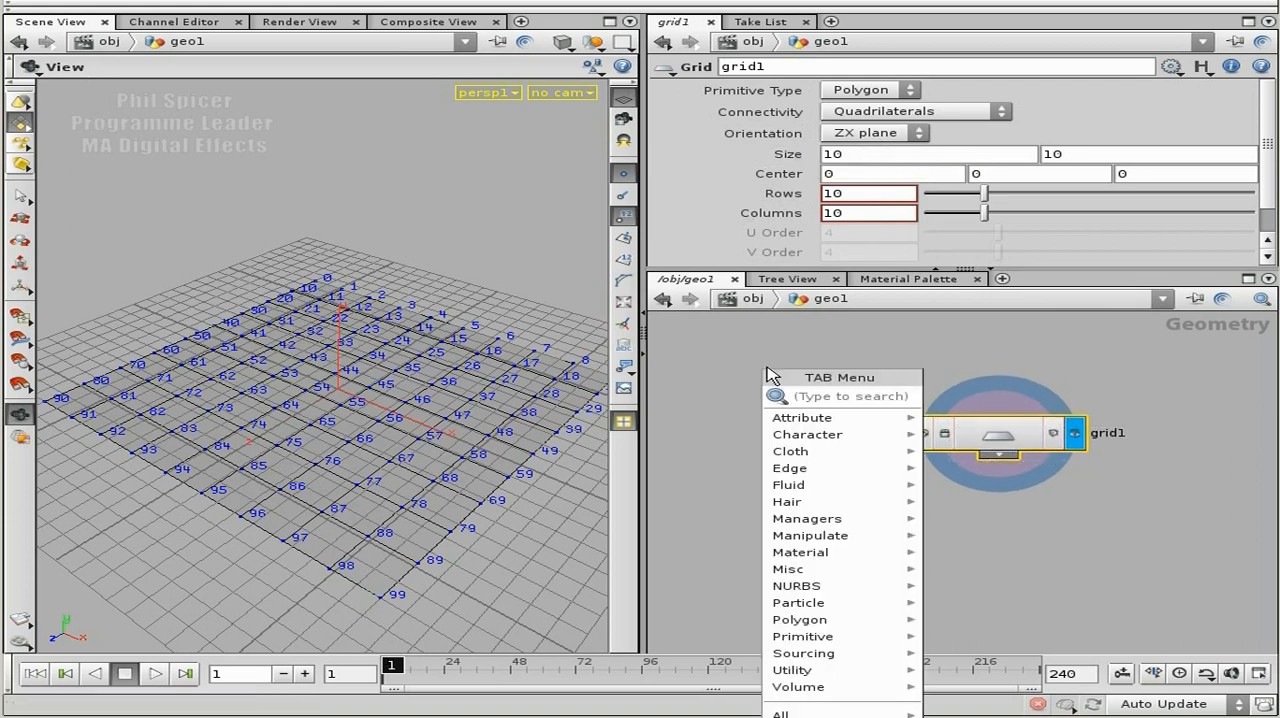
pyautogui.write('Null')
pyautogui.click(955, 398)
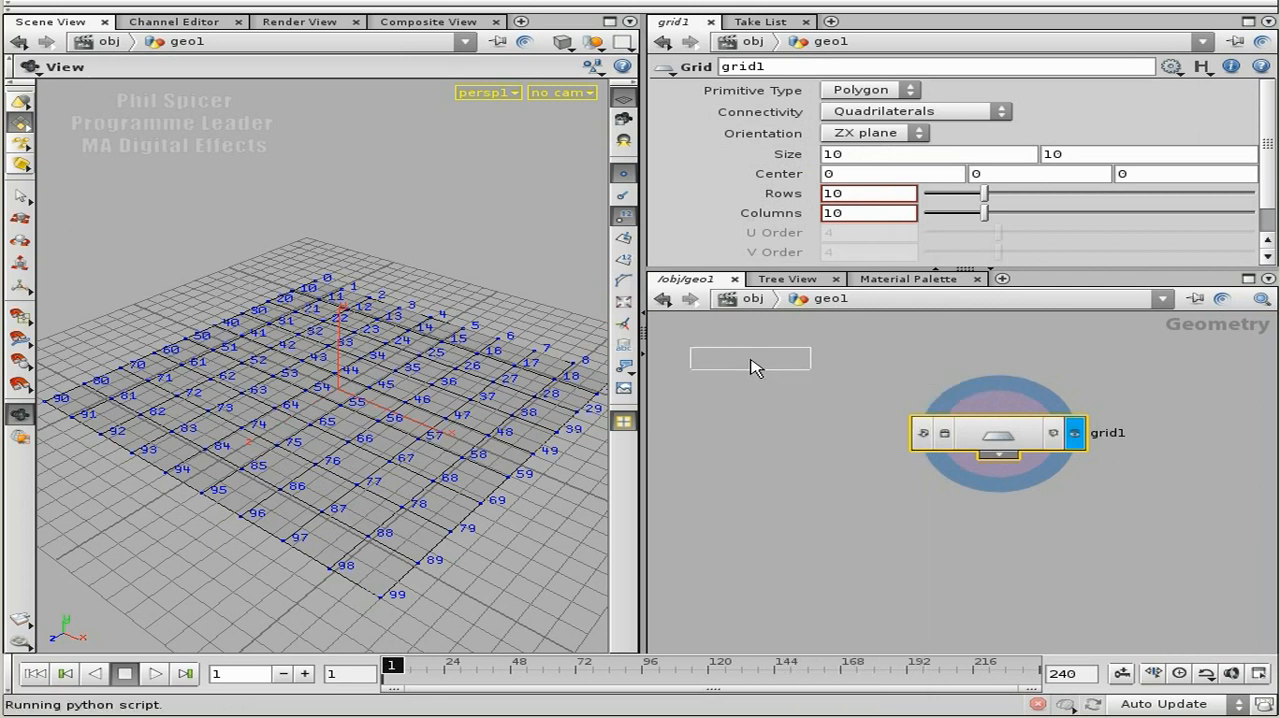
pyautogui.click(752, 360)
# Rename the Null node as MASTER_CONTROL.
pyautogui.doubleClick(878, 358)
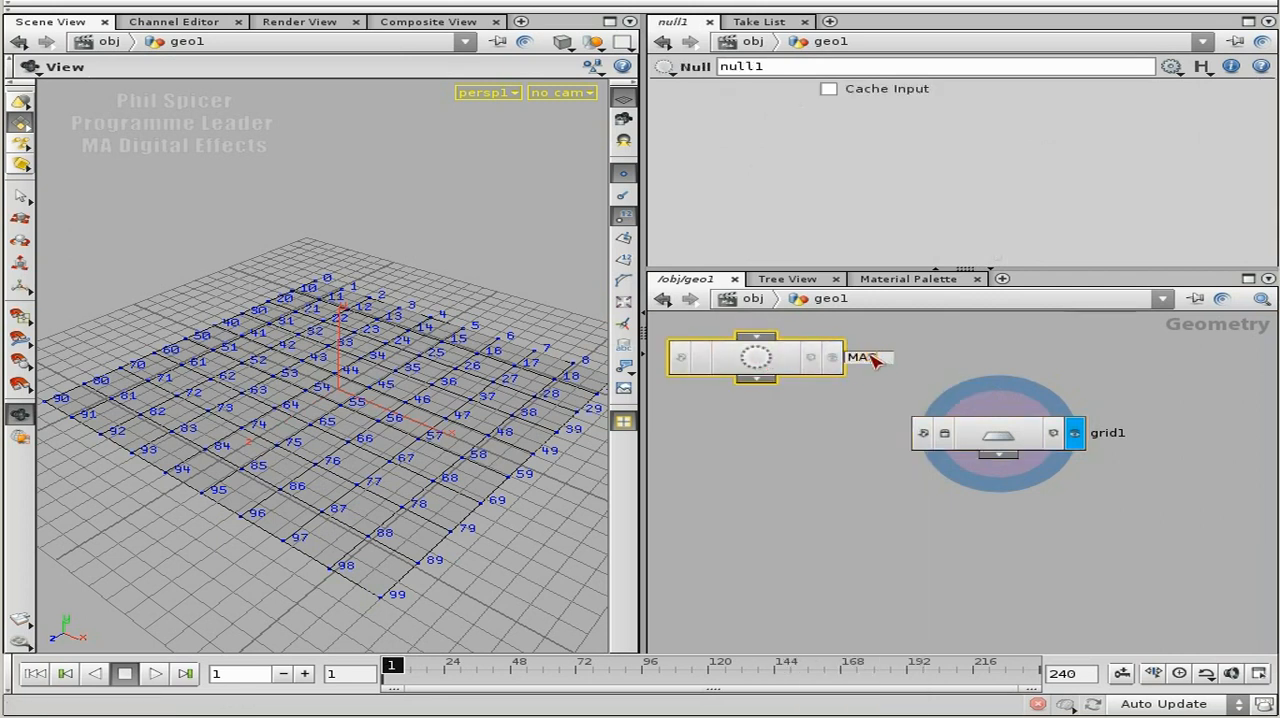
pyautogui.write('STEP_CONT')
pyautogui.write('ROL')
pyautogui.press('Return')
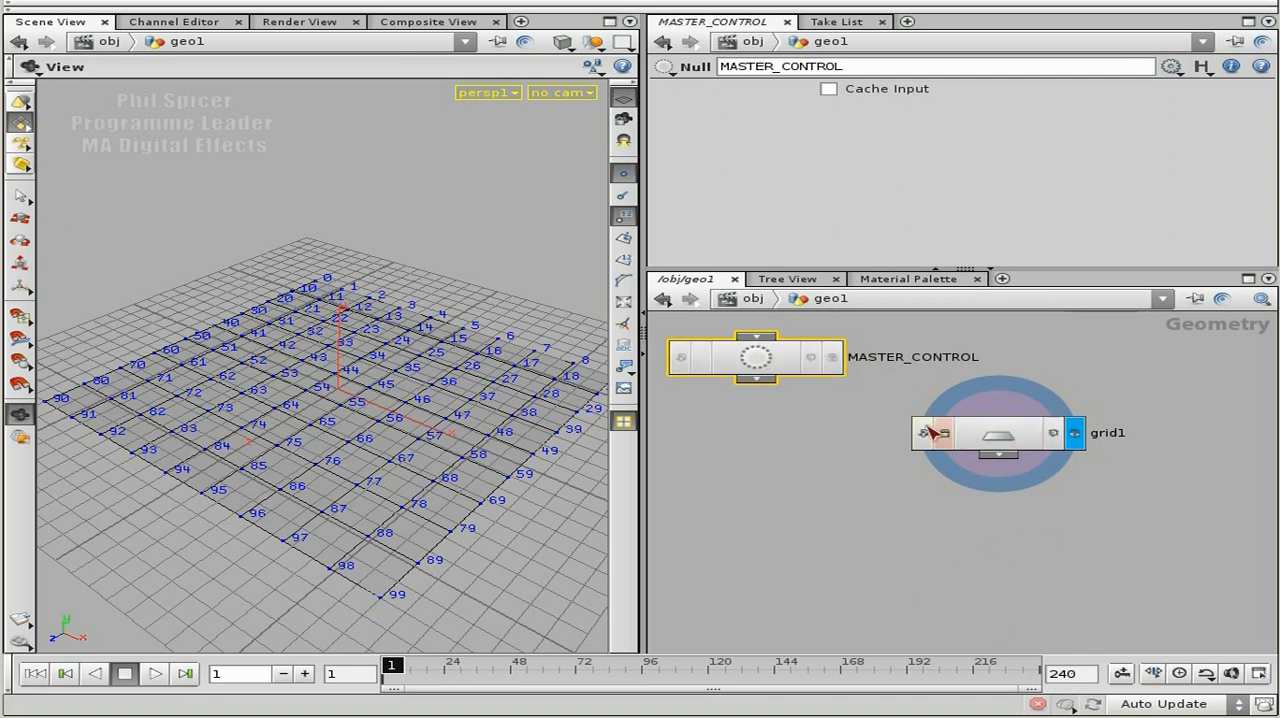
# Place a Copy node below the grid and connect the grid's output to its template (second) input.
pyautogui.moveTo(1035, 527); pyautogui.dragTo(1043, 500, button='middle')
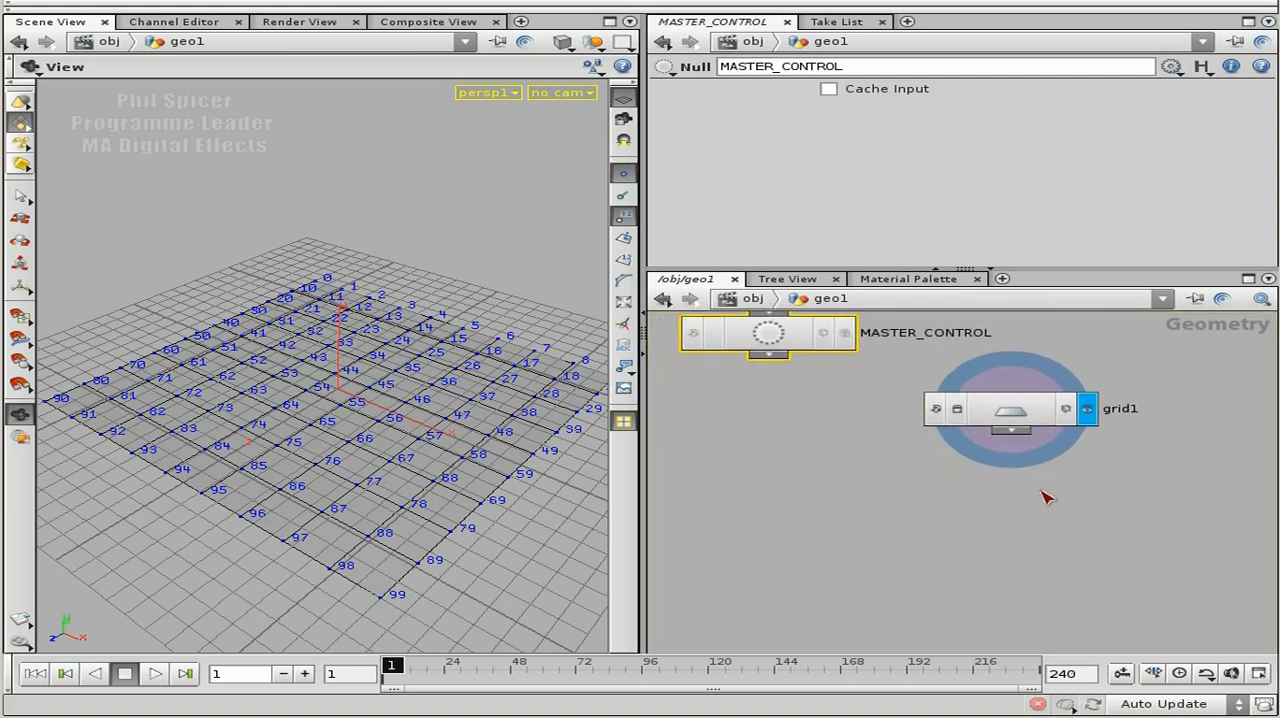
pyautogui.moveTo(937, 477); pyautogui.dragTo(1045, 461, button='middle')
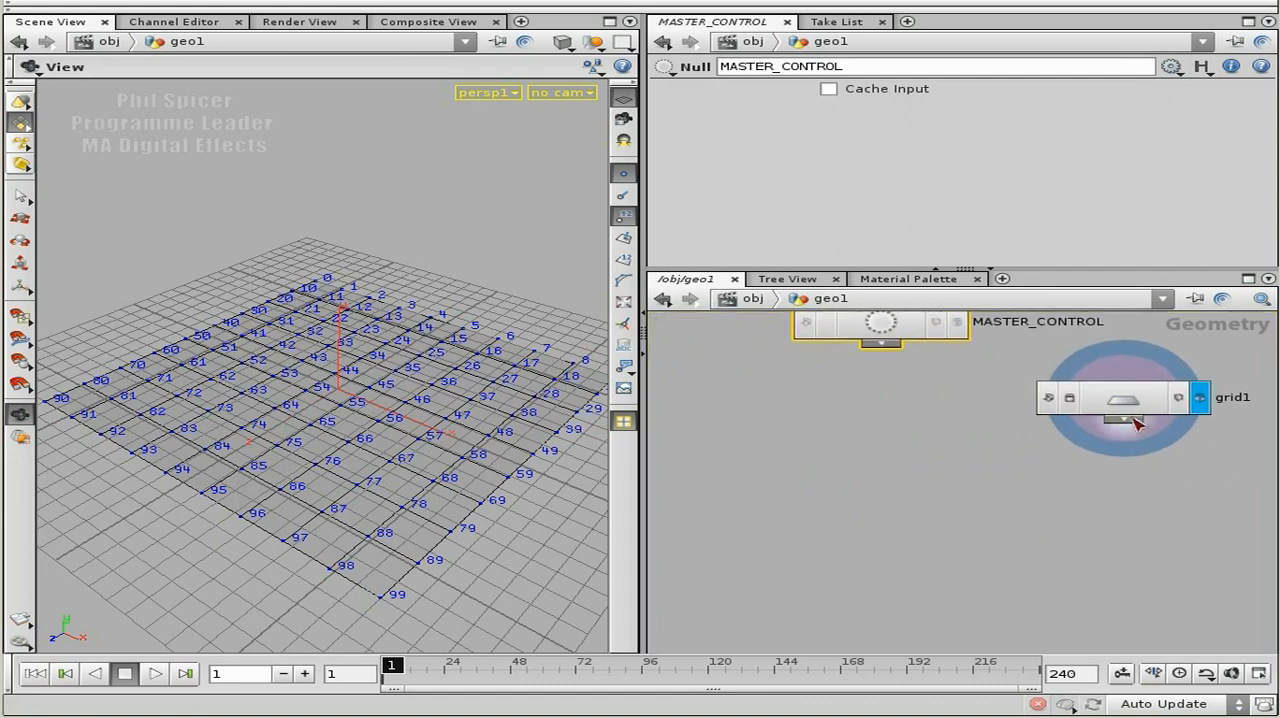
pyautogui.moveTo(1148, 404); pyautogui.dragTo(1166, 430)
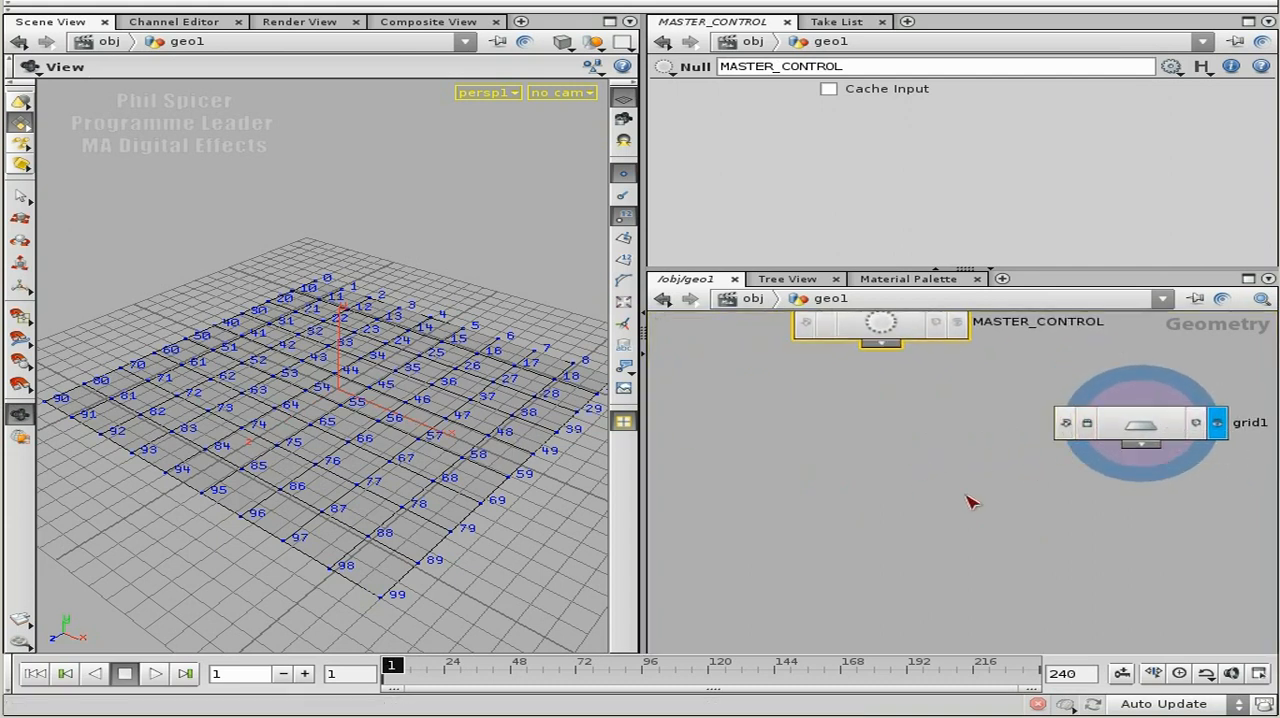
pyautogui.moveTo(996, 498); pyautogui.dragTo(988, 465, button='middle')
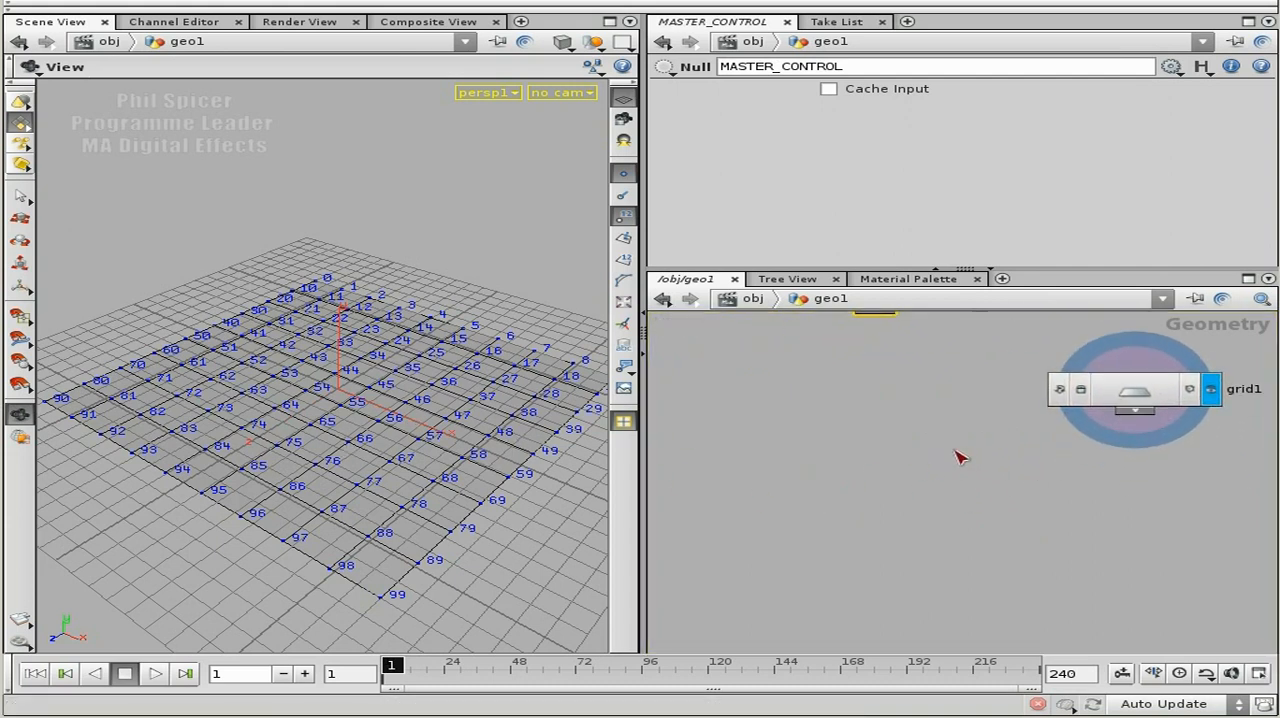
pyautogui.press('Tab')
pyautogui.write('co')
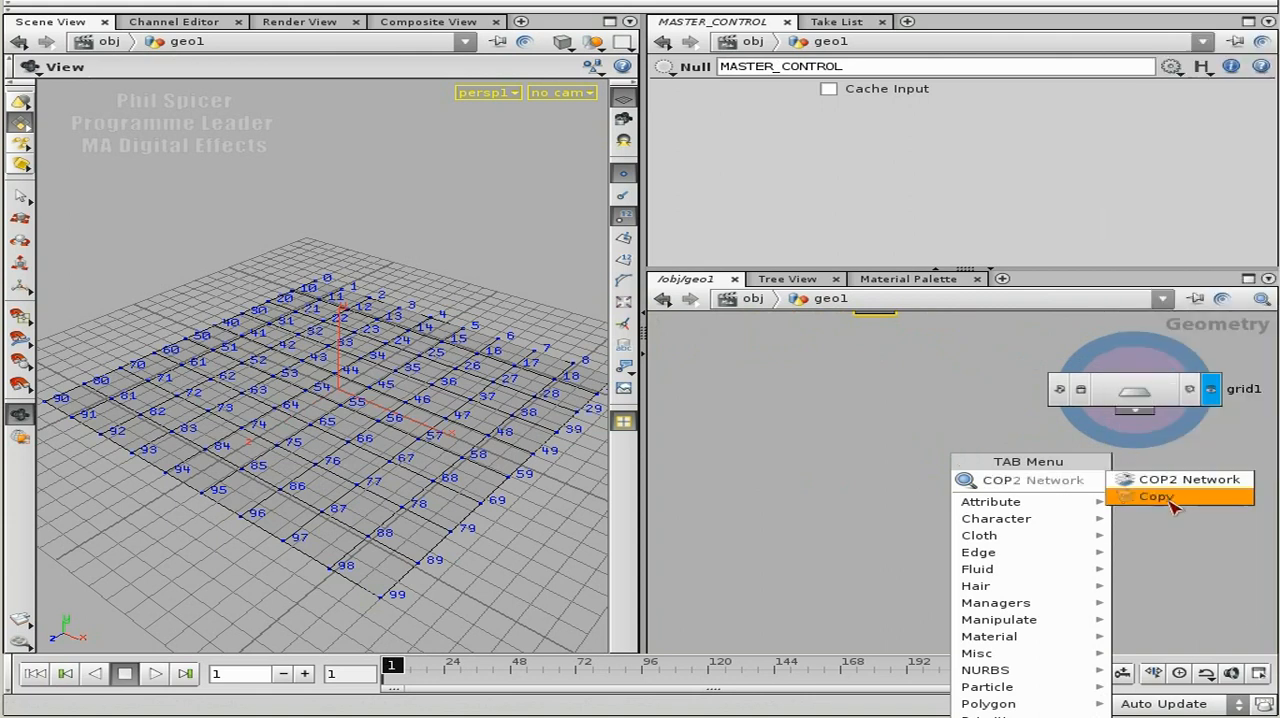
pyautogui.click(1170, 502)
pyautogui.click(969, 529)
pyautogui.click(1134, 412)
pyautogui.click(1012, 508)
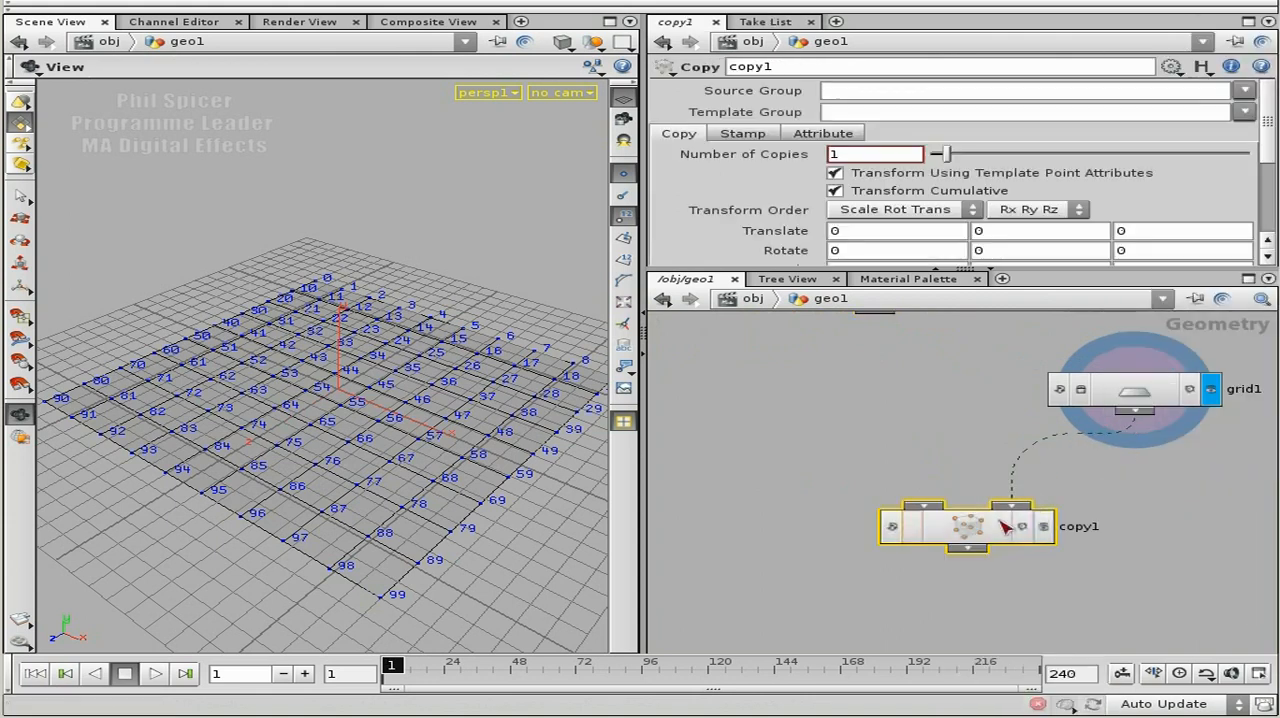
# Add a Box node, connect it to the Copy node's first input and display the Copy node's result.
pyautogui.click(921, 448)
pyautogui.press('Tab')
pyautogui.write('bo')
pyautogui.click(1105, 510)
pyautogui.click(870, 443)
pyautogui.moveTo(868, 443); pyautogui.dragTo(924, 505)
pyautogui.click(1043, 527)
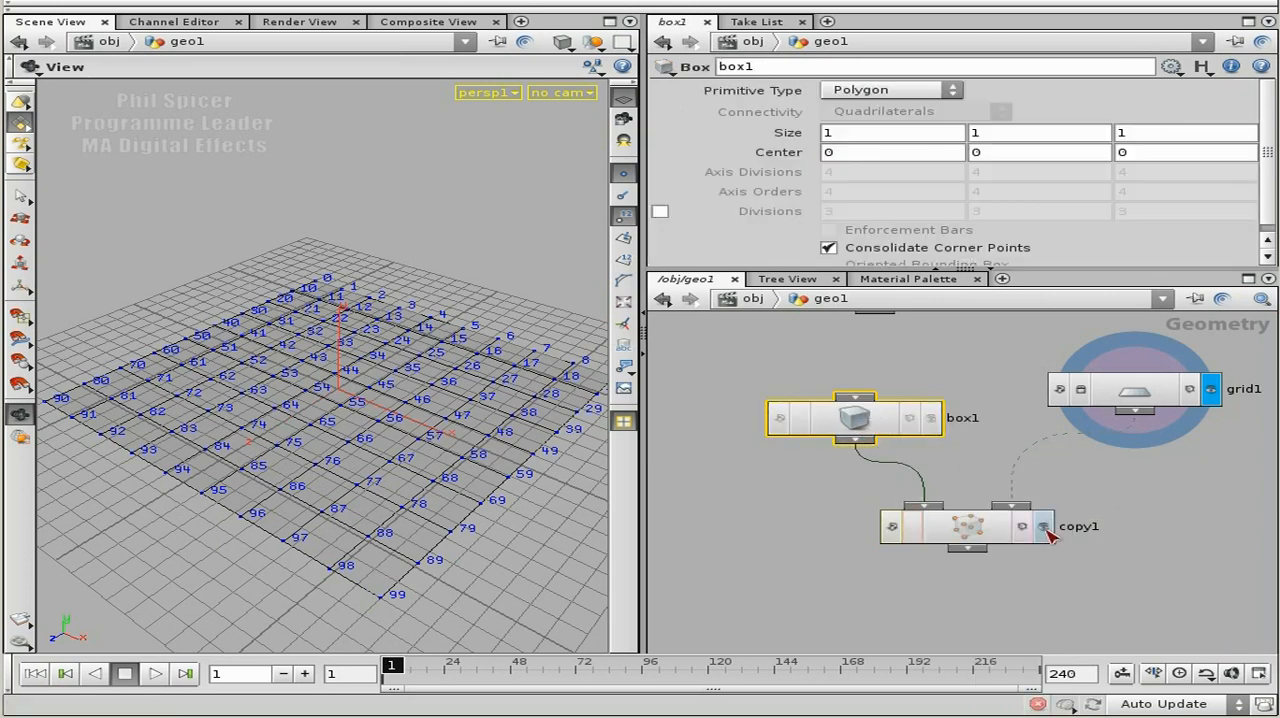
# Turn off the point numbers in the viewport and inspect the copied boxes from a lower angle.
pyautogui.click(625, 216)
pyautogui.moveTo(321, 442)
pyautogui.mouseDown()
pyautogui.moveTo(326, 402)
pyautogui.moveTo(334, 428)
pyautogui.mouseUp()
pyautogui.moveTo(349, 429); pyautogui.dragTo(354, 465, button='right')
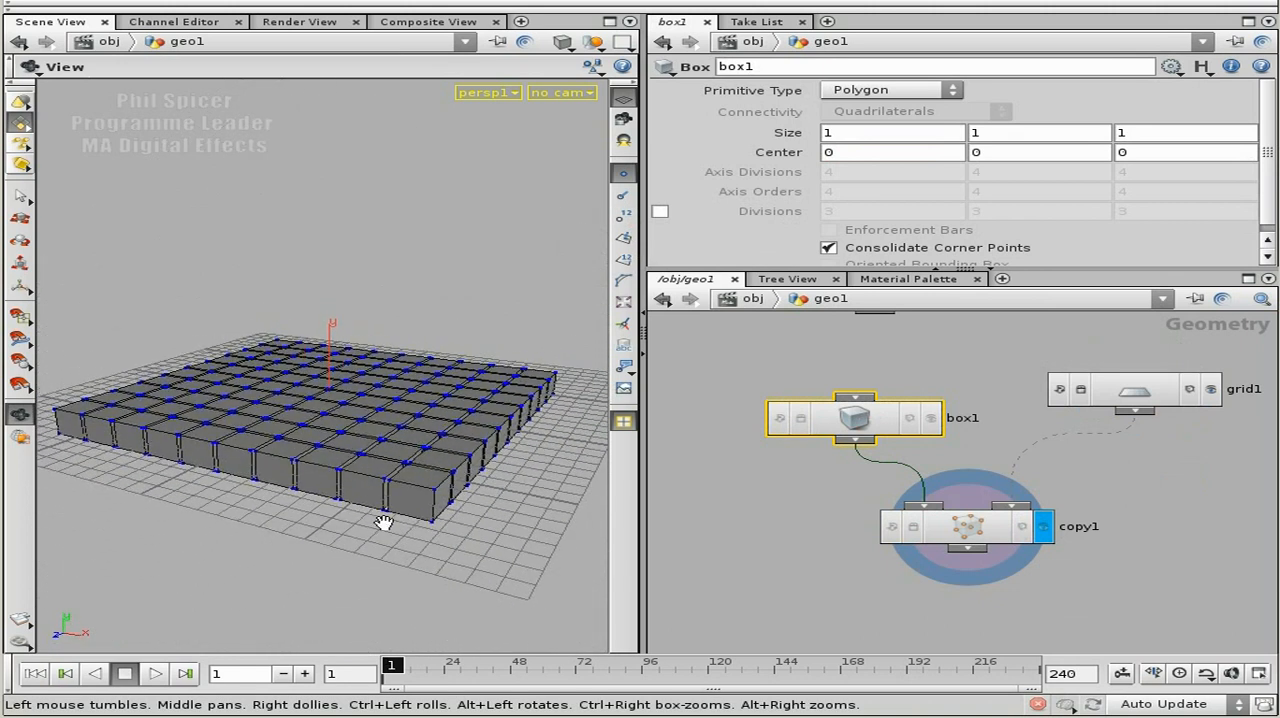
# Display the grid node in the viewport and move the copy node further down below the box node.
pyautogui.click(1210, 389)
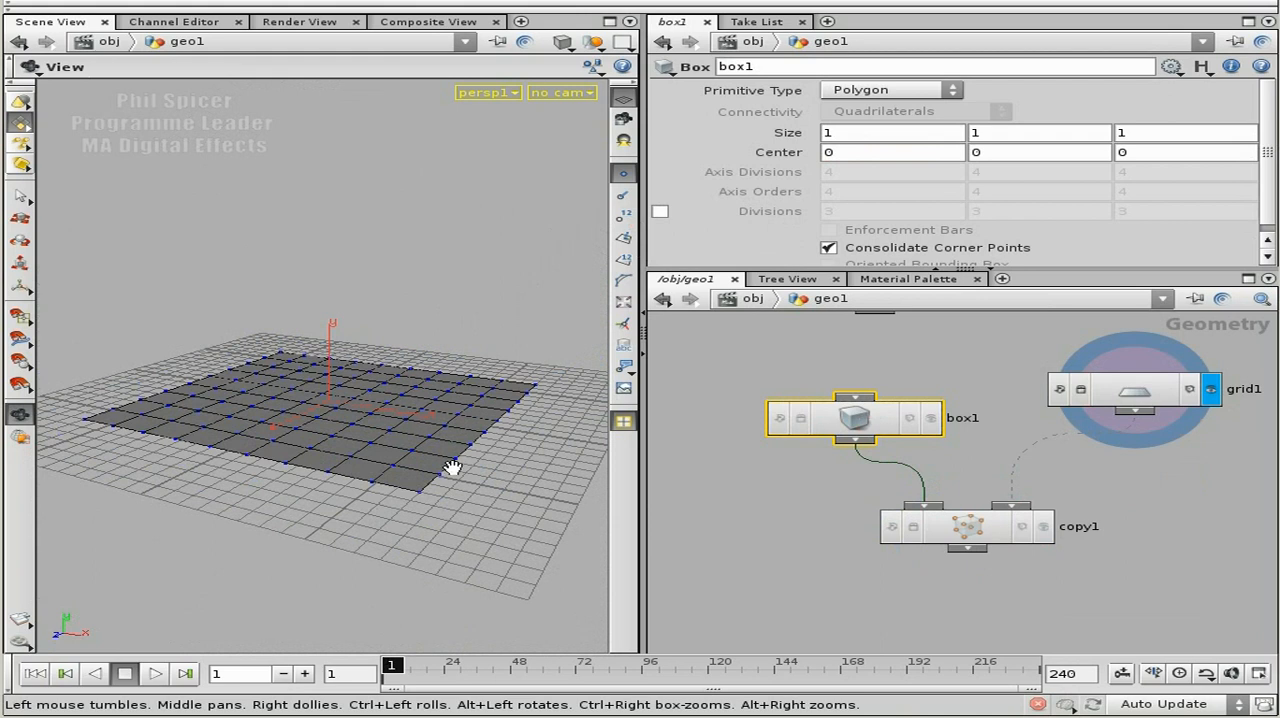
pyautogui.moveTo(453, 461); pyautogui.dragTo(391, 480)
pyautogui.moveTo(1155, 520); pyautogui.dragTo(1067, 515, button='middle')
pyautogui.moveTo(1067, 515); pyautogui.dragTo(1058, 507, button='right')
pyautogui.moveTo(1063, 531); pyautogui.dragTo(934, 525, button='middle')
pyautogui.moveTo(1062, 523); pyautogui.dragTo(996, 513, button='right')
pyautogui.moveTo(852, 516); pyautogui.dragTo(808, 562)
pyautogui.moveTo(1037, 528); pyautogui.dragTo(993, 512, button='middle')
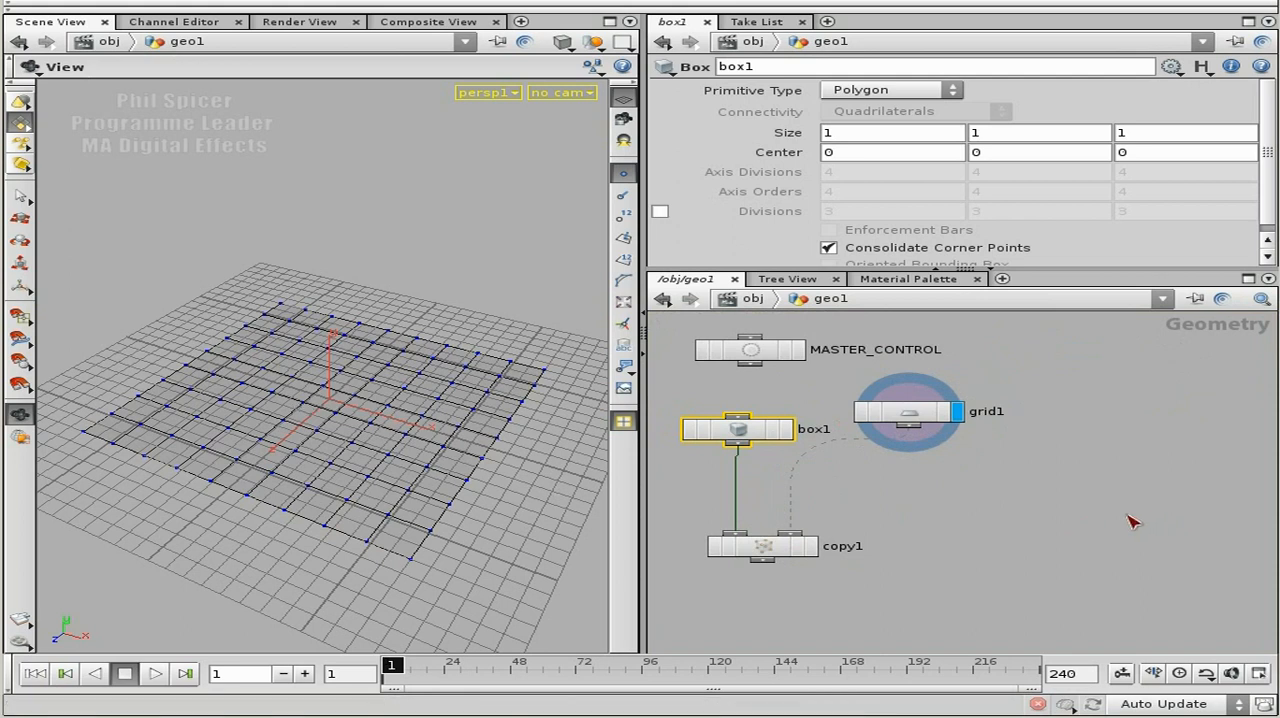
# Set the grid's rows and columns to 20 each.
pyautogui.click(916, 419)
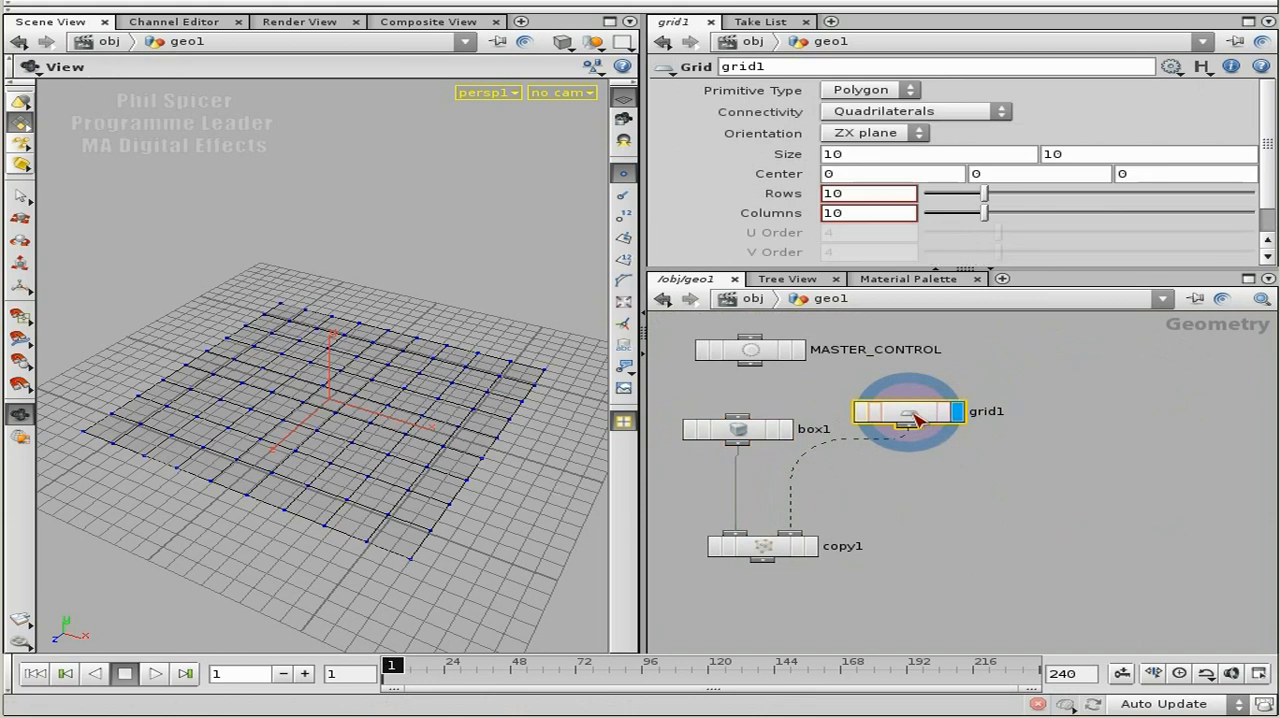
pyautogui.doubleClick(870, 199)
pyautogui.write('20')
pyautogui.press('Tab')
pyautogui.write('20')
pyautogui.press('Return')
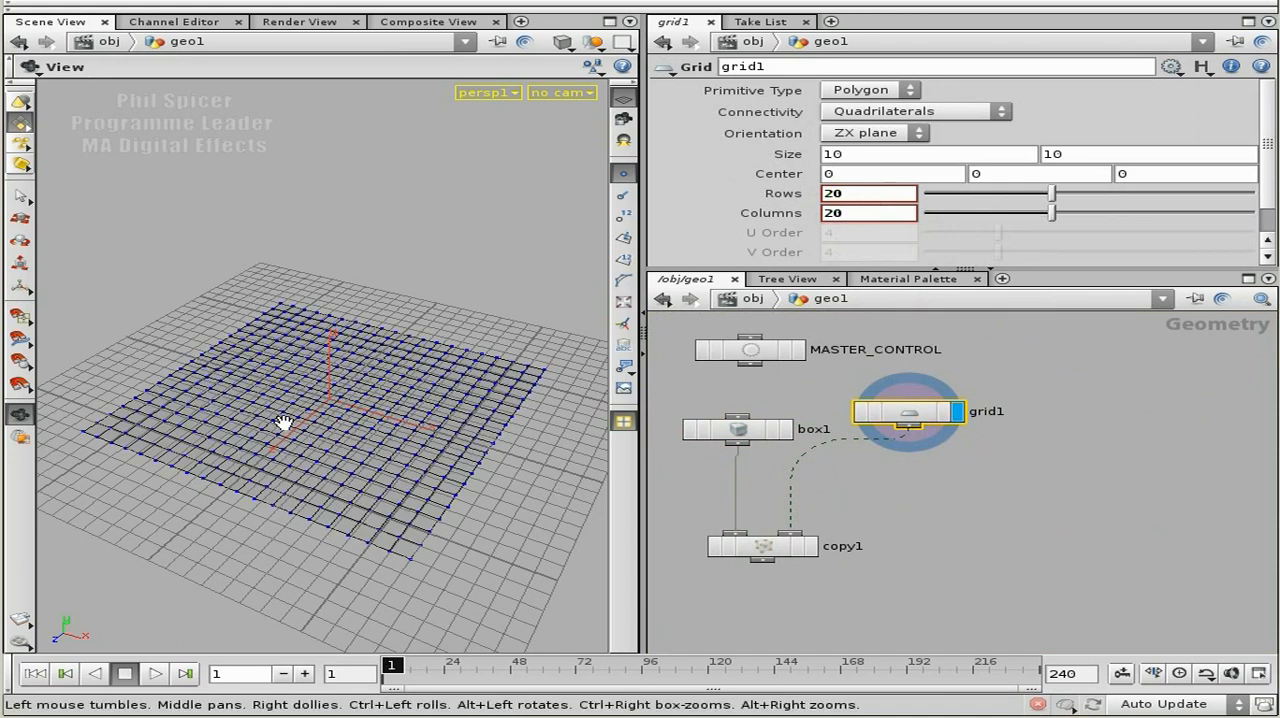
# Collapse the viewport's tool strip and move the grid node further away from the box node.
pyautogui.click(26, 83)
pyautogui.moveTo(337, 455); pyautogui.dragTo(362, 469, button='right')
pyautogui.moveTo(922, 414); pyautogui.dragTo(1016, 399)
# Place a Group node below the grid node.
pyautogui.moveTo(1103, 485); pyautogui.dragTo(938, 484, button='middle')
pyautogui.scroll(2, 909, 474)
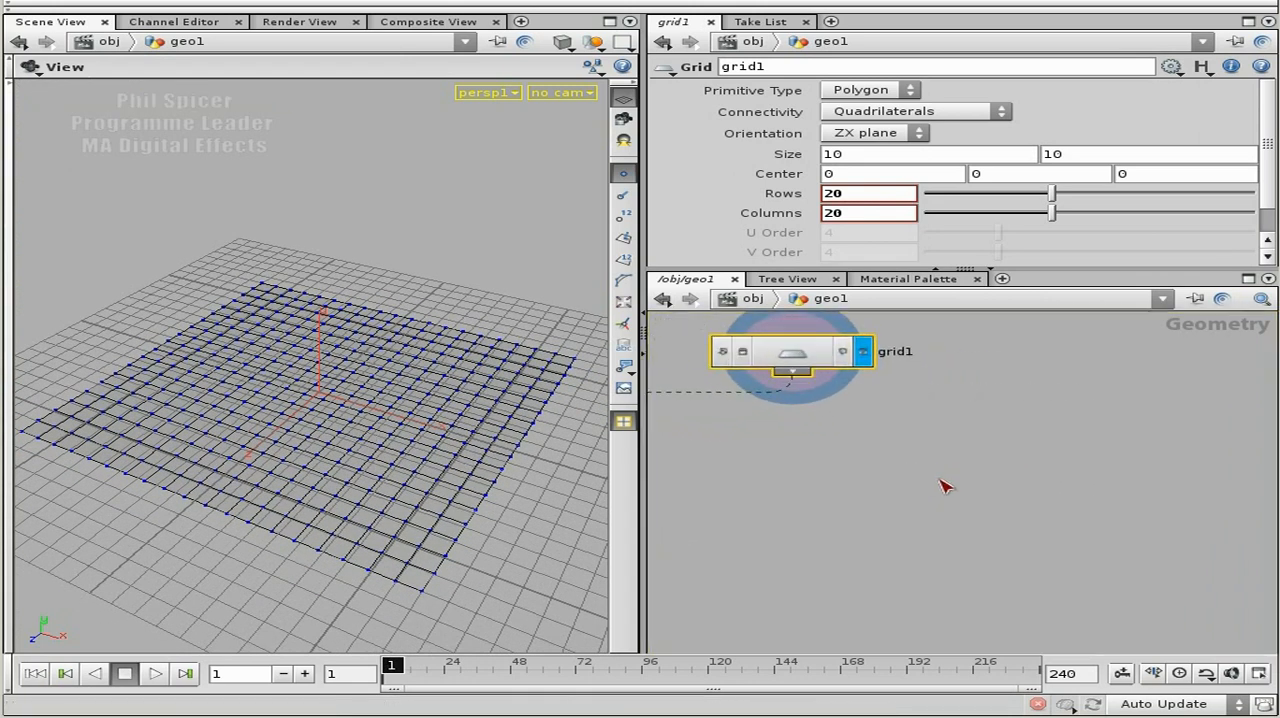
pyautogui.press('Tab')
pyautogui.write('gr')
pyautogui.press('Down')
pyautogui.press('Return')
pyautogui.click(920, 466)
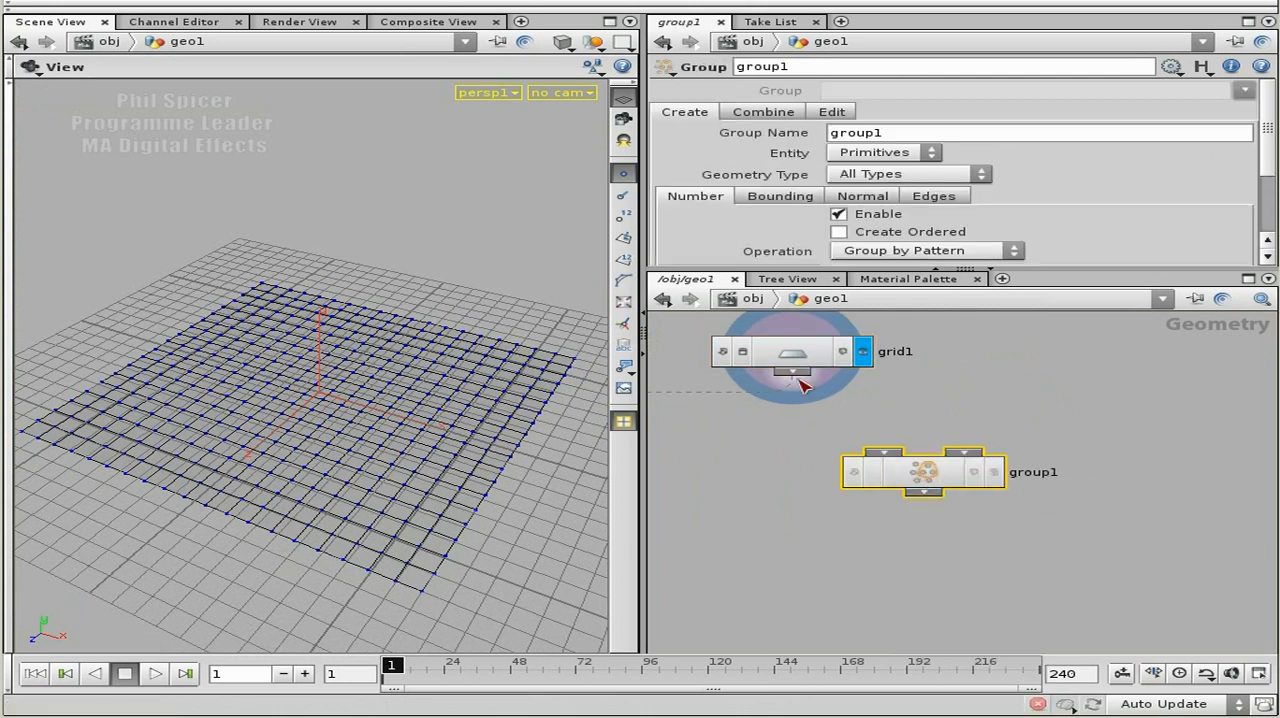
# Connect the grid to the Group node's first input, reposition the Group node lower and display its result.
pyautogui.click(893, 449)
pyautogui.moveTo(935, 473); pyautogui.dragTo(973, 512)
pyautogui.moveTo(1071, 440); pyautogui.dragTo(1027, 484, button='middle')
pyautogui.moveTo(1054, 459); pyautogui.dragTo(1058, 459, button='right')
pyautogui.click(988, 556)
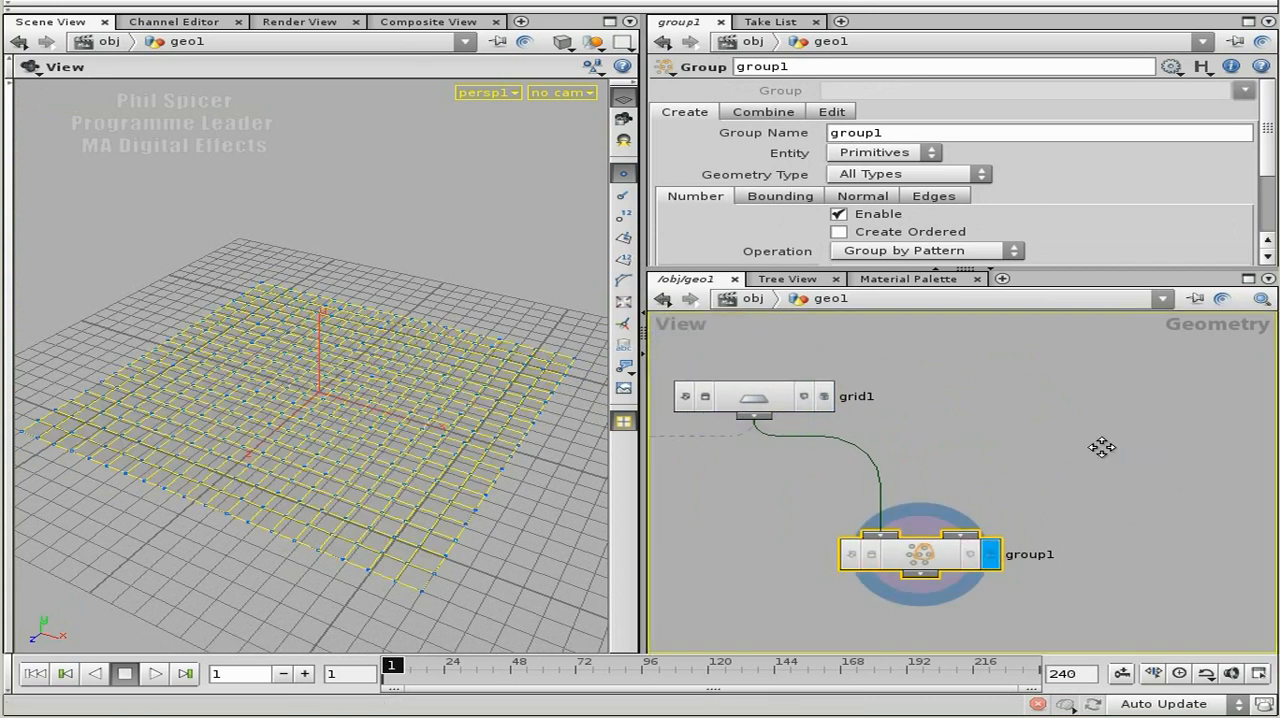
# Place a Sphere node above the Group node, beside the grid node.
pyautogui.moveTo(1100, 446); pyautogui.dragTo(1086, 420, button='middle')
pyautogui.press('Tab')
pyautogui.write('Sphere')
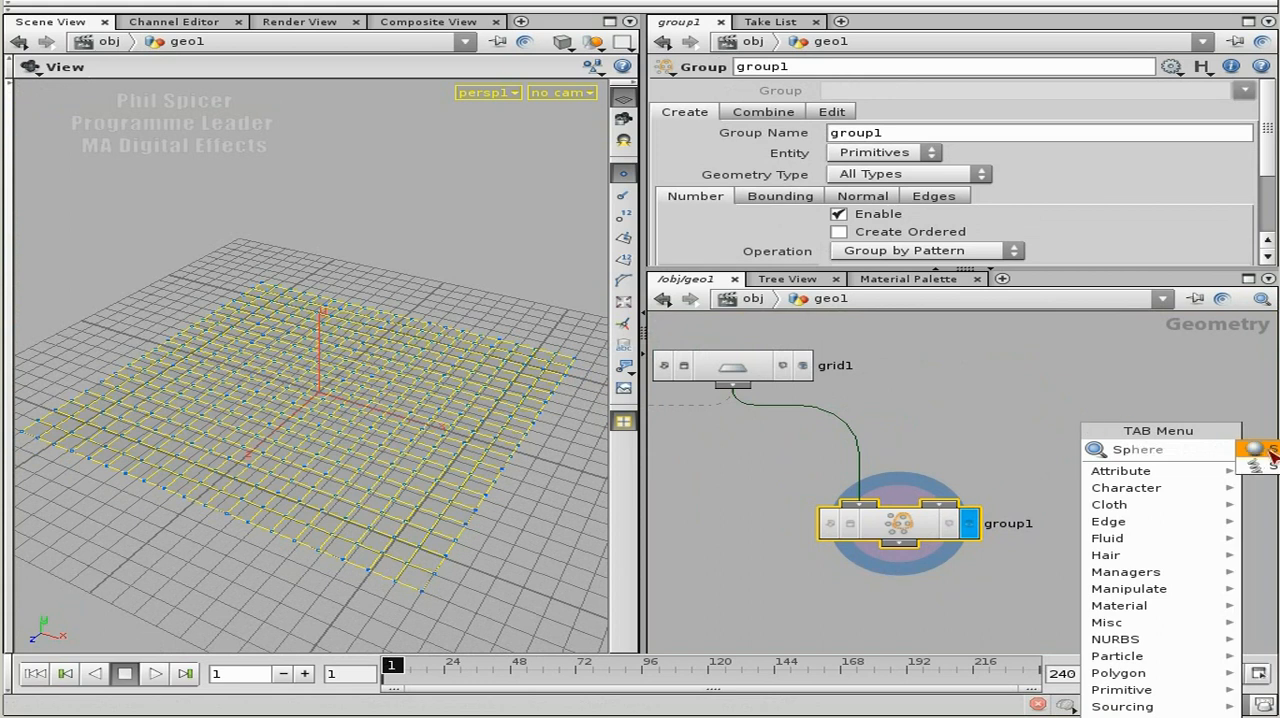
pyautogui.click(1262, 452)
pyautogui.click(1020, 420)
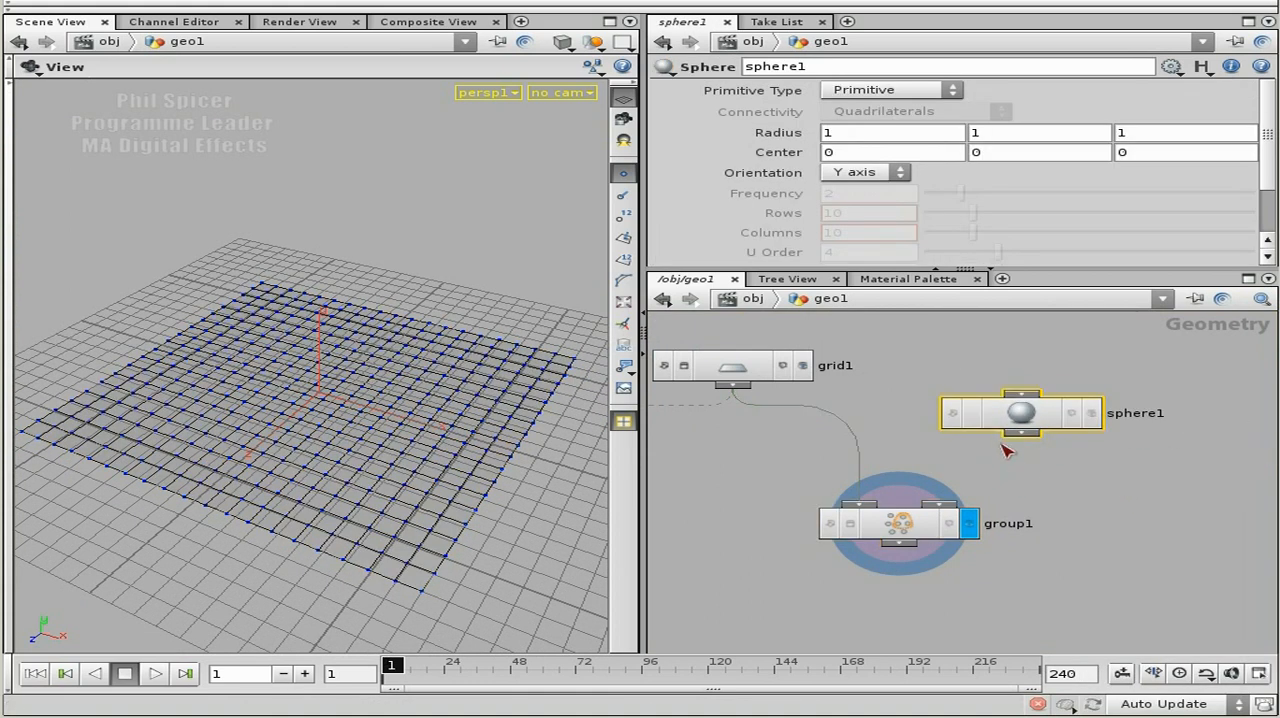
# Set the sphere's primitive type to Polygon and connect it to the Group node's second input.
pyautogui.click(918, 92)
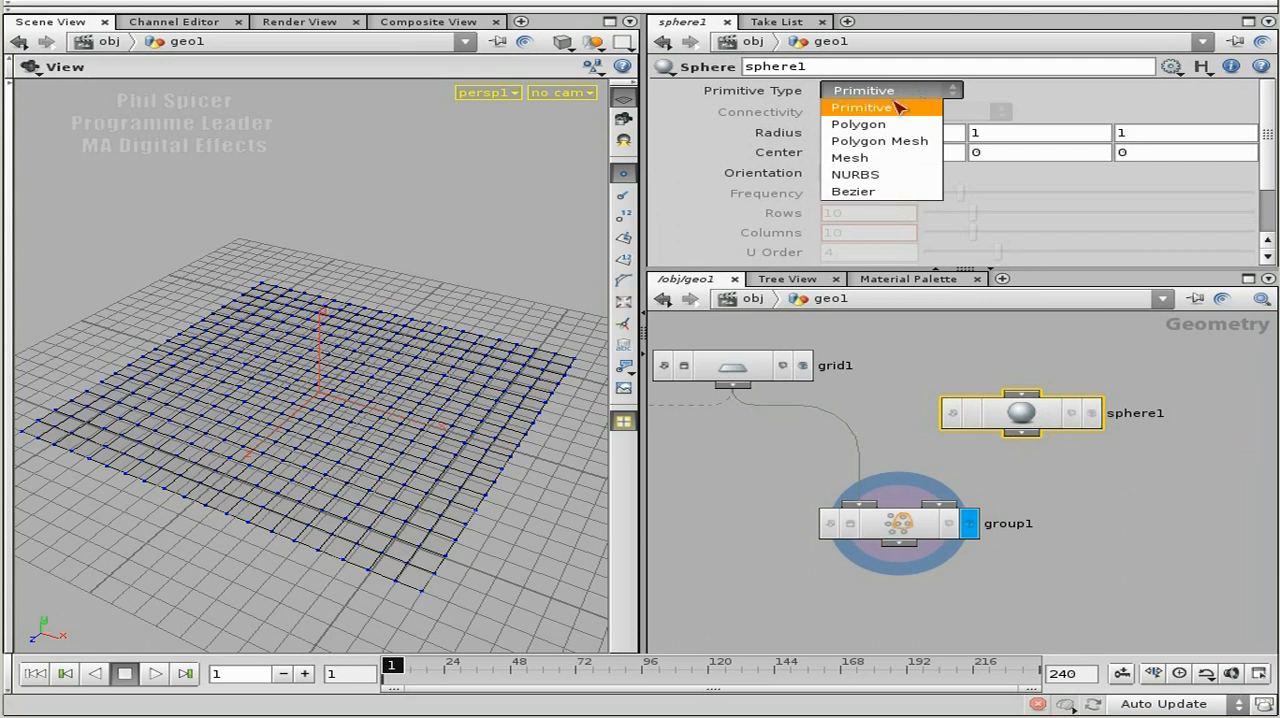
pyautogui.click(893, 124)
pyautogui.moveTo(1021, 433); pyautogui.dragTo(961, 510)
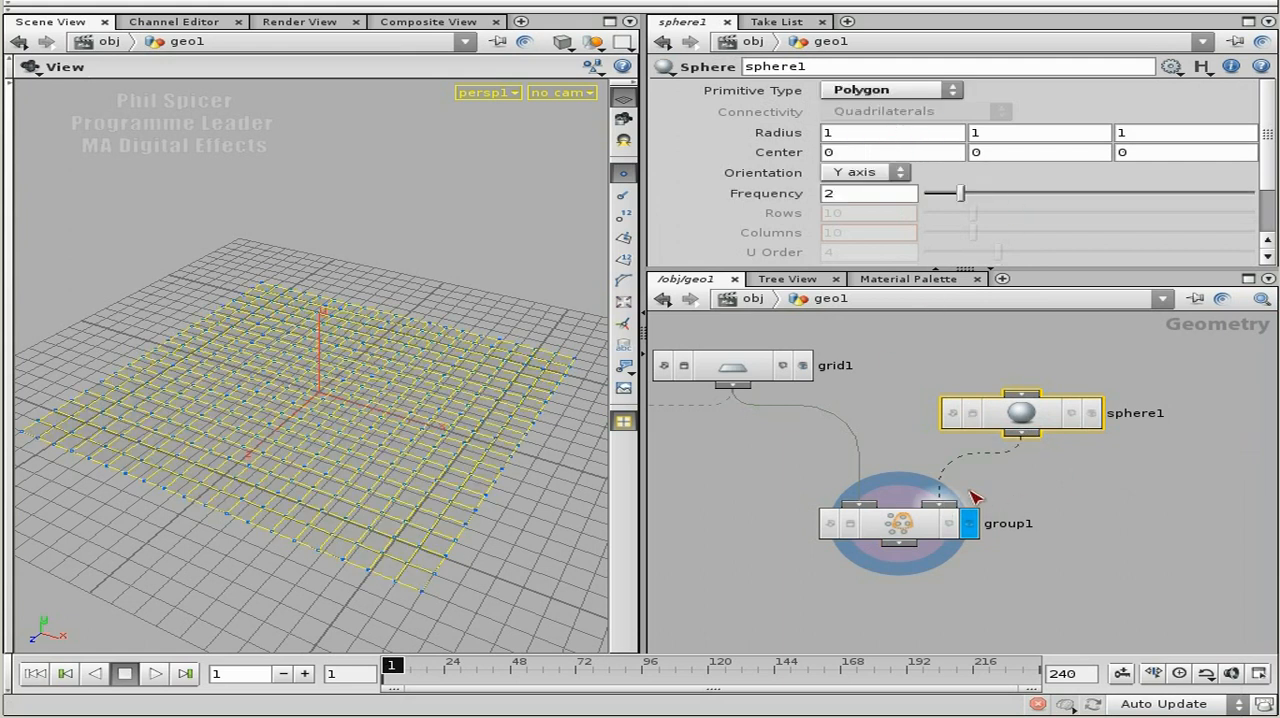
# Set the Group node's entity to Points and its group name to $OS.
pyautogui.click(915, 532)
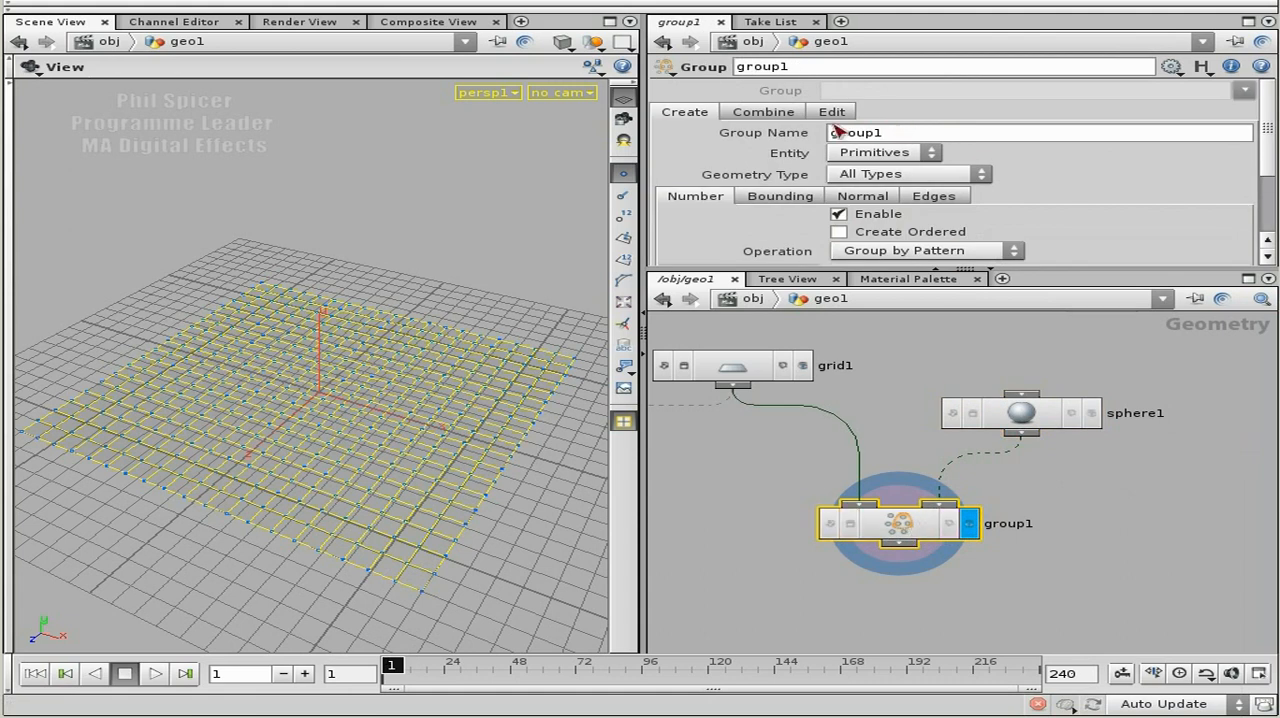
pyautogui.click(906, 157)
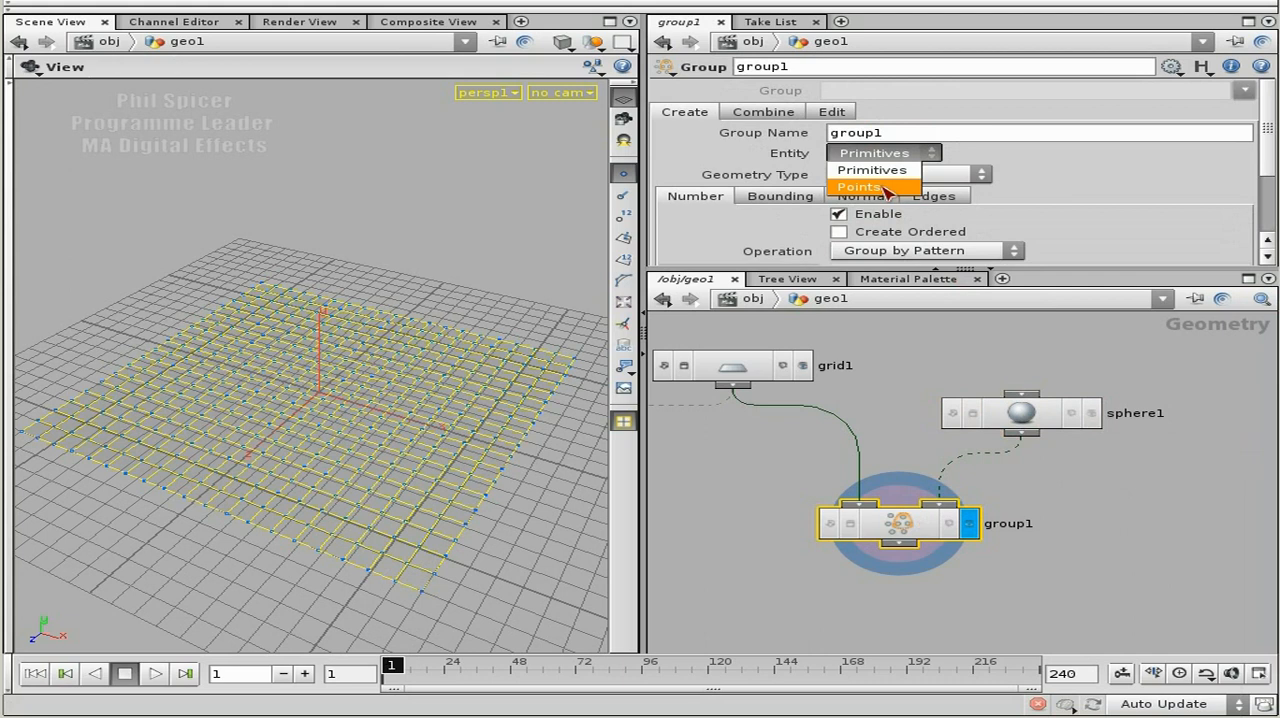
pyautogui.click(886, 188)
pyautogui.moveTo(890, 134); pyautogui.dragTo(818, 140)
pyautogui.write('$OS')
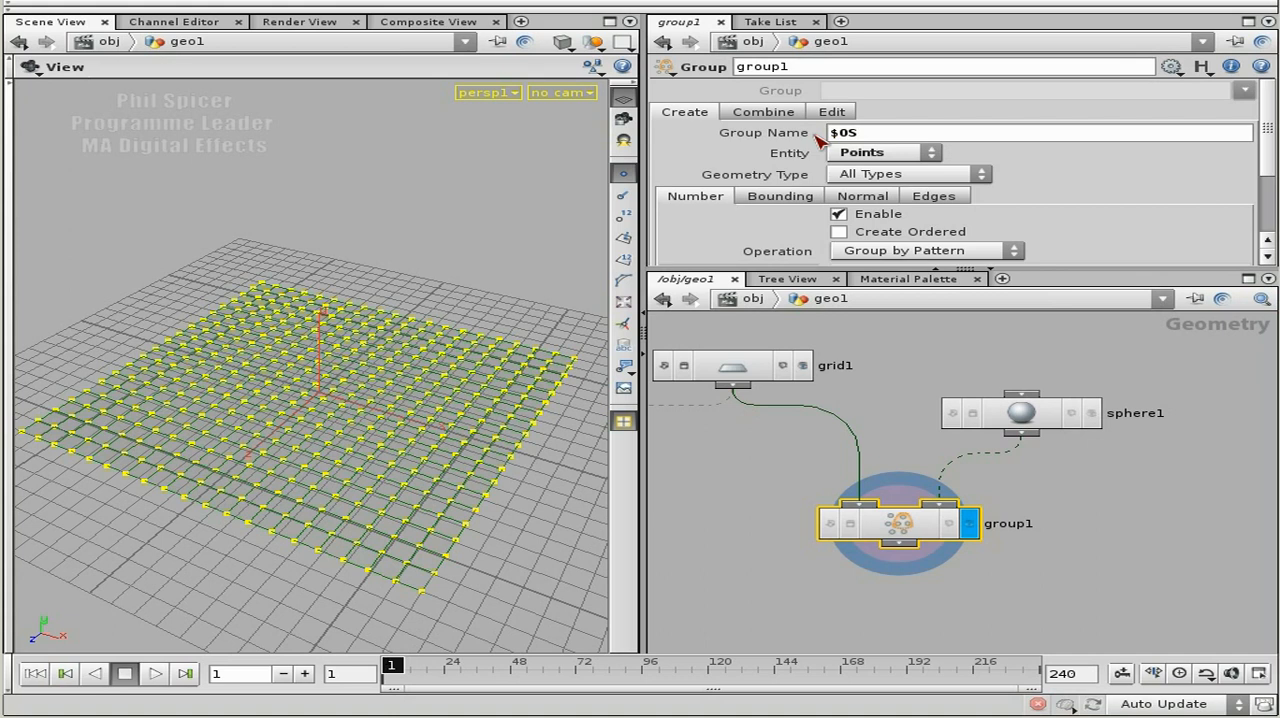
# Rename the Group node as jumpGrp and move it slightly lower in the network.
pyautogui.moveTo(806, 67); pyautogui.dragTo(738, 70)
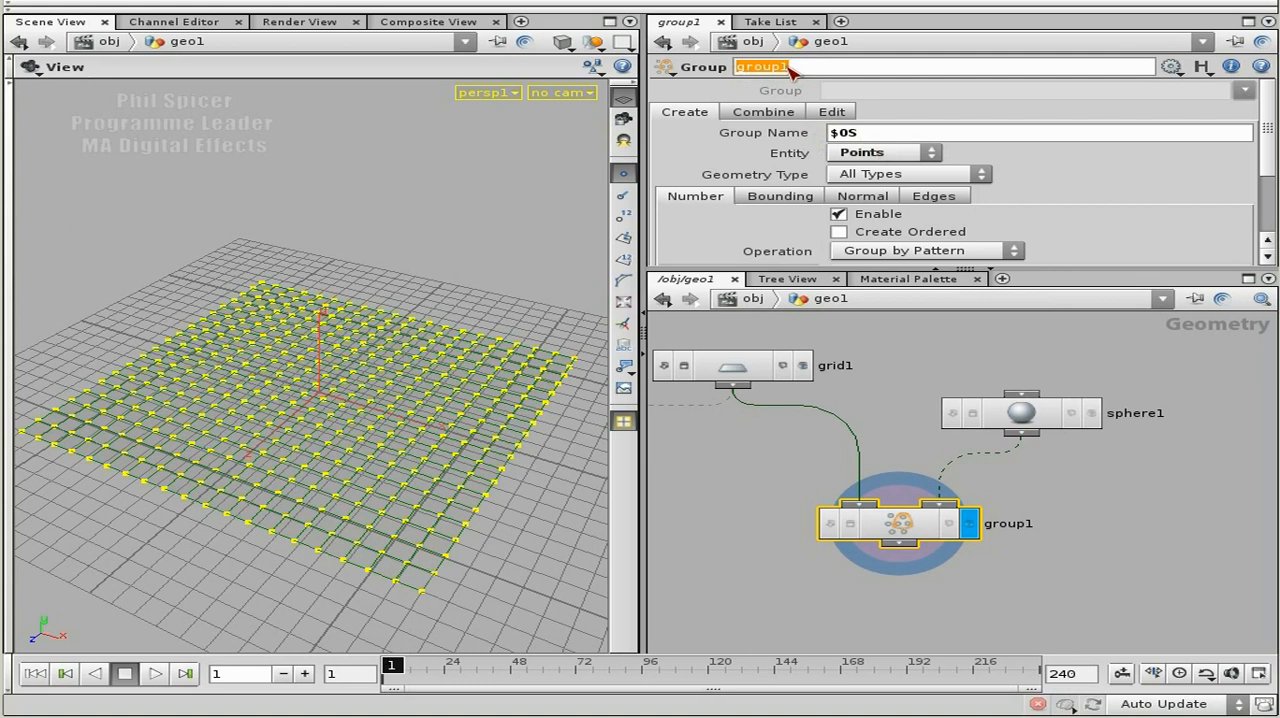
pyautogui.write('jumpGrp')
pyautogui.press('Return')
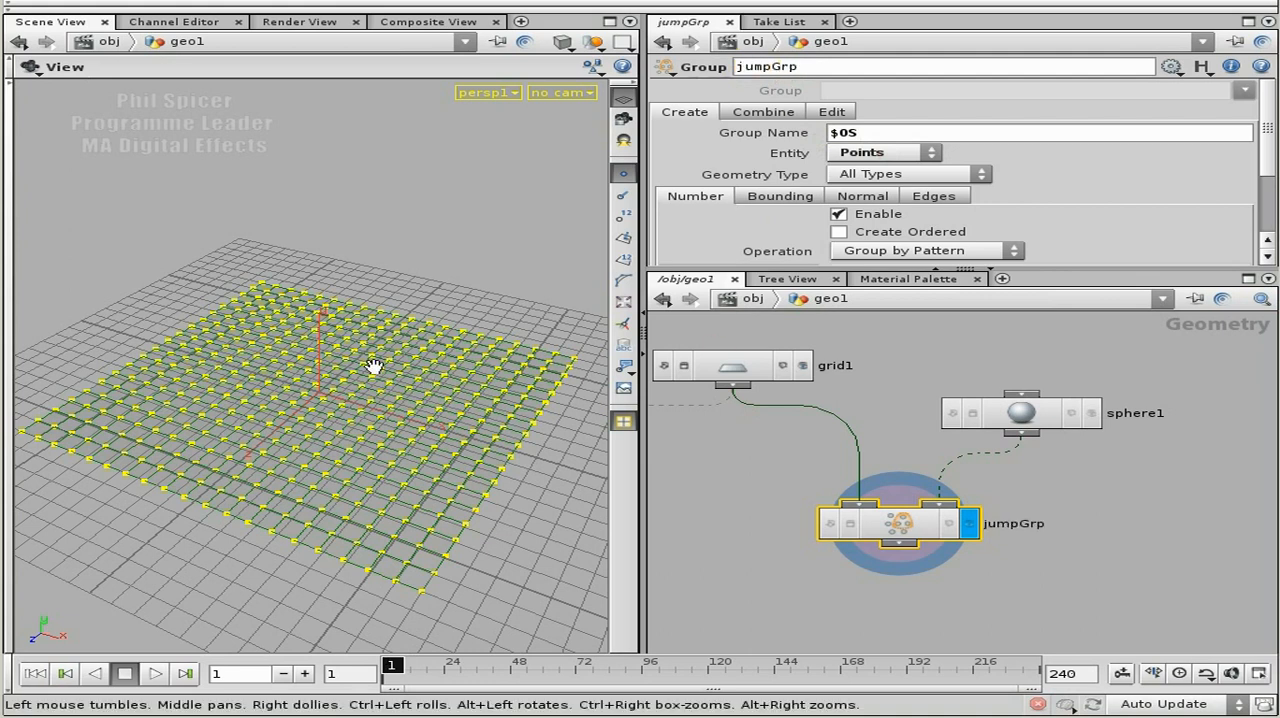
pyautogui.moveTo(899, 531); pyautogui.dragTo(900, 555)
# Disable number-based grouping on jumpGrp and enable bounding with the type Bounding Object (points only).
pyautogui.moveTo(1125, 268); pyautogui.dragTo(1125, 336)
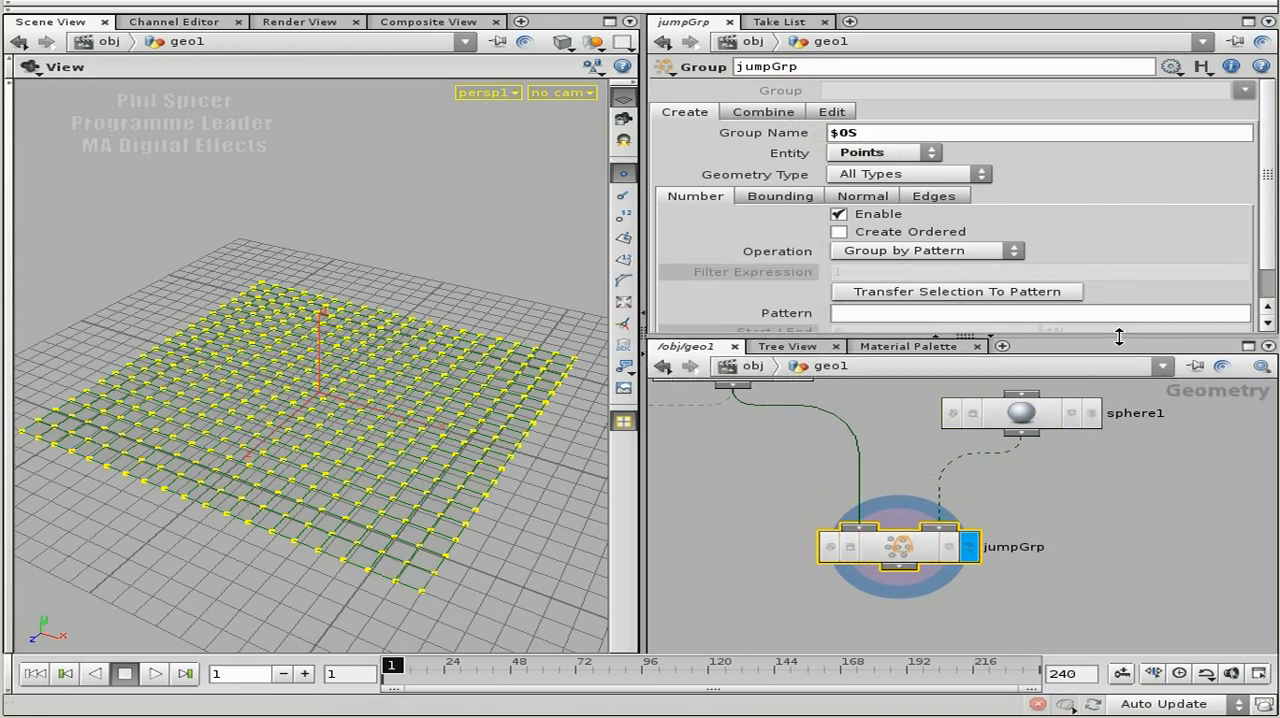
pyautogui.click(840, 214)
pyautogui.click(786, 199)
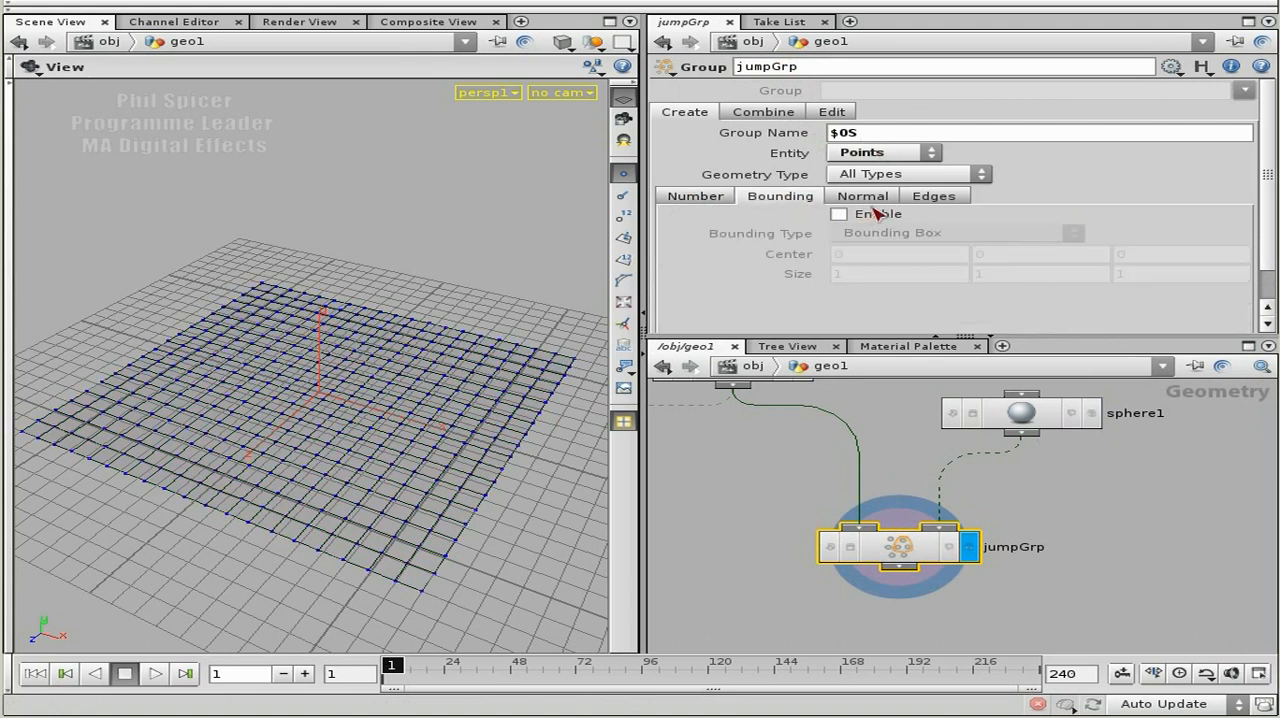
pyautogui.click(868, 215)
pyautogui.click(923, 233)
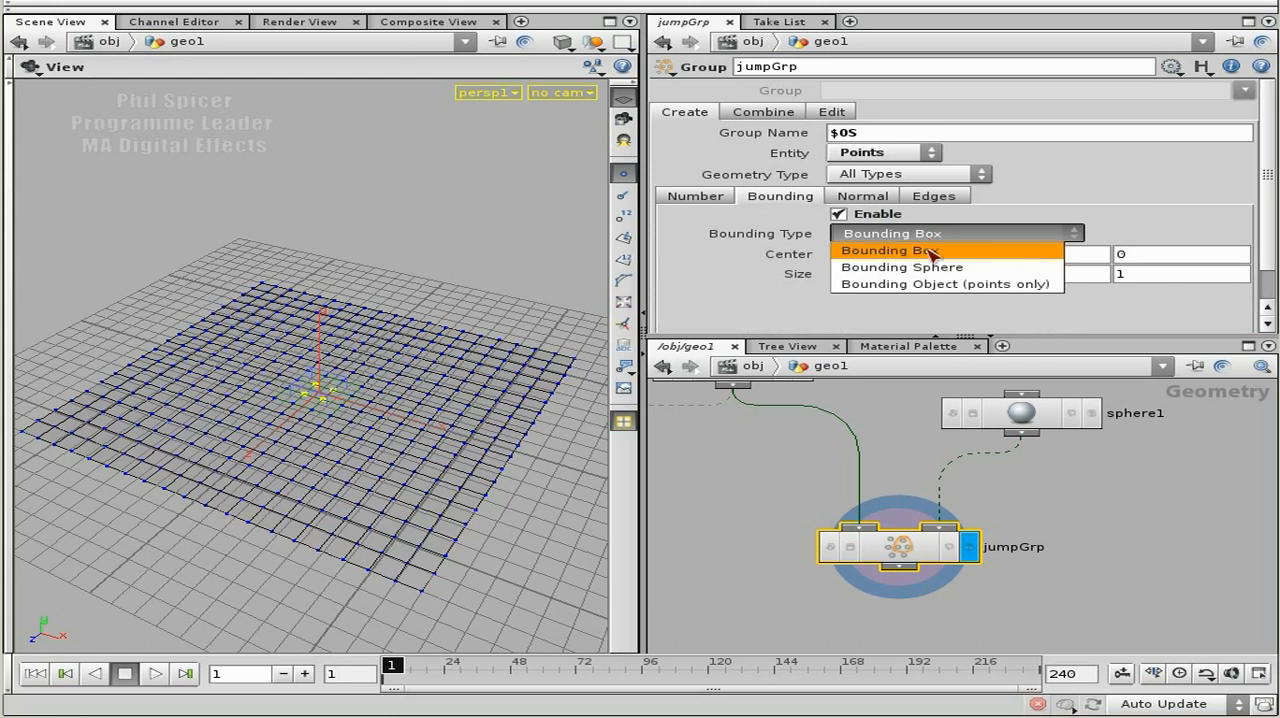
pyautogui.click(993, 287)
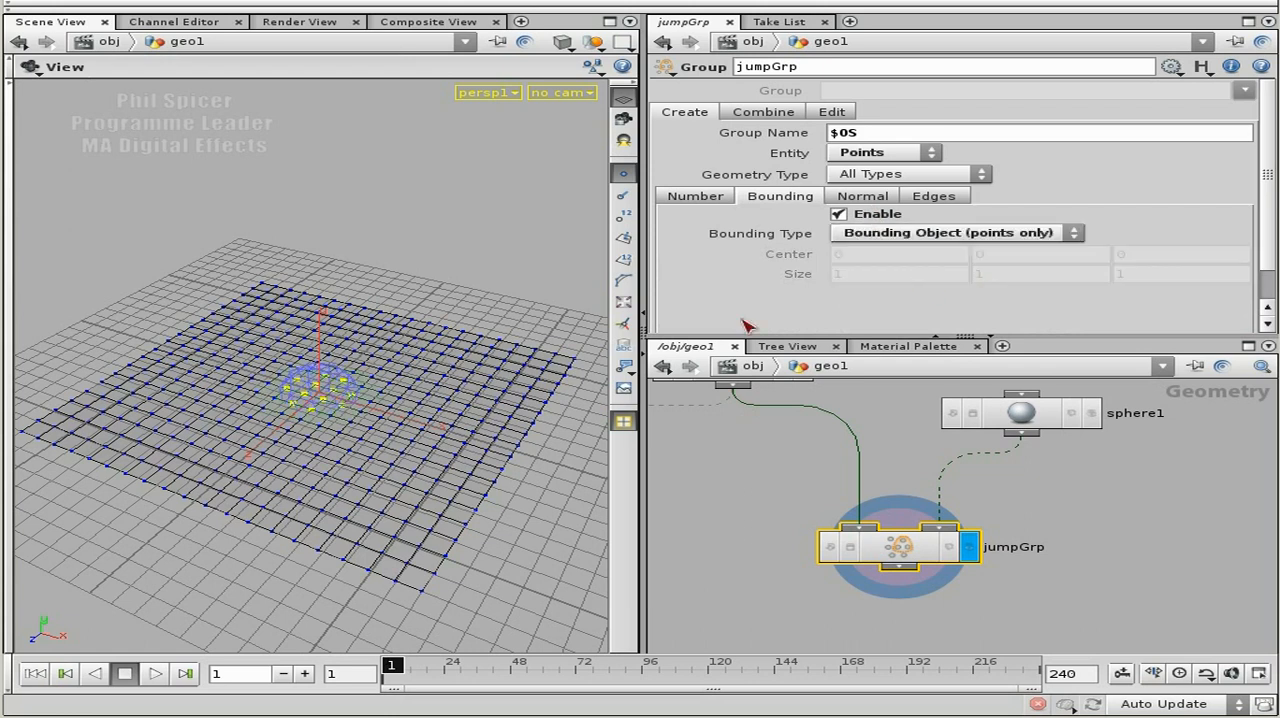
# Compare the sphere with jumpGrp's result and examine which grid points inside the sphere are grouped.
pyautogui.click(1091, 413)
pyautogui.click(968, 546)
pyautogui.moveTo(320, 404); pyautogui.dragTo(477, 446, button='right')
pyautogui.moveTo(466, 446); pyautogui.dragTo(475, 430, button='middle')
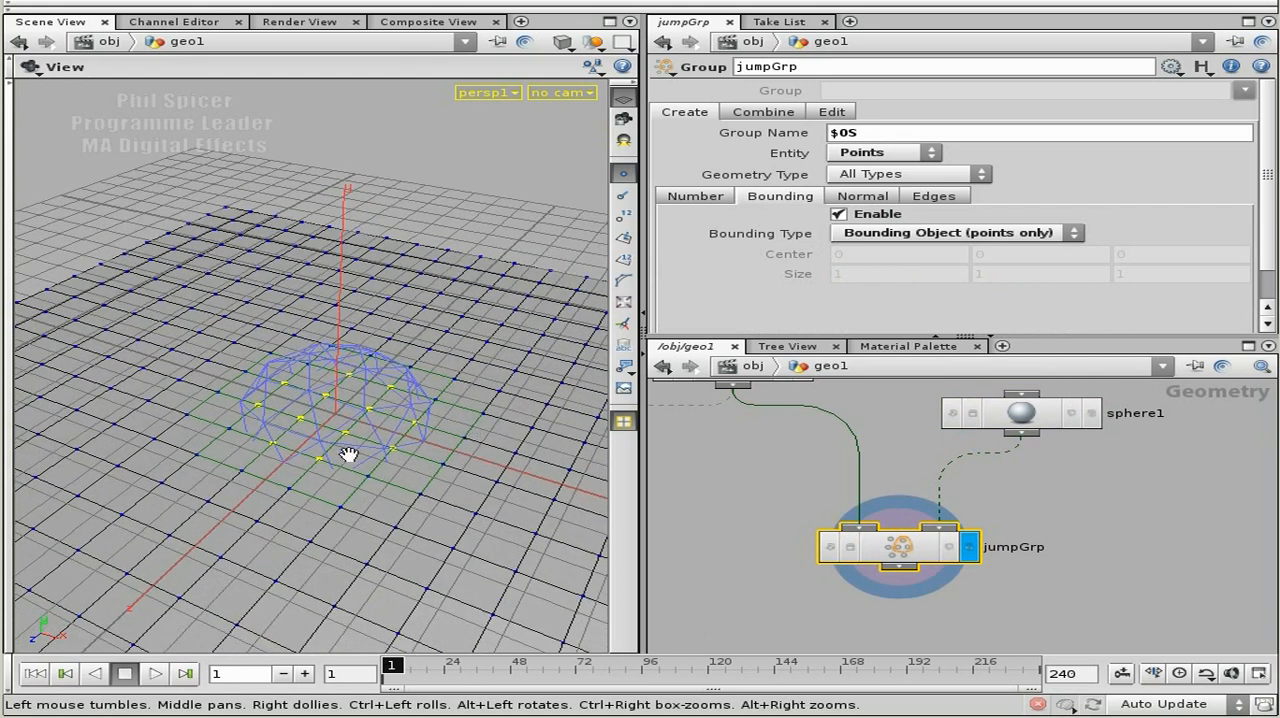
pyautogui.moveTo(505, 524); pyautogui.dragTo(411, 448, button='right')
pyautogui.moveTo(457, 483); pyautogui.dragTo(456, 475, button='middle')
pyautogui.moveTo(322, 481); pyautogui.dragTo(313, 453)
# Make room between the nodes by moving jumpGrp lower and the sphere node higher.
pyautogui.moveTo(1068, 484); pyautogui.dragTo(1062, 501, button='middle')
pyautogui.moveTo(906, 562); pyautogui.dragTo(907, 604)
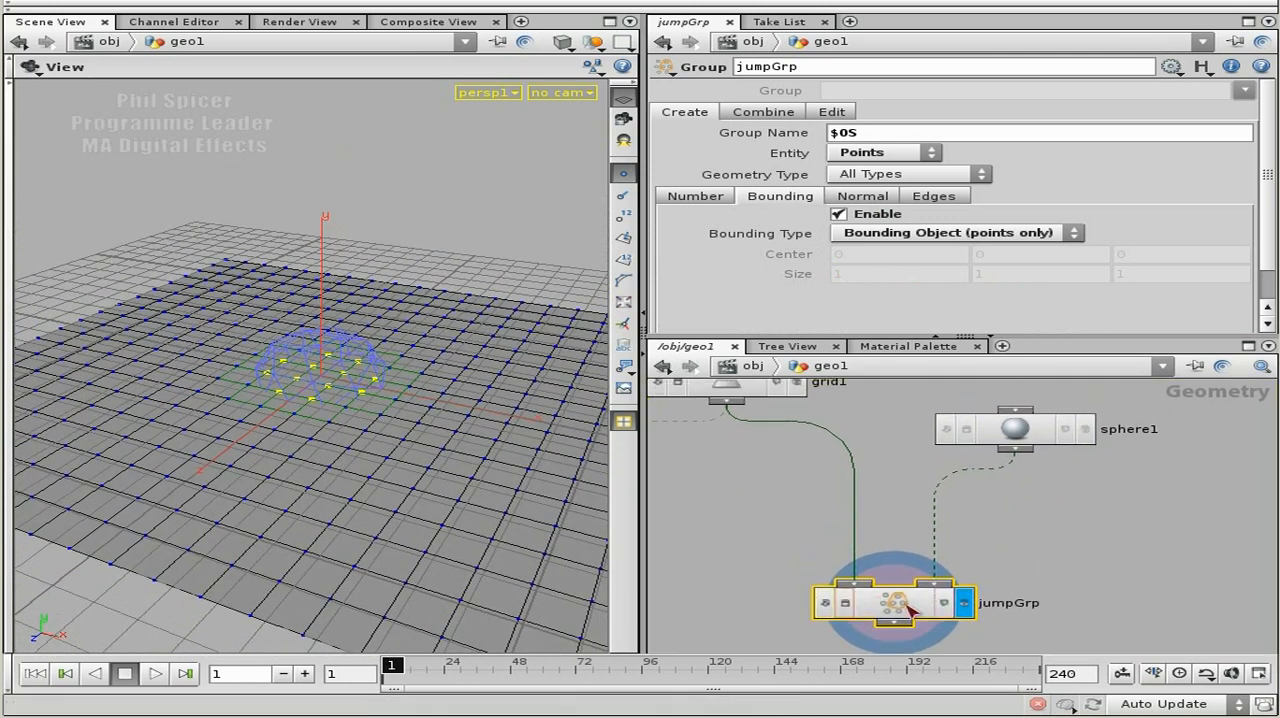
pyautogui.moveTo(323, 429); pyautogui.dragTo(298, 367)
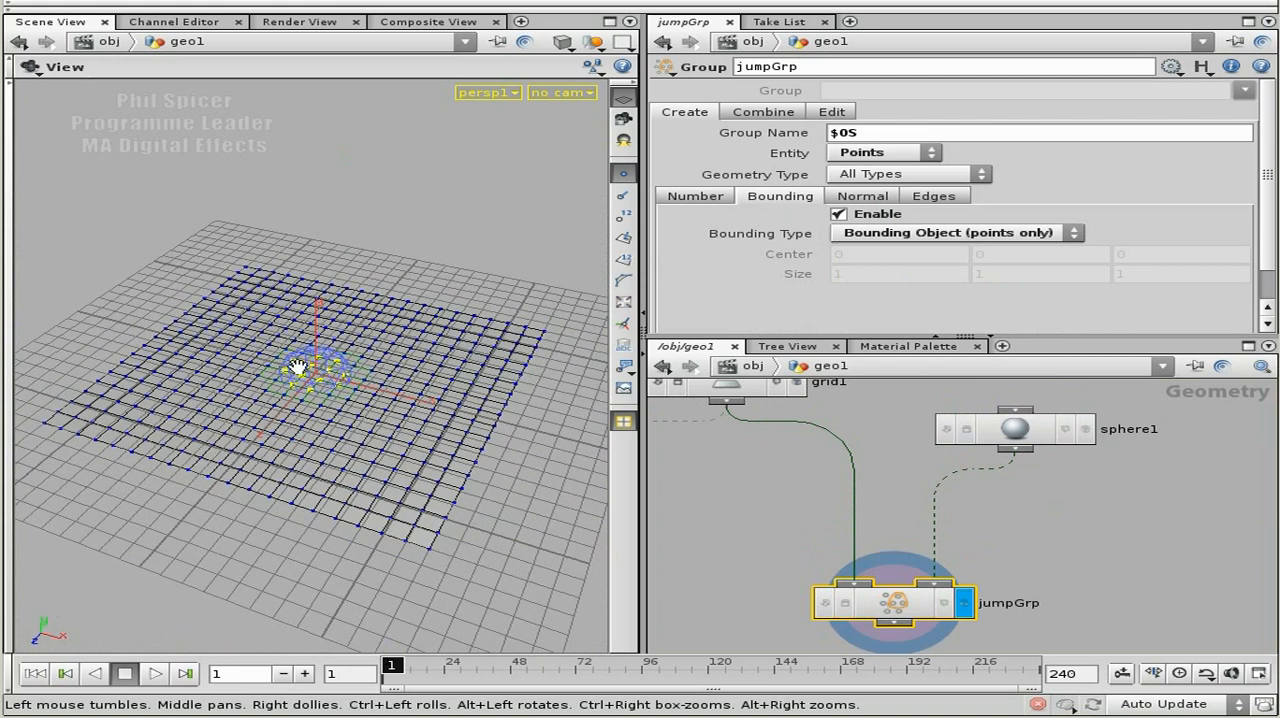
pyautogui.moveTo(1126, 513); pyautogui.dragTo(1029, 581, button='middle')
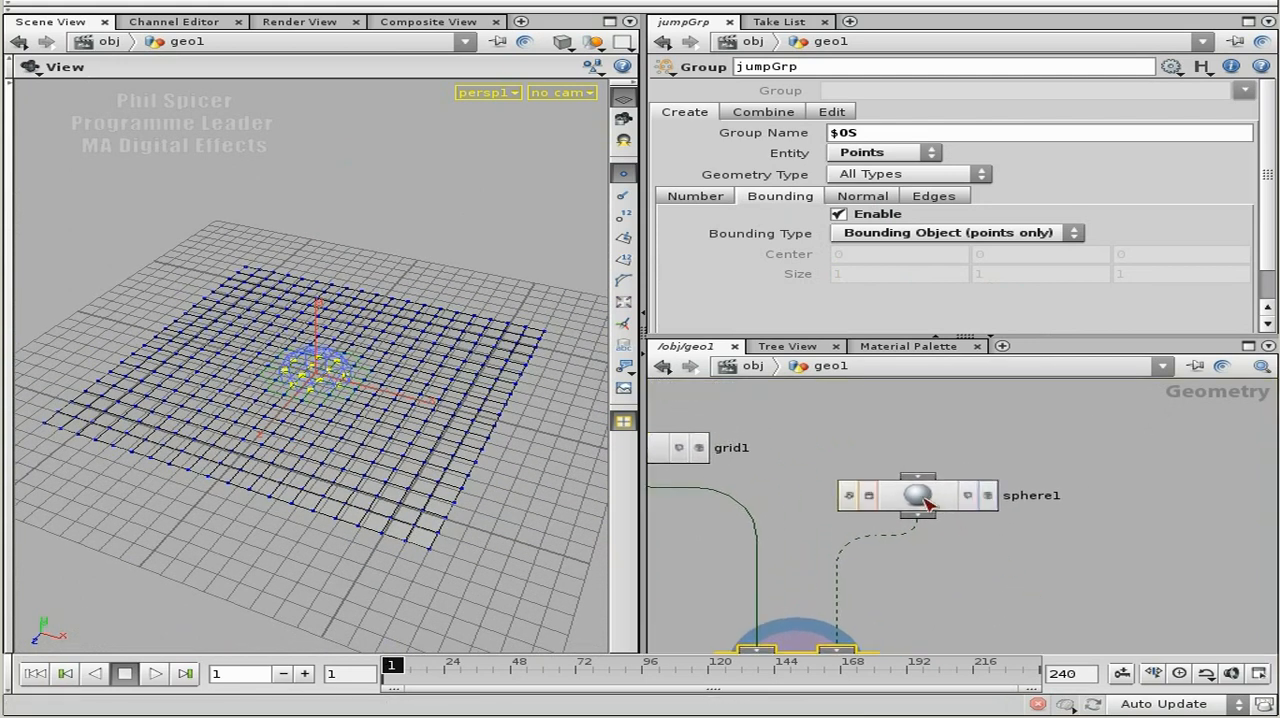
pyautogui.moveTo(924, 499); pyautogui.dragTo(924, 441)
pyautogui.moveTo(1024, 529); pyautogui.dragTo(991, 499, button='middle')
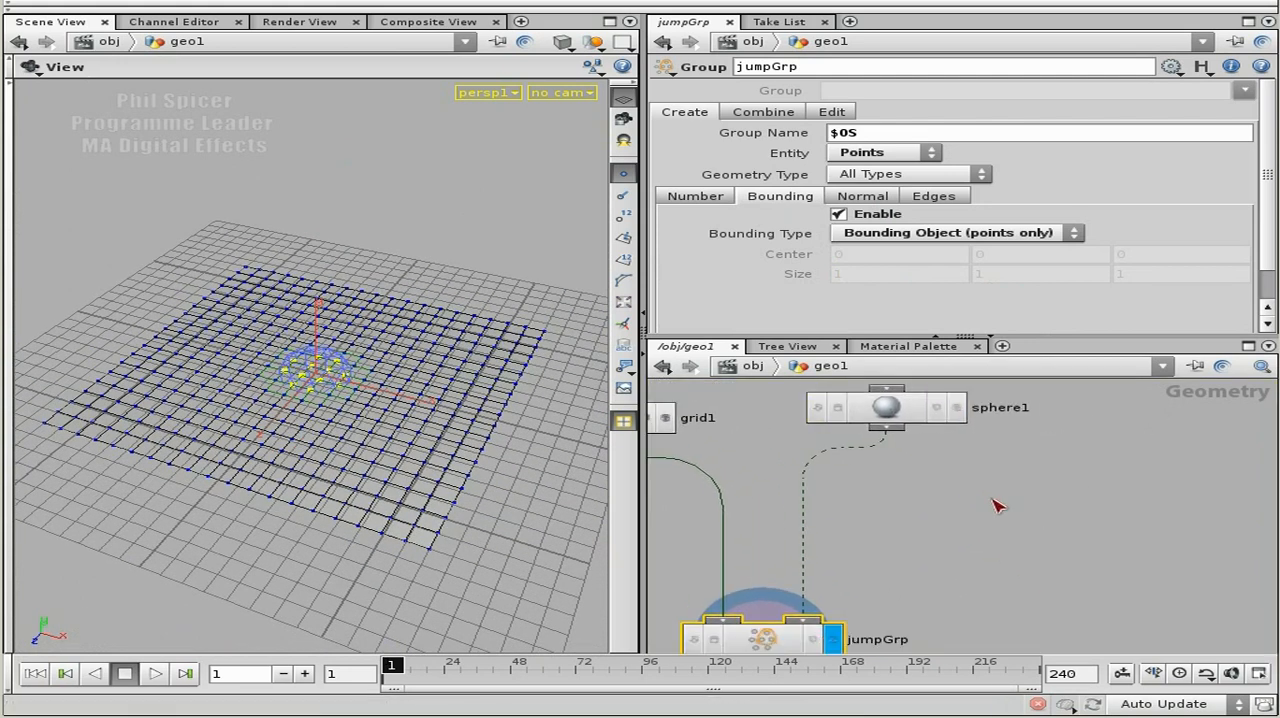
# Place a Transform node beside the sphere-to-group connection and feed the sphere into it.
pyautogui.press('Tab')
pyautogui.write('tr')
pyautogui.click(1225, 532)
pyautogui.click(1077, 500)
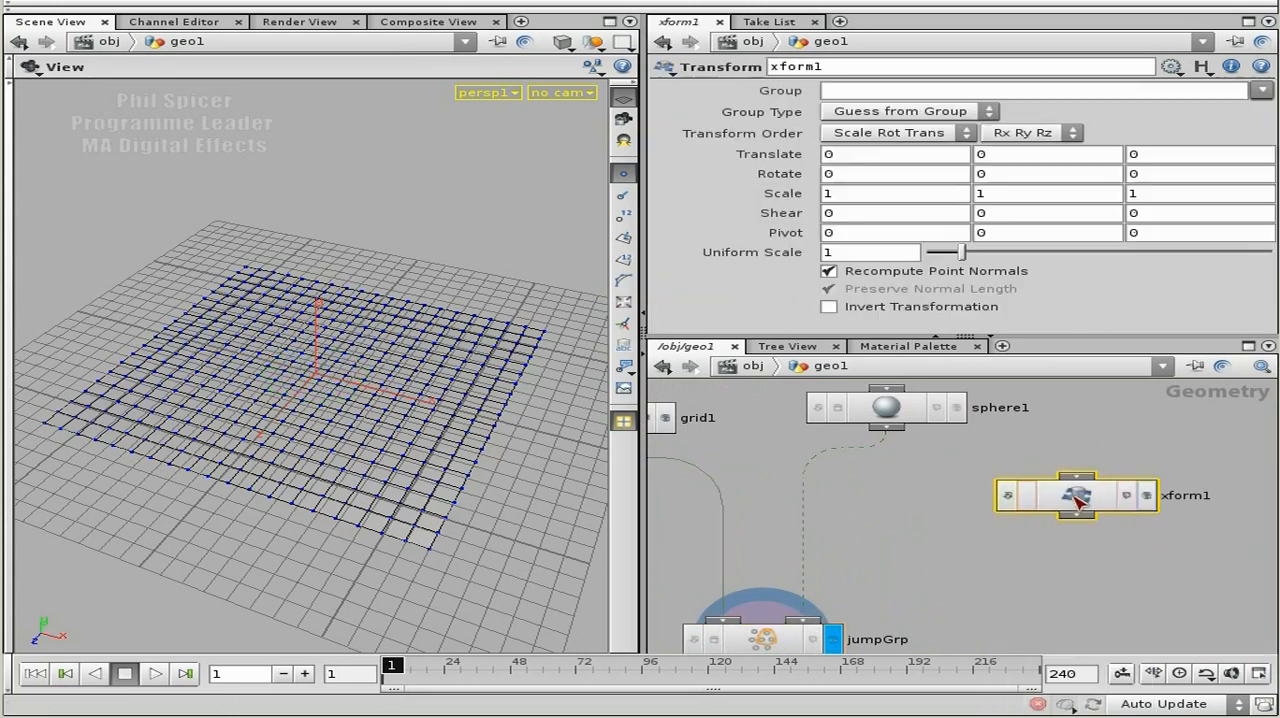
pyautogui.moveTo(886, 428); pyautogui.dragTo(1076, 477)
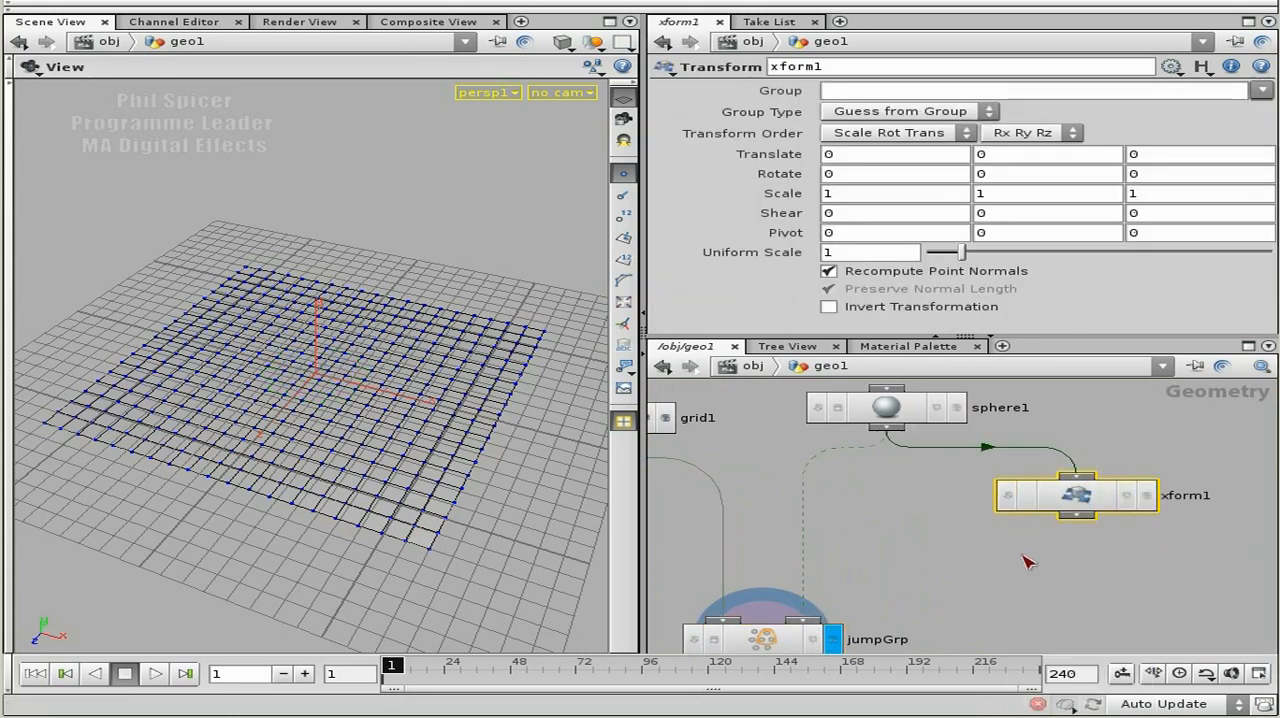
# Place a Merge node, connect both the sphere and the Transform node to it, and display the merge.
pyautogui.press('Tab')
pyautogui.write('Merge')
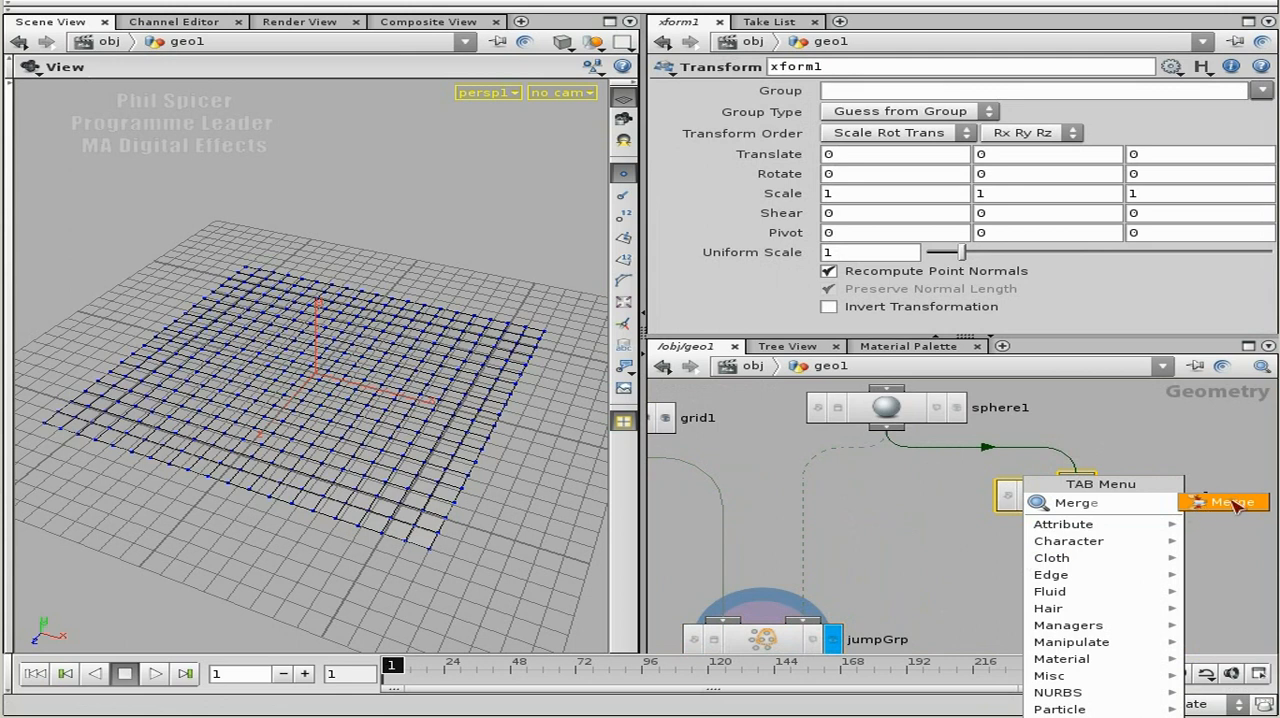
pyautogui.click(1228, 503)
pyautogui.click(983, 573)
pyautogui.moveTo(745, 408); pyautogui.dragTo(1145, 533)
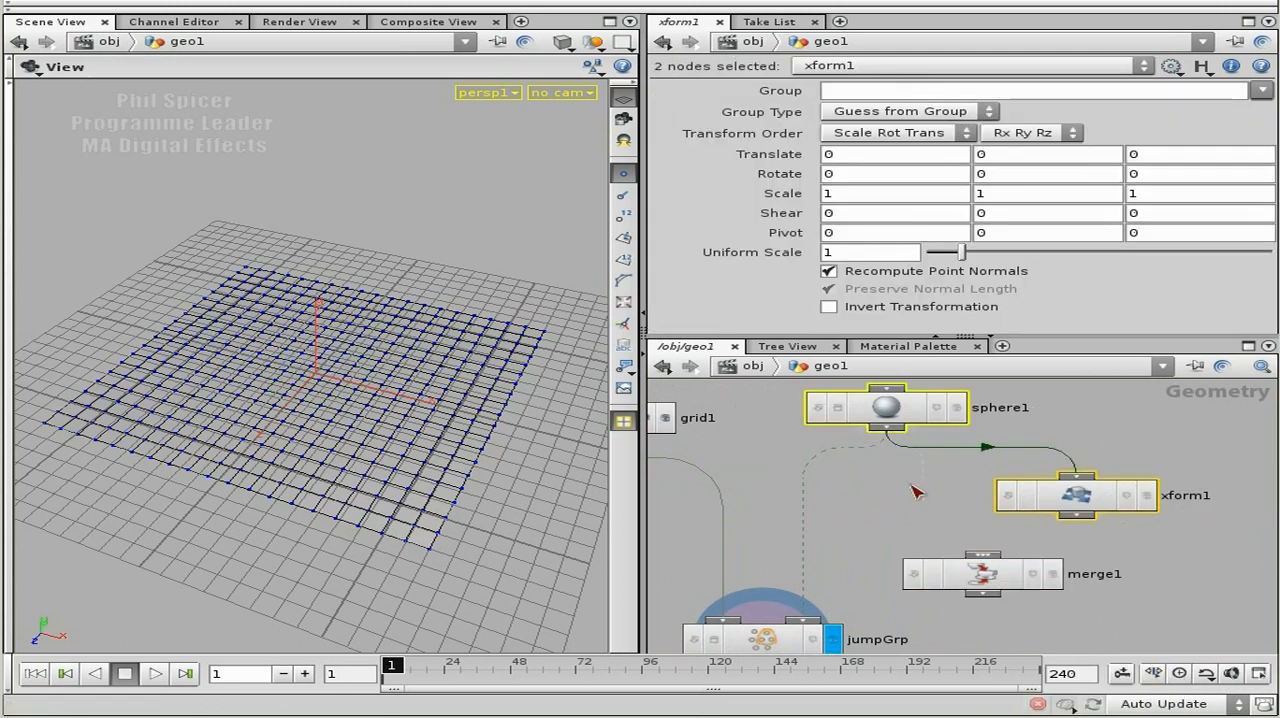
pyautogui.click(992, 554)
pyautogui.click(1053, 576)
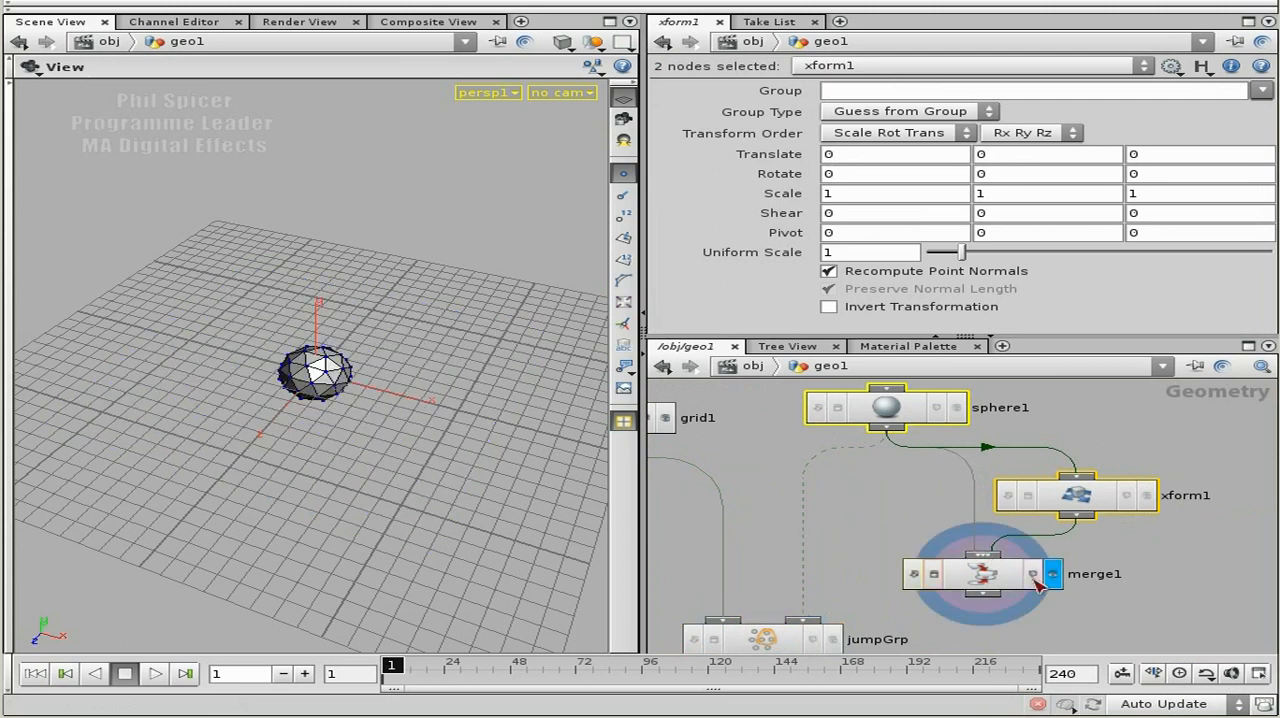
# Set the Transform node's X translation to 2.4.
pyautogui.click(1075, 490)
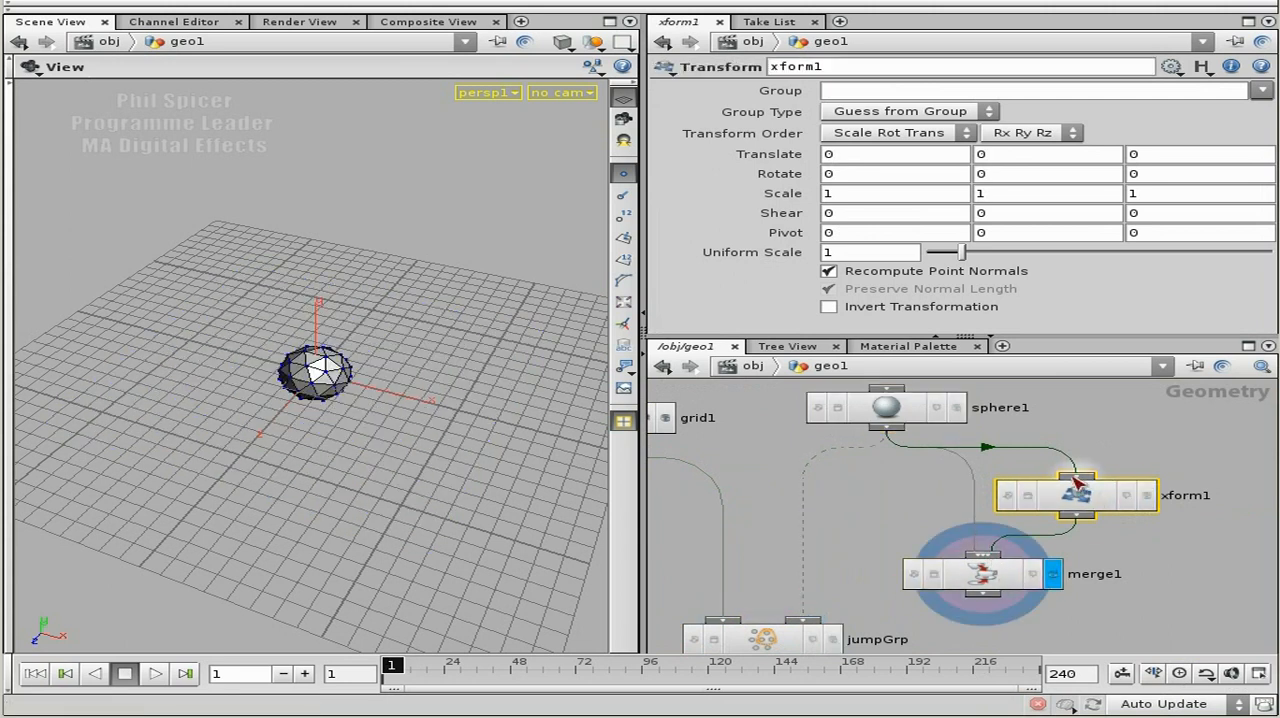
pyautogui.moveTo(838, 160); pyautogui.dragTo(1138, 166, button='middle')
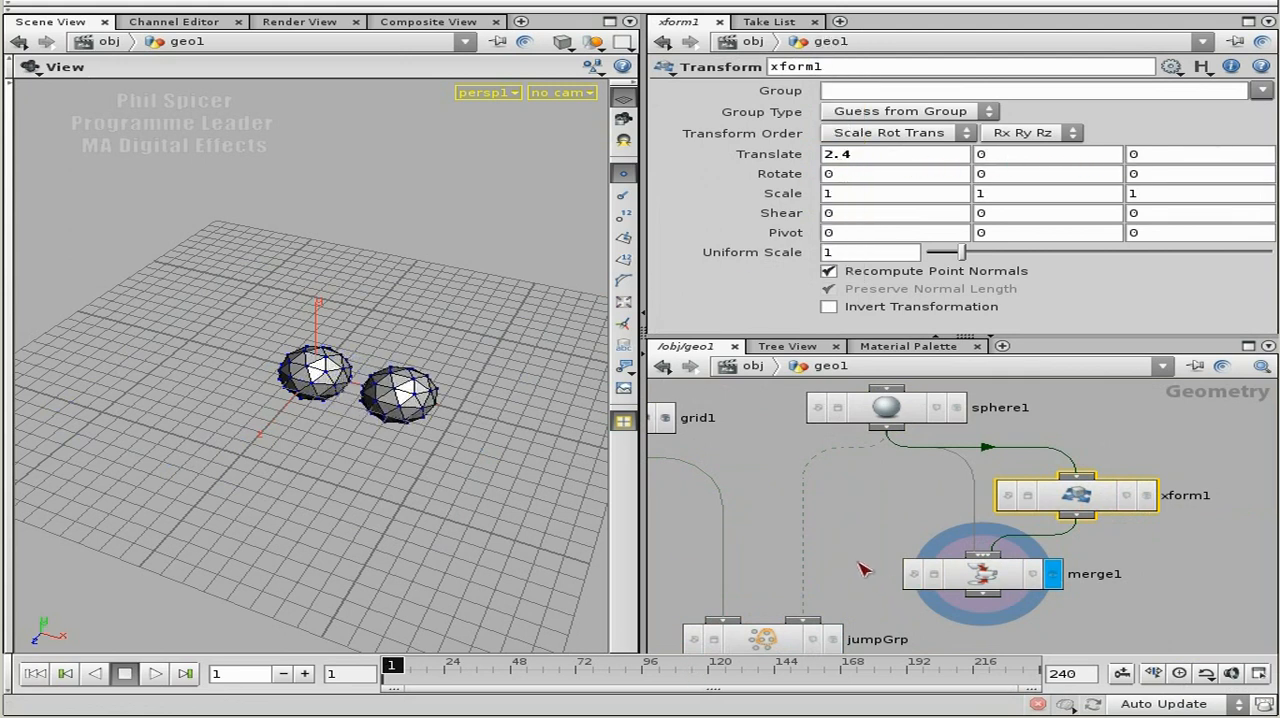
# Connect the Merge node to jumpGrp's second input in place of the sphere, move jumpGrp lower and display its result.
pyautogui.moveTo(831, 618); pyautogui.dragTo(895, 510, button='middle')
pyautogui.moveTo(885, 530); pyautogui.dragTo(897, 584)
pyautogui.click(909, 584)
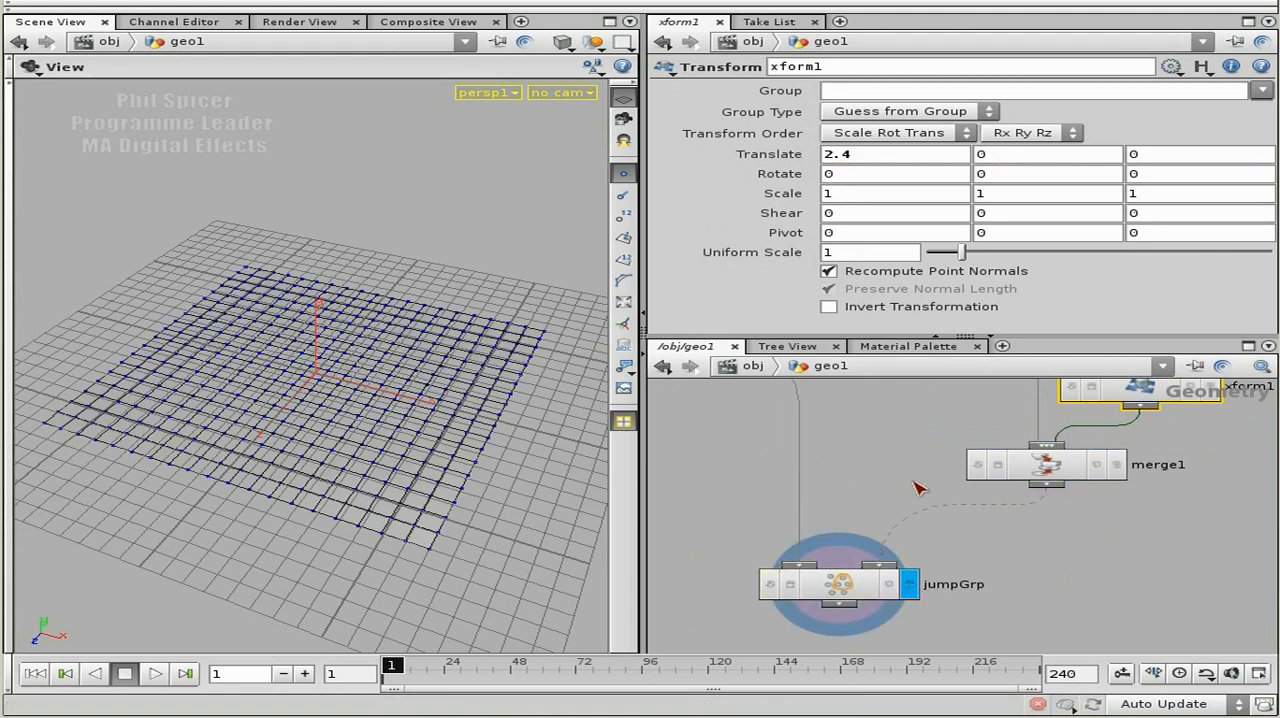
# Display the merged spheres and switch back to jumpGrp's result to compare the two.
pyautogui.moveTo(913, 482); pyautogui.dragTo(943, 501, button='middle')
pyautogui.moveTo(1084, 485); pyautogui.dragTo(1068, 498)
pyautogui.click(1134, 497)
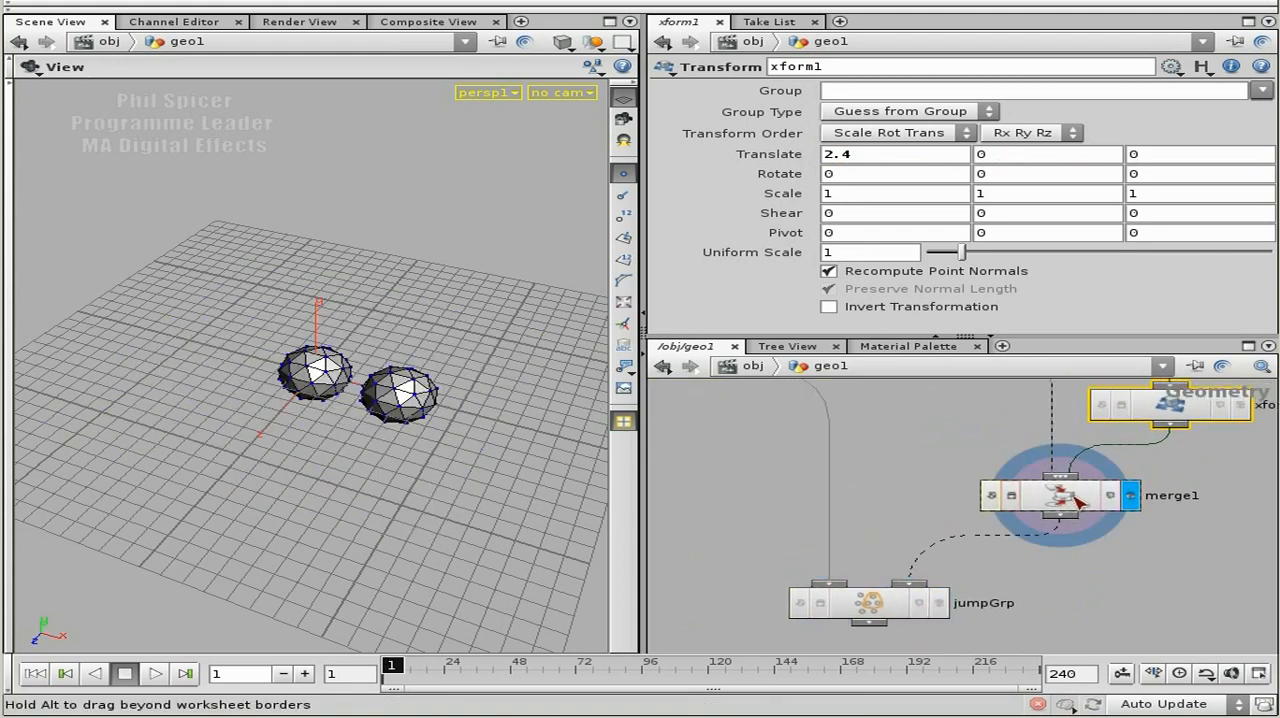
pyautogui.click(1069, 498)
pyautogui.click(911, 605)
pyautogui.click(940, 604)
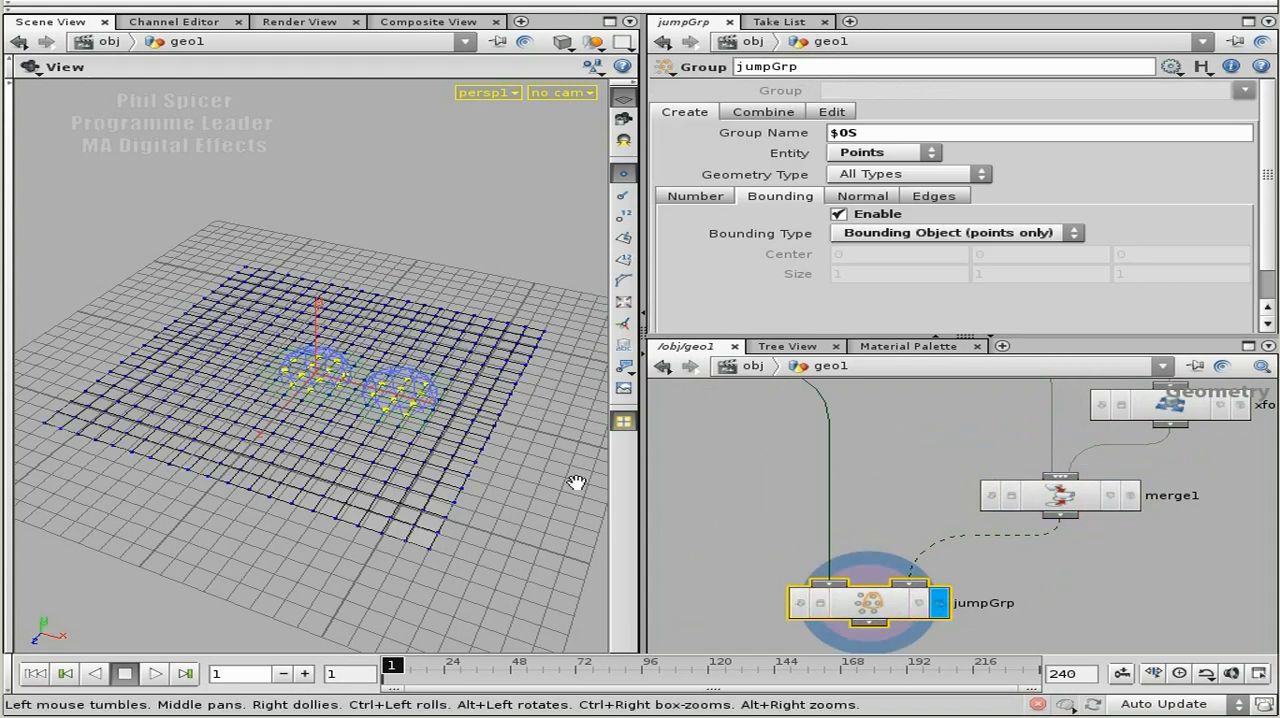
# Enlarge the sphere's radius uniformly until the two spheres overlap, and reselect jumpGrp.
pyautogui.moveTo(313, 492); pyautogui.dragTo(360, 458)
pyautogui.moveTo(979, 447); pyautogui.dragTo(949, 548, button='middle')
pyautogui.click(979, 428)
pyautogui.moveTo(800, 132); pyautogui.dragTo(908, 136, button='middle')
pyautogui.moveTo(909, 513); pyautogui.dragTo(898, 380, button='middle')
pyautogui.click(828, 540)
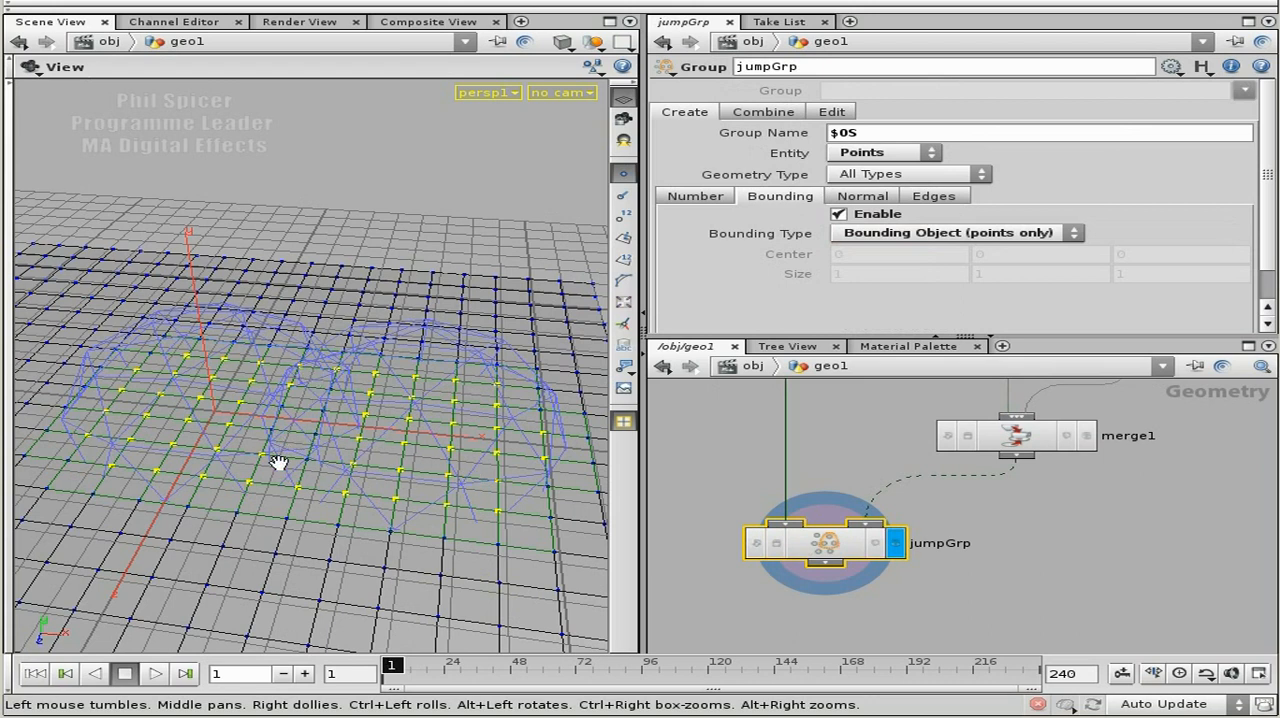
# Examine the grouped points where the two spheres overlap, comparing the merged spheres with jumpGrp's result.
pyautogui.moveTo(300, 502); pyautogui.dragTo(323, 555)
pyautogui.moveTo(323, 555); pyautogui.dragTo(292, 517, button='right')
pyautogui.moveTo(292, 517); pyautogui.dragTo(340, 467)
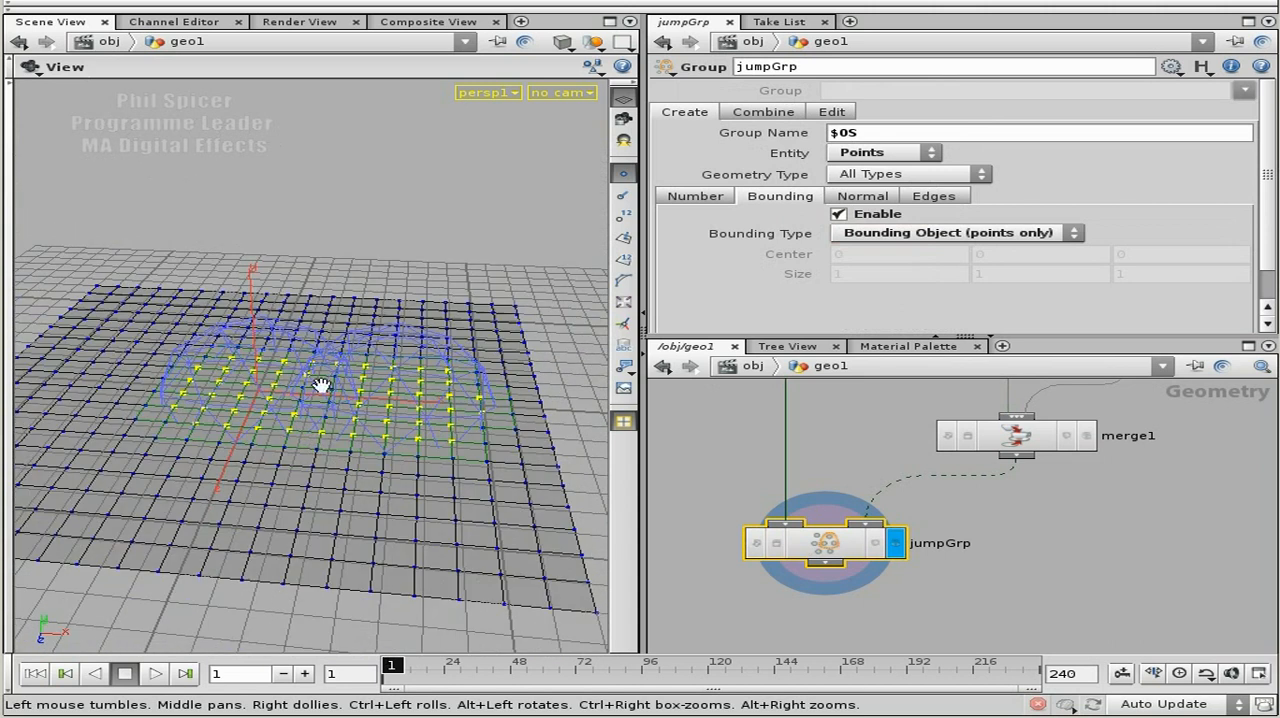
pyautogui.moveTo(1097, 531); pyautogui.dragTo(1077, 586, button='middle')
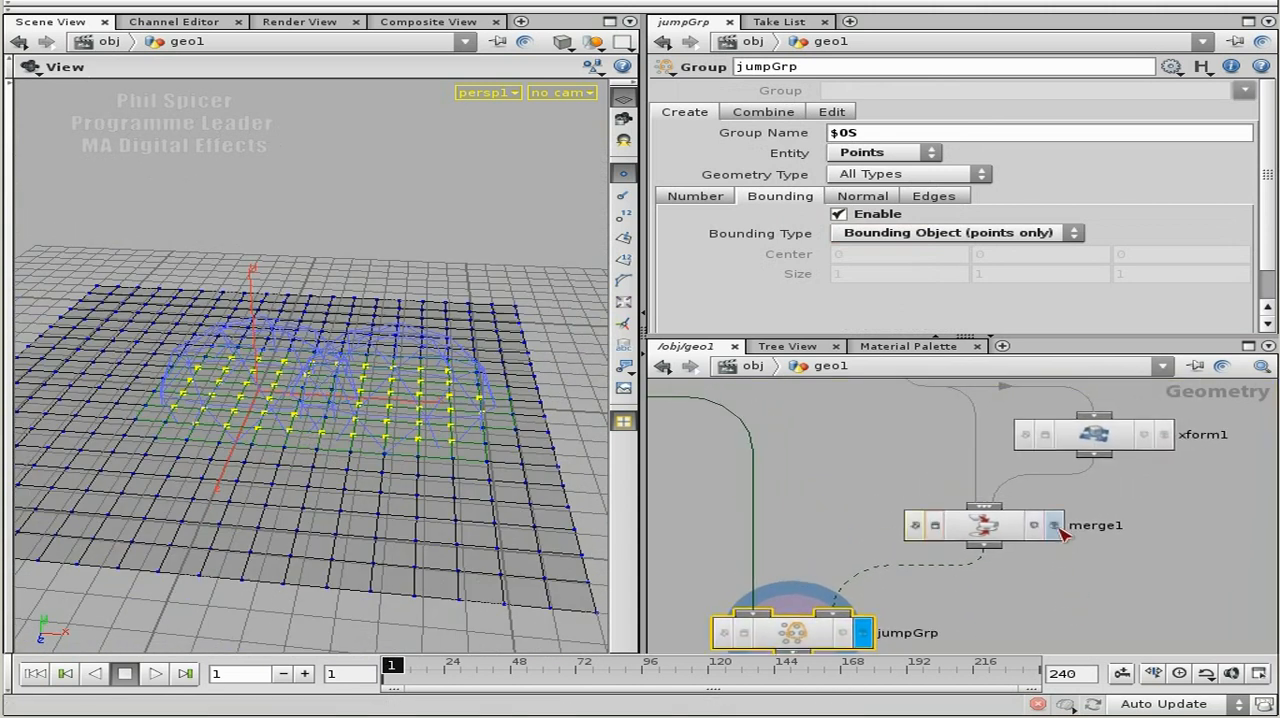
pyautogui.click(1055, 526)
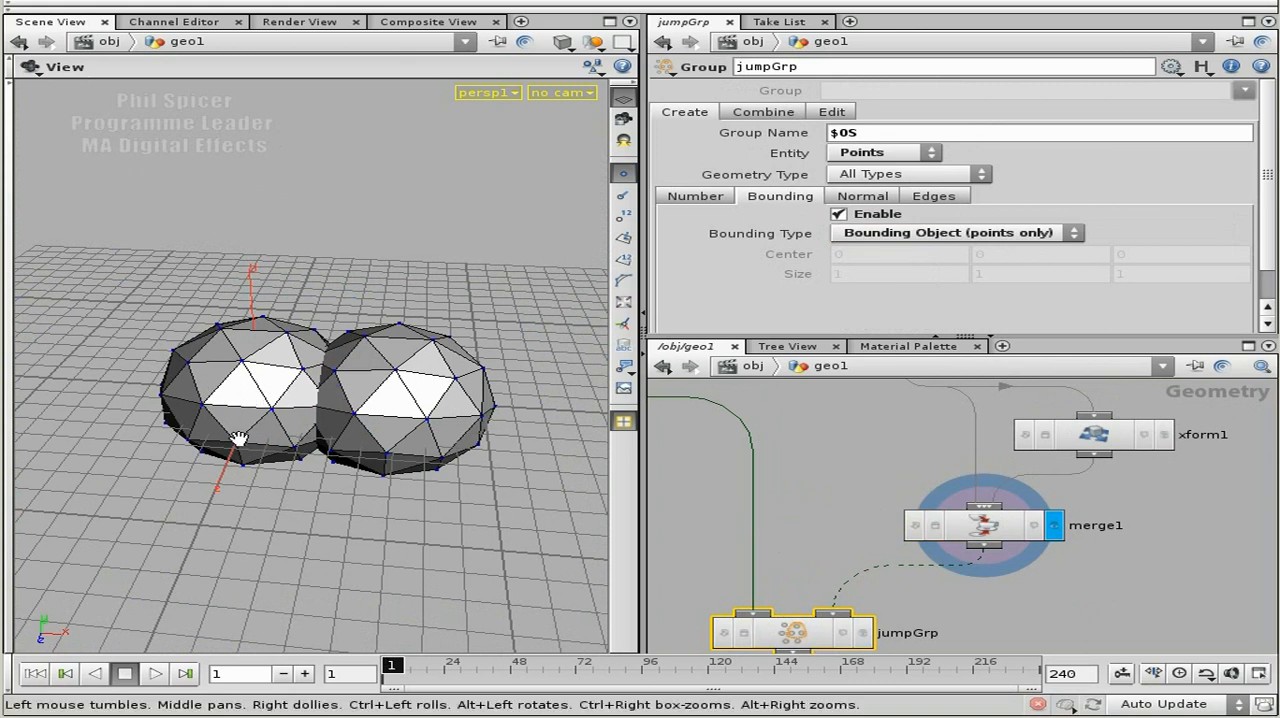
pyautogui.click(862, 633)
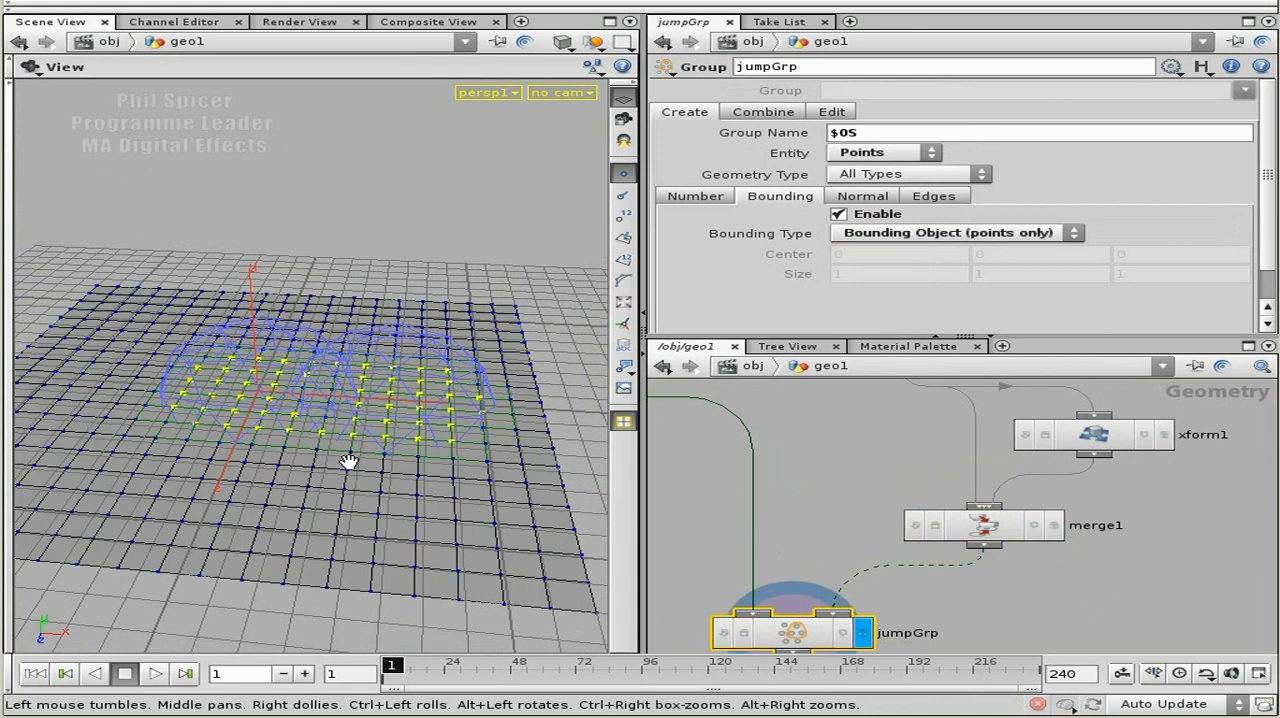
pyautogui.moveTo(318, 441); pyautogui.dragTo(390, 397)
pyautogui.moveTo(341, 500); pyautogui.dragTo(343, 472)
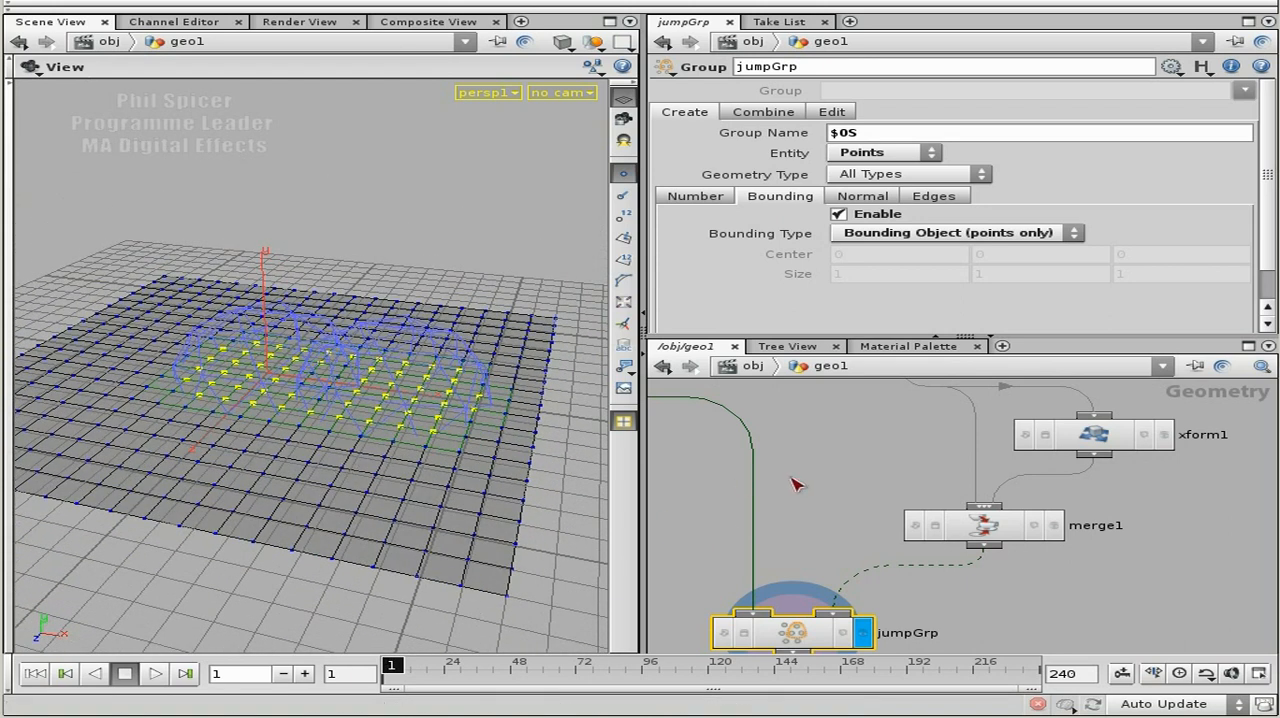
pyautogui.moveTo(870, 478); pyautogui.dragTo(850, 536, button='middle')
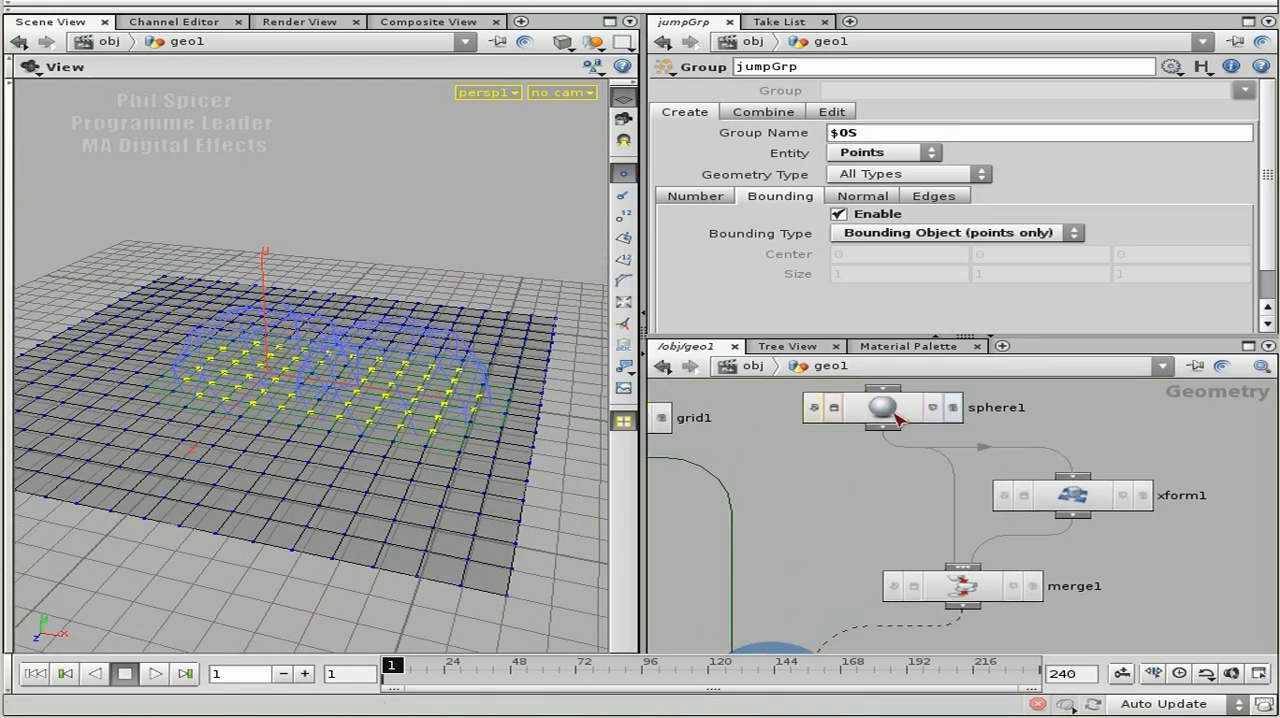
# Add a Metaball node to the network, placing it in the empty area beside the sphere branch.
pyautogui.moveTo(309, 451); pyautogui.dragTo(296, 380)
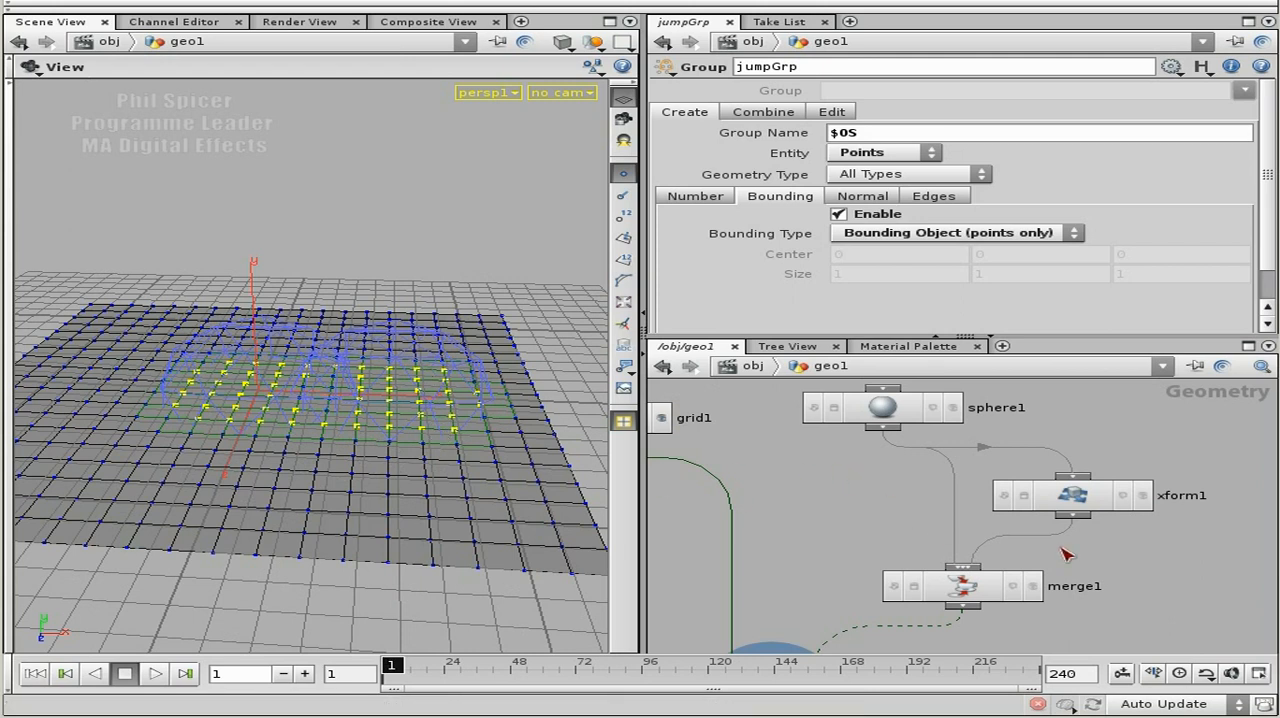
pyautogui.scroll(-3, 1060, 557)
pyautogui.moveTo(1095, 562); pyautogui.dragTo(1003, 574, button='middle')
pyautogui.moveTo(1053, 465); pyautogui.dragTo(1019, 517, button='middle')
pyautogui.press('Tab')
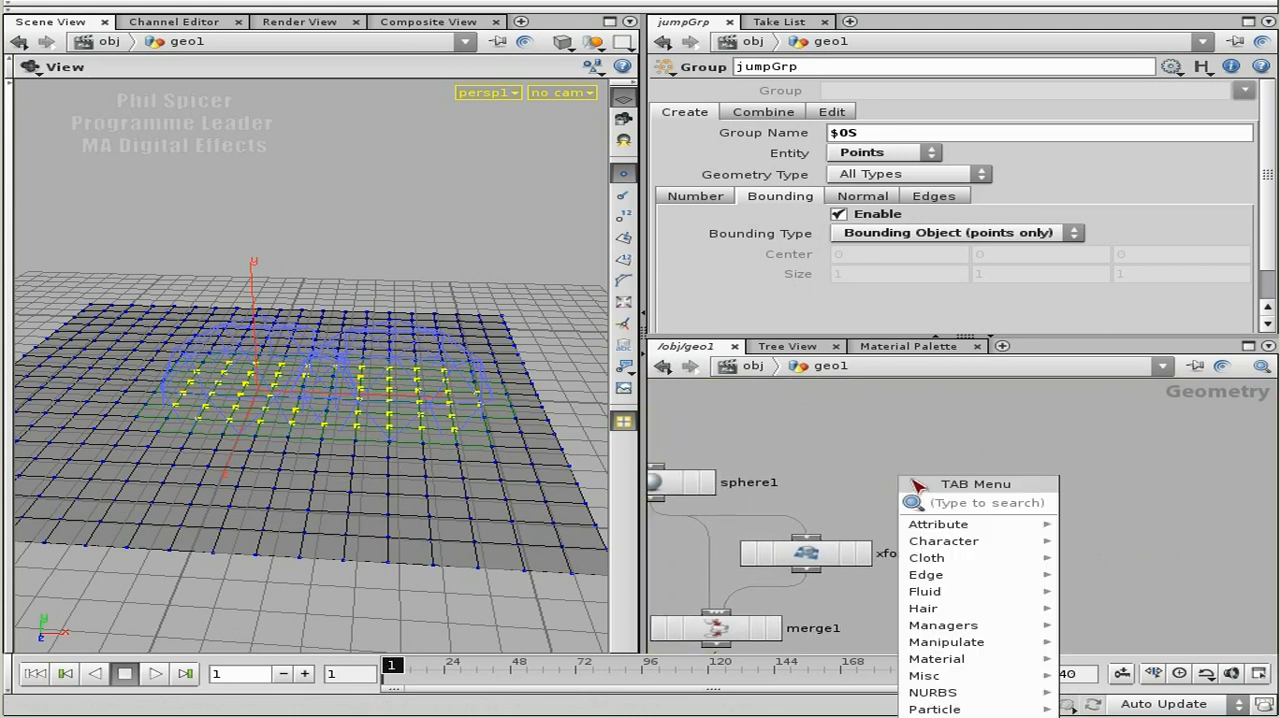
pyautogui.write('meta')
pyautogui.press('Return')
pyautogui.click(1030, 448)
pyautogui.moveTo(1058, 497); pyautogui.dragTo(980, 497, button='middle')
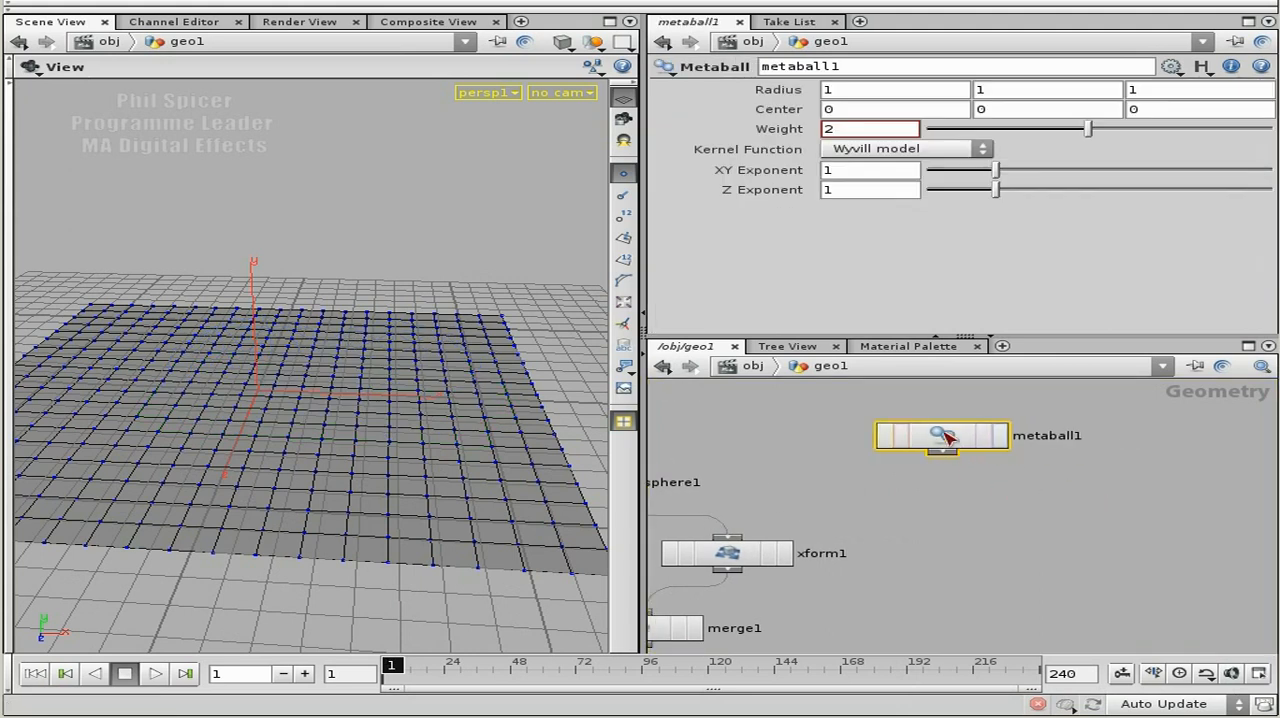
# Add a Transform node beside metaball1 and connect metaball1's output to its input.
pyautogui.press('Tab')
pyautogui.write('tra')
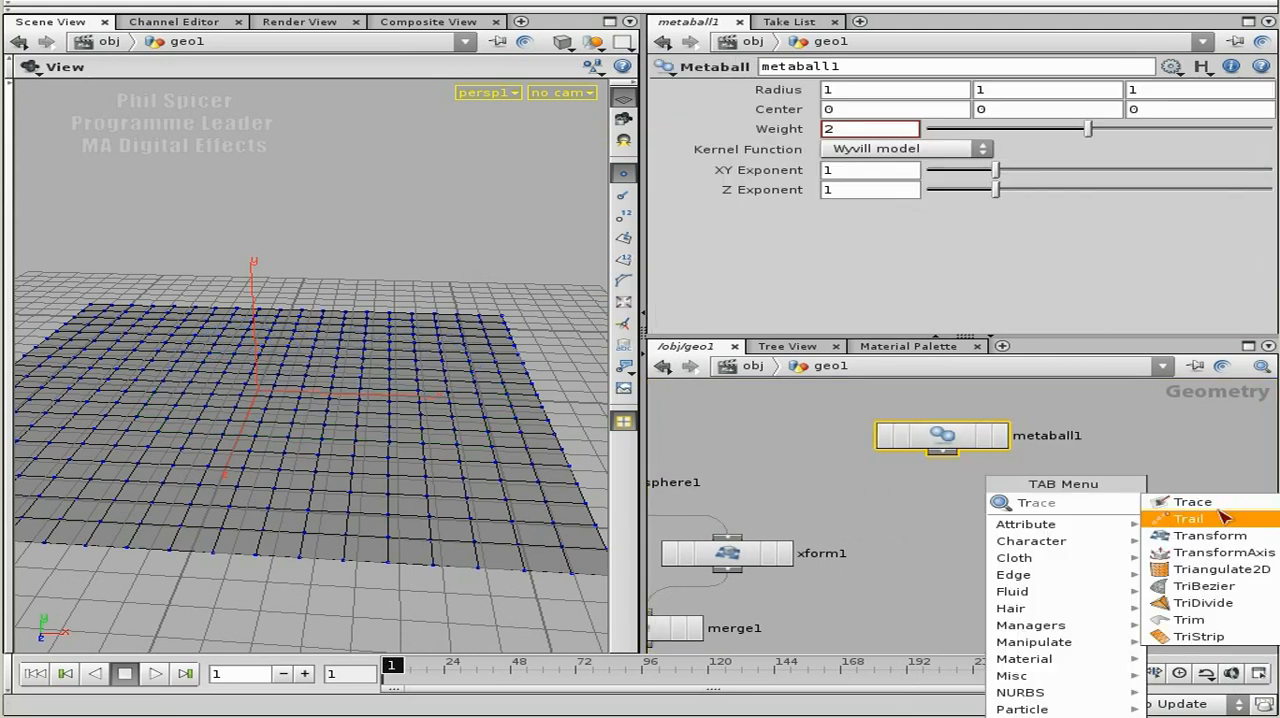
pyautogui.click(1190, 531)
pyautogui.moveTo(1097, 497); pyautogui.dragTo(942, 453)
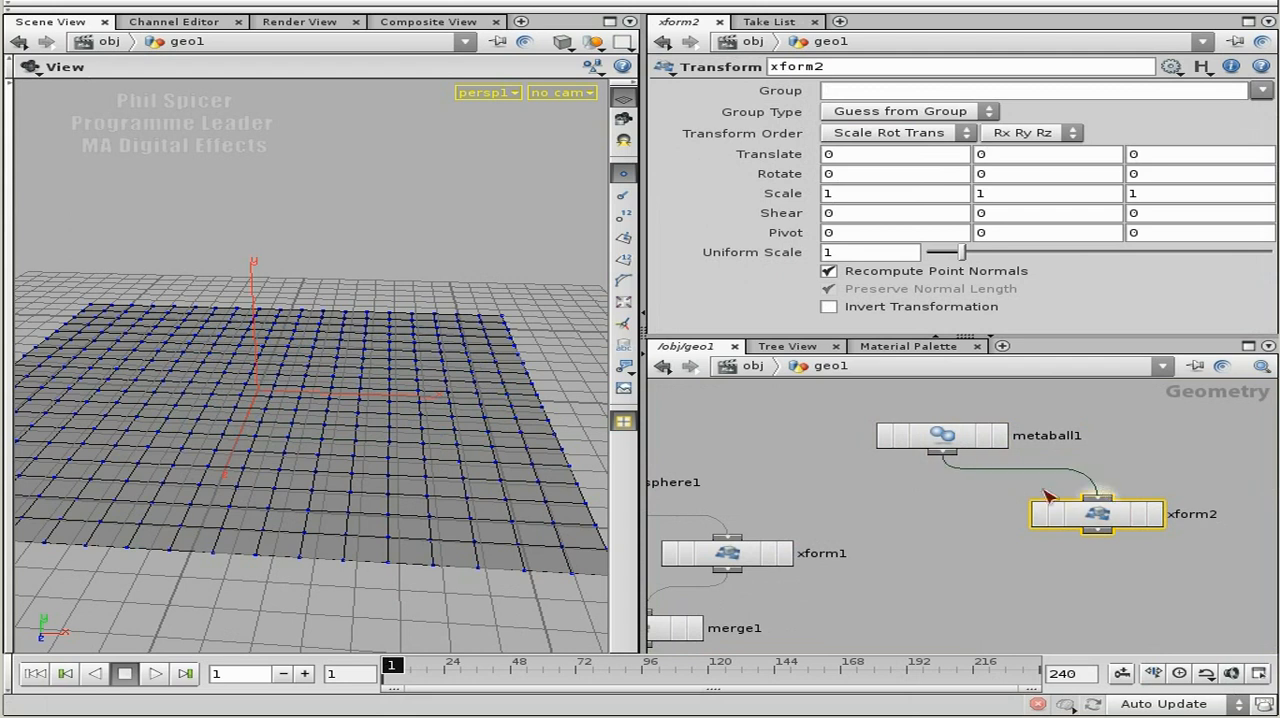
pyautogui.moveTo(980, 549); pyautogui.dragTo(975, 490, button='middle')
pyautogui.press('l')
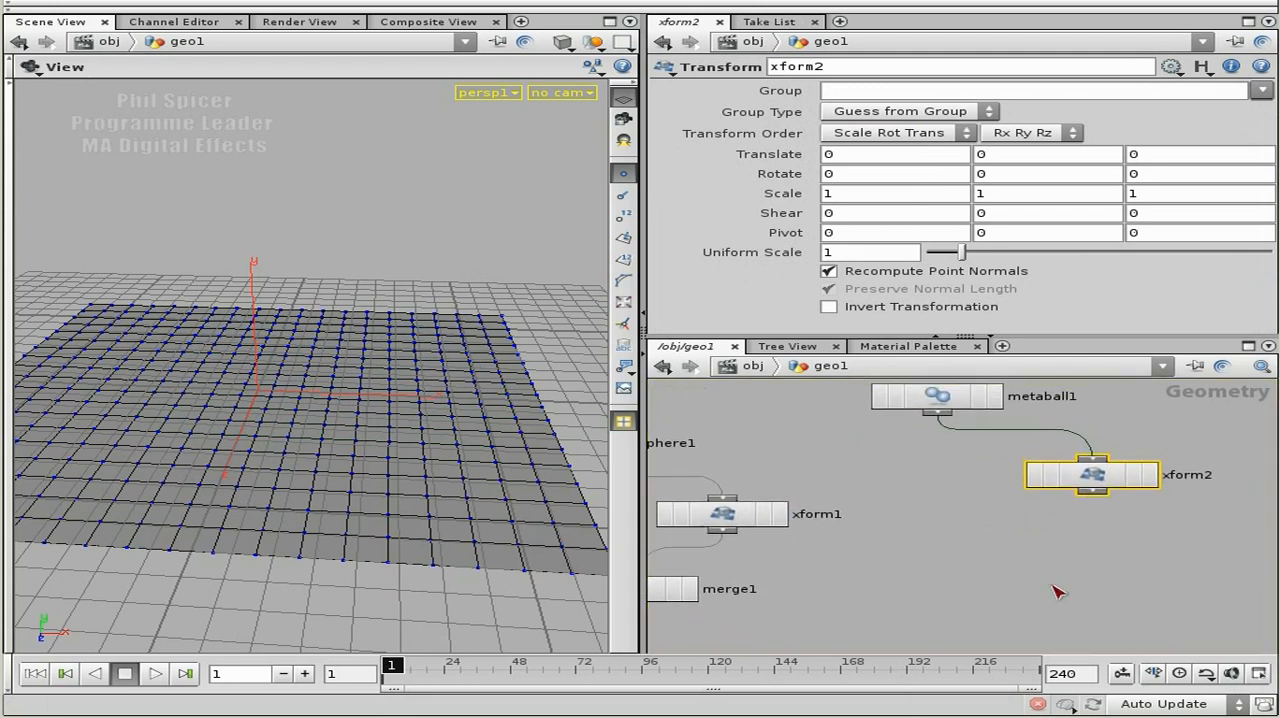
# Add a Merge node below the new Transform, connect metaball1 and xform2 to it, and display the merged result.
pyautogui.press('Tab')
pyautogui.write('mer')
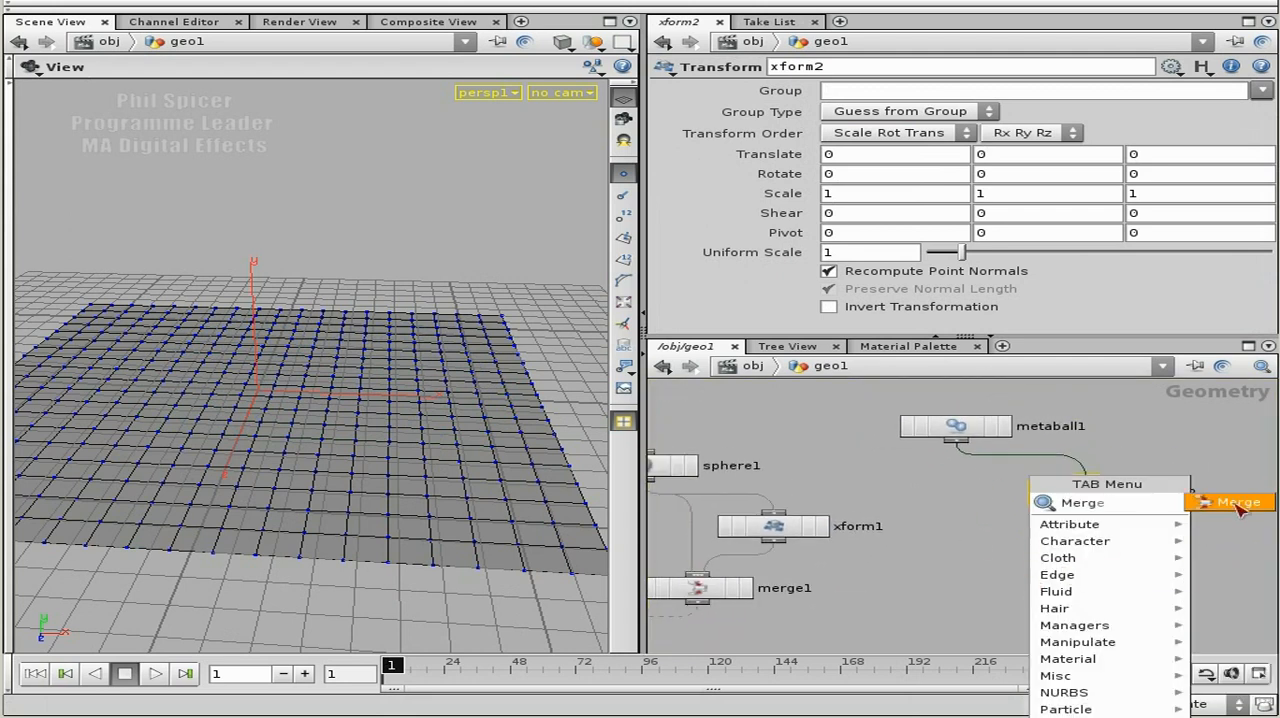
pyautogui.click(1239, 505)
pyautogui.click(1064, 575)
pyautogui.moveTo(960, 445); pyautogui.dragTo(1060, 582)
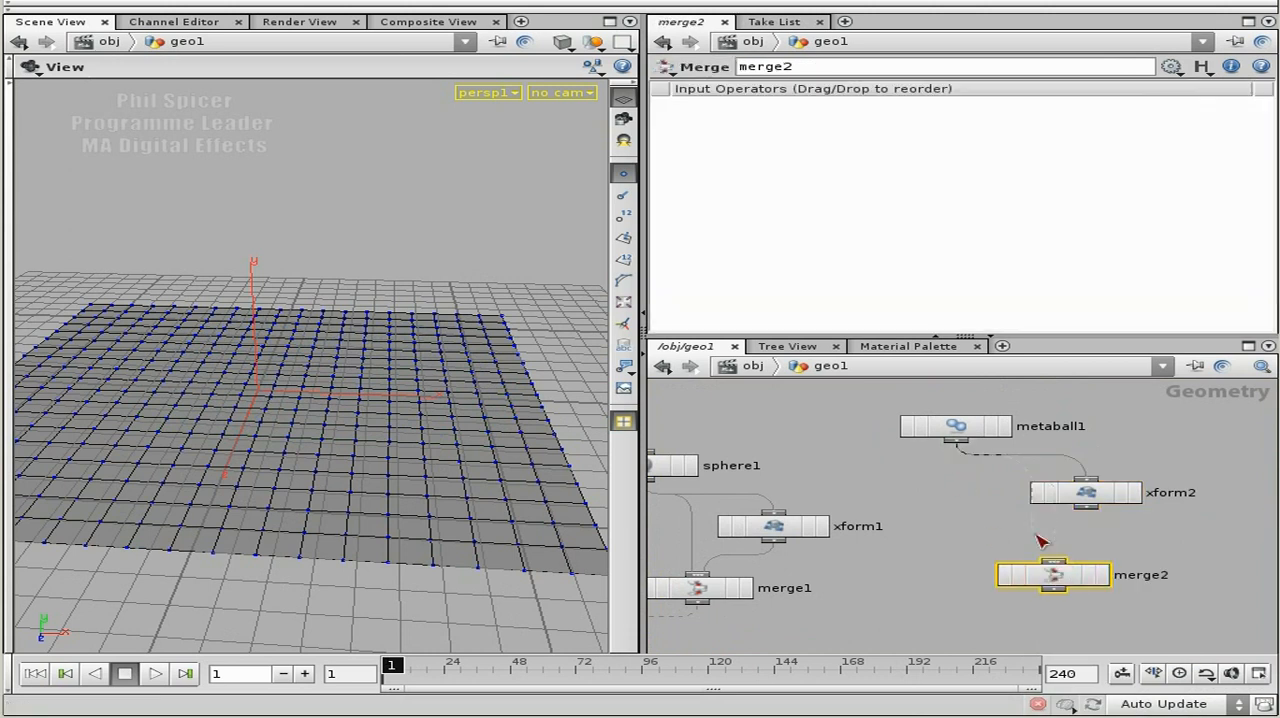
pyautogui.moveTo(884, 408); pyautogui.dragTo(1155, 524)
pyautogui.moveTo(958, 452); pyautogui.dragTo(1055, 565)
pyautogui.click(1102, 575)
pyautogui.click(1050, 575)
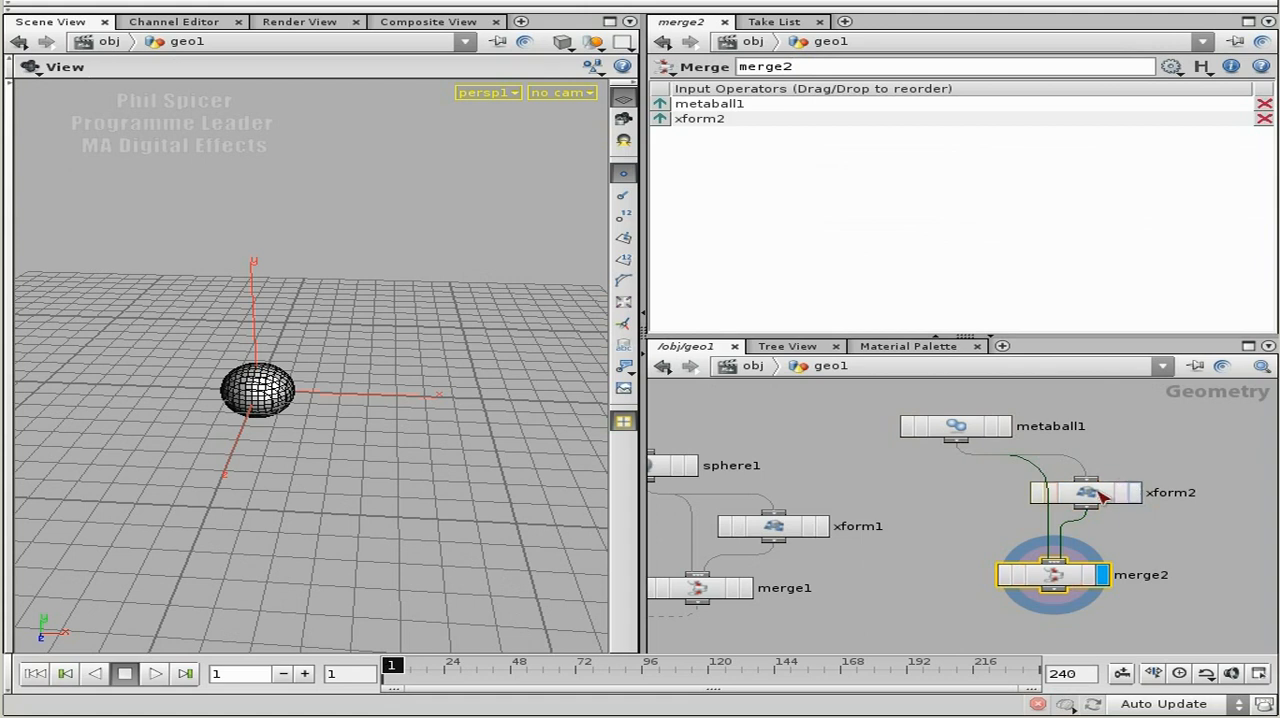
# Shift the xform2 node further from merge2 and set its X translation to 1.2.
pyautogui.moveTo(1109, 497); pyautogui.dragTo(1153, 500)
pyautogui.click(1145, 495)
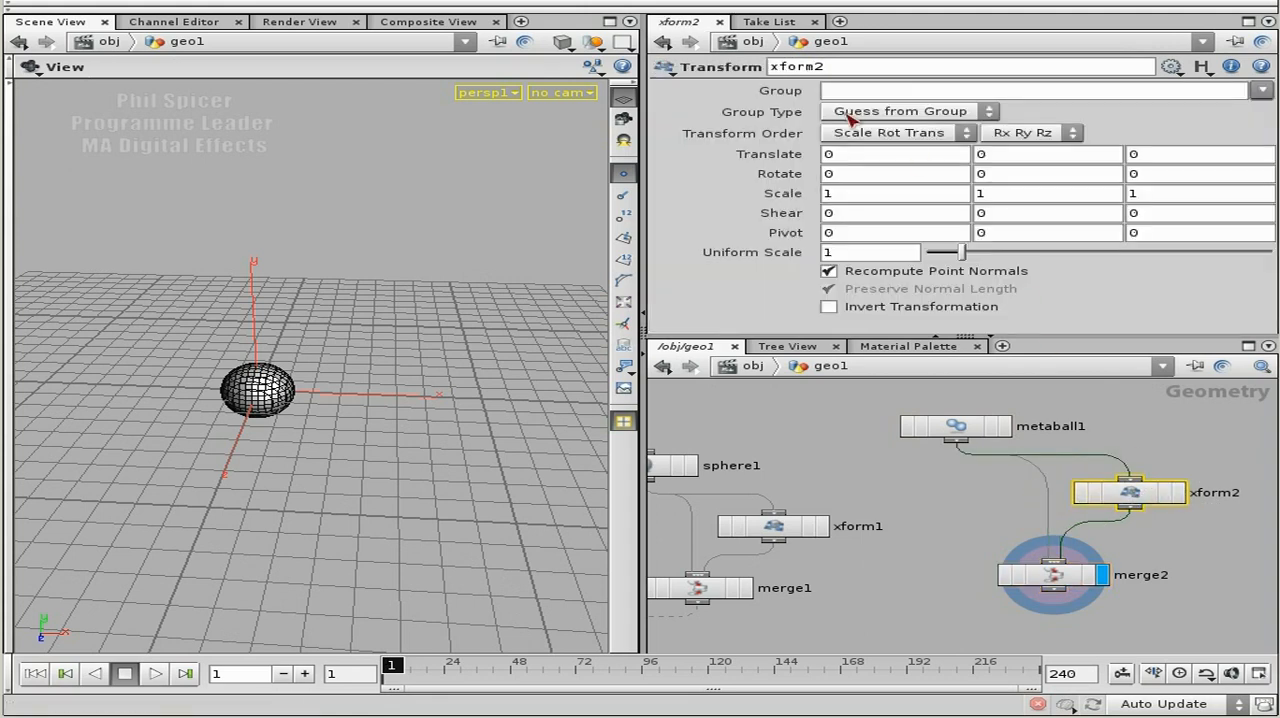
pyautogui.moveTo(856, 162); pyautogui.dragTo(1005, 165, button='middle')
pyautogui.moveTo(142, 425); pyautogui.dragTo(288, 428)
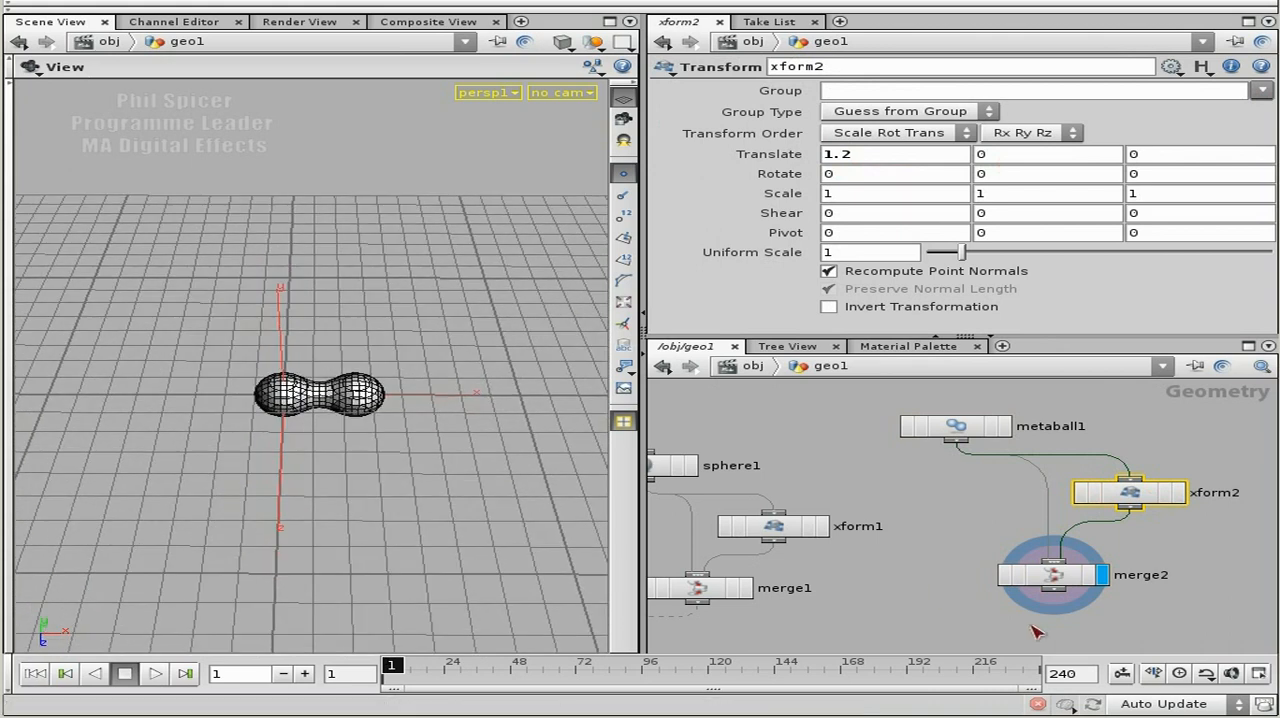
# Connect merge2 to jumpGrp's second input in place of merge1 and display jumpGrp's result.
pyautogui.moveTo(936, 597); pyautogui.dragTo(1051, 497, button='middle')
pyautogui.moveTo(1168, 491); pyautogui.dragTo(727, 547)
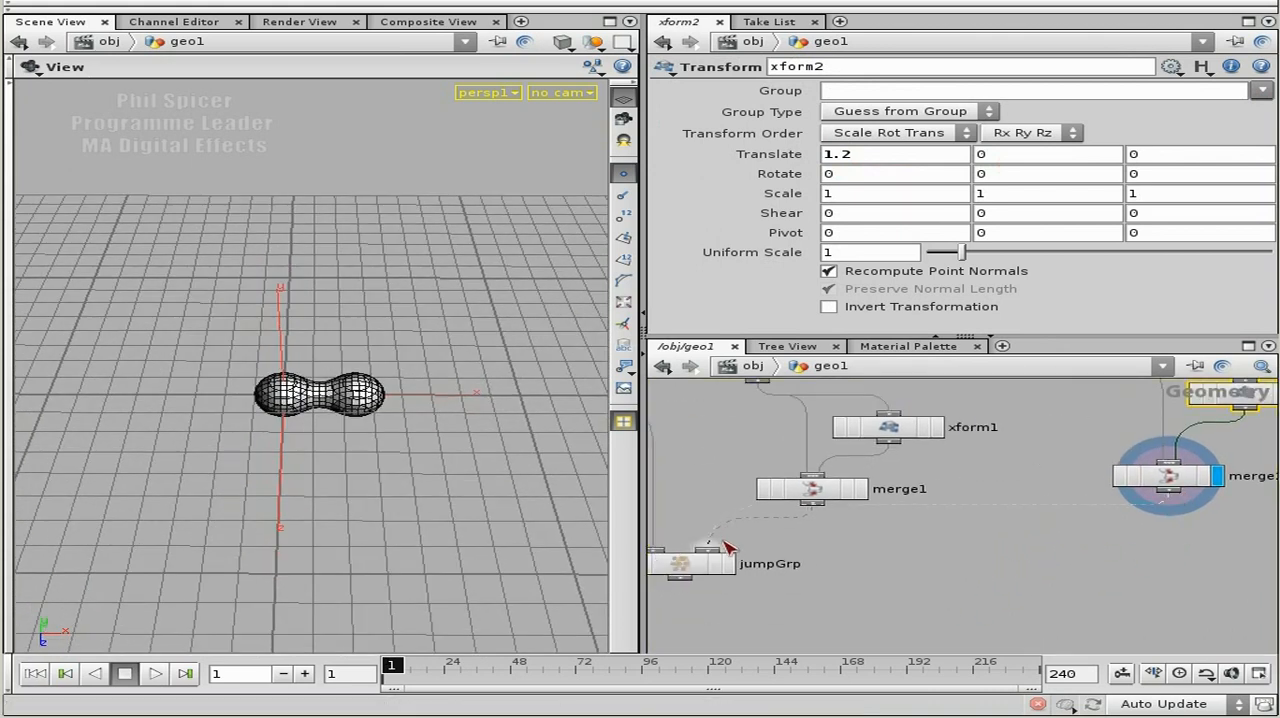
pyautogui.click(728, 563)
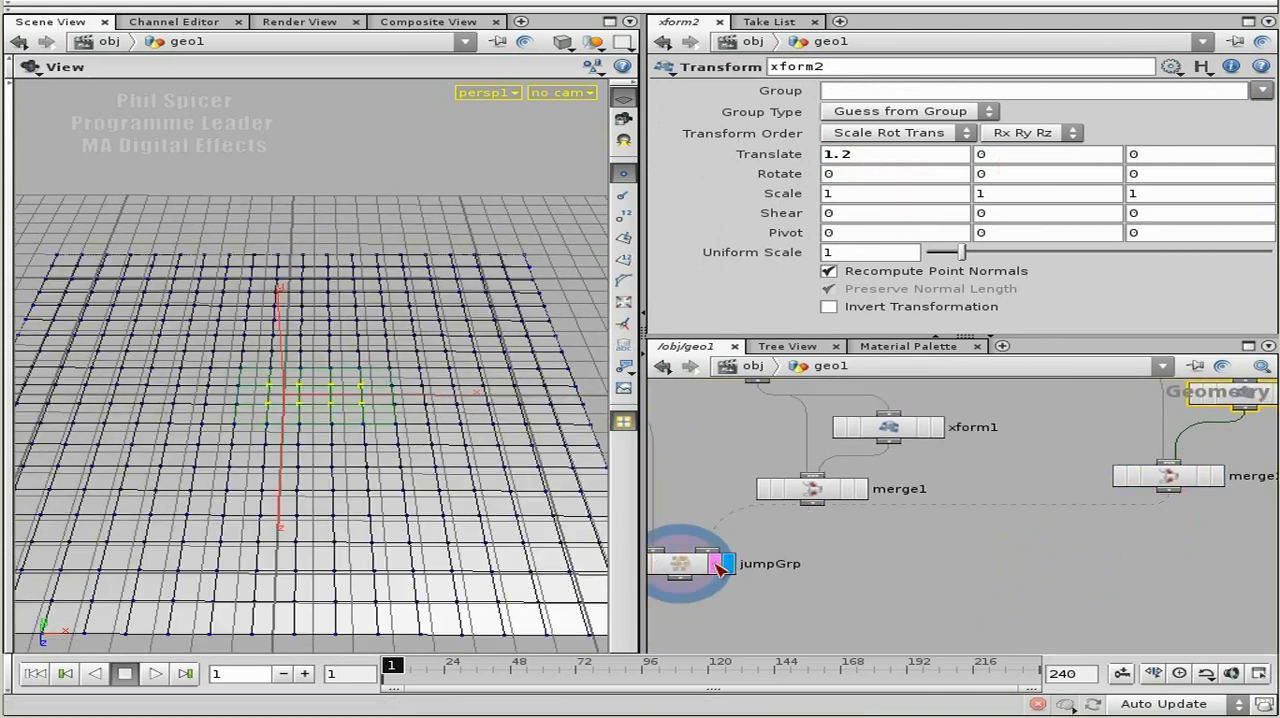
# Select metaball1 and enlarge its radius uniformly so that more grid points are grouped.
pyautogui.moveTo(1090, 499); pyautogui.dragTo(1017, 593, button='middle')
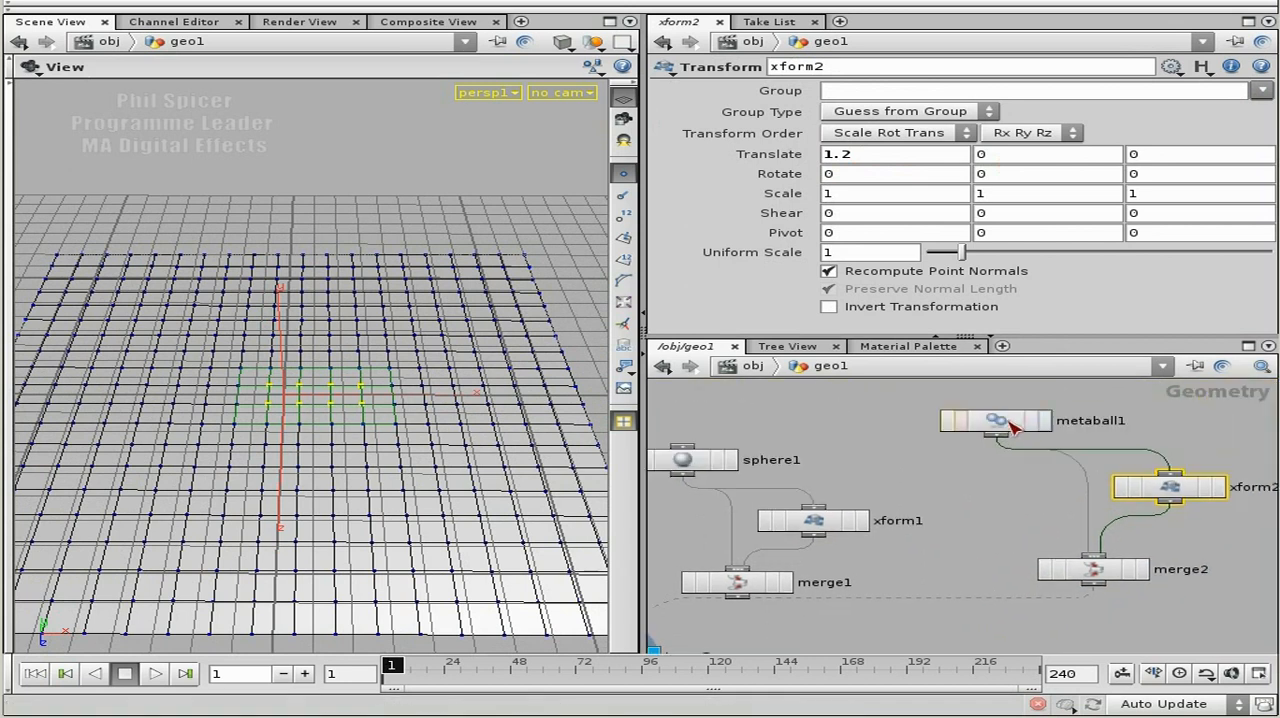
pyautogui.click(1014, 425)
pyautogui.moveTo(775, 92); pyautogui.dragTo(1060, 97, button='middle')
# Rearrange the nodes, placing merge2 beneath metaball1 and jumpGrp lower, and view jumpGrp's bounding guide.
pyautogui.moveTo(1090, 569); pyautogui.dragTo(955, 569)
pyautogui.moveTo(1062, 570); pyautogui.dragTo(1195, 445, button='middle')
pyautogui.moveTo(961, 525); pyautogui.dragTo(967, 605, button='middle')
pyautogui.scroll(-3, 966, 604)
pyautogui.moveTo(829, 423); pyautogui.dragTo(899, 489)
pyautogui.moveTo(970, 612); pyautogui.dragTo(949, 578, button='middle')
pyautogui.click(948, 578)
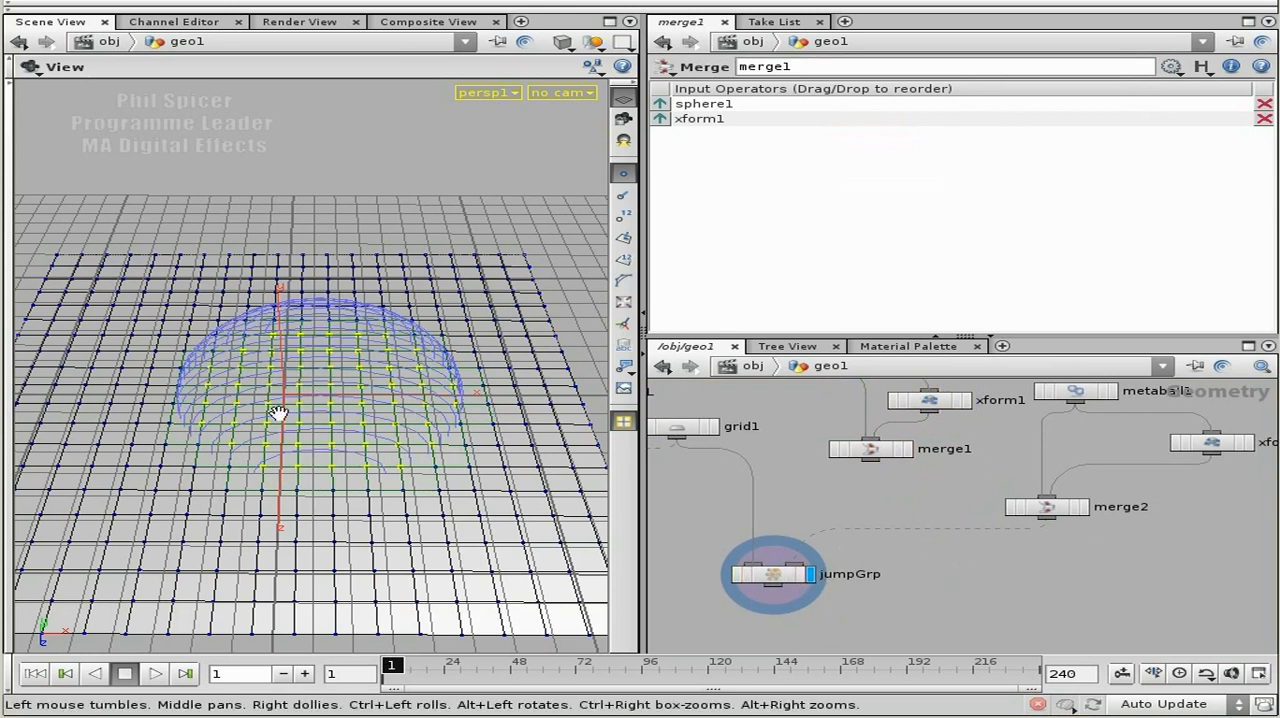
# Set xform2's X translation to 3.3 and select jumpGrp to inspect the metaball bounding shape.
pyautogui.click(1212, 443)
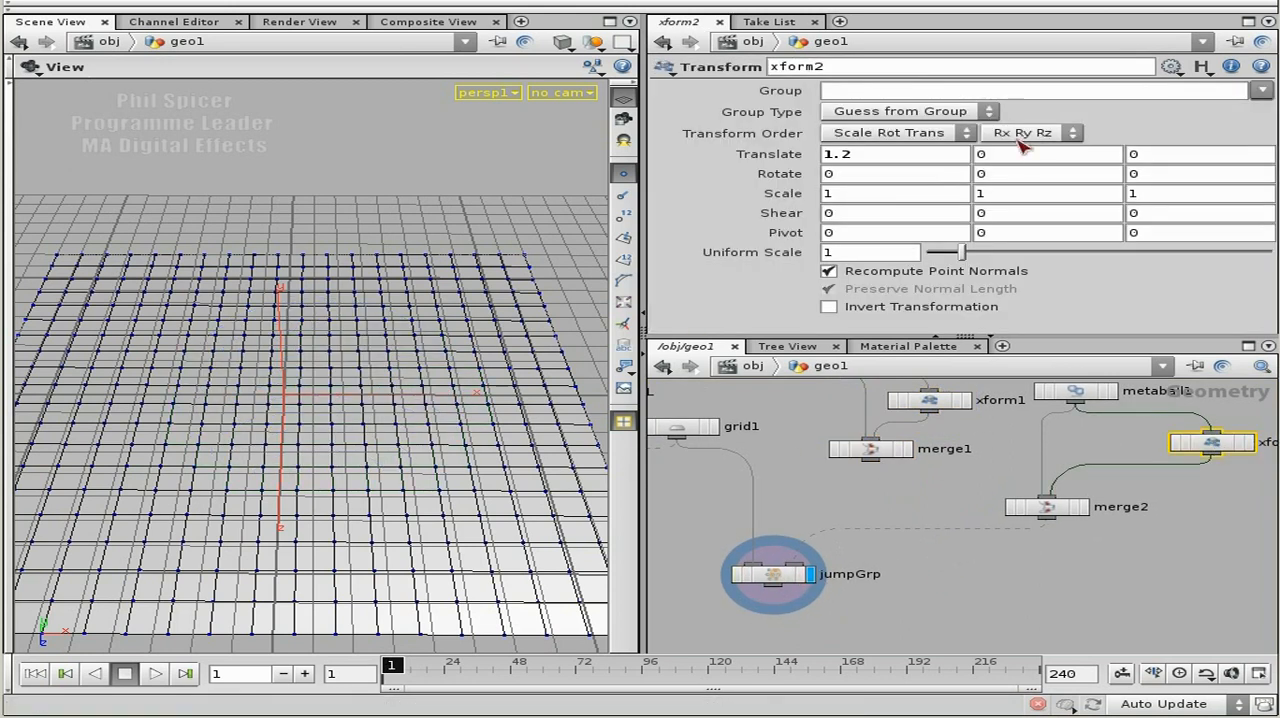
pyautogui.moveTo(848, 166); pyautogui.dragTo(1097, 159, button='middle')
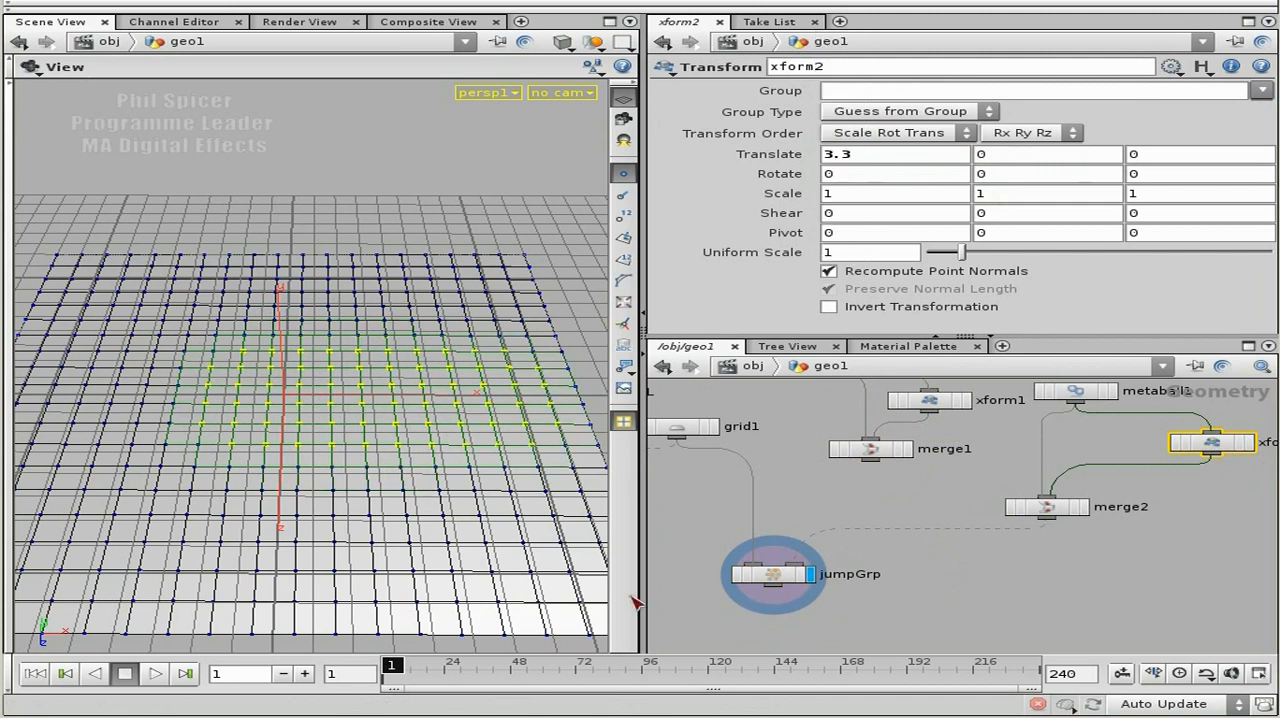
pyautogui.click(773, 576)
pyautogui.moveTo(477, 434); pyautogui.dragTo(420, 409)
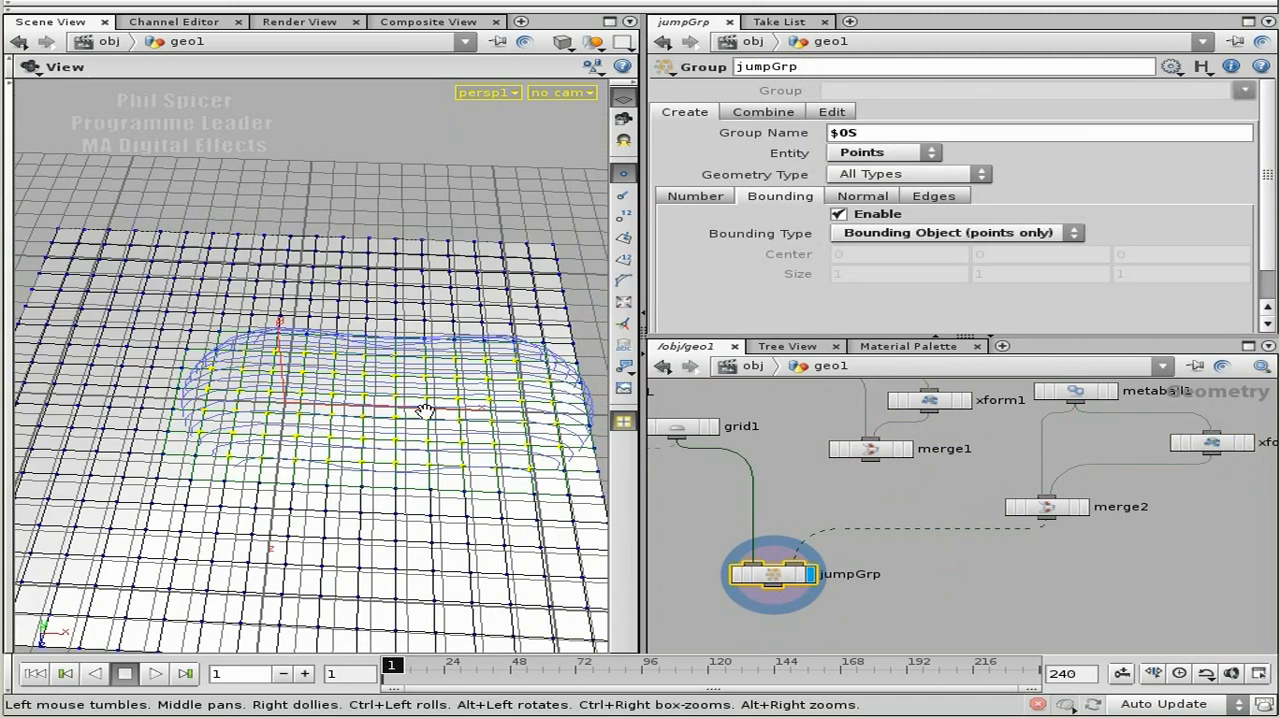
pyautogui.click(1080, 507)
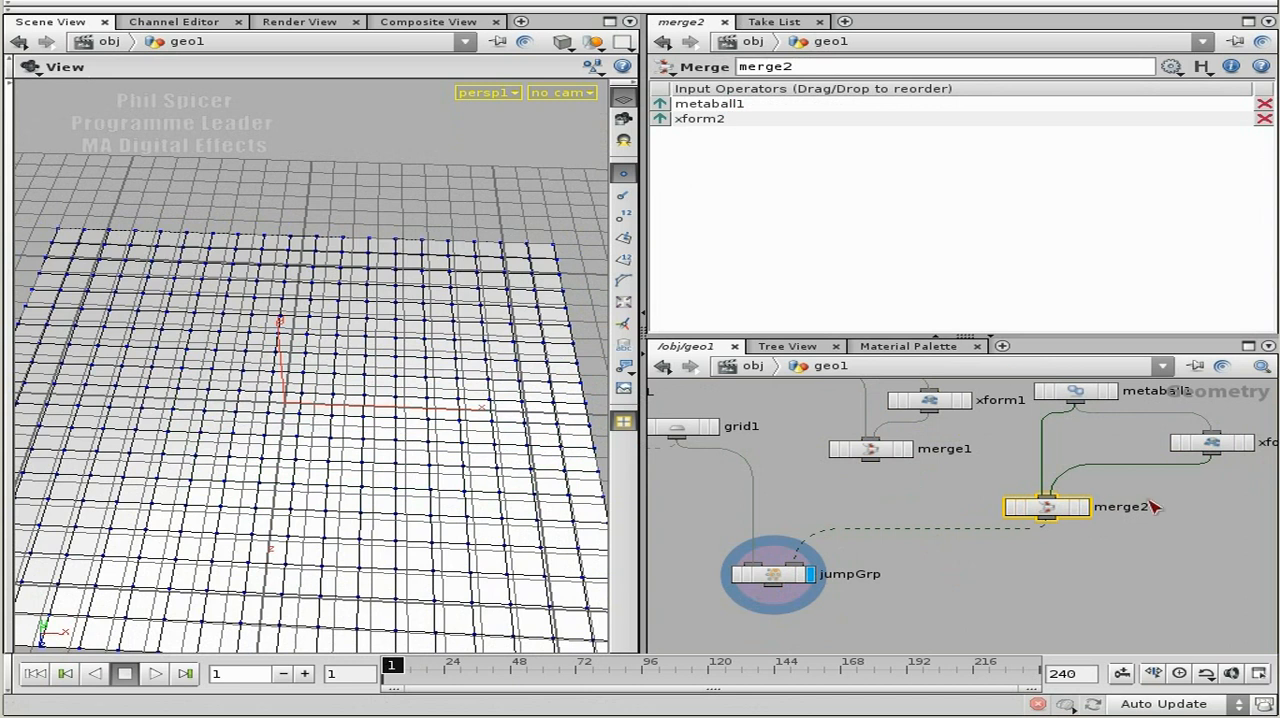
# Set xform2's X translation to 4.3 and view the grouped grid points from a lower angle.
pyautogui.click(1210, 443)
pyautogui.moveTo(880, 157); pyautogui.dragTo(992, 158, button='middle')
pyautogui.moveTo(512, 480); pyautogui.dragTo(429, 353)
pyautogui.moveTo(514, 426); pyautogui.dragTo(416, 447)
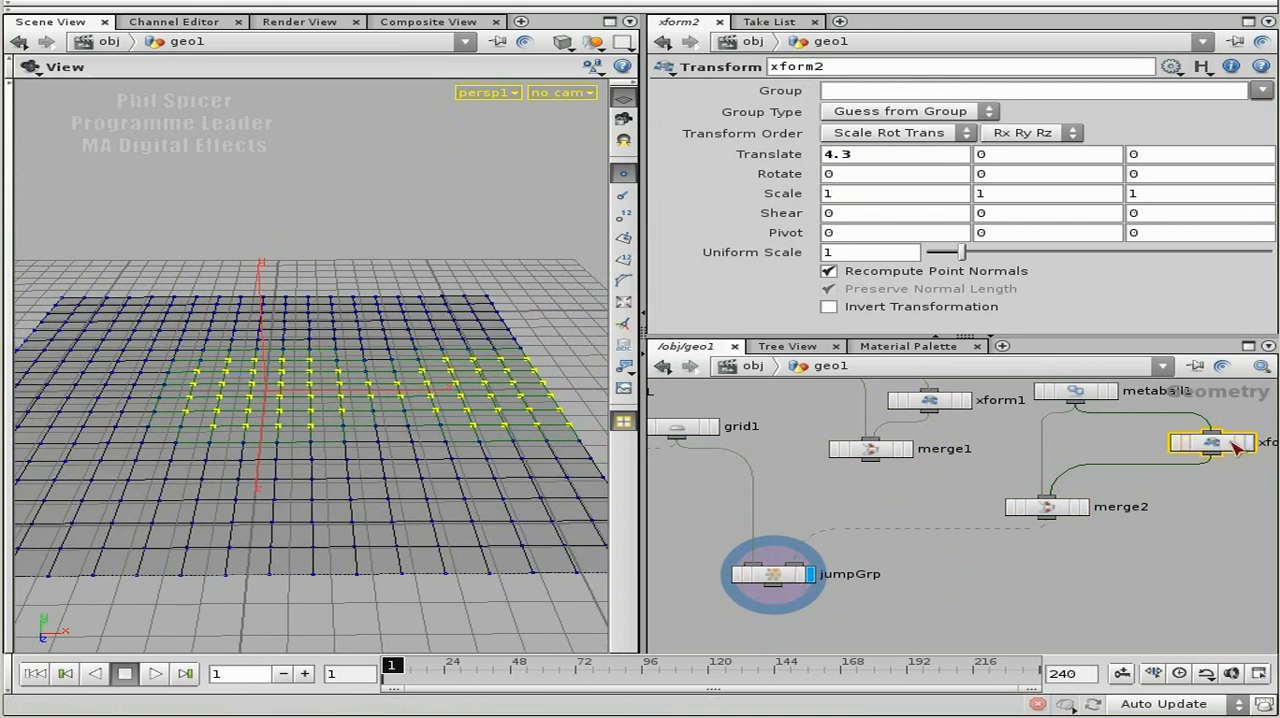
# Display merge2's result to examine the blended metaballs without the grid.
pyautogui.click(1075, 508)
pyautogui.click(1084, 509)
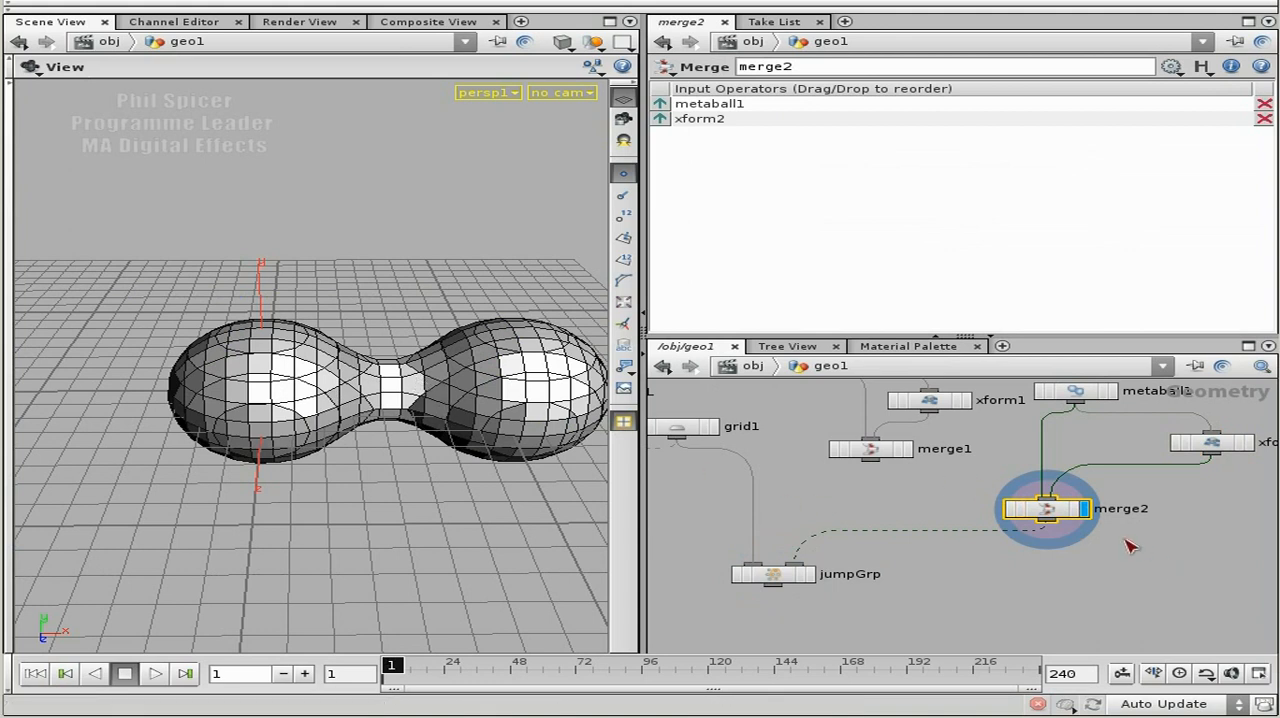
pyautogui.moveTo(1130, 546); pyautogui.dragTo(1113, 562, button='middle')
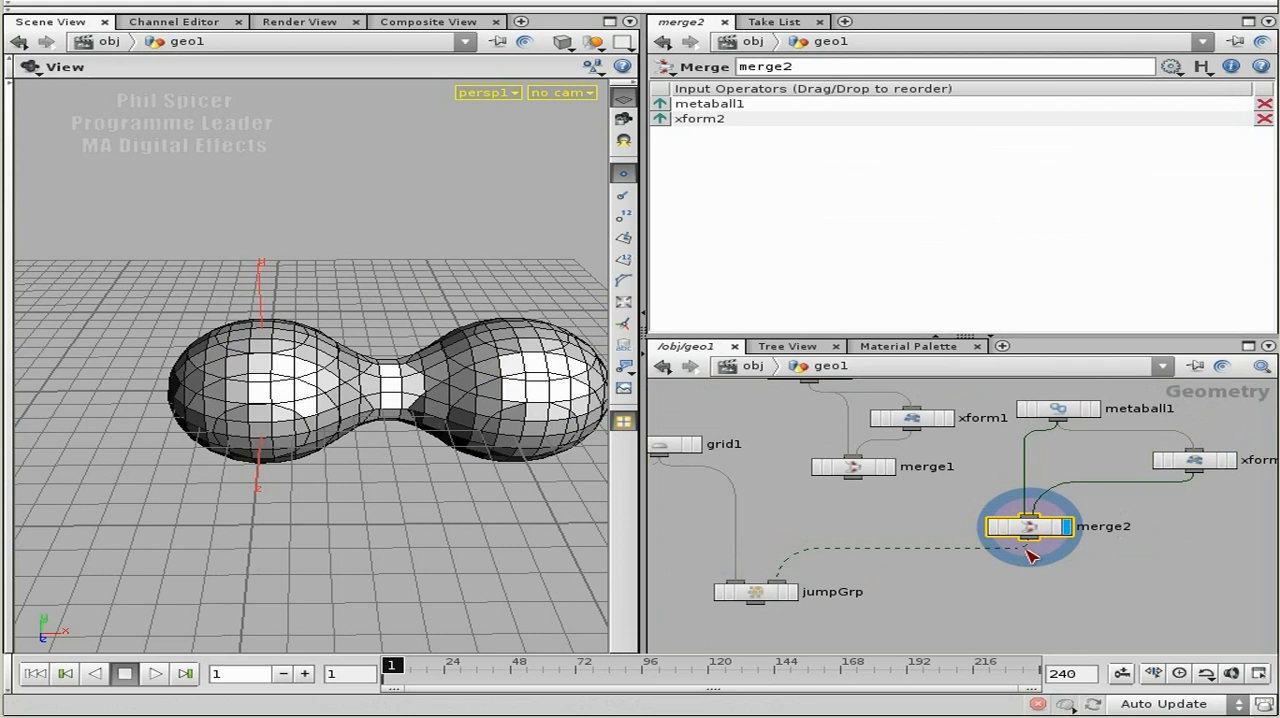
pyautogui.press('Tab')
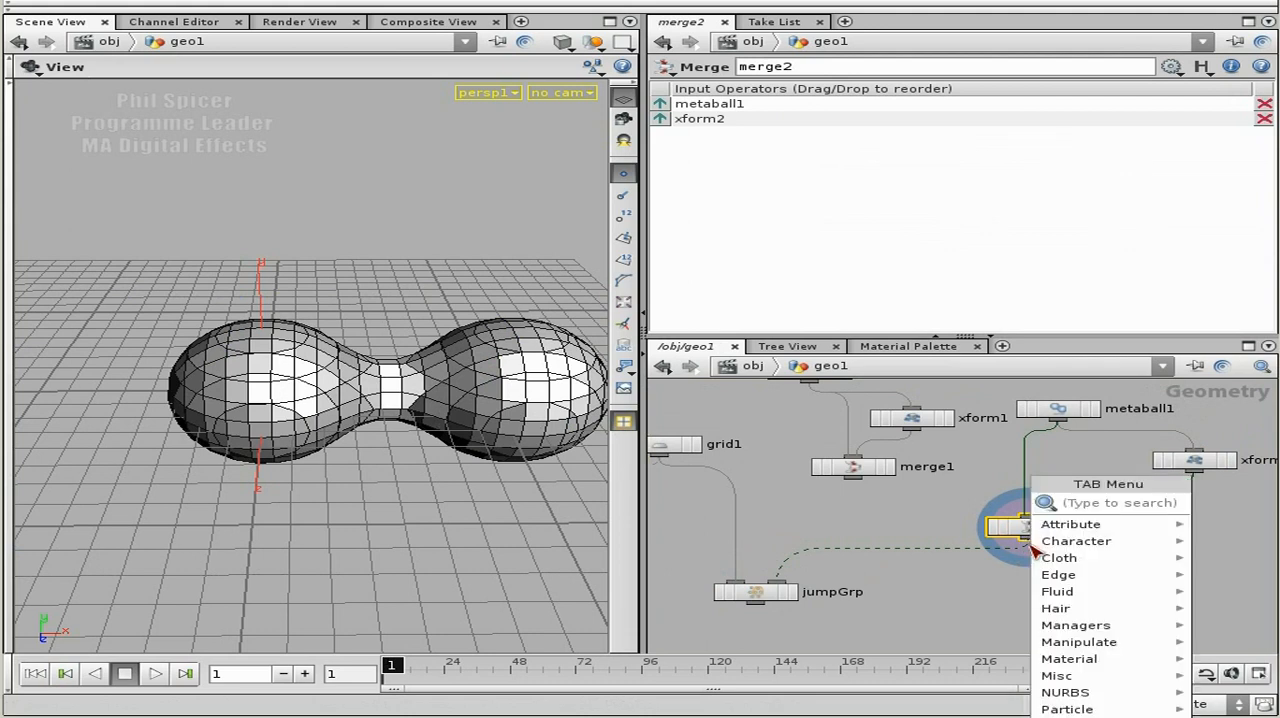
pyautogui.write('poly')
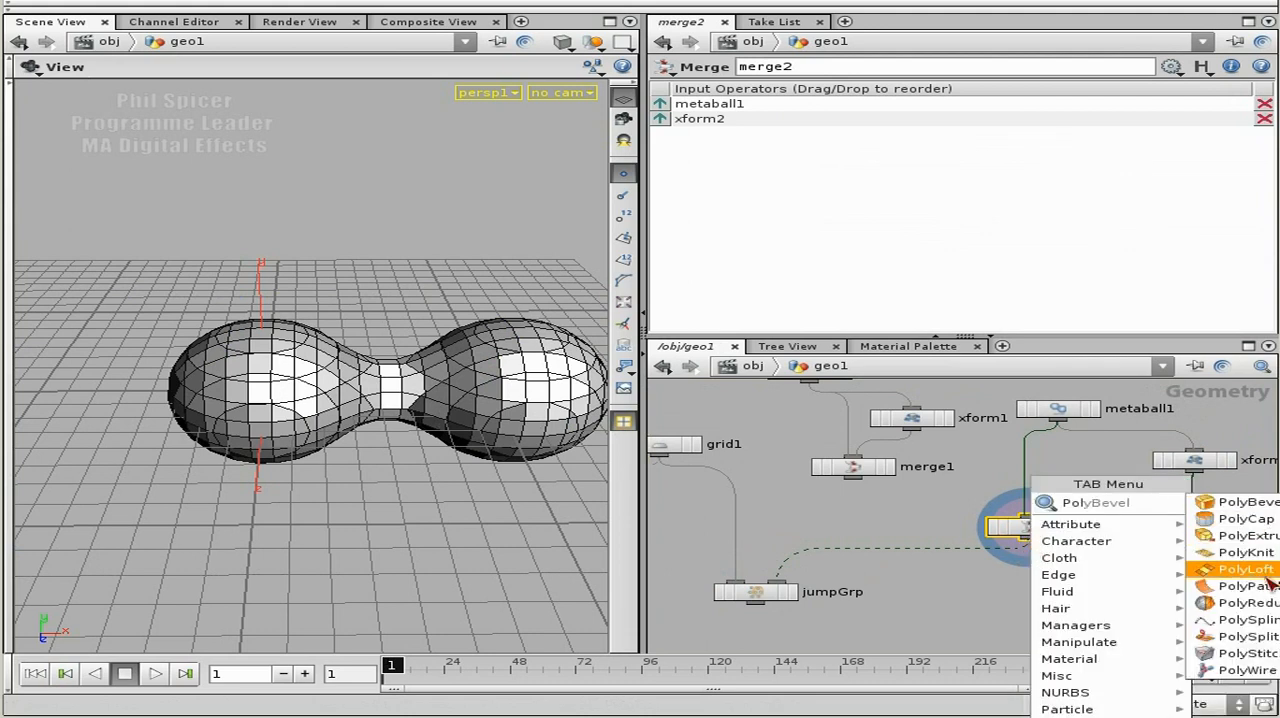
pyautogui.press('Escape')
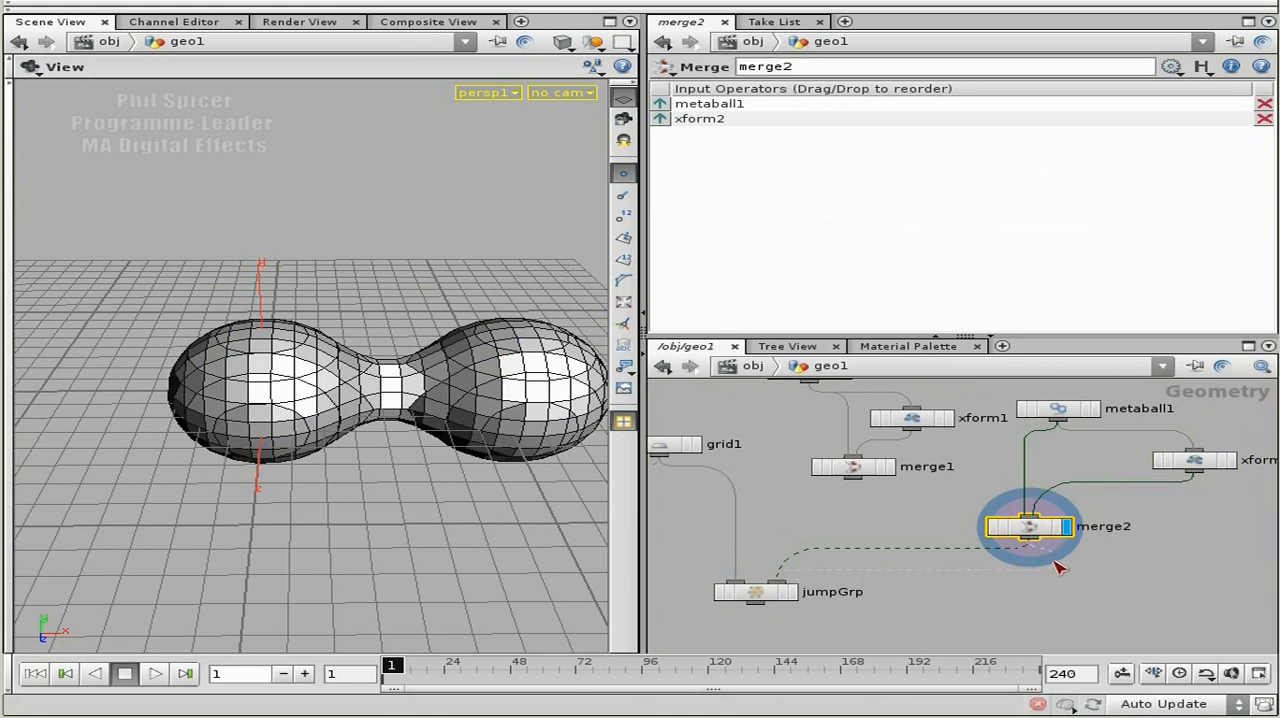
pyautogui.press('Tab')
pyautogui.write('meta')
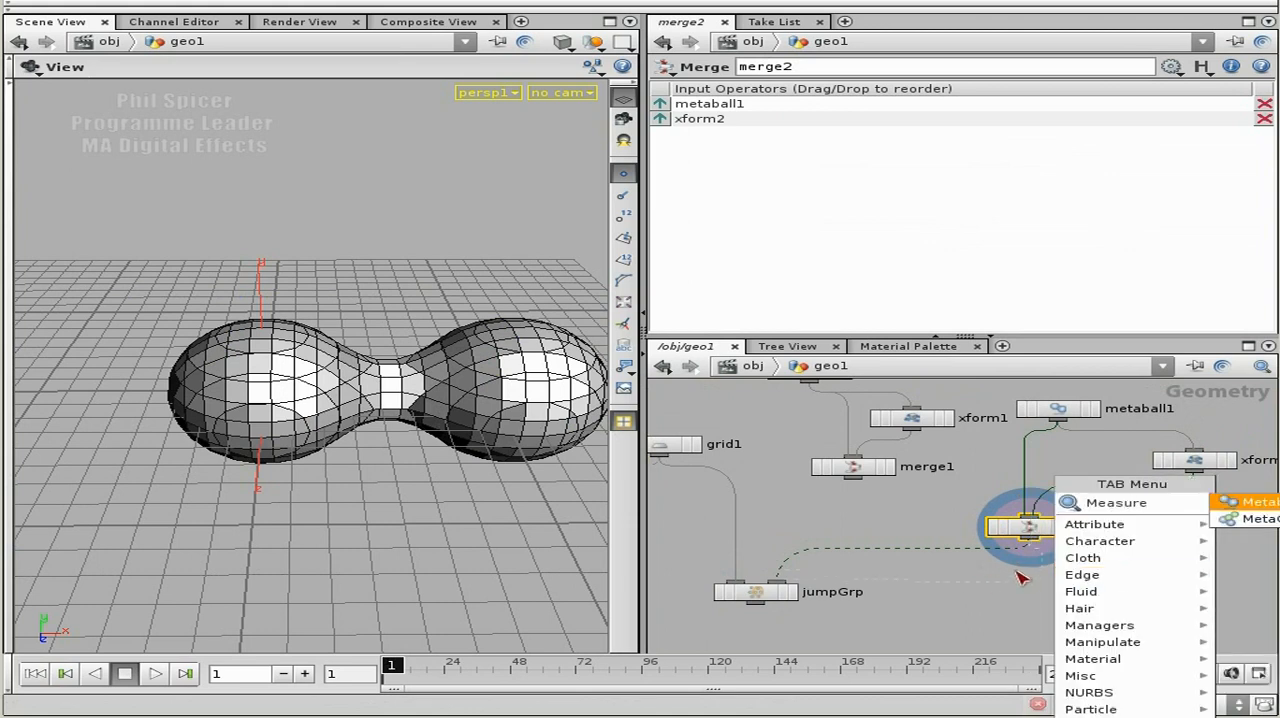
pyautogui.click(1036, 546)
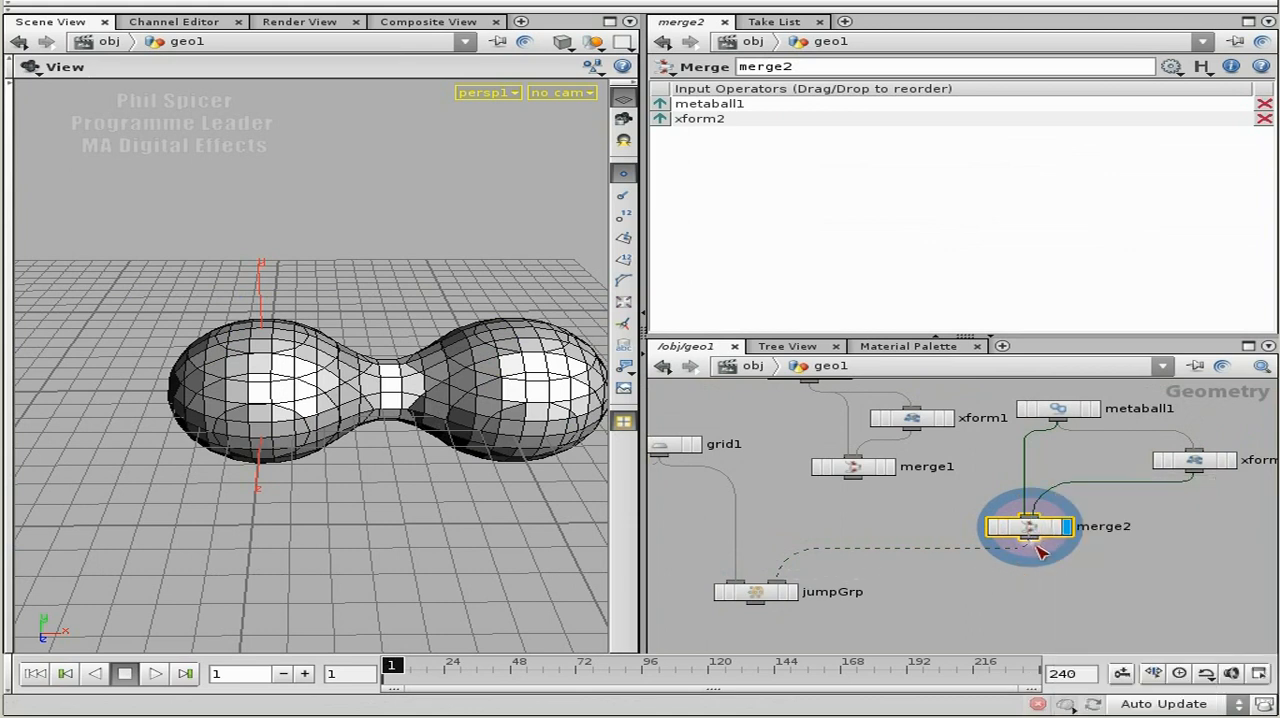
# Insert a Convert Meta node between merge2 and jumpGrp and display the converted metaballs.
pyautogui.press('Tab')
pyautogui.write('color')
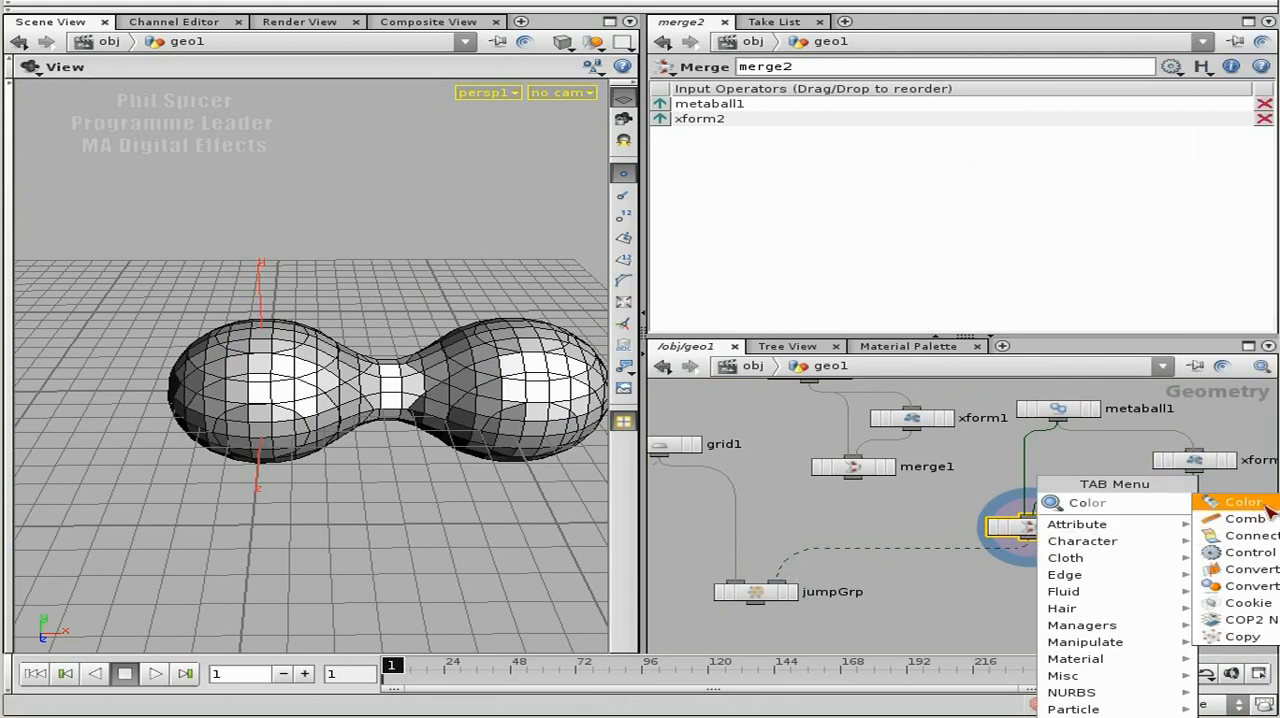
pyautogui.click(1250, 586)
pyautogui.click(1055, 580)
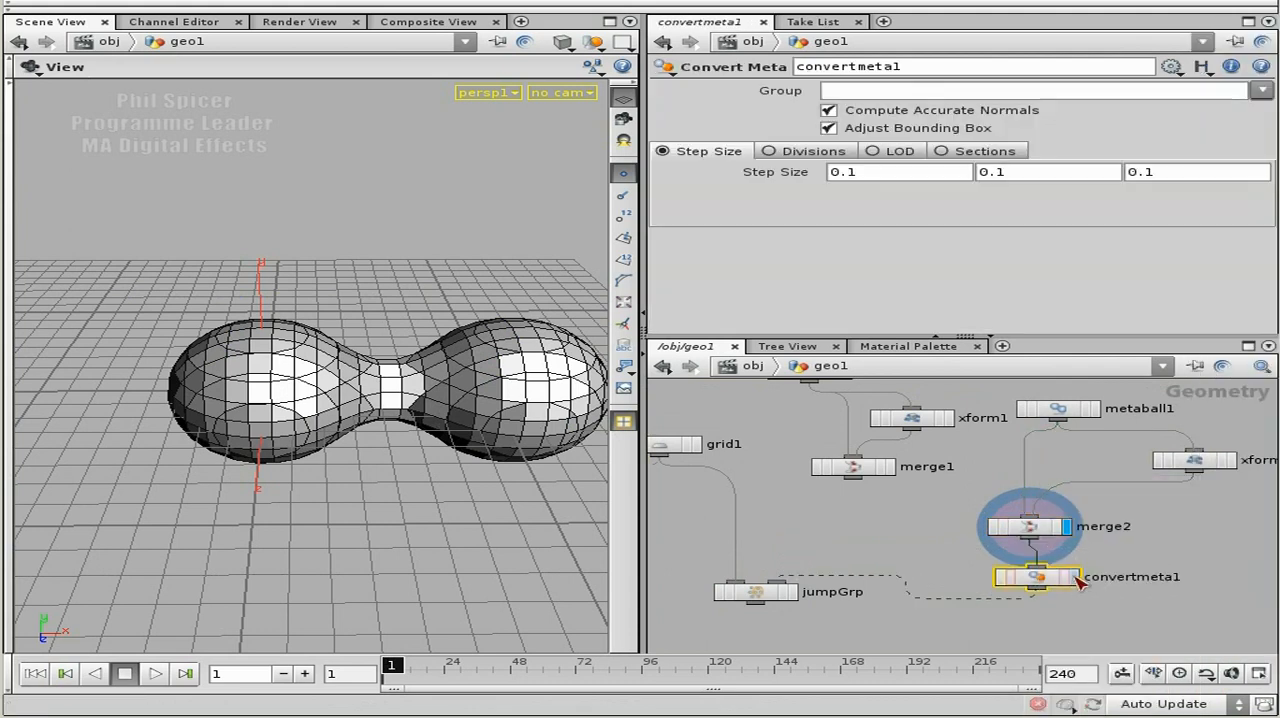
pyautogui.click(1075, 577)
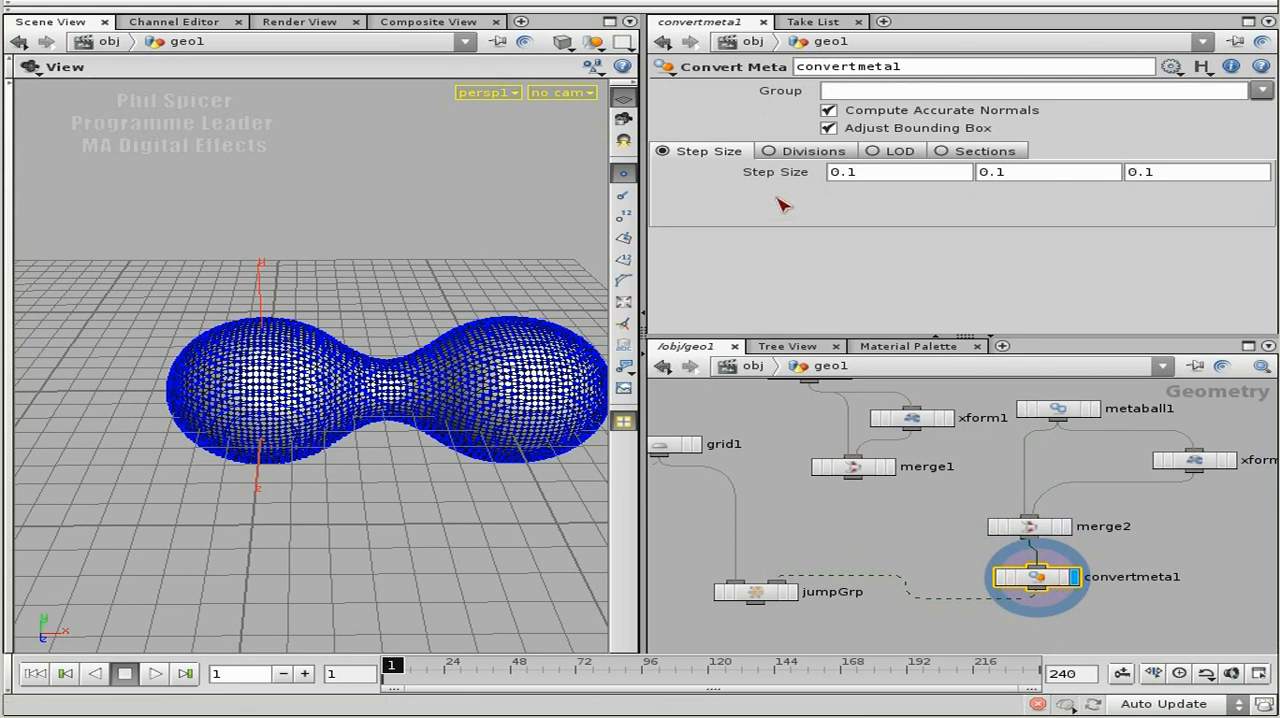
# Try the Divisions method on convertmeta1, return to Step Size and set all three step values to 0.34.
pyautogui.click(813, 151)
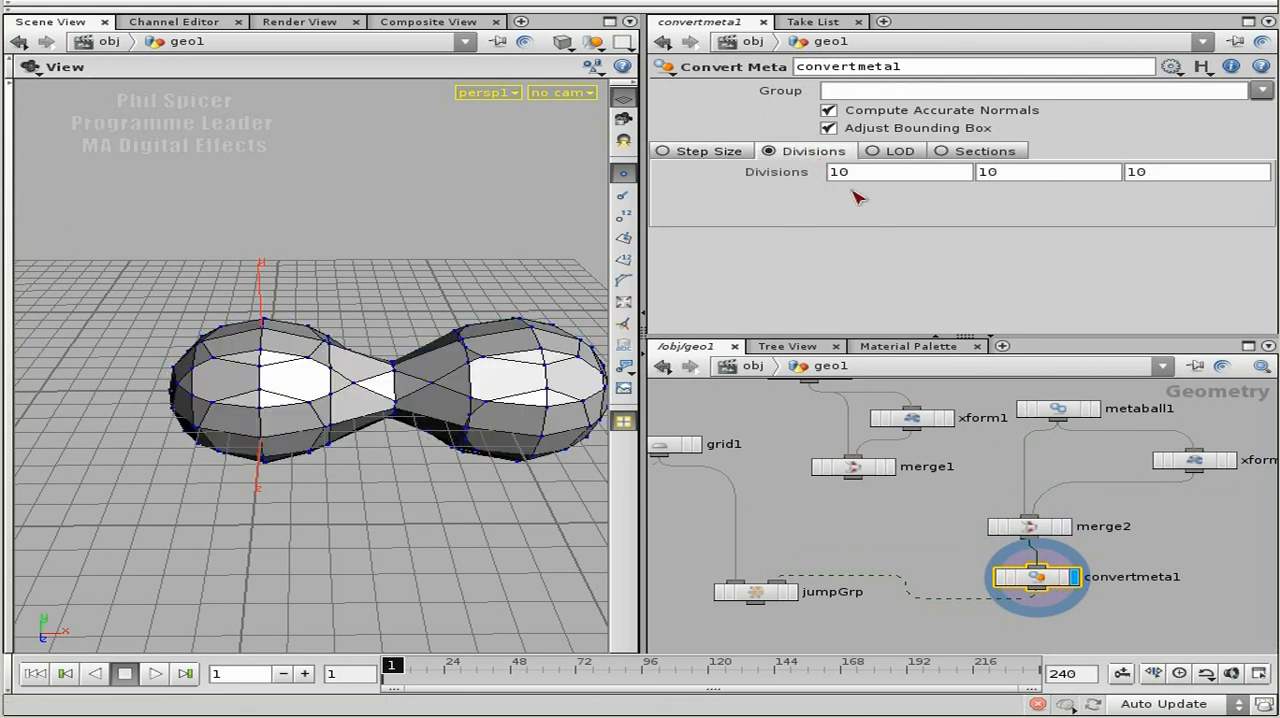
pyautogui.click(726, 154)
pyautogui.moveTo(800, 171); pyautogui.dragTo(1078, 212, button='middle')
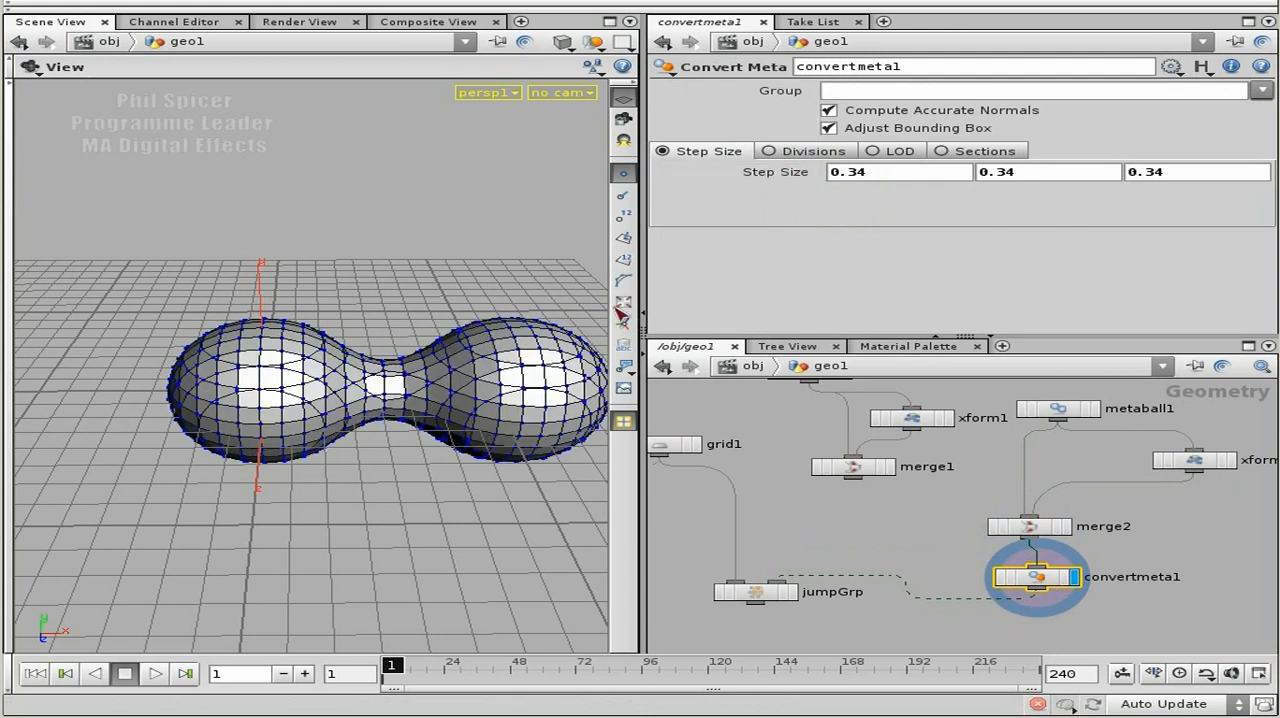
# Move jumpGrp lower, display its result and select it to show the converted metaball as its bounding object.
pyautogui.click(1195, 461)
pyautogui.moveTo(848, 160)
pyautogui.mouseDown(button='middle')
pyautogui.moveTo(961, 157)
pyautogui.moveTo(735, 148)
pyautogui.moveTo(834, 151)
pyautogui.mouseUp(button='middle')
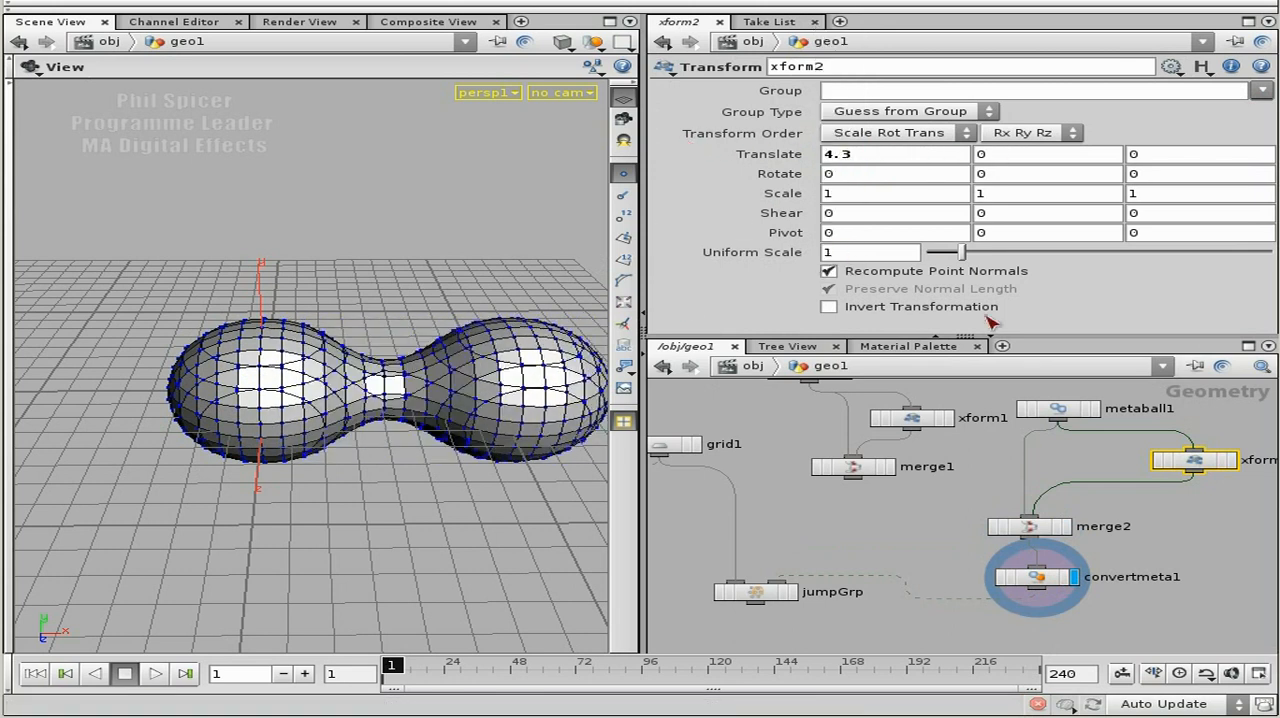
pyautogui.moveTo(809, 596); pyautogui.dragTo(863, 531, button='middle')
pyautogui.moveTo(812, 527); pyautogui.dragTo(814, 560)
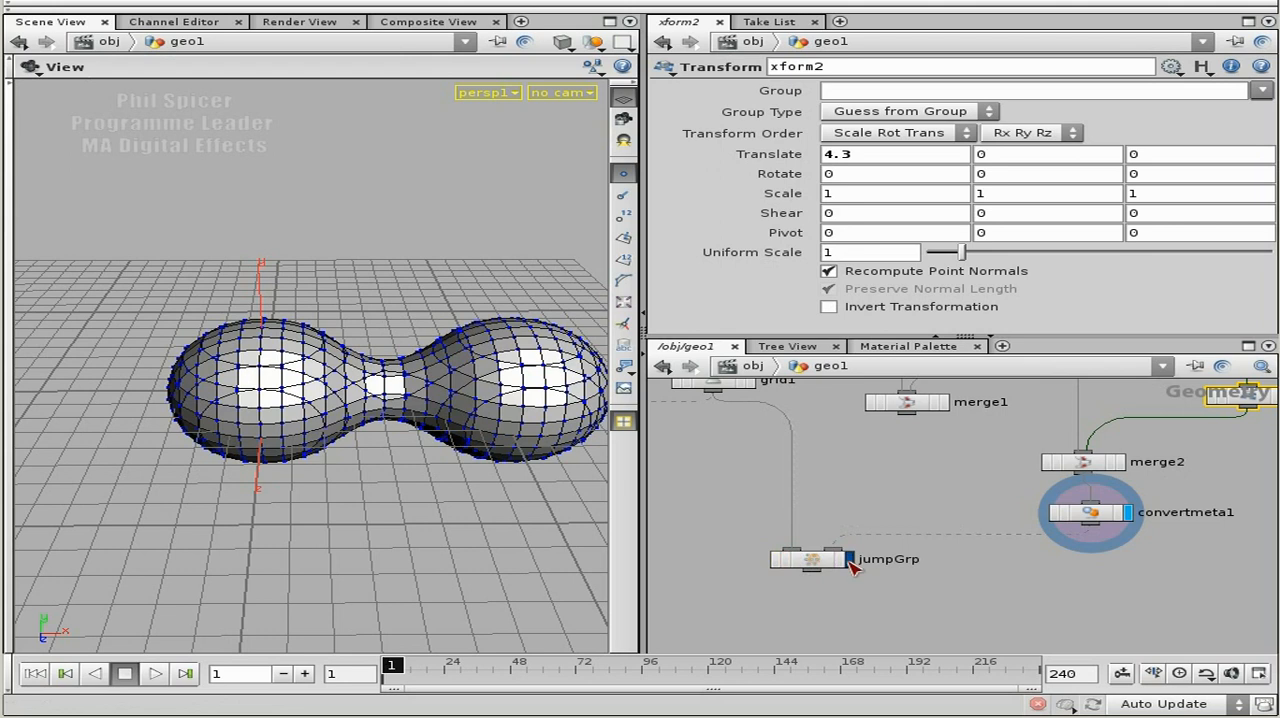
pyautogui.click(848, 560)
pyautogui.click(821, 558)
pyautogui.click(823, 565)
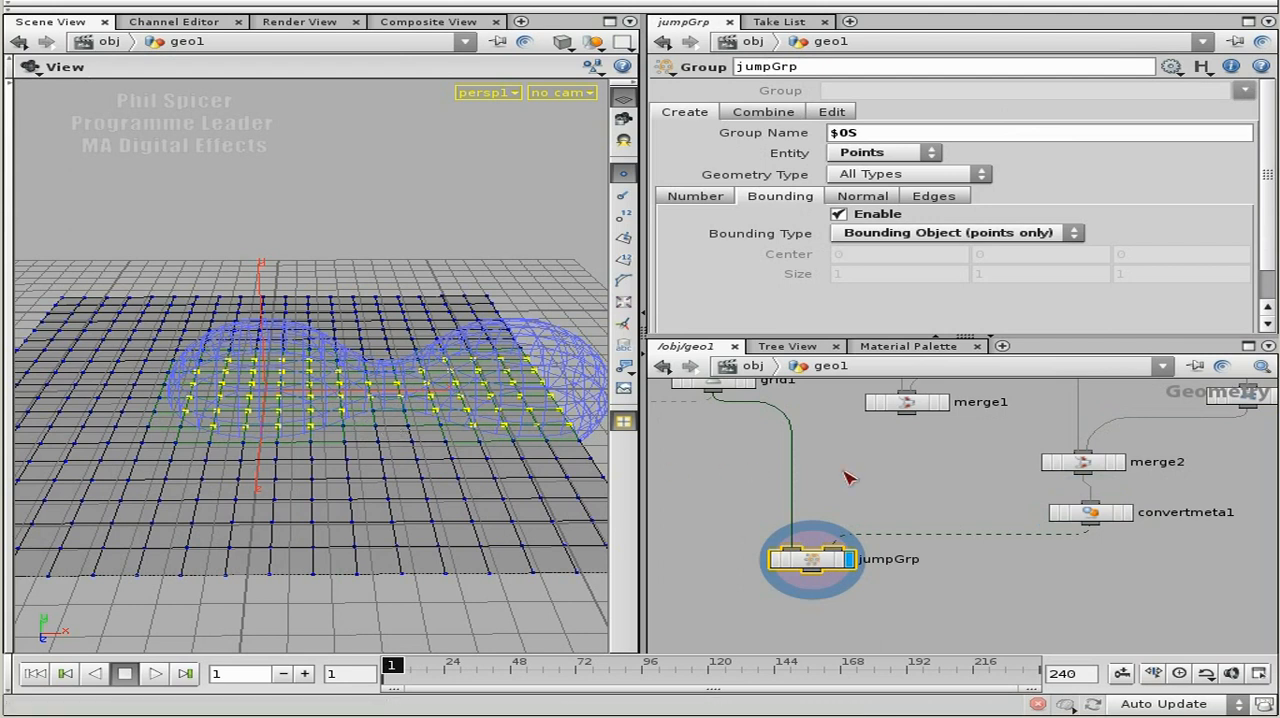
# Add a Torus node above jumpGrp and connect it as the group's bounding object in place of convertmeta1.
pyautogui.moveTo(334, 403); pyautogui.dragTo(277, 394)
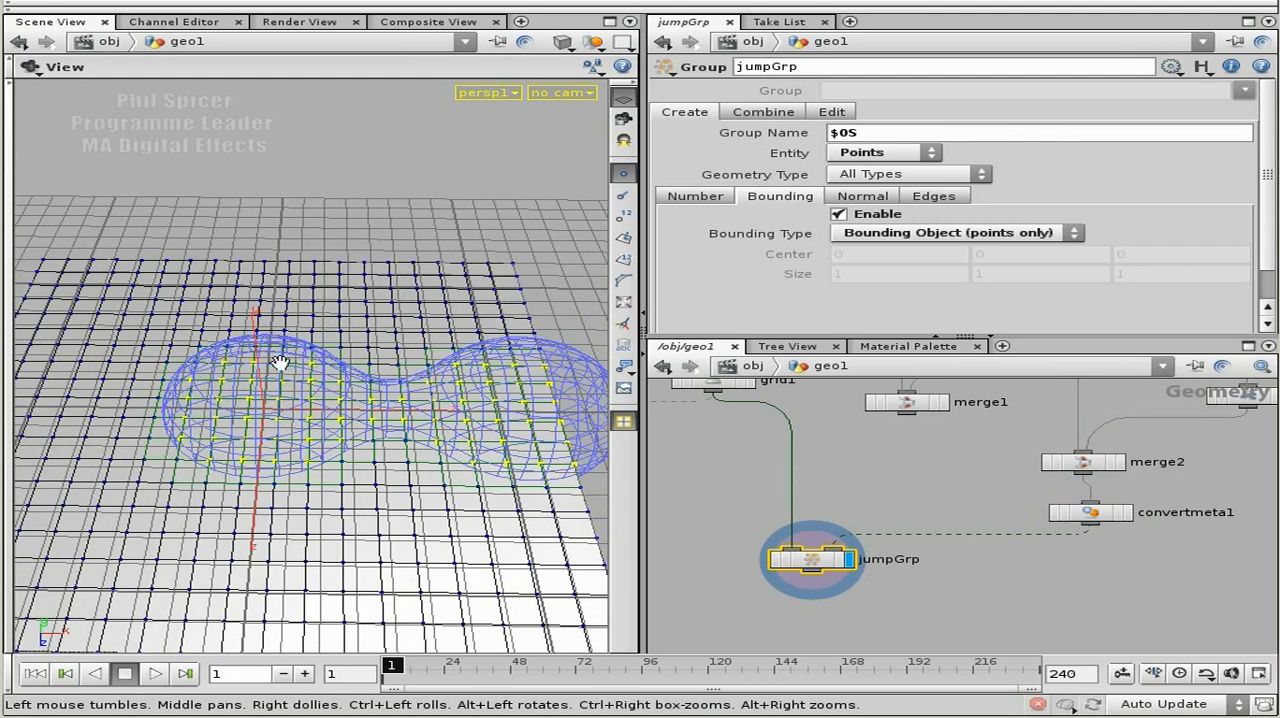
pyautogui.scroll(2, 850, 470)
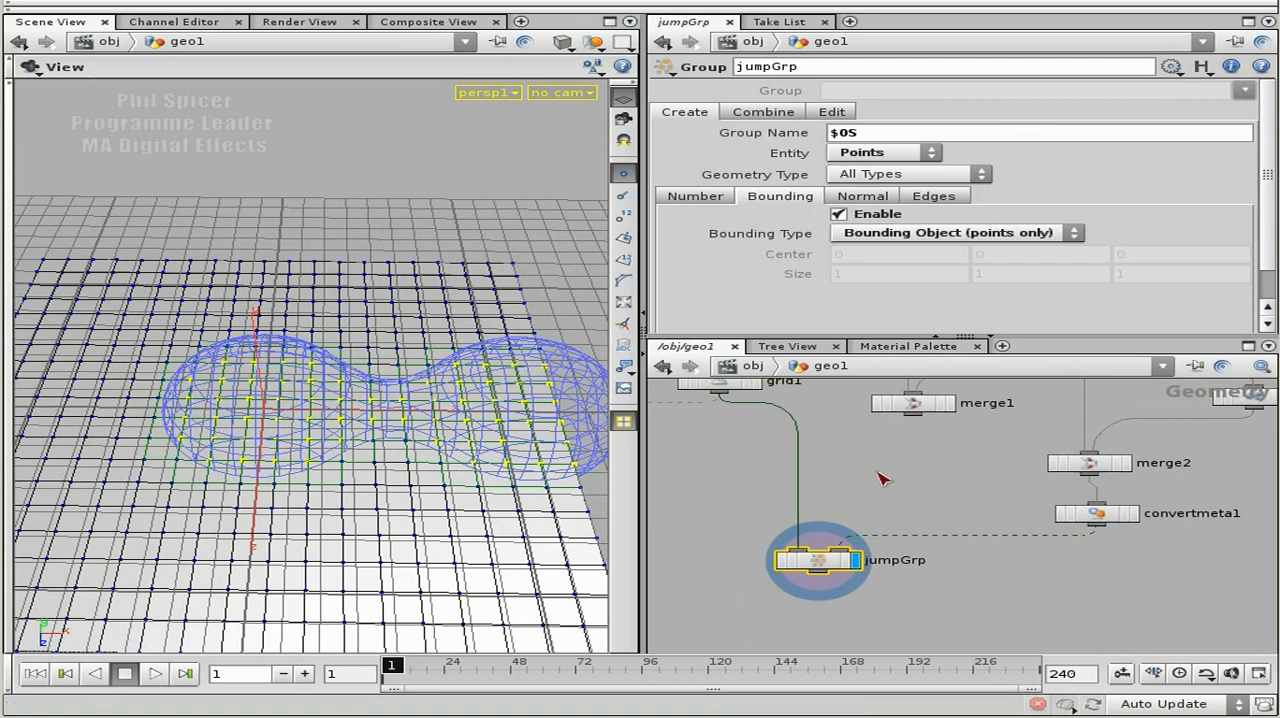
pyautogui.press('Tab')
pyautogui.write('Torus')
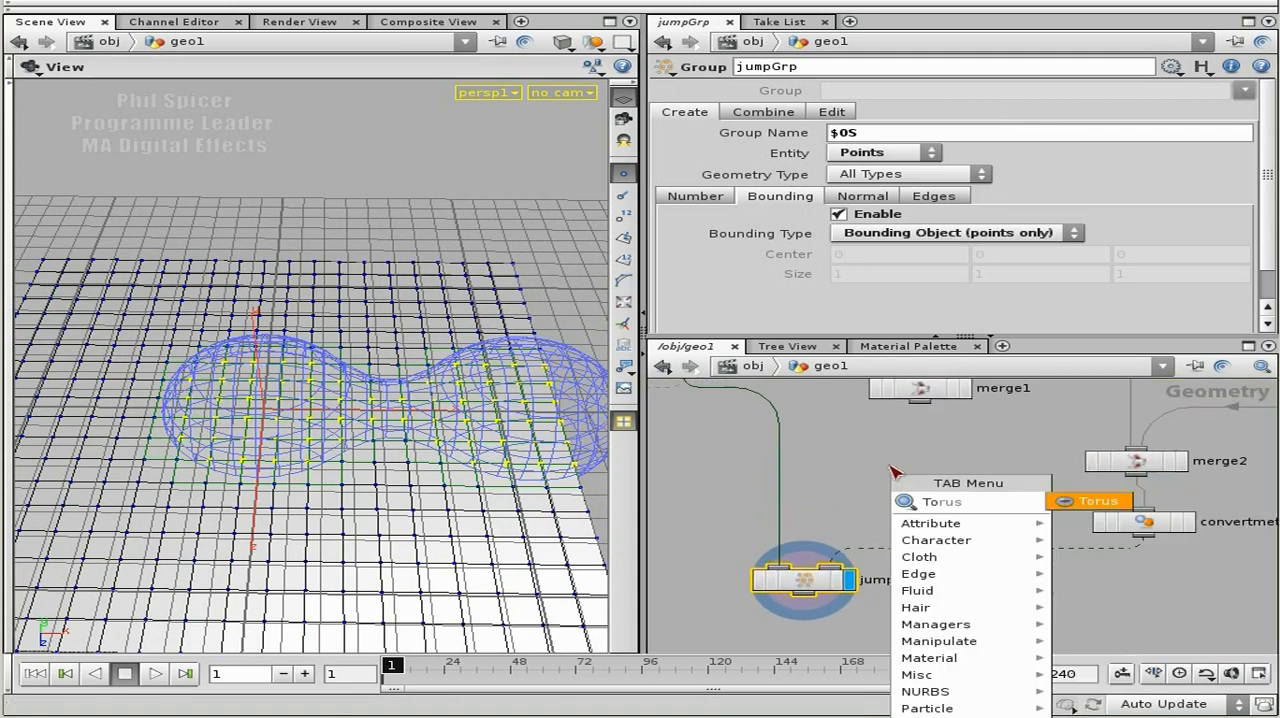
pyautogui.click(1100, 502)
pyautogui.click(908, 488)
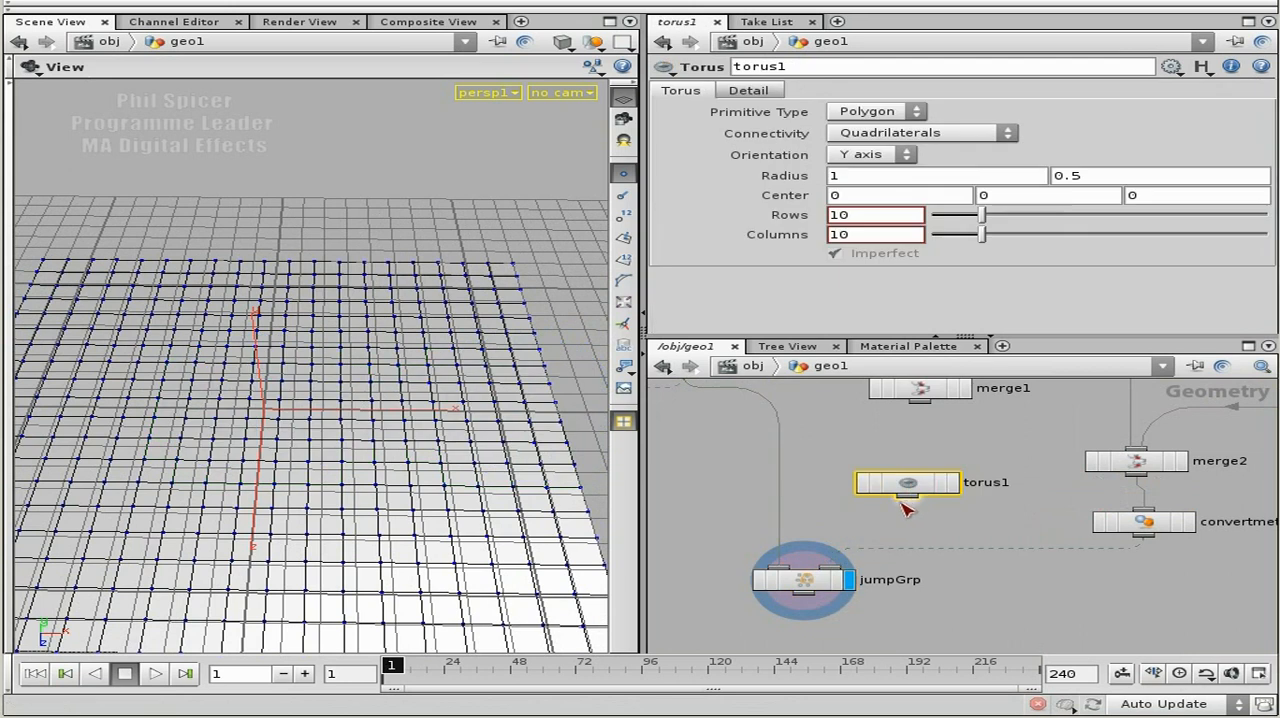
pyautogui.moveTo(907, 497); pyautogui.dragTo(843, 575)
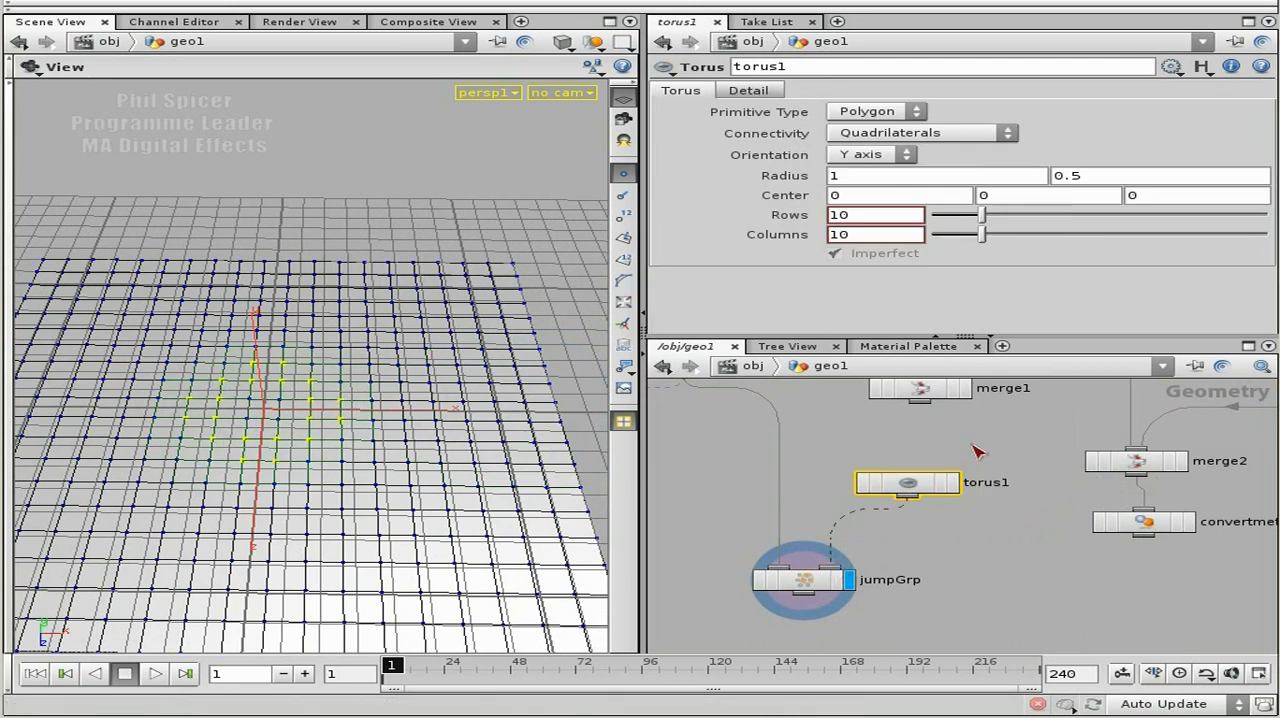
# Display torus1 on its own, then display and select jumpGrp to examine the grid points grouped by the torus.
pyautogui.click(953, 485)
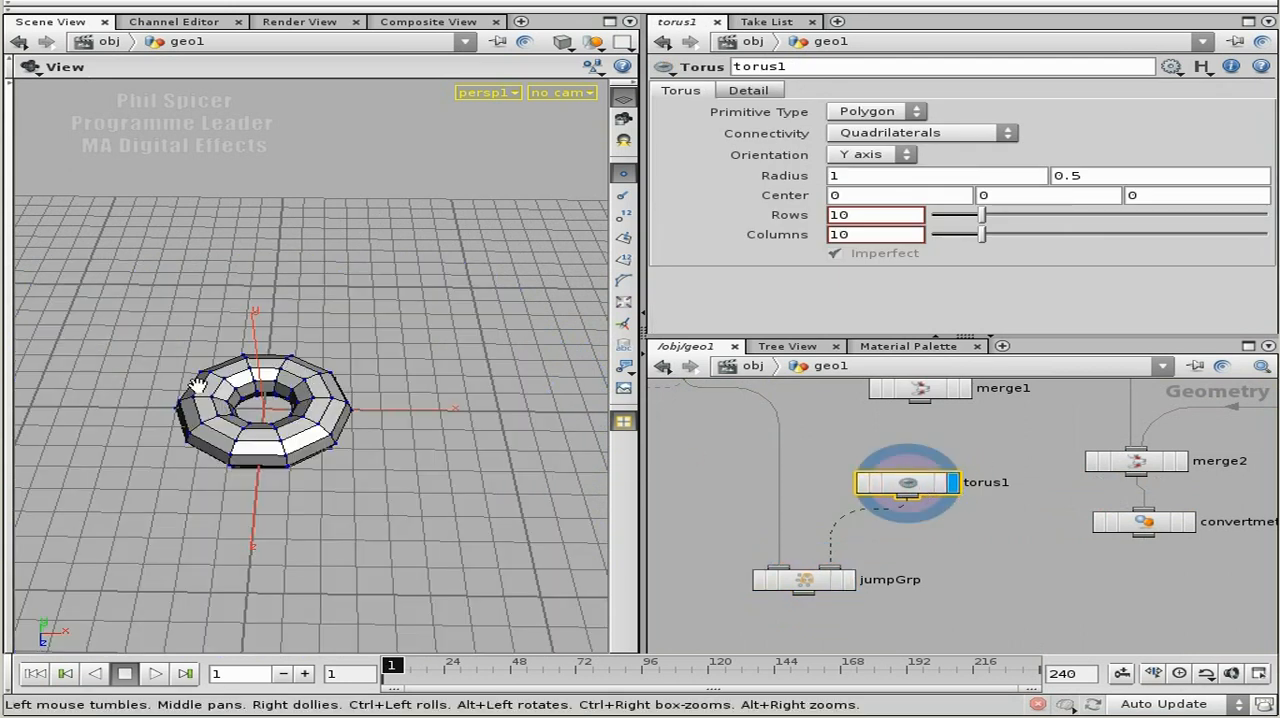
pyautogui.moveTo(243, 402); pyautogui.dragTo(248, 370)
pyautogui.click(850, 580)
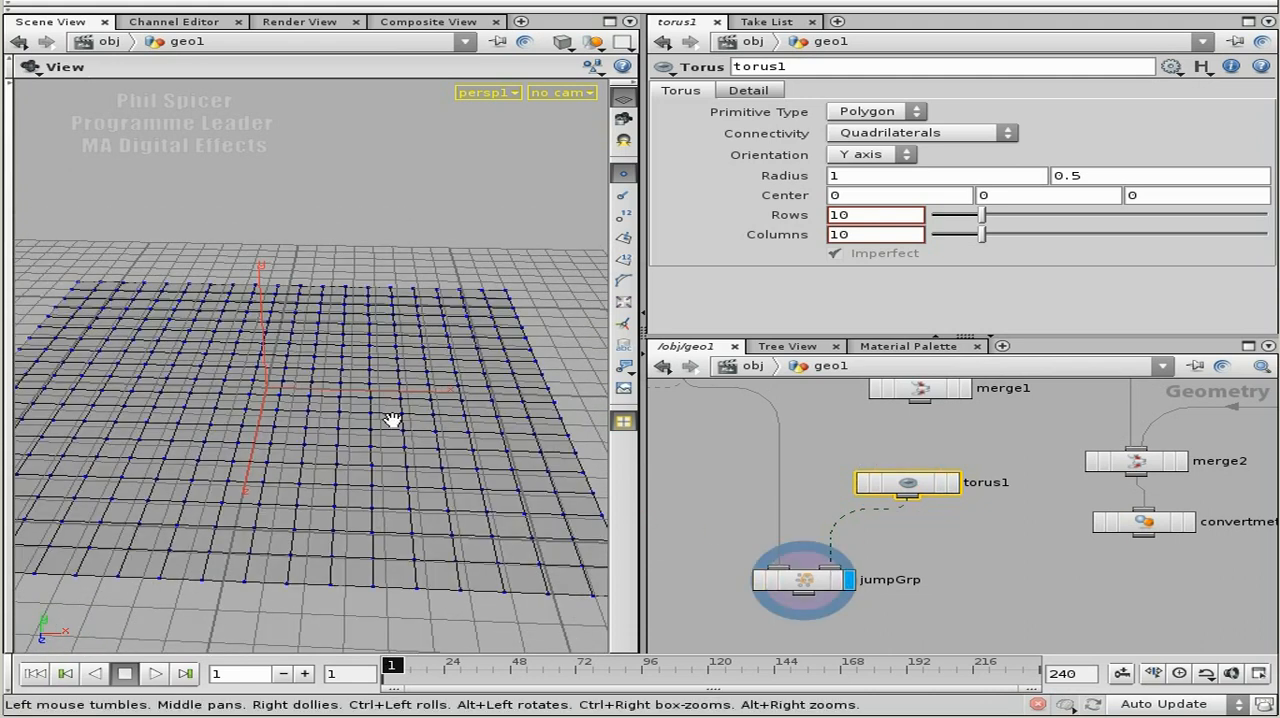
pyautogui.click(806, 580)
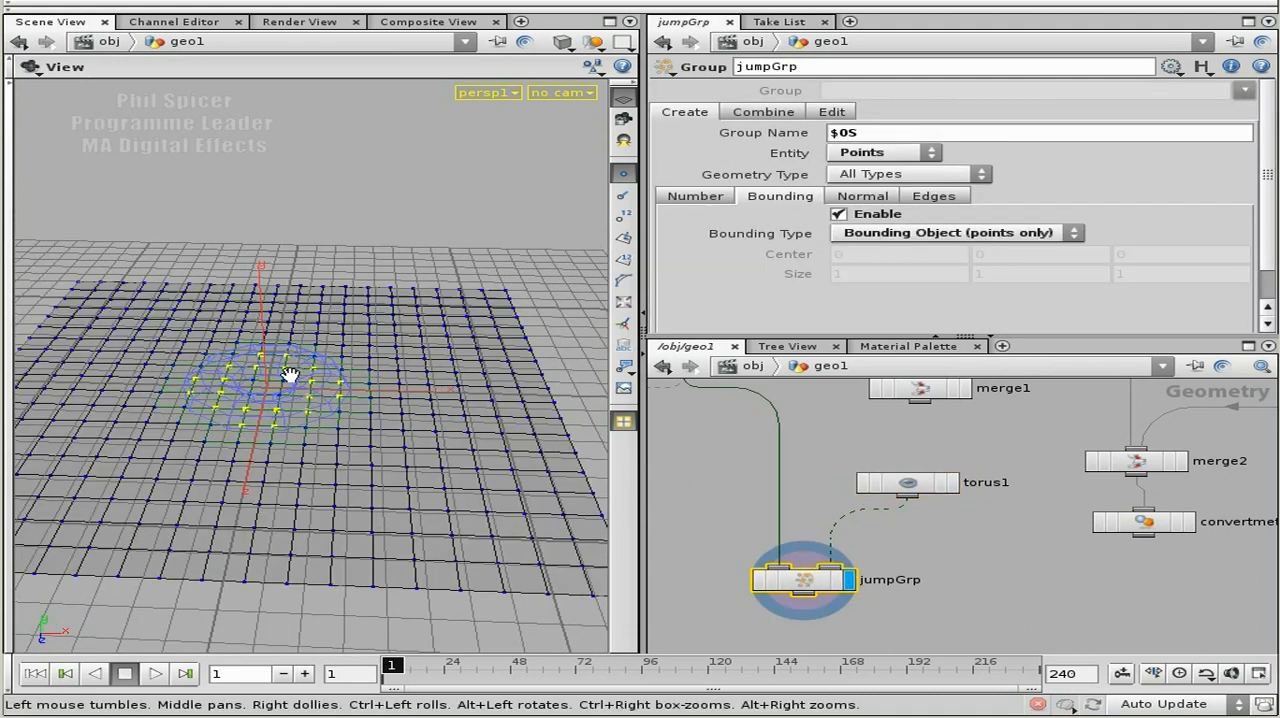
pyautogui.moveTo(326, 428); pyautogui.dragTo(425, 441)
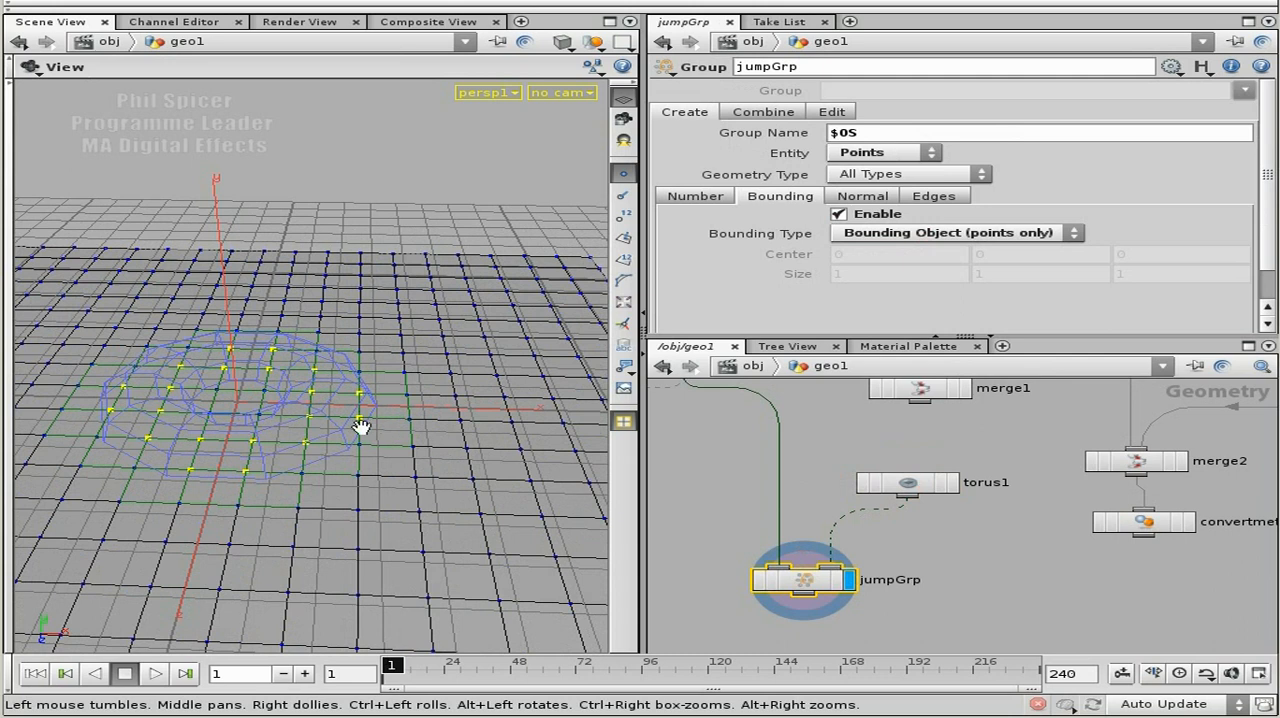
pyautogui.moveTo(517, 438); pyautogui.dragTo(336, 416, button='right')
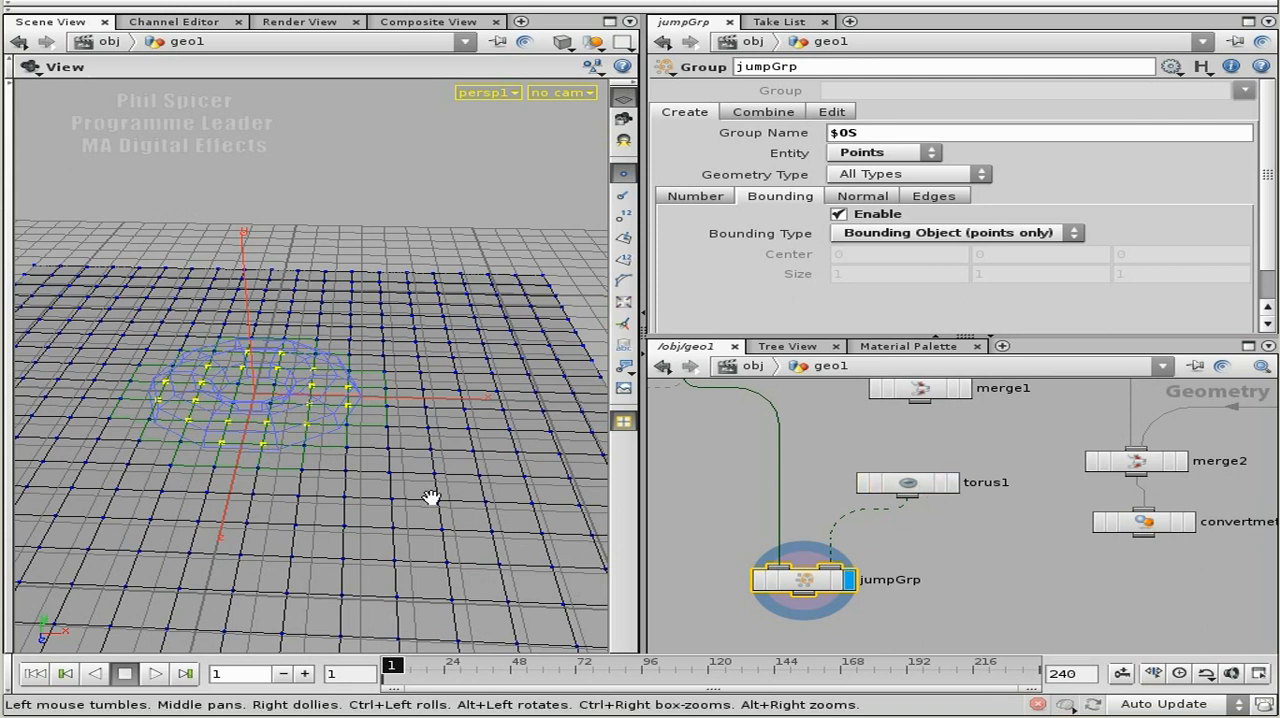
# Display and select convertmeta1 to examine the converted metaballs and their source nodes.
pyautogui.moveTo(1133, 578); pyautogui.dragTo(1080, 586, button='middle')
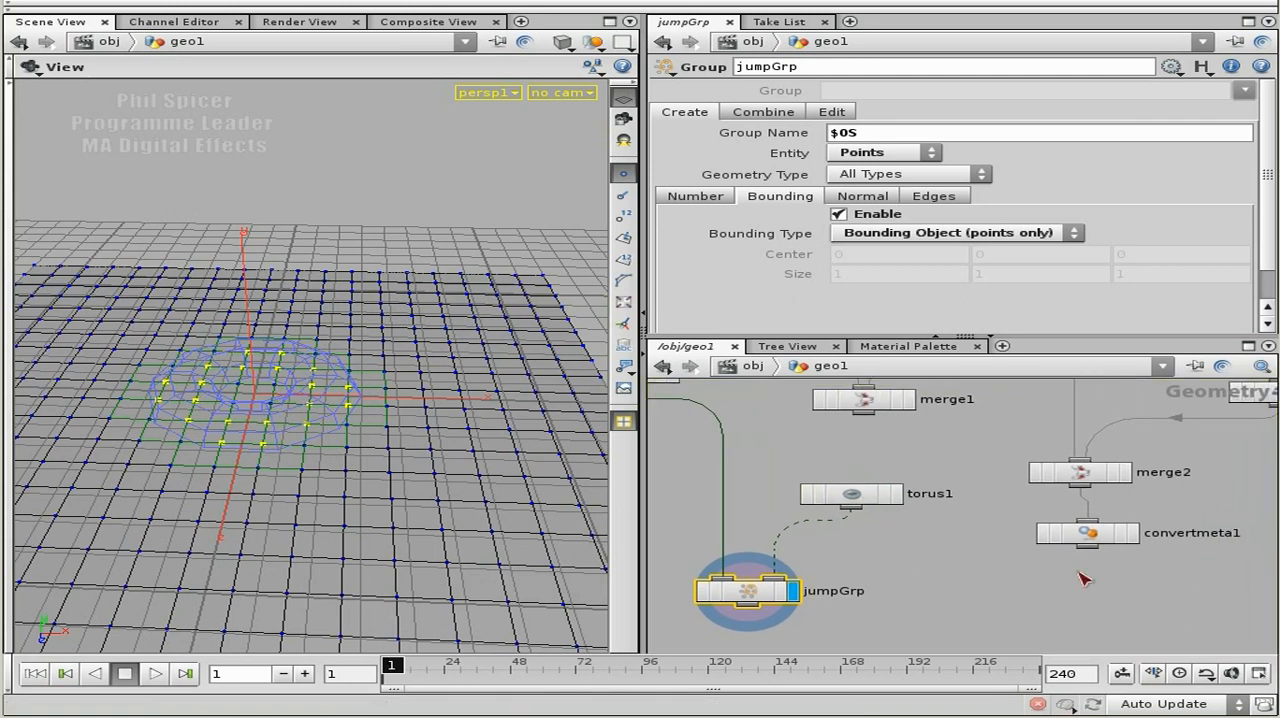
pyautogui.click(1133, 533)
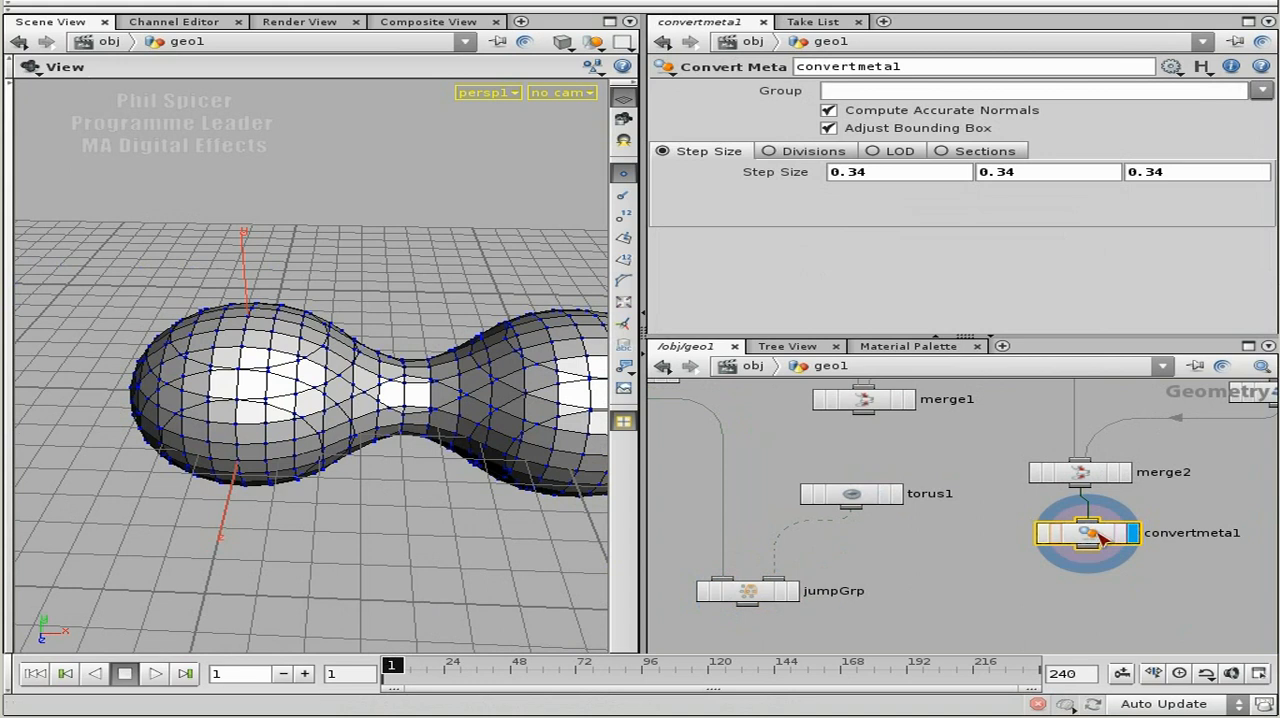
pyautogui.moveTo(365, 432); pyautogui.dragTo(320, 455)
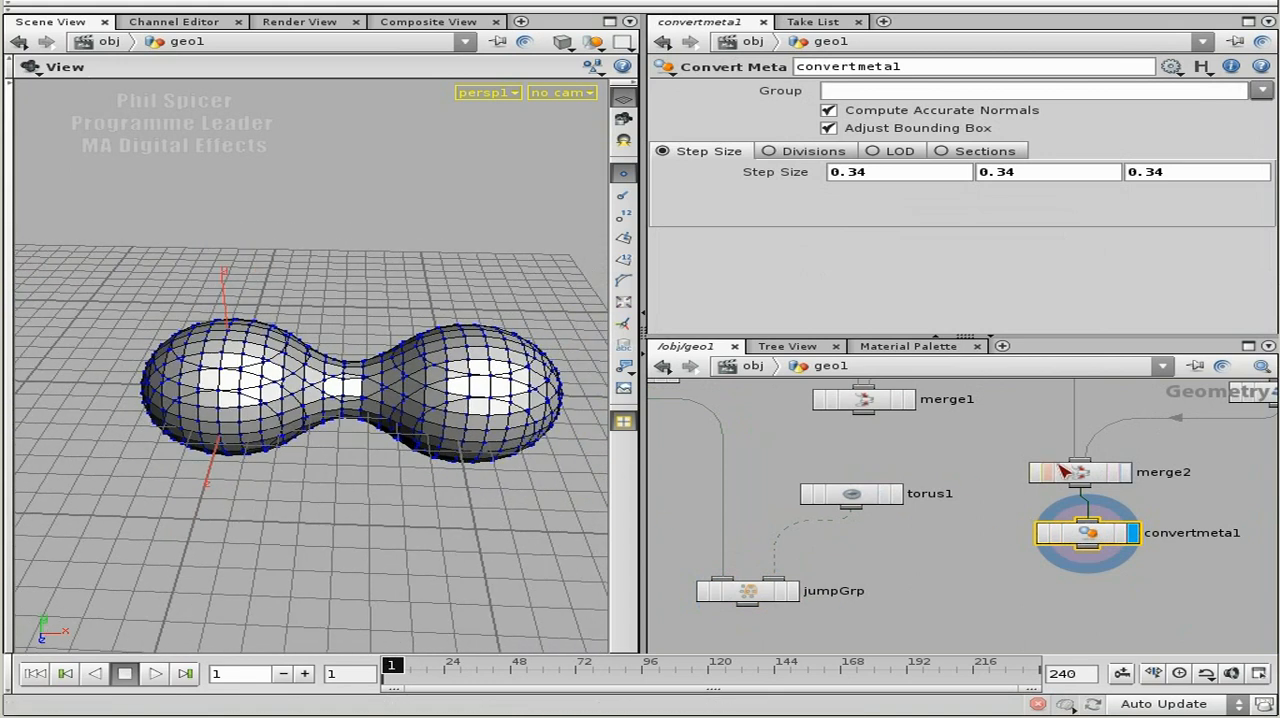
pyautogui.moveTo(1240, 452); pyautogui.dragTo(1003, 525, button='middle')
pyautogui.moveTo(1050, 446); pyautogui.dragTo(940, 520, button='middle')
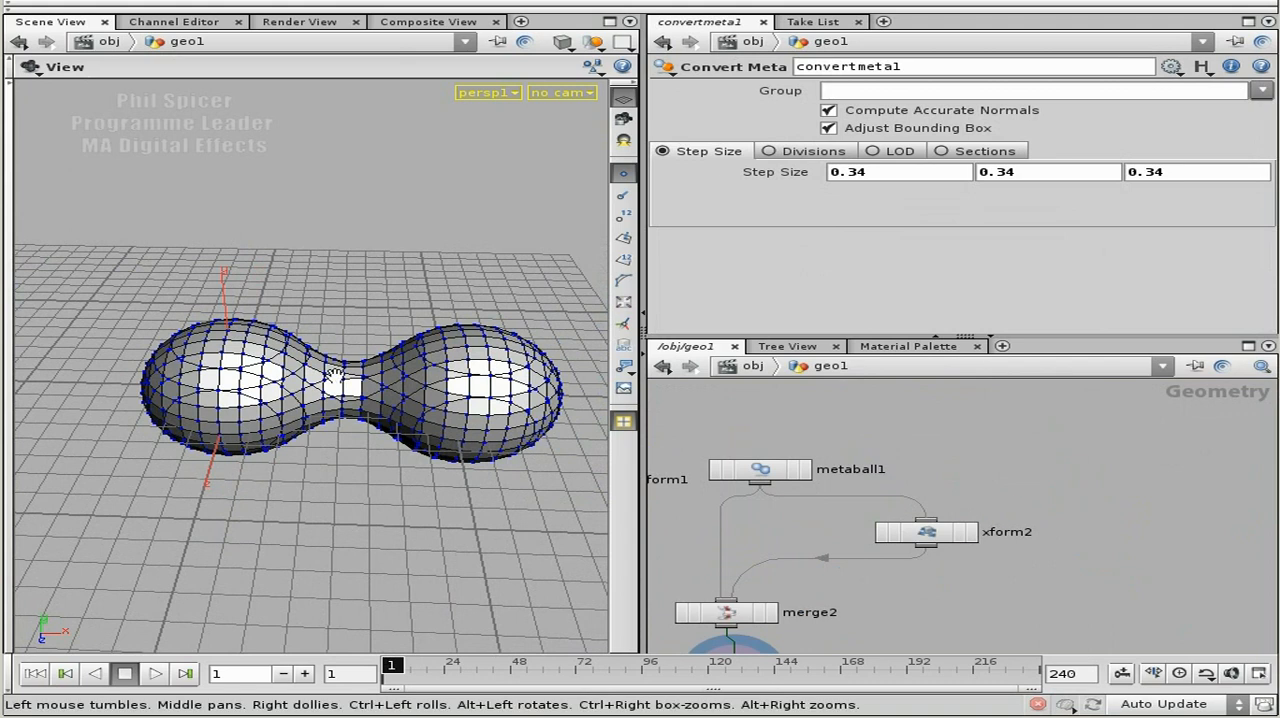
# Add a Cookie node to the network beside the convertmeta1 node.
pyautogui.moveTo(1078, 520); pyautogui.dragTo(1064, 476, button='middle')
pyautogui.moveTo(722, 576); pyautogui.dragTo(754, 573)
pyautogui.press('Tab')
pyautogui.write('Color')
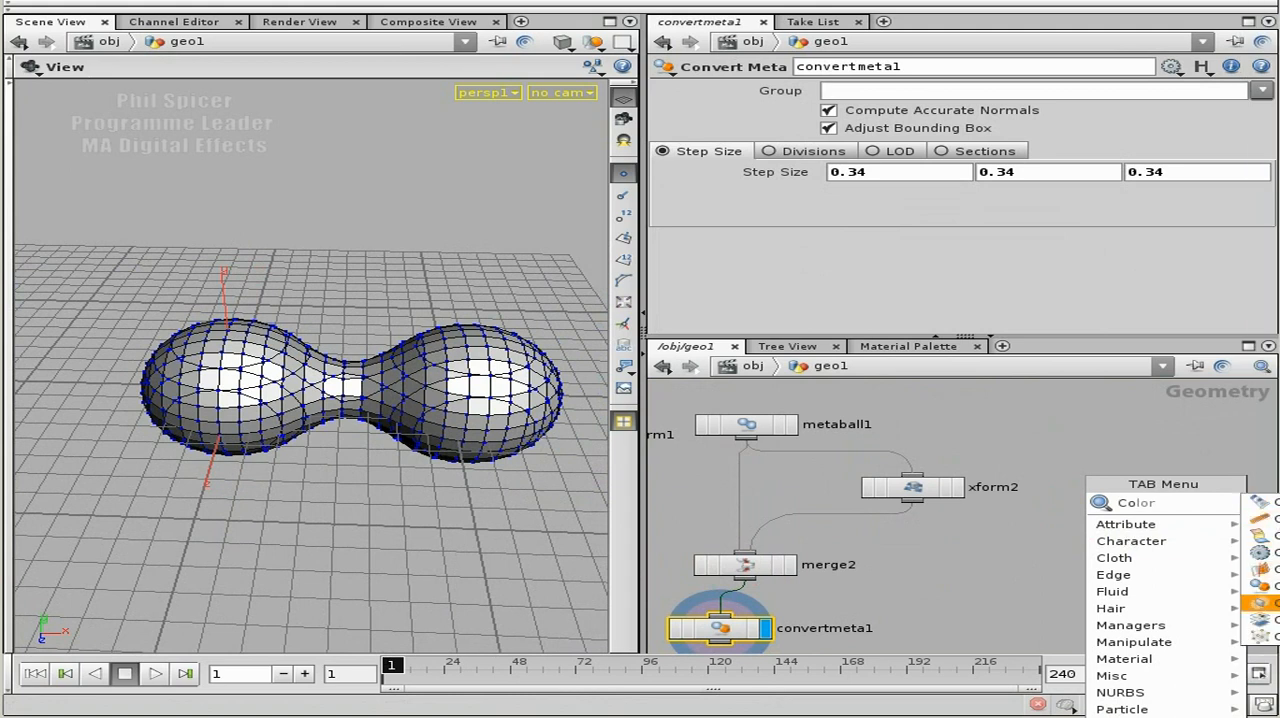
pyautogui.press('Return')
pyautogui.click(1000, 600)
pyautogui.scroll(-2, 1087, 537)
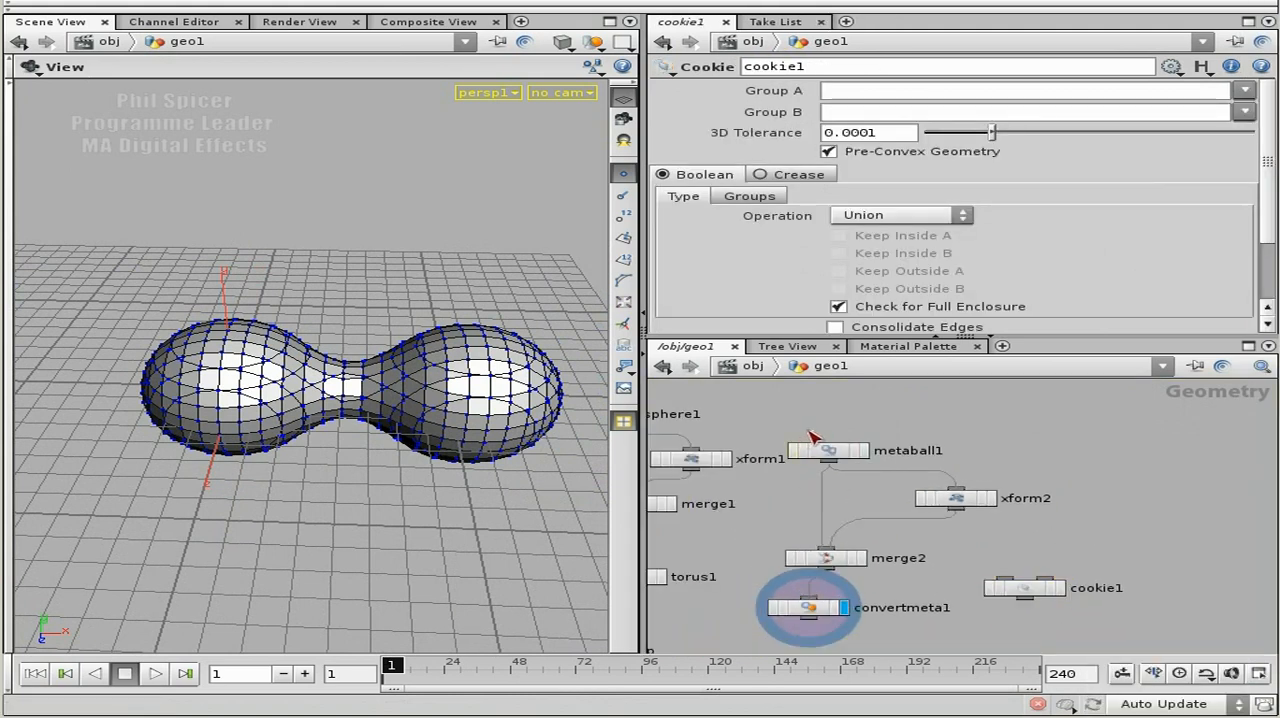
# Duplicate the metaball1, xform2, merge2 and convertmeta1 chain, place the copy beside the original and display the copied convert node.
pyautogui.moveTo(980, 570); pyautogui.dragTo(952, 635)
pyautogui.hotkey('ctrl', 'c')
pyautogui.hotkey('ctrl', 'v')
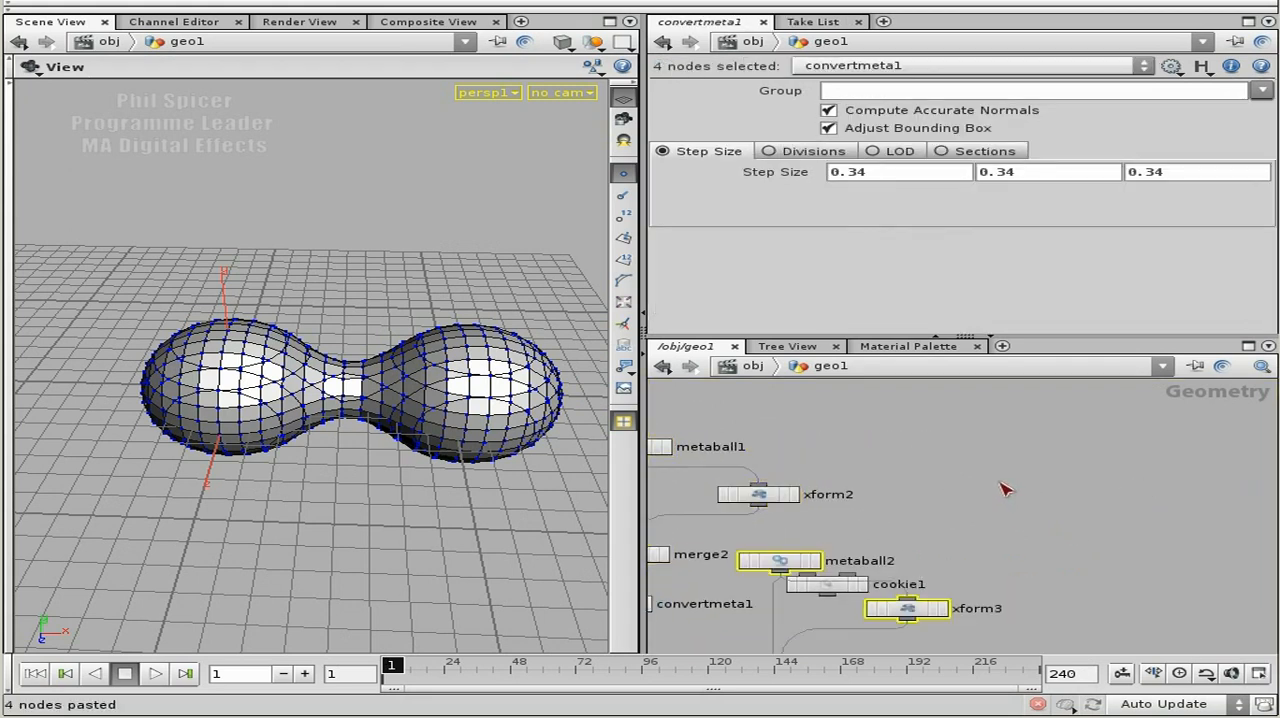
pyautogui.moveTo(1007, 429); pyautogui.dragTo(1009, 403)
pyautogui.moveTo(851, 482); pyautogui.dragTo(1038, 496, button='middle')
pyautogui.moveTo(789, 417); pyautogui.dragTo(936, 637)
pyautogui.moveTo(808, 616); pyautogui.dragTo(914, 513)
pyautogui.moveTo(1045, 508); pyautogui.dragTo(1089, 497, button='right')
pyautogui.moveTo(1089, 497); pyautogui.dragTo(1027, 486, button='middle')
pyautogui.click(893, 541)
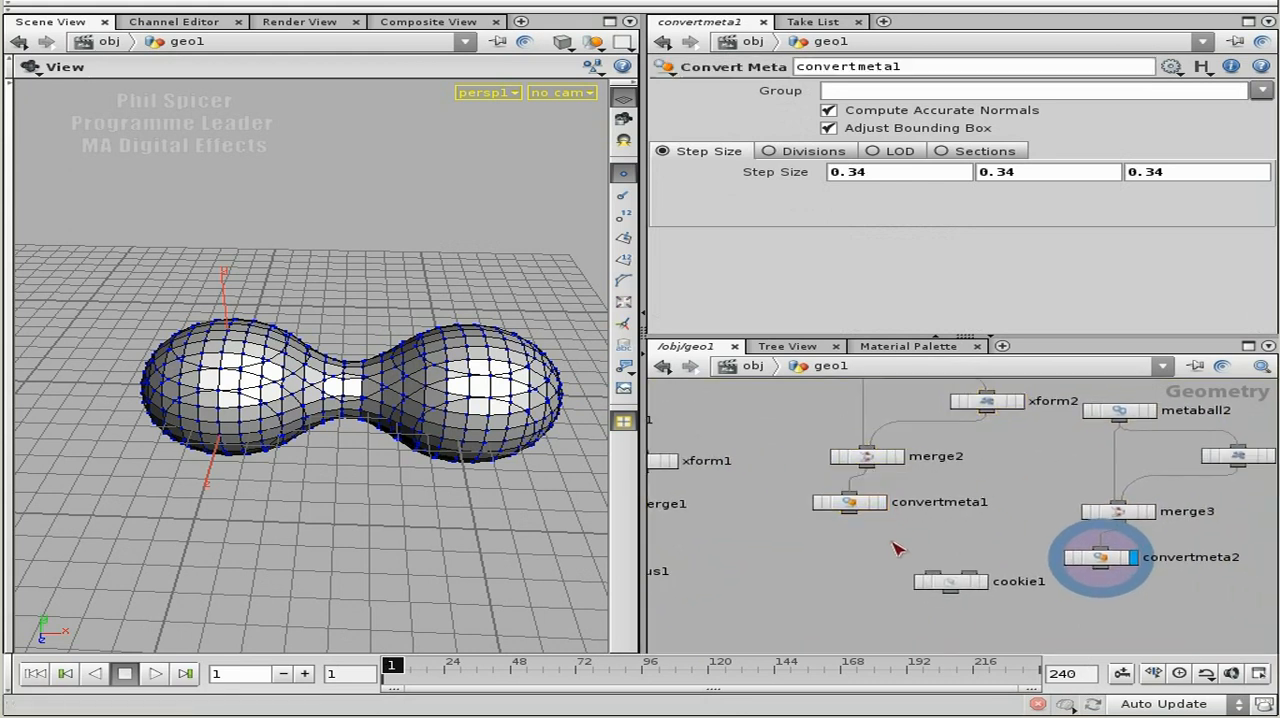
# Connect convertmeta1 and convertmeta2 as the two inputs of cookie1, then display and select cookie1.
pyautogui.click(850, 514)
pyautogui.click(938, 572)
pyautogui.click(976, 578)
pyautogui.click(965, 587)
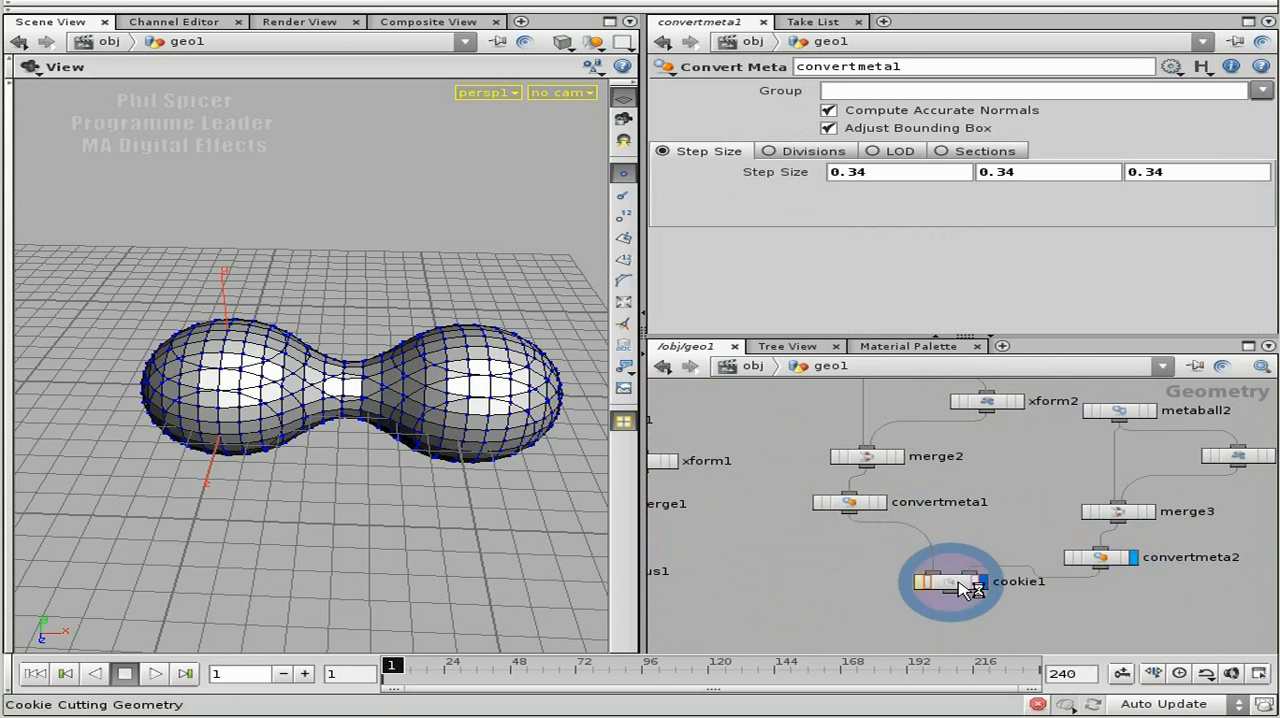
pyautogui.click(965, 587)
pyautogui.moveTo(950, 582); pyautogui.dragTo(951, 610)
pyautogui.moveTo(1018, 524); pyautogui.dragTo(890, 531, button='middle')
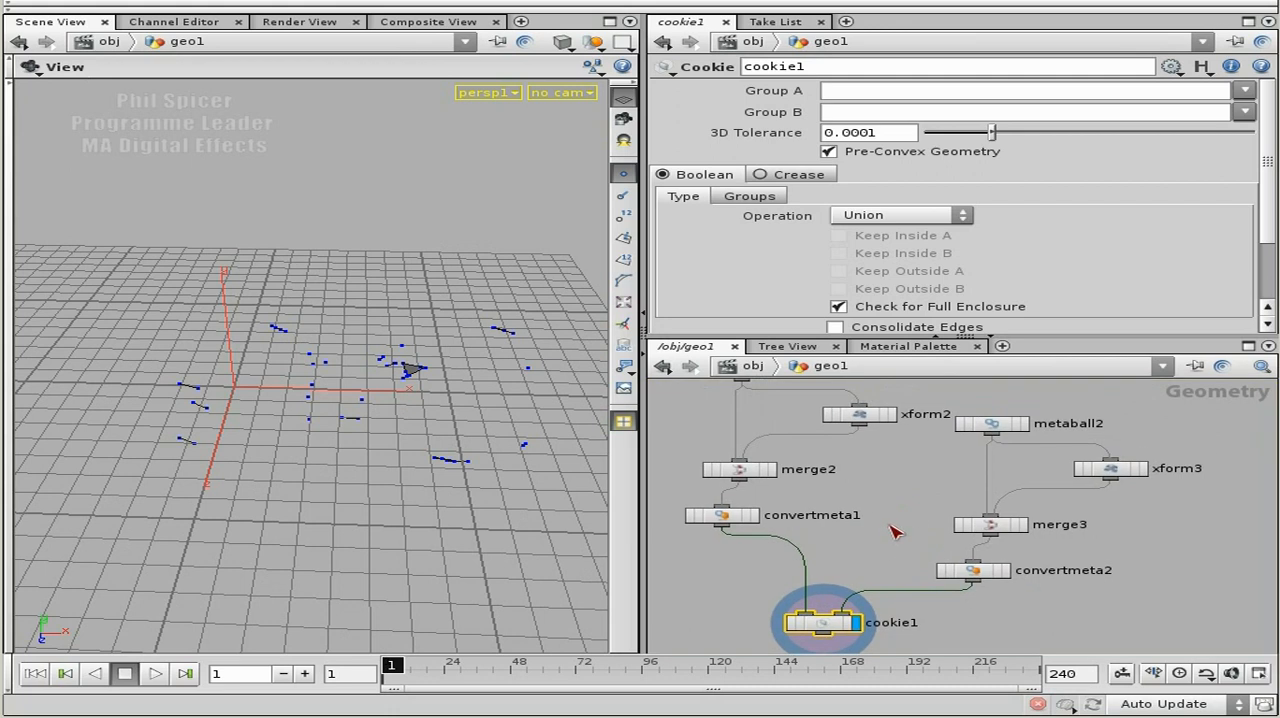
# Select both metaball chains together with cookie1 and lay out these nodes automatically.
pyautogui.scroll(-2, 895, 524)
pyautogui.click(724, 399)
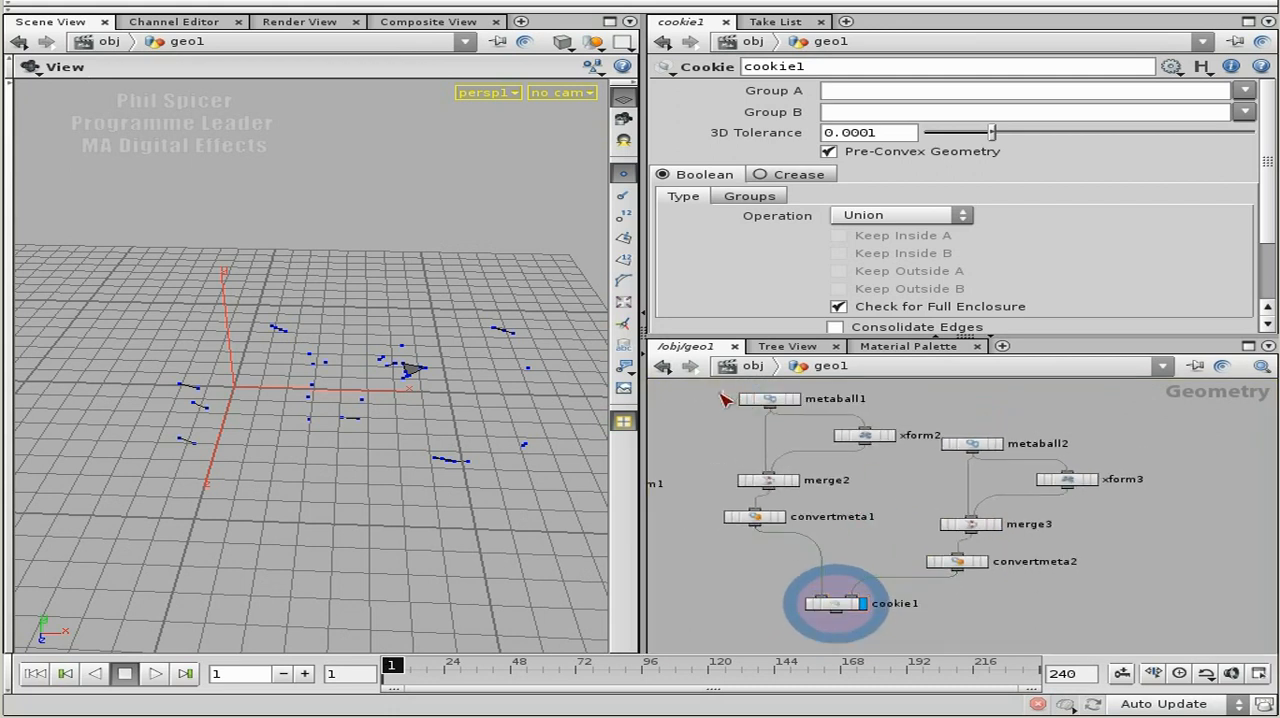
pyautogui.moveTo(1068, 615); pyautogui.dragTo(1108, 636)
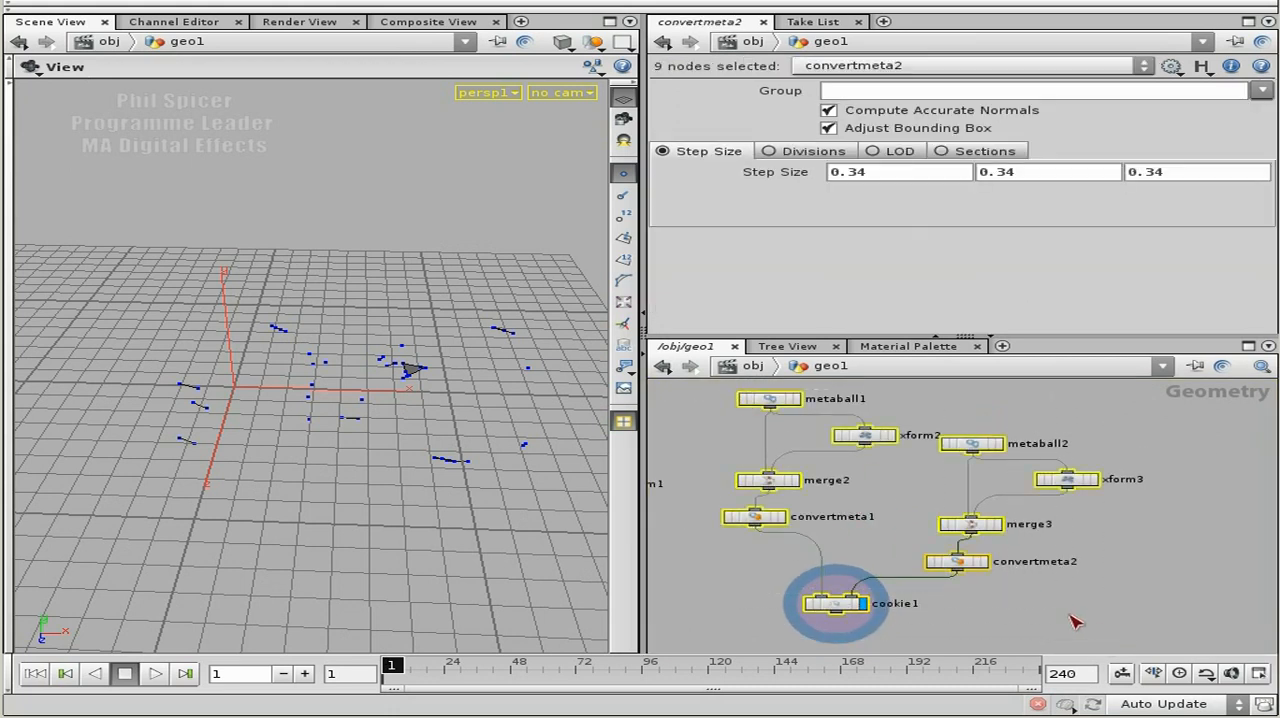
pyautogui.press('l')
pyautogui.moveTo(942, 590); pyautogui.dragTo(1058, 595)
pyautogui.scroll(3, 1026, 480)
pyautogui.moveTo(1069, 543); pyautogui.dragTo(1001, 433, button='middle')
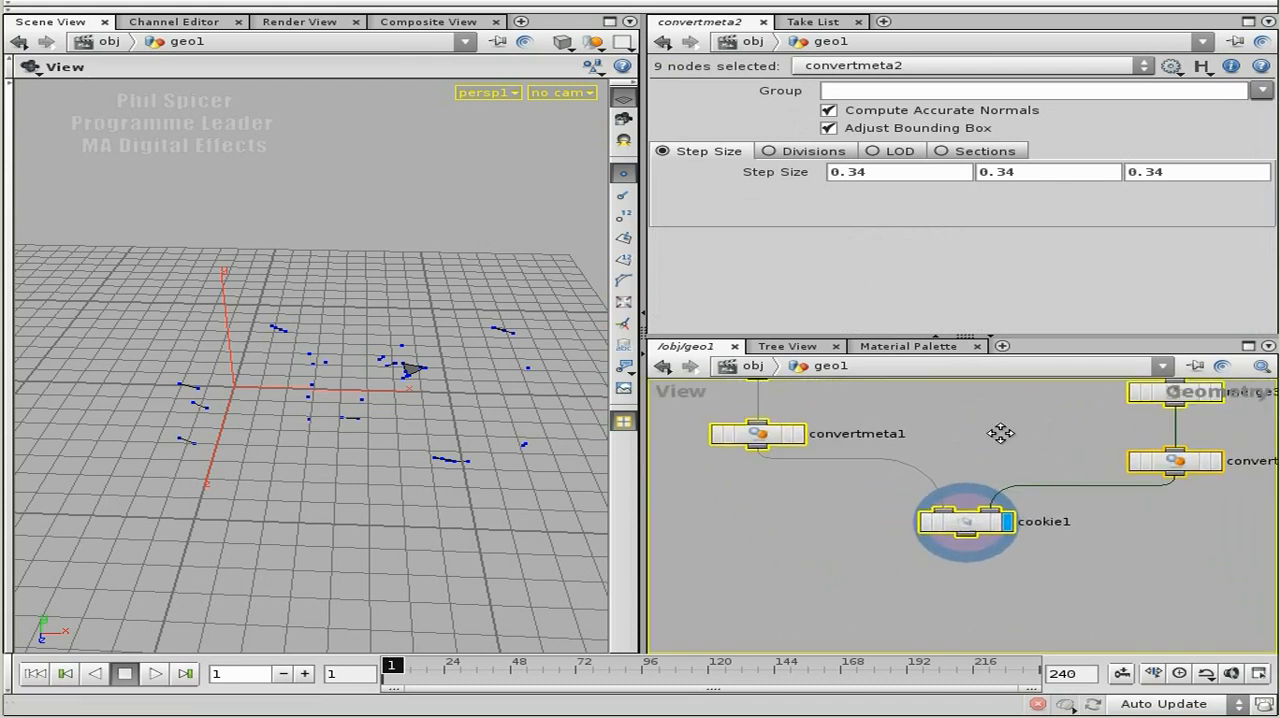
# Try the Intersect operation on cookie1, then set its operation to User Defined.
pyautogui.click(980, 509)
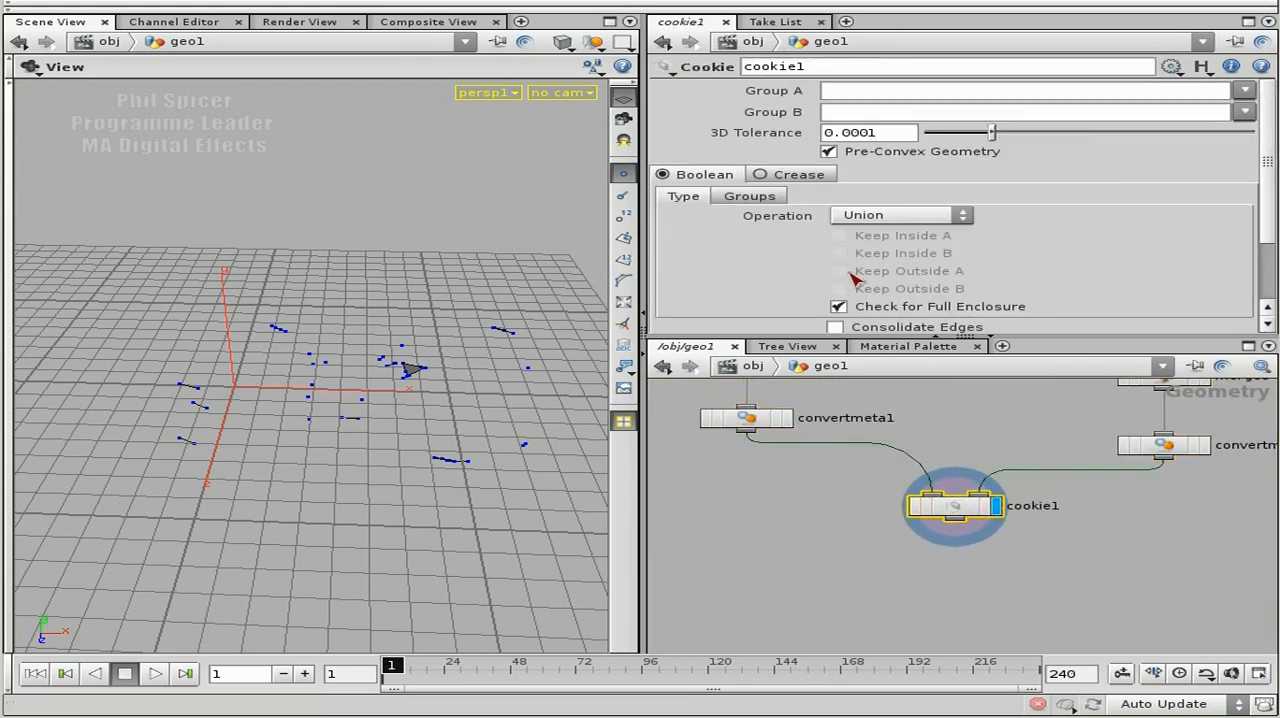
pyautogui.click(955, 222)
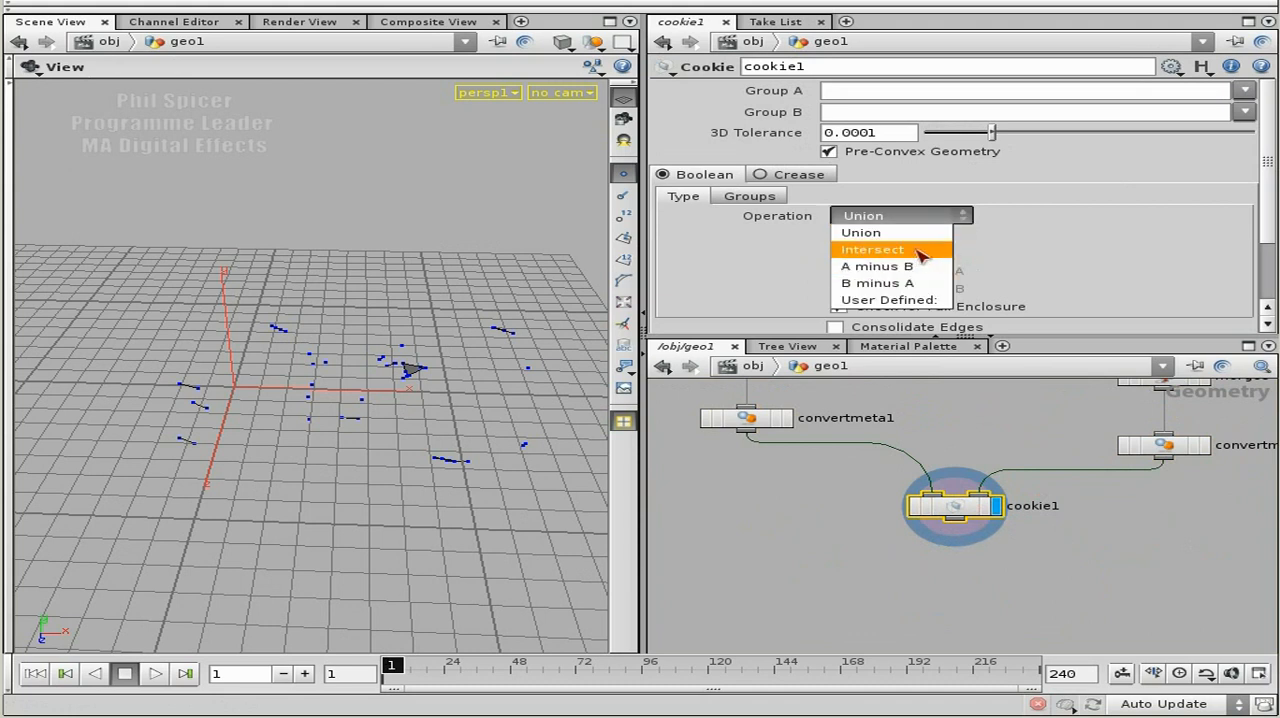
pyautogui.click(920, 251)
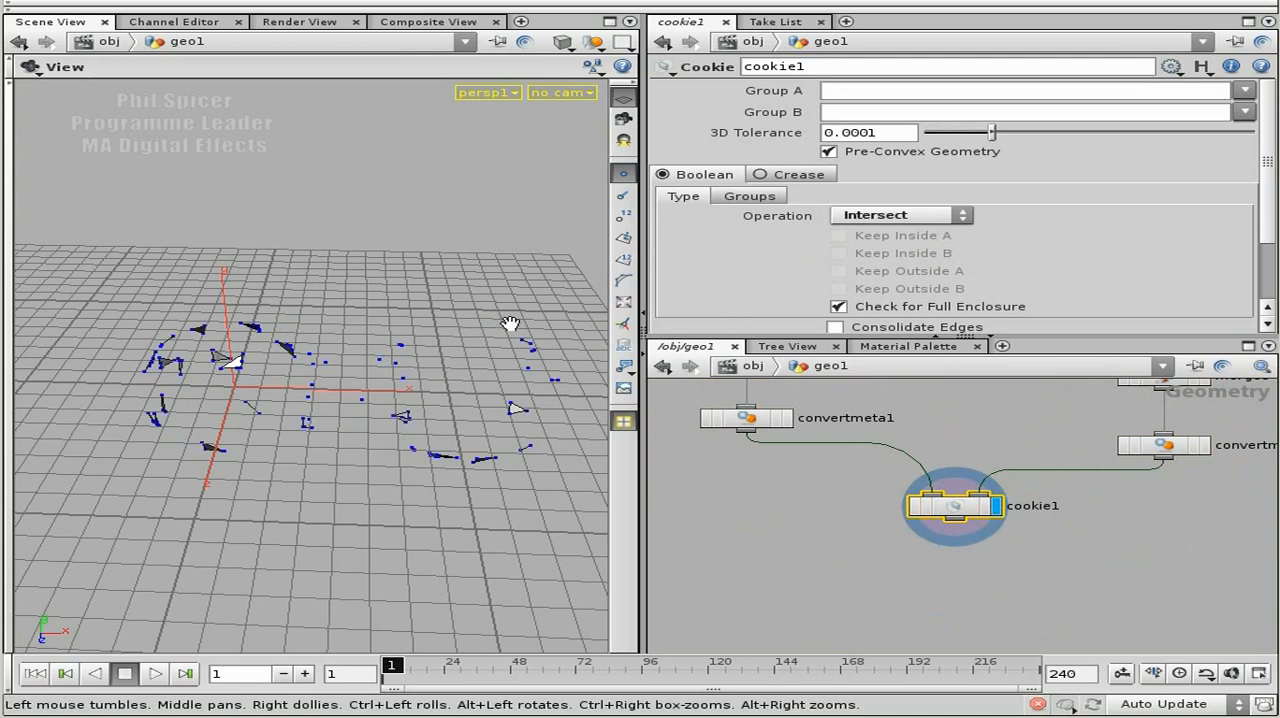
pyautogui.click(930, 216)
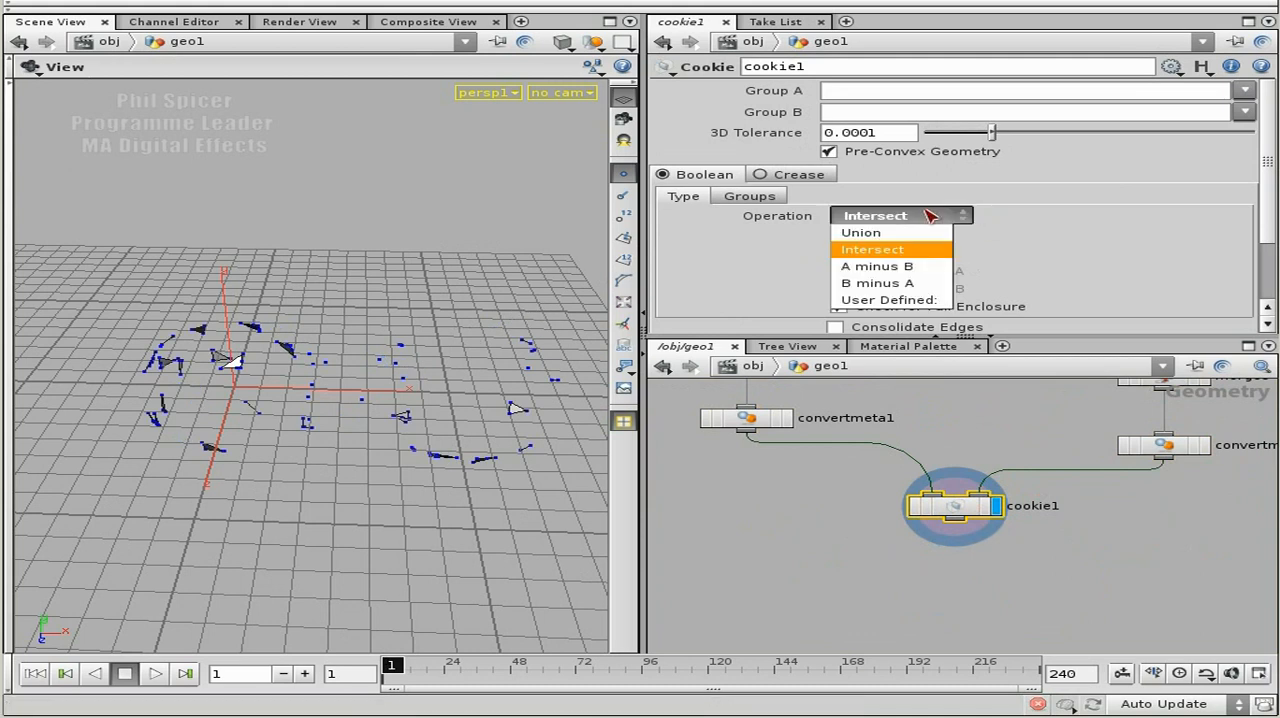
pyautogui.click(888, 300)
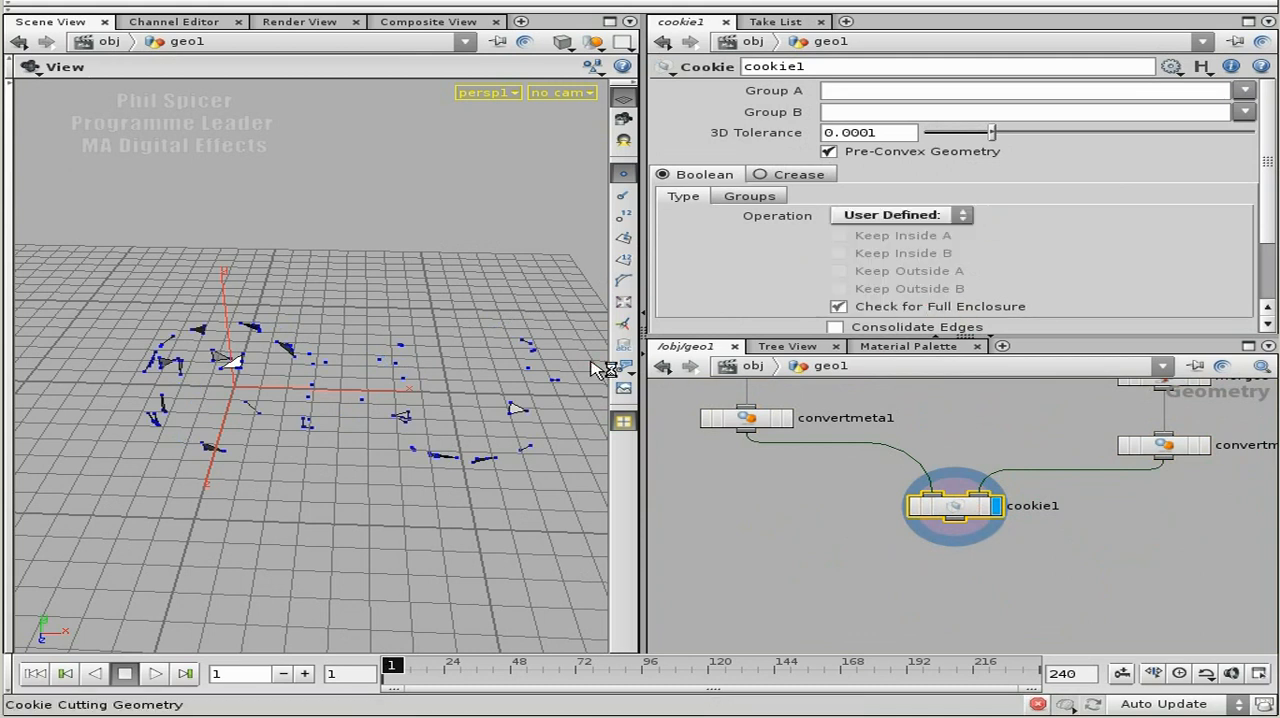
# Set all three radius values of metaball2 to 2.
pyautogui.moveTo(1078, 425); pyautogui.dragTo(1056, 564, button='middle')
pyautogui.click(1064, 430)
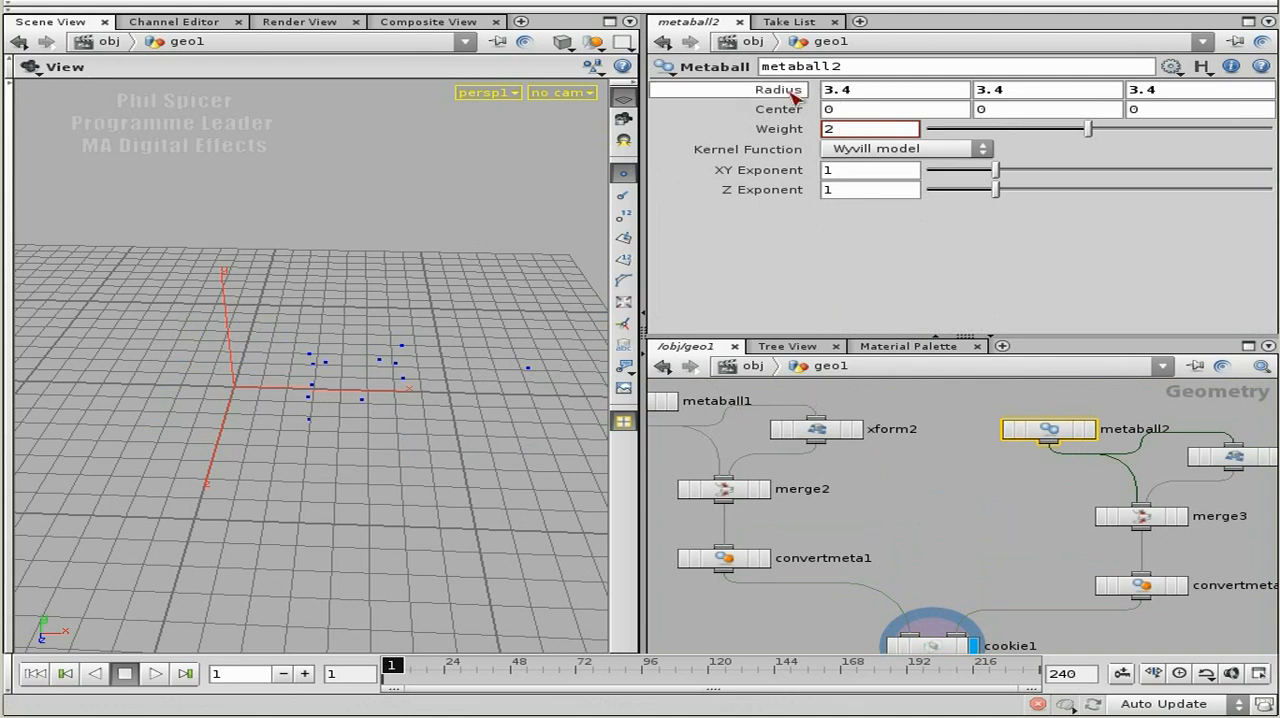
pyautogui.moveTo(785, 89); pyautogui.dragTo(614, 94, button='middle')
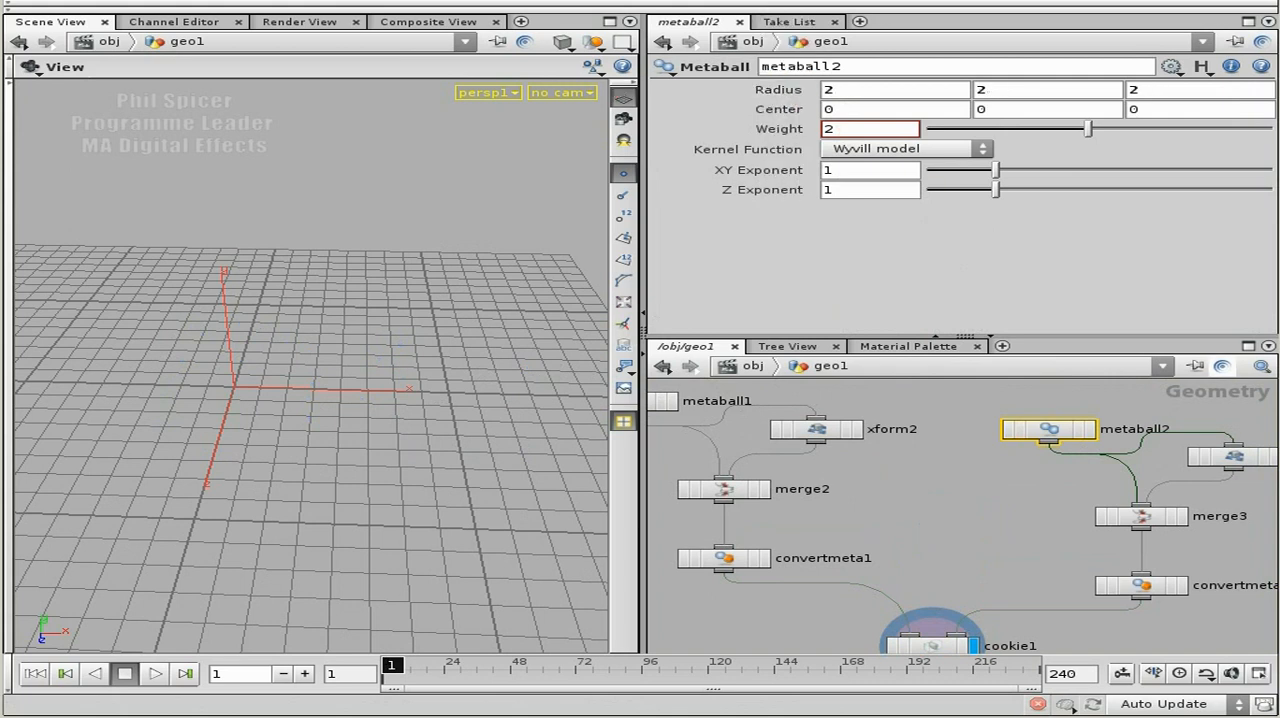
# Display convertmeta2 and convertmeta1 separately to compare the Cookie inputs, then display and select cookie1.
pyautogui.click(1183, 585)
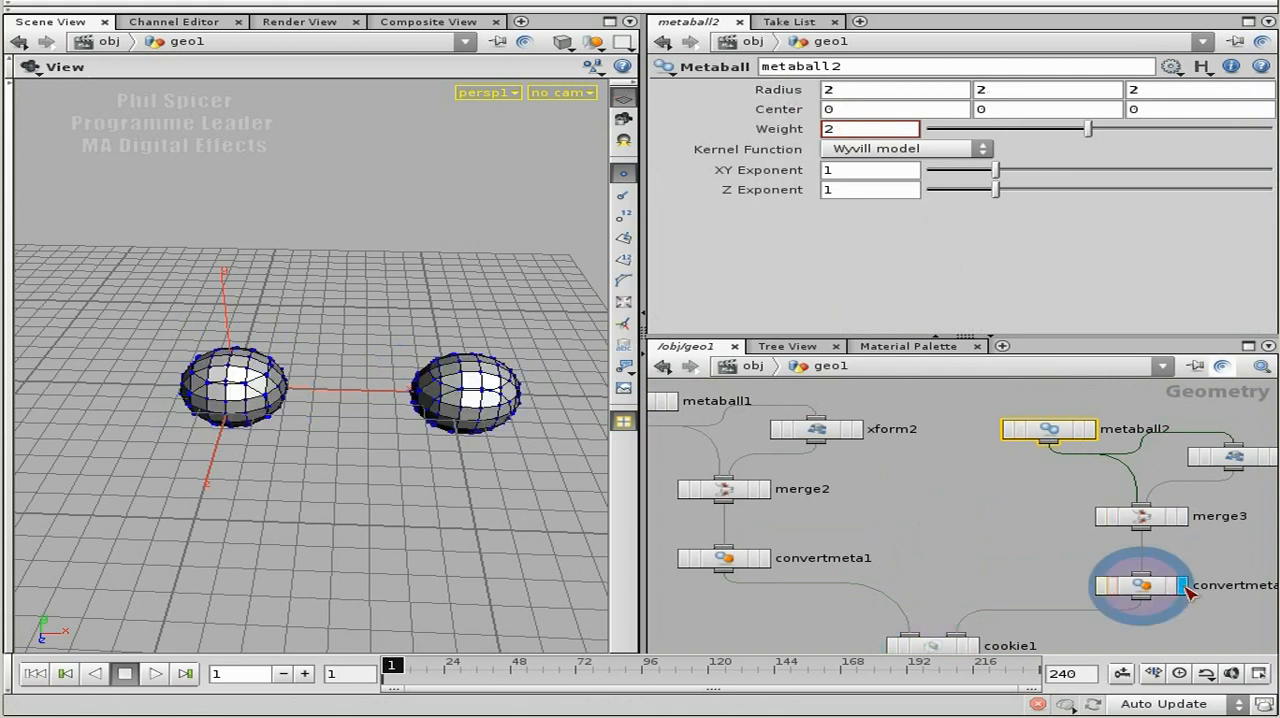
pyautogui.moveTo(1077, 578); pyautogui.dragTo(1164, 500, button='middle')
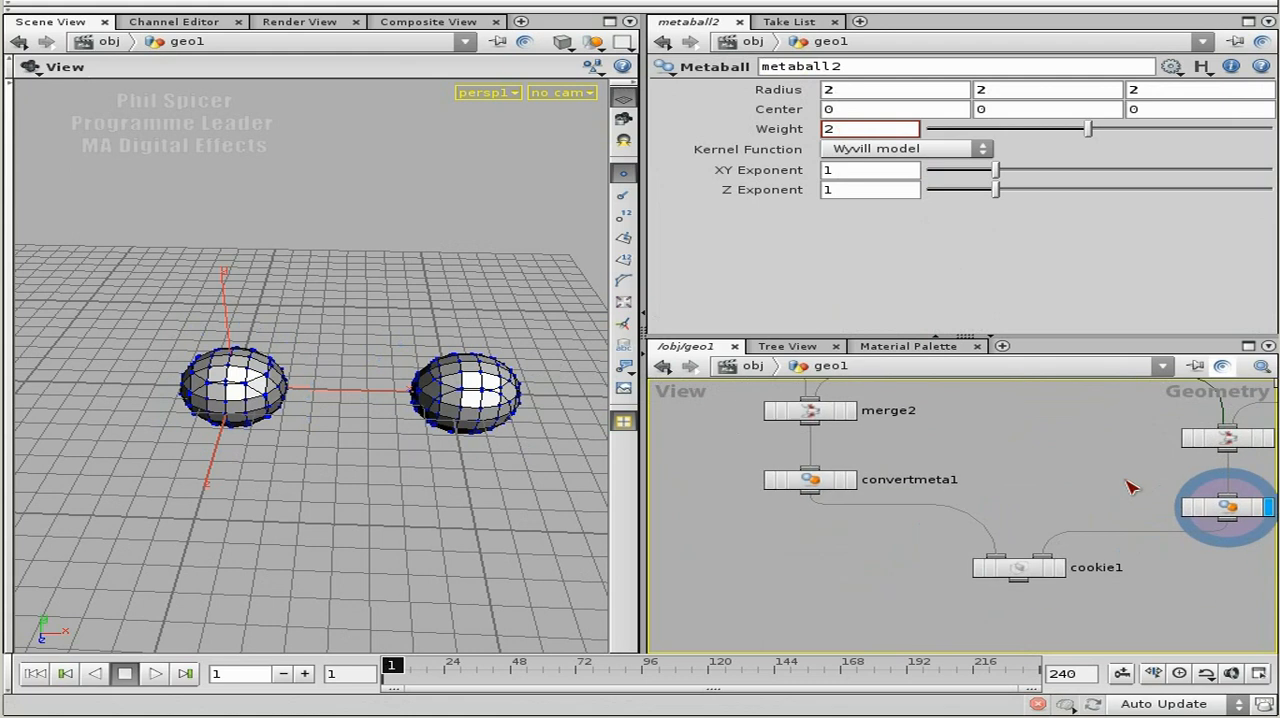
pyautogui.click(1061, 567)
pyautogui.click(853, 479)
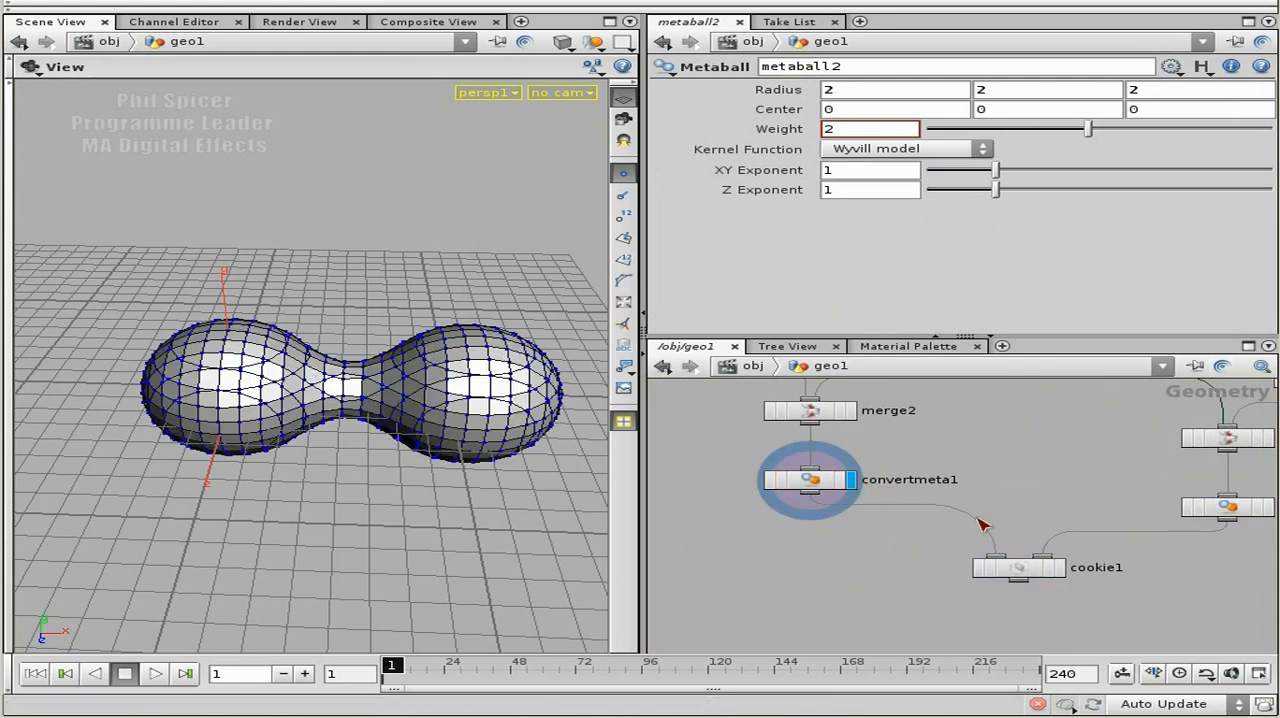
pyautogui.moveTo(1143, 515); pyautogui.dragTo(1017, 504, button='middle')
pyautogui.click(1144, 497)
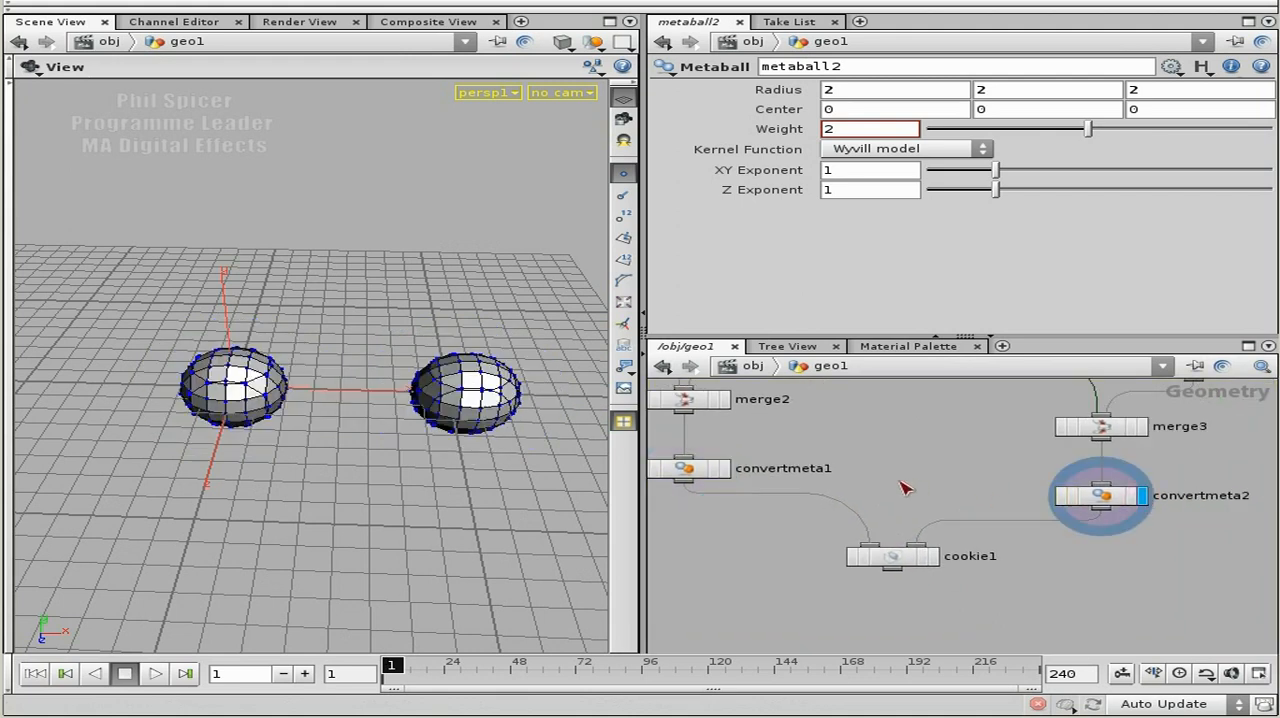
pyautogui.click(893, 562)
pyautogui.click(934, 556)
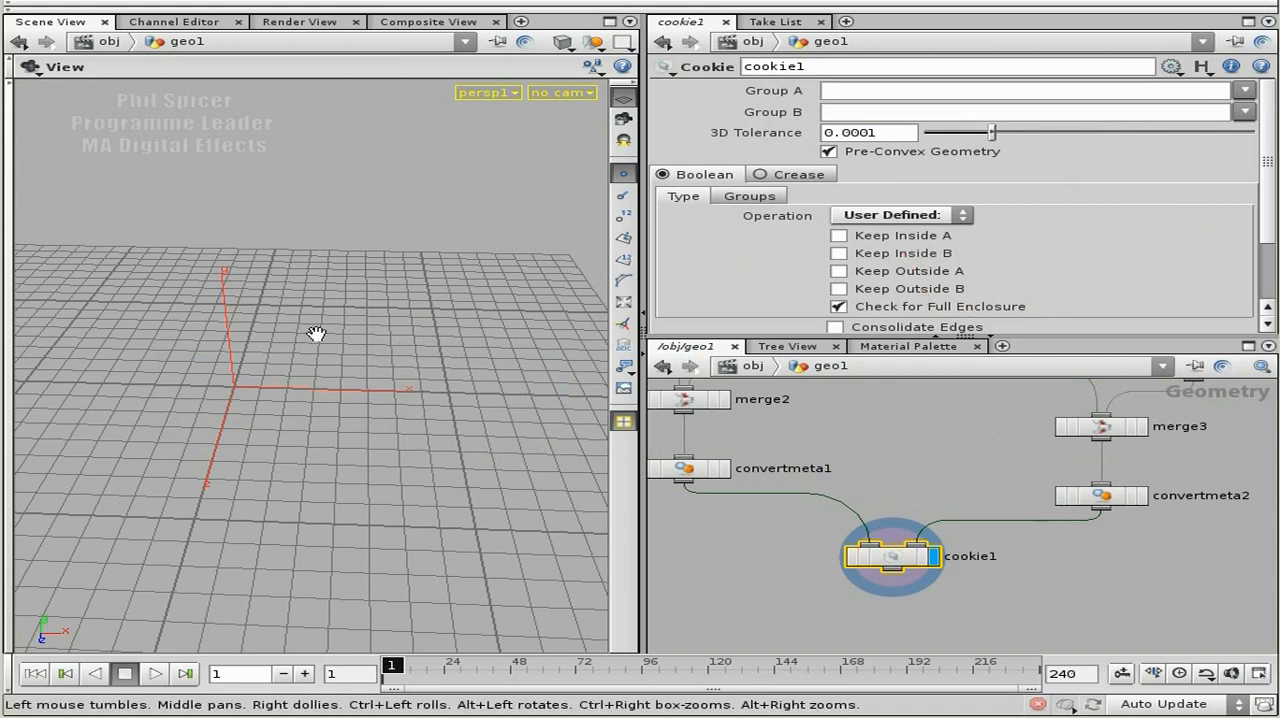
# Enable Keep Outside A on cookie1 and inspect the resulting shape in wireframe from inside and outside.
pyautogui.click(839, 271)
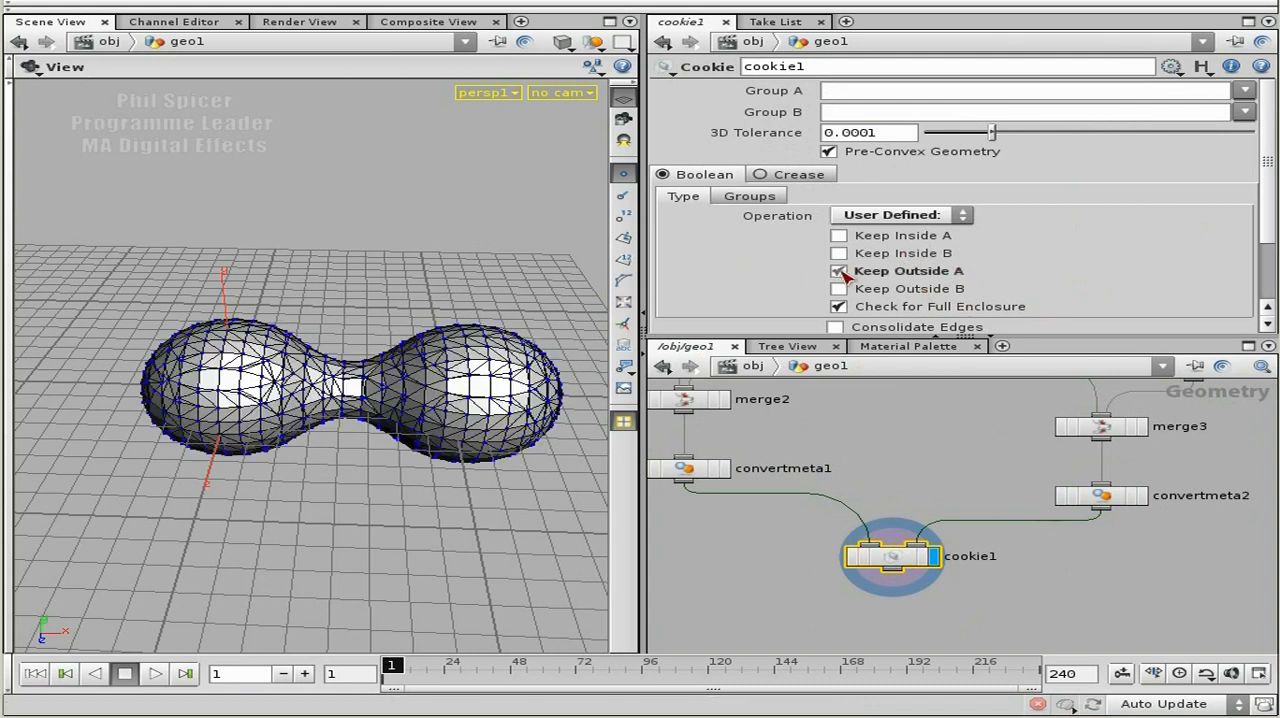
pyautogui.press('w')
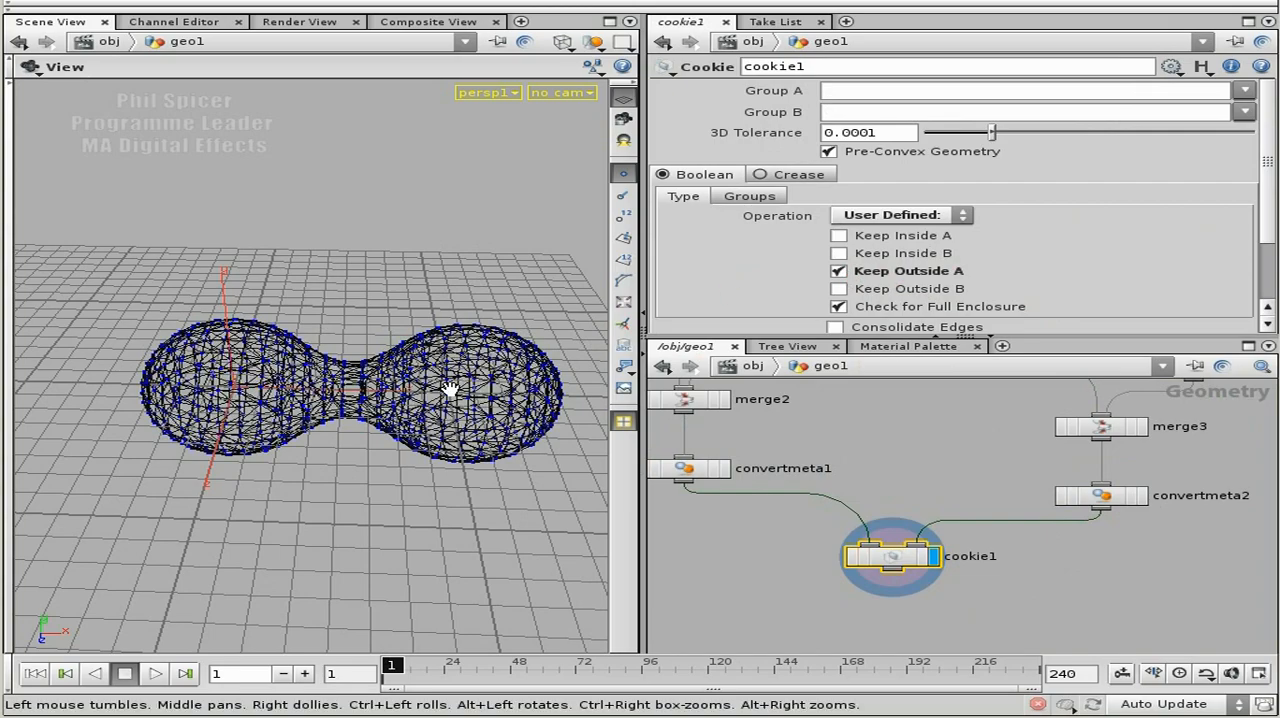
pyautogui.moveTo(230, 415); pyautogui.dragTo(429, 443, button='right')
pyautogui.moveTo(429, 443); pyautogui.dragTo(503, 294)
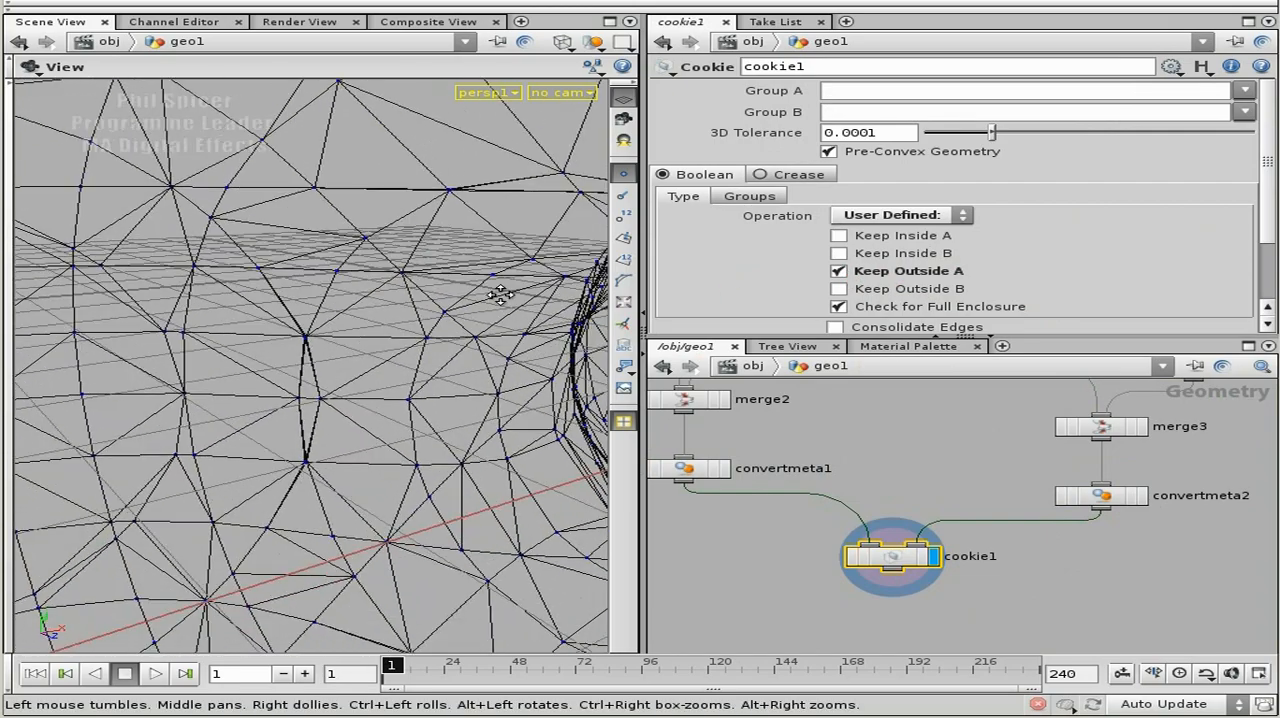
pyautogui.moveTo(503, 294); pyautogui.dragTo(333, 361, button='right')
pyautogui.moveTo(207, 452); pyautogui.dragTo(405, 403, button='right')
pyautogui.moveTo(406, 466); pyautogui.dragTo(284, 458, button='right')
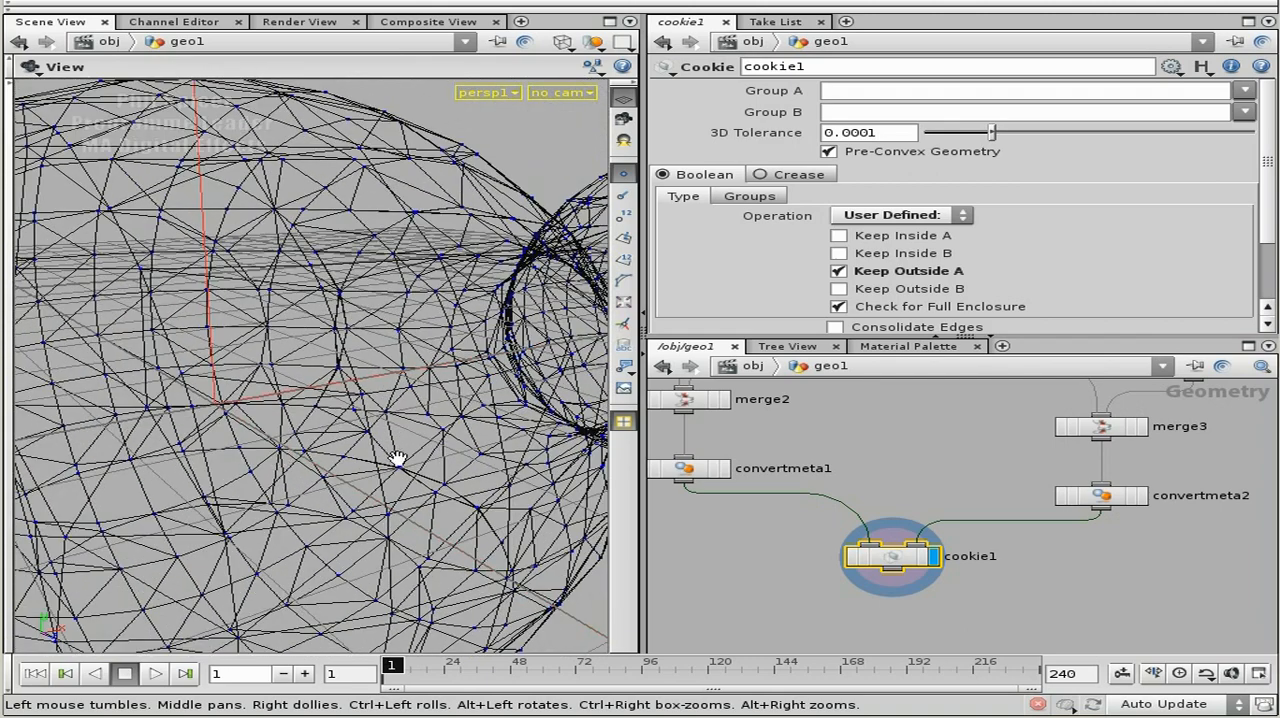
pyautogui.moveTo(337, 380); pyautogui.dragTo(306, 405)
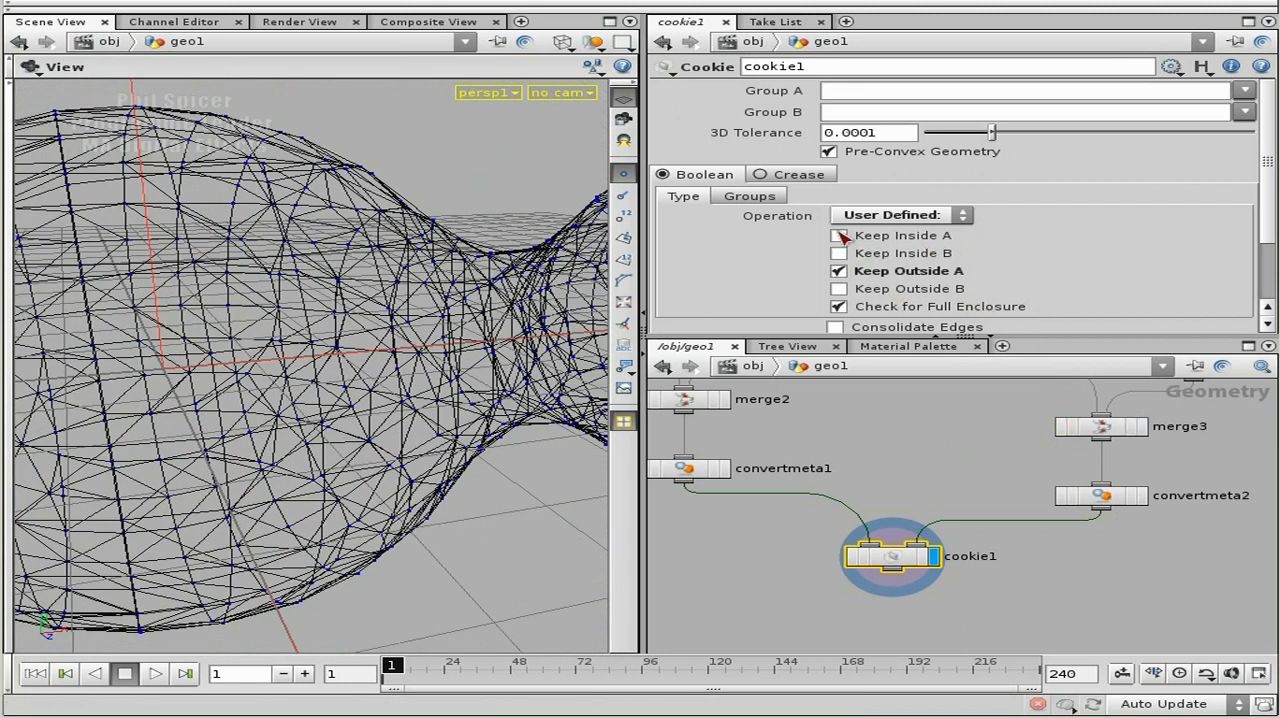
# Enable Keep Inside B on cookie1 and compare its displayed result with convertmeta2.
pyautogui.click(839, 253)
pyautogui.scroll(-5, 443, 286)
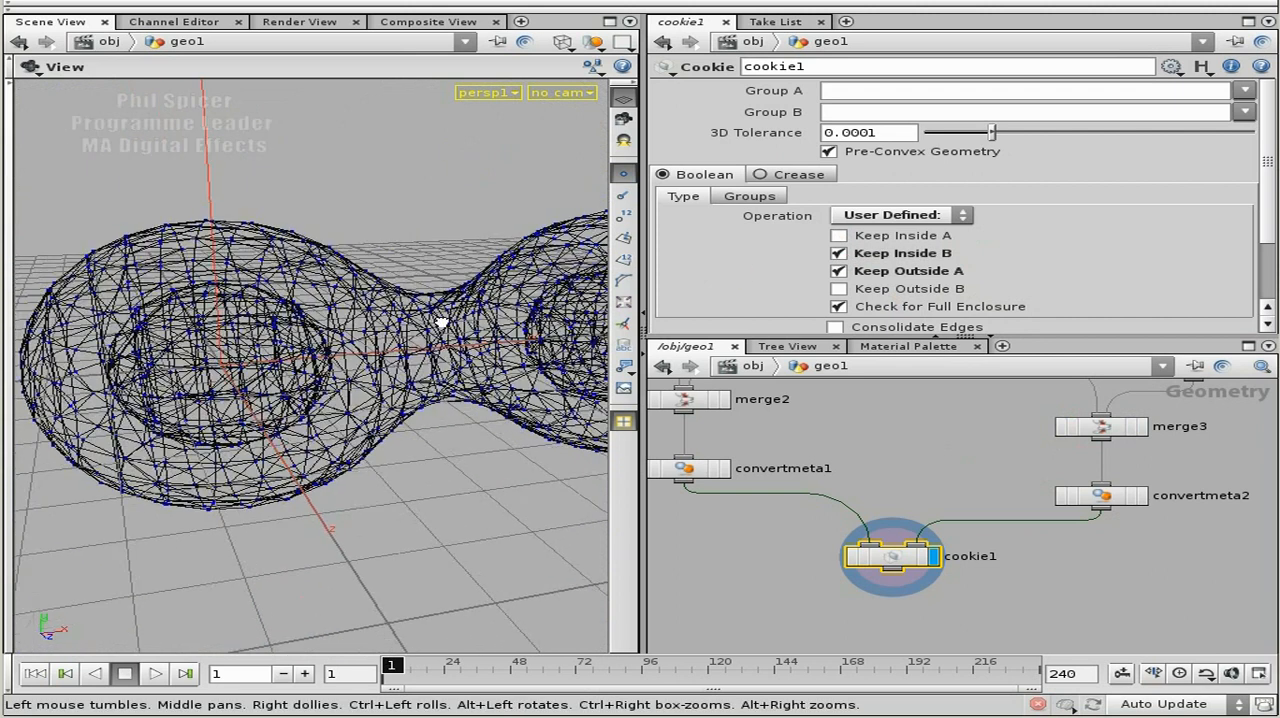
pyautogui.click(1137, 497)
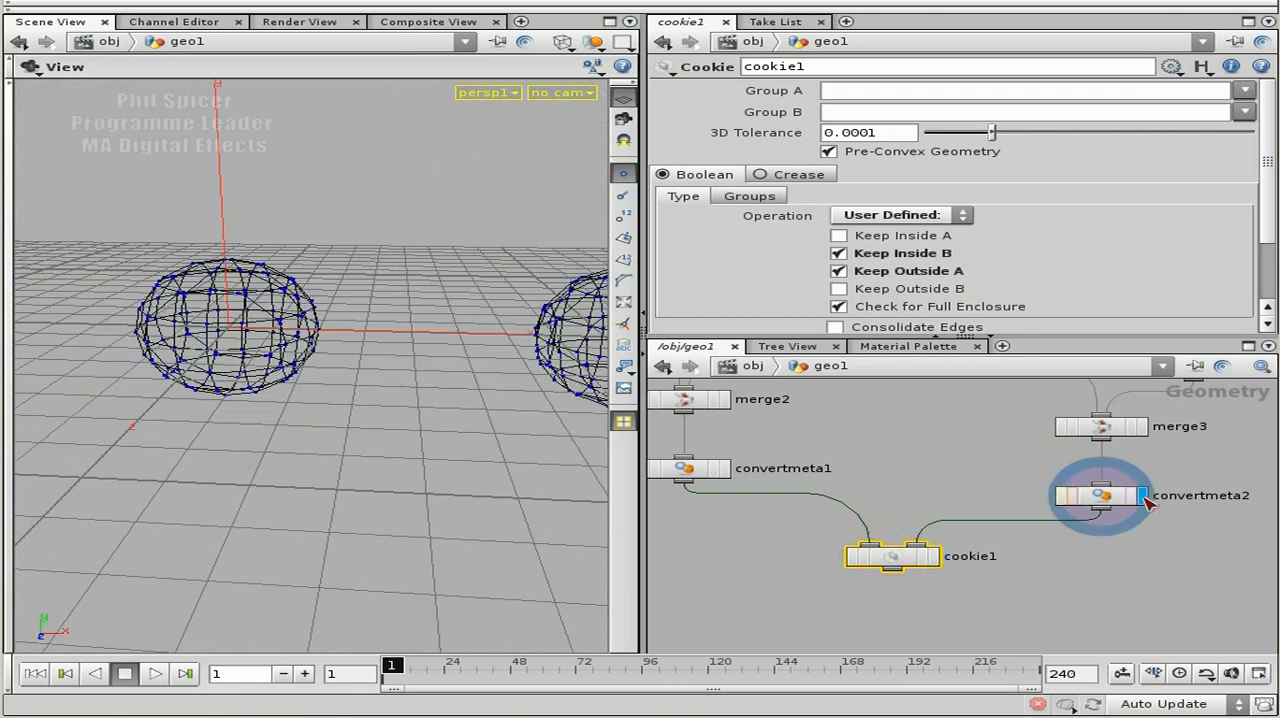
pyautogui.click(936, 557)
pyautogui.scroll(3, 325, 295)
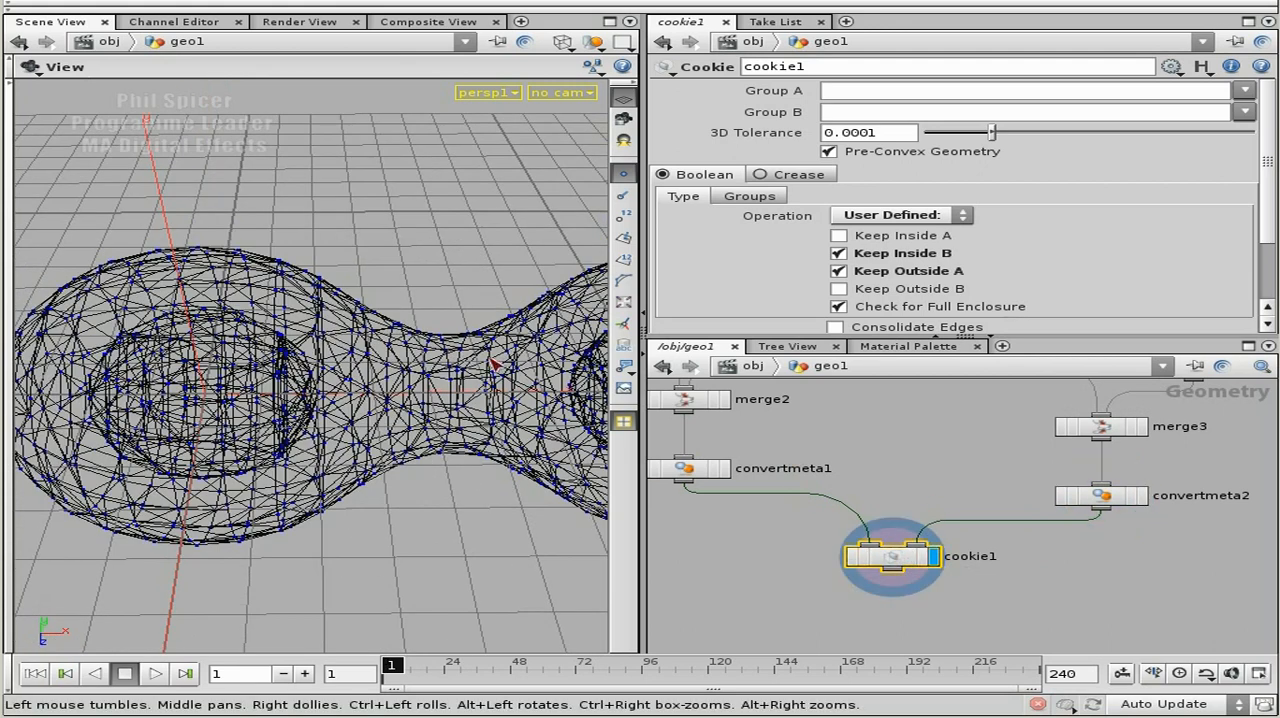
# Connect cookie1 as the bounding object input of jumpGrp, then display and select jumpGrp.
pyautogui.moveTo(922, 449); pyautogui.dragTo(989, 431, button='middle')
pyautogui.moveTo(809, 517); pyautogui.dragTo(1059, 486, button='middle')
pyautogui.moveTo(1215, 553); pyautogui.dragTo(1138, 495, button='middle')
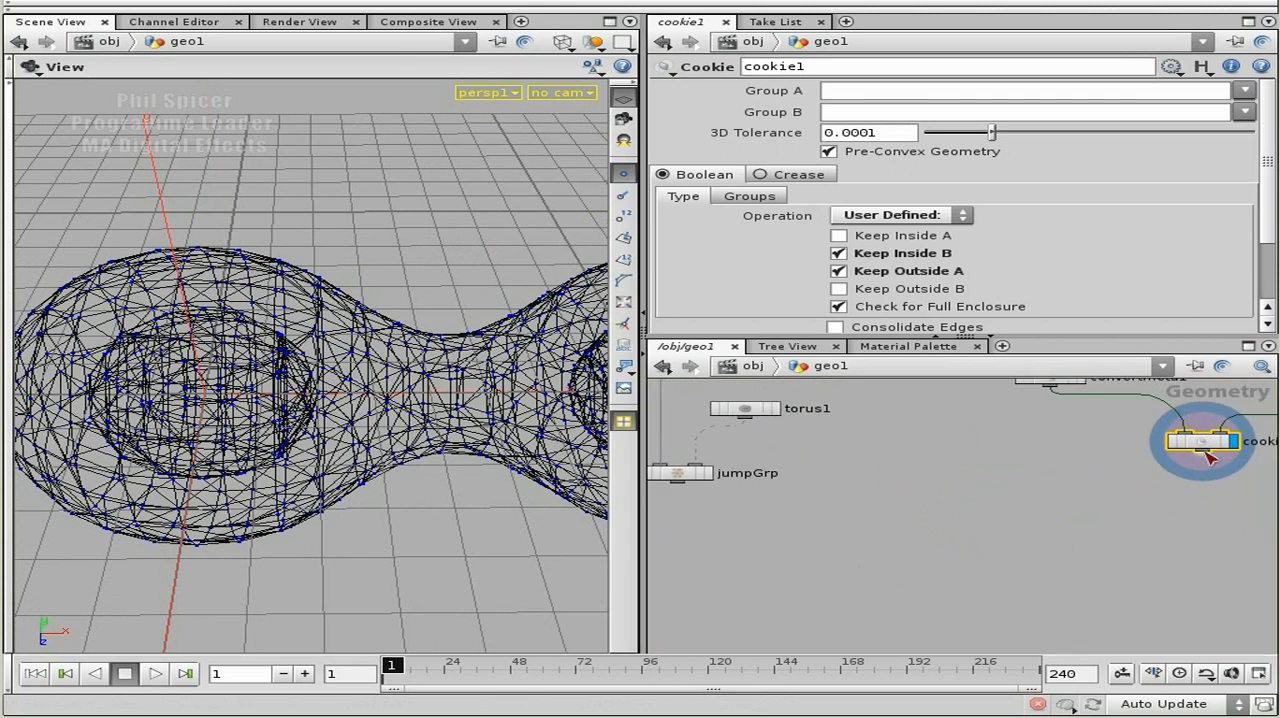
pyautogui.moveTo(710, 470); pyautogui.dragTo(770, 521)
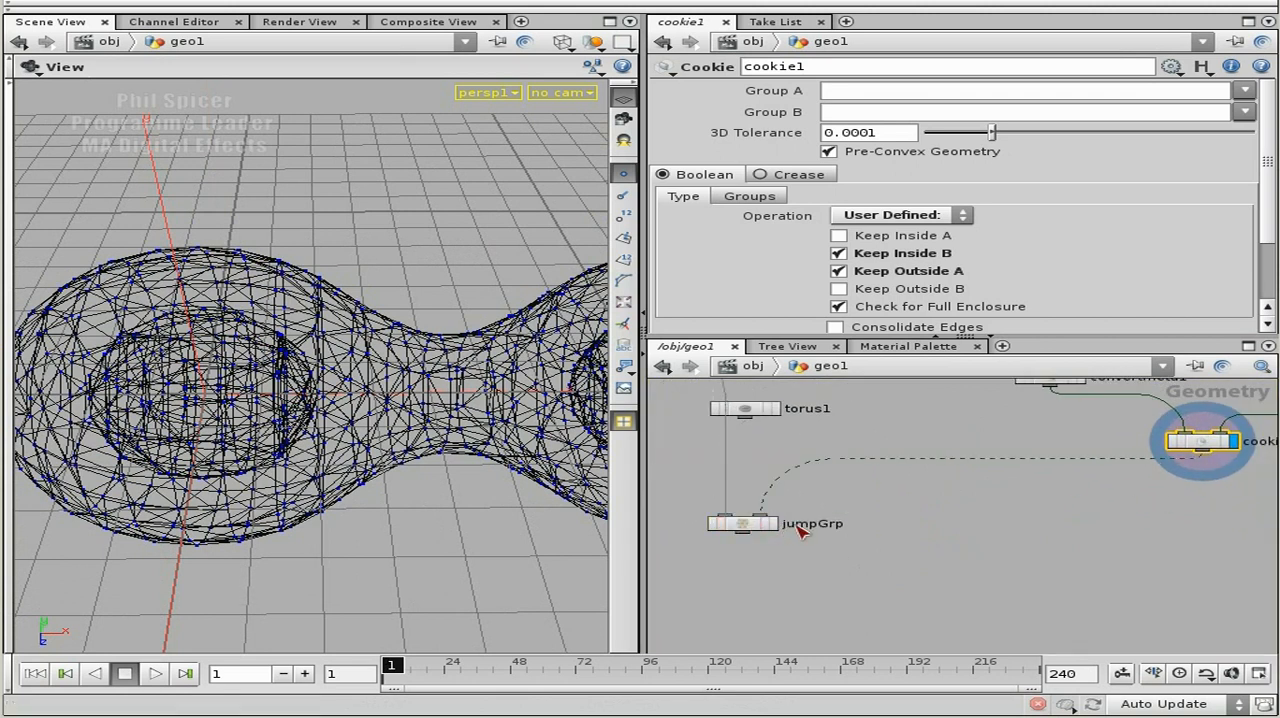
pyautogui.click(775, 523)
pyautogui.press('h')
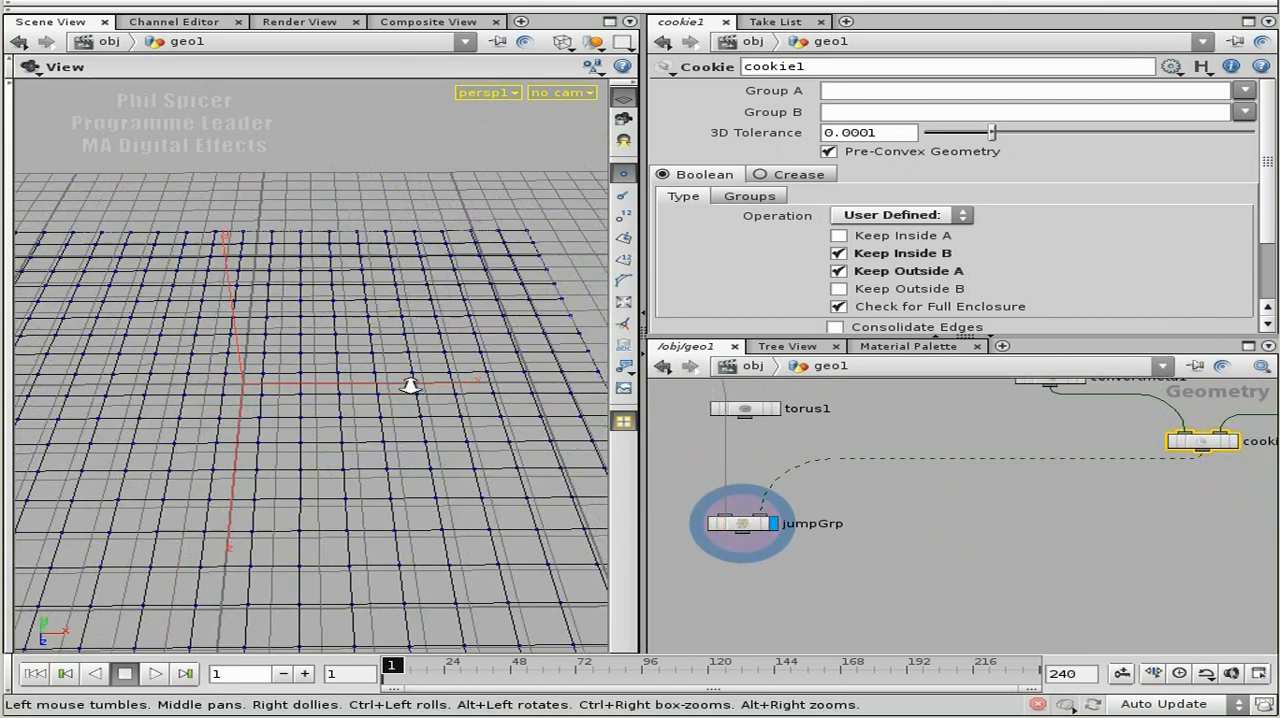
pyautogui.click(748, 520)
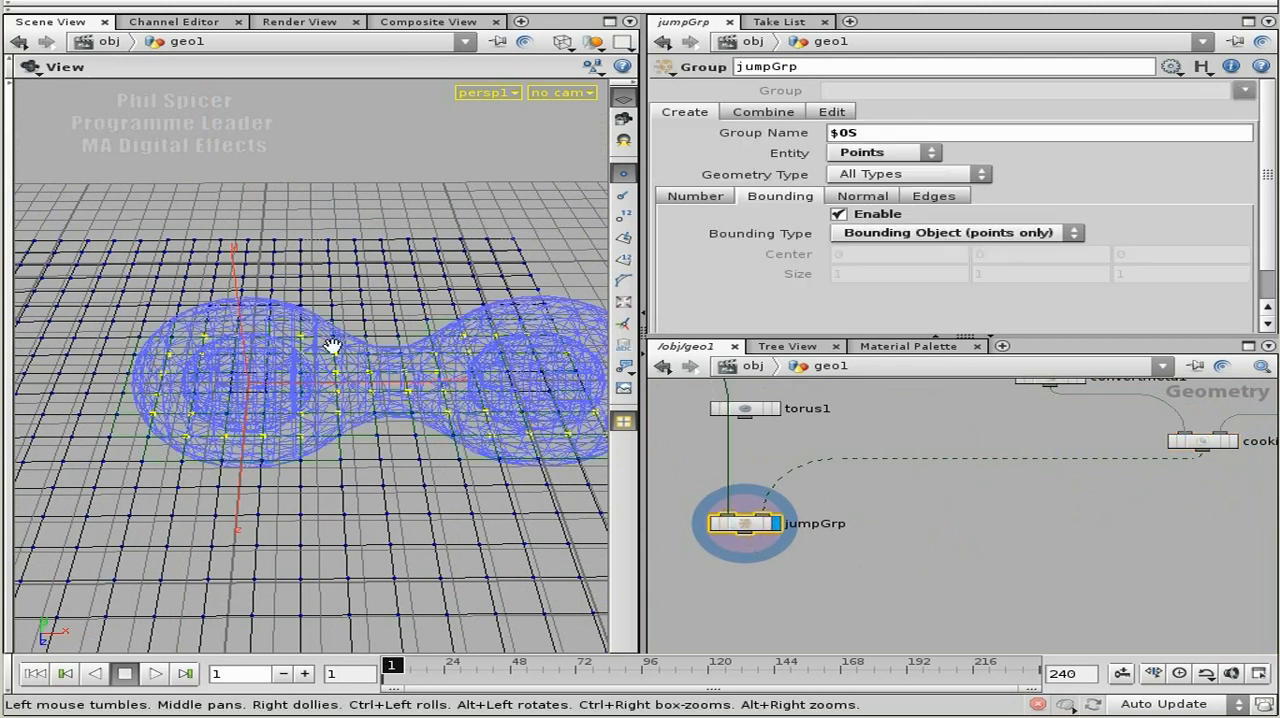
# Examine from several angles which grid points jumpGrp collects inside the hollow cookie shape.
pyautogui.moveTo(418, 478); pyautogui.dragTo(520, 436)
pyautogui.moveTo(520, 436); pyautogui.dragTo(300, 409, button='middle')
pyautogui.moveTo(300, 409); pyautogui.dragTo(289, 449, button='right')
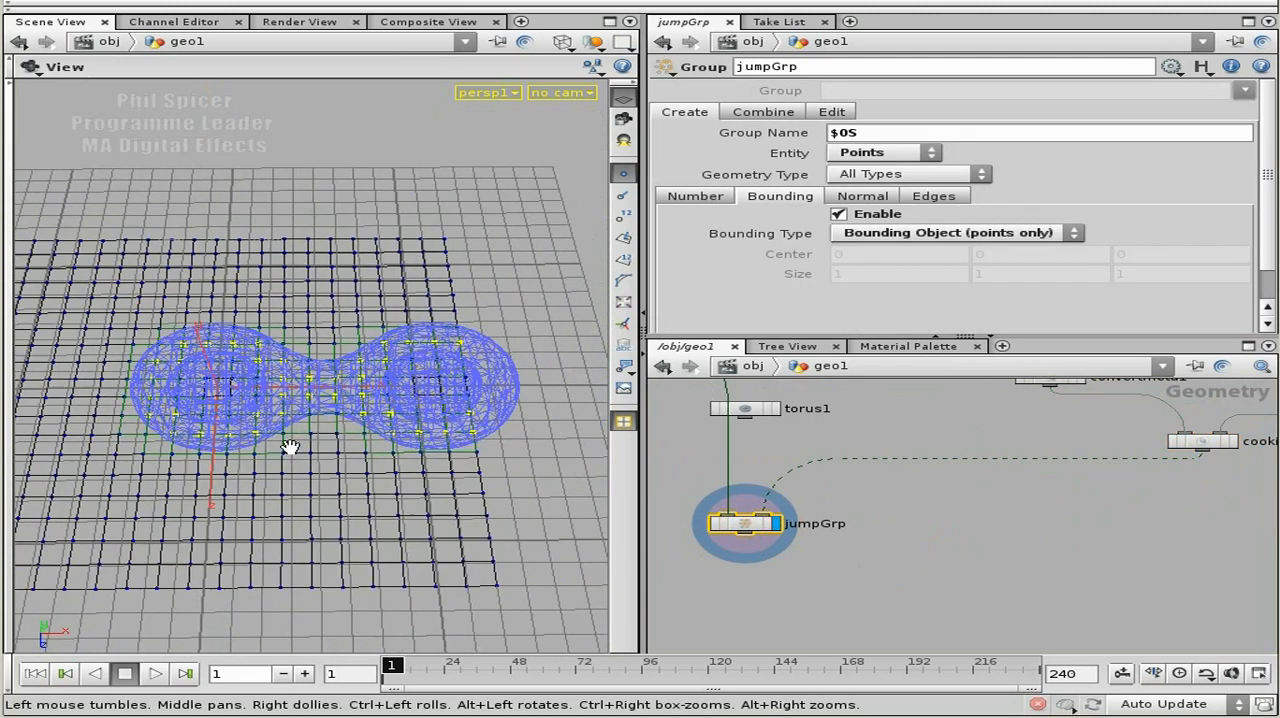
pyautogui.moveTo(957, 437); pyautogui.dragTo(996, 461, button='middle')
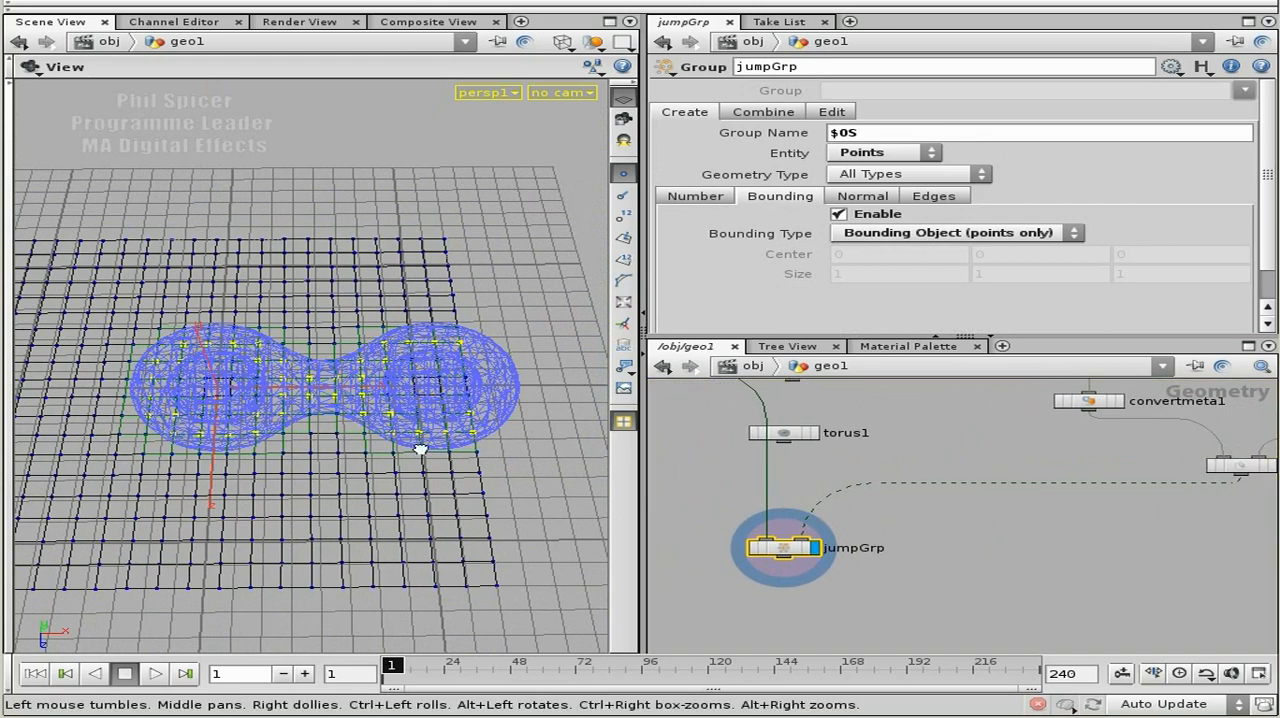
pyautogui.moveTo(420, 446); pyautogui.dragTo(244, 398)
pyautogui.moveTo(244, 398); pyautogui.dragTo(466, 420, button='right')
pyautogui.moveTo(466, 420); pyautogui.dragTo(434, 426)
pyautogui.moveTo(434, 426); pyautogui.dragTo(375, 430, button='right')
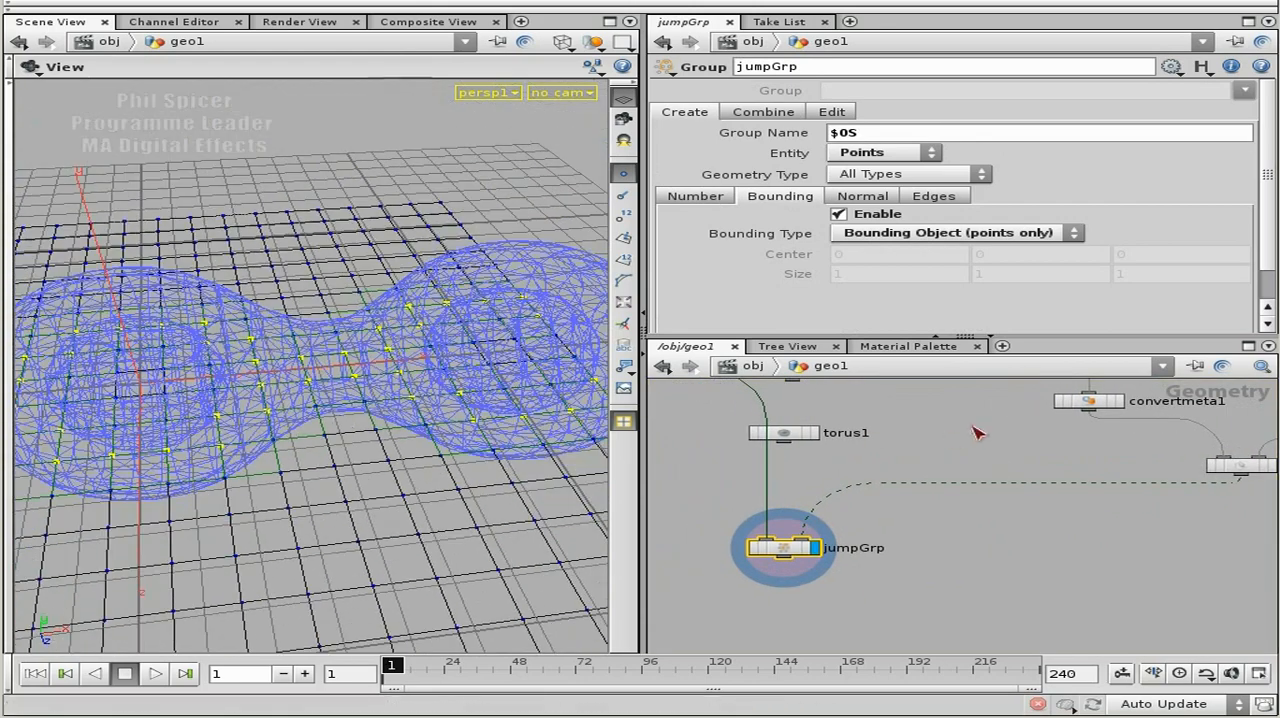
# Move the metaball1 node up, further away from xform2 and merge2 in the network.
pyautogui.moveTo(1057, 471); pyautogui.dragTo(980, 511, button='middle')
pyautogui.moveTo(1169, 447); pyautogui.dragTo(1137, 471, button='middle')
pyautogui.moveTo(1137, 471); pyautogui.dragTo(1168, 450, button='right')
pyautogui.moveTo(1168, 450); pyautogui.dragTo(1080, 506, button='middle')
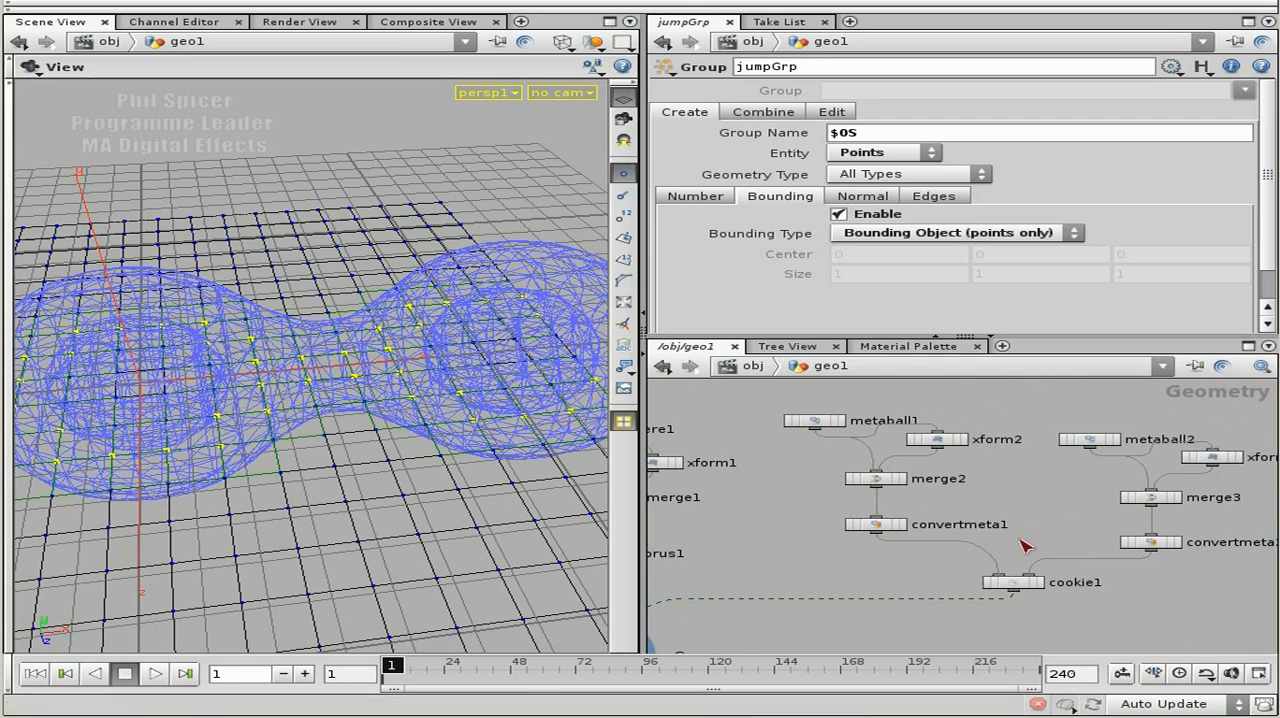
pyautogui.moveTo(1076, 494); pyautogui.dragTo(1052, 523, button='middle')
pyautogui.moveTo(802, 449); pyautogui.dragTo(815, 418)
pyautogui.scroll(-5, 250, 466)
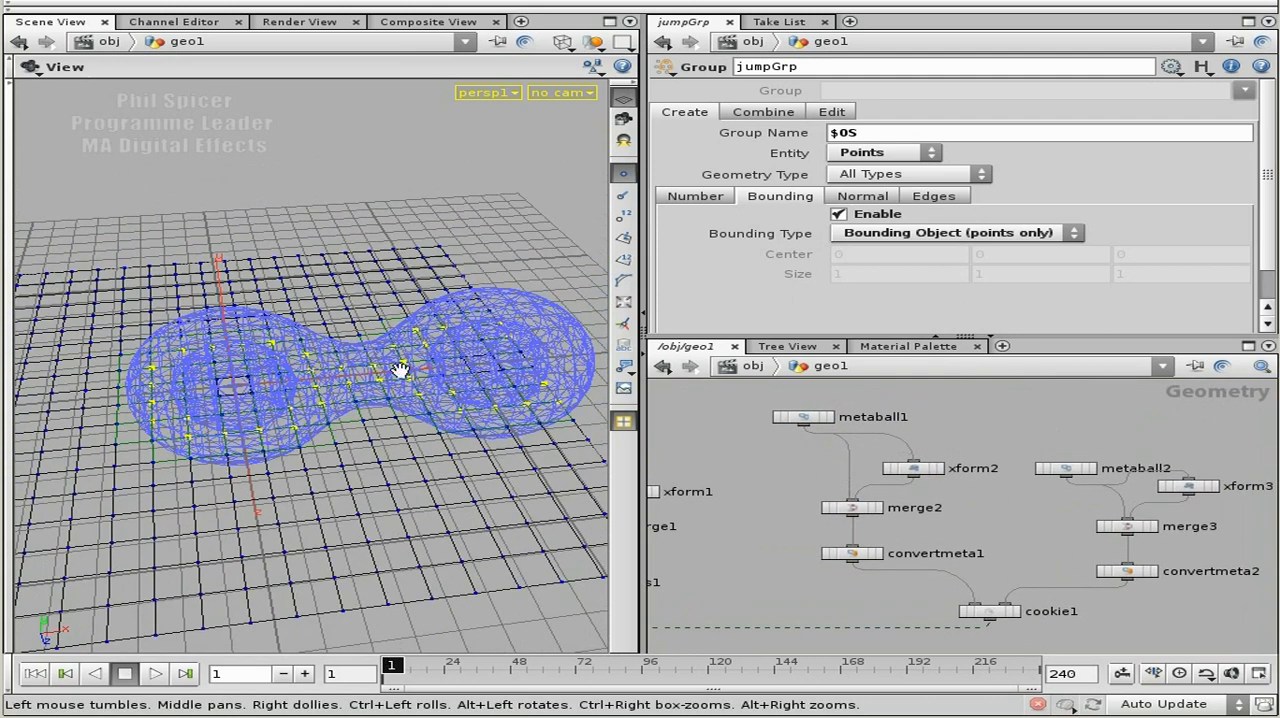
# Copy the X translate parameter of xform2 and paste it as a relative reference into xform3's X translate.
pyautogui.click(914, 472)
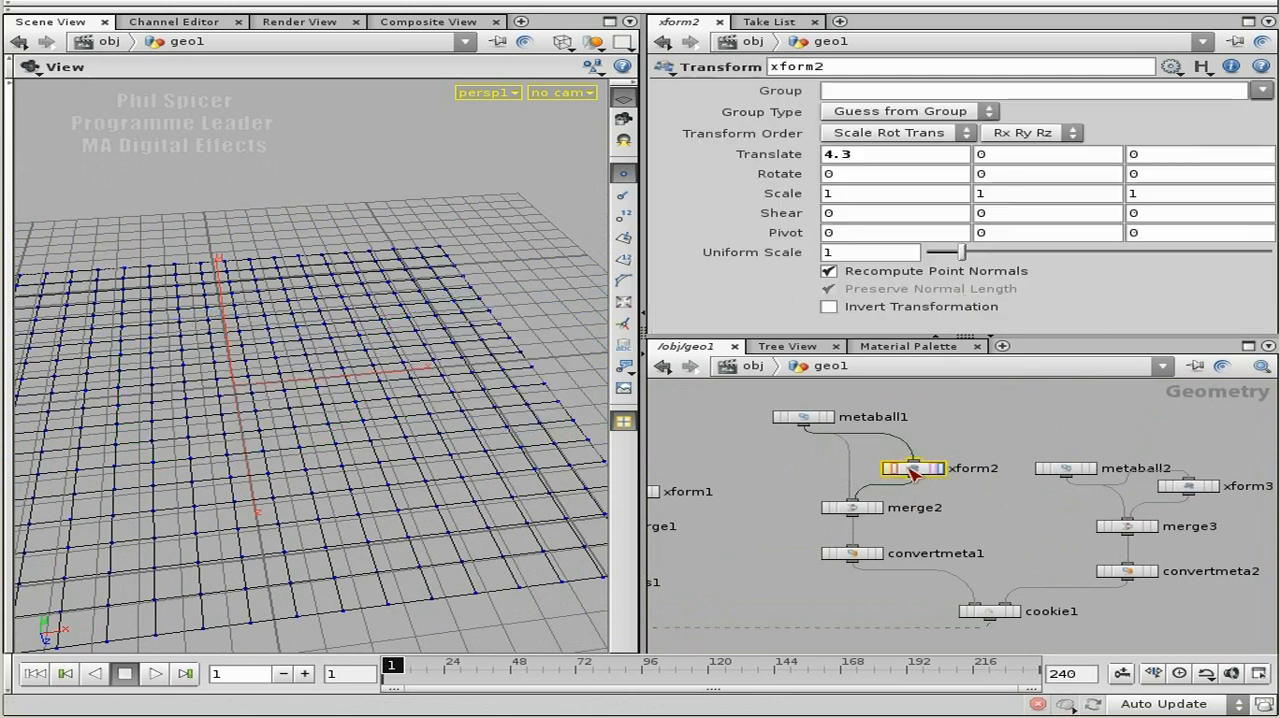
pyautogui.rightClick(866, 157)
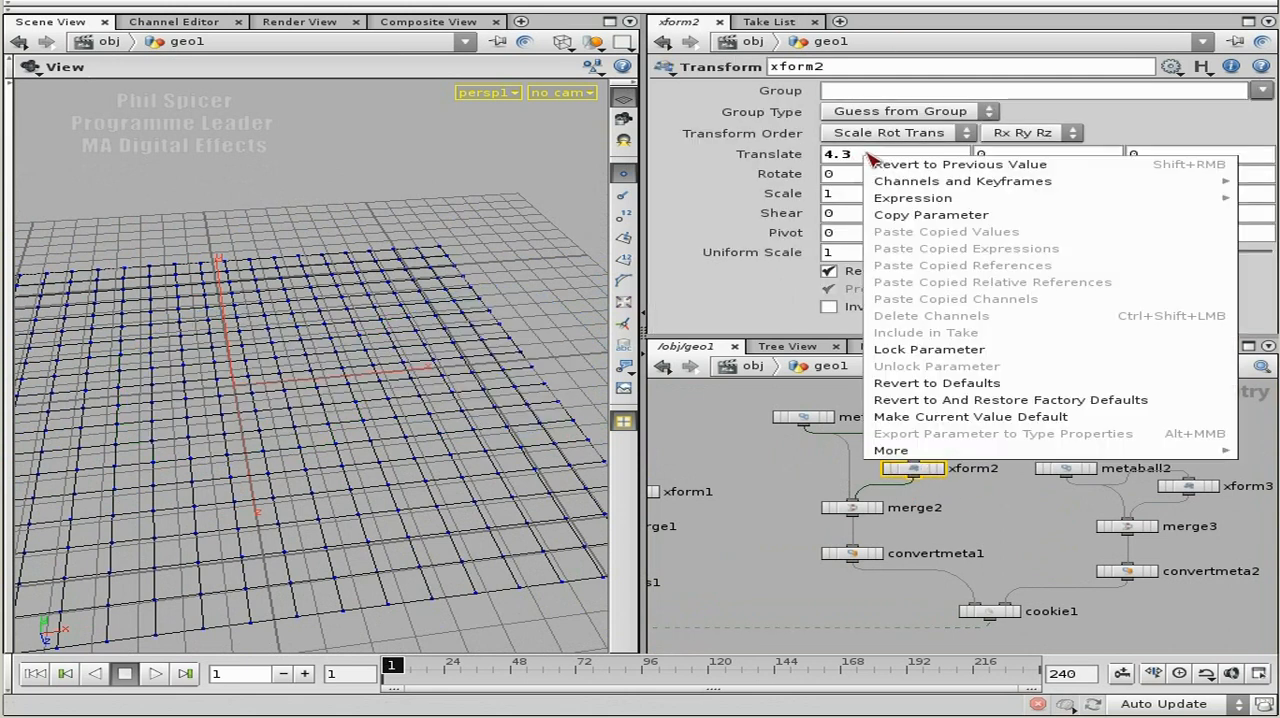
pyautogui.click(926, 216)
pyautogui.click(1188, 486)
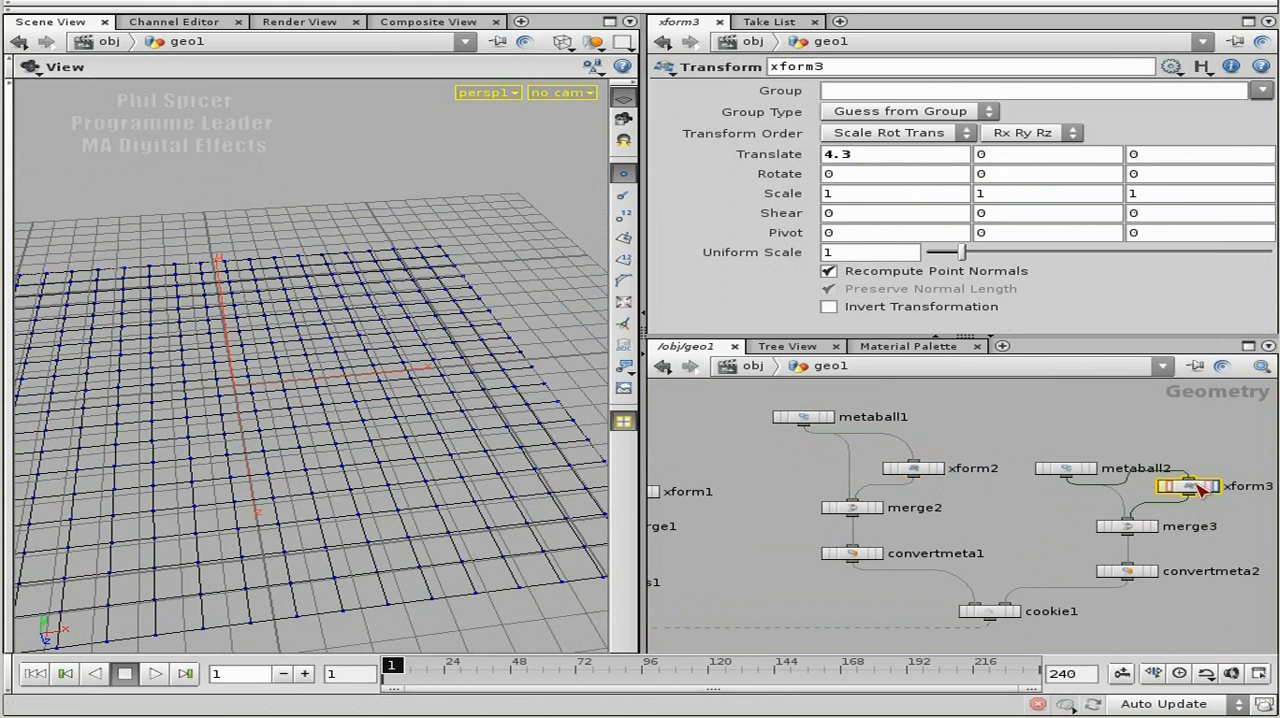
pyautogui.rightClick(855, 160)
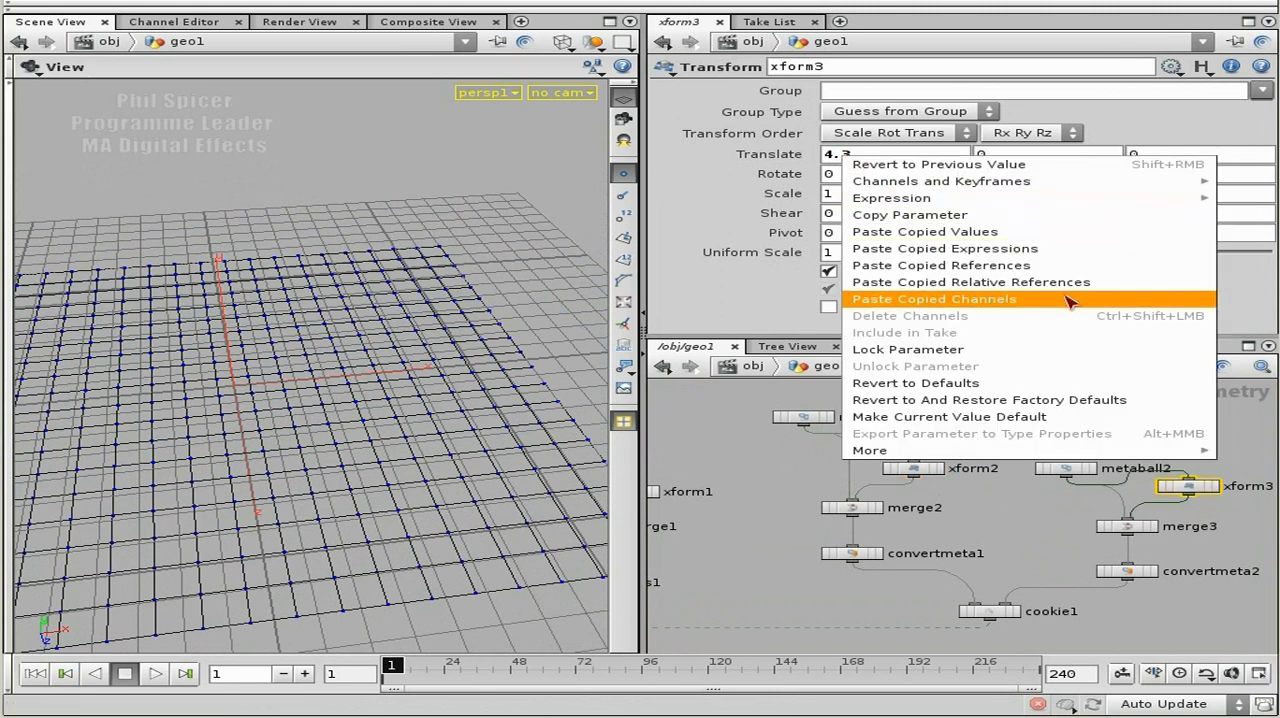
pyautogui.click(982, 284)
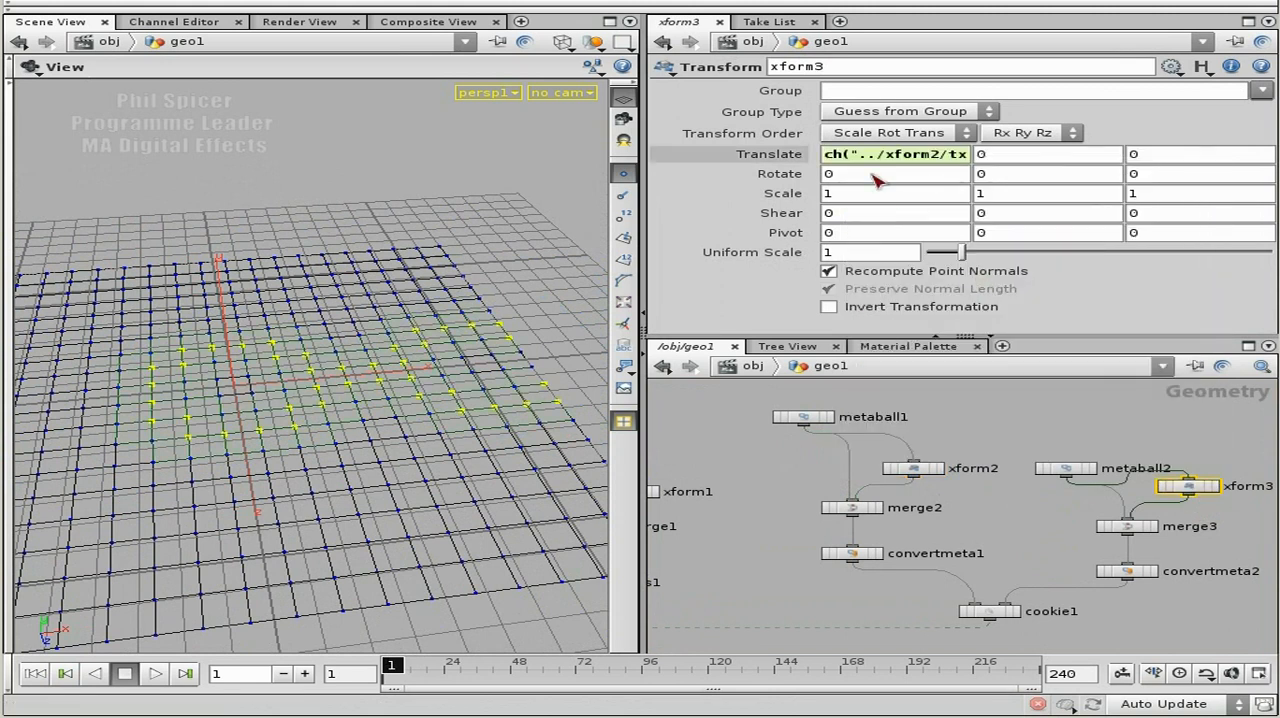
# Set the X translate of xform2 to 3.9.
pyautogui.click(930, 469)
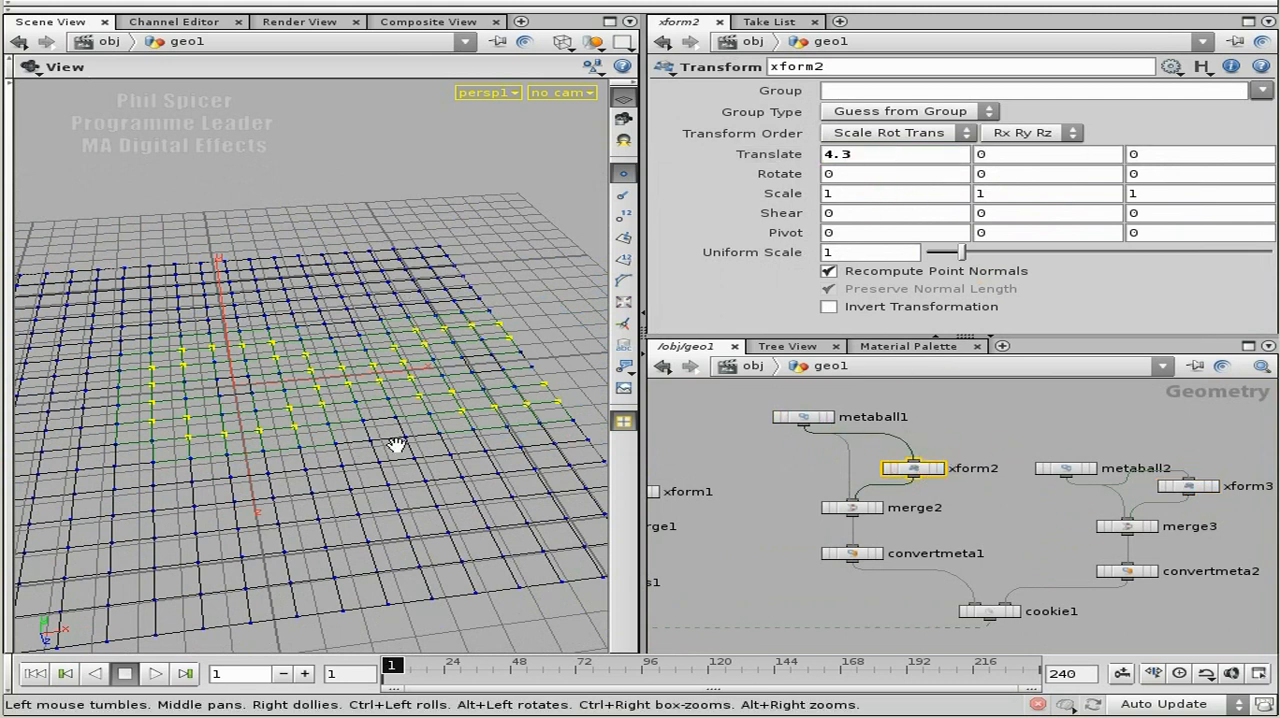
pyautogui.moveTo(330, 400); pyautogui.dragTo(361, 423)
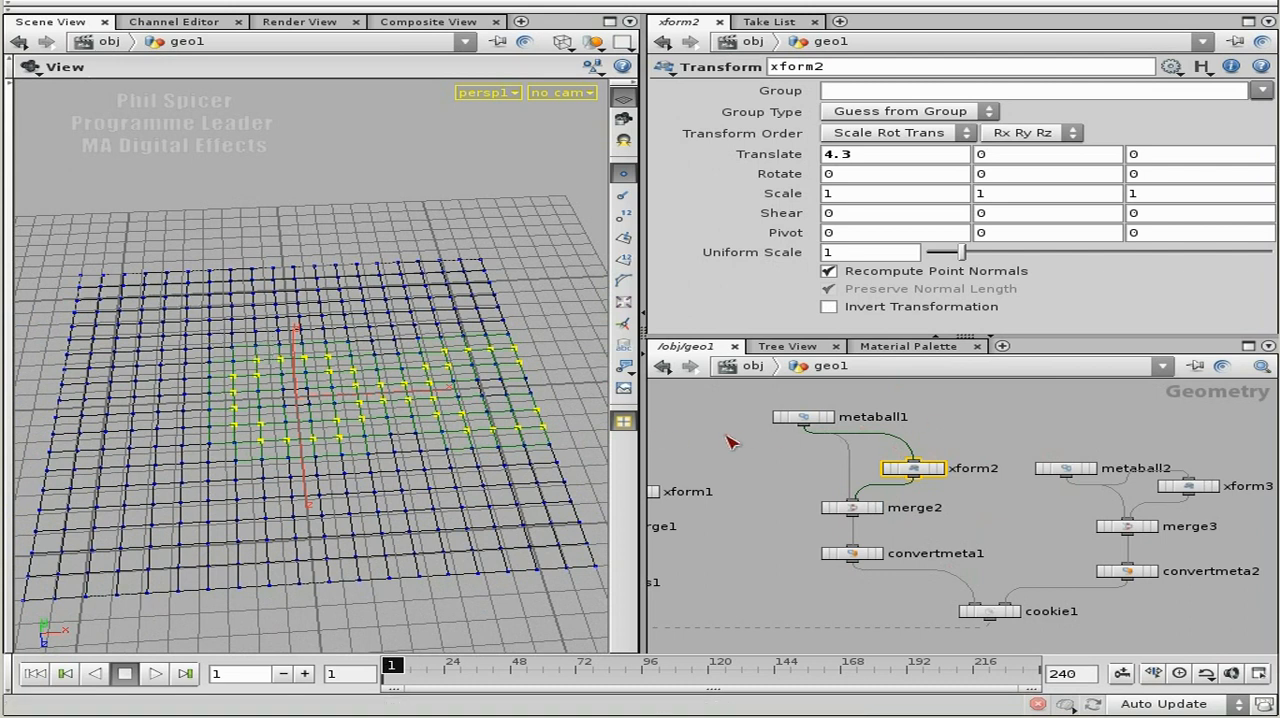
pyautogui.moveTo(842, 153); pyautogui.dragTo(790, 153, button='middle')
# Go back to the jumpGrp area of the network and shift the torus1 node slightly closer to jumpGrp.
pyautogui.moveTo(973, 607); pyautogui.dragTo(1025, 465, button='middle')
pyautogui.moveTo(865, 545); pyautogui.dragTo(1041, 533, button='middle')
pyautogui.moveTo(860, 510); pyautogui.dragTo(960, 523, button='middle')
pyautogui.moveTo(843, 491); pyautogui.dragTo(905, 570, button='right')
pyautogui.click(968, 596)
pyautogui.moveTo(967, 592); pyautogui.dragTo(908, 579)
pyautogui.moveTo(1112, 537); pyautogui.dragTo(983, 561, button='middle')
pyautogui.moveTo(1085, 556); pyautogui.dragTo(1012, 542, button='right')
pyautogui.moveTo(1118, 511); pyautogui.dragTo(1037, 527, button='middle')
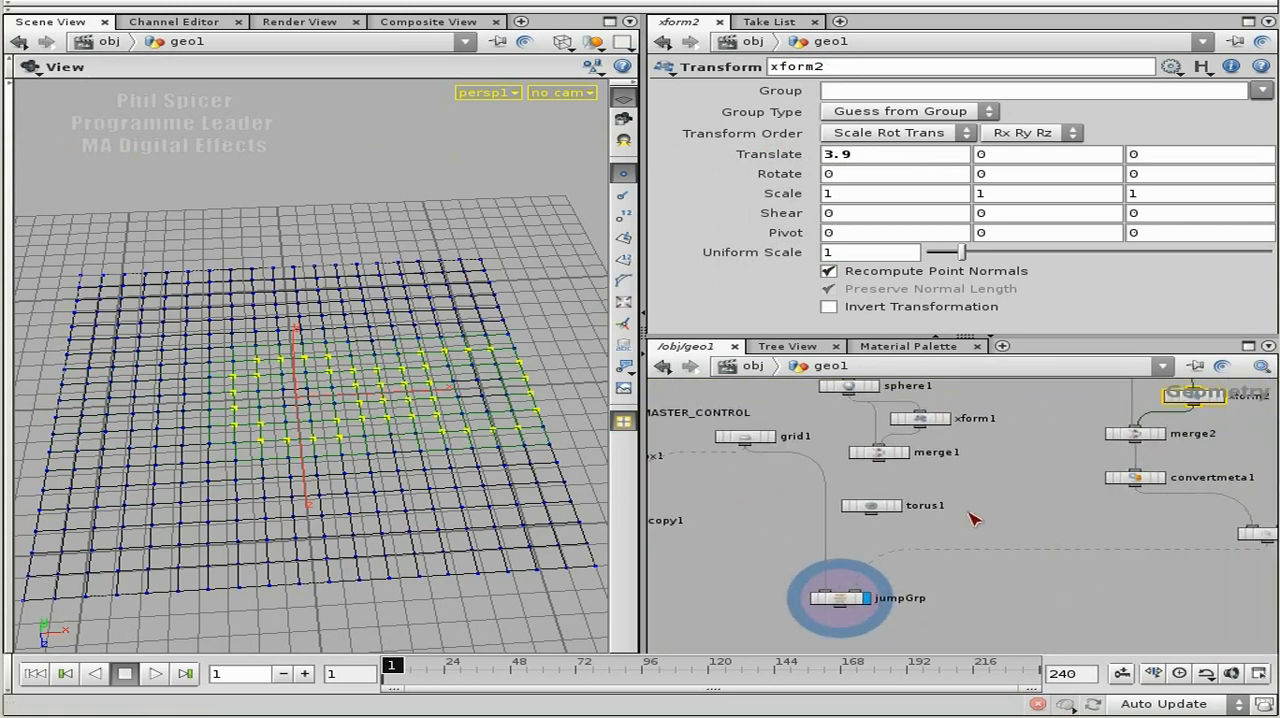
pyautogui.moveTo(884, 508)
pyautogui.mouseDown()
pyautogui.moveTo(1001, 508)
pyautogui.moveTo(914, 524)
pyautogui.moveTo(880, 513)
pyautogui.mouseUp()
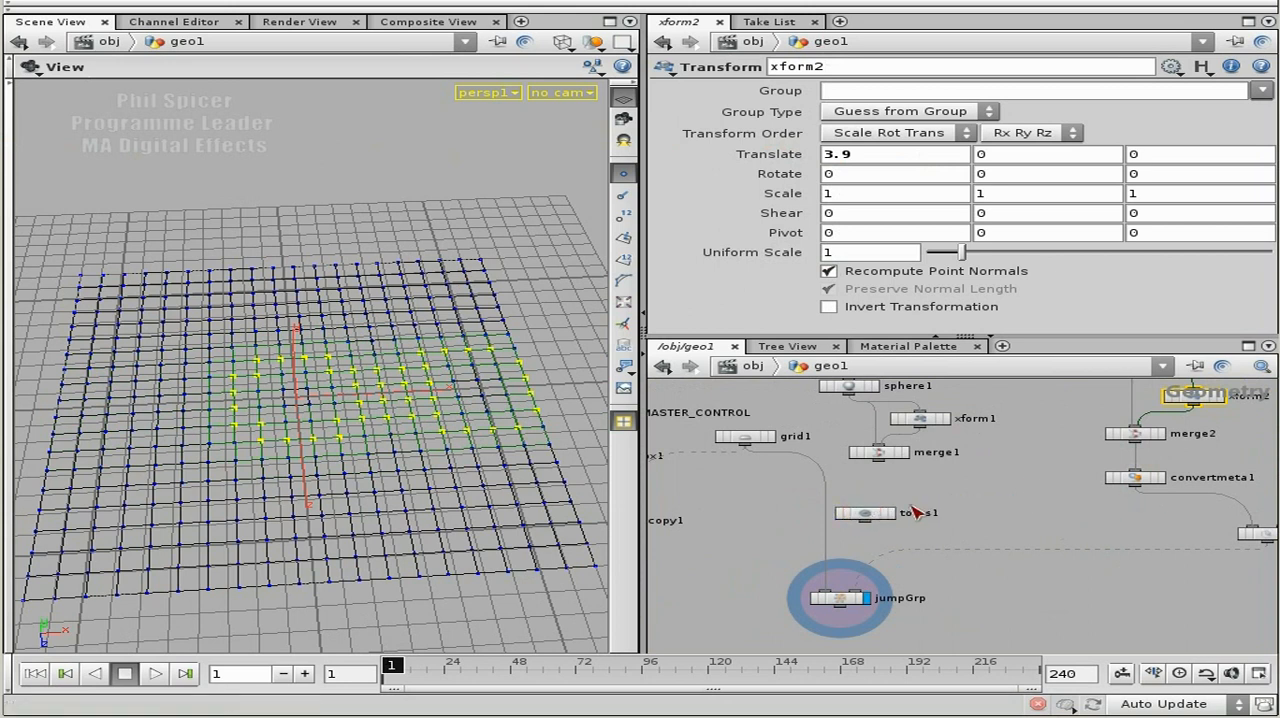
# Move the sphere1, xform1 and merge1 nodes together to beside torus1, then clear the selection.
pyautogui.moveTo(968, 495); pyautogui.dragTo(966, 528, button='middle')
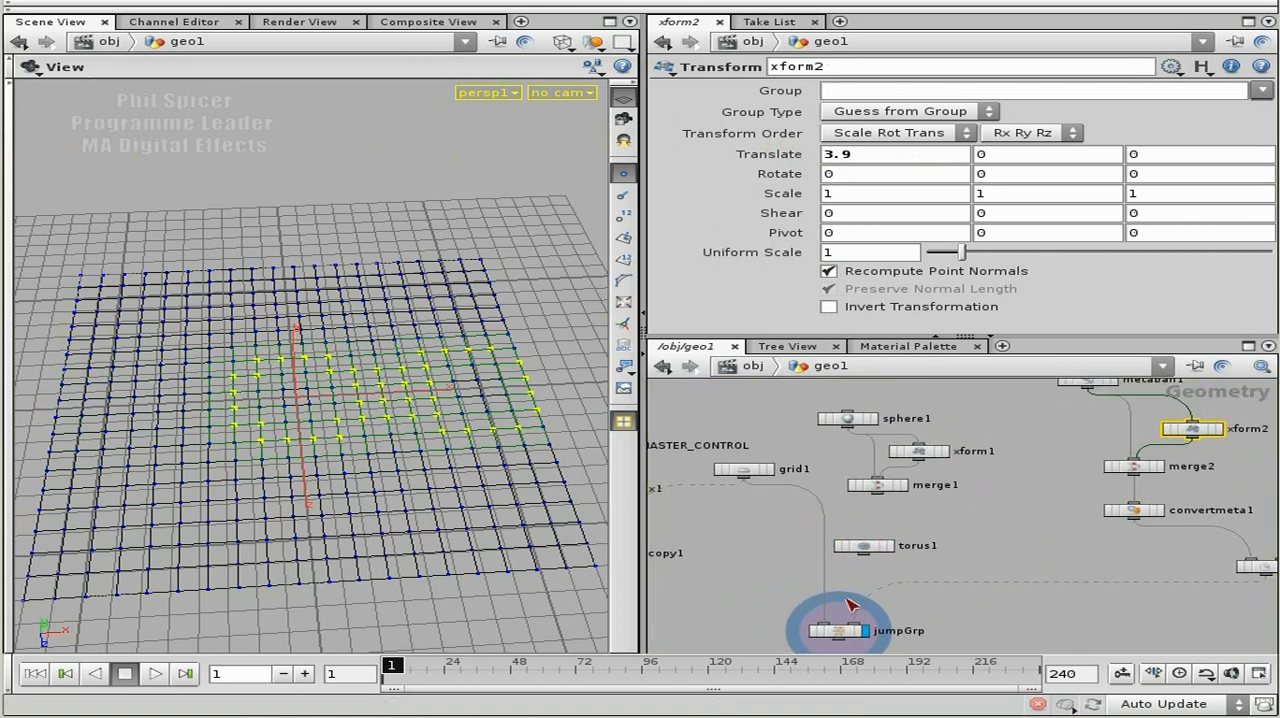
pyautogui.moveTo(963, 608); pyautogui.dragTo(932, 556, button='middle')
pyautogui.moveTo(977, 460); pyautogui.dragTo(977, 504, button='middle')
pyautogui.moveTo(925, 408); pyautogui.dragTo(914, 514)
pyautogui.moveTo(980, 622); pyautogui.dragTo(988, 600)
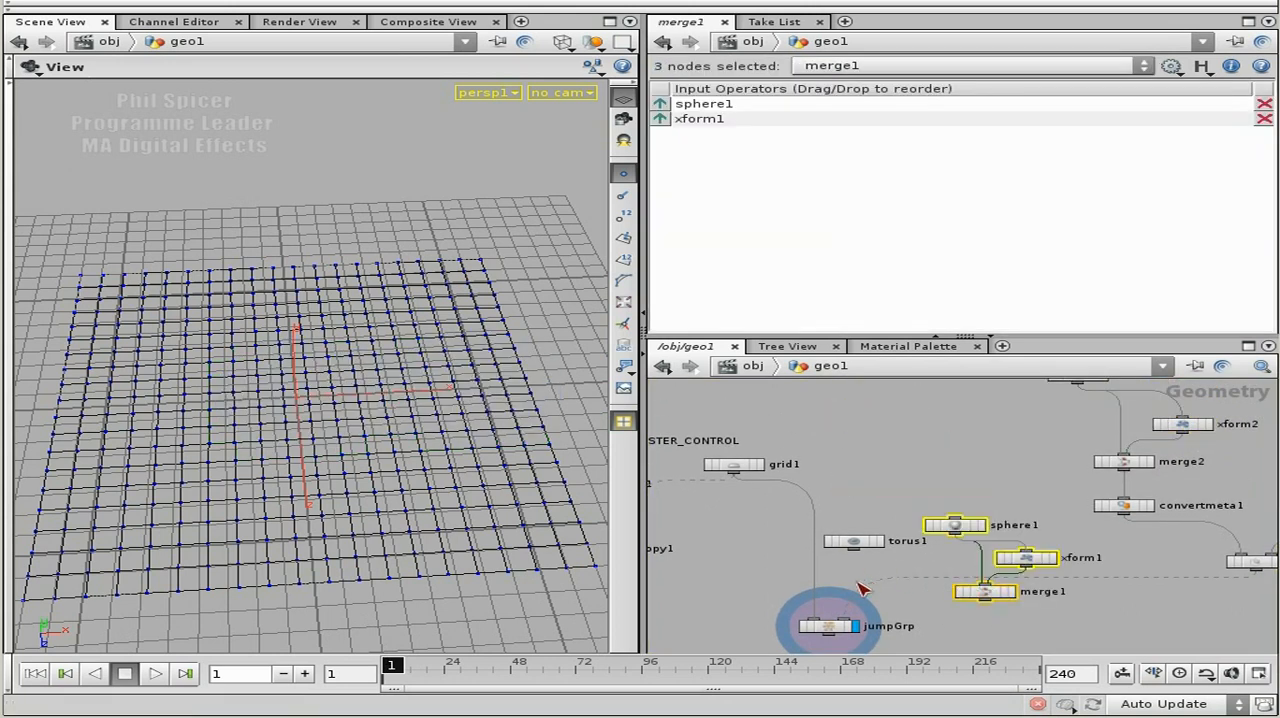
pyautogui.moveTo(862, 585); pyautogui.dragTo(859, 530, button='middle')
pyautogui.scroll(3, 958, 540)
pyautogui.click(920, 544)
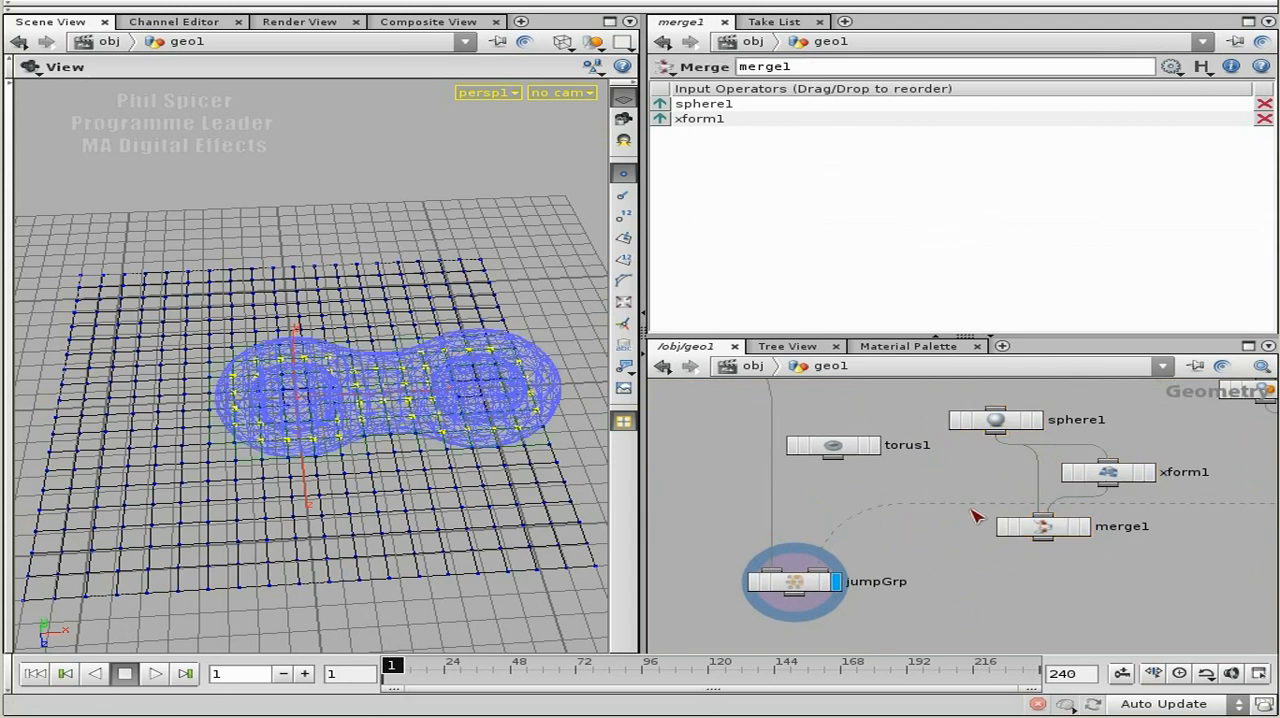
# Connect torus1 as an additional input of merge1 and display merge1.
pyautogui.moveTo(840, 467); pyautogui.dragTo(1042, 514)
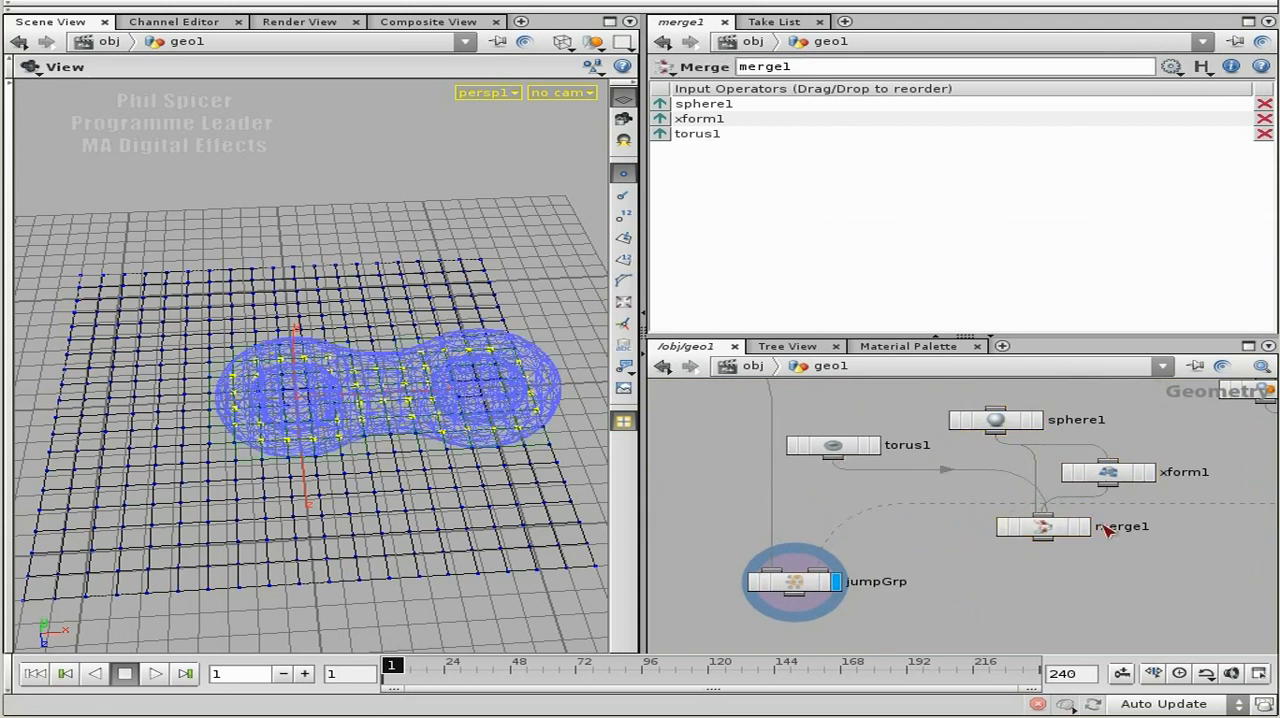
pyautogui.click(1086, 526)
pyautogui.scroll(3, 350, 420)
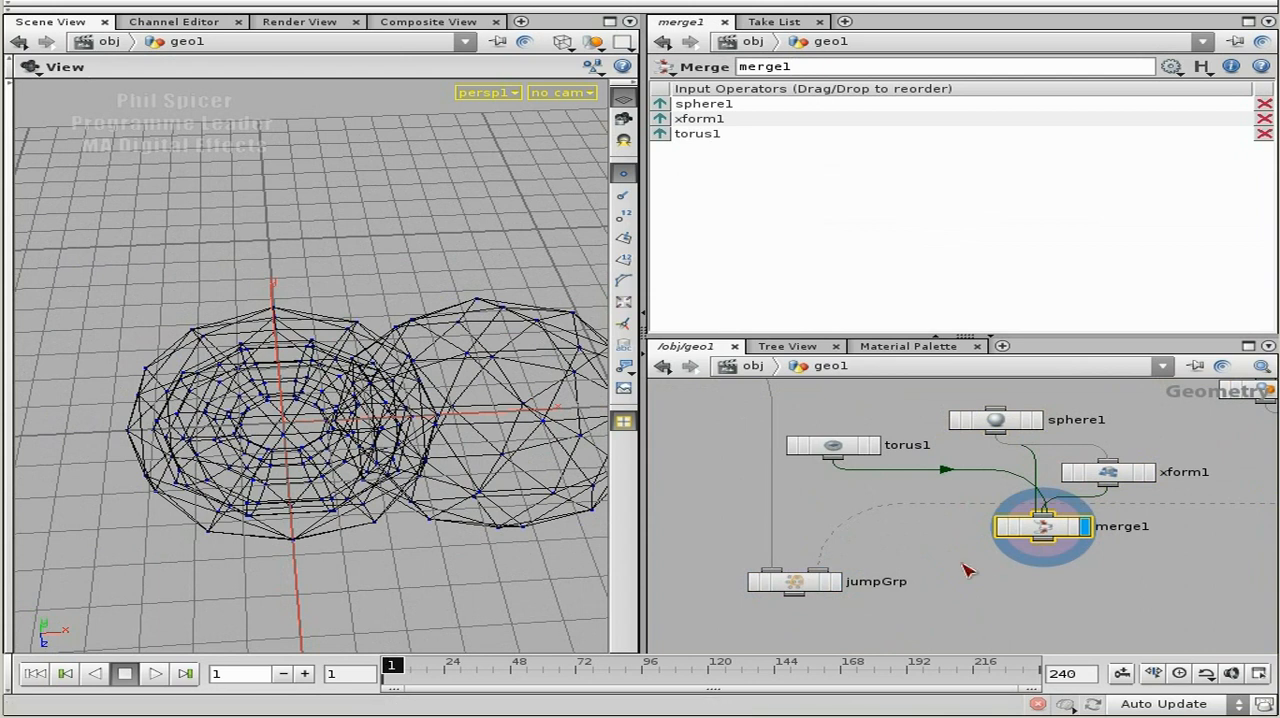
pyautogui.click(858, 500)
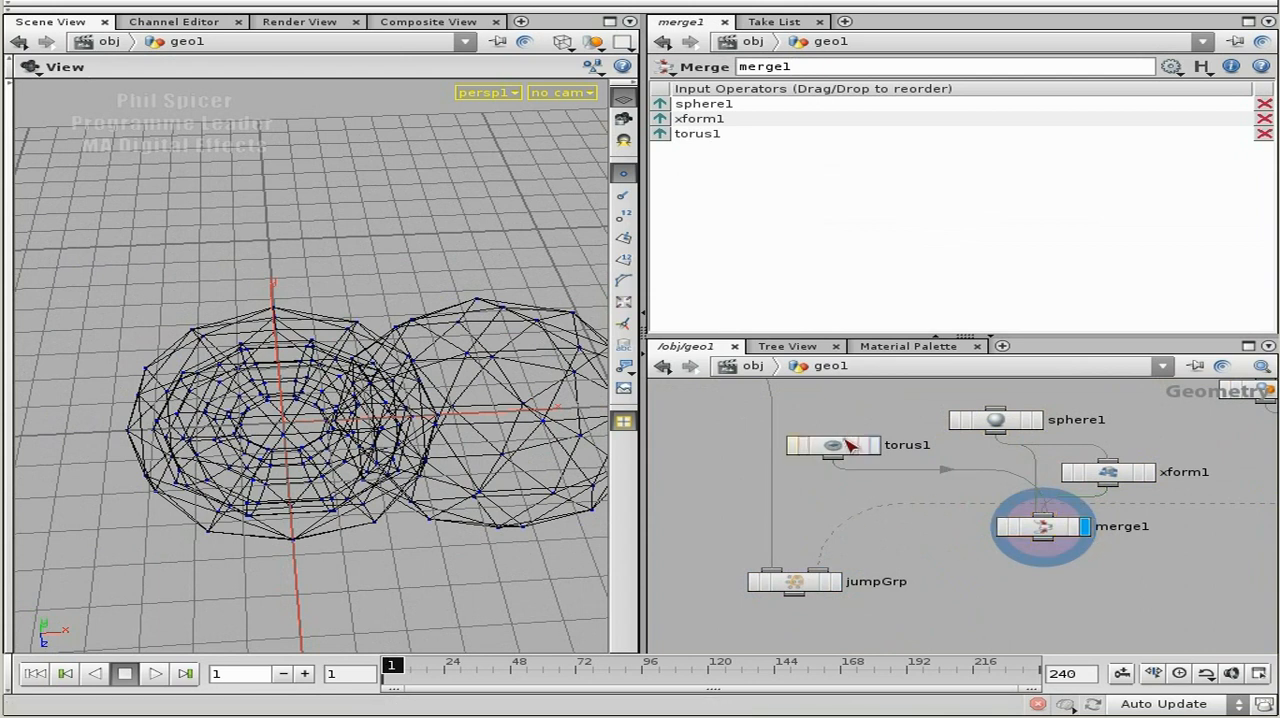
# Move the jumpGrp node further down to make room beneath torus1 and merge1.
pyautogui.moveTo(938, 563); pyautogui.dragTo(938, 505, button='middle')
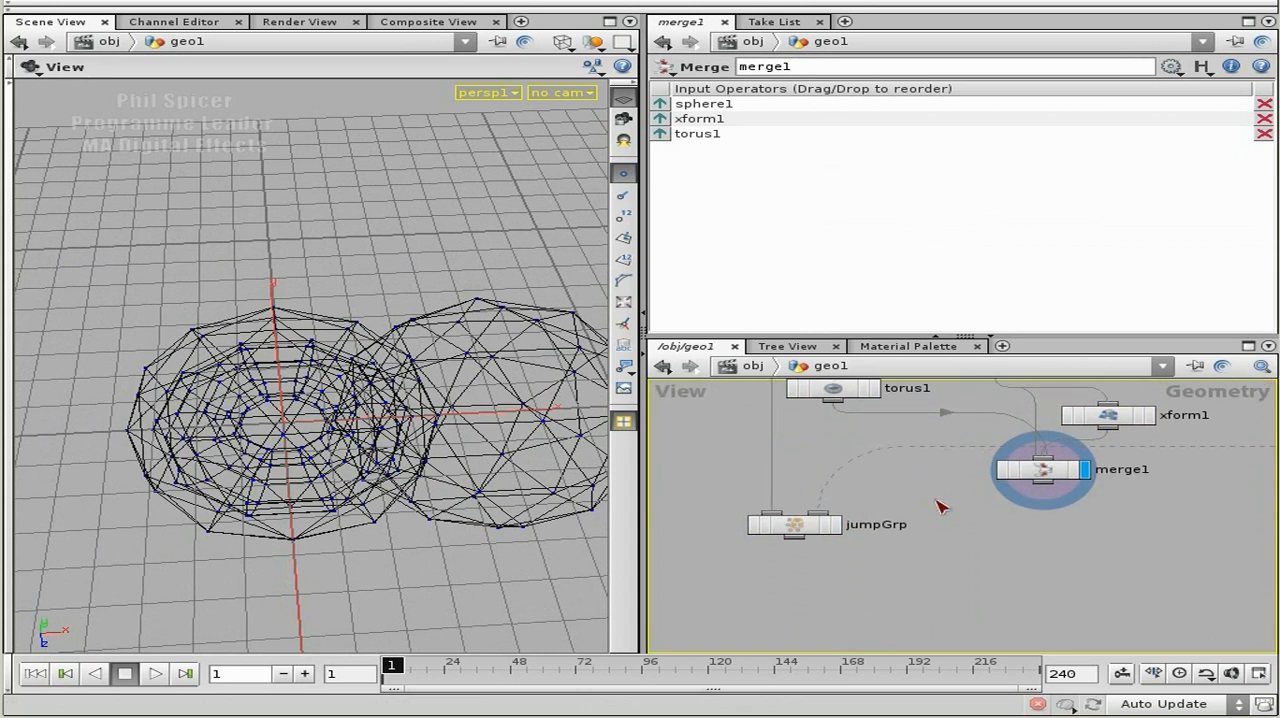
pyautogui.moveTo(811, 521); pyautogui.dragTo(803, 558)
pyautogui.moveTo(986, 537); pyautogui.dragTo(969, 549, button='middle')
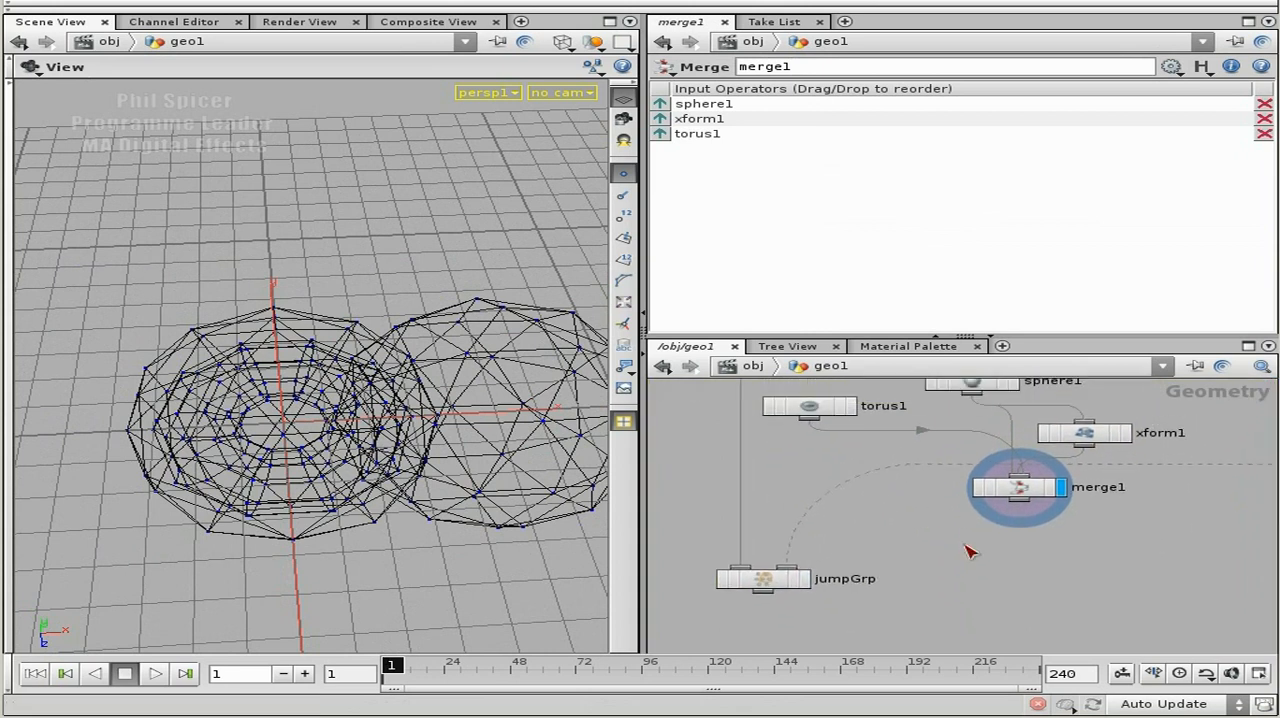
# Add a ForEach node below merge1 and move jumpGrp and foreach1 further down to open up space.
pyautogui.press('Tab')
pyautogui.write('Fo')
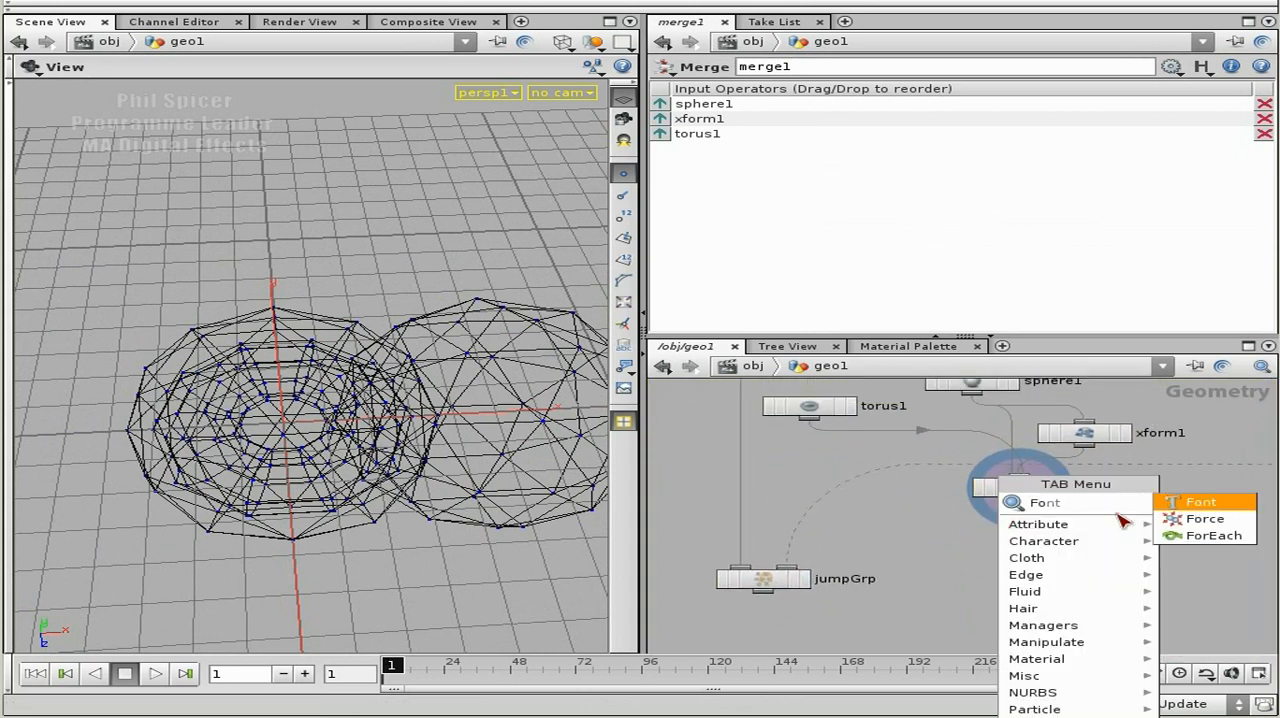
pyautogui.click(1213, 536)
pyautogui.click(1000, 561)
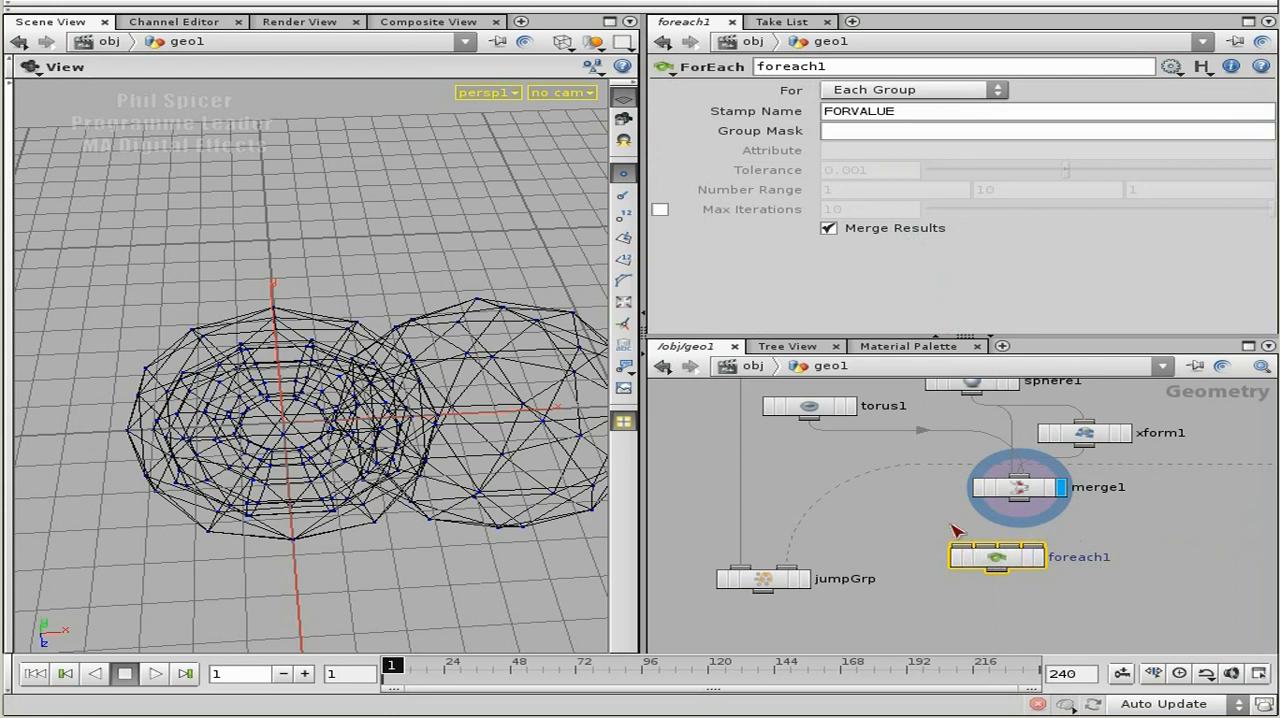
pyautogui.moveTo(775, 585); pyautogui.dragTo(772, 615)
pyautogui.moveTo(1020, 563); pyautogui.dragTo(1052, 587)
pyautogui.moveTo(932, 500); pyautogui.dragTo(938, 531, button='middle')
# Display xform1 and torus1 in turn to check their geometry, and delete the merge1 node.
pyautogui.click(818, 438)
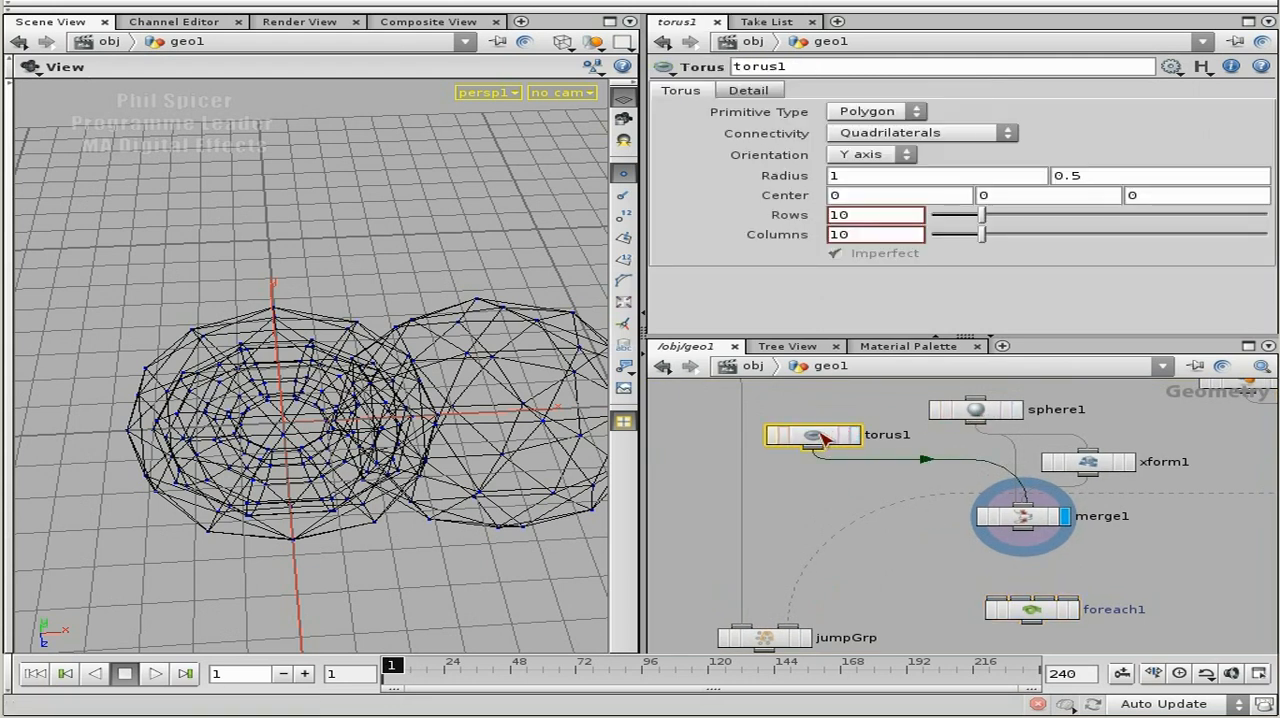
pyautogui.click(1092, 462)
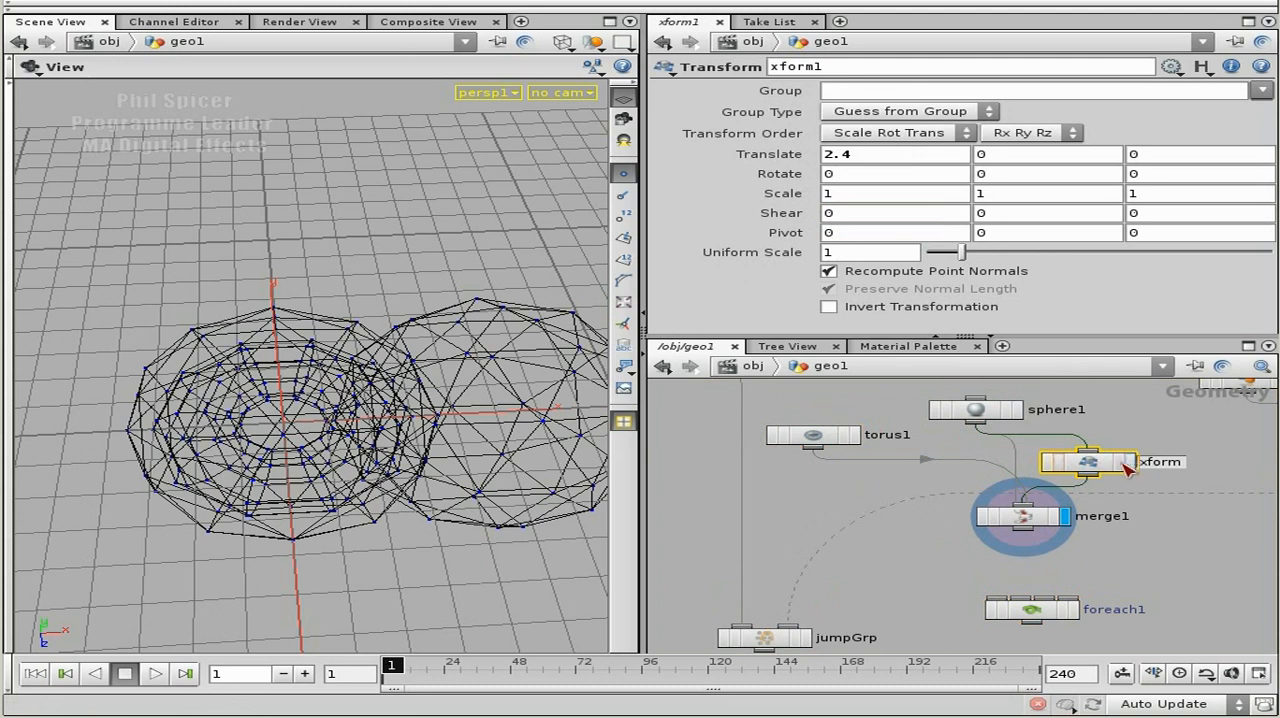
pyautogui.click(1130, 462)
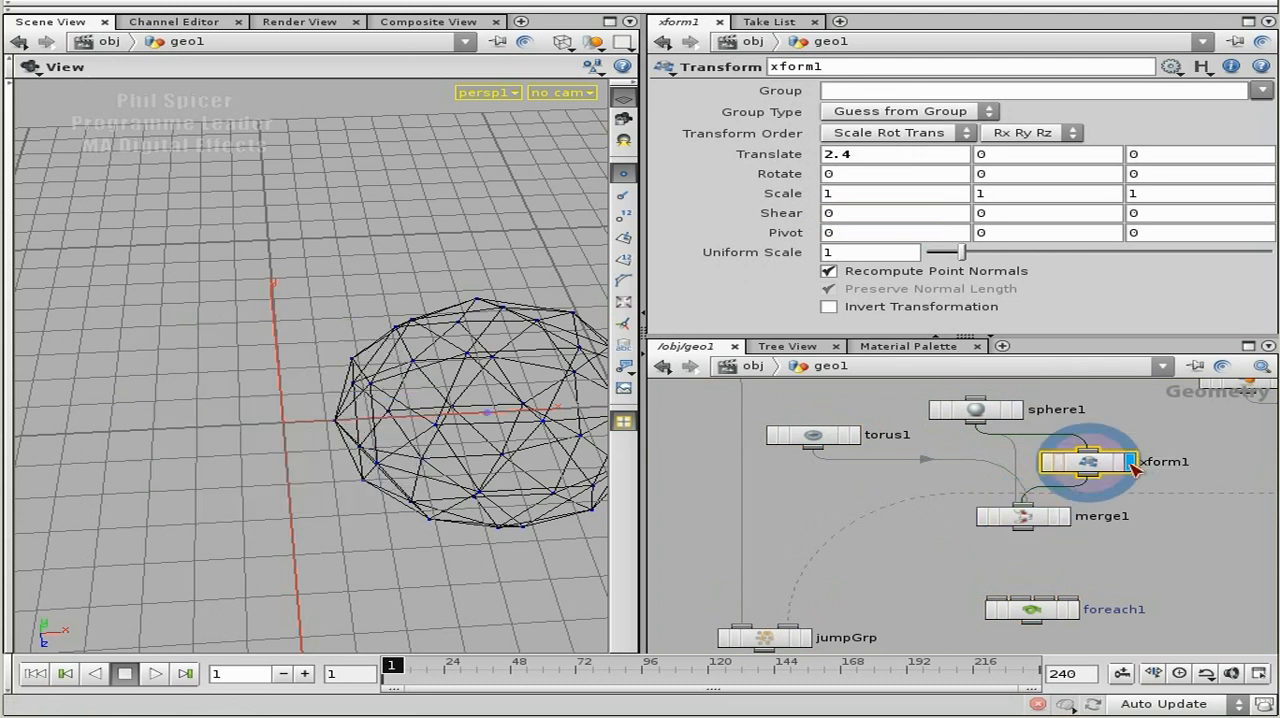
pyautogui.click(855, 434)
pyautogui.click(1040, 518)
pyautogui.press('Delete')
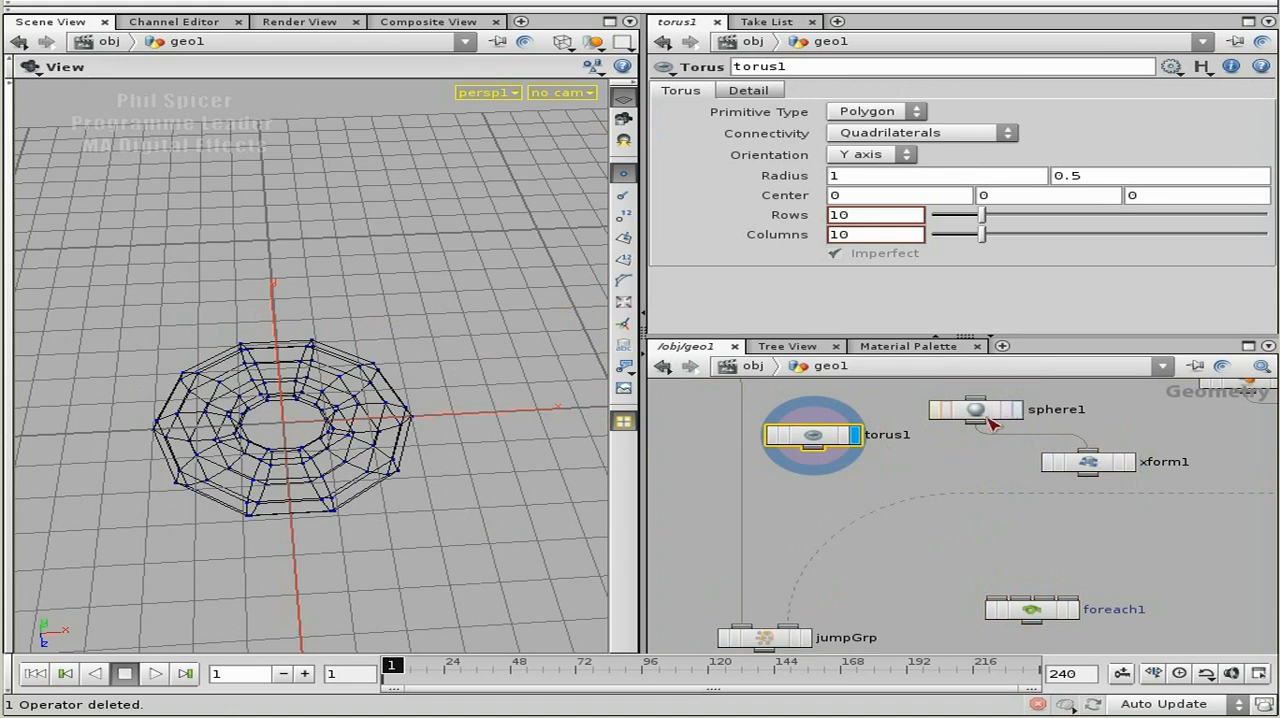
# Move xform1 directly beneath sphere1, and display sphere1, xform1 and torus1 in turn to compare their geometry.
pyautogui.click(1020, 410)
pyautogui.moveTo(1090, 478); pyautogui.dragTo(977, 491)
pyautogui.click(990, 464)
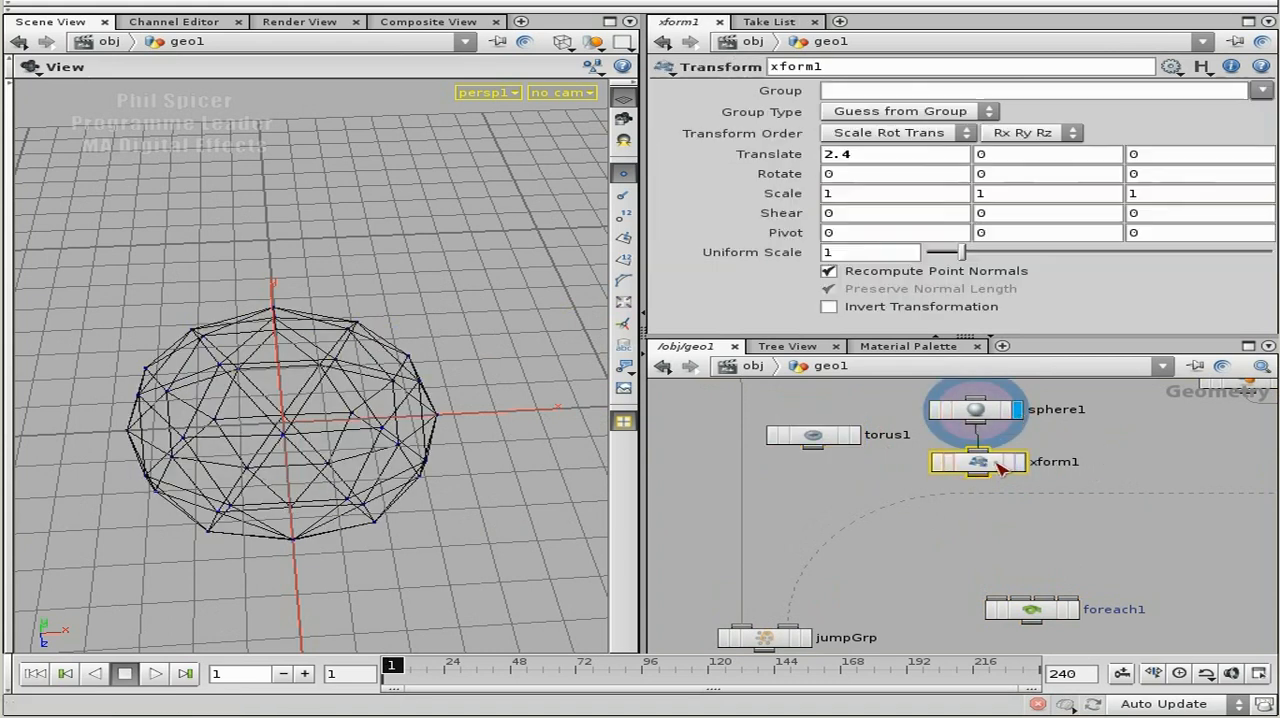
pyautogui.click(1020, 462)
pyautogui.click(855, 435)
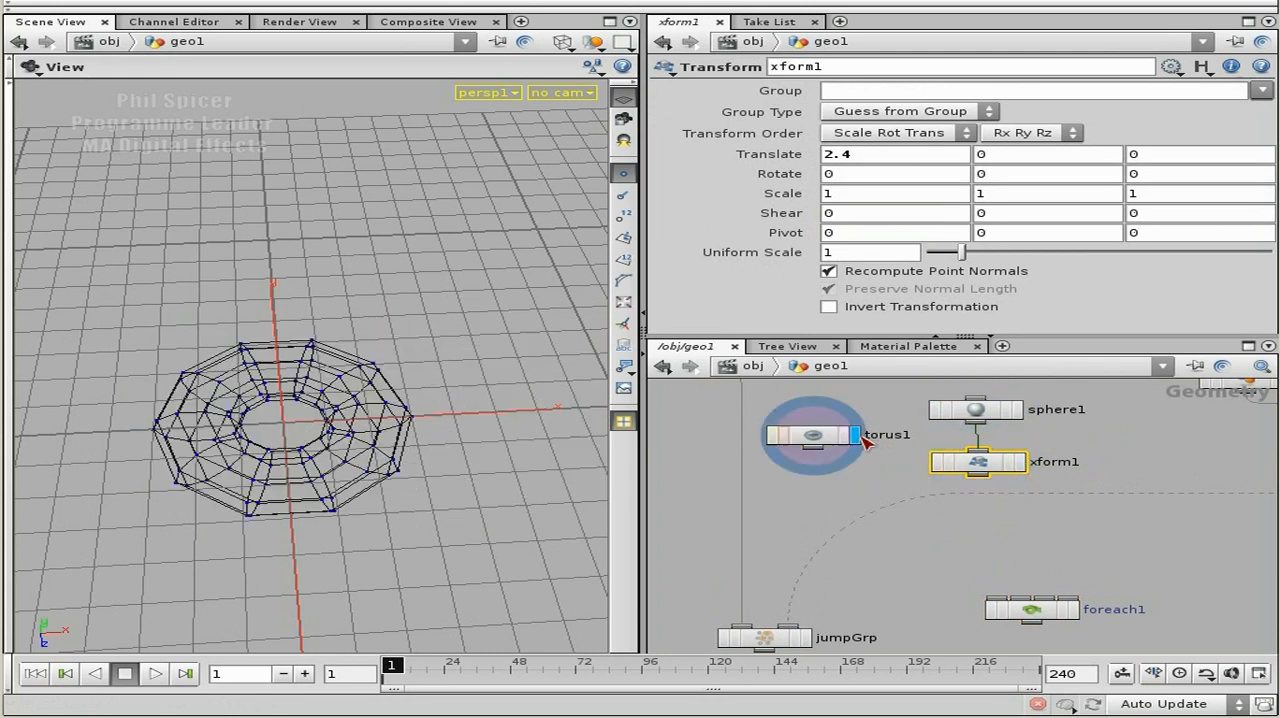
# Reposition foreach1 beside jumpGrp and place torus1 level with xform1, leaving a gap beneath the shapes.
pyautogui.moveTo(1035, 613); pyautogui.dragTo(968, 580)
pyautogui.moveTo(1000, 522); pyautogui.dragTo(1040, 490, button='middle')
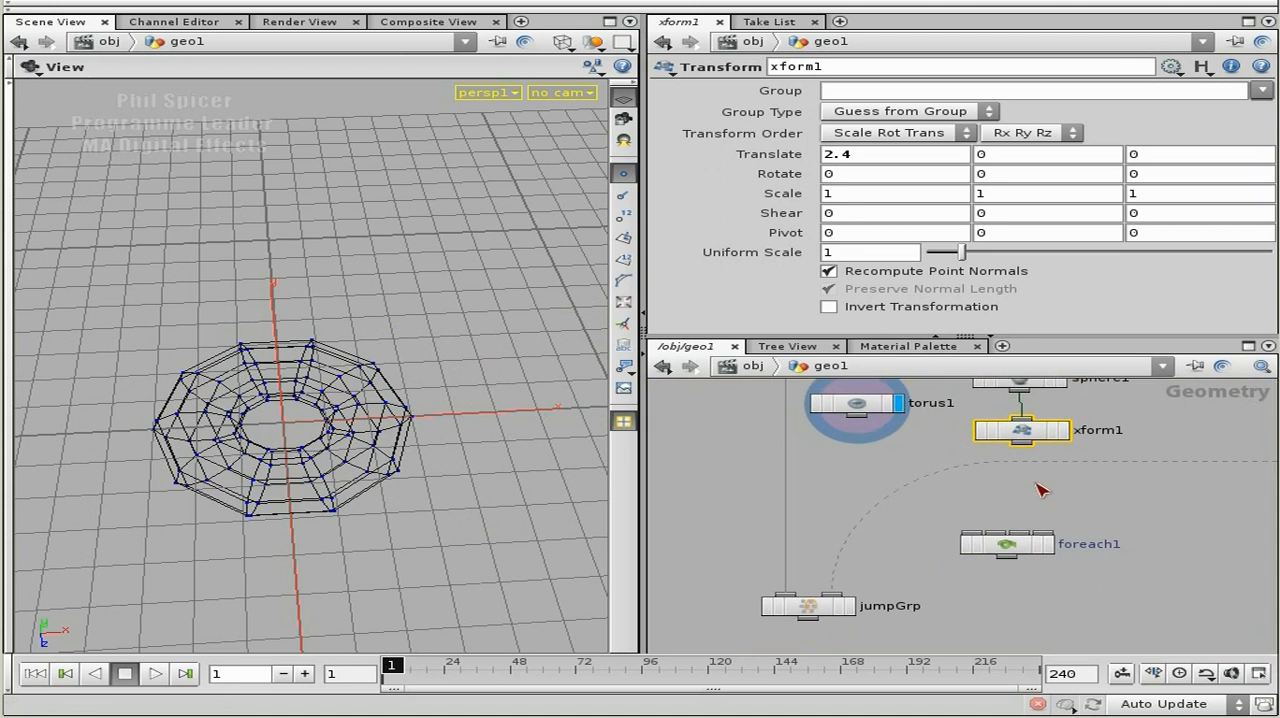
pyautogui.moveTo(1025, 540); pyautogui.dragTo(1008, 580)
pyautogui.moveTo(870, 414); pyautogui.dragTo(892, 444)
pyautogui.press('Tab')
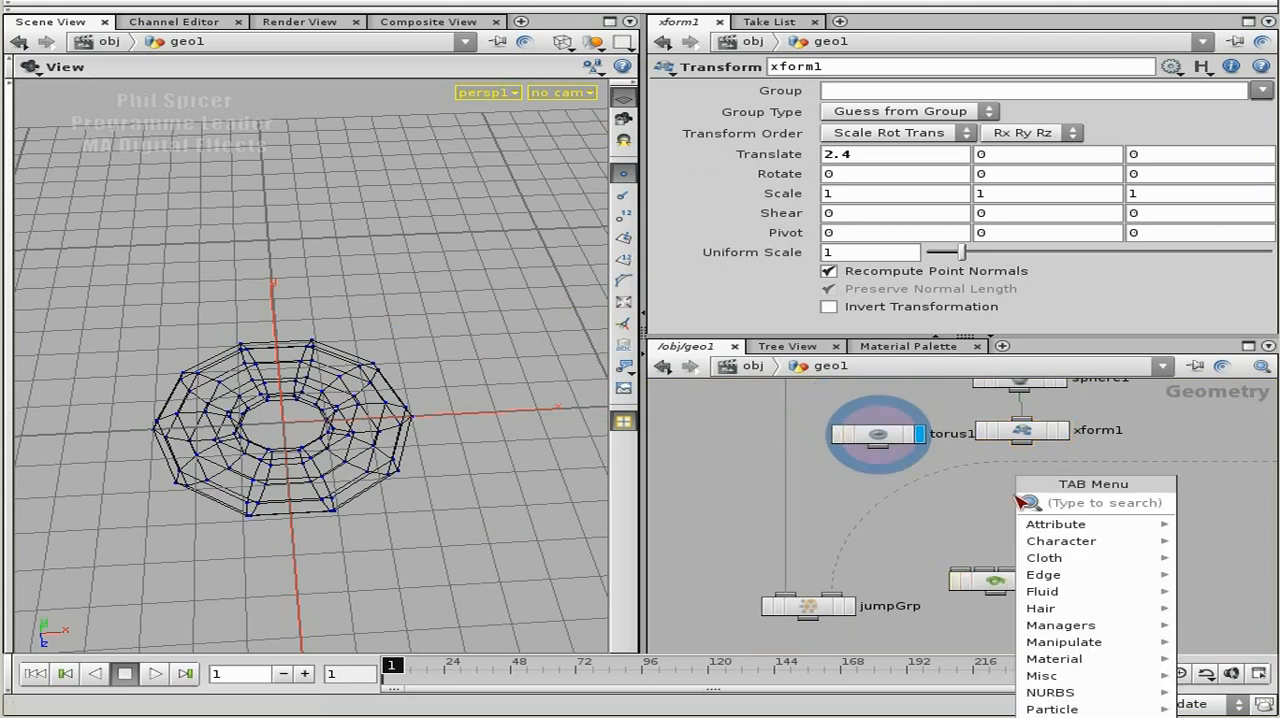
pyautogui.click(970, 515)
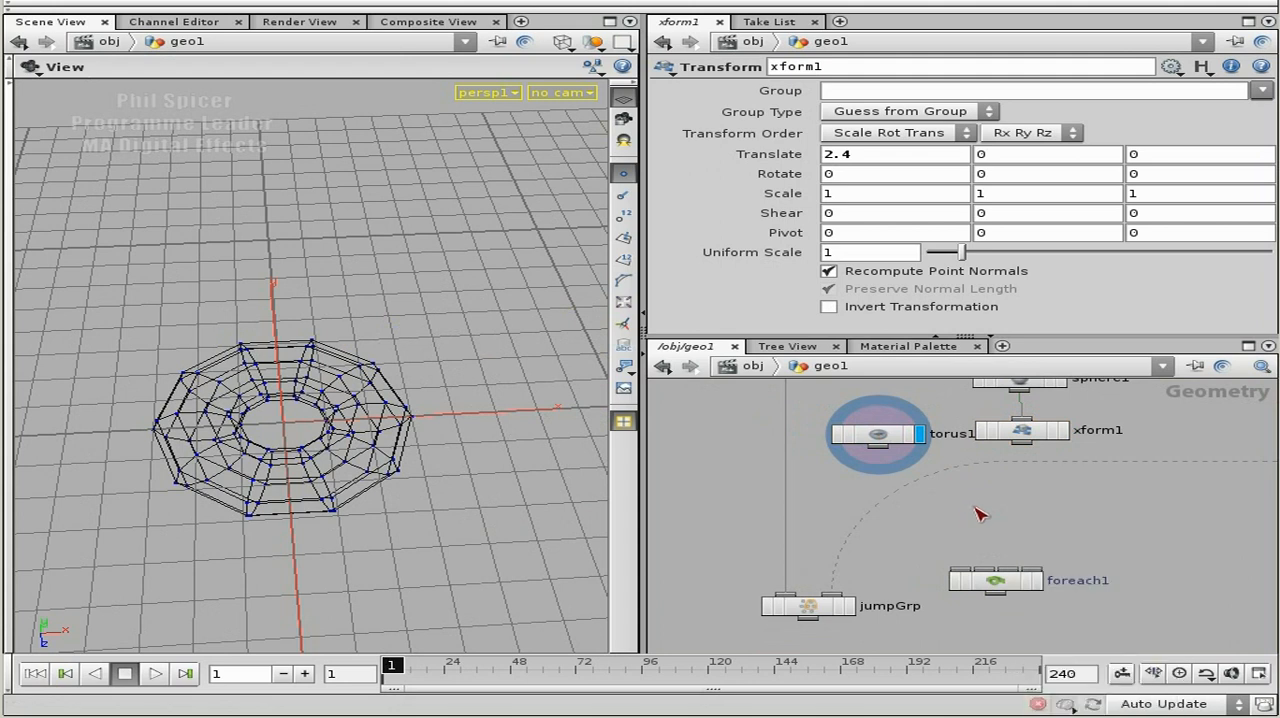
# Add a Merge node below torus1 and xform1 and connect both nodes into it.
pyautogui.press('Tab')
pyautogui.write('merge')
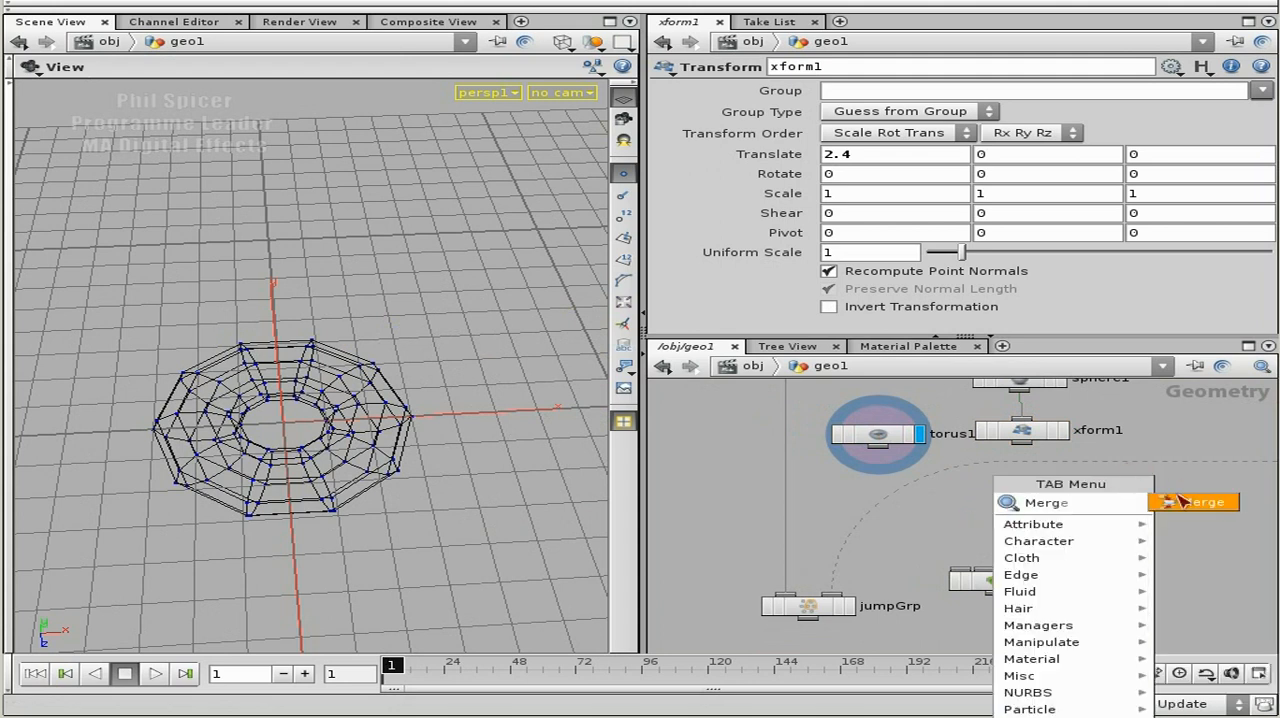
pyautogui.press('Return')
pyautogui.click(997, 510)
pyautogui.moveTo(830, 405); pyautogui.dragTo(1090, 478)
pyautogui.moveTo(878, 447); pyautogui.dragTo(1037, 518)
# Add a Connectivity node wired beneath merge1, moving foreach1 down so the new node sits above it.
pyautogui.moveTo(1083, 518); pyautogui.dragTo(1075, 411, button='middle')
pyautogui.press('Tab')
pyautogui.write('con')
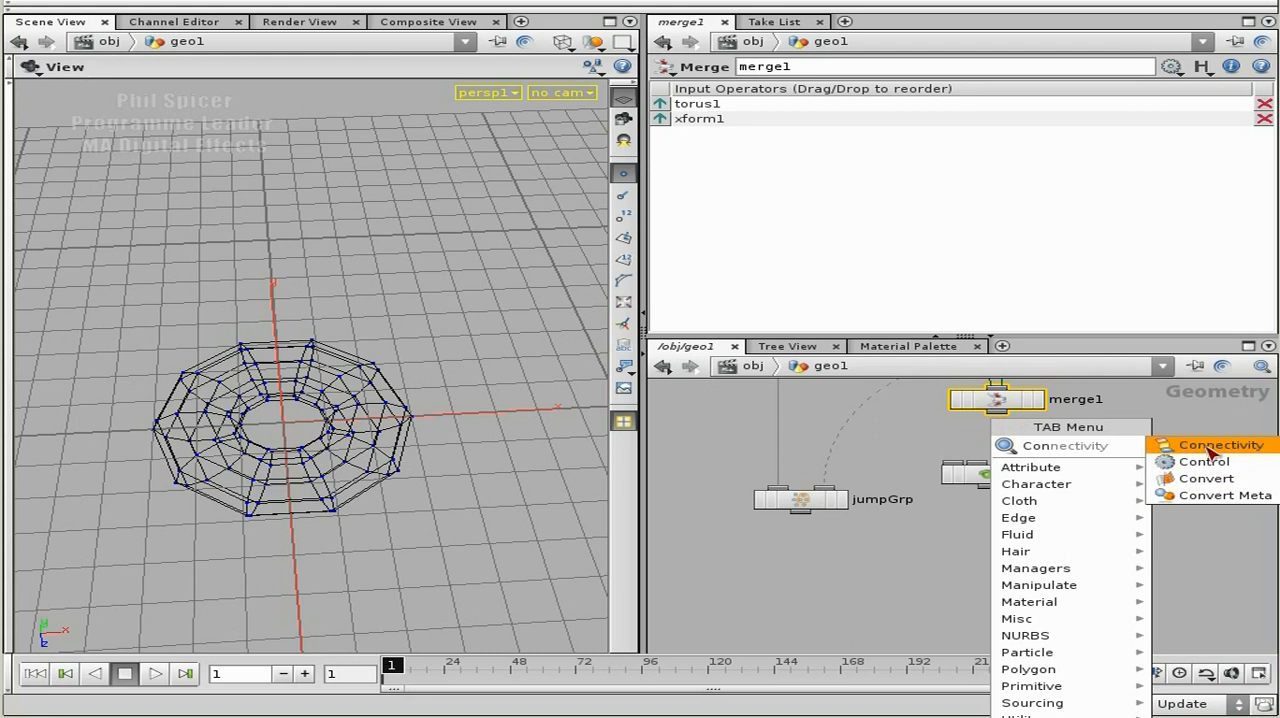
pyautogui.click(1200, 445)
pyautogui.moveTo(995, 478); pyautogui.dragTo(995, 523)
pyautogui.moveTo(1000, 437); pyautogui.dragTo(997, 462)
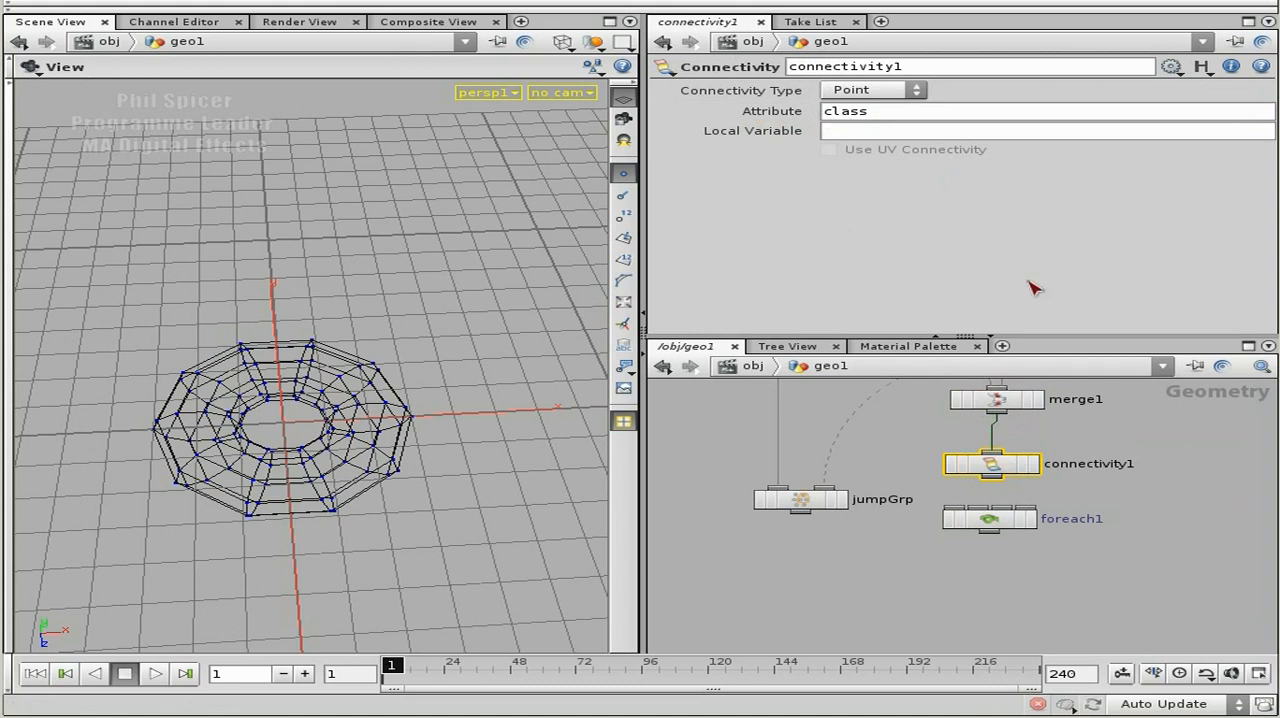
# Display the xform1 node to view the translated sphere on its own.
pyautogui.scroll(3, 1080, 455)
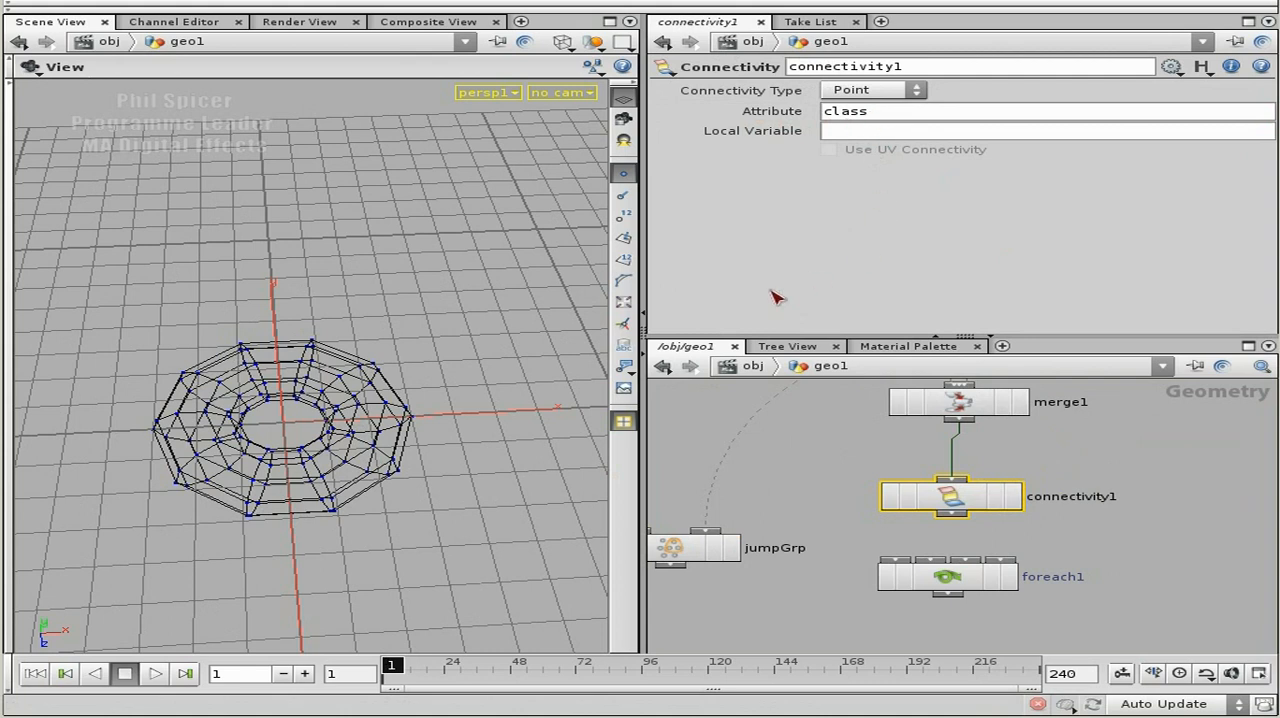
pyautogui.moveTo(1097, 446); pyautogui.dragTo(1101, 482, button='middle')
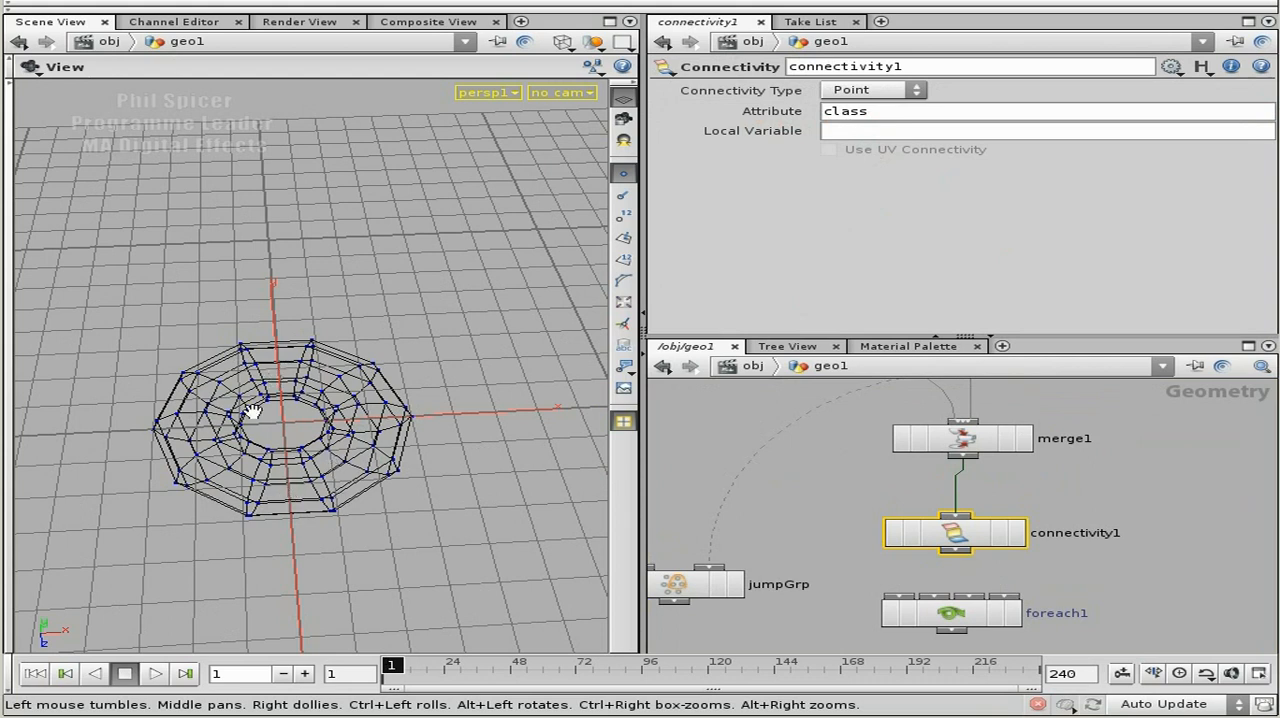
pyautogui.moveTo(1126, 464); pyautogui.dragTo(1150, 609, button='middle')
pyautogui.click(1075, 471)
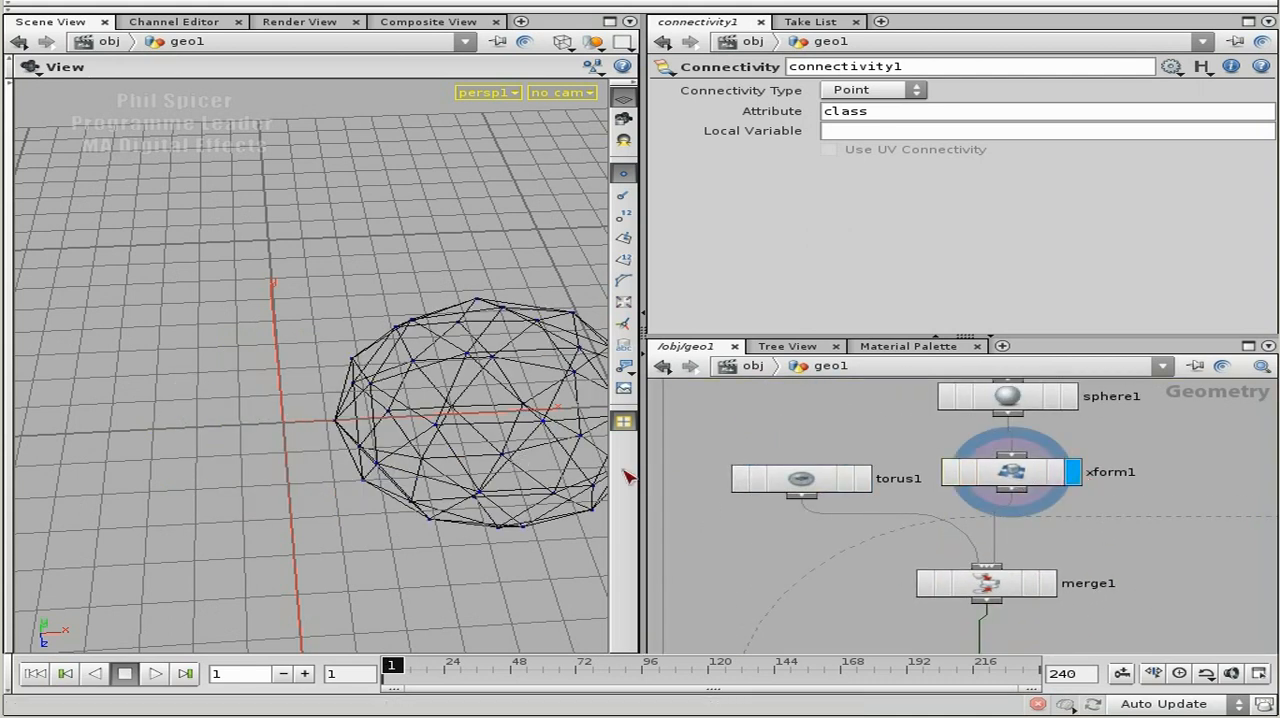
# Move foreach1 further down and add a Partition node wired beneath connectivity1.
pyautogui.moveTo(1137, 571); pyautogui.dragTo(1133, 472, button='middle')
pyautogui.moveTo(1134, 560); pyautogui.dragTo(1134, 461, button='middle')
pyautogui.moveTo(986, 547); pyautogui.dragTo(984, 624)
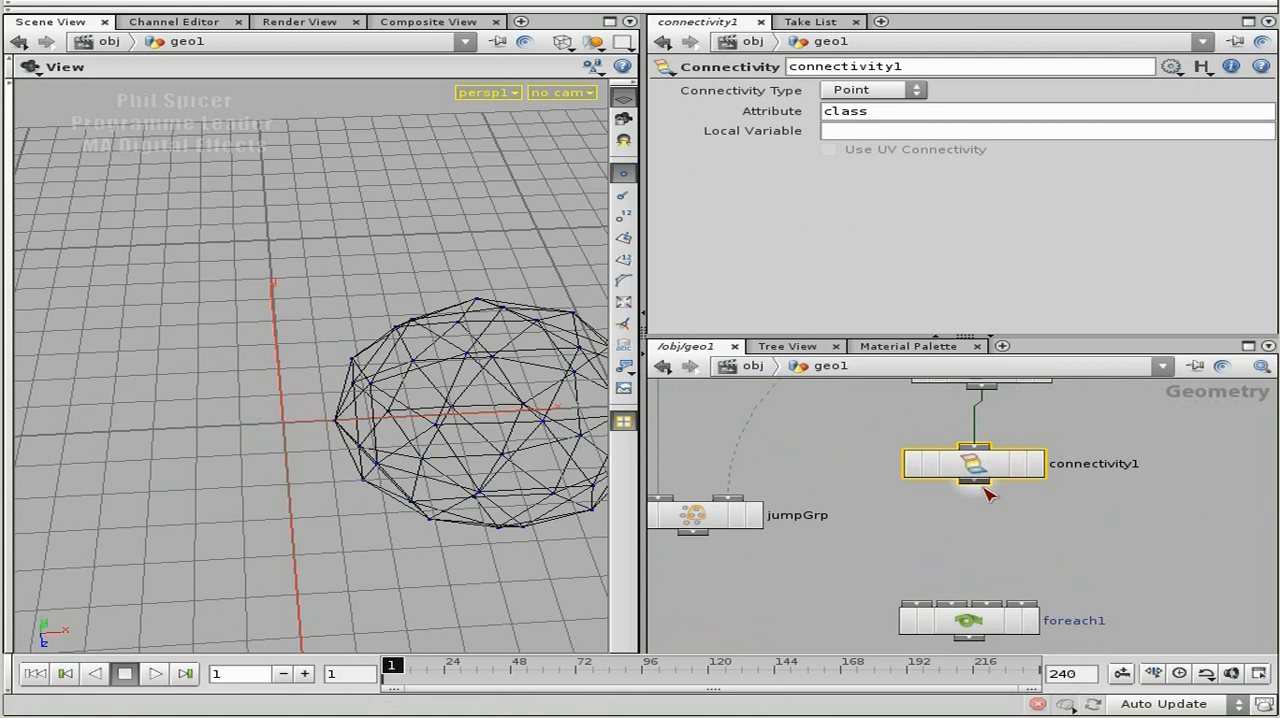
pyautogui.press('Tab')
pyautogui.write('particle')
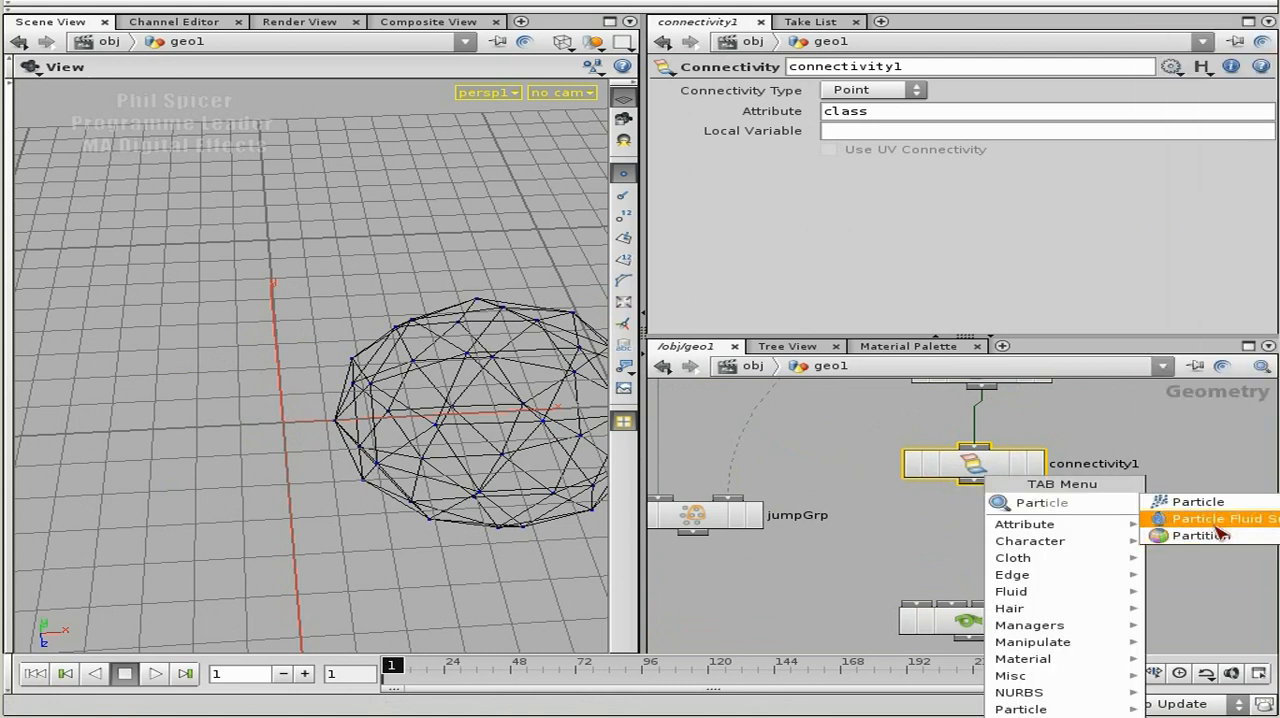
pyautogui.click(1205, 515)
pyautogui.click(985, 530)
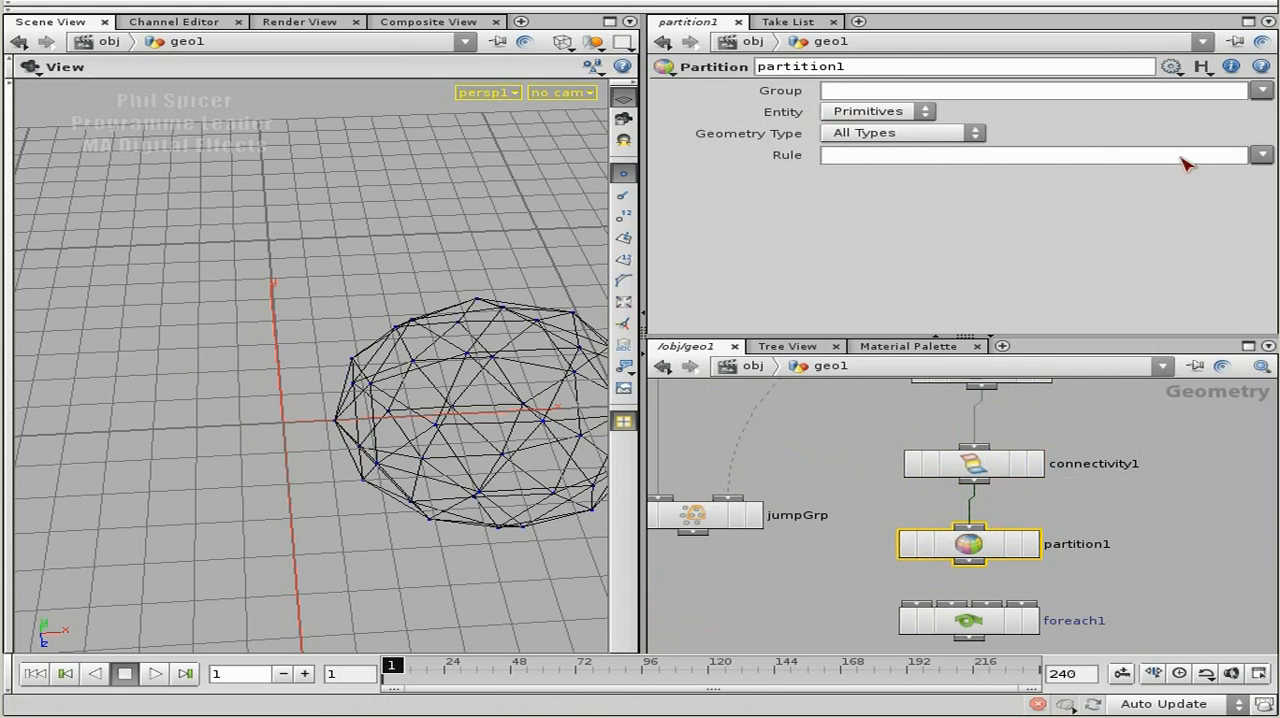
# Look through the Partition node's preset rules and inspect the attributes in connectivity1's node information.
pyautogui.click(1256, 156)
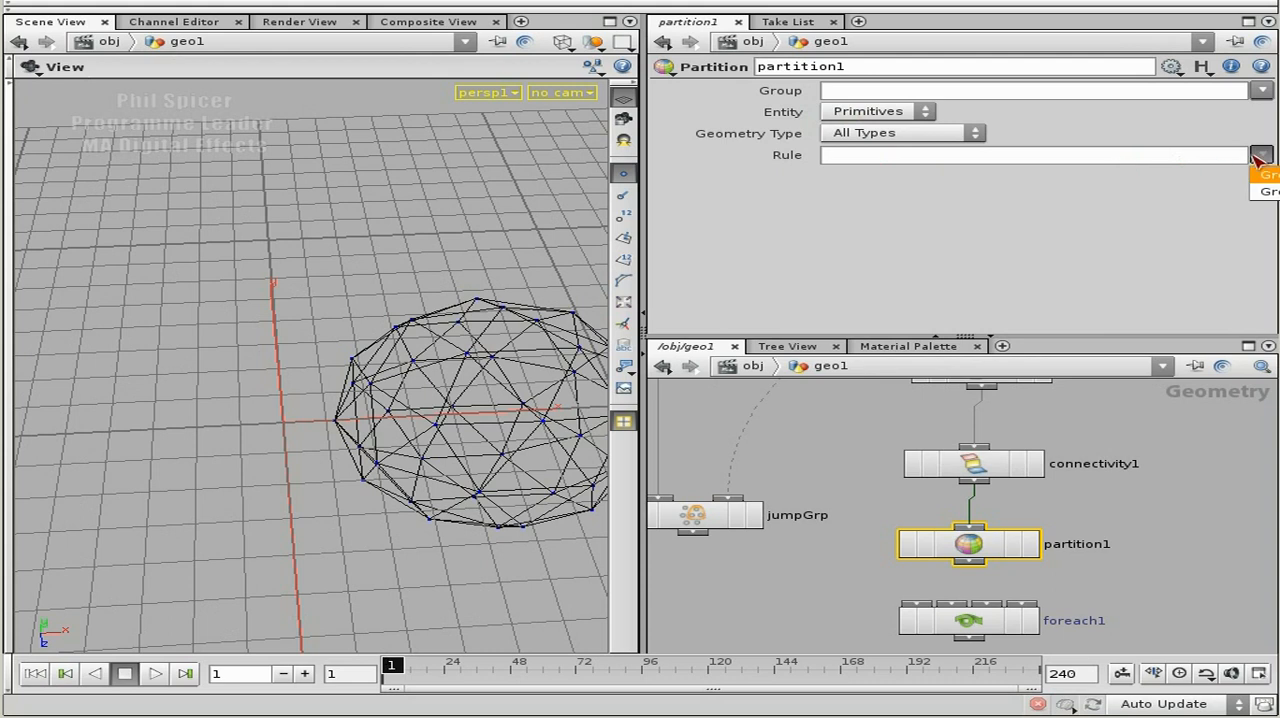
pyautogui.click(1262, 157)
pyautogui.click(1262, 156)
pyautogui.click(1082, 162)
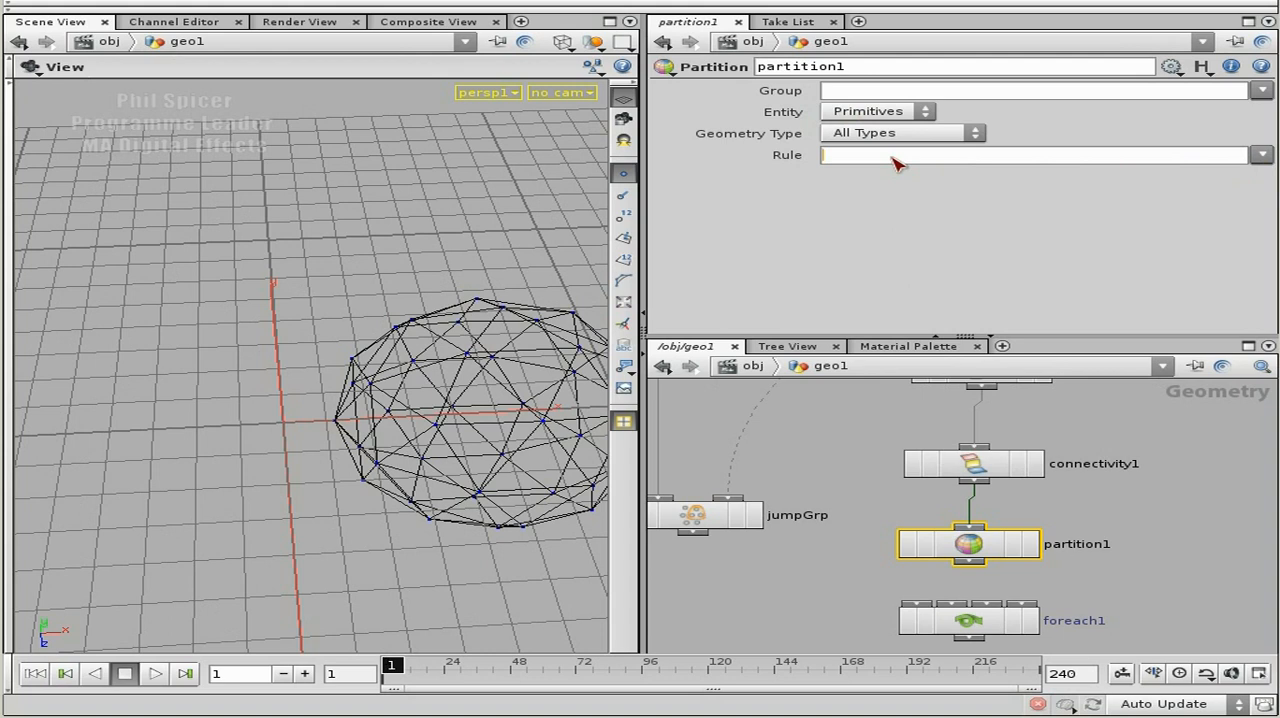
pyautogui.middleClick(976, 478)
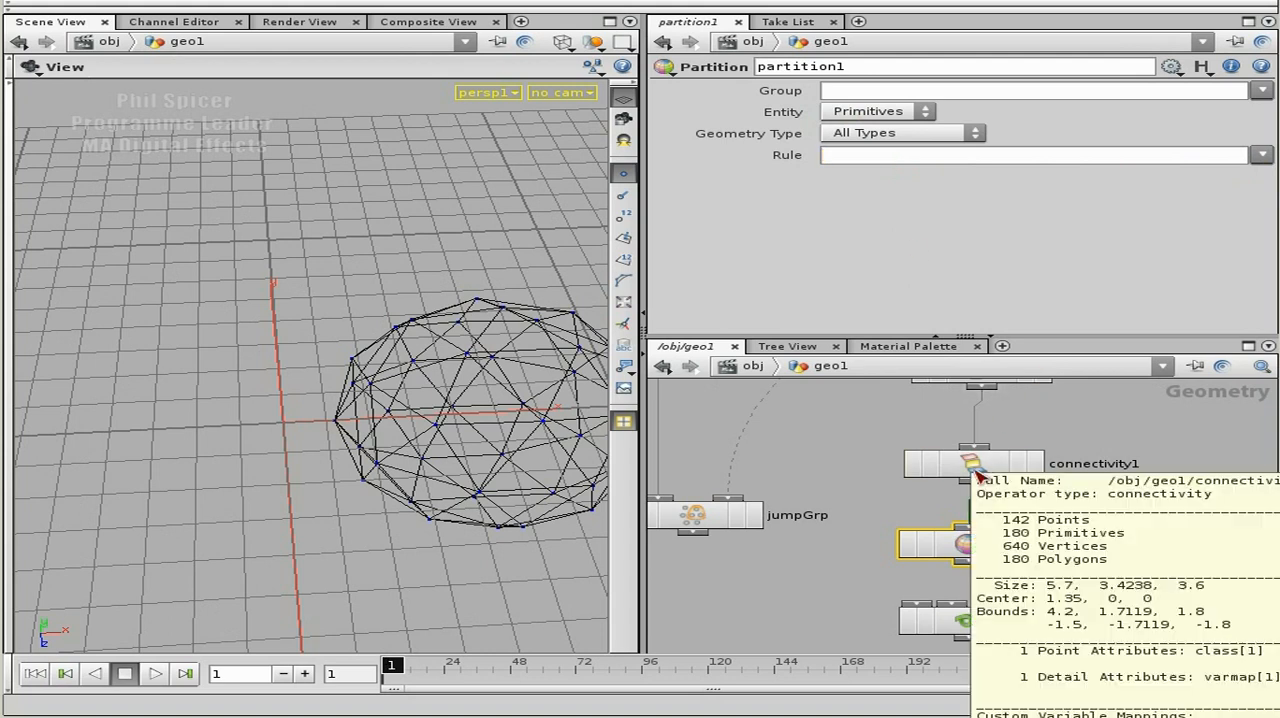
pyautogui.click(975, 466)
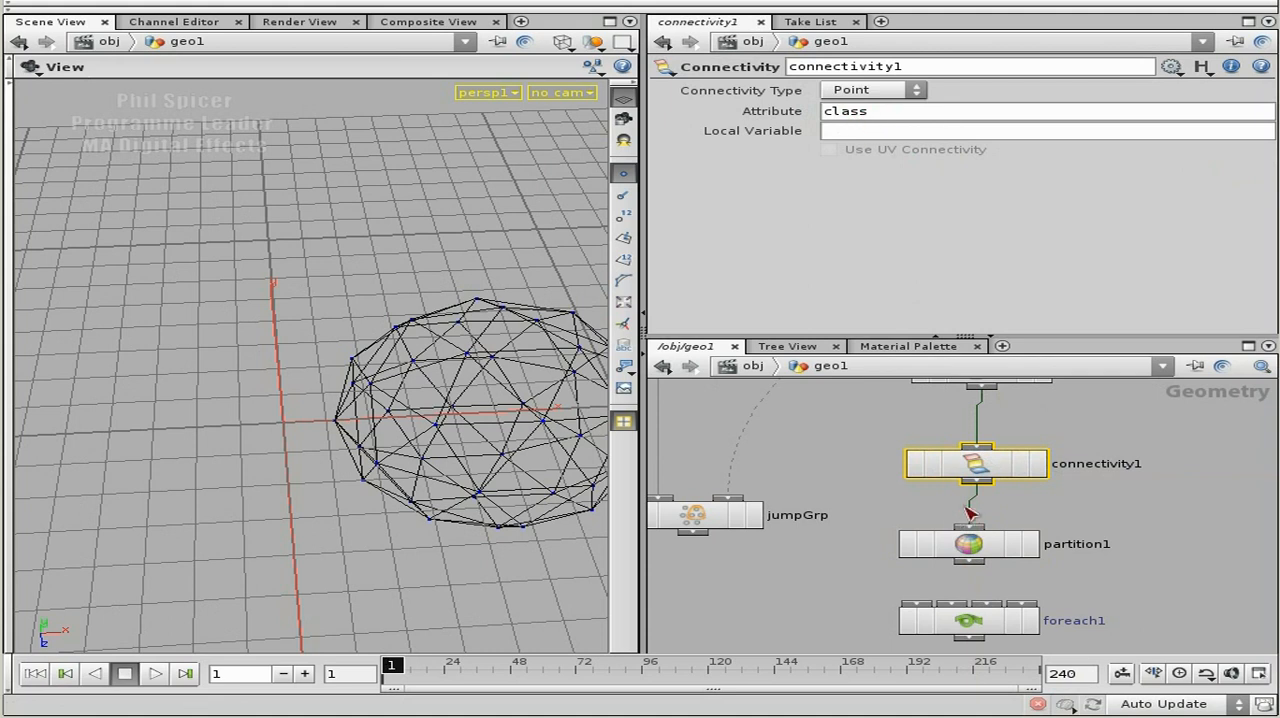
pyautogui.middleClick(980, 470)
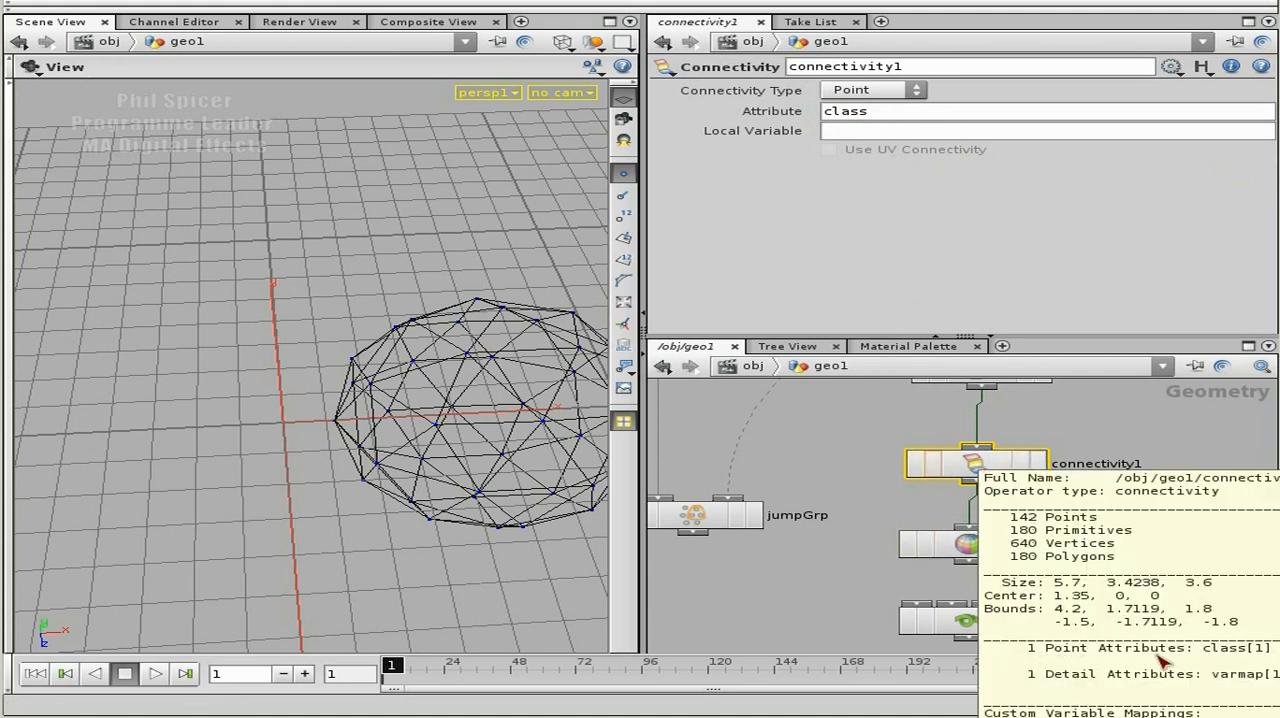
# Set the Rule of partition1 to selGrp_$CLASS.
pyautogui.click(1035, 549)
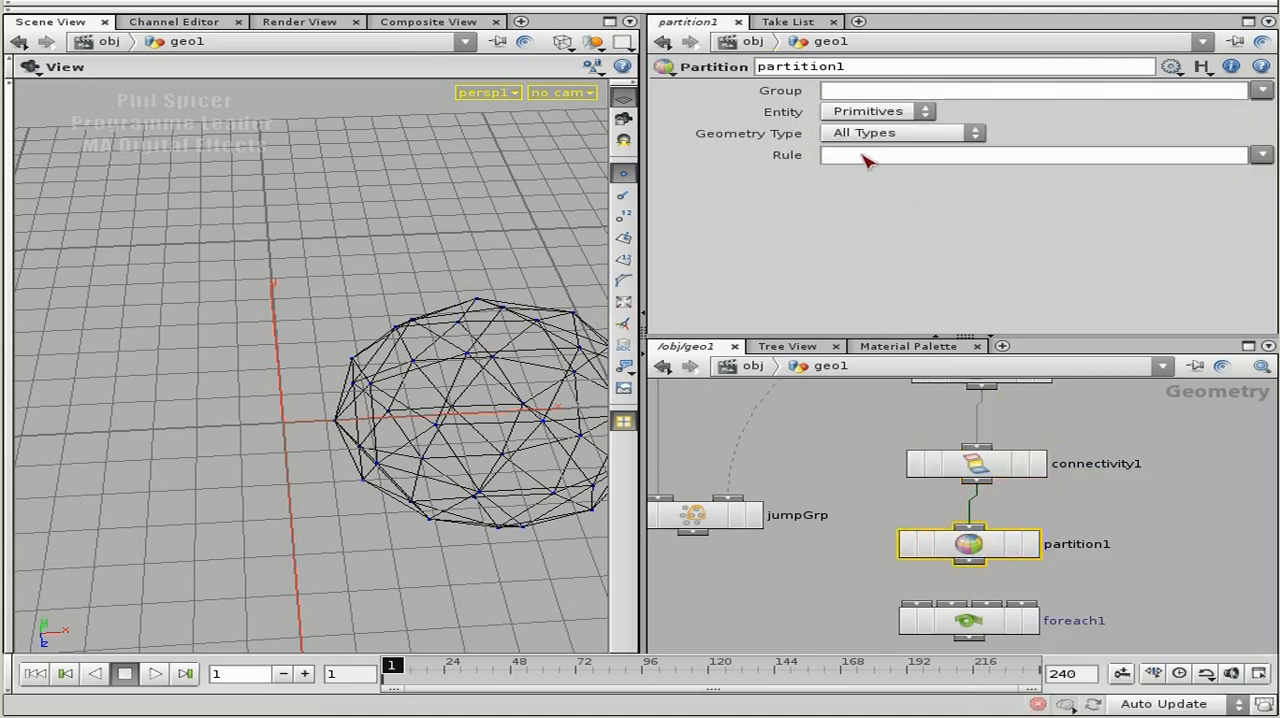
pyautogui.click(864, 160)
pyautogui.write('selGrp_$CLASS')
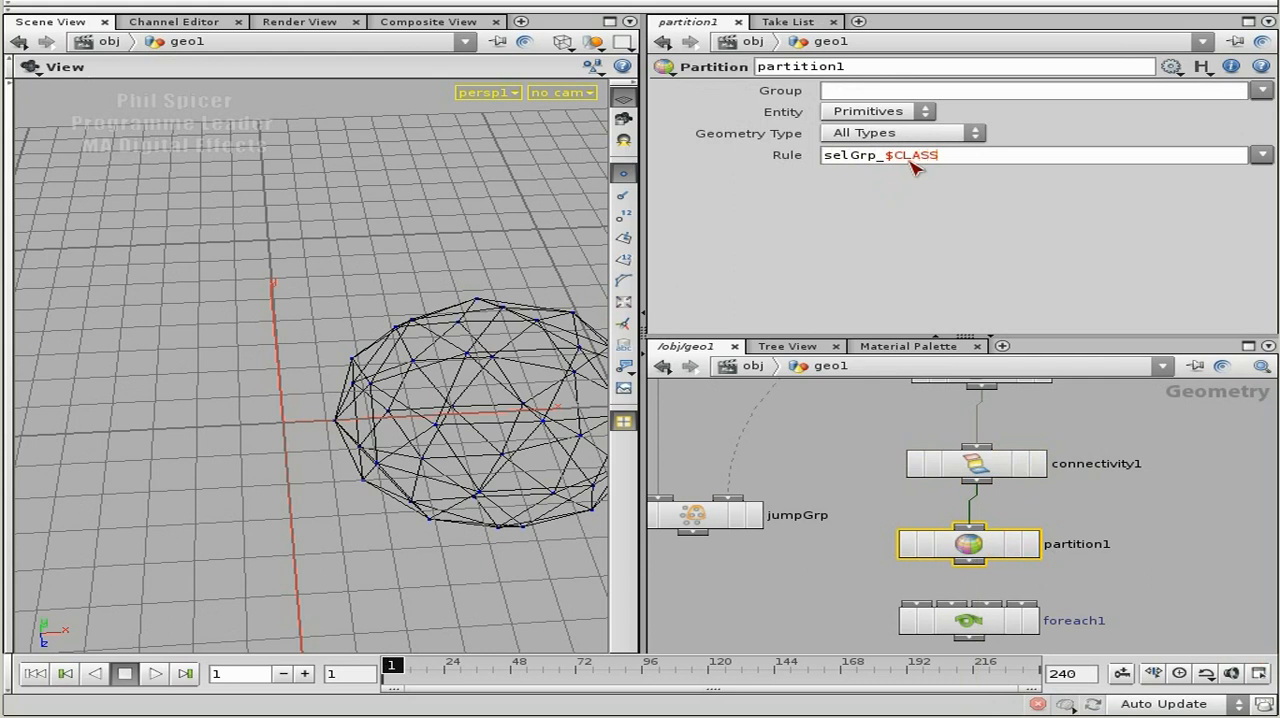
pyautogui.press('Return')
pyautogui.moveTo(886, 161); pyautogui.dragTo(959, 164)
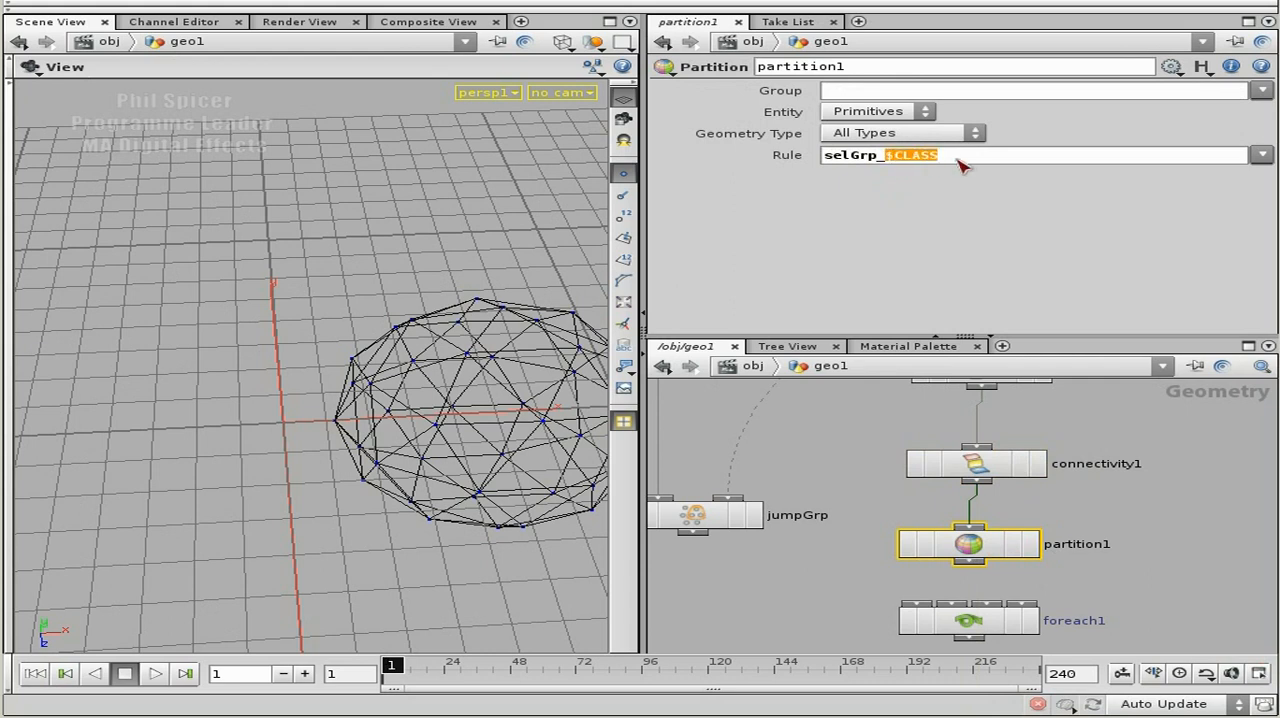
pyautogui.click(940, 170)
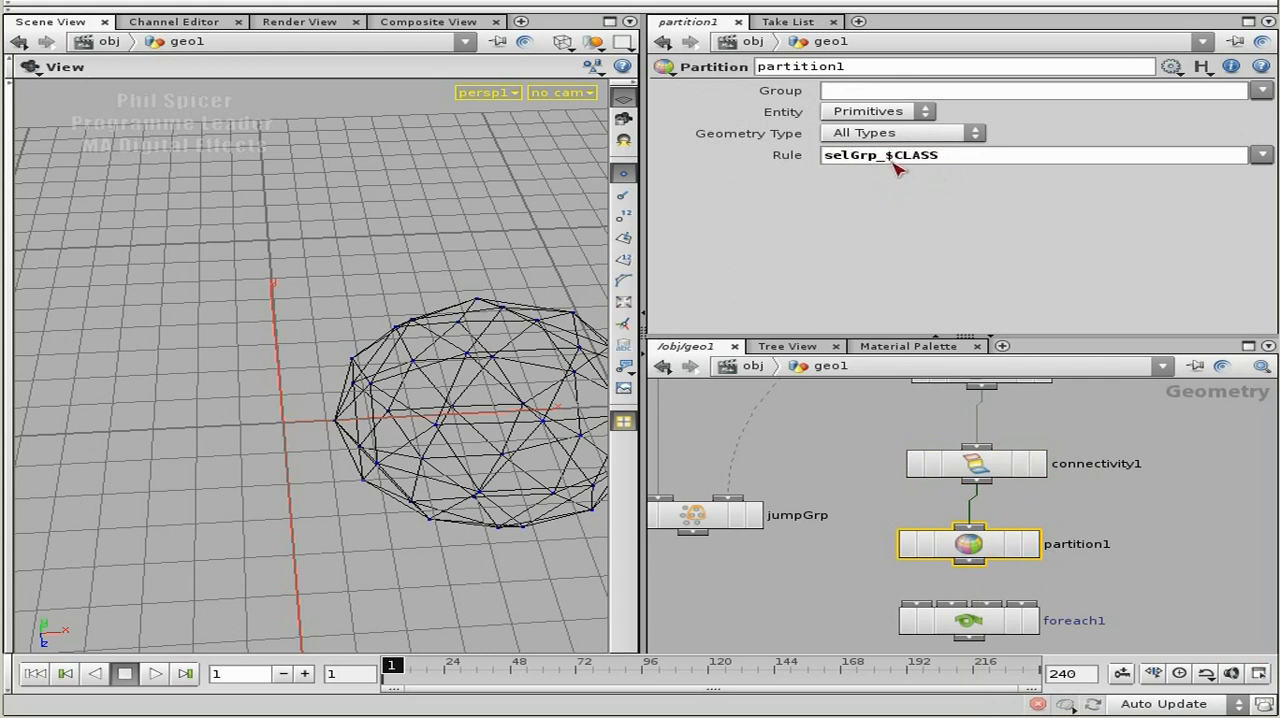
pyautogui.moveTo(886, 160); pyautogui.dragTo(827, 158)
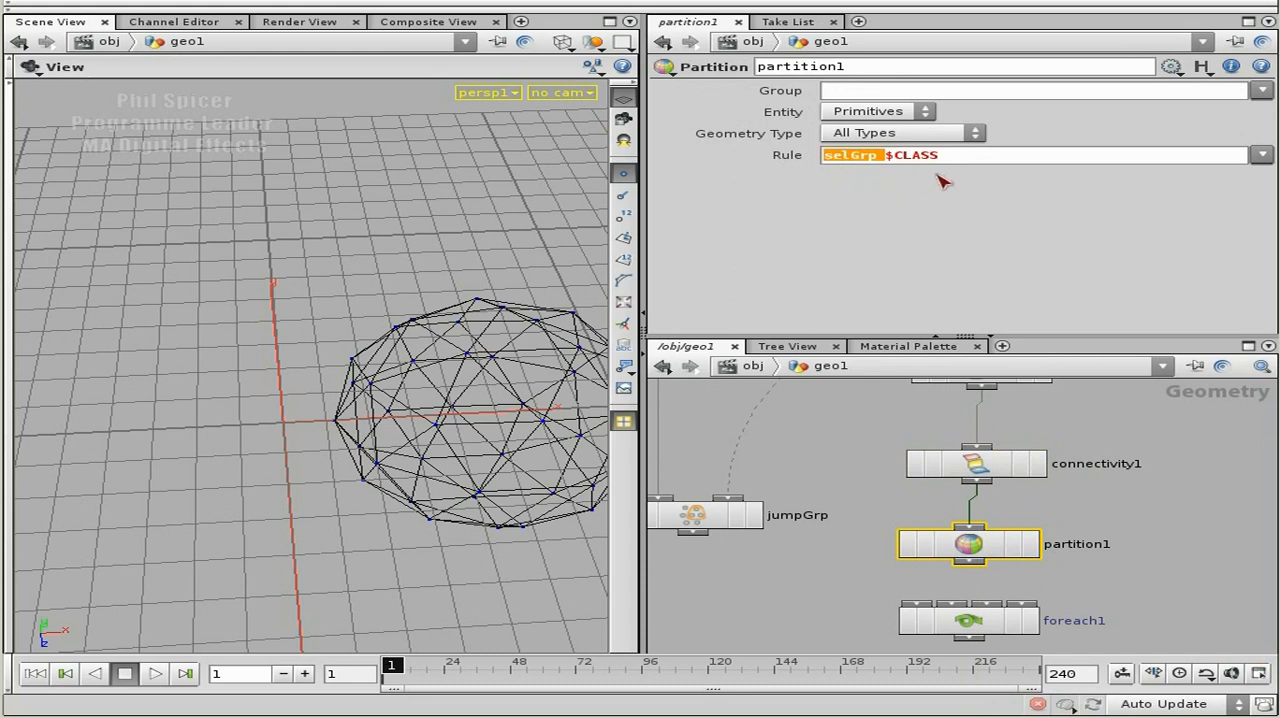
pyautogui.press('Return')
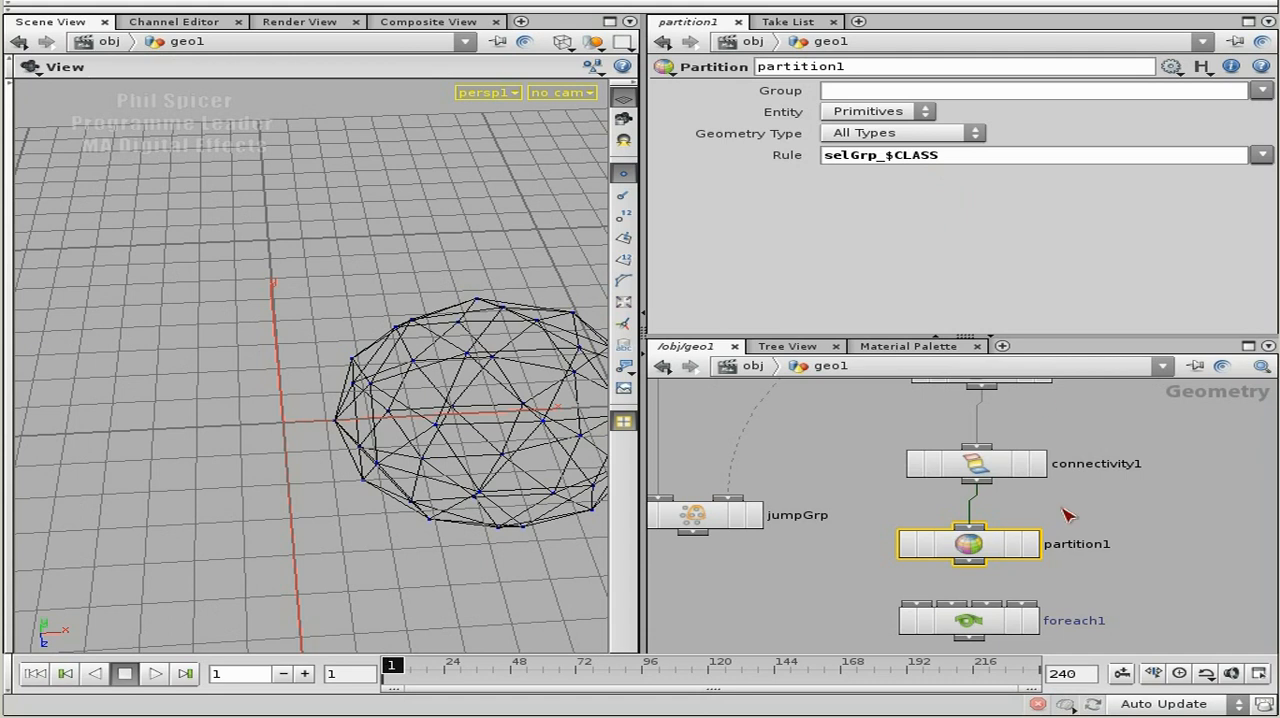
# Connect partition1 to the first input of foreach1, display partition1 and inspect its primitive groups.
pyautogui.scroll(-3, 1067, 514)
pyautogui.moveTo(928, 514); pyautogui.dragTo(957, 531)
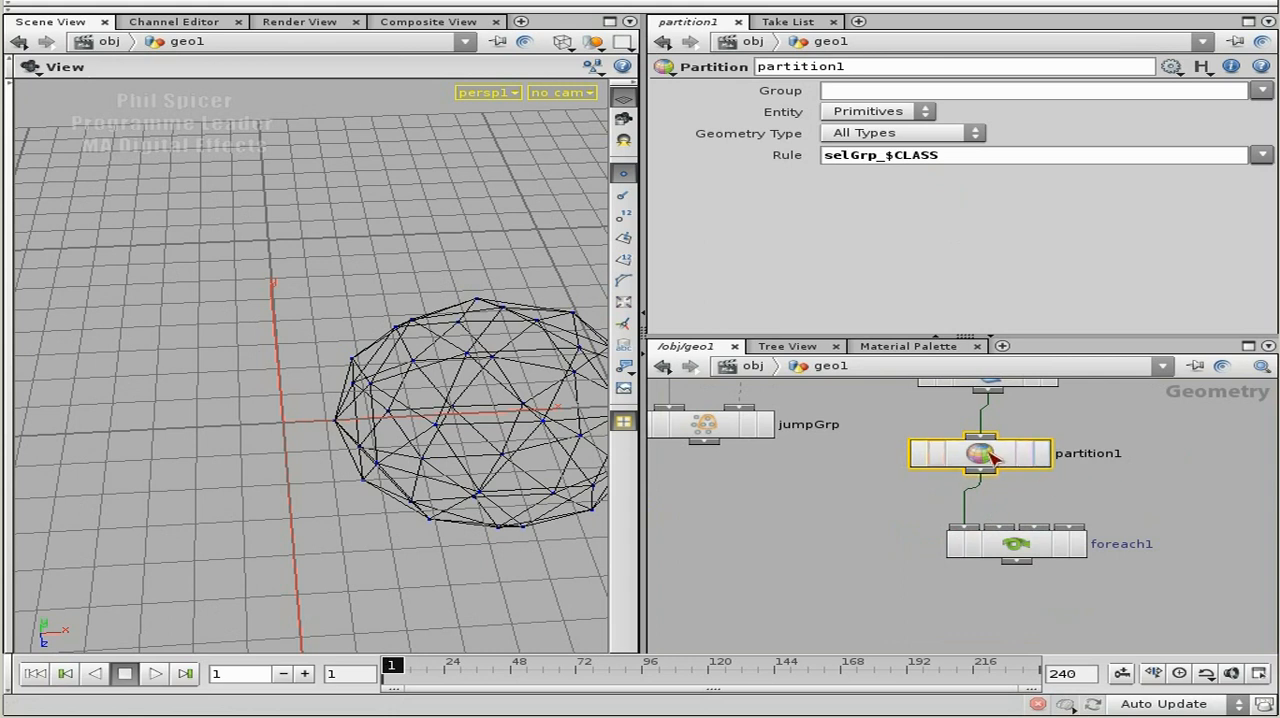
pyautogui.click(1042, 453)
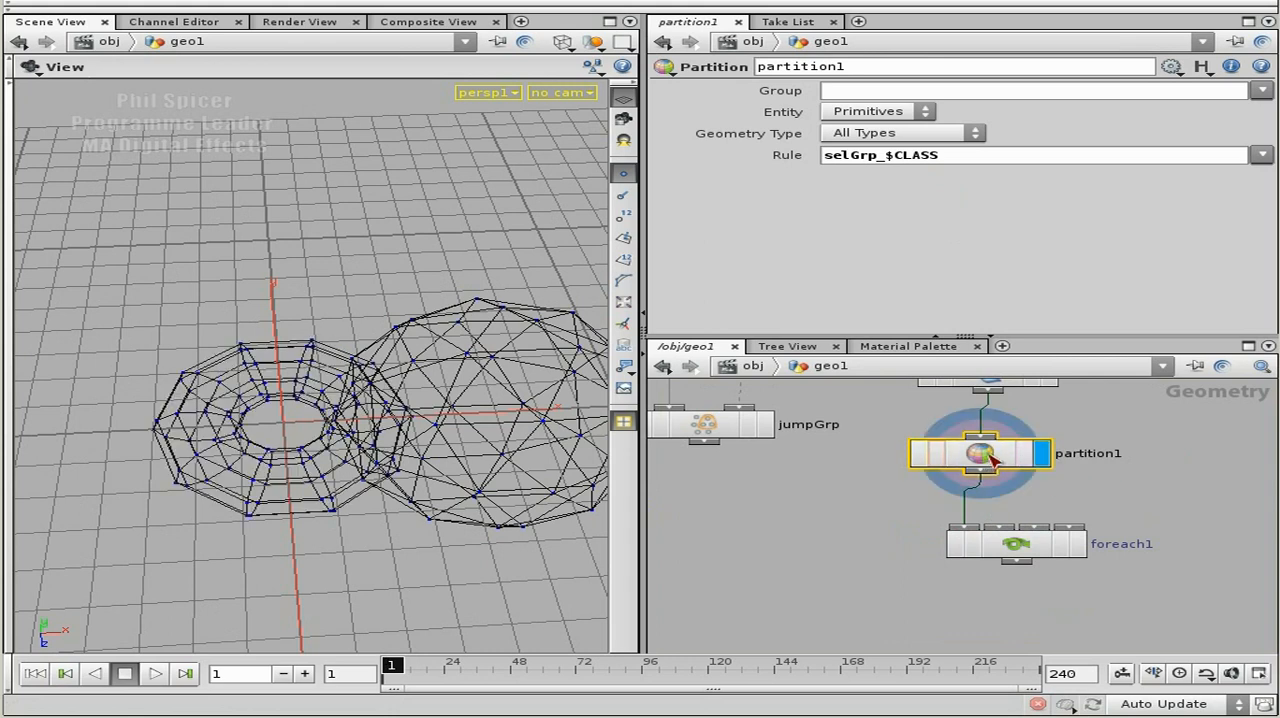
pyautogui.middleClick(989, 456)
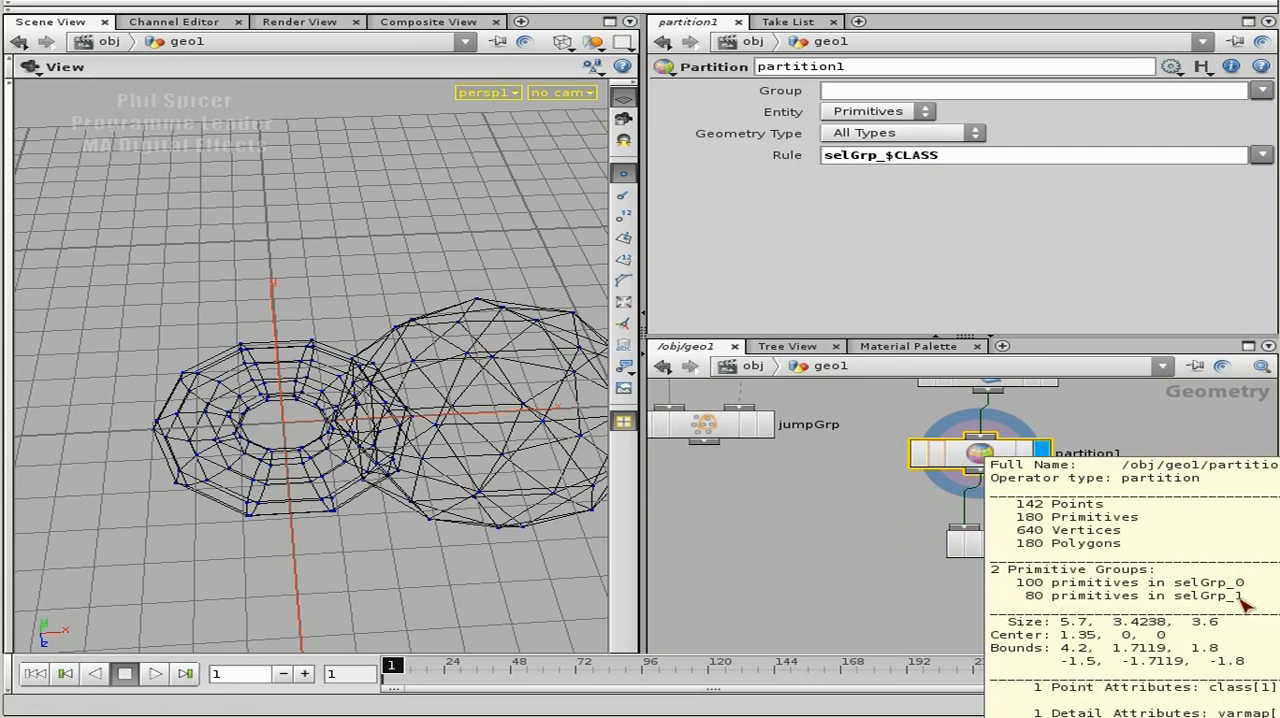
pyautogui.click(1028, 553)
pyautogui.scroll(-2, 830, 520)
pyautogui.moveTo(829, 531); pyautogui.dragTo(1000, 583, button='middle')
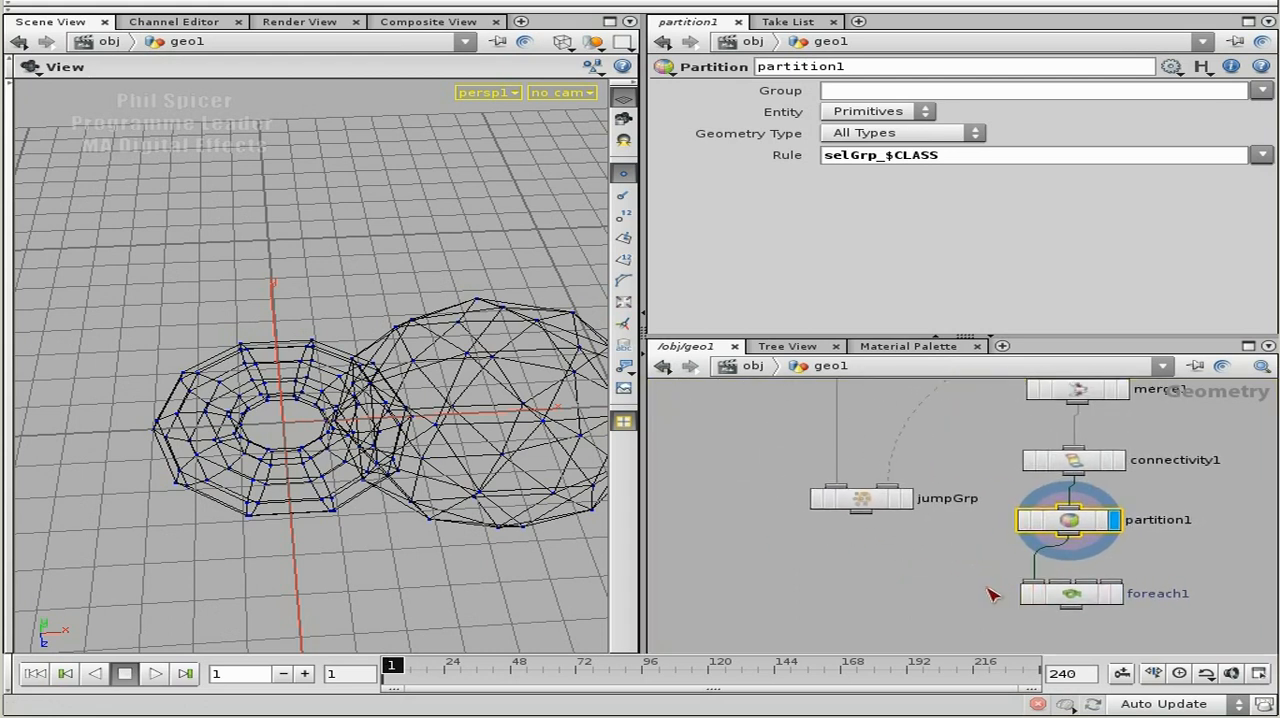
# Display grid1 in the viewport and switch the view from wireframe to shaded.
pyautogui.moveTo(977, 575); pyautogui.dragTo(994, 637, button='middle')
pyautogui.scroll(-2, 922, 586)
pyautogui.moveTo(903, 498); pyautogui.dragTo(923, 574, button='middle')
pyautogui.moveTo(801, 390); pyautogui.dragTo(837, 544)
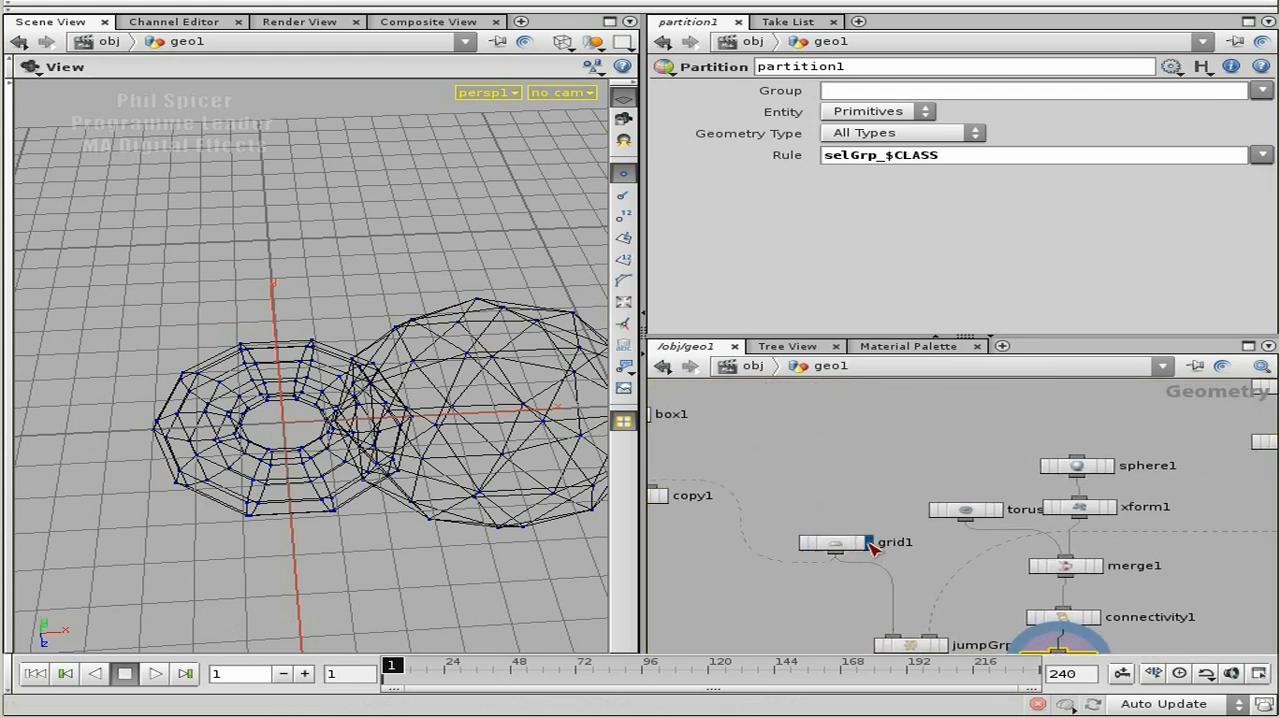
pyautogui.click(868, 542)
pyautogui.press('w')
pyautogui.moveTo(380, 521)
pyautogui.mouseDown()
pyautogui.moveTo(361, 504)
pyautogui.moveTo(394, 494)
pyautogui.moveTo(383, 484)
pyautogui.mouseUp()
# Delete the jumpGrp group node from the network.
pyautogui.moveTo(925, 542); pyautogui.dragTo(957, 449, button='middle')
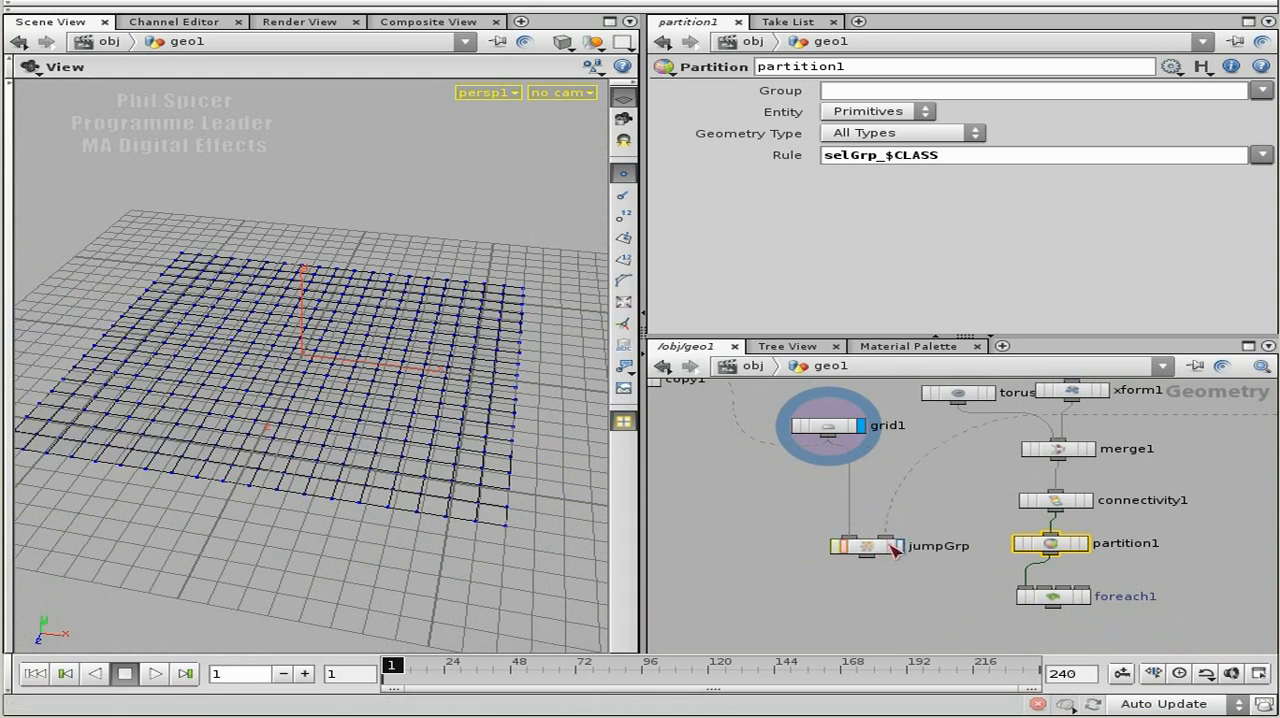
pyautogui.click(893, 545)
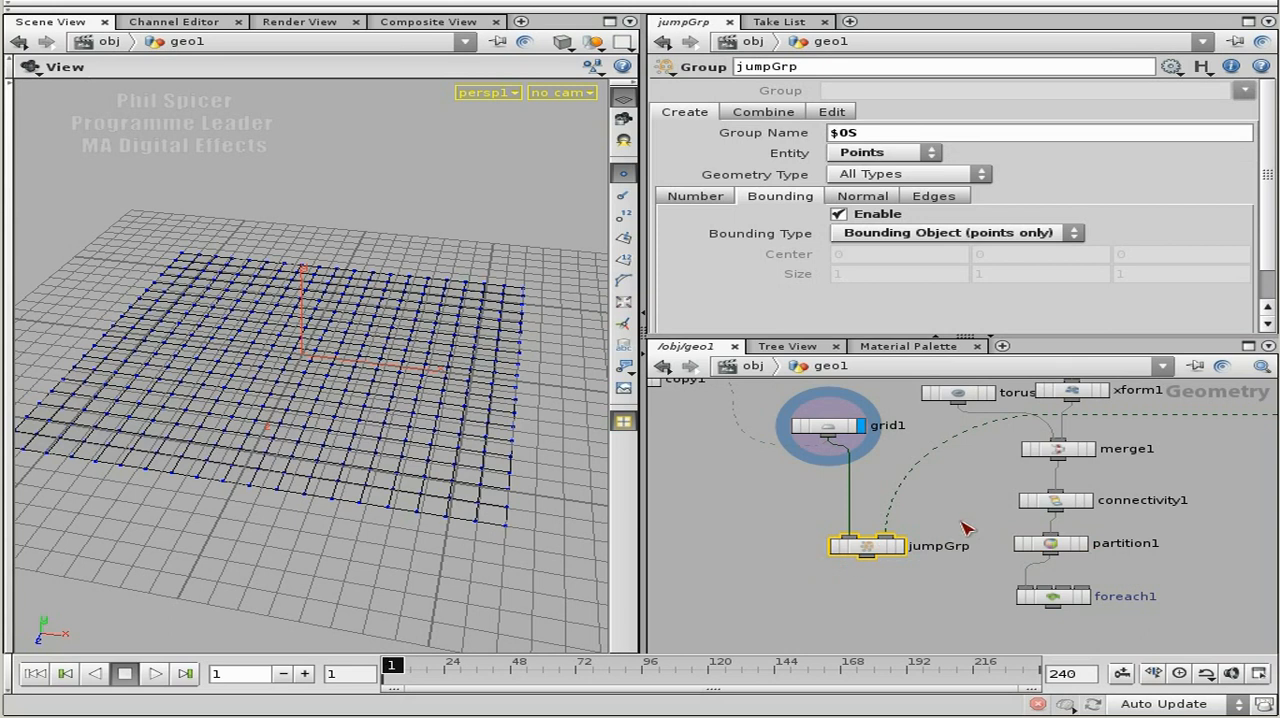
pyautogui.press('Delete')
# Connect grid1 to the first input of foreach1 and partition1 to its second input.
pyautogui.moveTo(1025, 567); pyautogui.dragTo(969, 569)
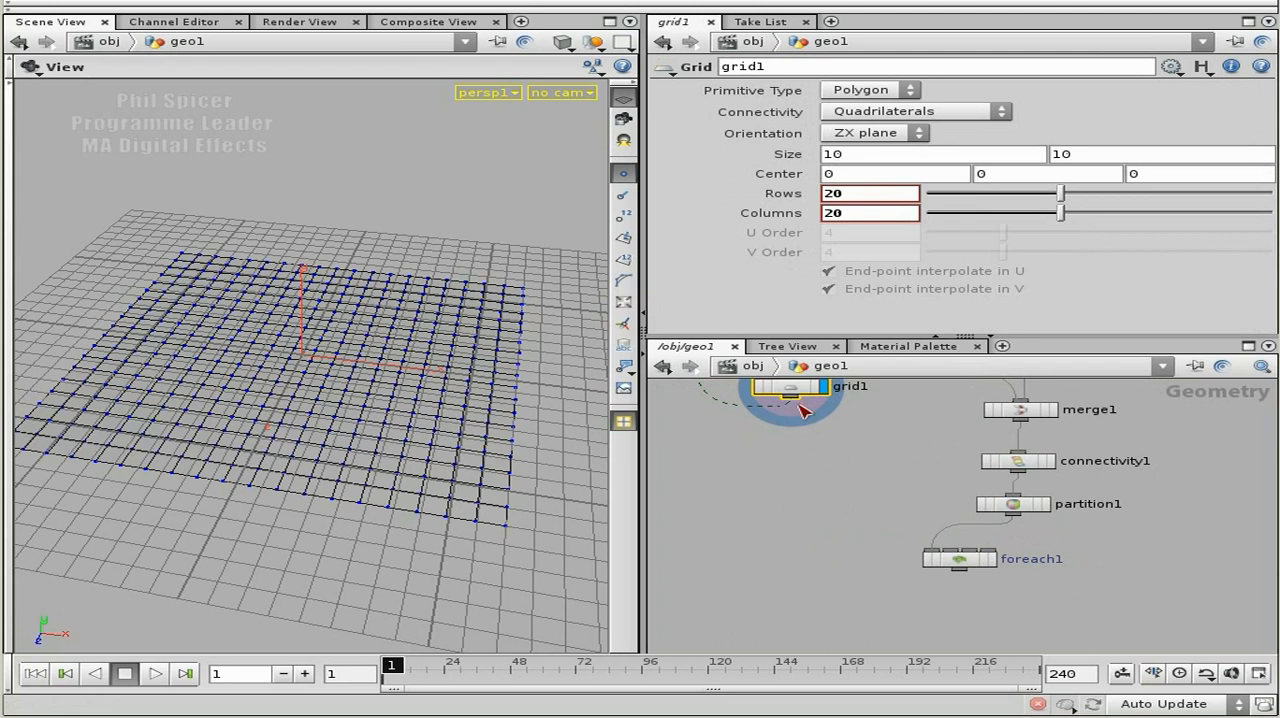
pyautogui.click(929, 552)
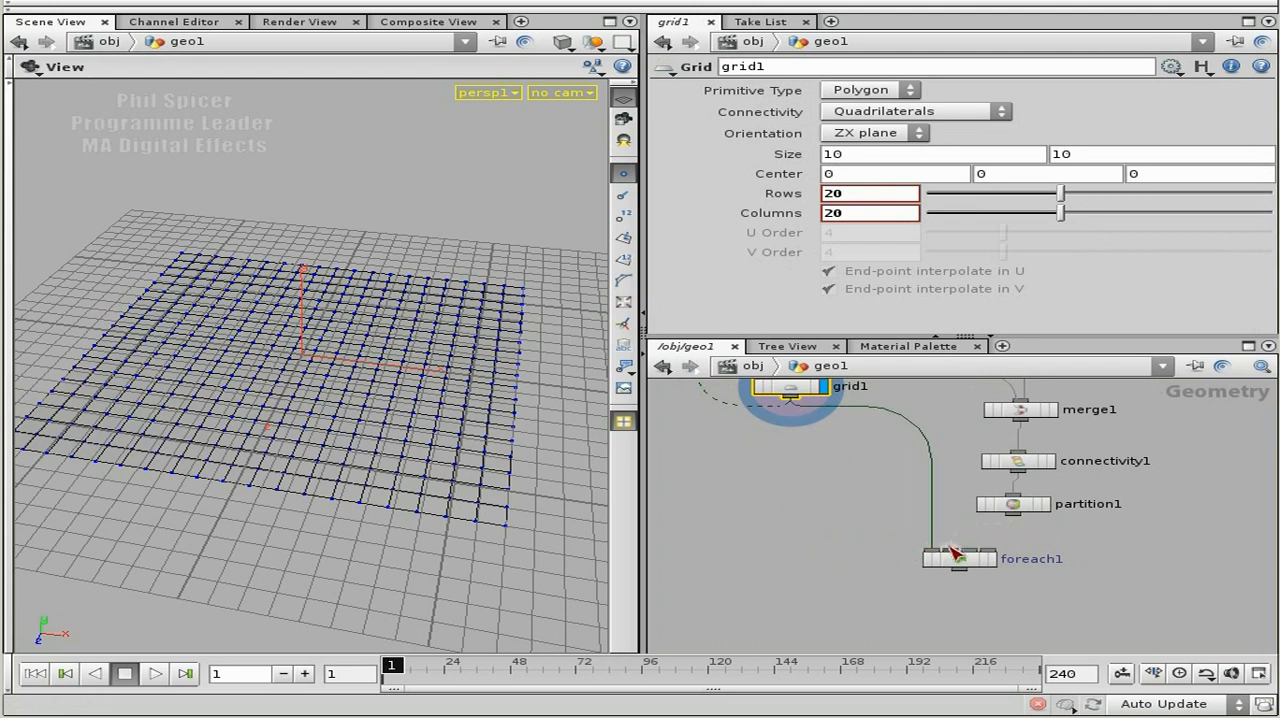
pyautogui.scroll(3, 850, 522)
pyautogui.moveTo(866, 524); pyautogui.dragTo(767, 574, button='middle')
pyautogui.scroll(-1, 826, 543)
pyautogui.moveTo(791, 514); pyautogui.dragTo(806, 542, button='middle')
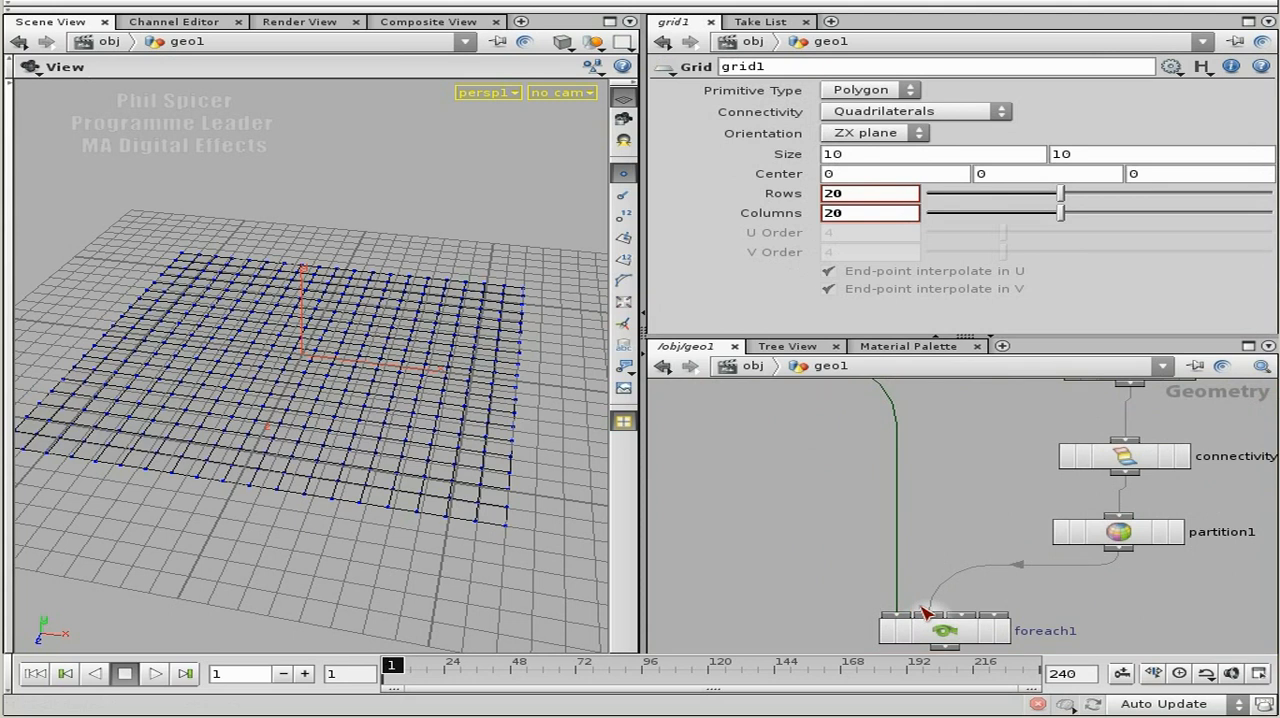
# Add a Color node and wire it between grid1 and the first input of foreach1.
pyautogui.moveTo(846, 512); pyautogui.dragTo(872, 612, button='middle')
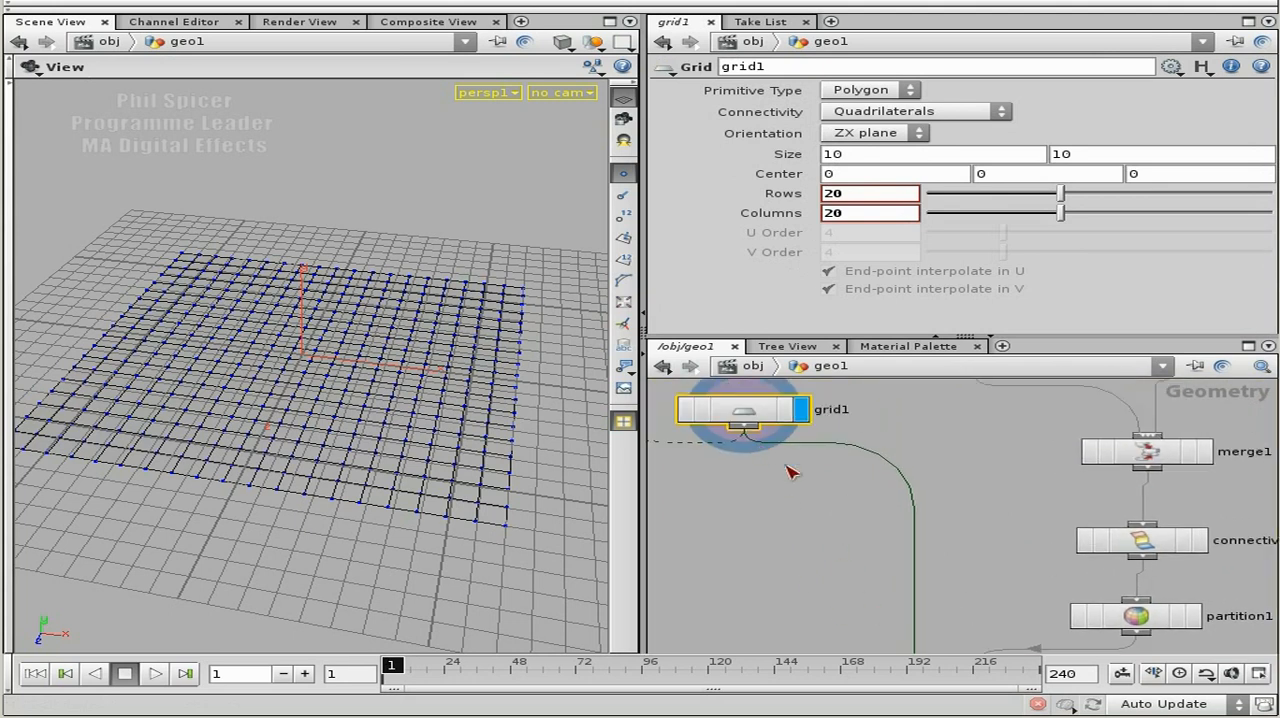
pyautogui.press('Tab')
pyautogui.write('Color')
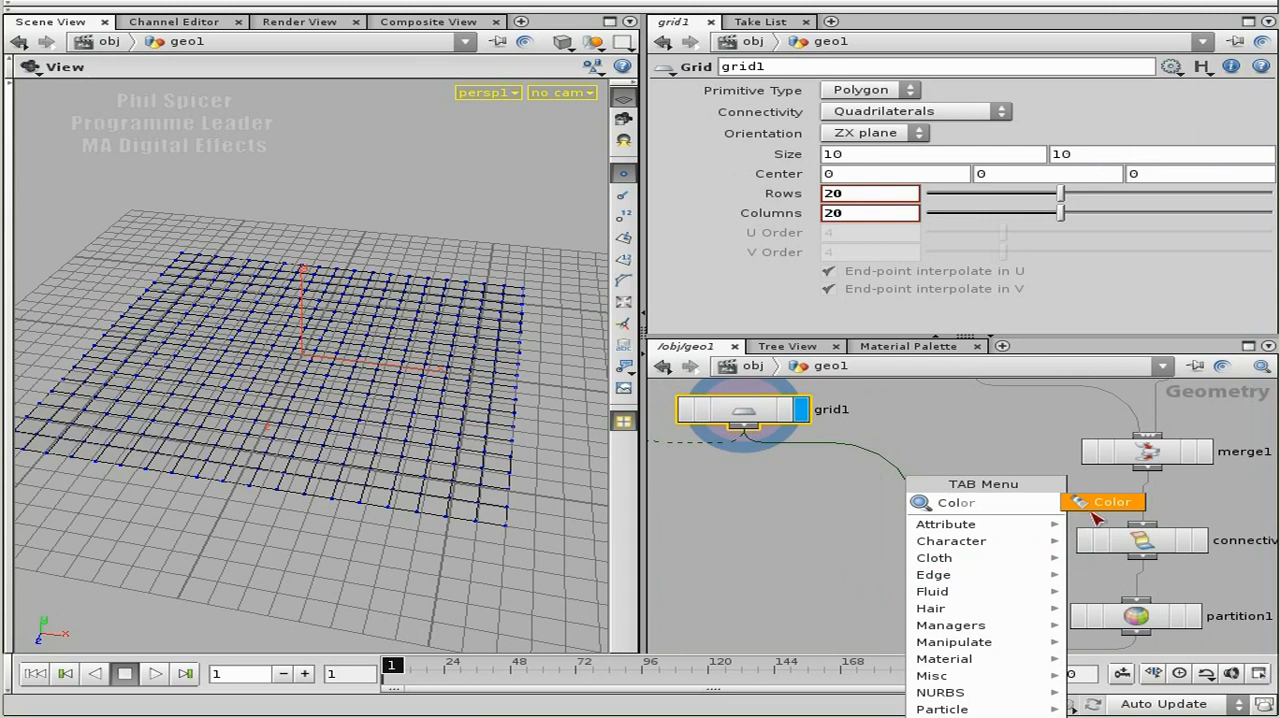
pyautogui.click(1100, 502)
pyautogui.click(860, 566)
pyautogui.click(859, 561)
pyautogui.moveTo(979, 569); pyautogui.dragTo(975, 425, button='middle')
pyautogui.click(853, 455)
pyautogui.click(912, 554)
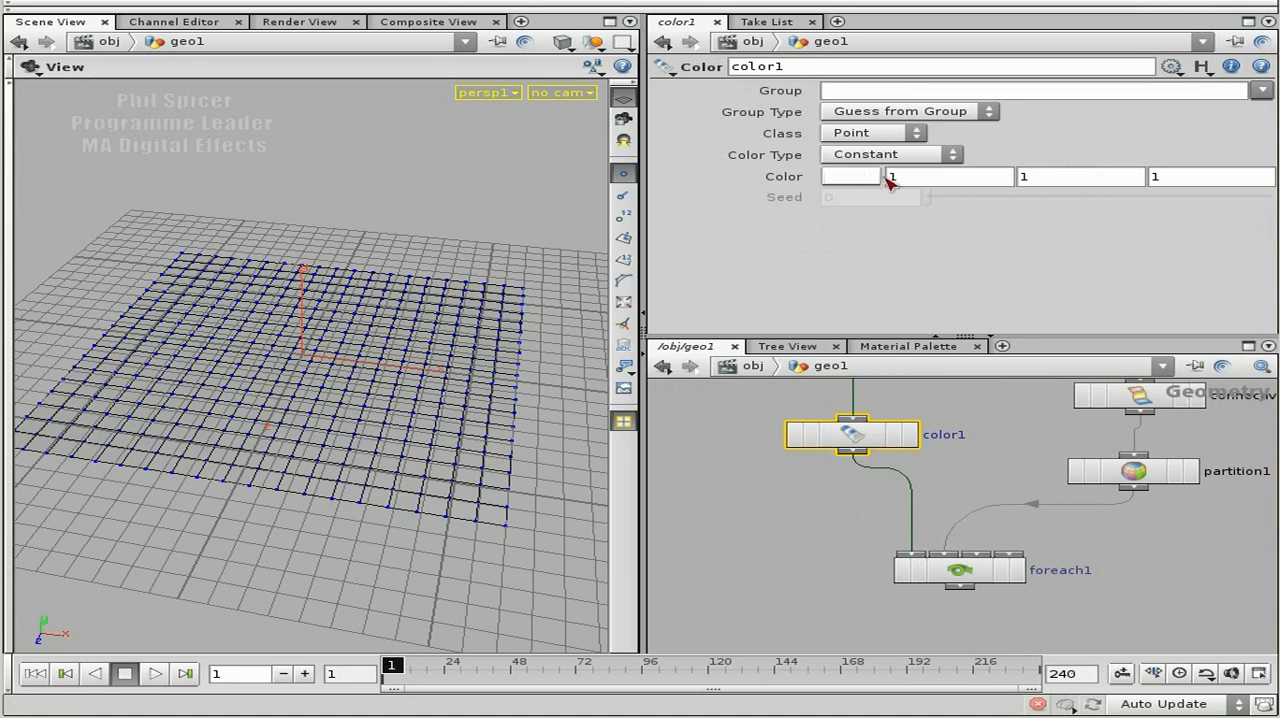
# Display color1 and set its constant point colour to black (0, 0, 0).
pyautogui.click(910, 434)
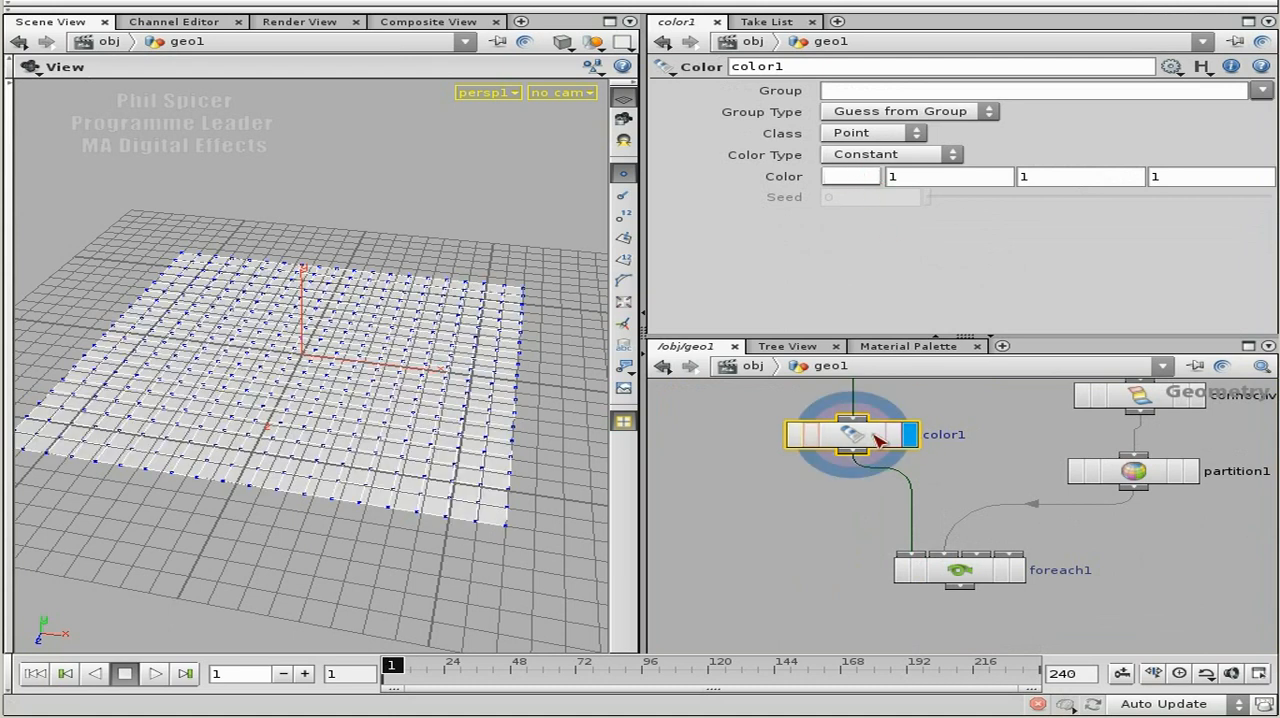
pyautogui.click(850, 176)
pyautogui.moveTo(971, 154); pyautogui.dragTo(735, 162)
pyautogui.click(1076, 23)
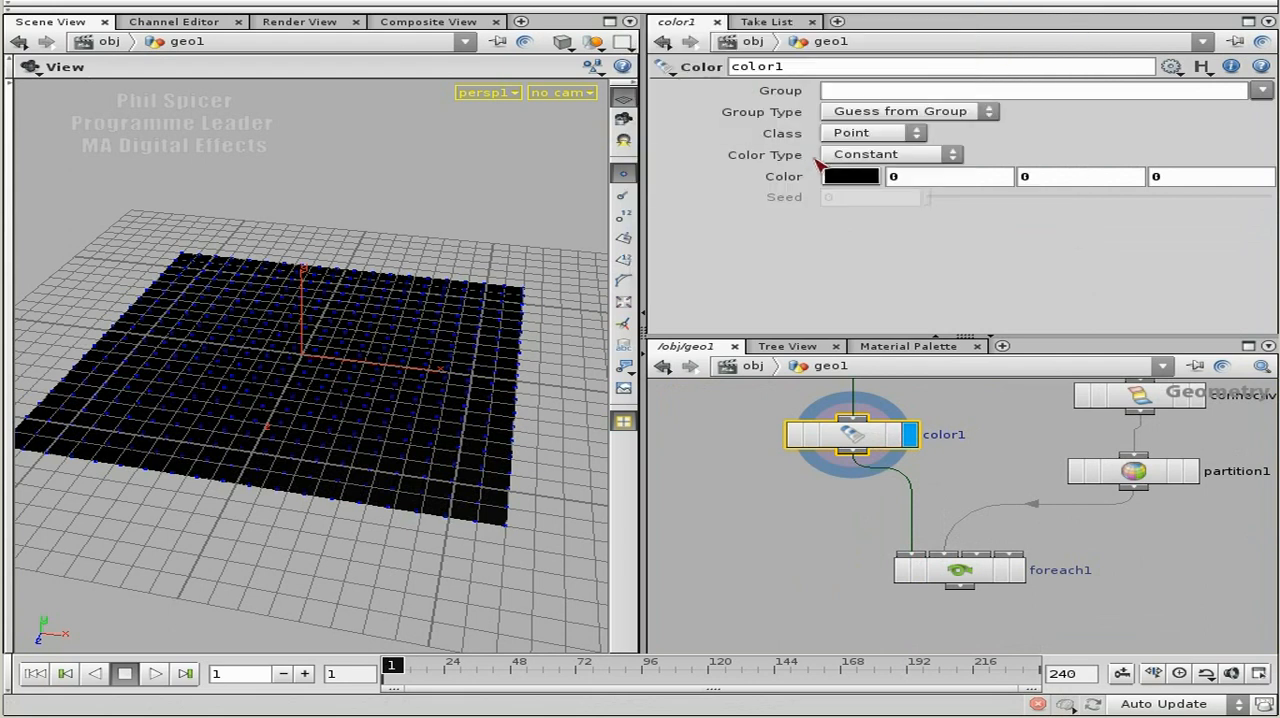
# Compare the attributes in the node information of grid1 and color1.
pyautogui.moveTo(971, 463); pyautogui.dragTo(1014, 570, button='middle')
pyautogui.moveTo(944, 453); pyautogui.dragTo(994, 530, button='middle')
pyautogui.middleClick(828, 451)
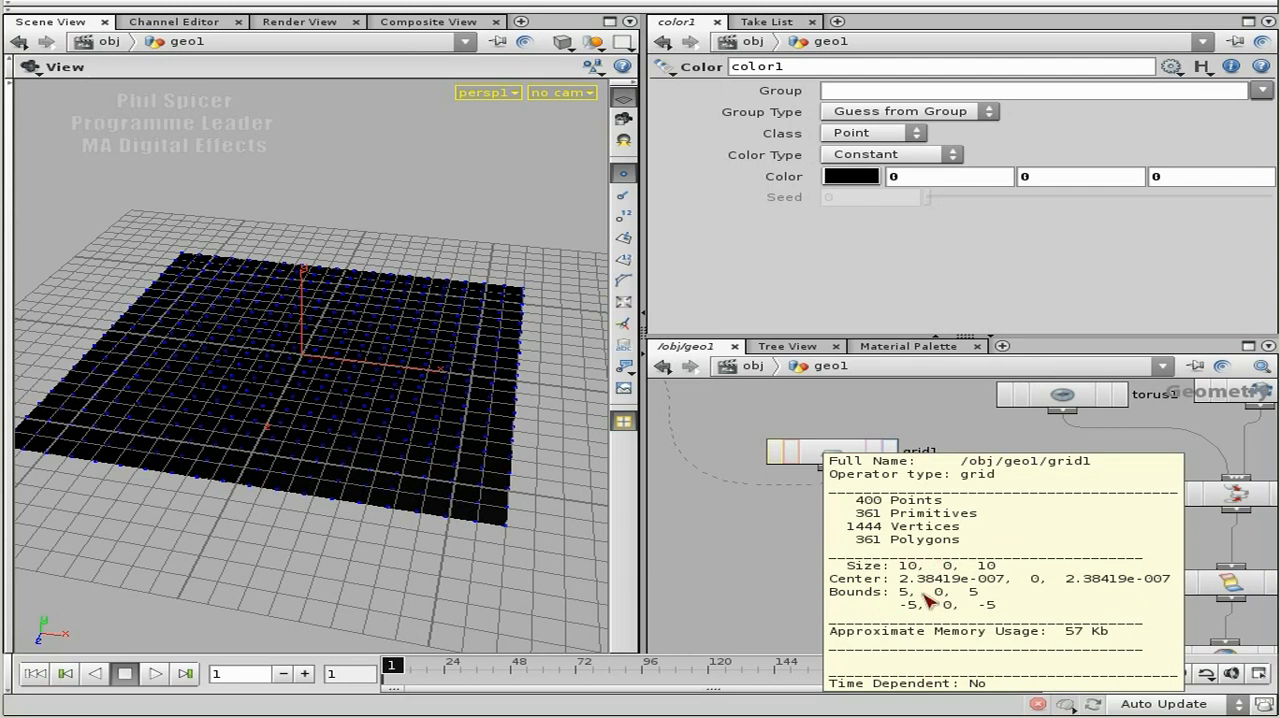
pyautogui.moveTo(1051, 551); pyautogui.dragTo(1029, 403, button='middle')
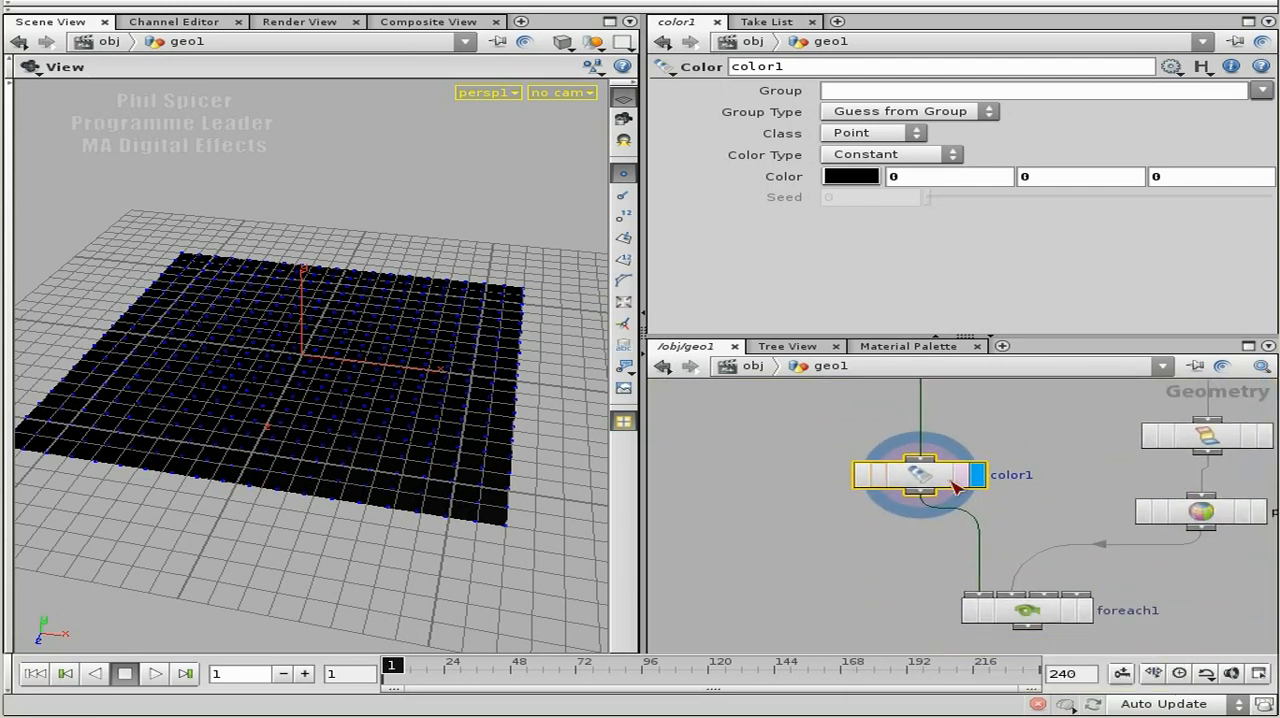
pyautogui.middleClick(938, 476)
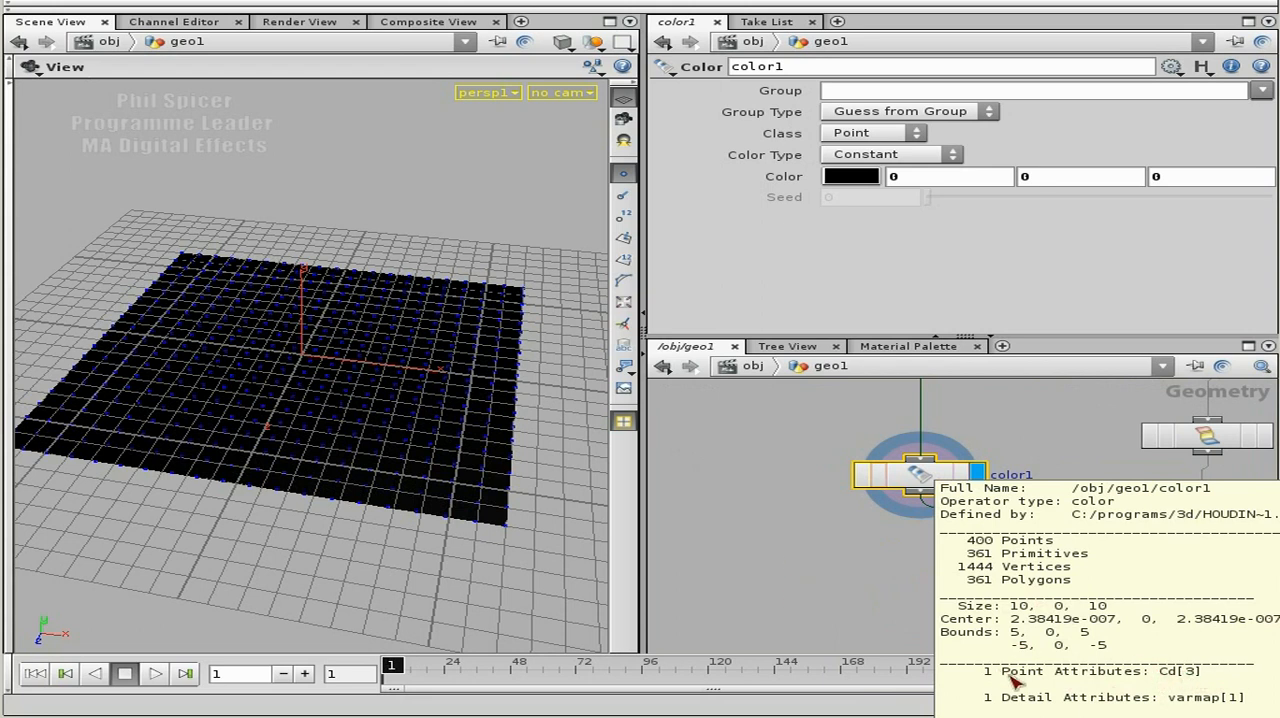
# Set the For option of foreach1 to Each Number.
pyautogui.moveTo(1148, 600); pyautogui.dragTo(1064, 514, button='middle')
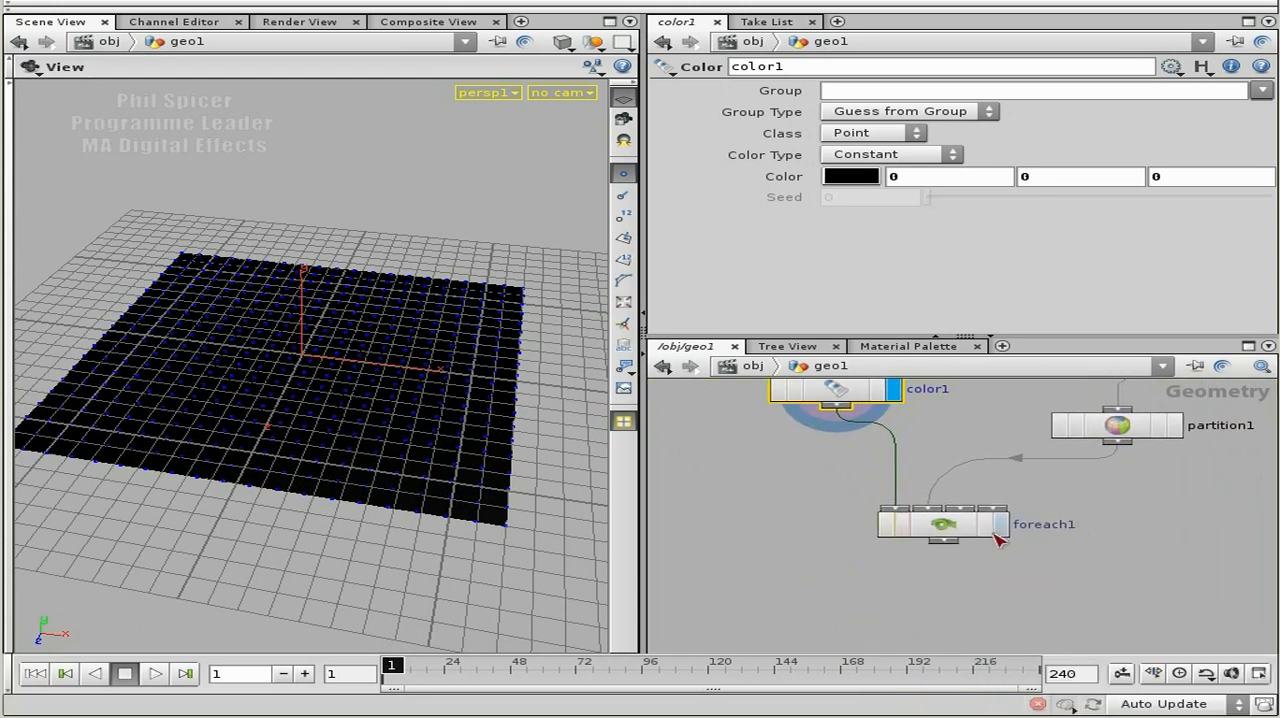
pyautogui.click(935, 530)
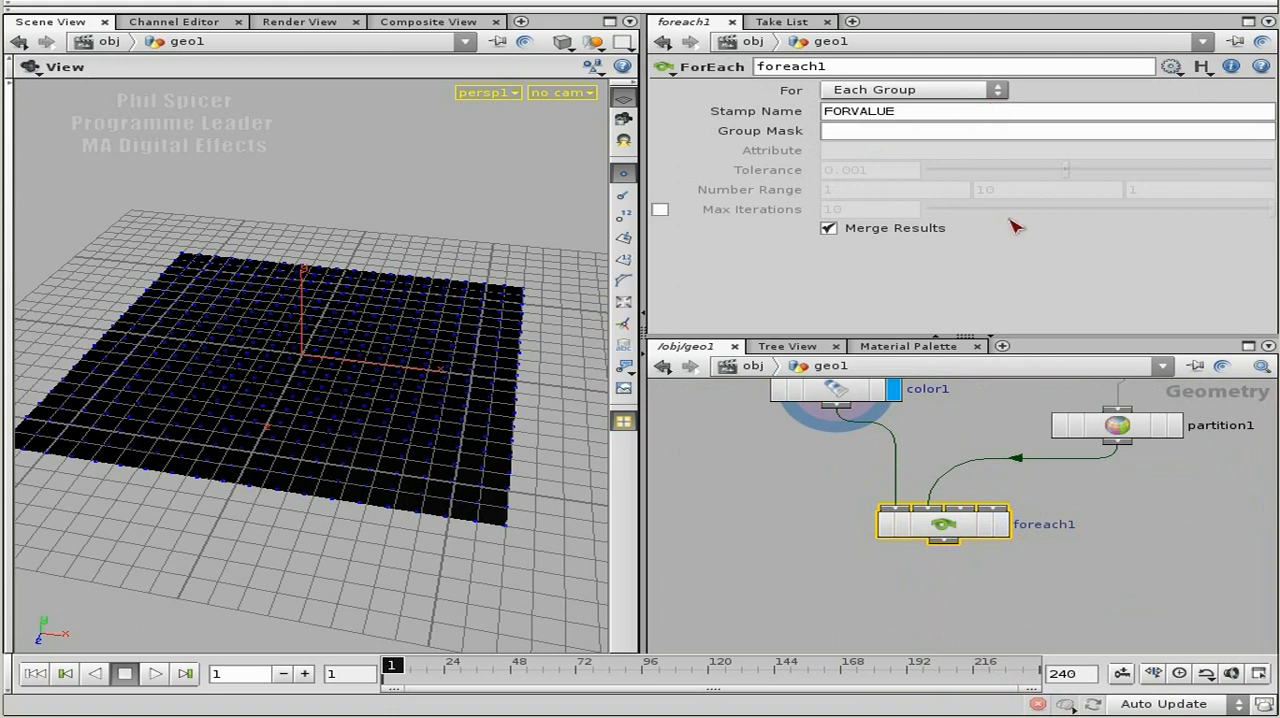
pyautogui.moveTo(1178, 480); pyautogui.dragTo(1049, 646, button='middle')
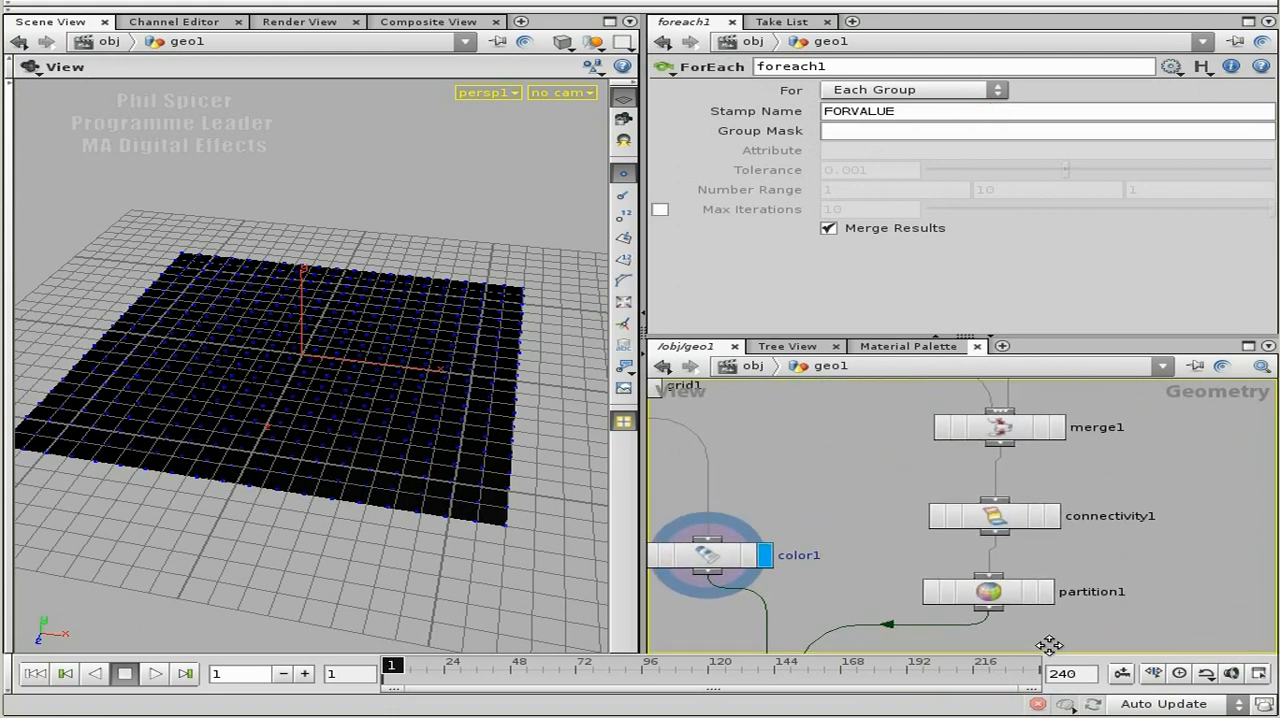
pyautogui.scroll(-3, 1165, 491)
pyautogui.moveTo(1160, 479); pyautogui.dragTo(1153, 549, button='middle')
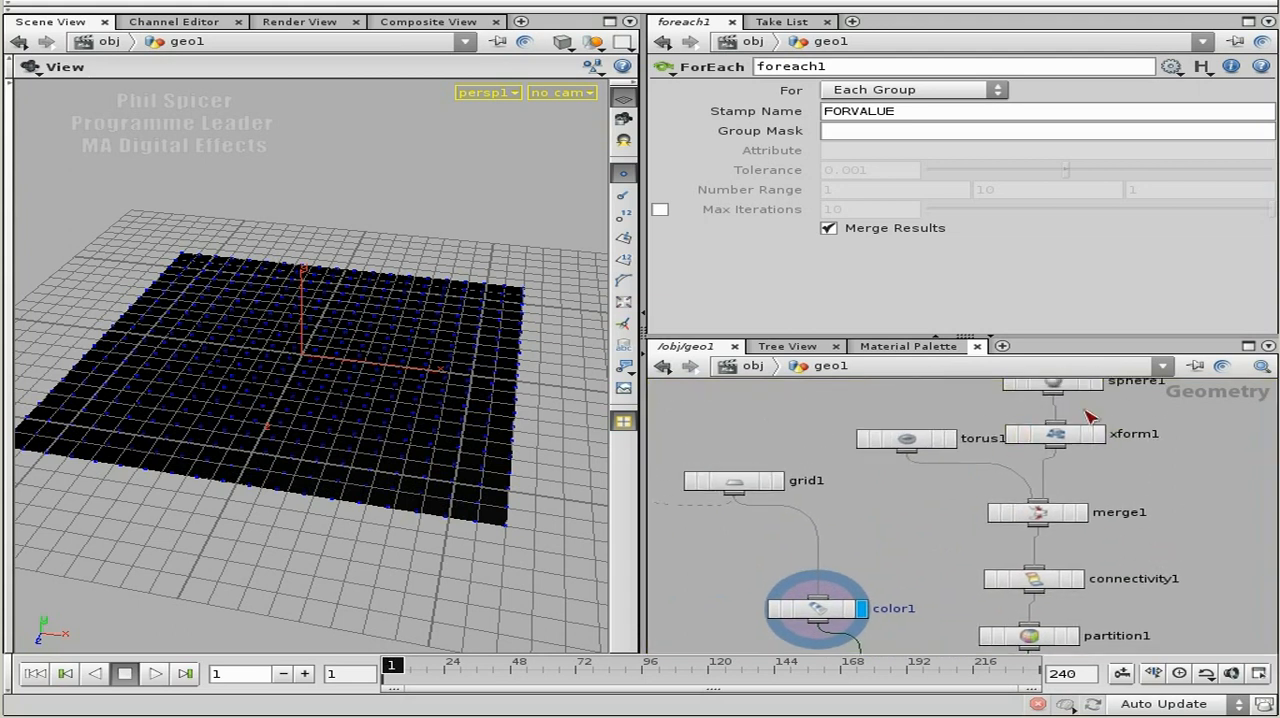
pyautogui.moveTo(1151, 475); pyautogui.dragTo(1149, 511, button='middle')
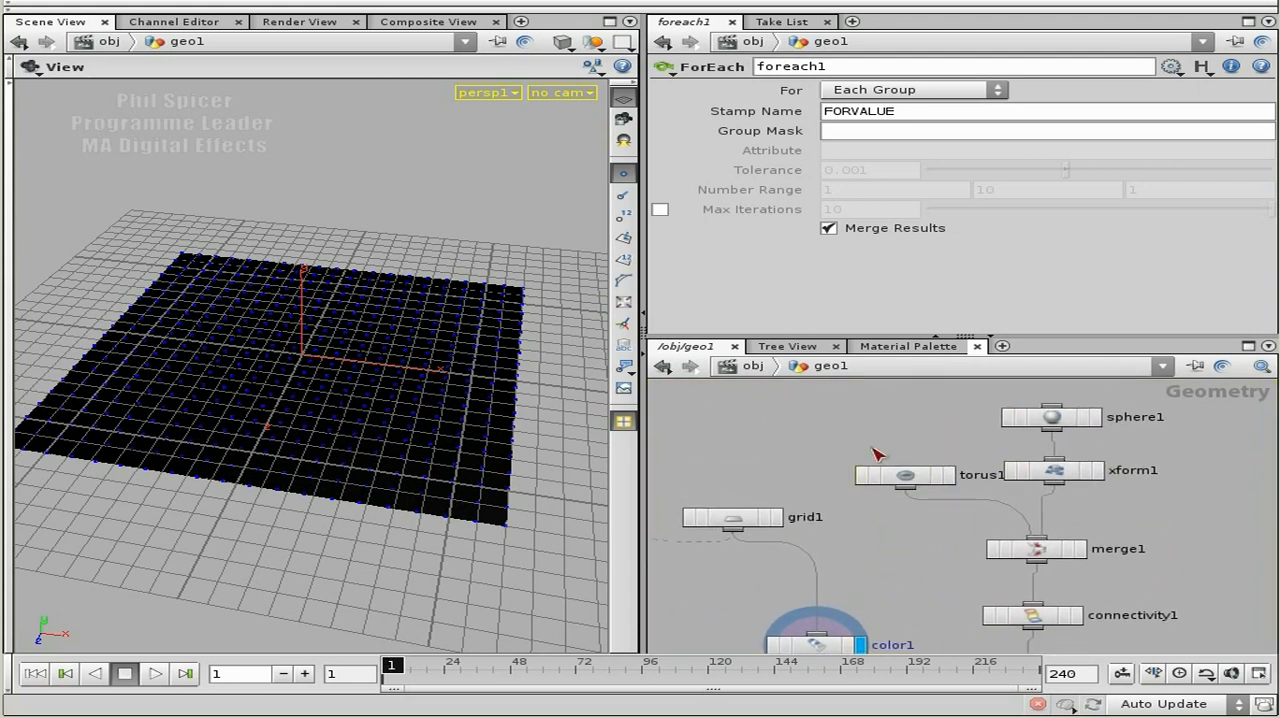
pyautogui.moveTo(1176, 588); pyautogui.dragTo(1146, 482, button='middle')
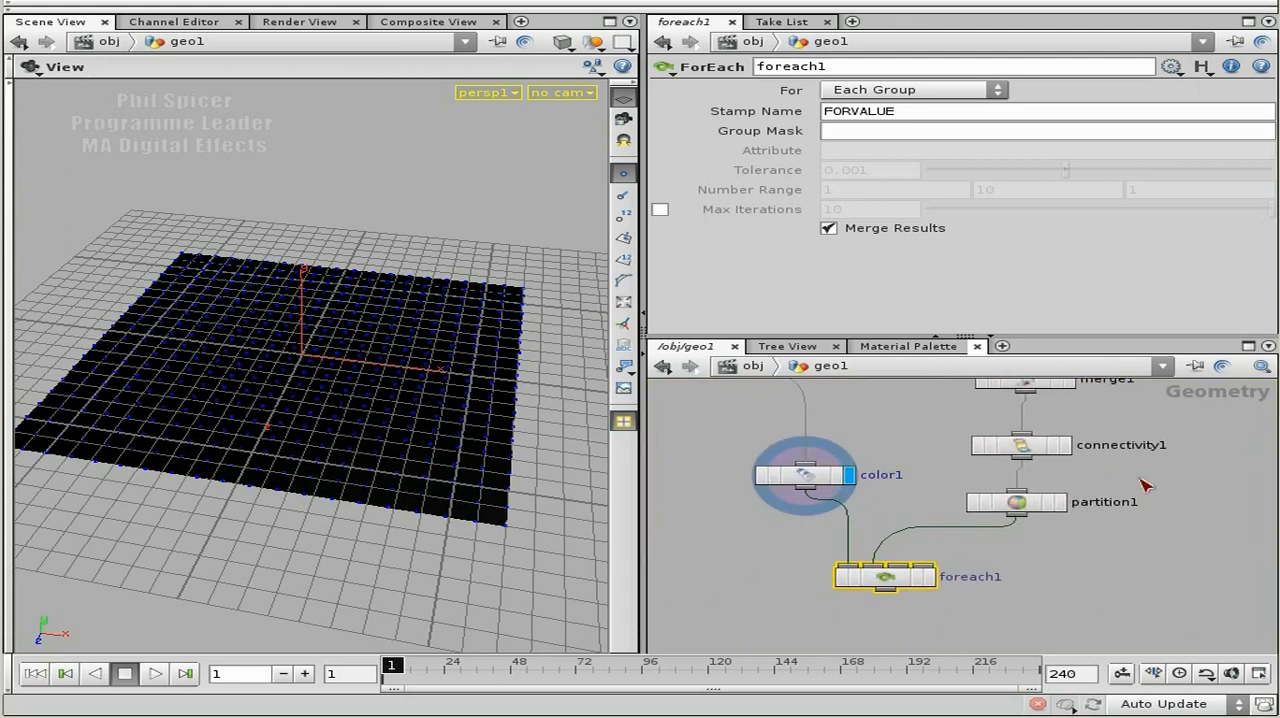
pyautogui.click(912, 91)
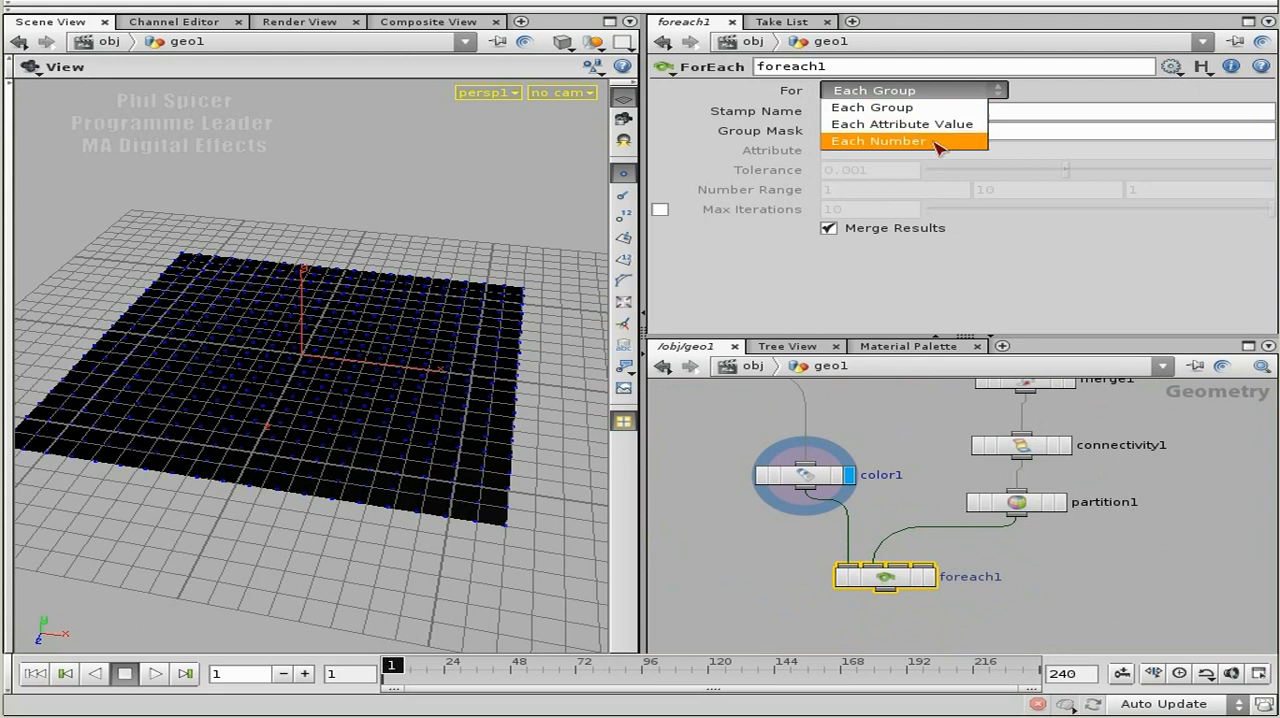
pyautogui.click(878, 141)
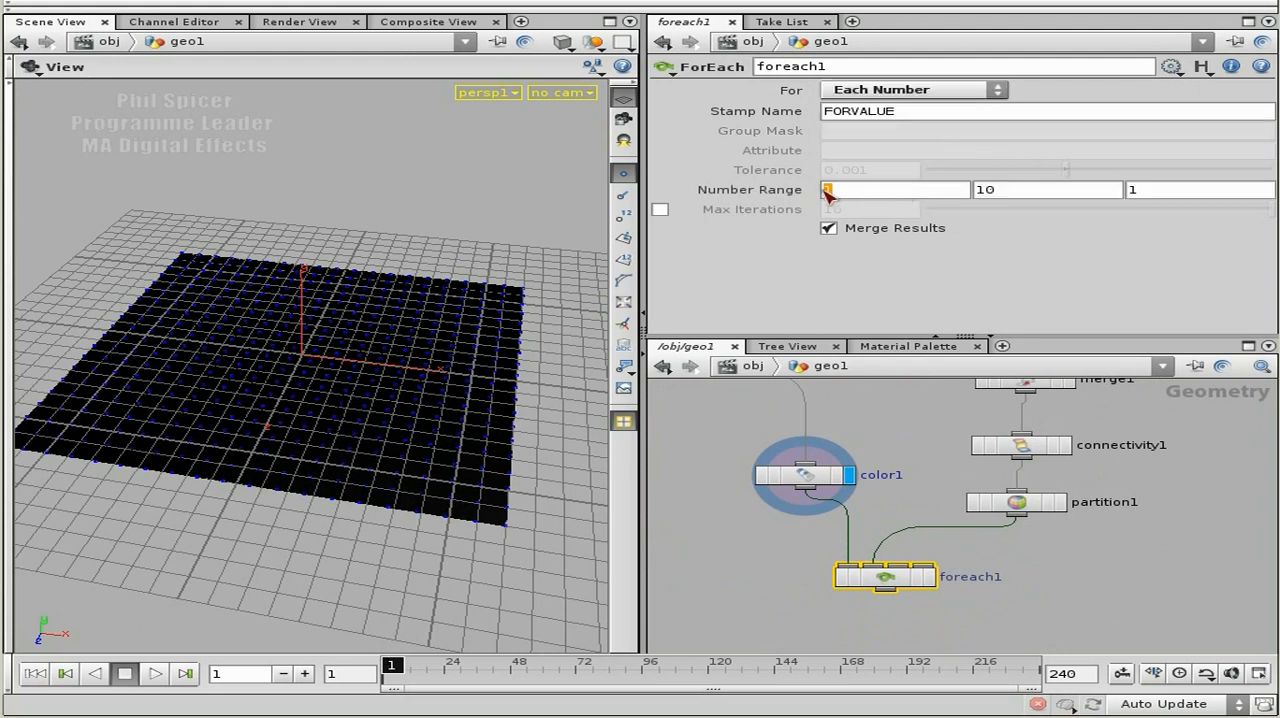
# Examine foreach1's Number Range fields and check the primitive groups in partition1's node information.
pyautogui.click(975, 195)
pyautogui.click(1148, 197)
pyautogui.click(1024, 192)
pyautogui.middleClick(1019, 504)
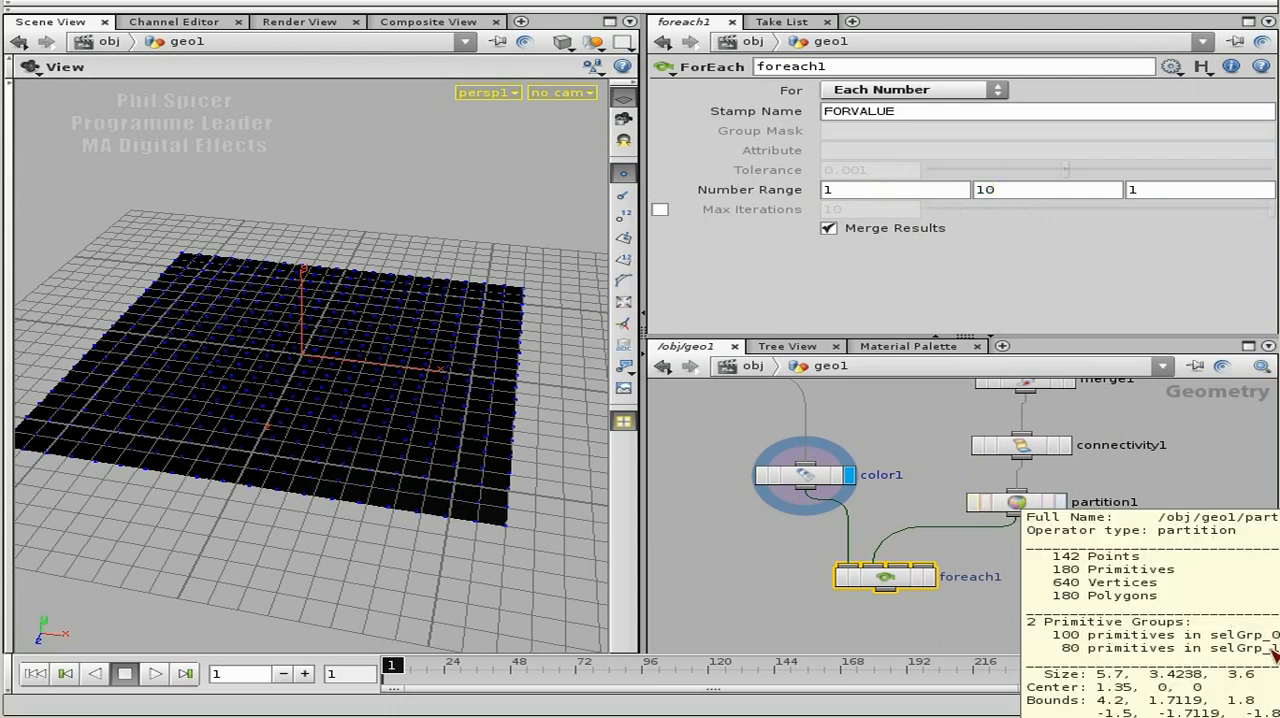
pyautogui.moveTo(1160, 569); pyautogui.dragTo(989, 556, button='middle')
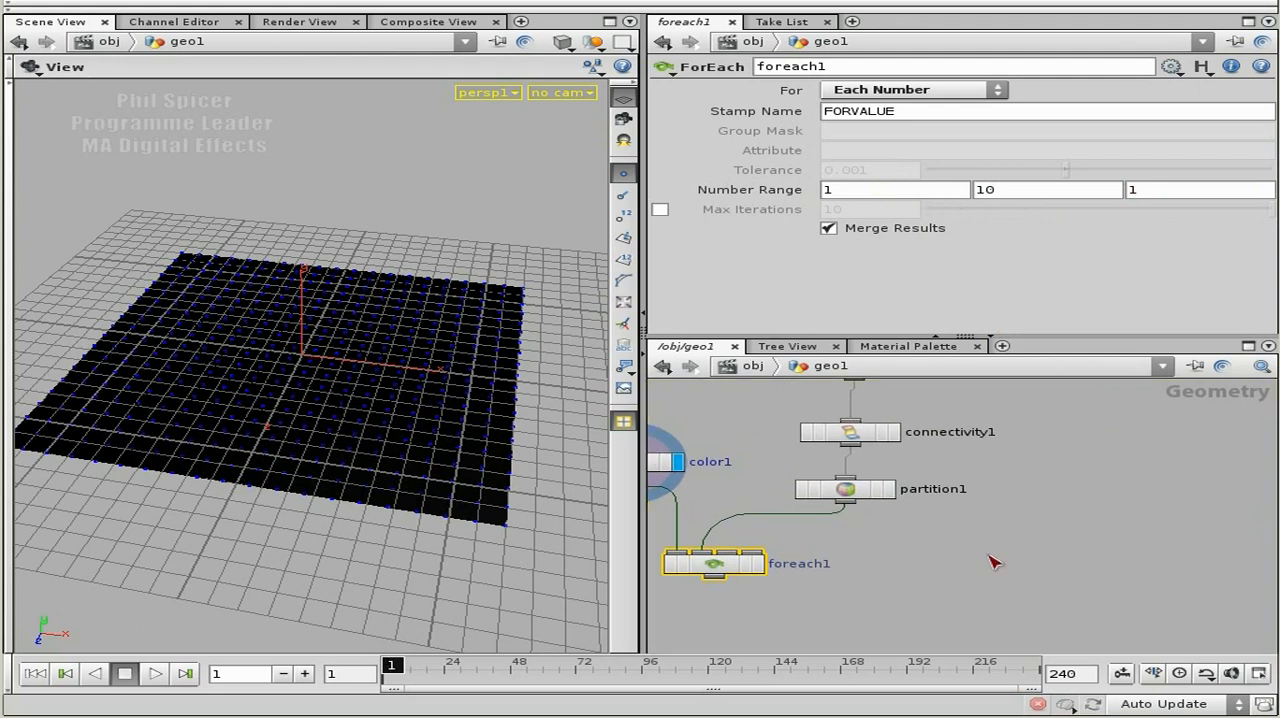
pyautogui.middleClick(854, 489)
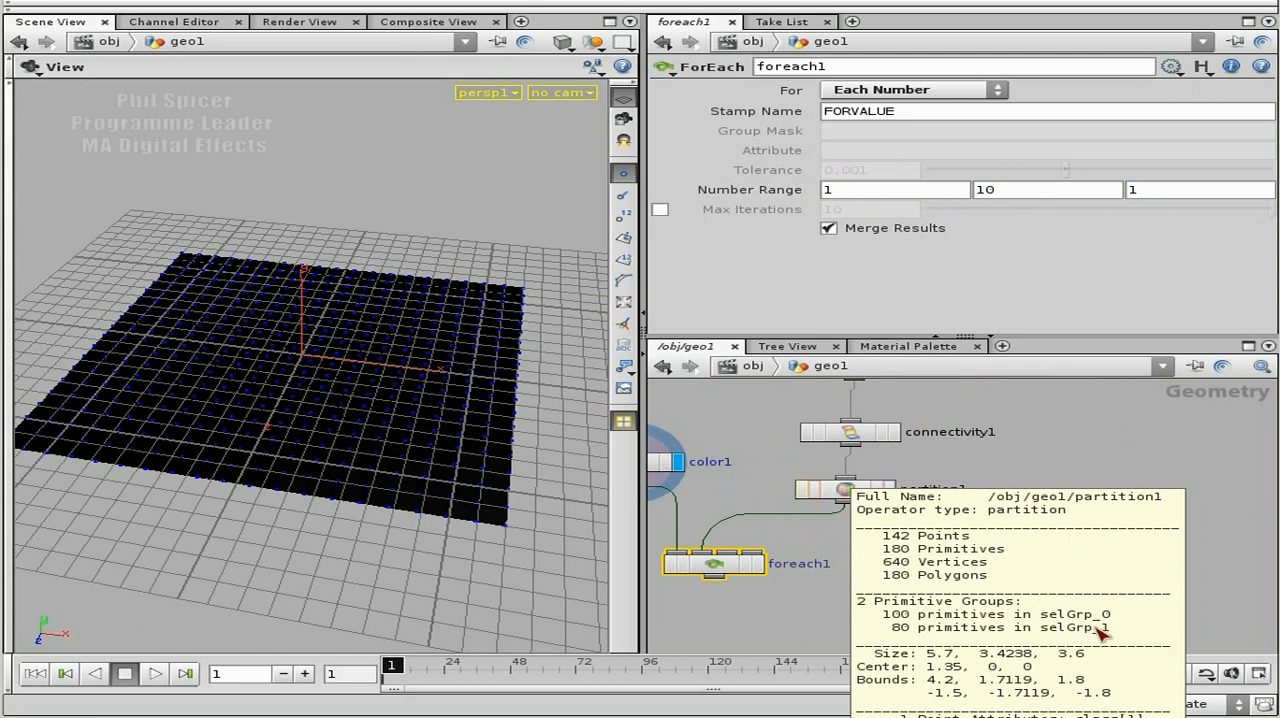
# Set the Number Range of foreach1 to start at 0 and end at 1.
pyautogui.doubleClick(826, 190)
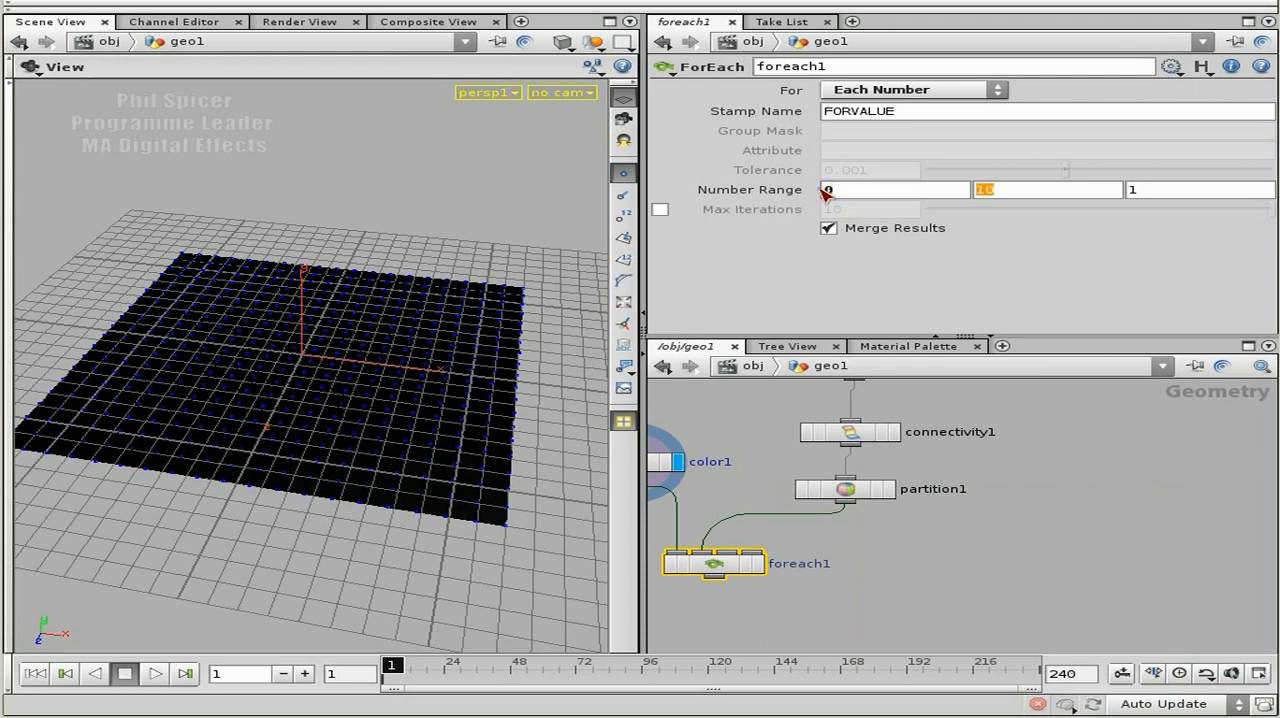
pyautogui.moveTo(910, 579); pyautogui.dragTo(1044, 572, button='middle')
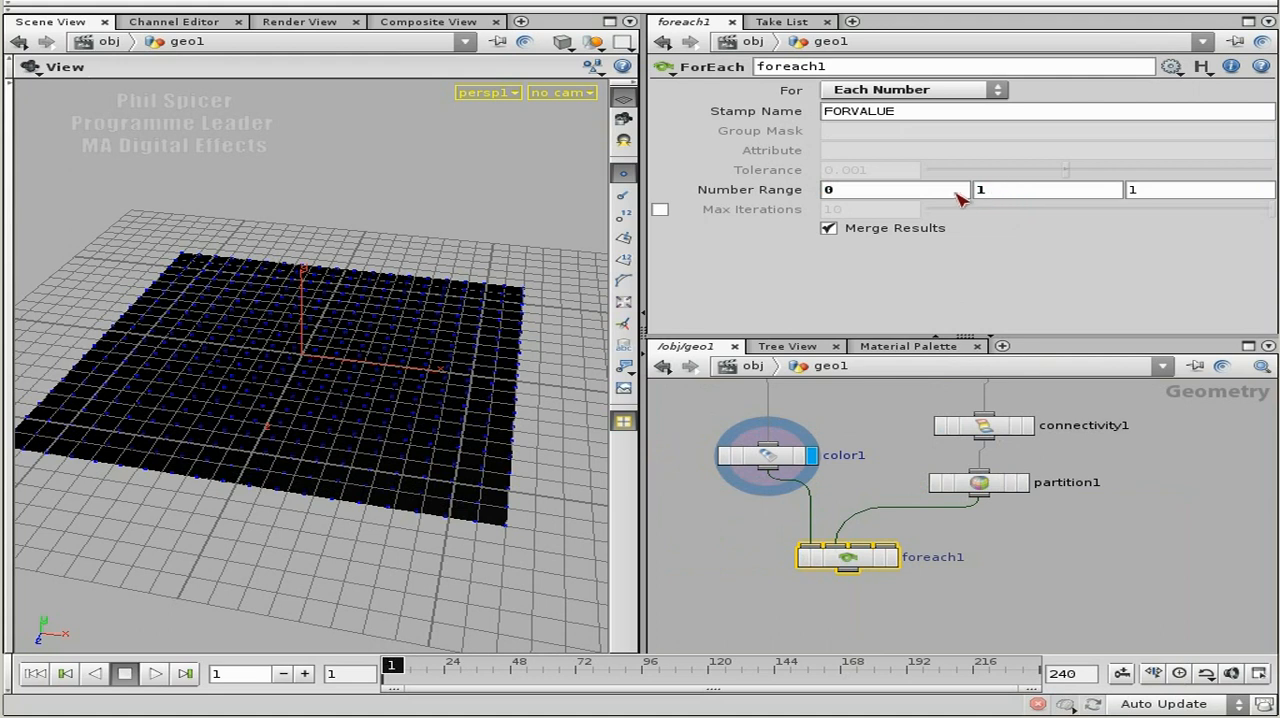
pyautogui.doubleClick(826, 190)
pyautogui.doubleClick(981, 190)
# Go inside the foreach1 network to its numbered inputs and the each1 node.
pyautogui.moveTo(1014, 603); pyautogui.dragTo(1045, 567, button='middle')
pyautogui.moveTo(1017, 541); pyautogui.dragTo(1053, 545, button='right')
pyautogui.moveTo(955, 543); pyautogui.dragTo(1042, 586, button='middle')
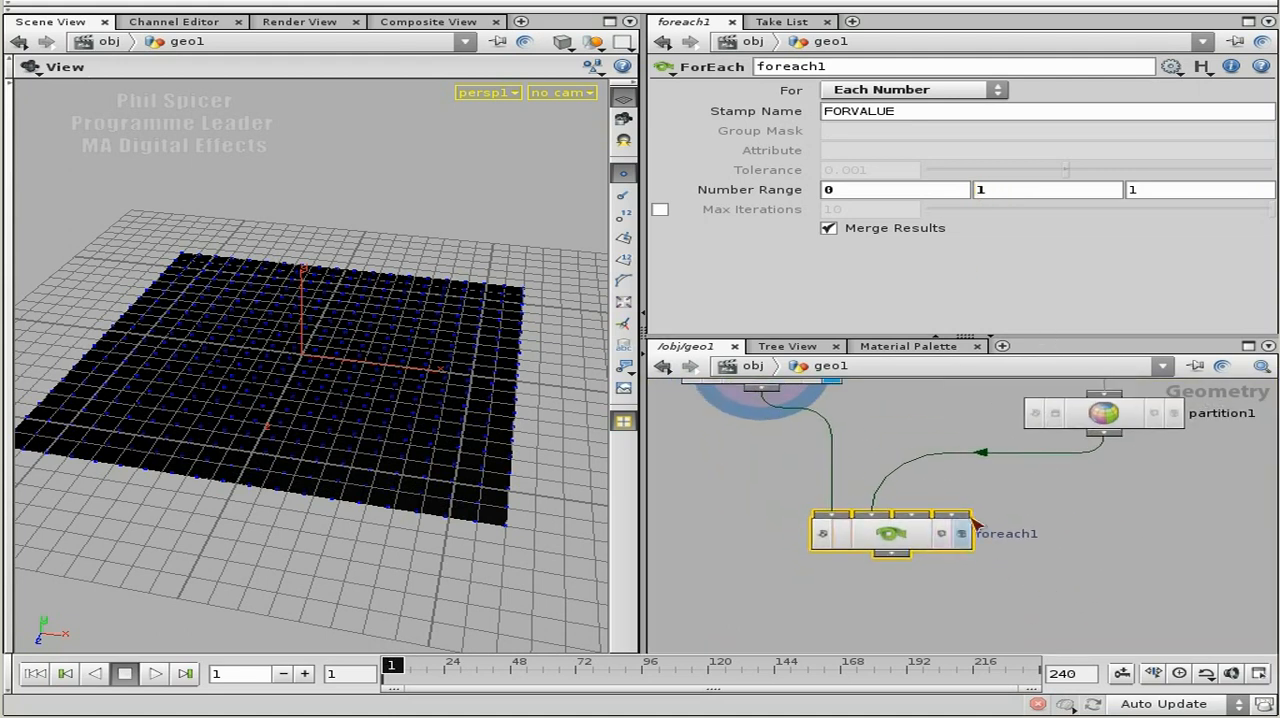
pyautogui.doubleClick(903, 543)
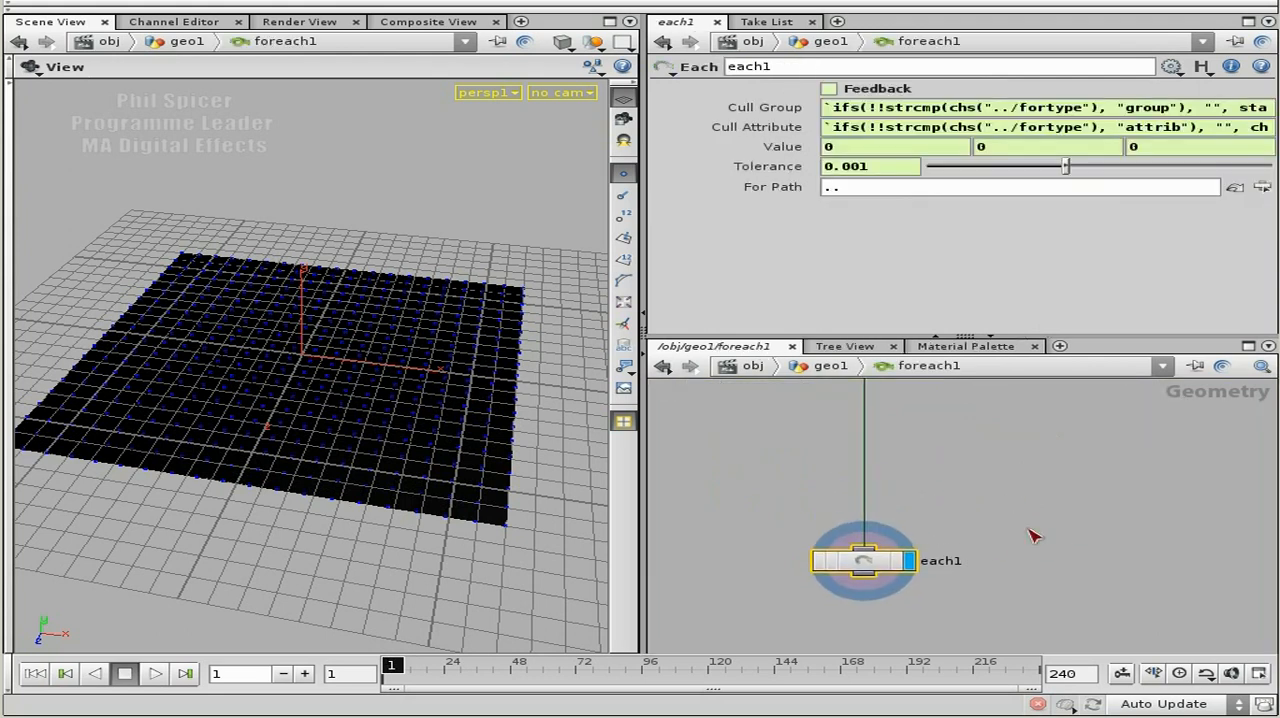
pyautogui.moveTo(957, 549); pyautogui.dragTo(954, 474, button='middle')
pyautogui.moveTo(860, 505); pyautogui.dragTo(865, 452)
pyautogui.moveTo(865, 452); pyautogui.dragTo(867, 489, button='middle')
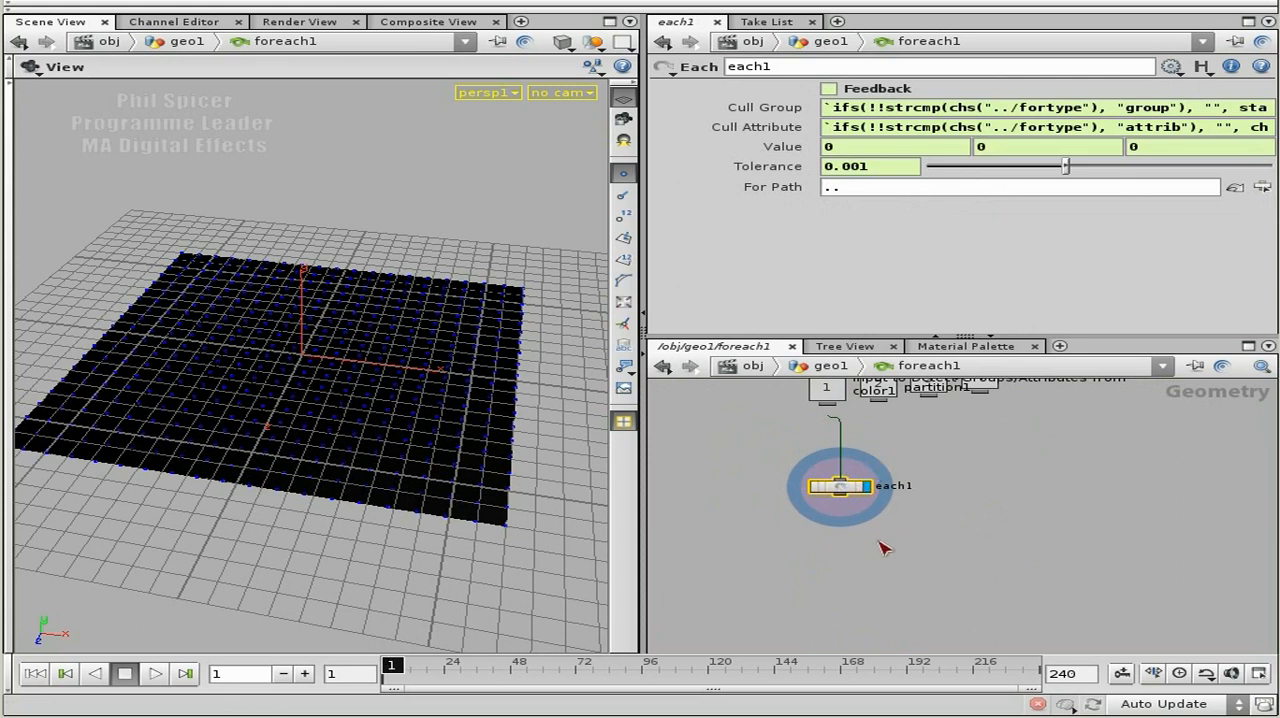
pyautogui.moveTo(956, 474); pyautogui.dragTo(960, 503, button='middle')
pyautogui.moveTo(960, 503); pyautogui.dragTo(990, 505, button='right')
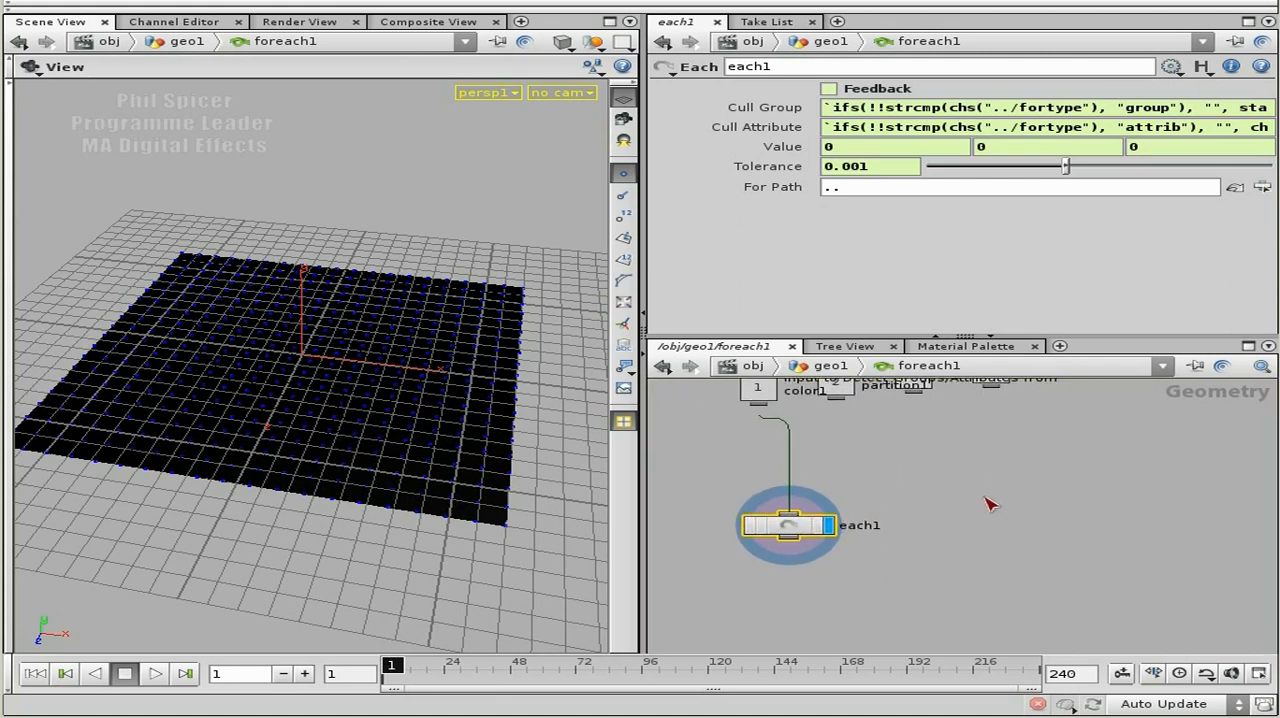
# Add a Delete node beside each1 and wire input 2, which carries partition1, into it.
pyautogui.press('Tab')
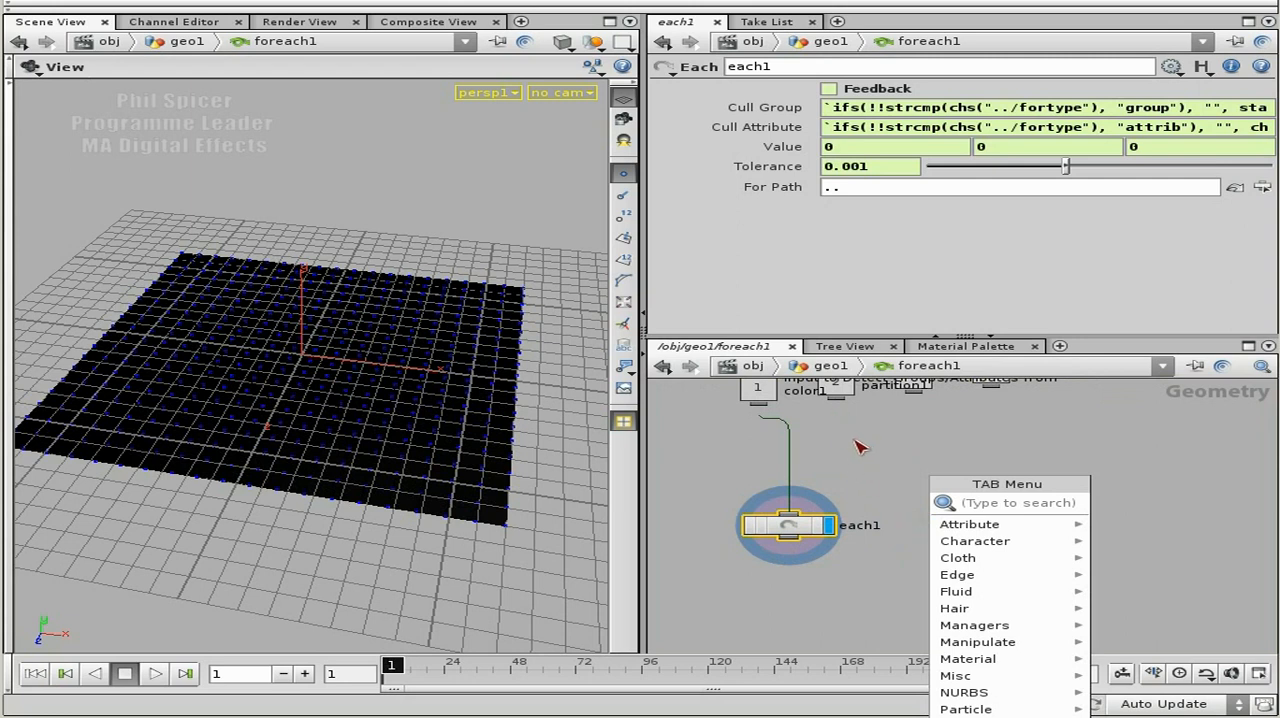
pyautogui.write('dele')
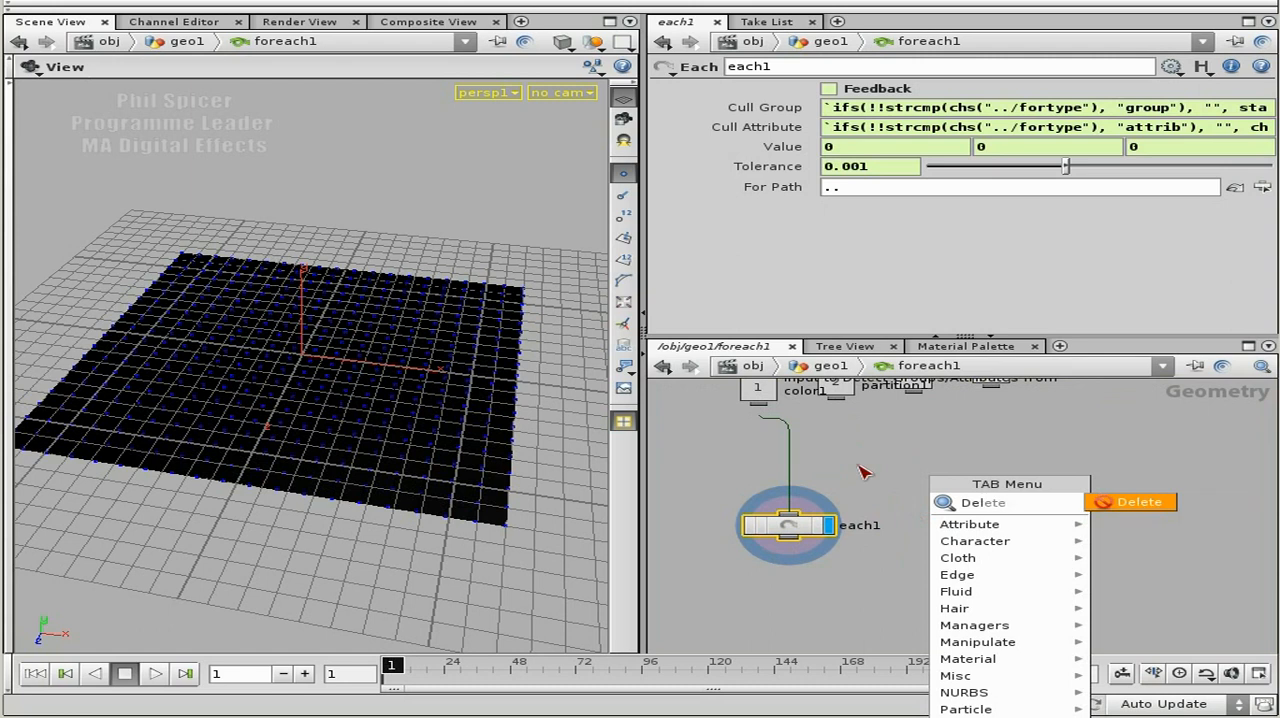
pyautogui.click(1150, 505)
pyautogui.click(949, 523)
pyautogui.click(832, 401)
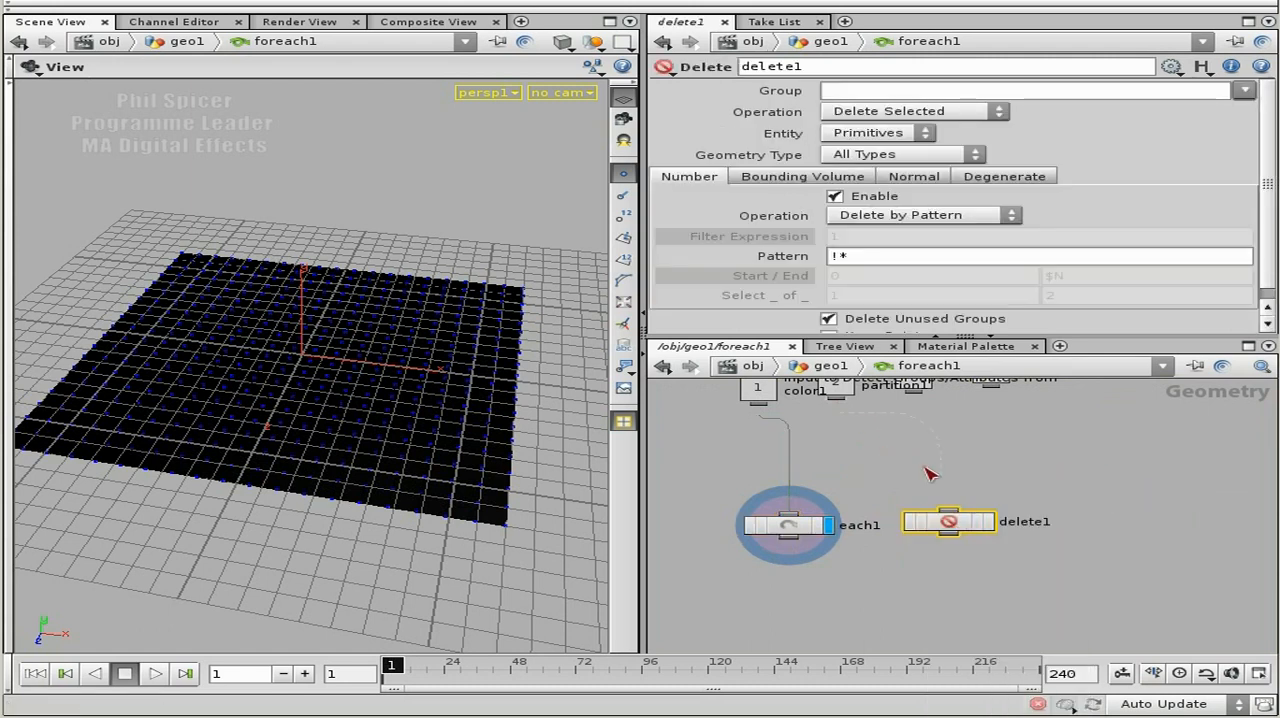
pyautogui.click(949, 513)
pyautogui.moveTo(949, 524); pyautogui.dragTo(949, 543)
pyautogui.moveTo(983, 474); pyautogui.dragTo(991, 516, button='middle')
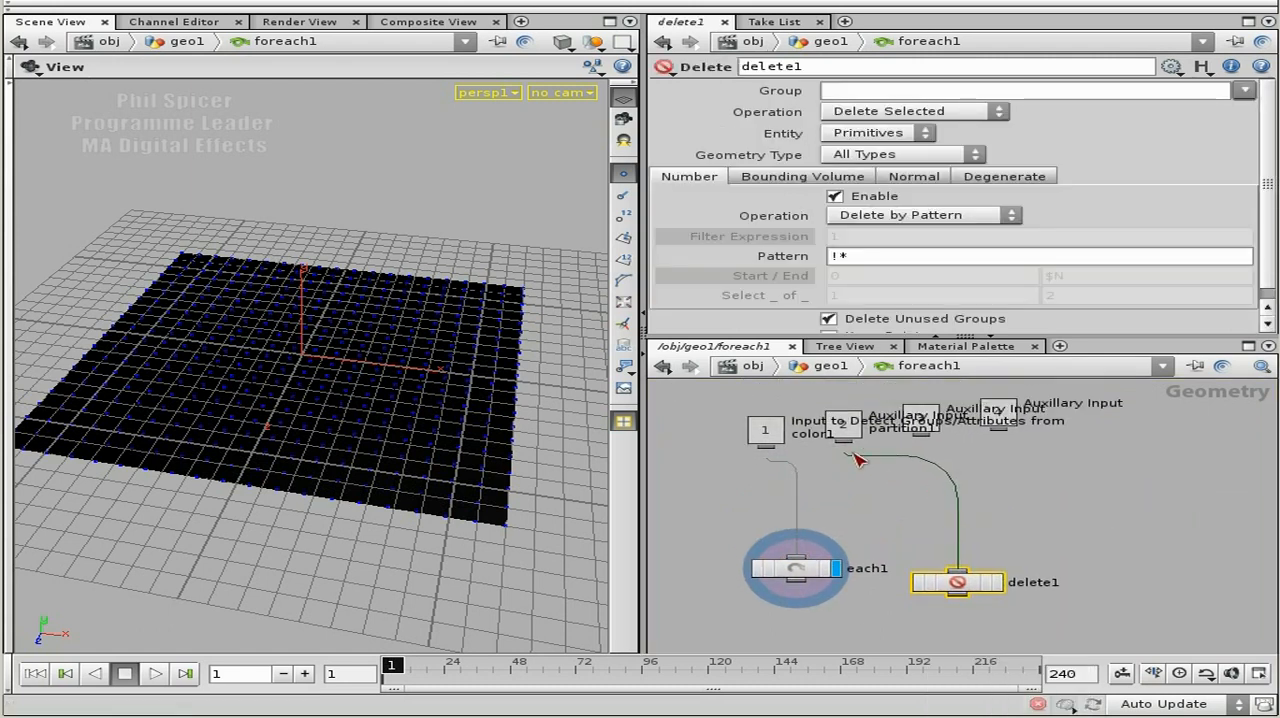
# Add a Point node below each1 and wire each1's output into its first input.
pyautogui.click(849, 467)
pyautogui.scroll(2, 855, 472)
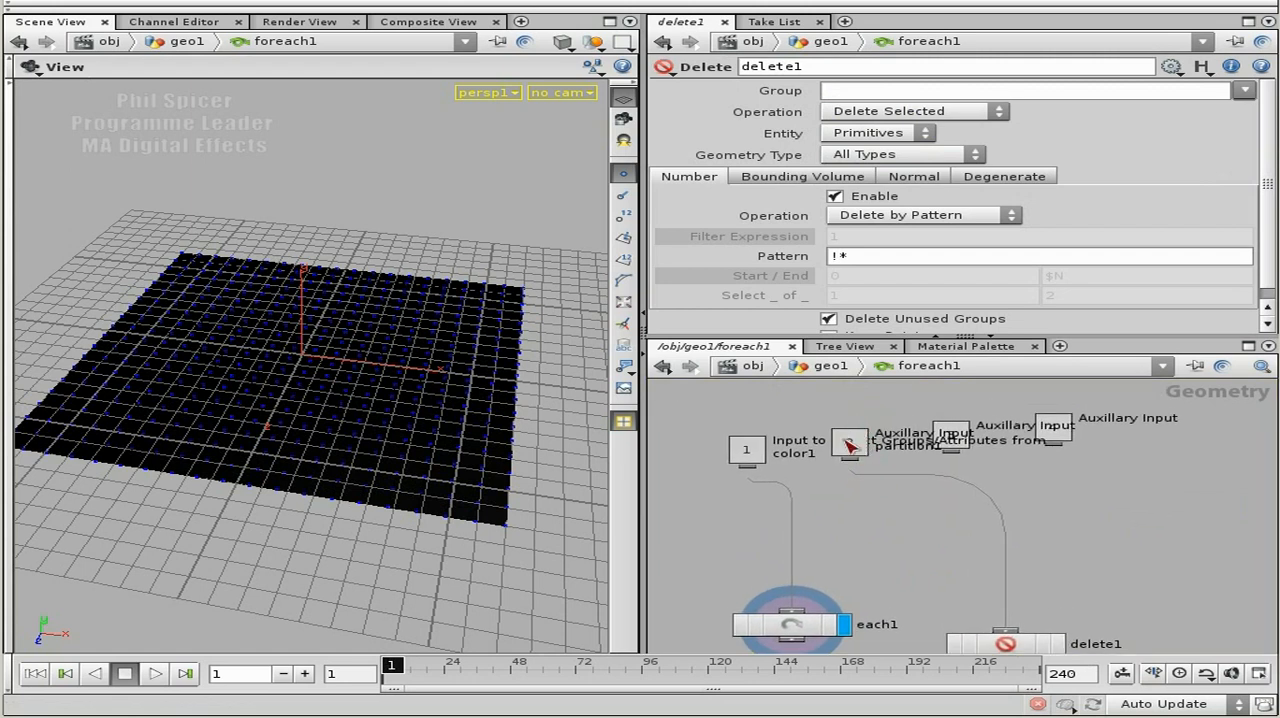
pyautogui.moveTo(949, 579); pyautogui.dragTo(989, 468, button='middle')
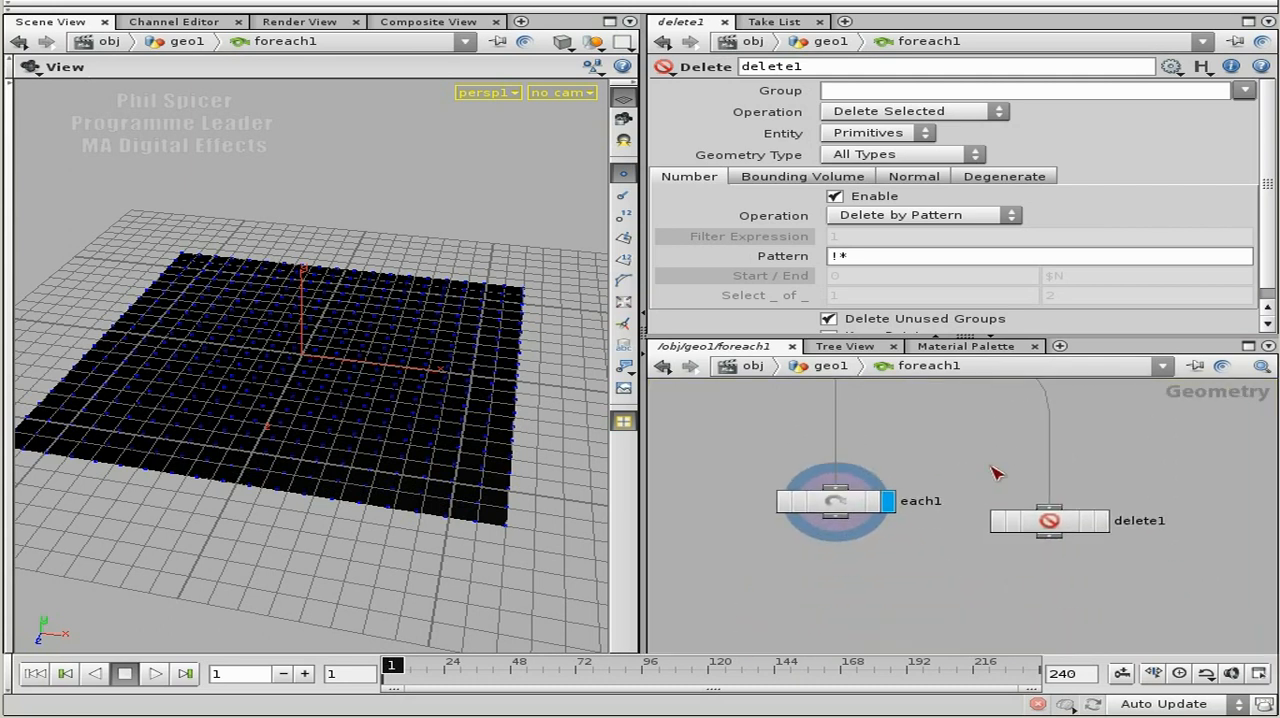
pyautogui.moveTo(950, 592); pyautogui.dragTo(946, 578, button='middle')
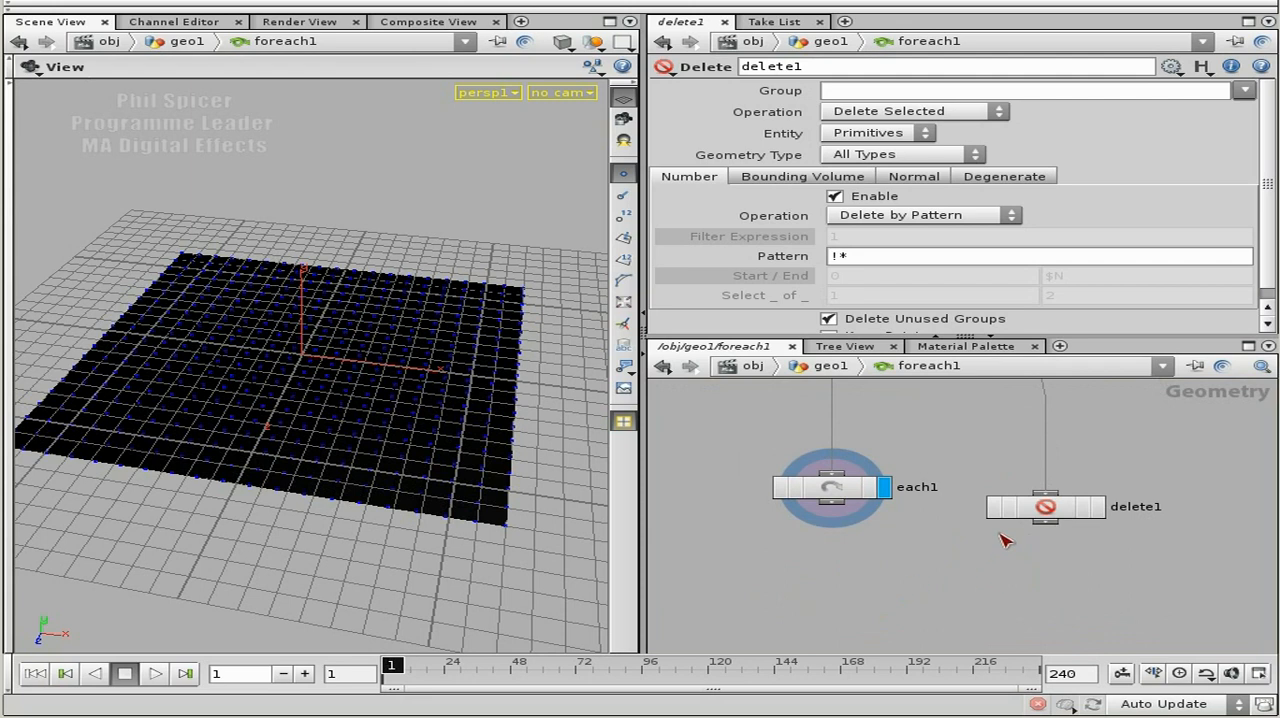
pyautogui.moveTo(1010, 442); pyautogui.dragTo(1004, 516, button='middle')
pyautogui.moveTo(1057, 592); pyautogui.dragTo(1055, 592)
pyautogui.moveTo(1006, 606); pyautogui.dragTo(1000, 491, button='middle')
pyautogui.press('Tab')
pyautogui.write('point')
pyautogui.click(1190, 502)
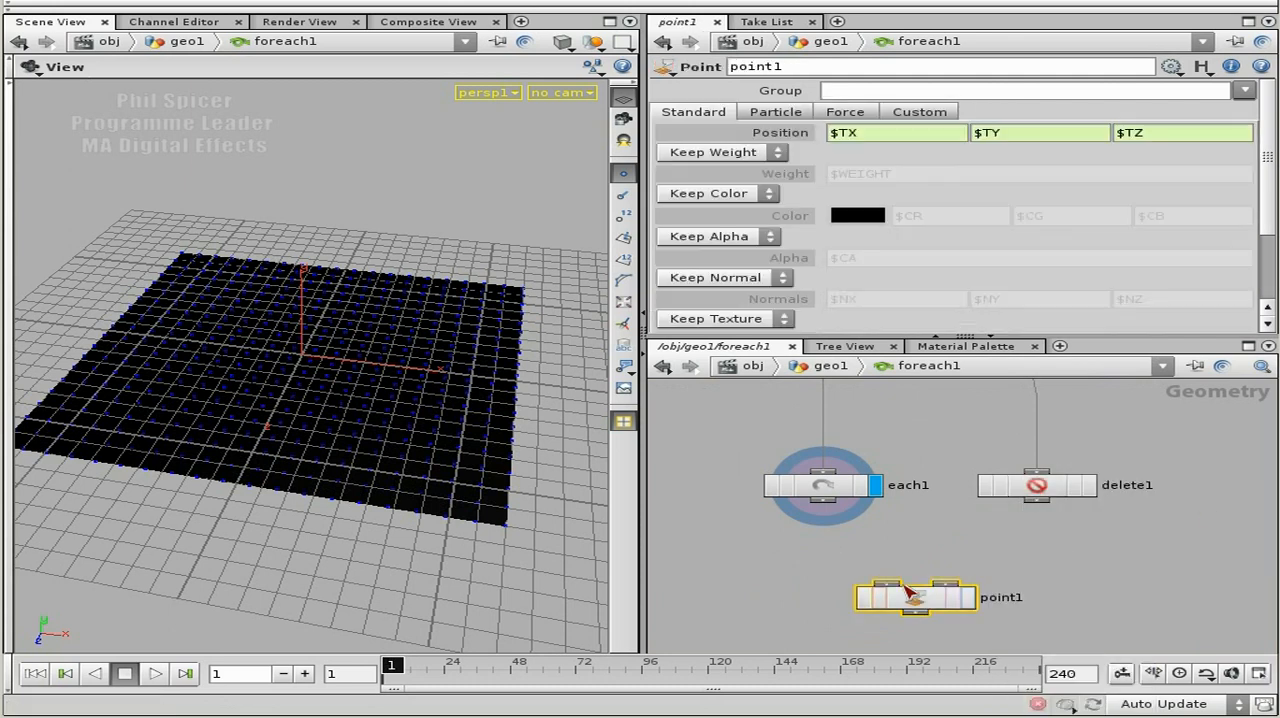
pyautogui.moveTo(838, 515); pyautogui.dragTo(922, 620)
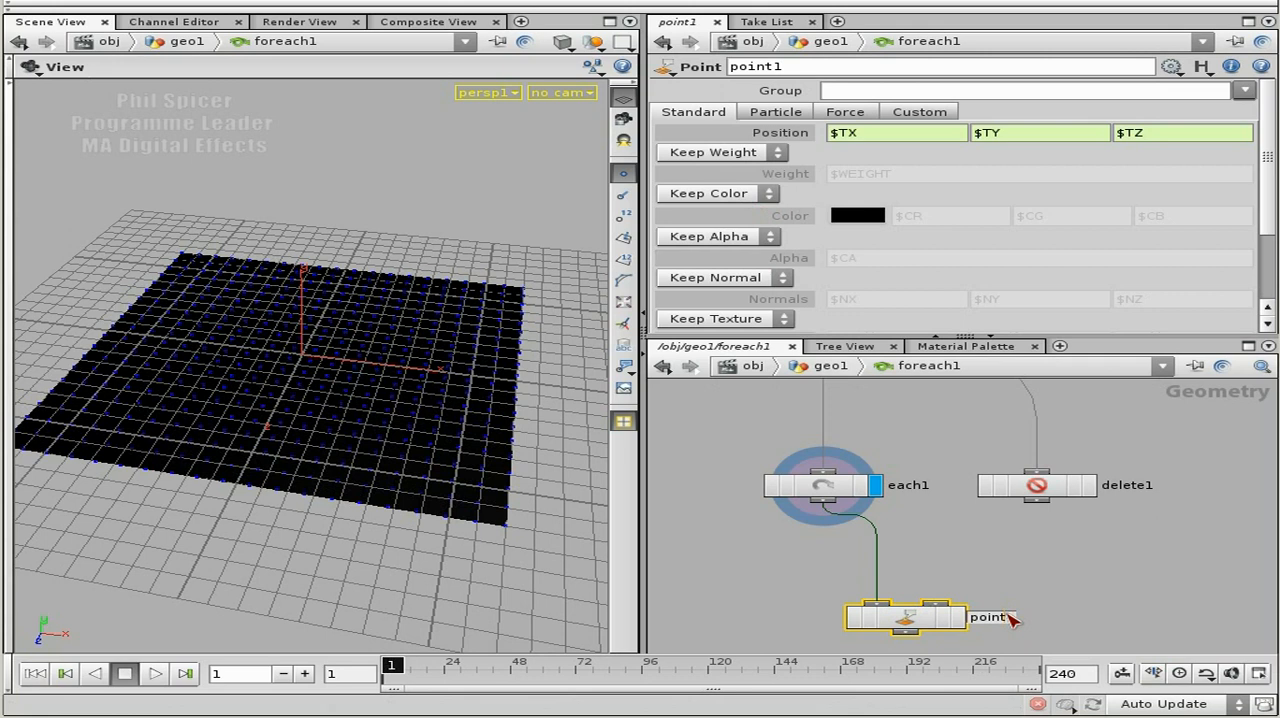
# Rename the Point node as point_add_color_to_selection.
pyautogui.write('_colo')
pyautogui.press('Return')
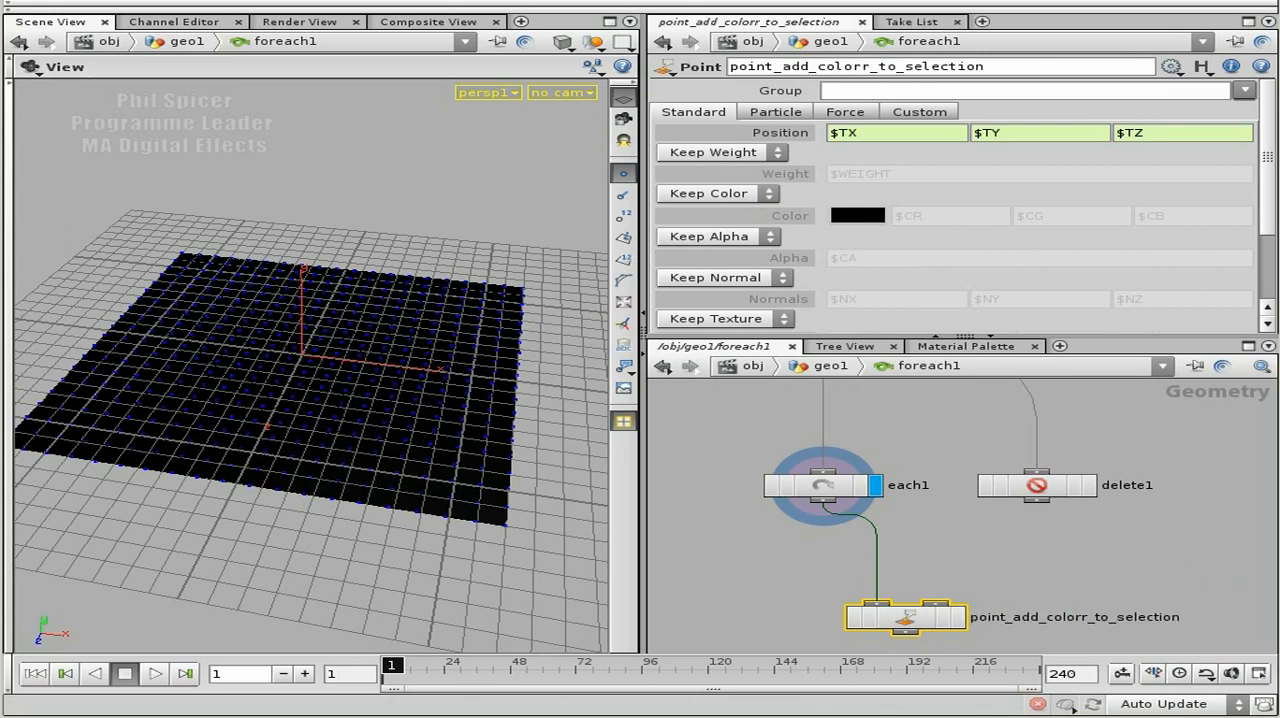
pyautogui.click(867, 66)
pyautogui.press('BackSpace')
pyautogui.press('Return')
# Try selGrp_0 as the primitive group for delete1, and clear the group entry again.
pyautogui.click(1080, 485)
pyautogui.moveTo(1110, 440); pyautogui.dragTo(1100, 458, button='middle')
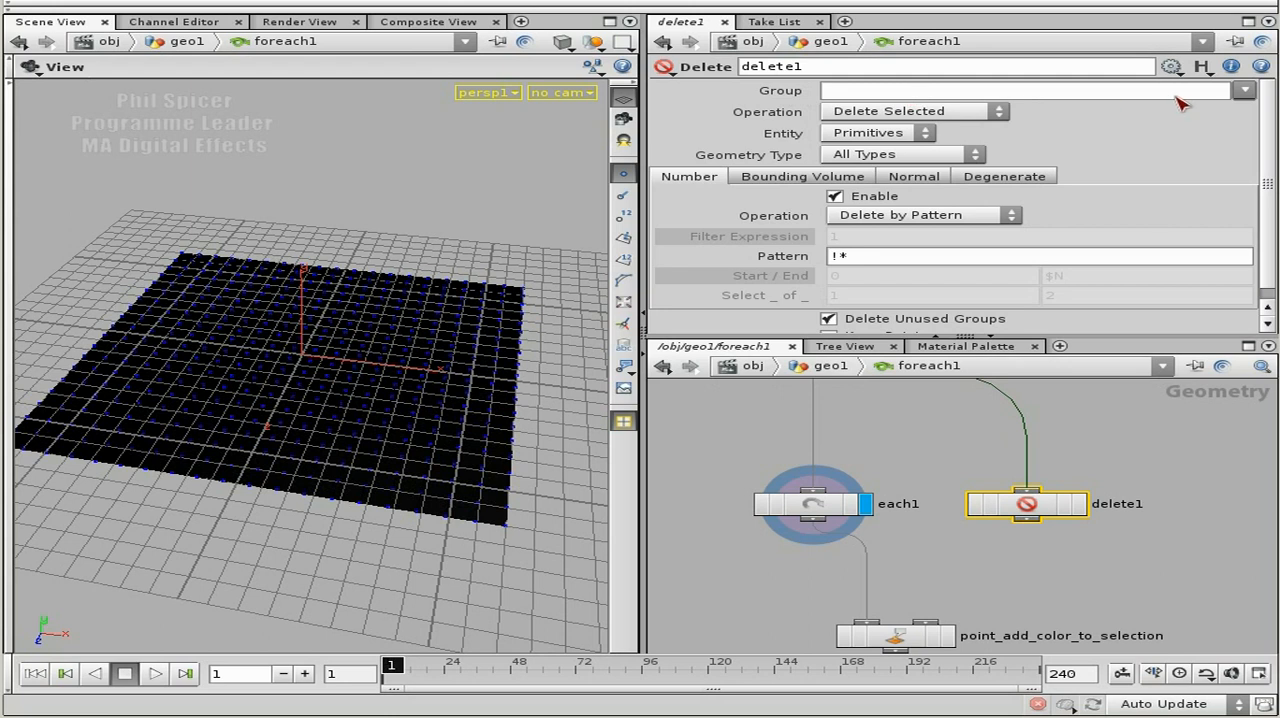
pyautogui.click(1244, 90)
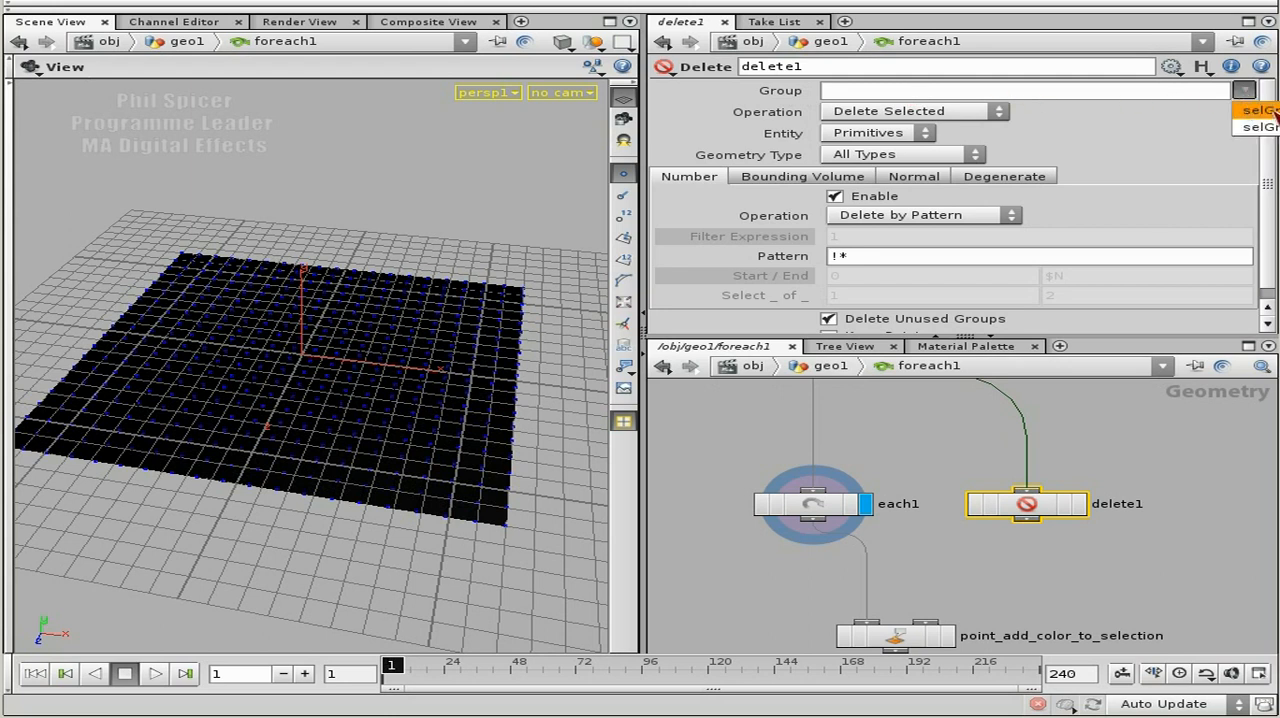
pyautogui.click(1272, 114)
pyautogui.moveTo(878, 92); pyautogui.dragTo(915, 97)
pyautogui.click(934, 93)
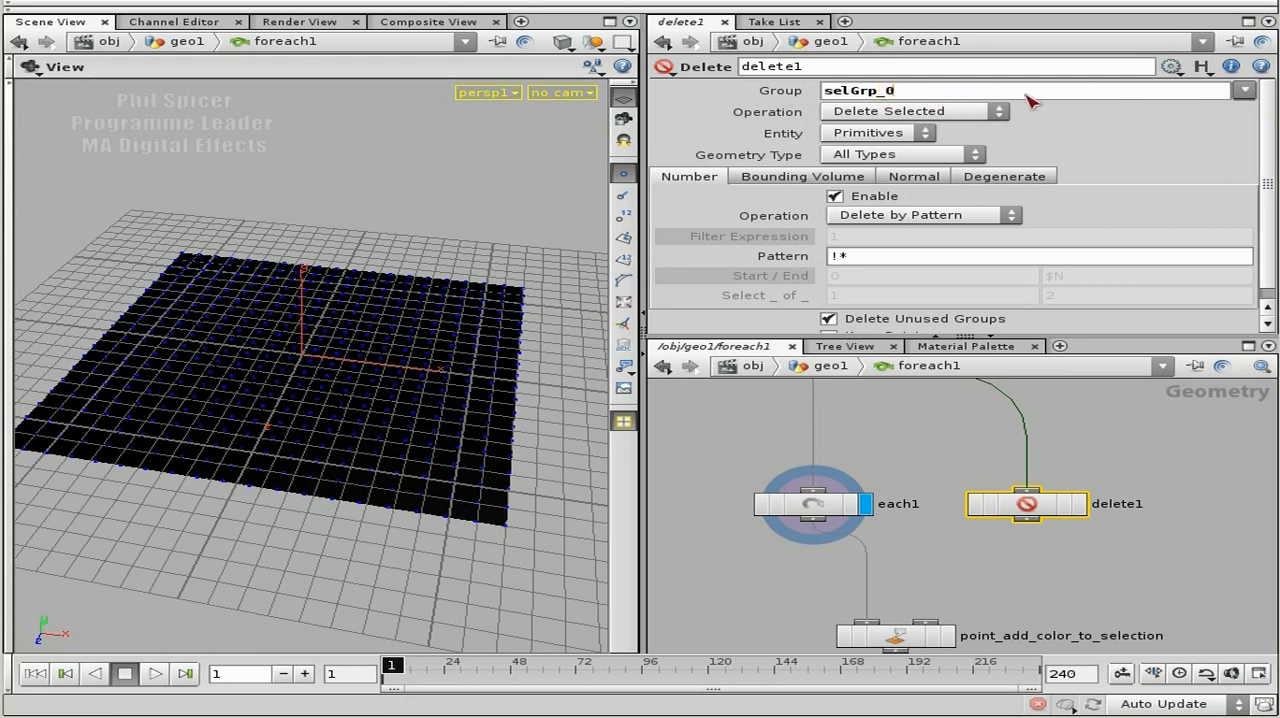
pyautogui.moveTo(908, 95); pyautogui.dragTo(818, 93)
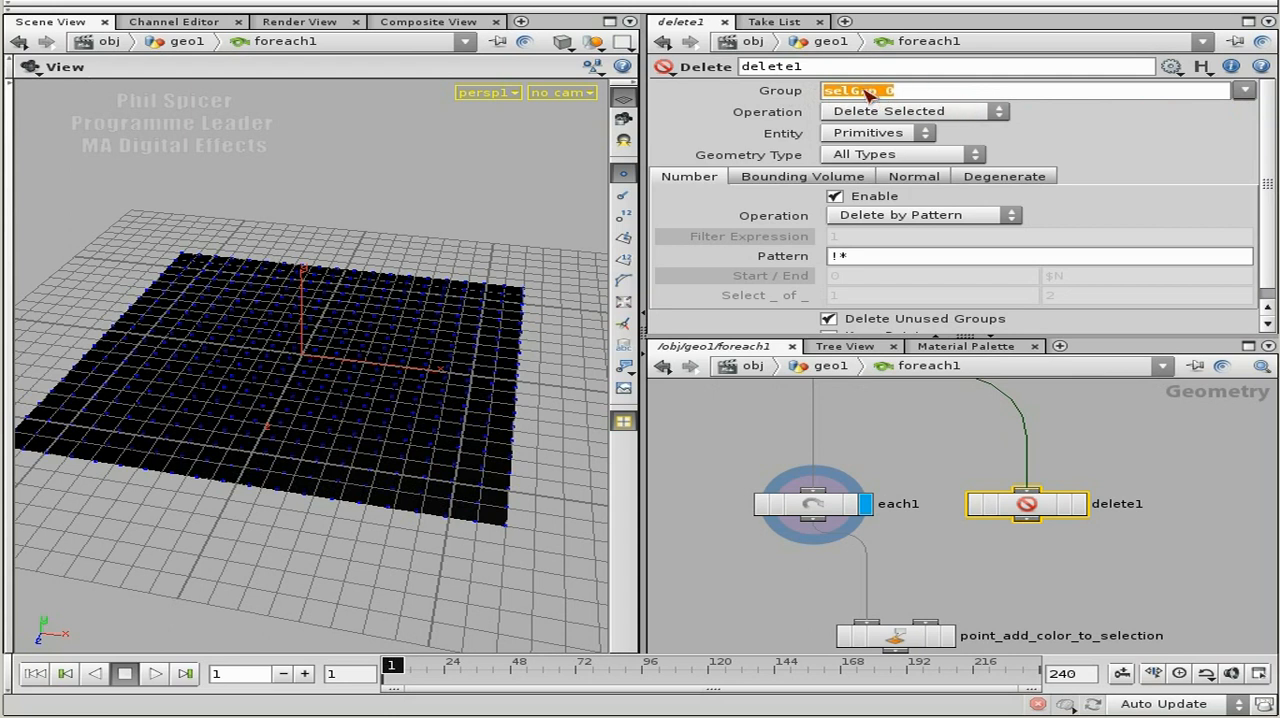
pyautogui.press('Delete')
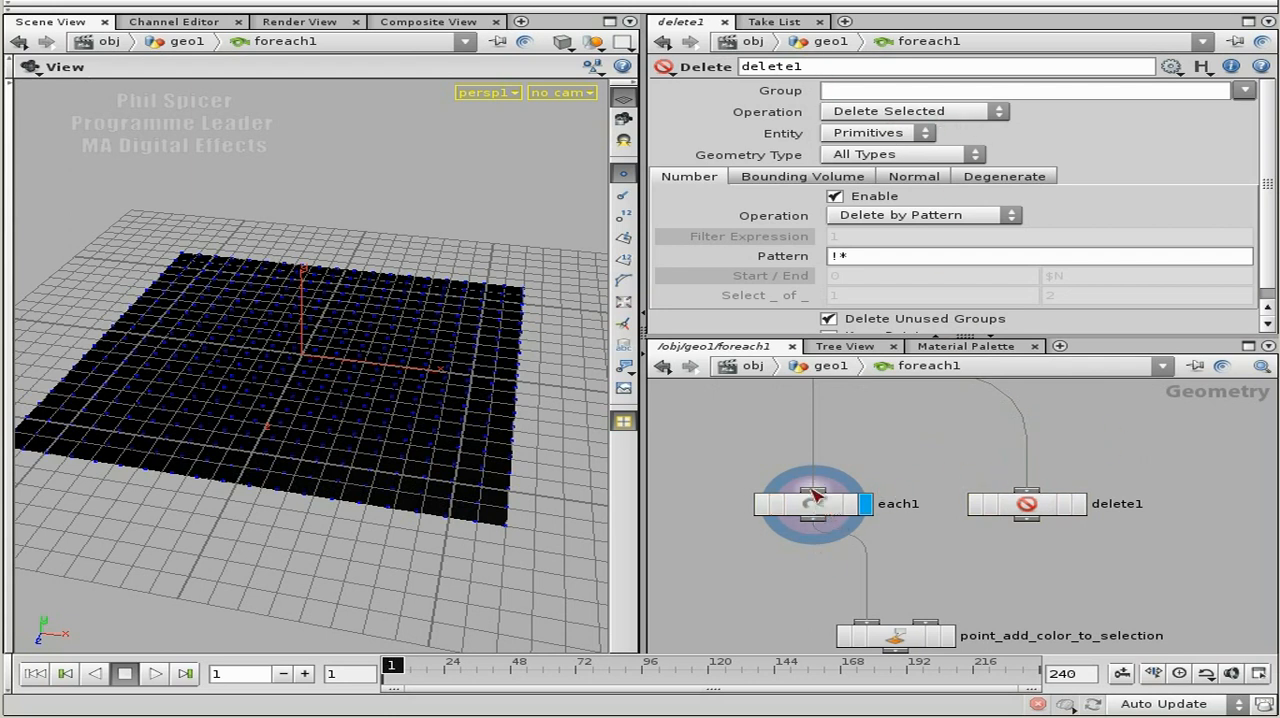
# Examine the stamps("..", "FORVALUE", "") part of each1's Cull Group expression and return to delete1's parameters.
pyautogui.click(825, 508)
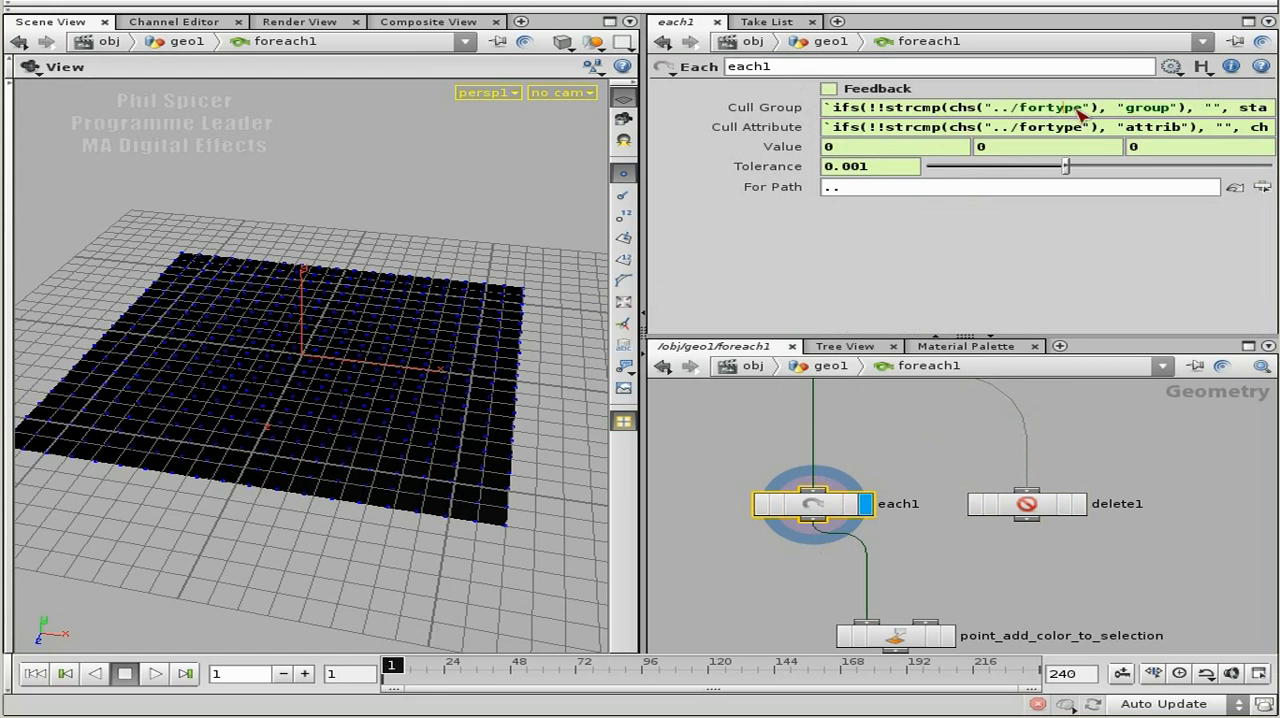
pyautogui.press('End')
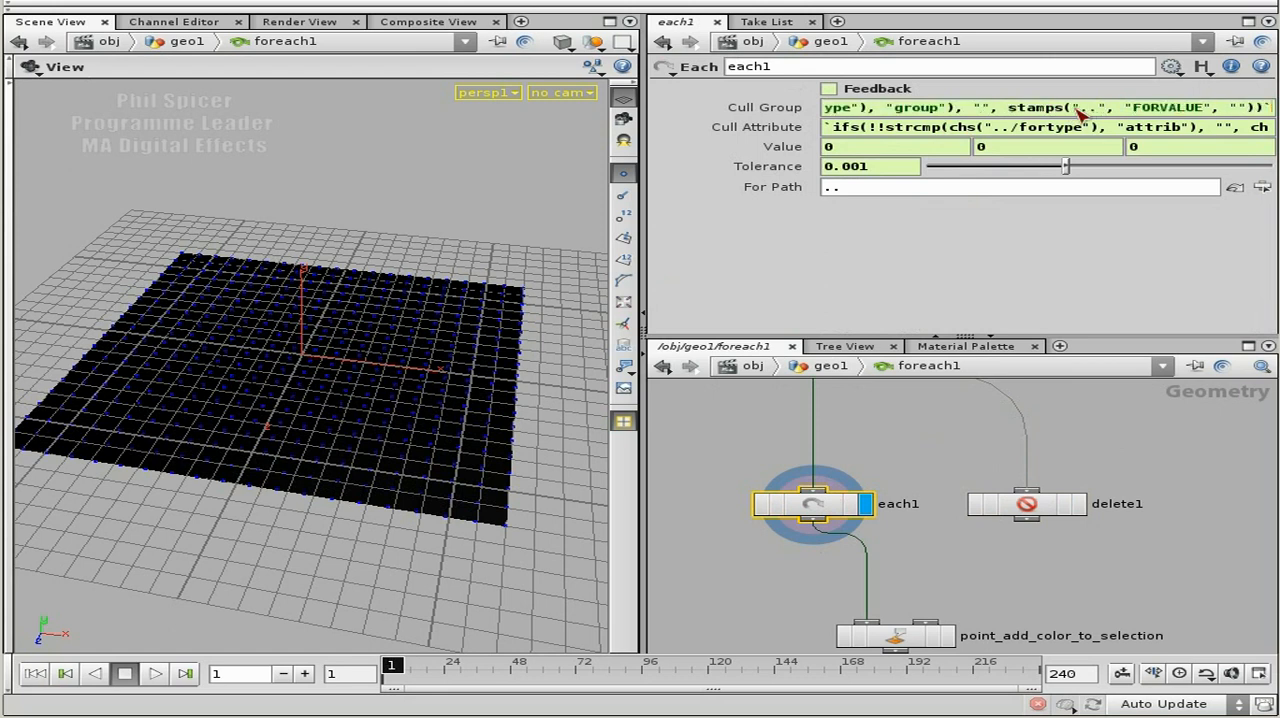
pyautogui.moveTo(1010, 108); pyautogui.dragTo(1257, 117)
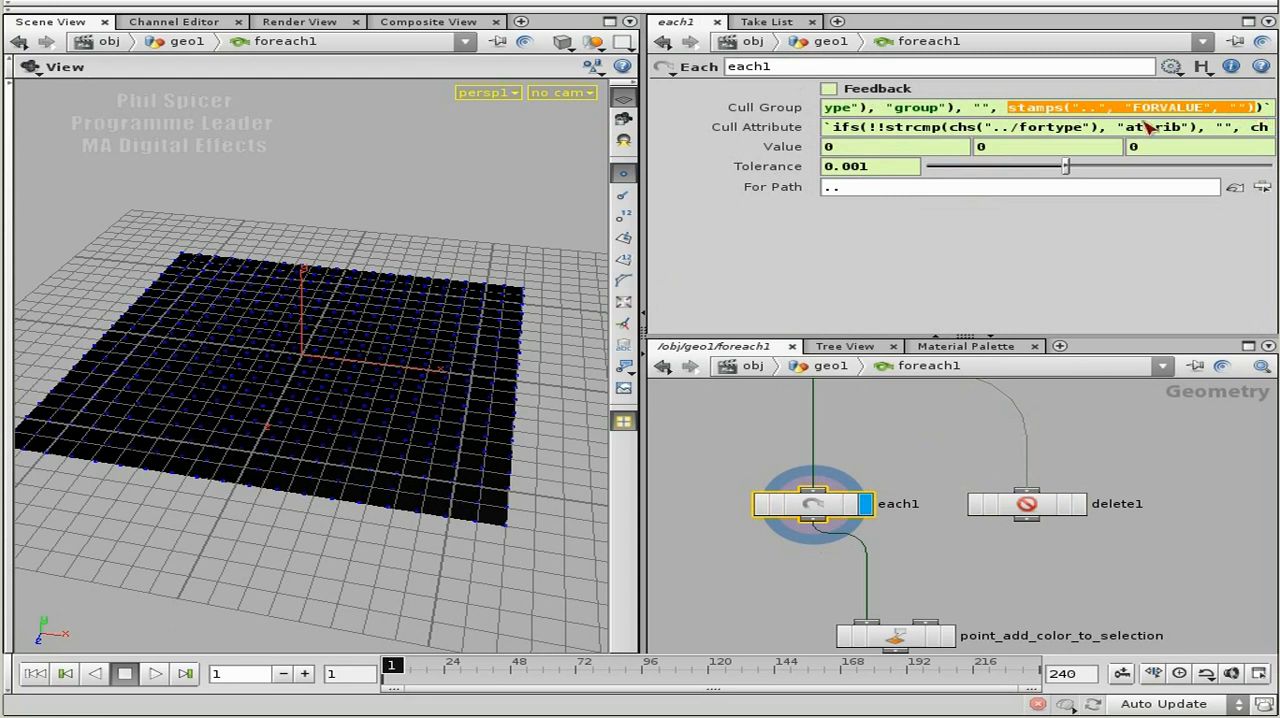
pyautogui.click(1045, 508)
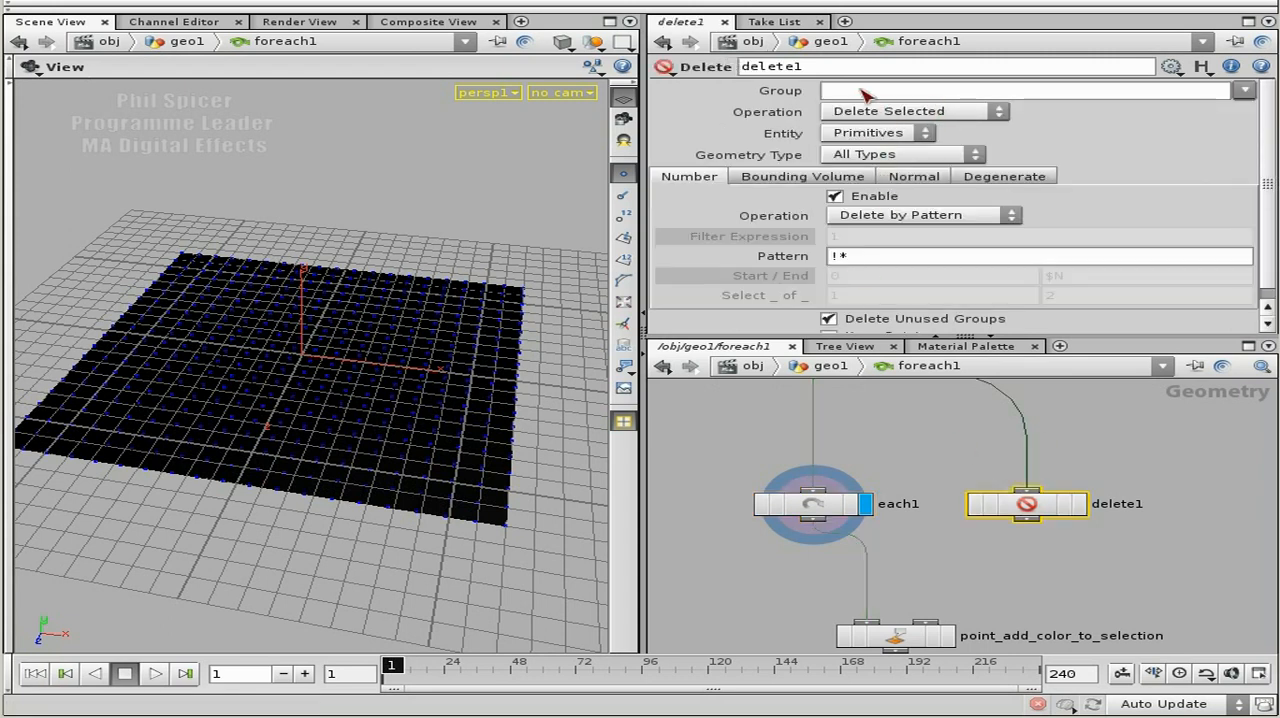
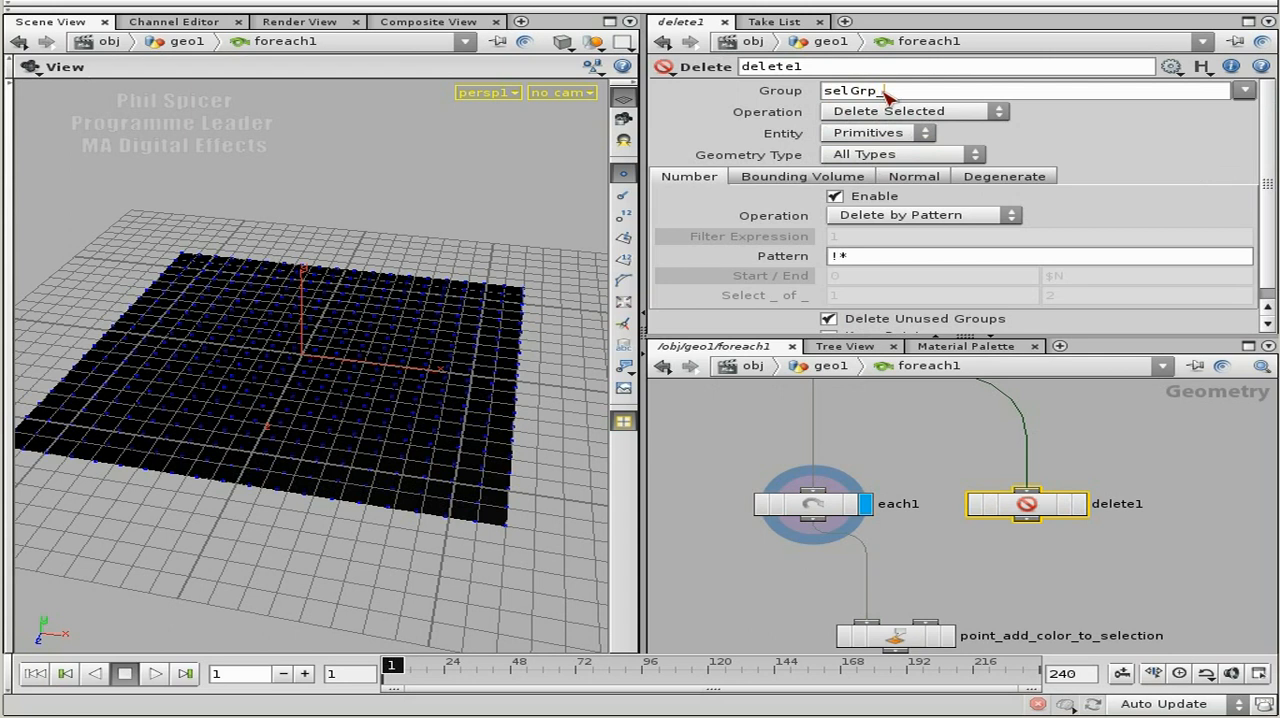
# Enclose selGrp_ in double quotes in delete1's group entry.
pyautogui.press('Home')
pyautogui.write('"')
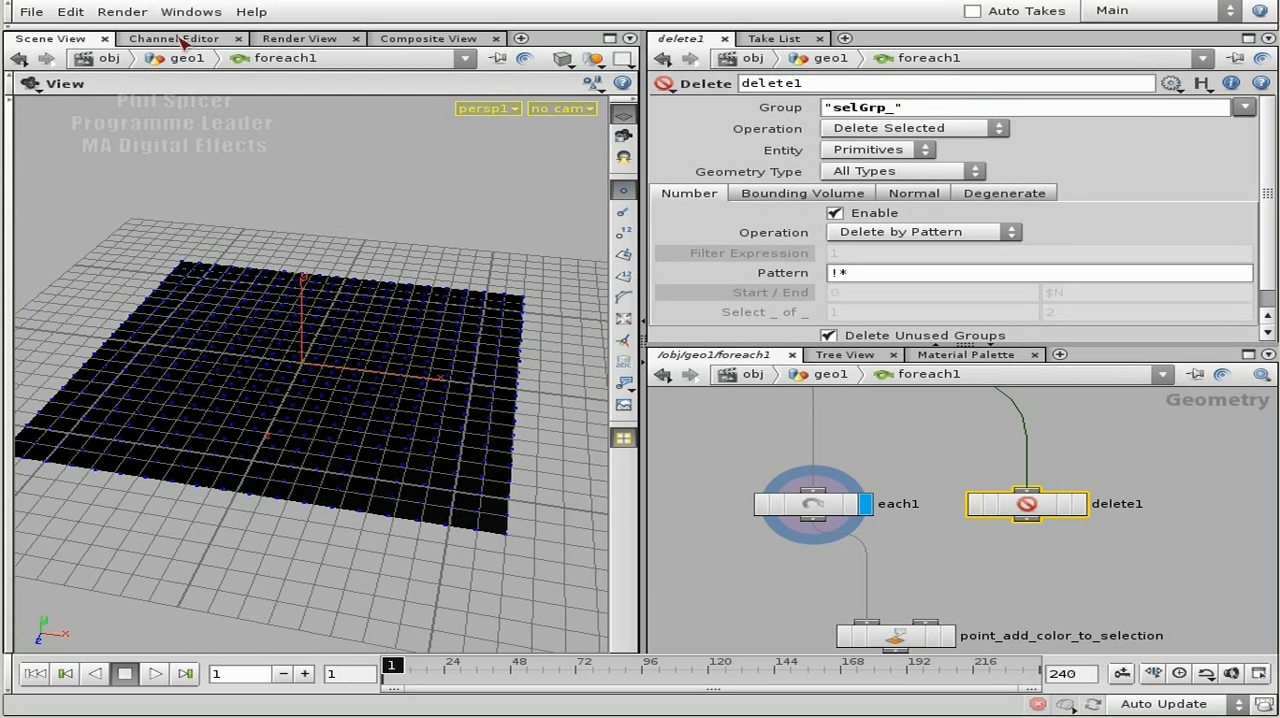
# List the expression functions with exhelp in a Textport, locate strcat, and close the Textport.
pyautogui.click(191, 11)
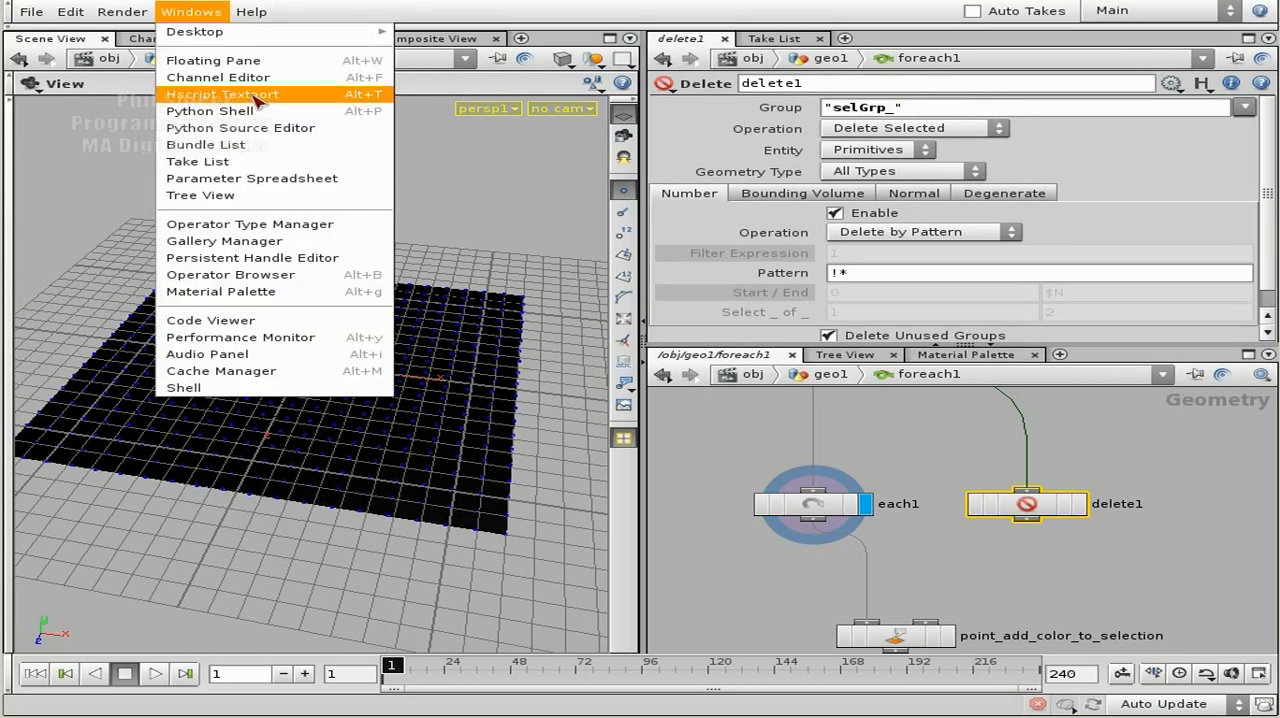
pyautogui.click(300, 95)
pyautogui.moveTo(340, 0); pyautogui.dragTo(729, 226)
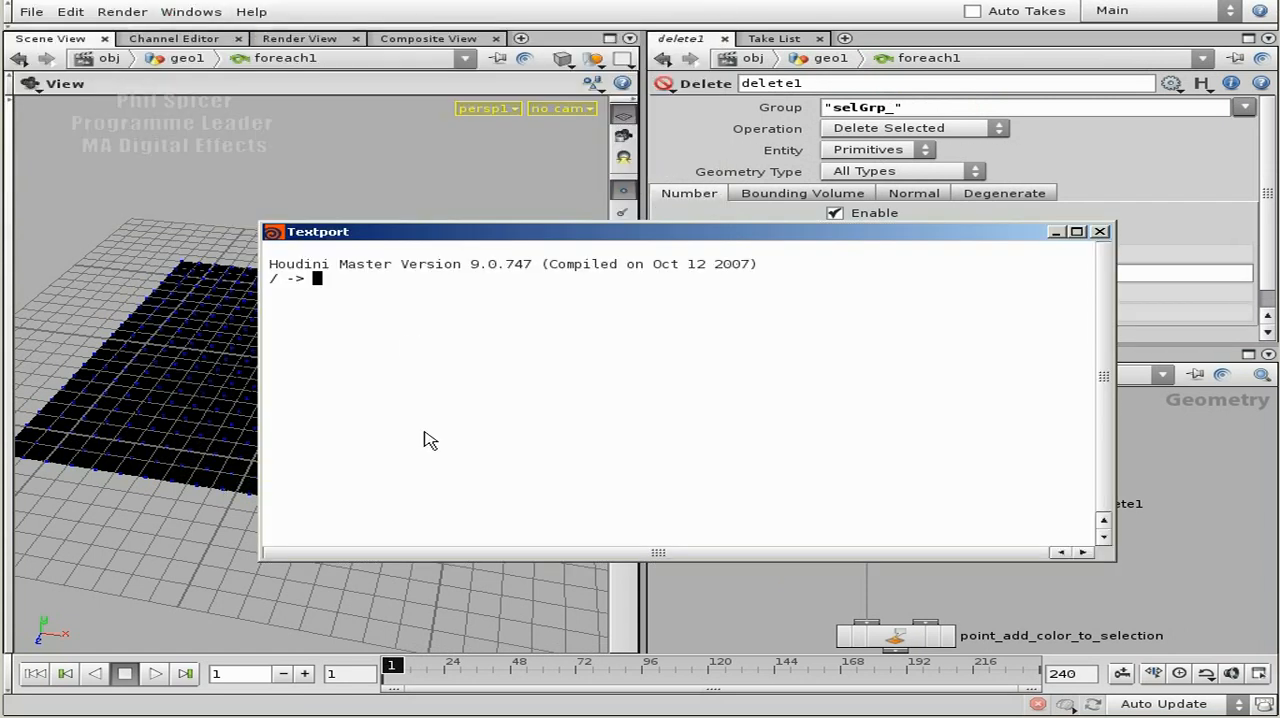
pyautogui.write('exhelp')
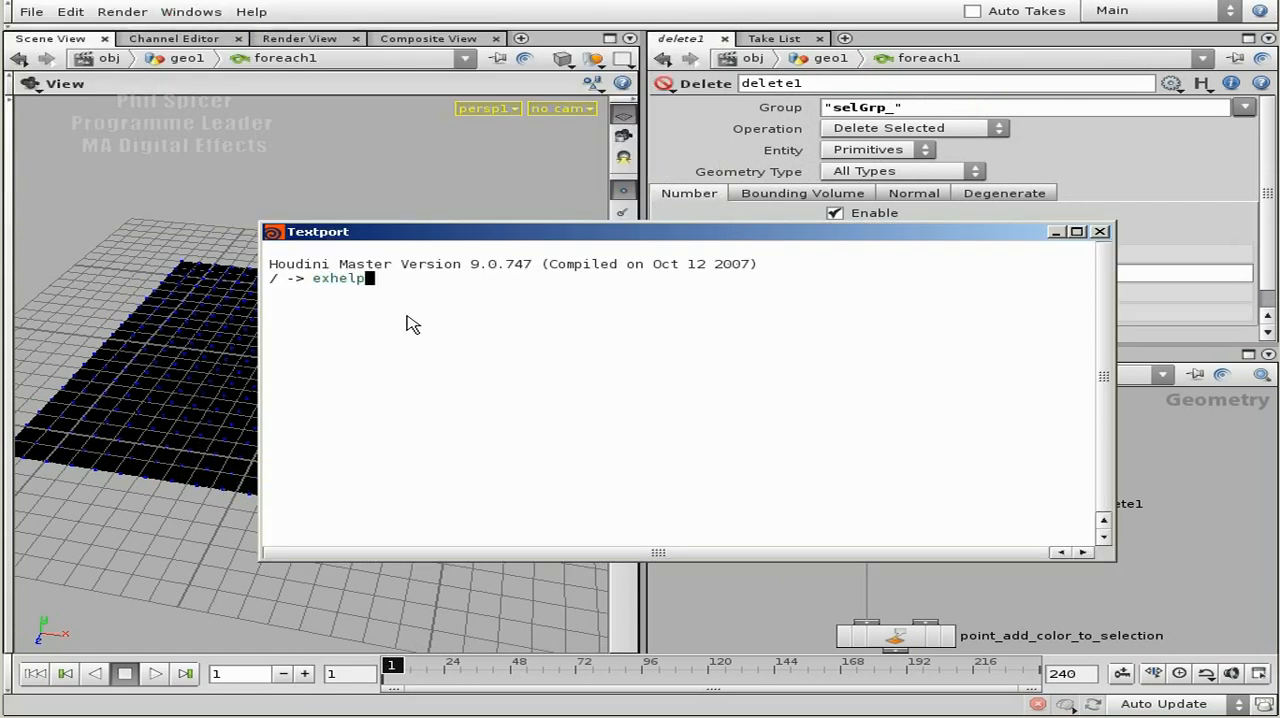
pyautogui.press('Return')
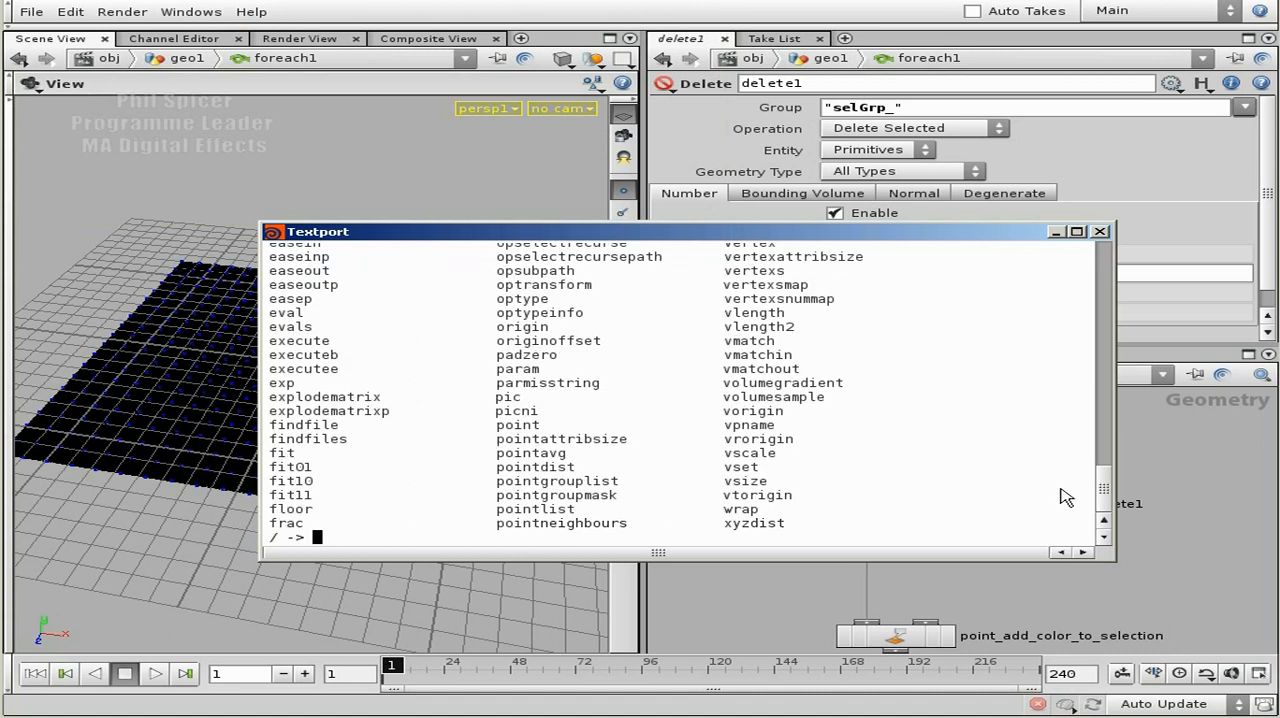
pyautogui.moveTo(1103, 490); pyautogui.dragTo(1103, 405)
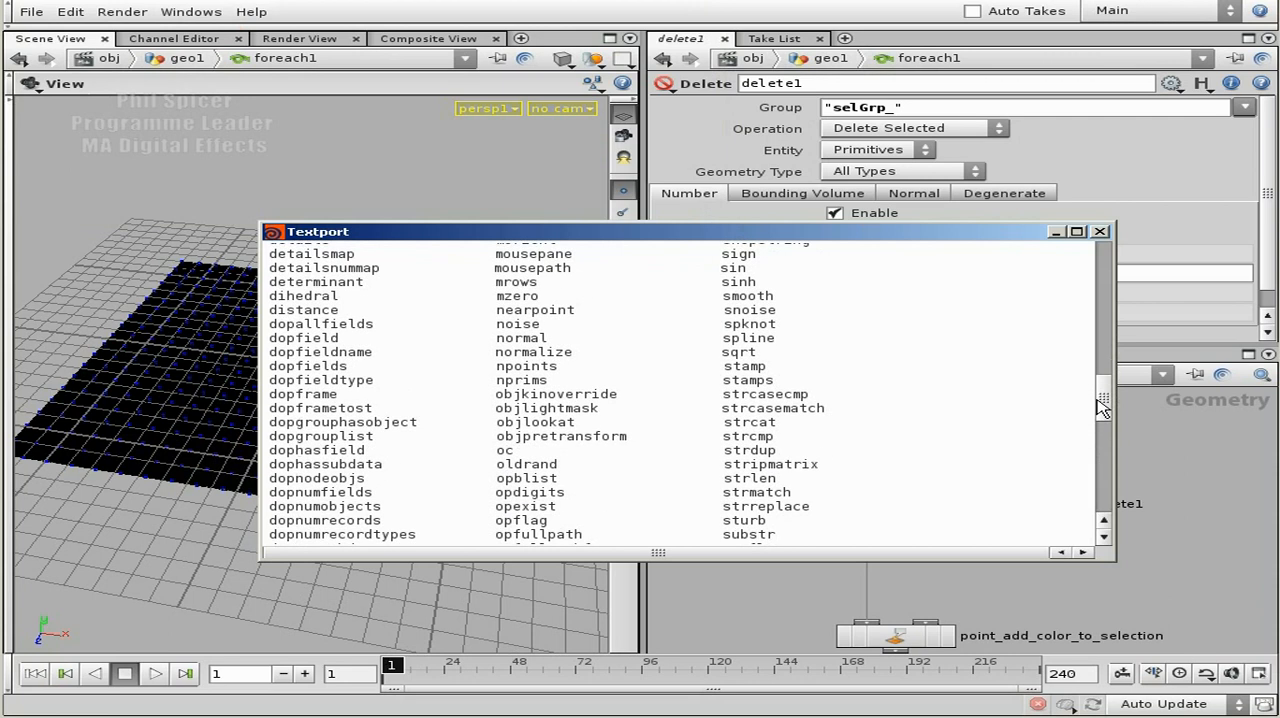
pyautogui.moveTo(778, 422); pyautogui.dragTo(737, 421)
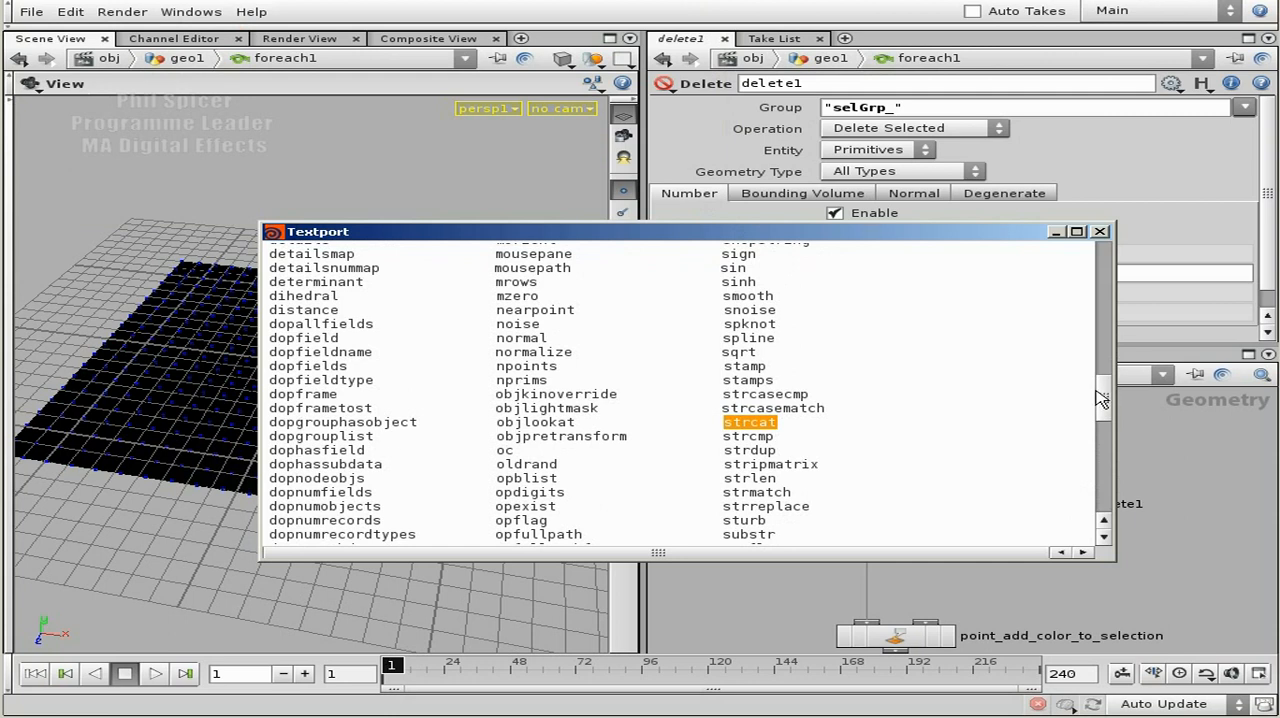
pyautogui.click(1101, 232)
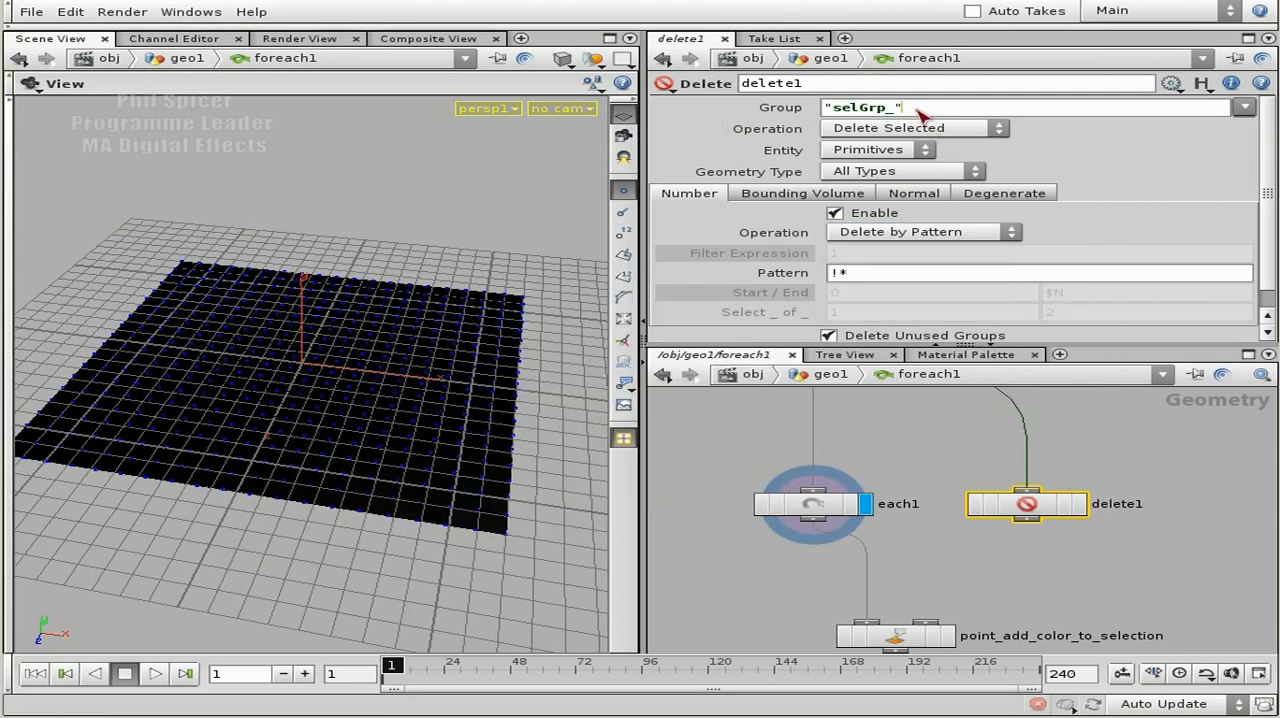
# Build delete1's group entry into the expression strcat("selGrp_",stamp("..","FORVALUE","")).
pyautogui.write('strcat')
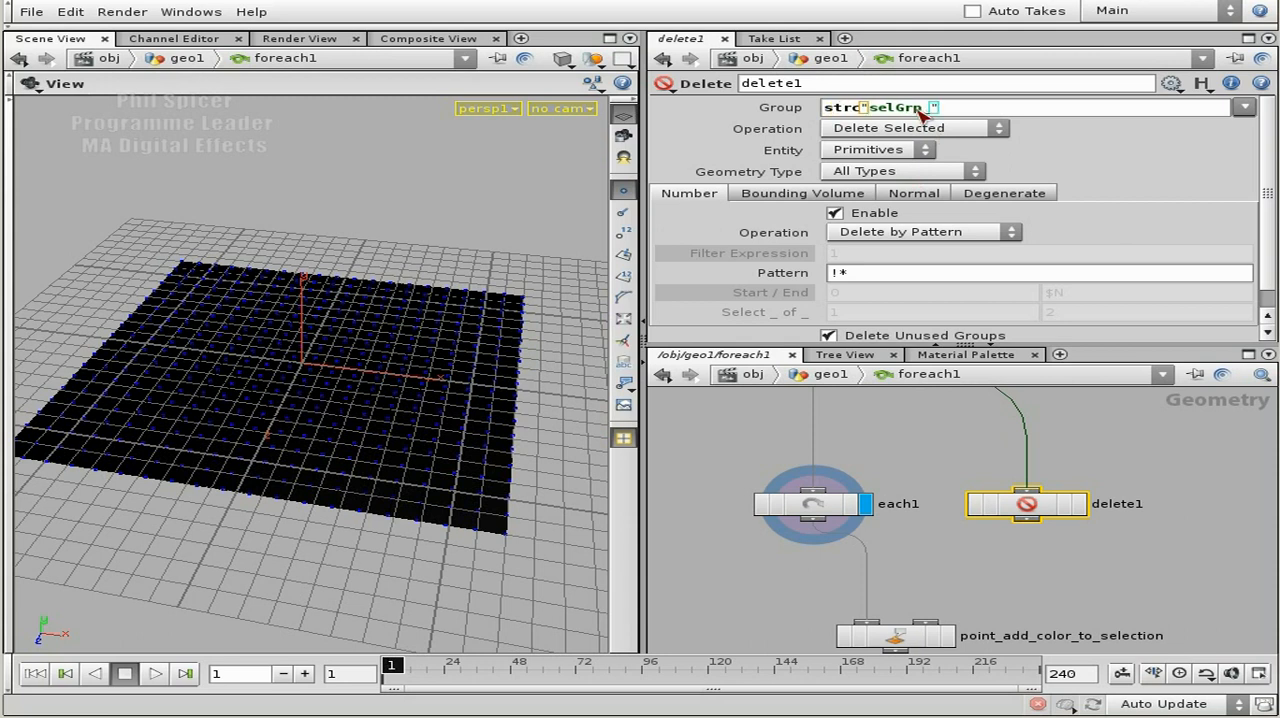
pyautogui.write('(')
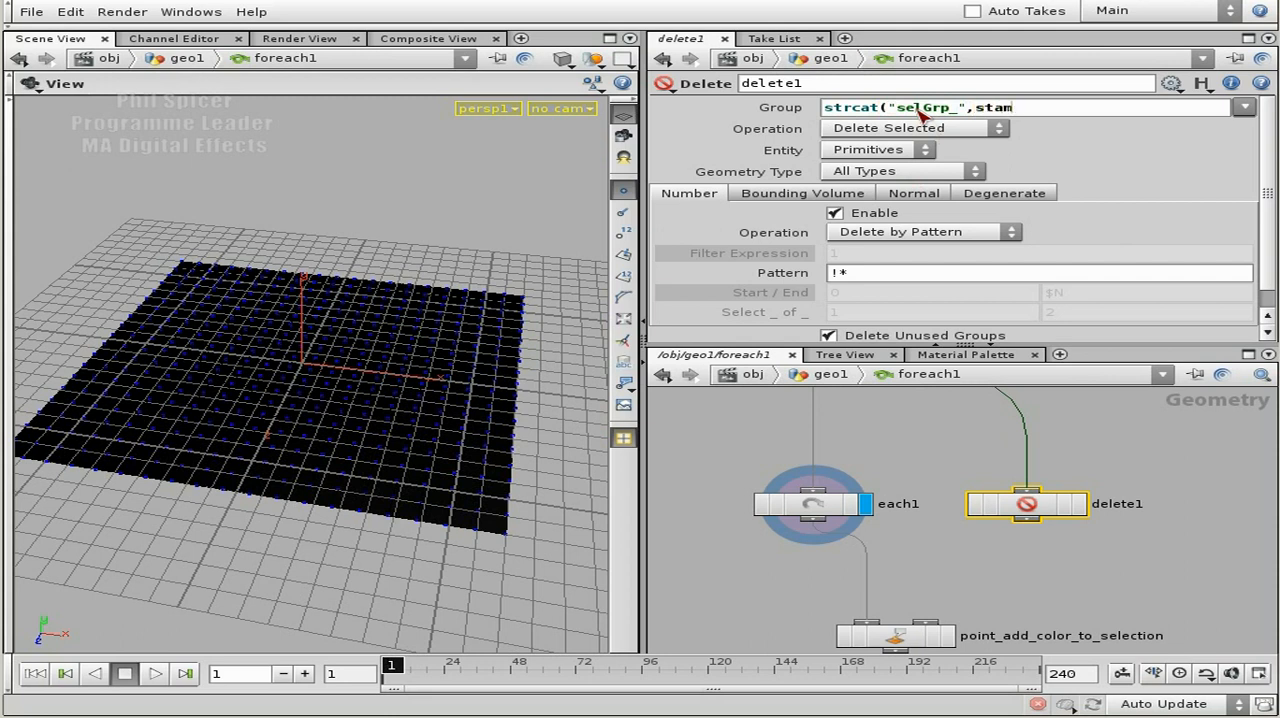
pyautogui.write('()')
pyautogui.write('""')
pyautogui.write('..')
pyautogui.press('Right')
pyautogui.write('FORVAL')
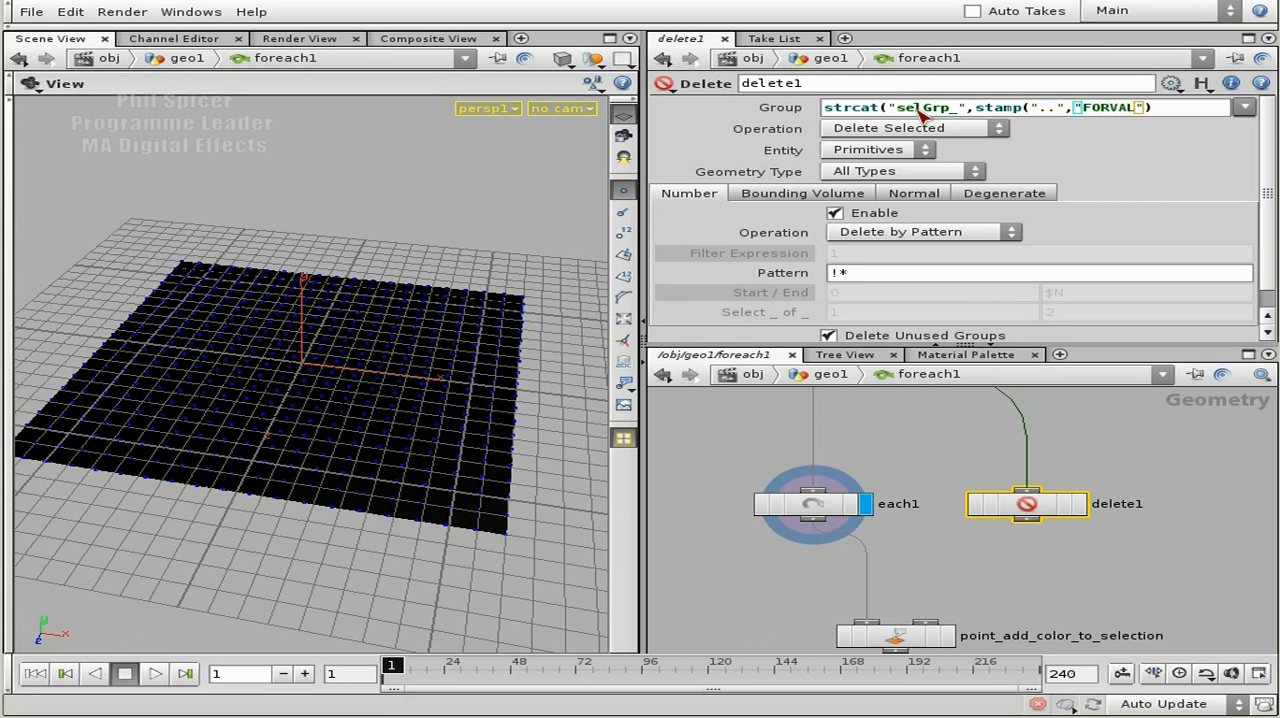
pyautogui.write(')')
pyautogui.write('""')
# Enclose delete1's whole strcat group expression in backticks so it is evaluated.
pyautogui.moveTo(1192, 108); pyautogui.dragTo(816, 118)
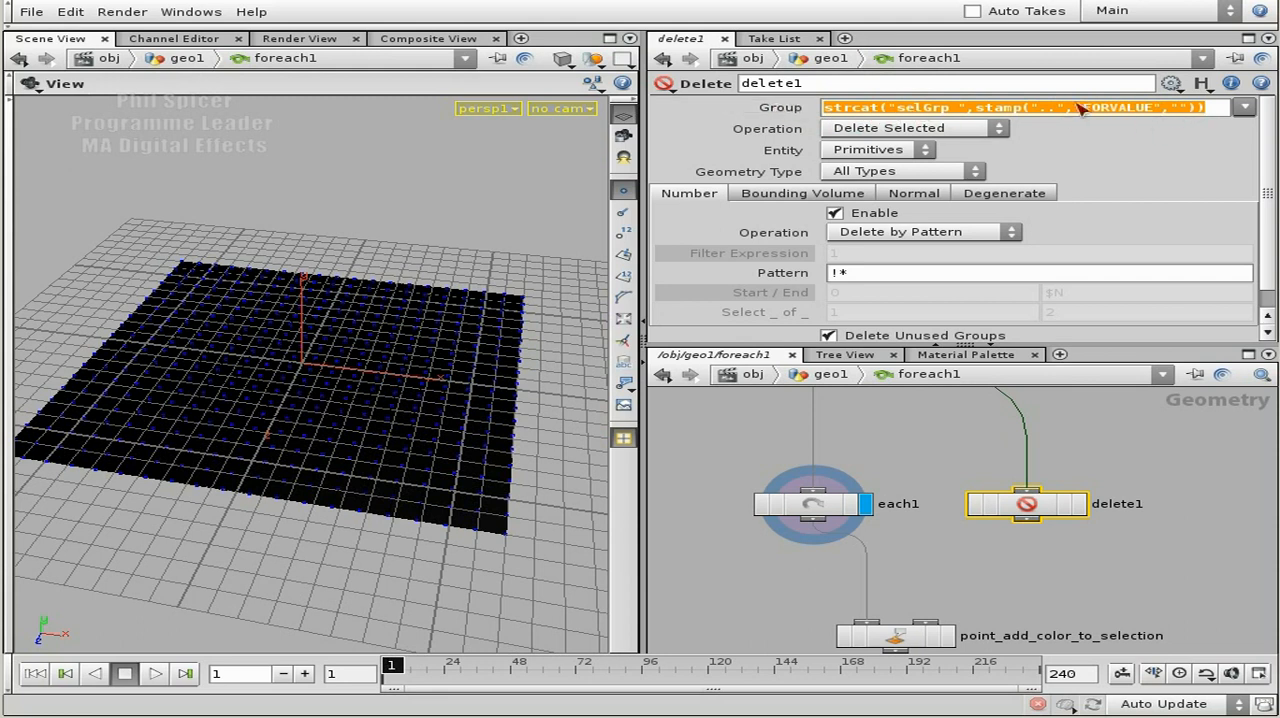
pyautogui.click(1216, 112)
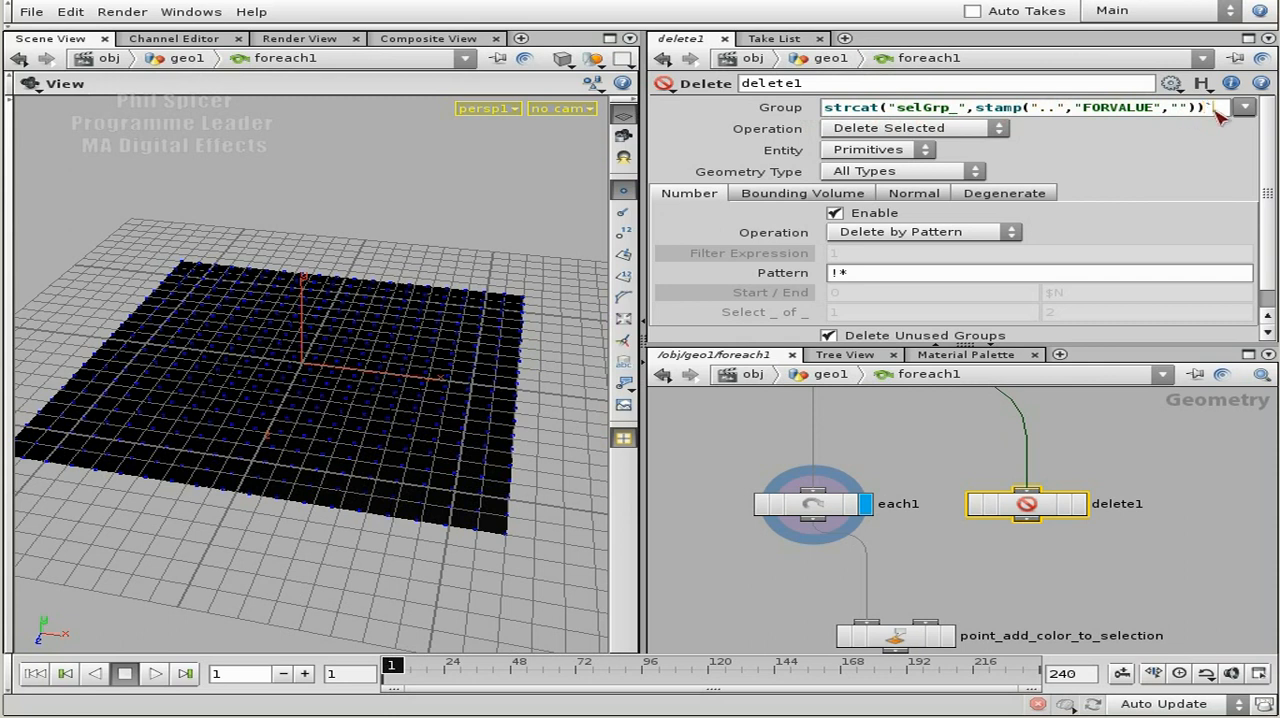
pyautogui.write('`')
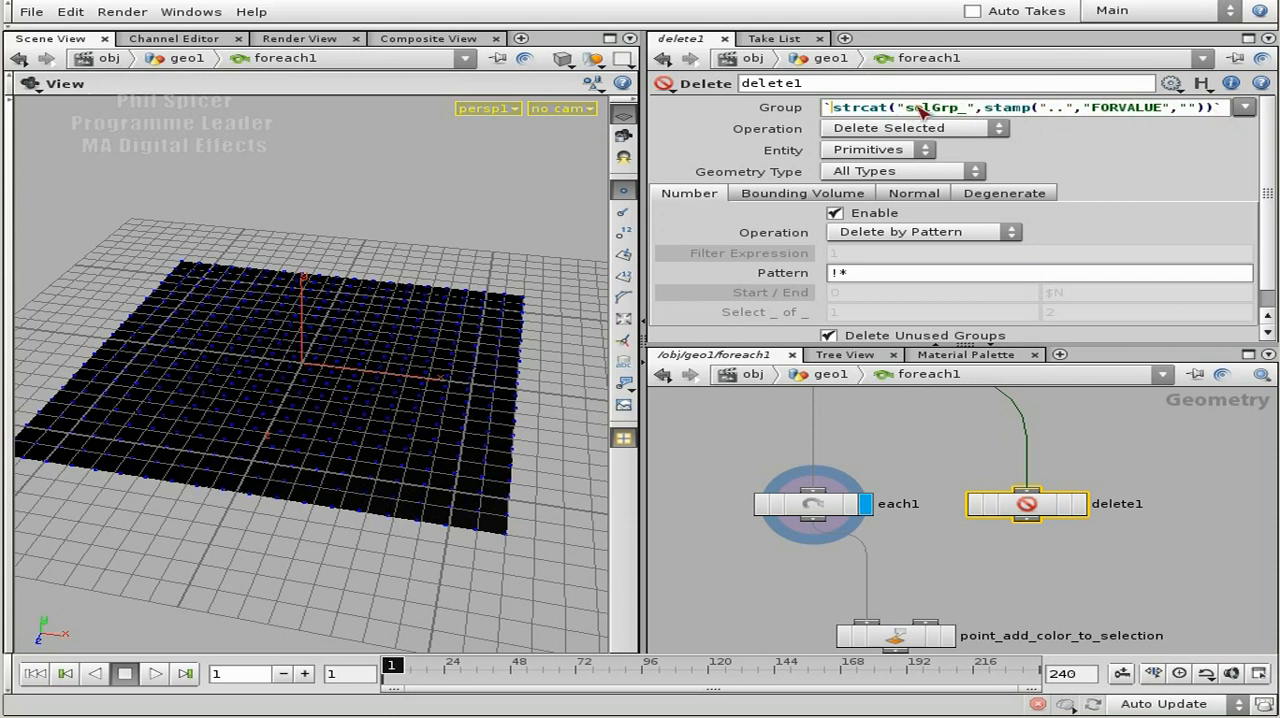
pyautogui.press('Return')
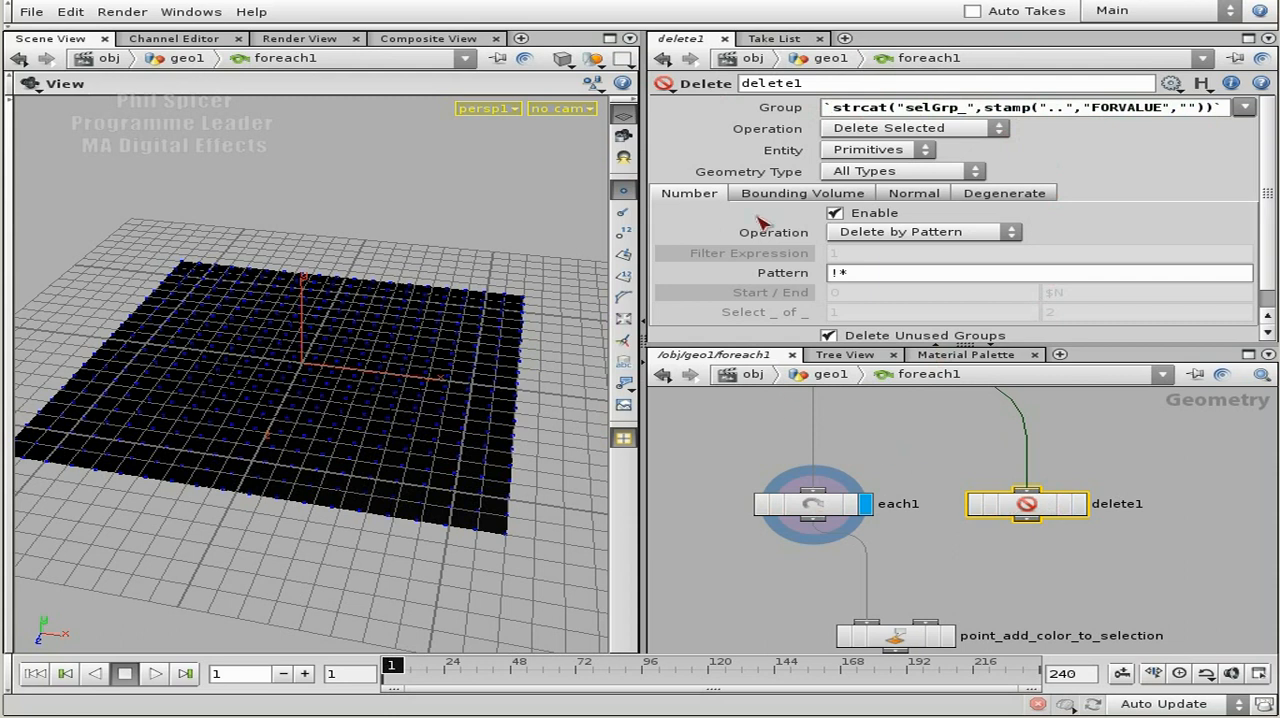
# Display delete1's output and set its operation to Delete Non-Selected.
pyautogui.moveTo(1018, 568); pyautogui.dragTo(1019, 550, button='middle')
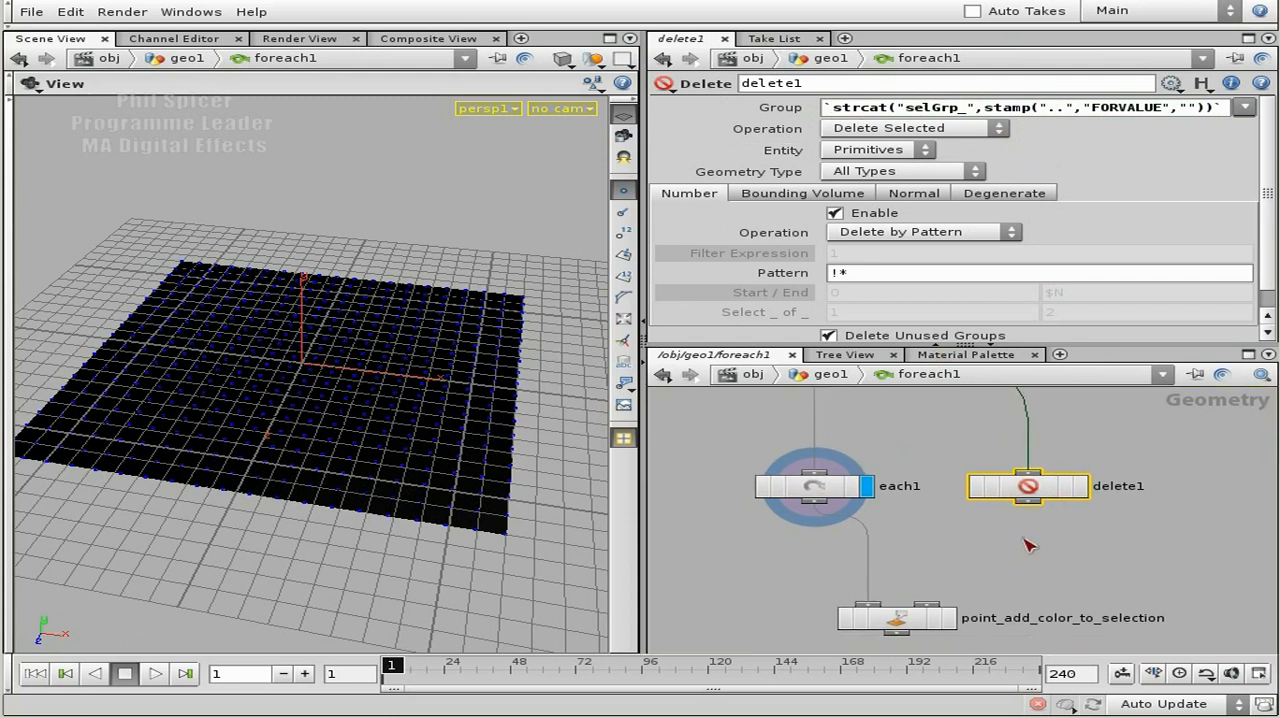
pyautogui.click(1080, 486)
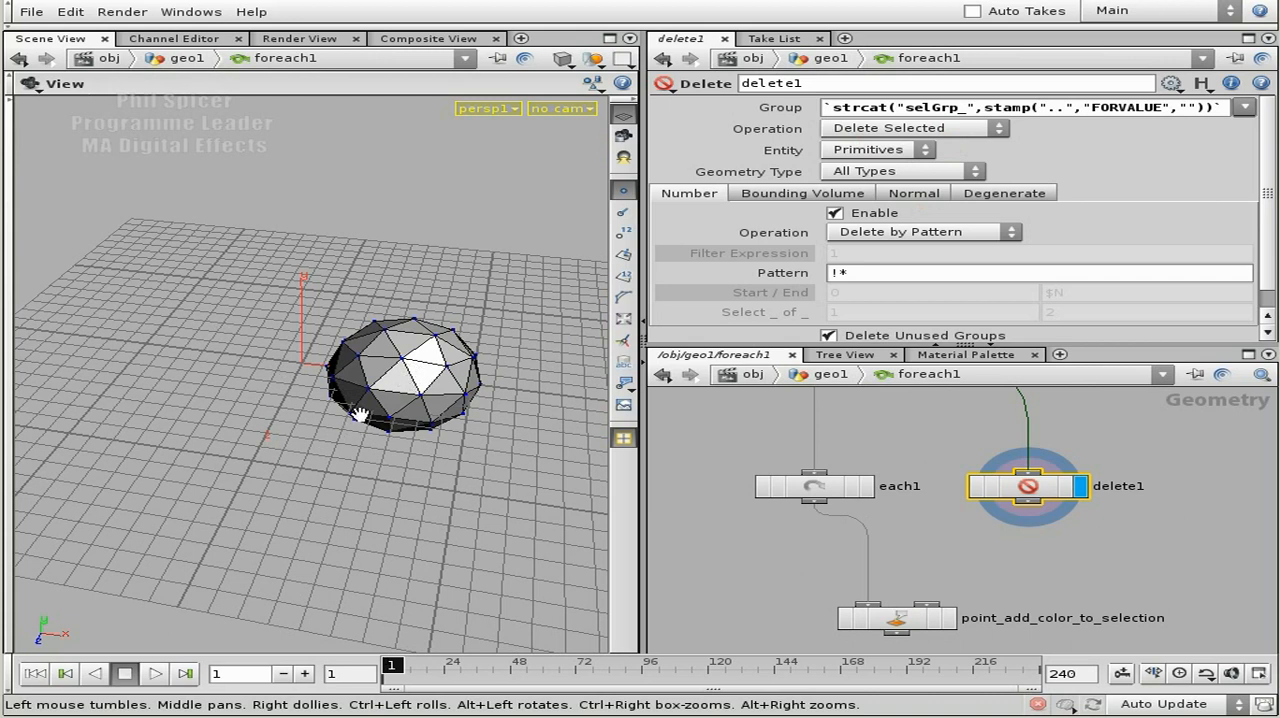
pyautogui.moveTo(826, 107); pyautogui.dragTo(1225, 110)
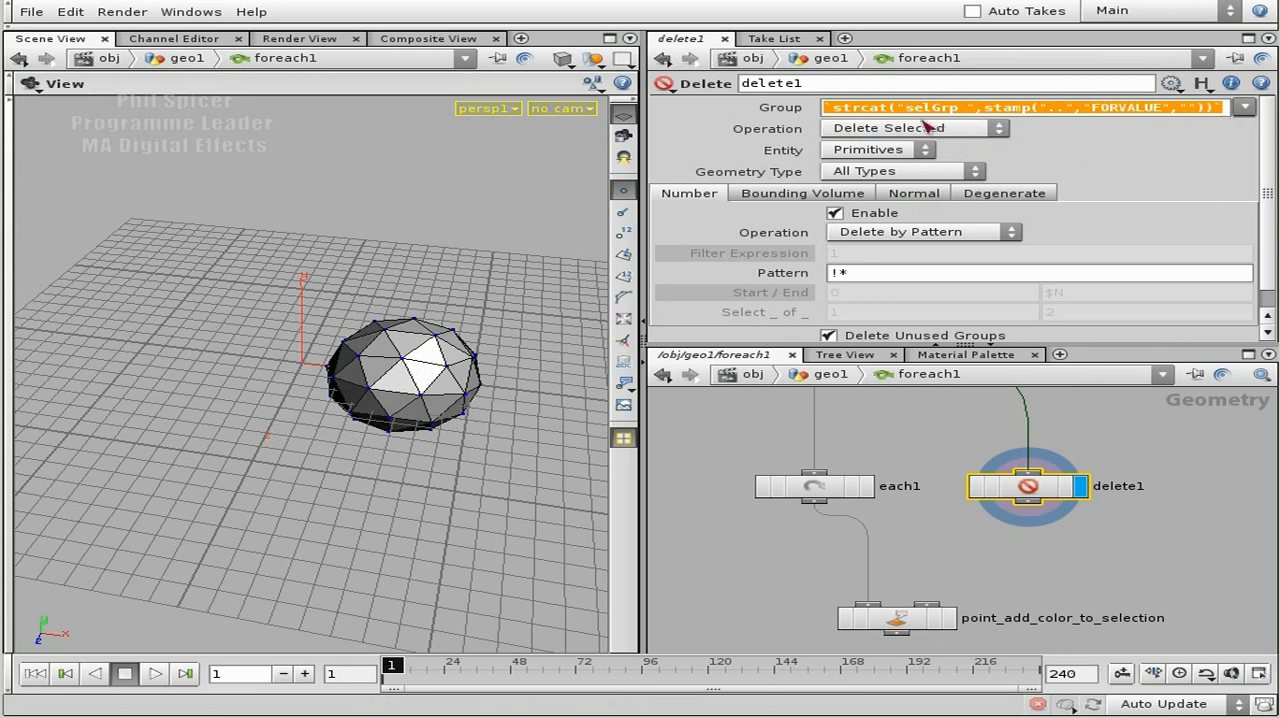
pyautogui.click(992, 133)
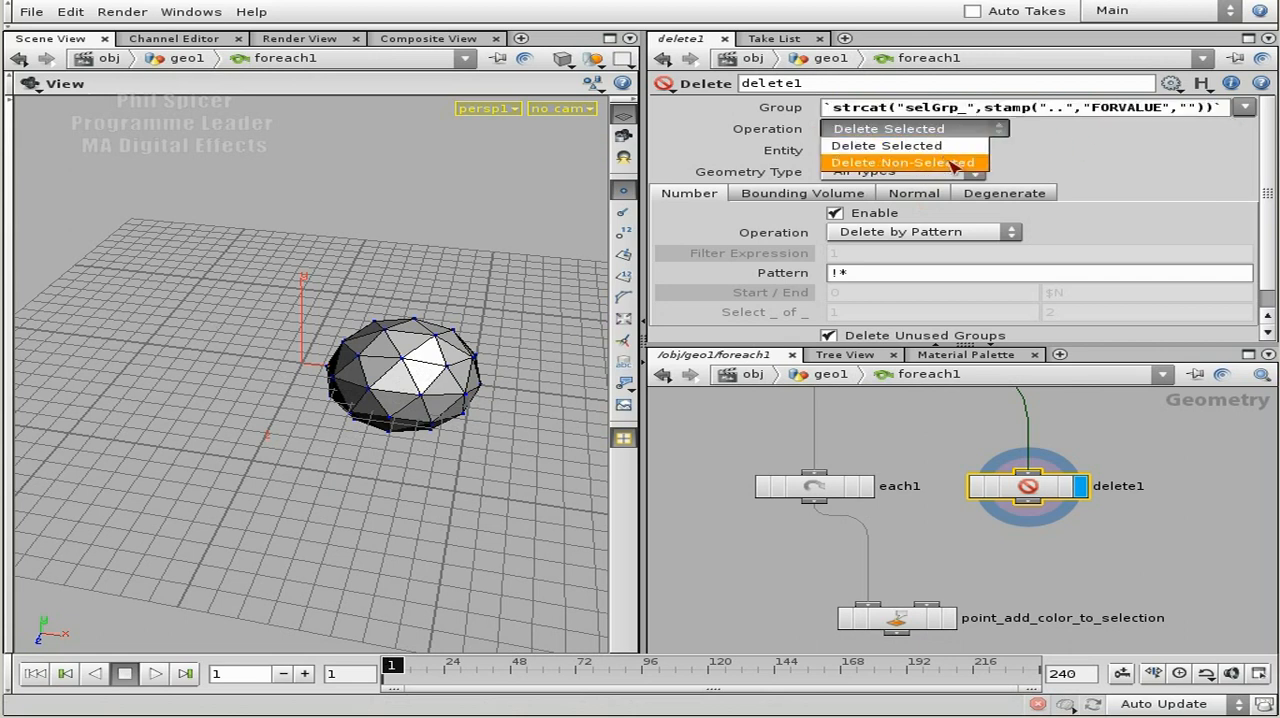
pyautogui.click(917, 163)
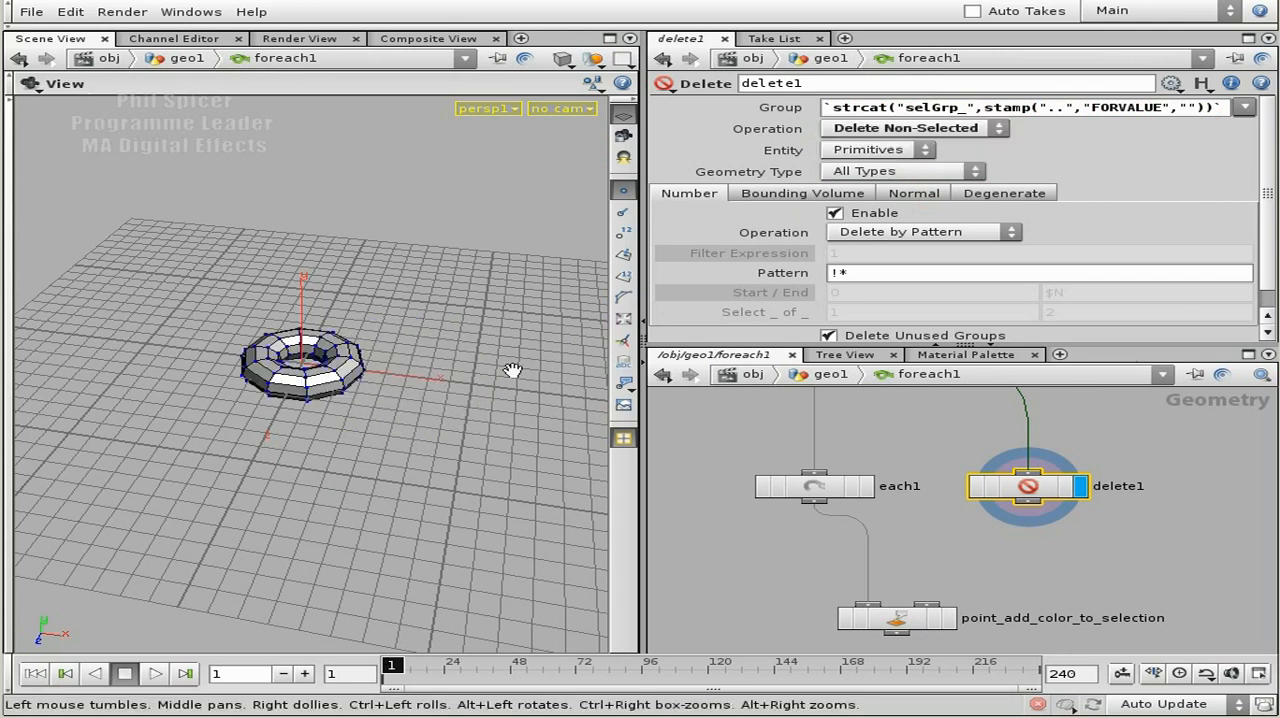
# Add a Group node fed by each1 in its first input and delete1 in its second, and display it.
pyautogui.moveTo(1063, 538); pyautogui.dragTo(1069, 512, button='middle')
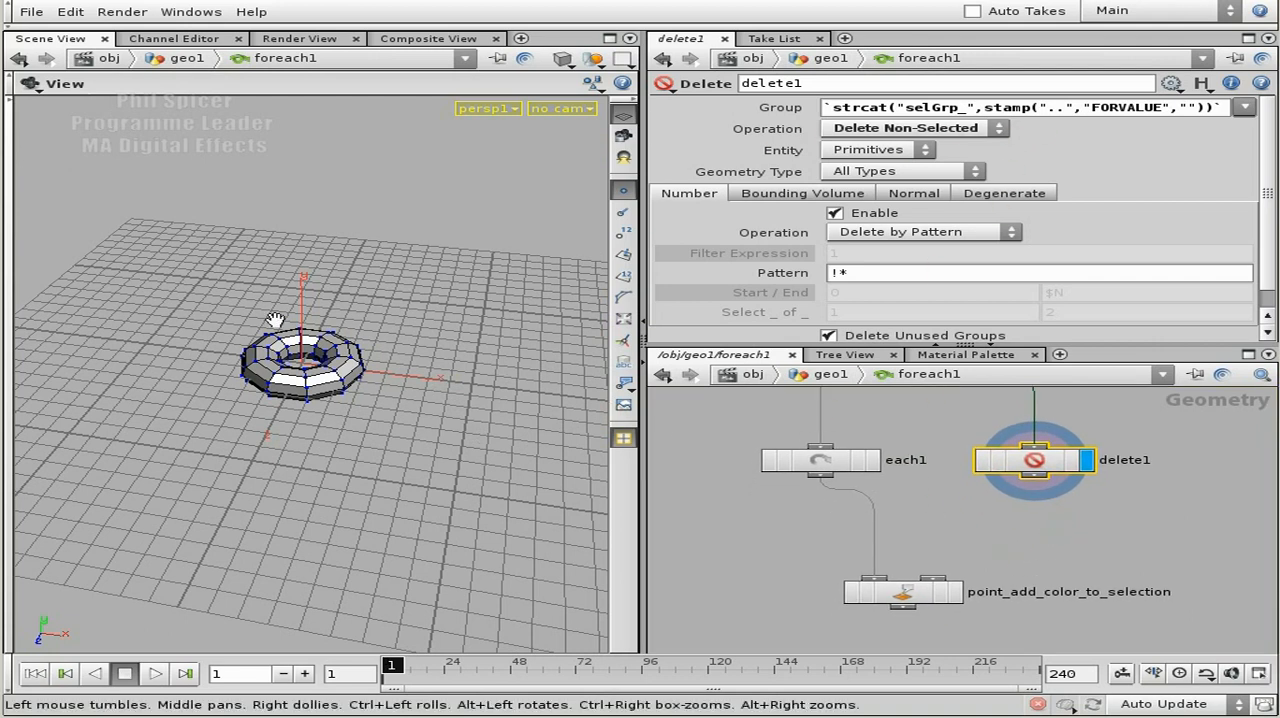
pyautogui.click(1050, 525)
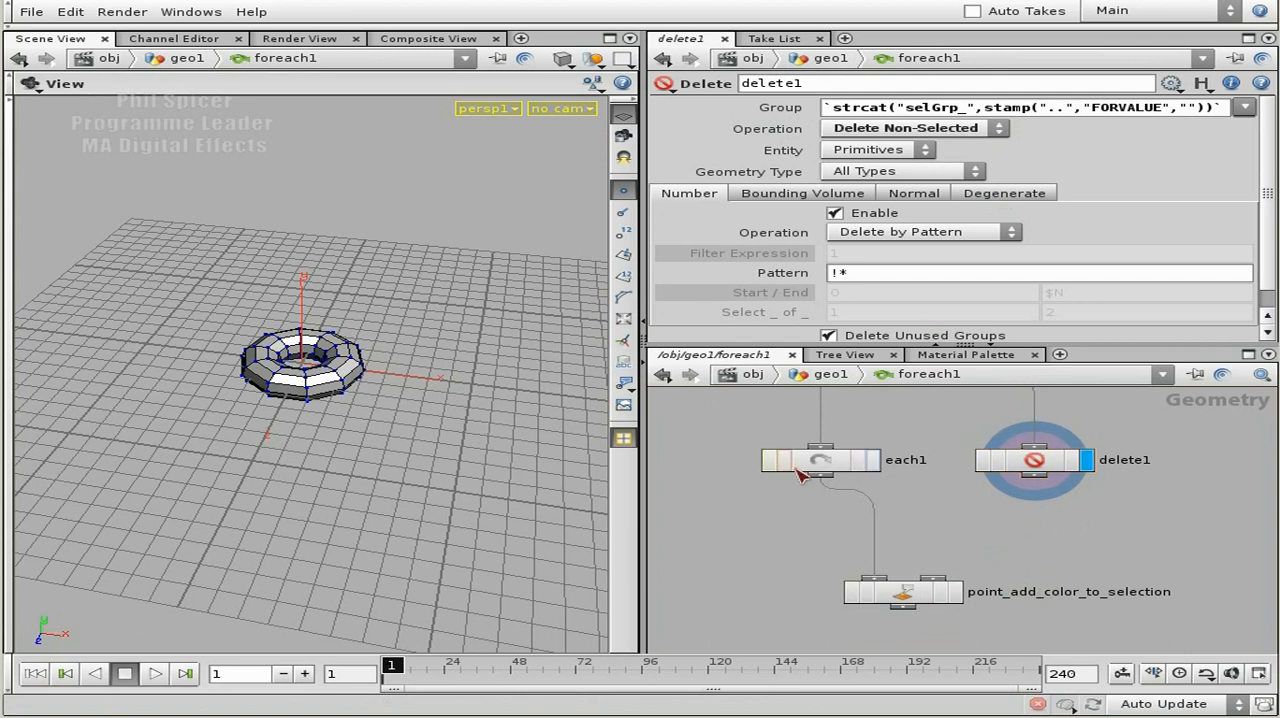
pyautogui.press('Tab')
pyautogui.write('Group')
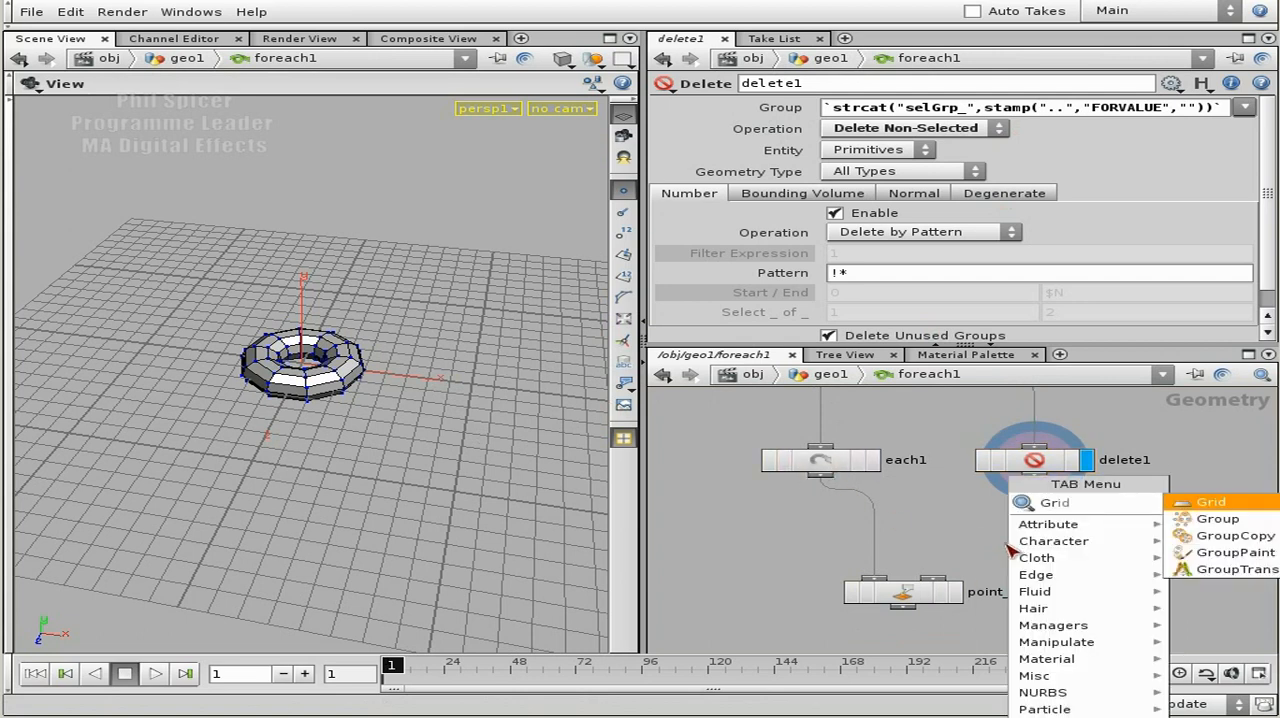
pyautogui.click(1215, 502)
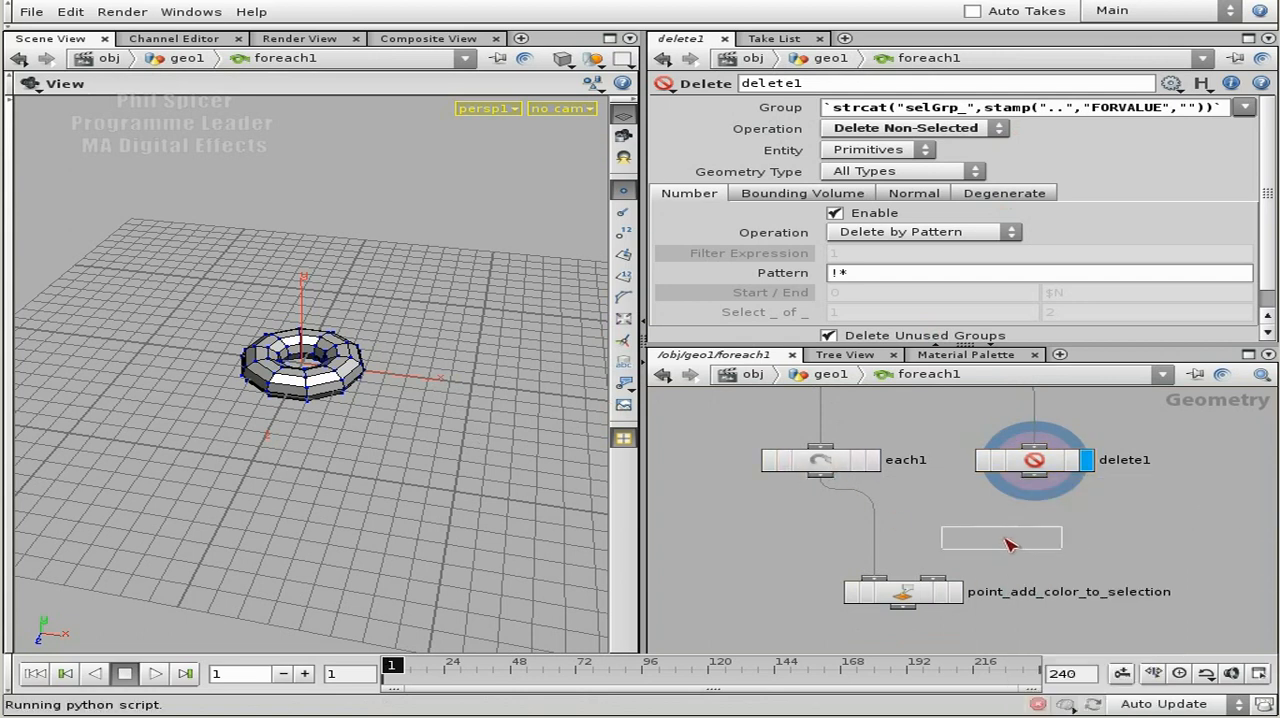
pyautogui.click(1000, 535)
pyautogui.moveTo(820, 476); pyautogui.dragTo(990, 521)
pyautogui.moveTo(1035, 476); pyautogui.dragTo(1009, 541)
pyautogui.click(1053, 537)
pyautogui.click(1004, 540)
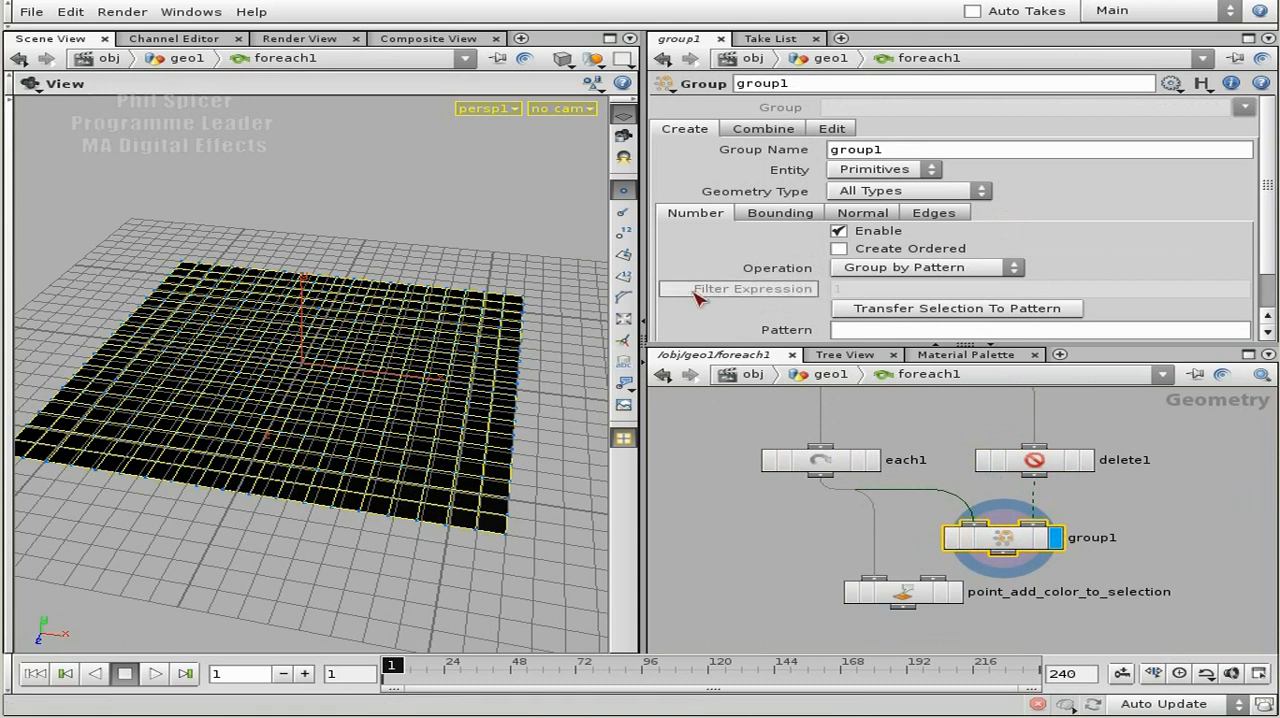
# Make the Group node collect points by Bounding Object (points only) instead of by number, with Points as the entity.
pyautogui.click(838, 231)
pyautogui.click(797, 216)
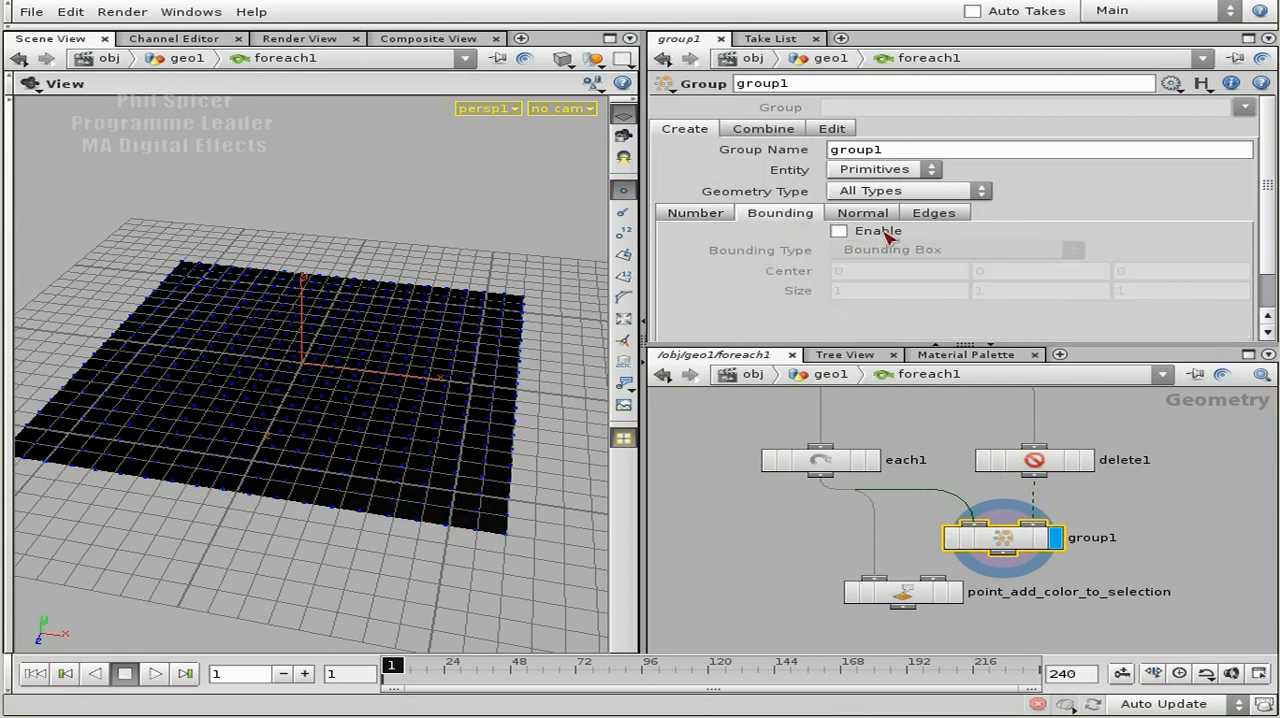
pyautogui.click(840, 231)
pyautogui.click(915, 251)
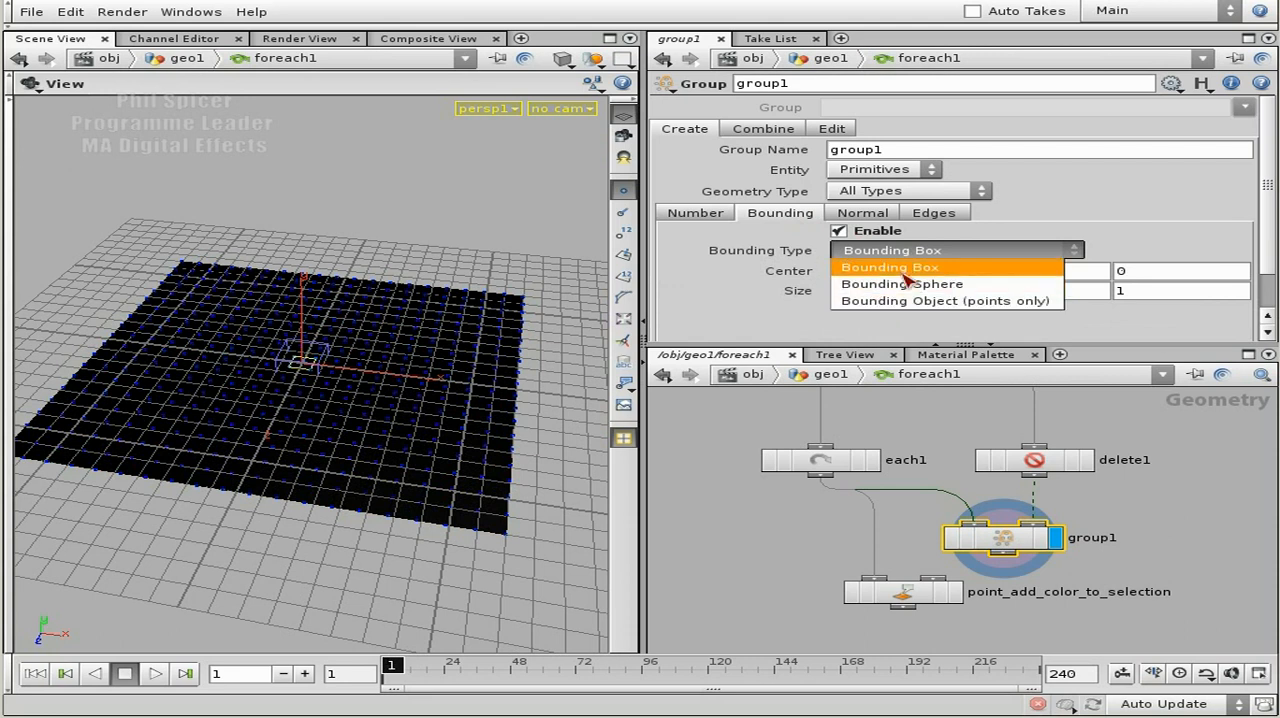
pyautogui.click(905, 301)
pyautogui.click(910, 170)
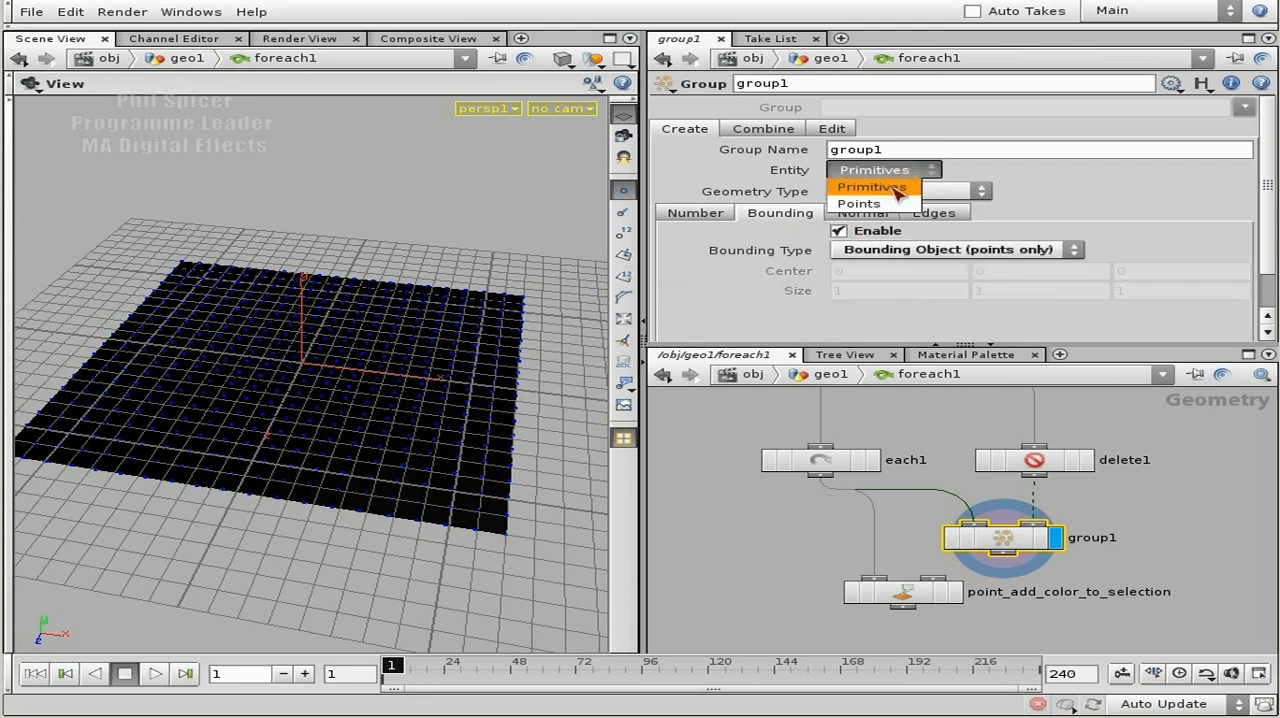
pyautogui.click(878, 201)
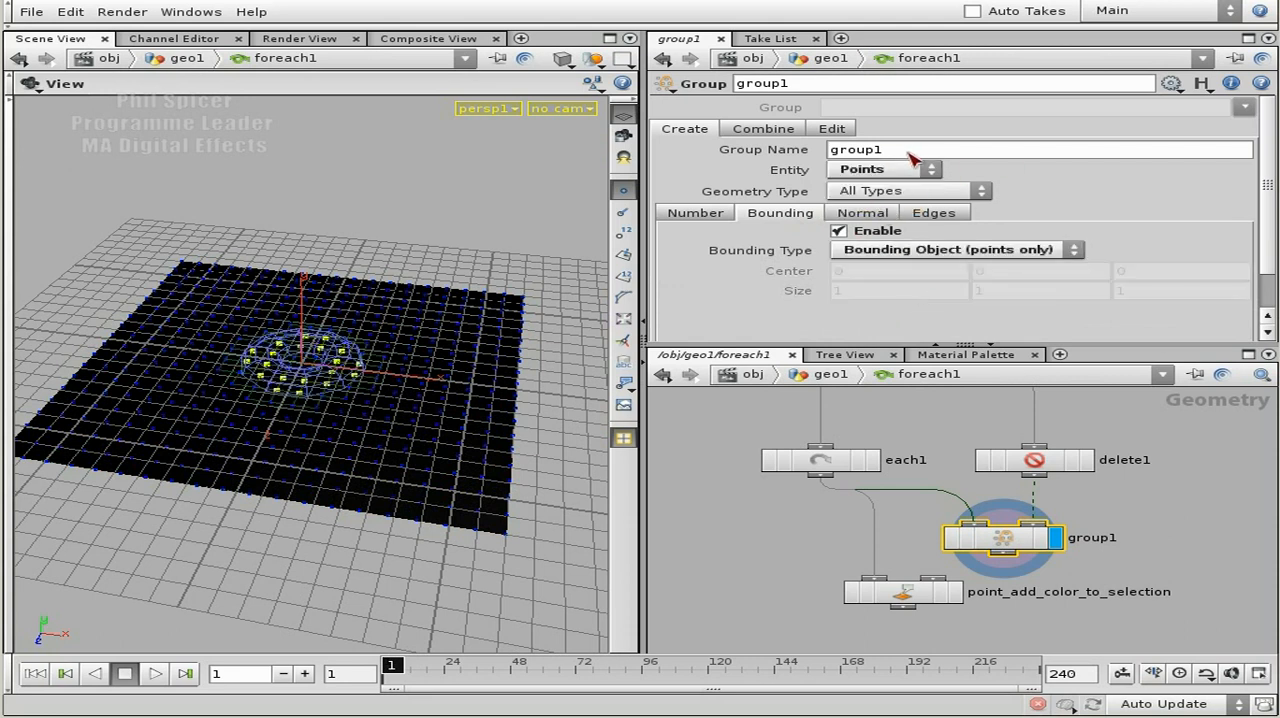
# Rename the Group node as selection_group and set its group name to $OS.
pyautogui.doubleClick(778, 84)
pyautogui.write('selection_')
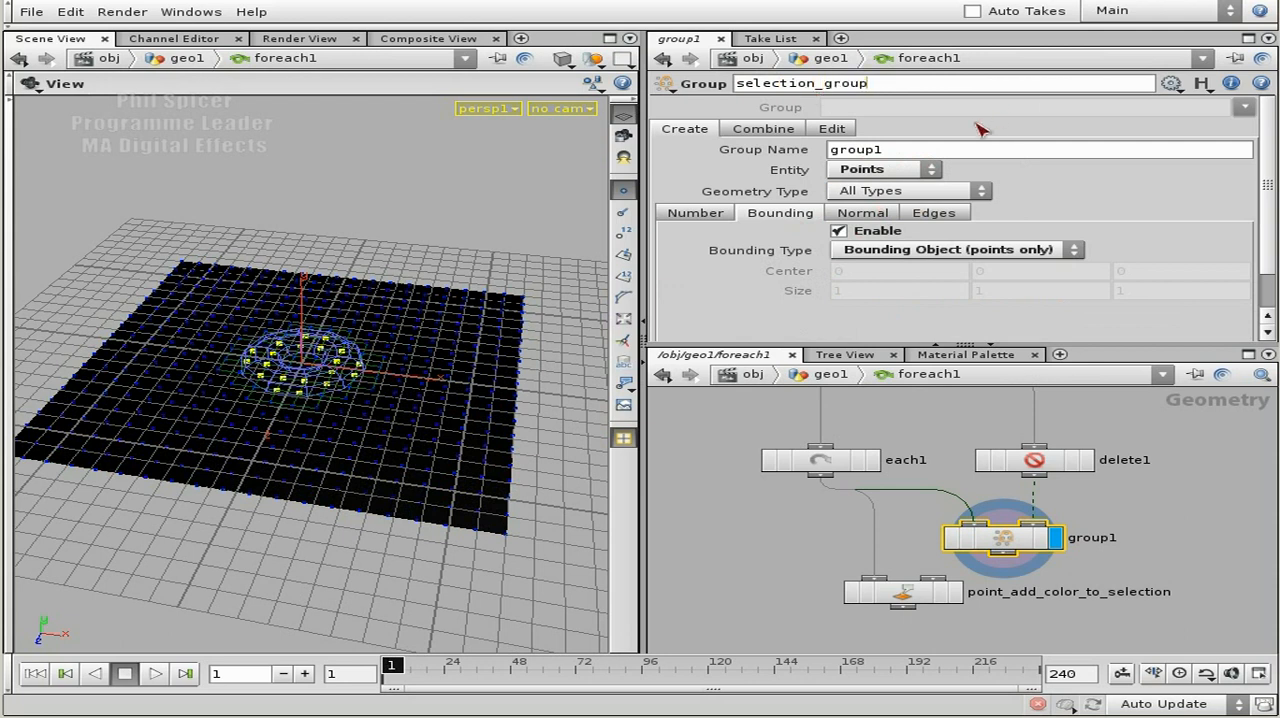
pyautogui.click(913, 150)
pyautogui.write('$OS')
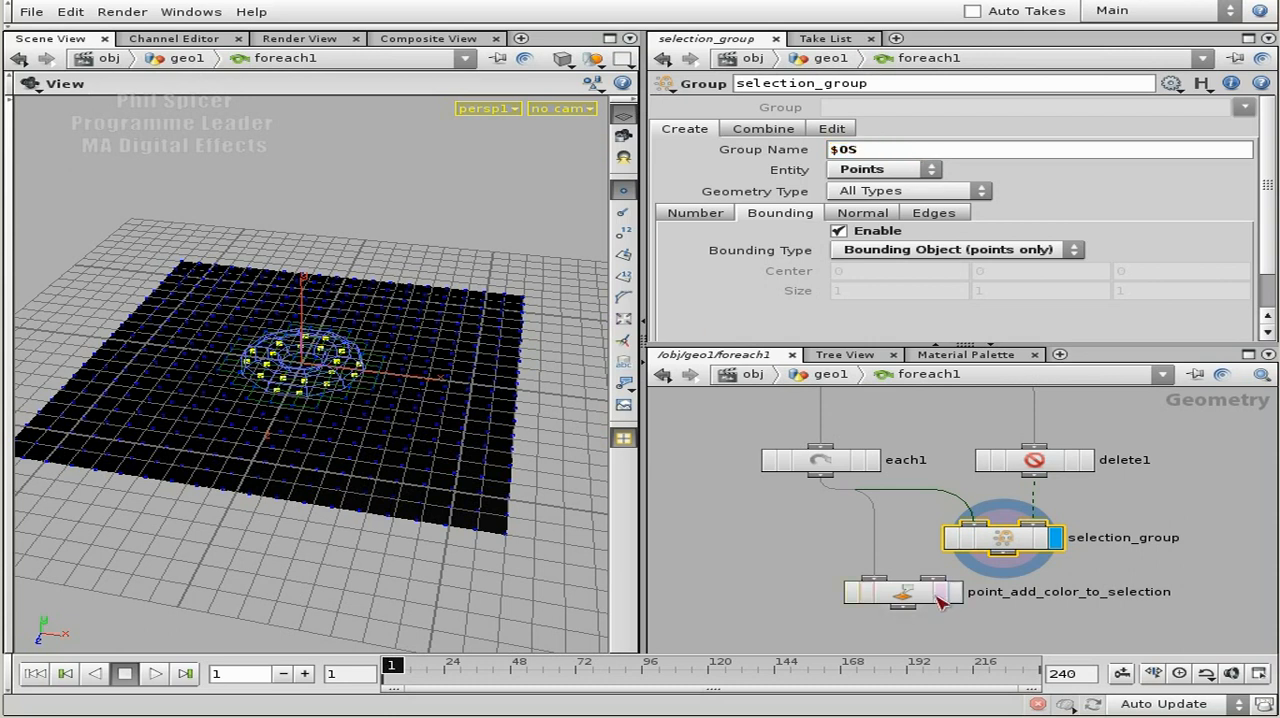
# Wire selection_group's output into the first input of point_add_color_to_selection, then display and select that Point node.
pyautogui.moveTo(912, 596); pyautogui.dragTo(902, 624)
pyautogui.moveTo(904, 572); pyautogui.dragTo(900, 496, button='middle')
pyautogui.moveTo(895, 545); pyautogui.dragTo(895, 570)
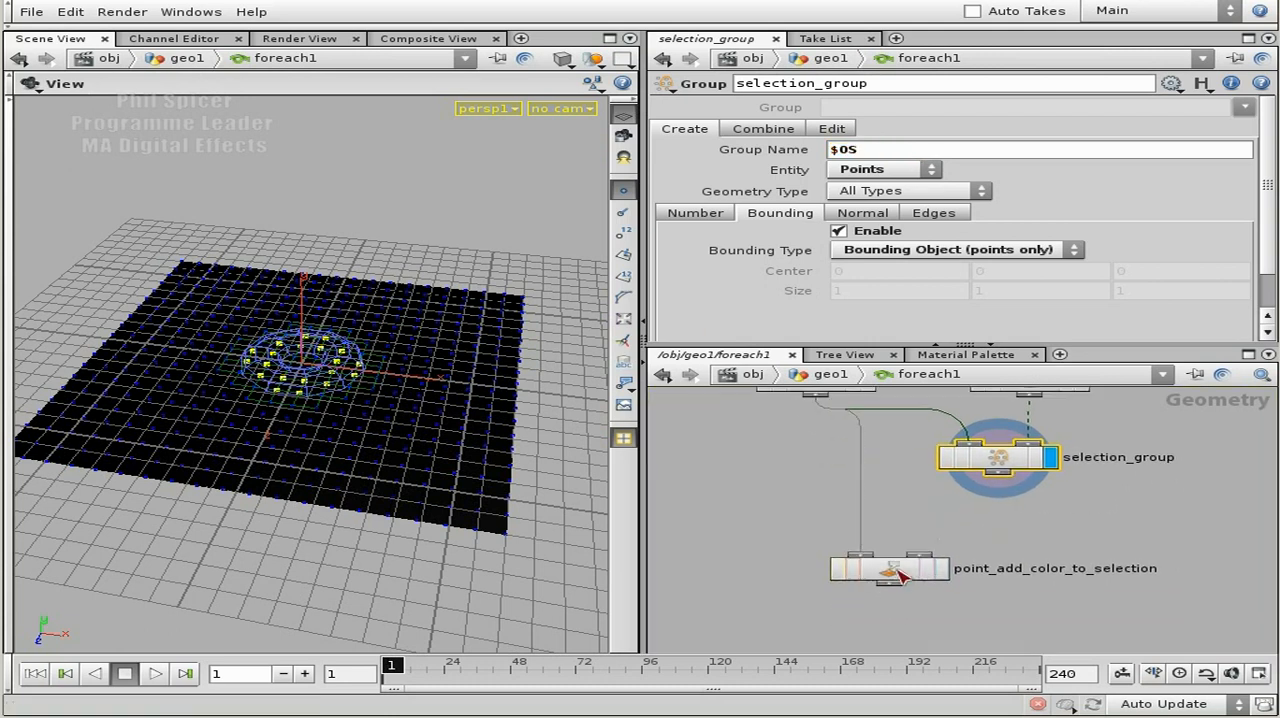
pyautogui.moveTo(922, 522); pyautogui.dragTo(932, 529, button='middle')
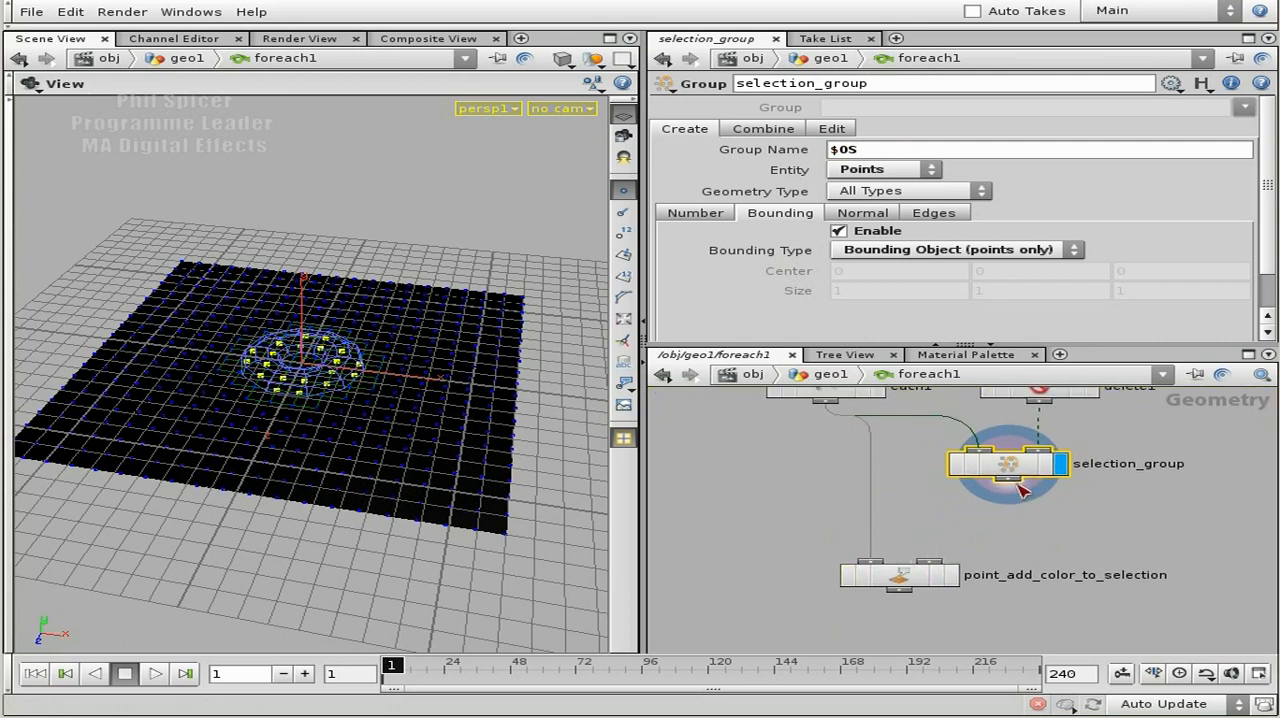
pyautogui.moveTo(1008, 479); pyautogui.dragTo(870, 562)
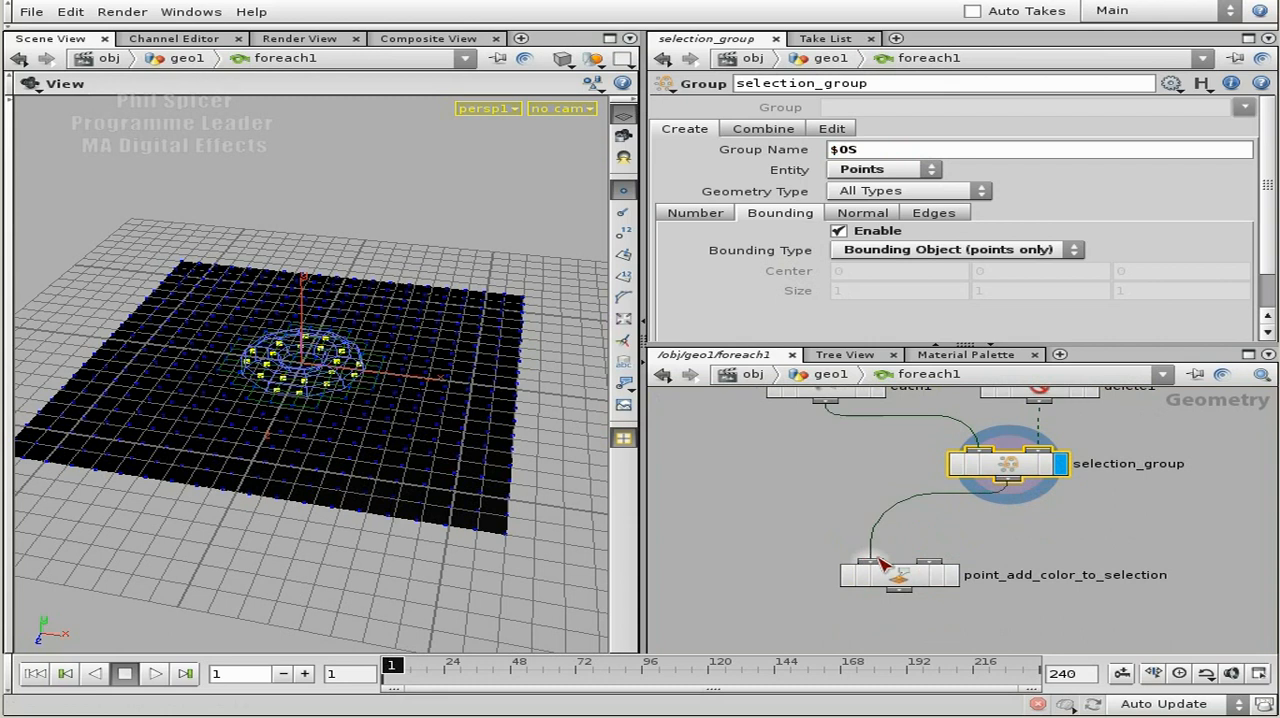
pyautogui.click(951, 575)
pyautogui.click(928, 575)
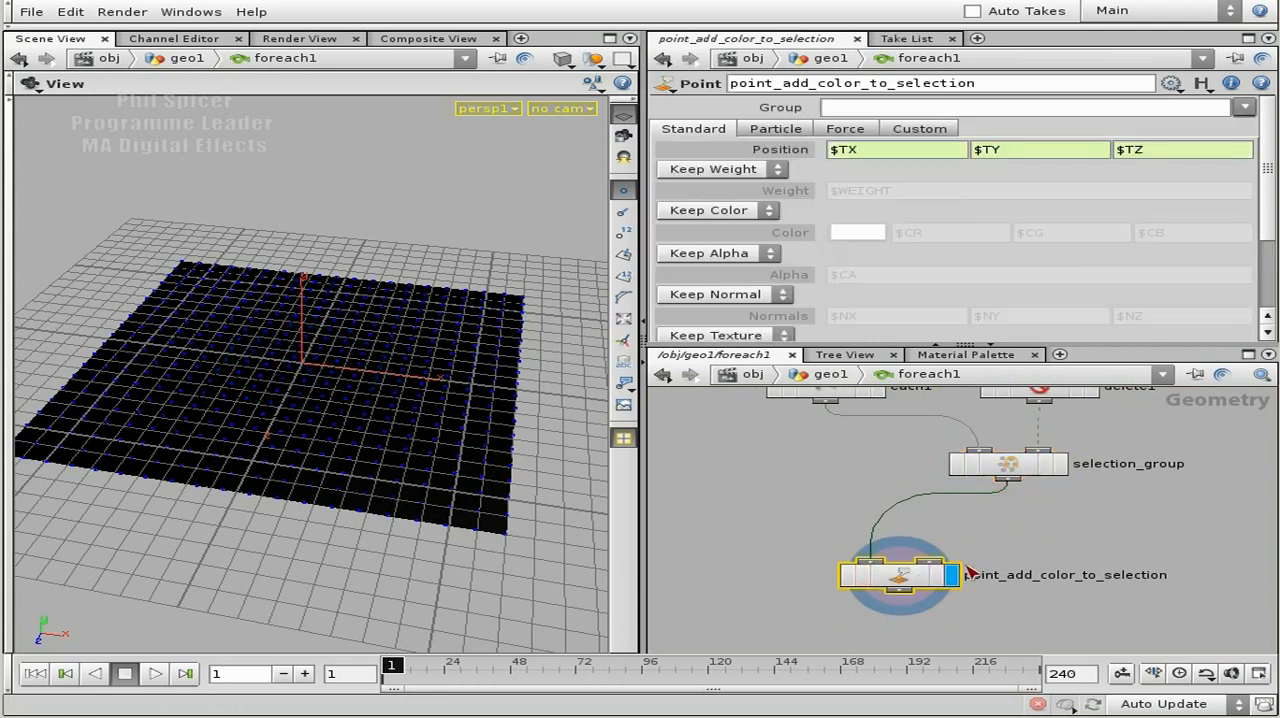
# Move selection_group closer beneath each1 and delete1, and make point_add_color_to_selection add colour instead of keeping it.
pyautogui.moveTo(1043, 516); pyautogui.dragTo(990, 532, button='middle')
pyautogui.moveTo(966, 485); pyautogui.dragTo(895, 510)
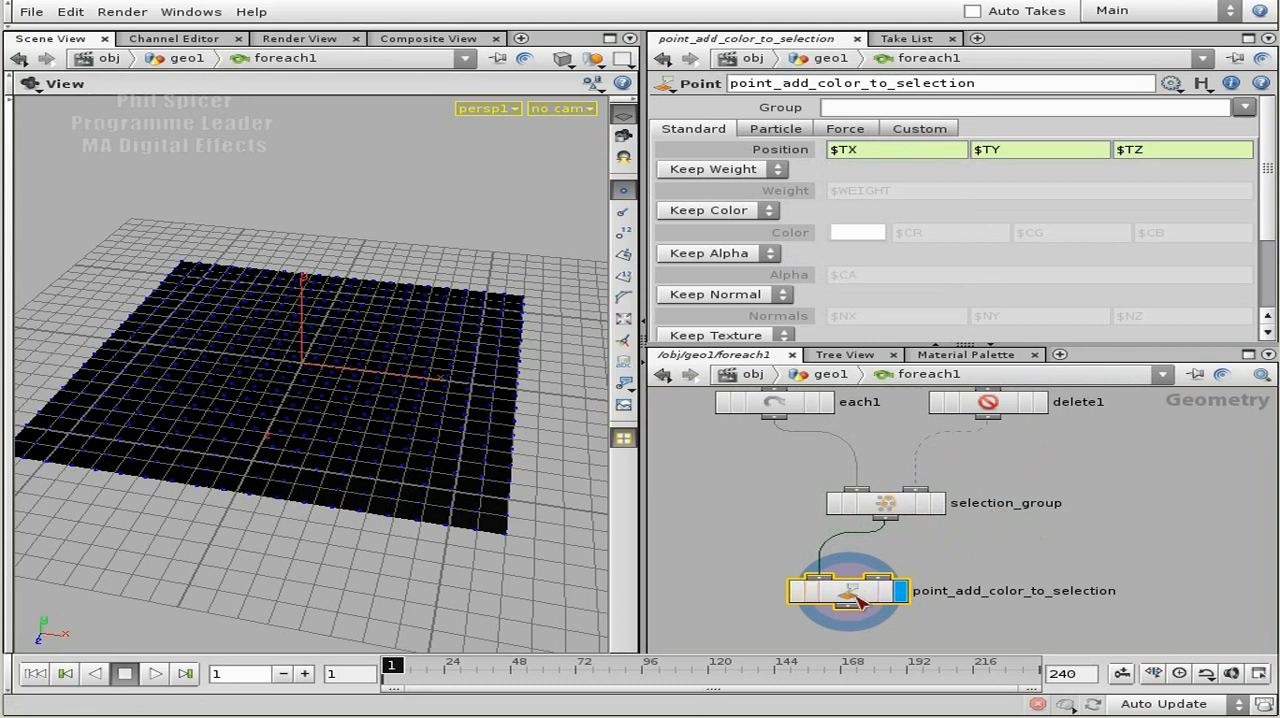
pyautogui.click(765, 210)
pyautogui.click(703, 245)
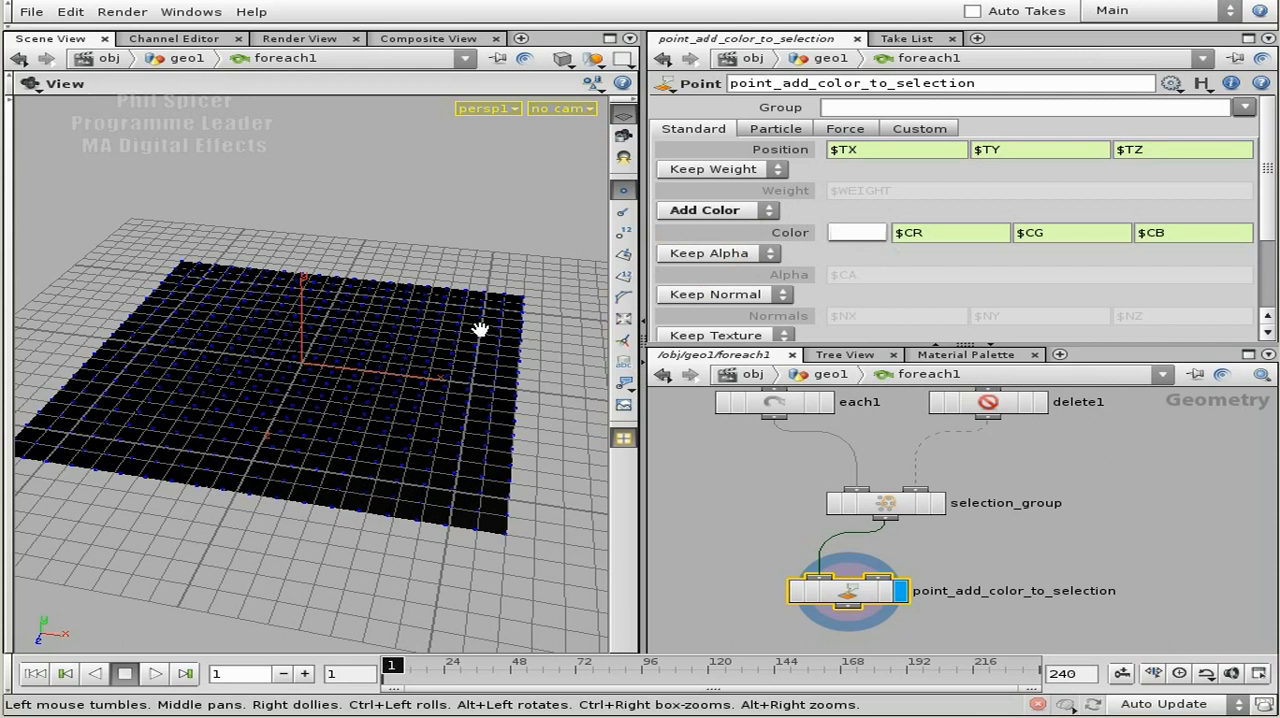
# Set the Point node's colour expressions to $CR + 1, $CG +1 and $CB + 1.
pyautogui.click(968, 234)
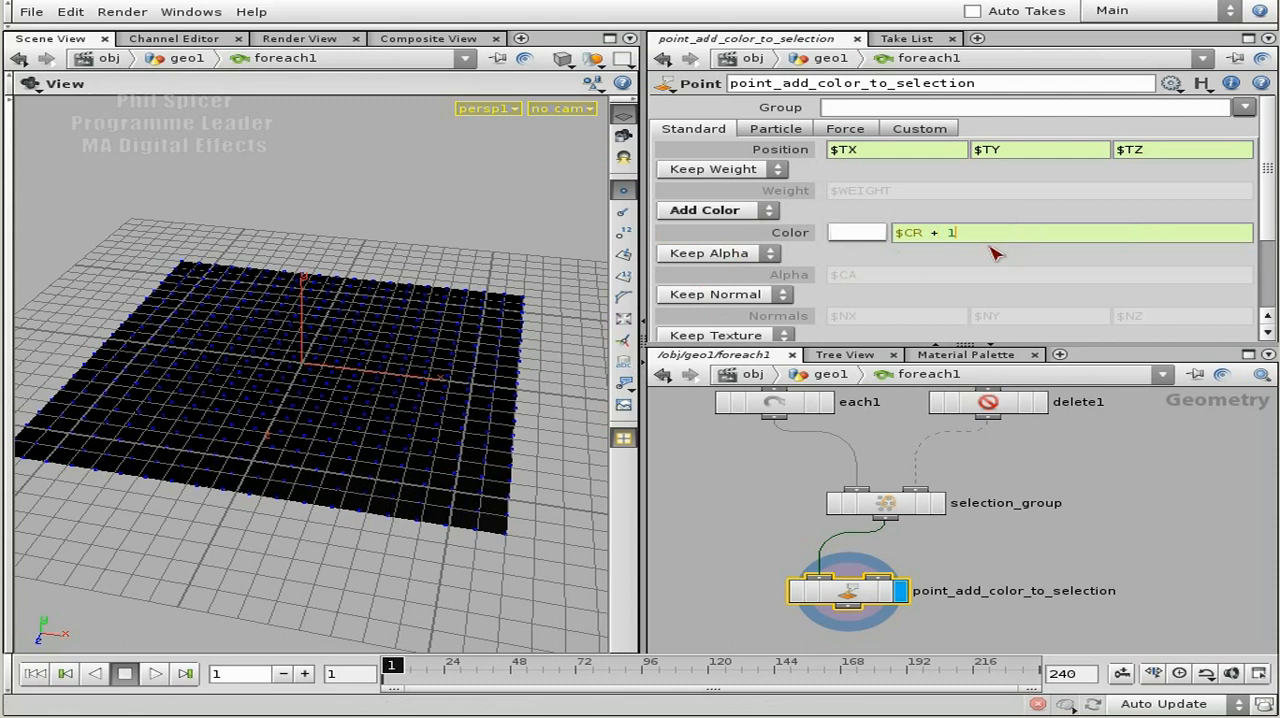
pyautogui.write('+ 1')
pyautogui.press('Tab')
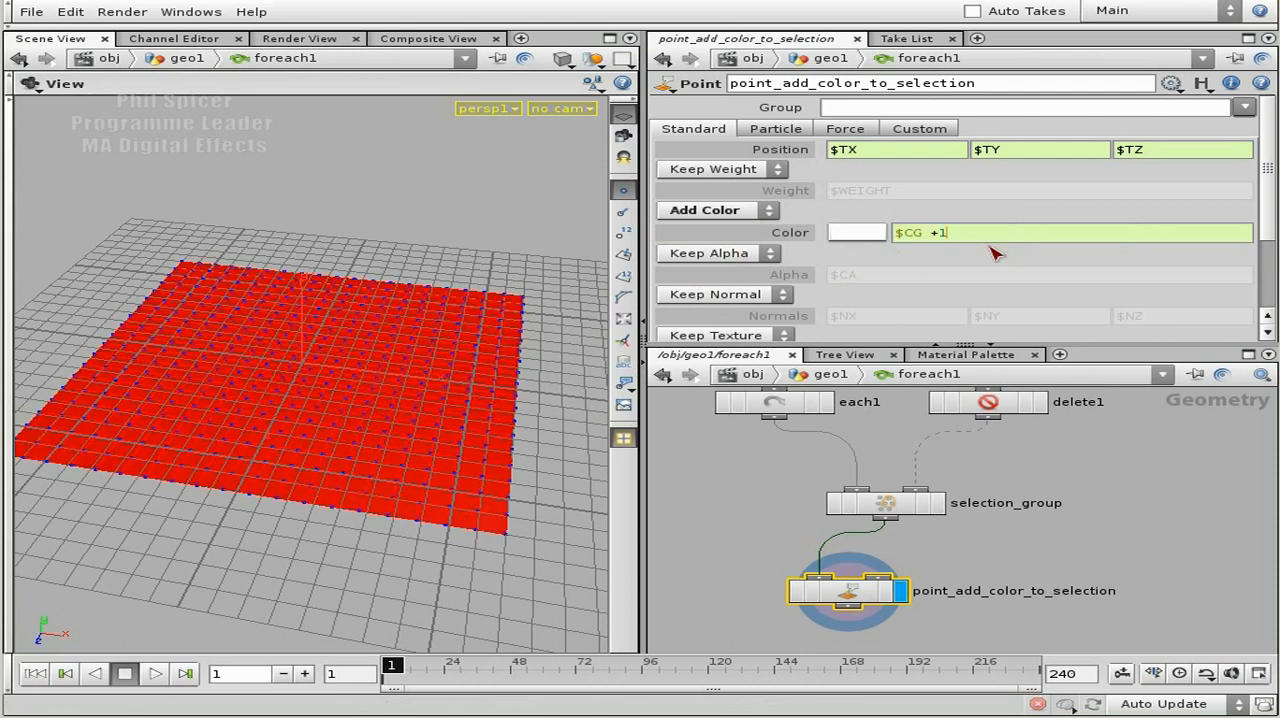
pyautogui.press('Tab')
pyautogui.press('End')
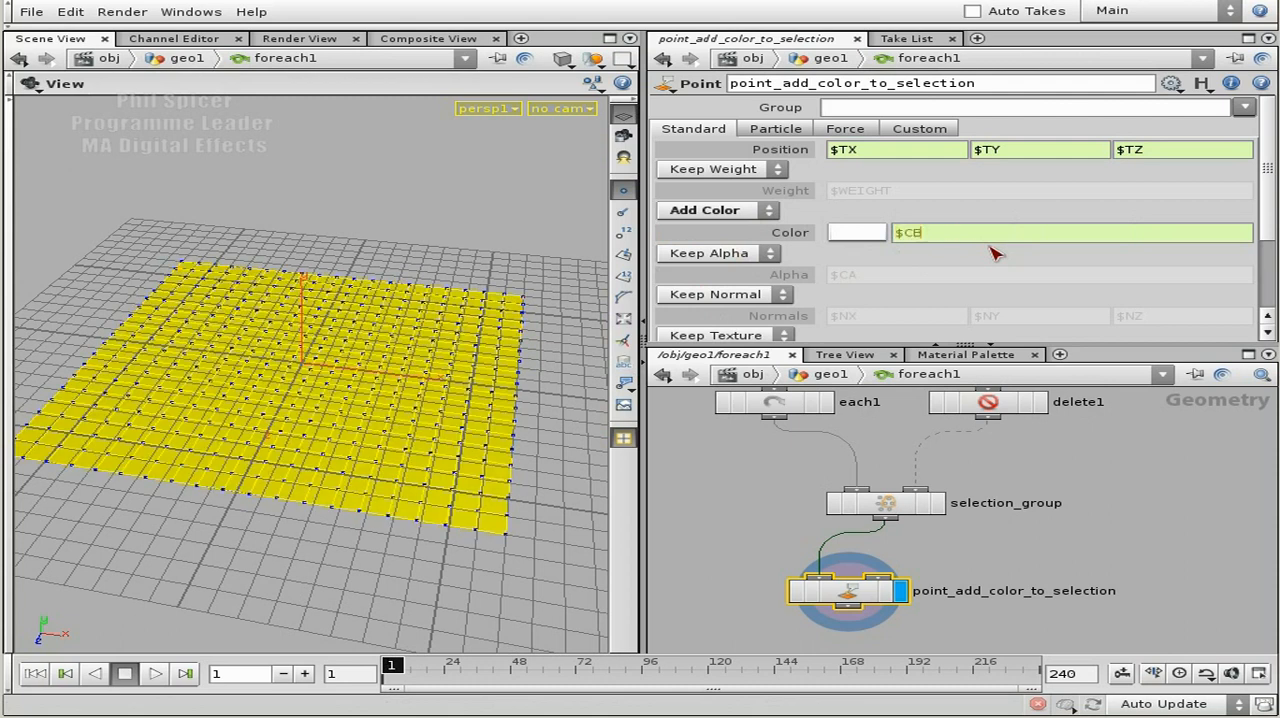
pyautogui.press('Return')
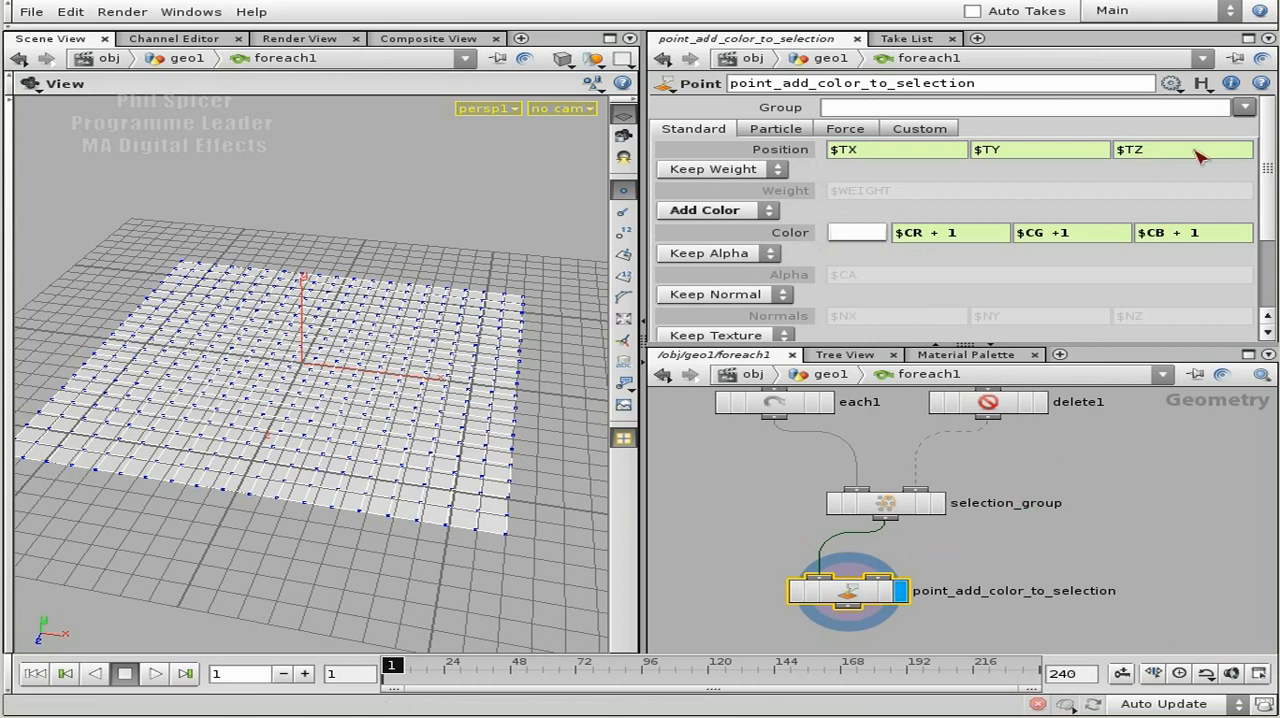
# Restrict the Point node to the selection_group group and place it lower beneath the selection_group node.
pyautogui.click(1244, 108)
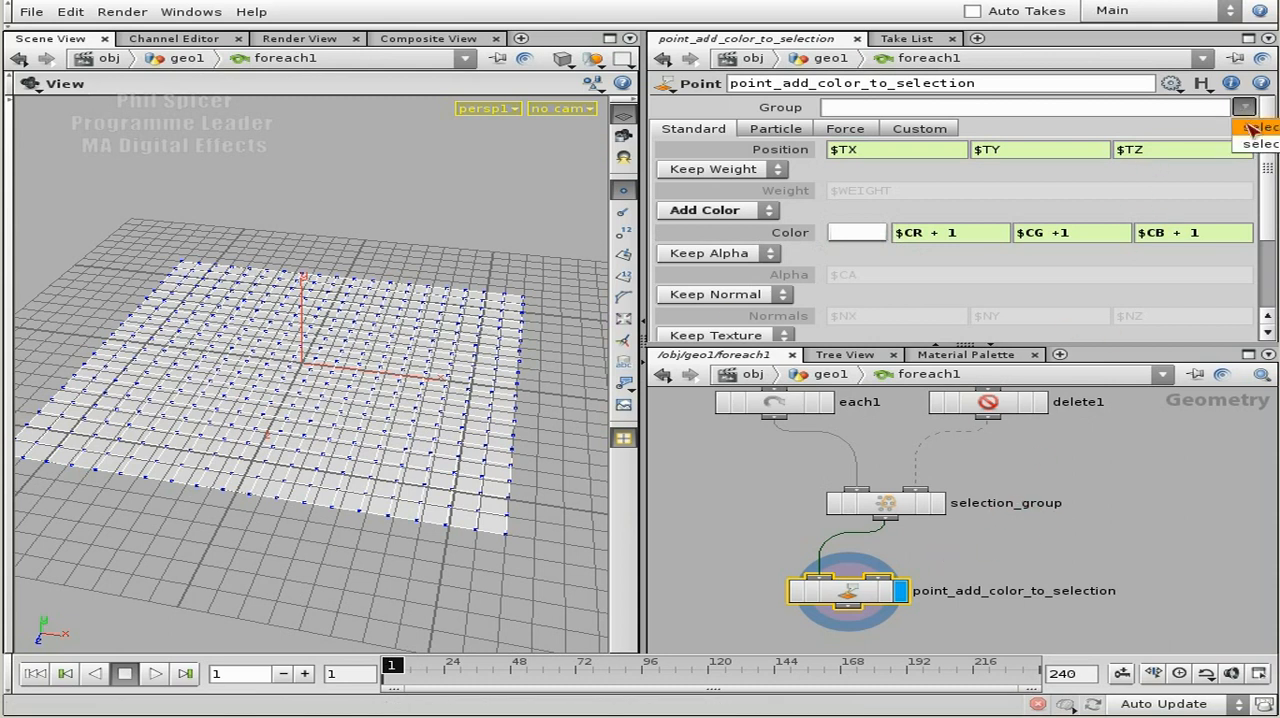
pyautogui.click(1250, 128)
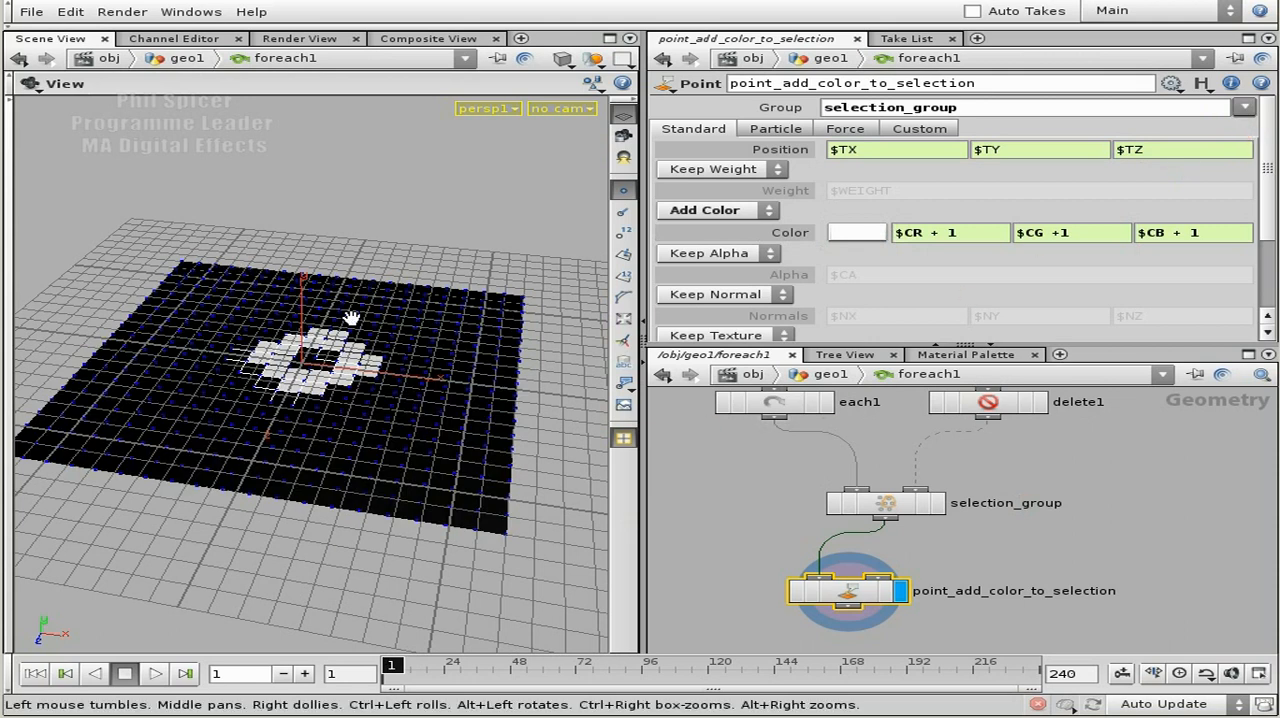
pyautogui.moveTo(1034, 565); pyautogui.dragTo(1063, 513, button='middle')
pyautogui.moveTo(891, 537); pyautogui.dragTo(945, 573)
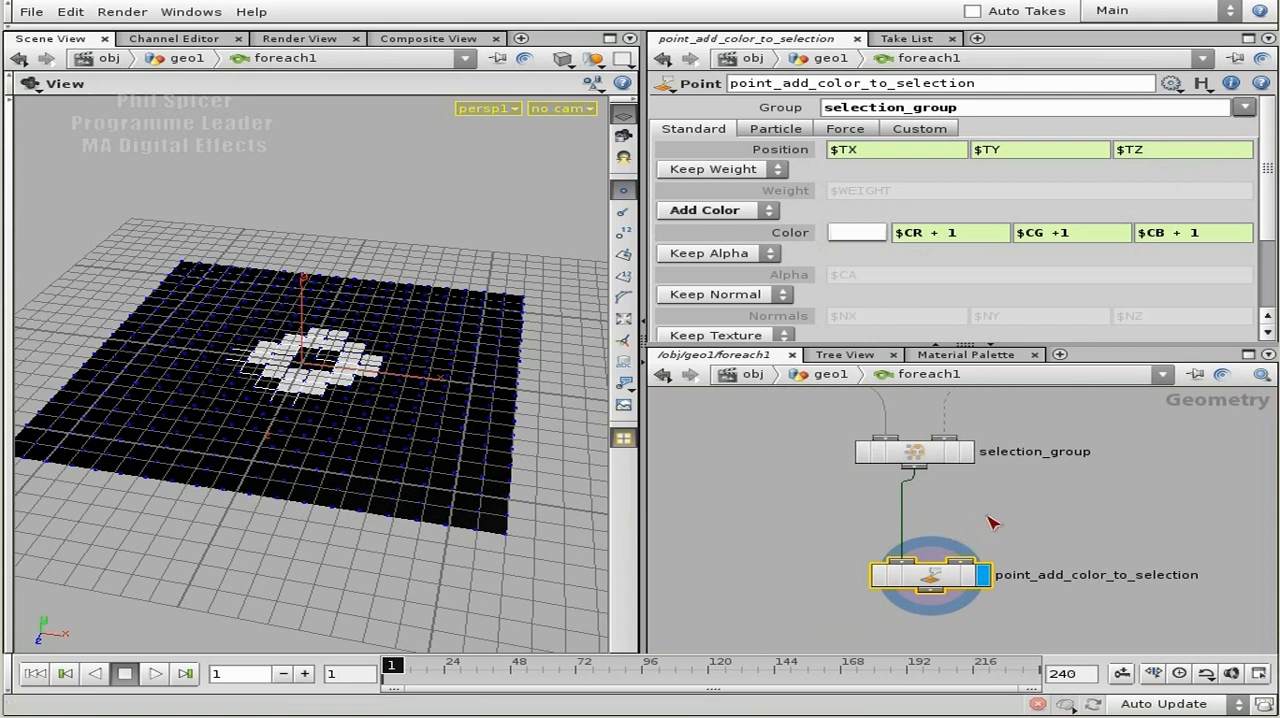
# Examine the ForEach network from each1 and delete1 through selection_group to point_add_color_to_selection, including the Point node's information and selection_group's parameters.
pyautogui.moveTo(992, 530); pyautogui.dragTo(972, 484, button='middle')
pyautogui.scroll(-3, 1018, 495)
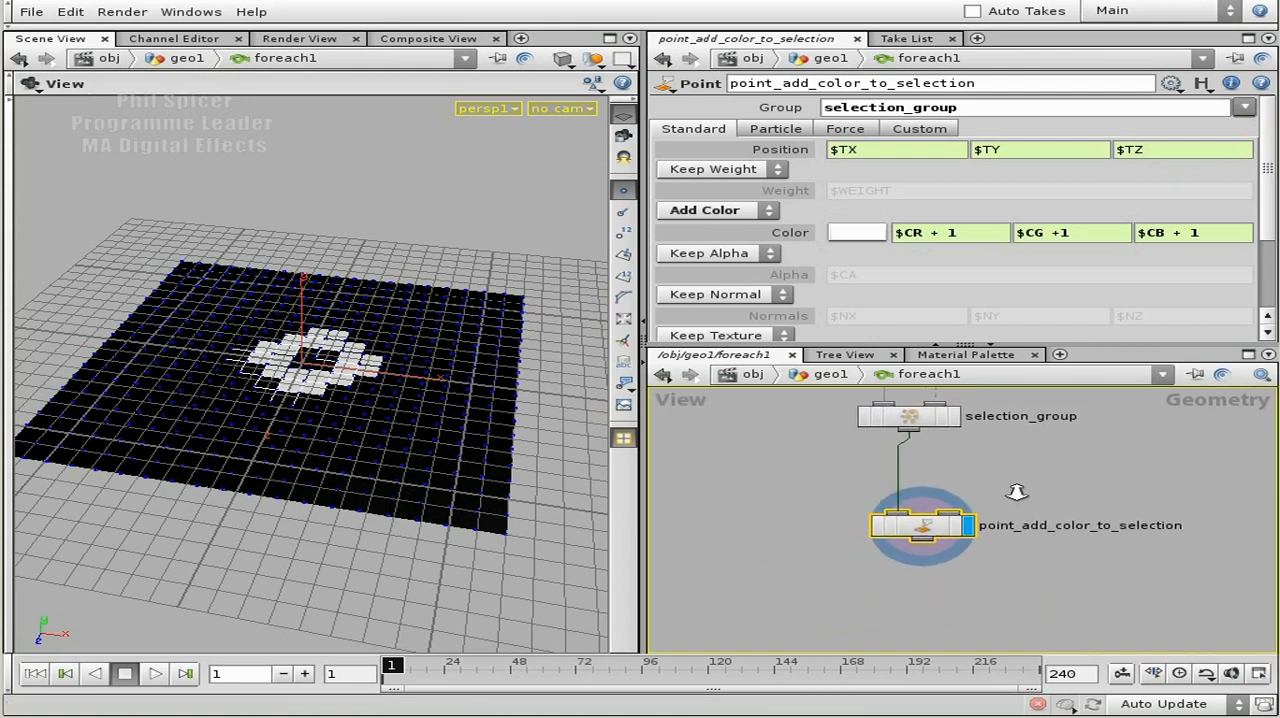
pyautogui.moveTo(827, 484); pyautogui.dragTo(821, 528, button='middle')
pyautogui.moveTo(821, 528); pyautogui.dragTo(789, 518, button='right')
pyautogui.moveTo(792, 516); pyautogui.dragTo(846, 549, button='middle')
pyautogui.moveTo(846, 549); pyautogui.dragTo(840, 542, button='right')
pyautogui.moveTo(865, 559); pyautogui.dragTo(865, 567, button='middle')
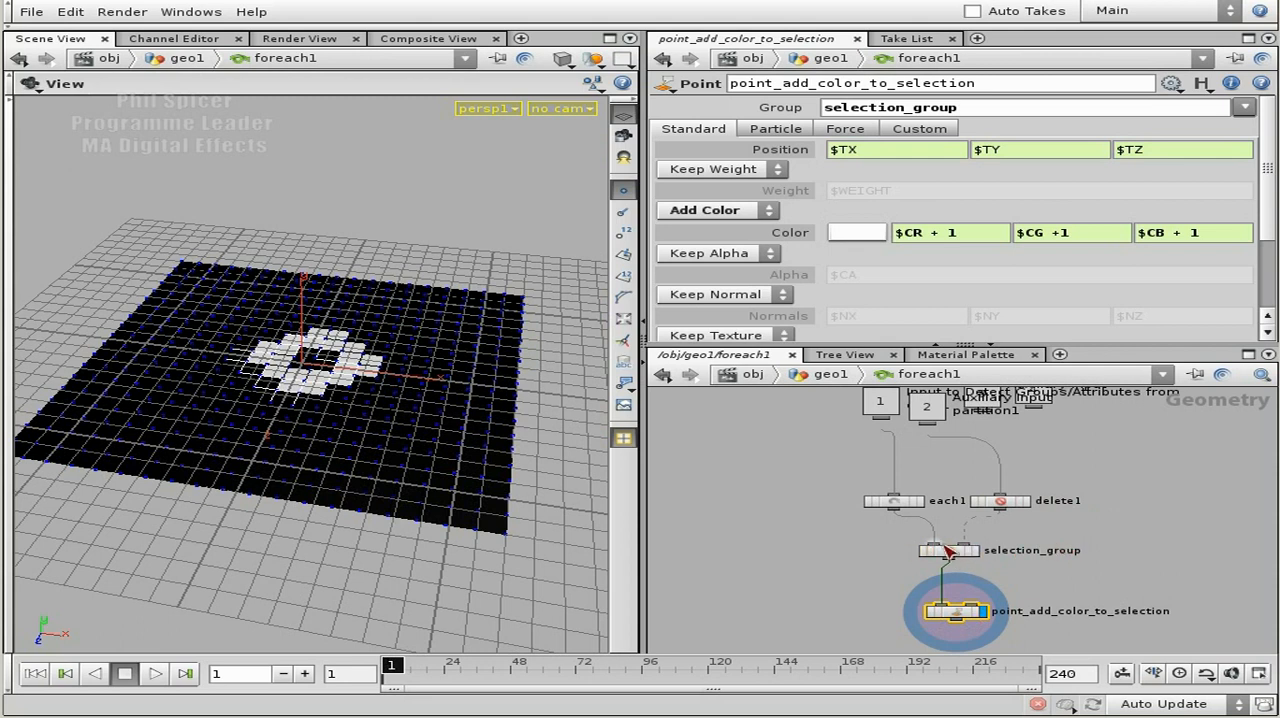
pyautogui.moveTo(994, 580); pyautogui.dragTo(1028, 592, button='right')
pyautogui.moveTo(1028, 592); pyautogui.dragTo(898, 470, button='middle')
pyautogui.middleClick(775, 483)
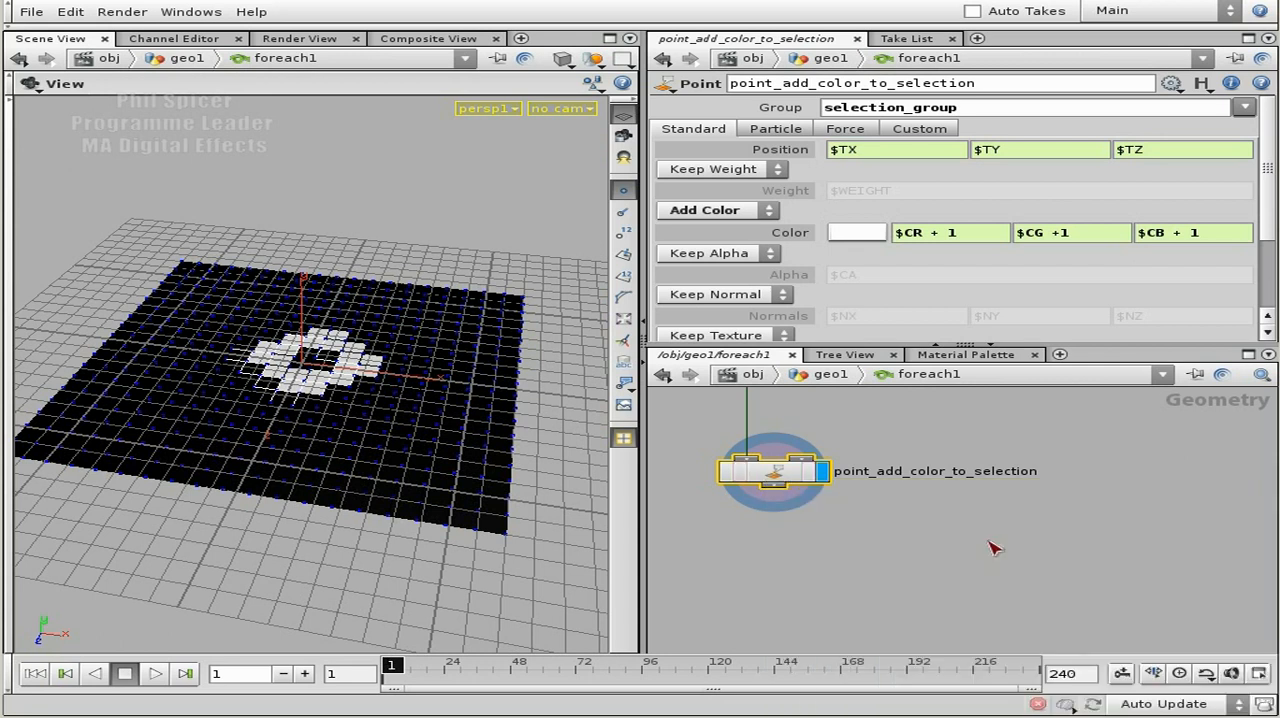
pyautogui.moveTo(900, 558); pyautogui.dragTo(860, 500, button='right')
pyautogui.moveTo(882, 462); pyautogui.dragTo(982, 511, button='middle')
pyautogui.moveTo(982, 511); pyautogui.dragTo(815, 511, button='right')
pyautogui.moveTo(808, 508); pyautogui.dragTo(842, 584, button='middle')
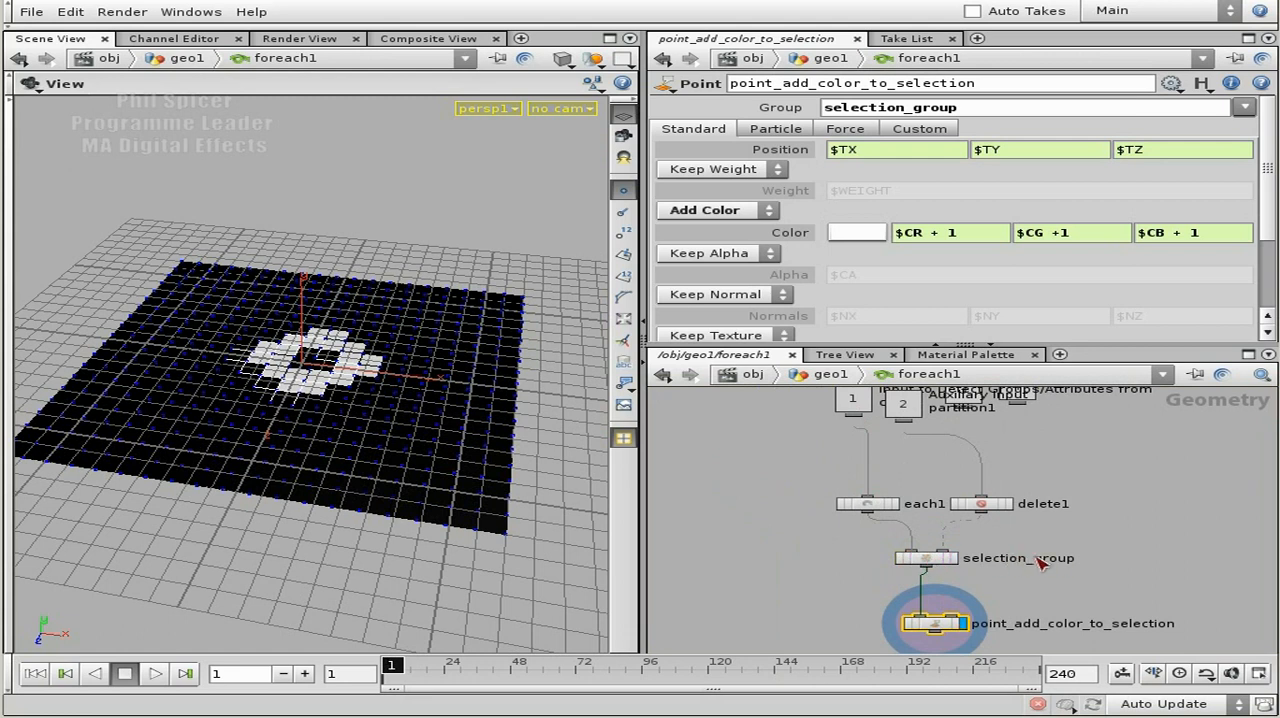
pyautogui.moveTo(1008, 598); pyautogui.dragTo(1007, 508, button='middle')
pyautogui.scroll(3, 1035, 505)
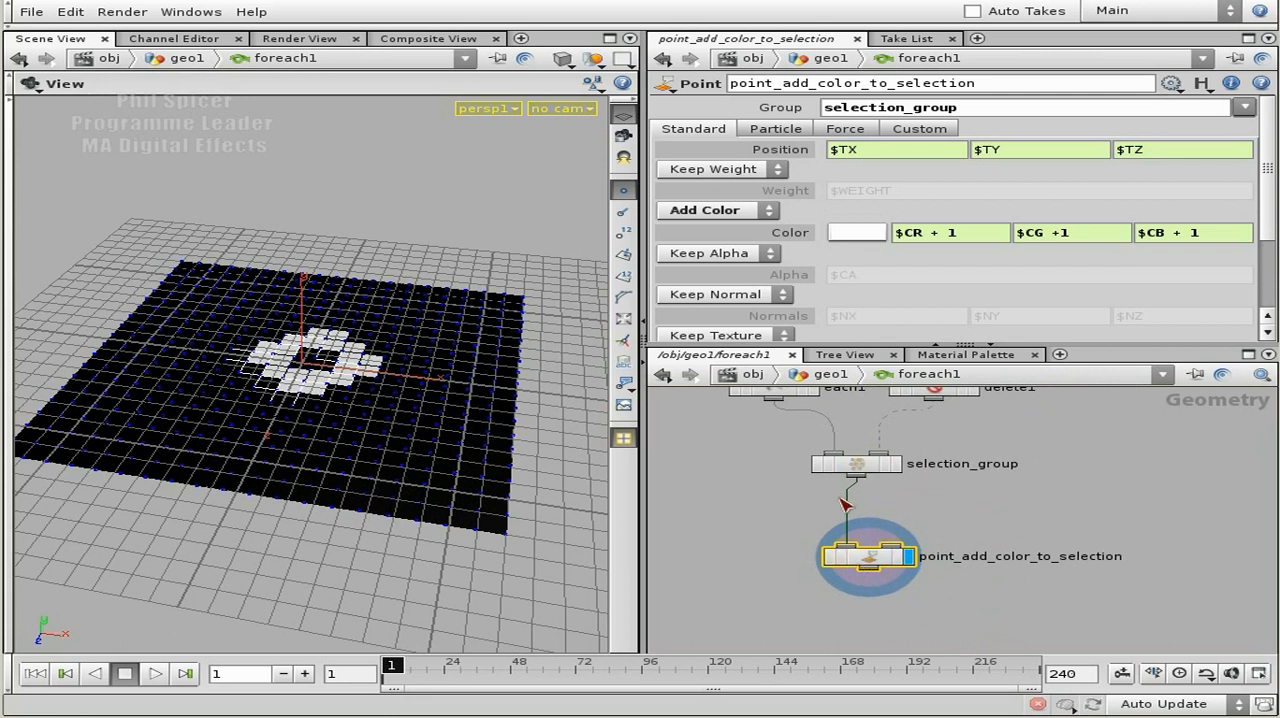
pyautogui.click(858, 463)
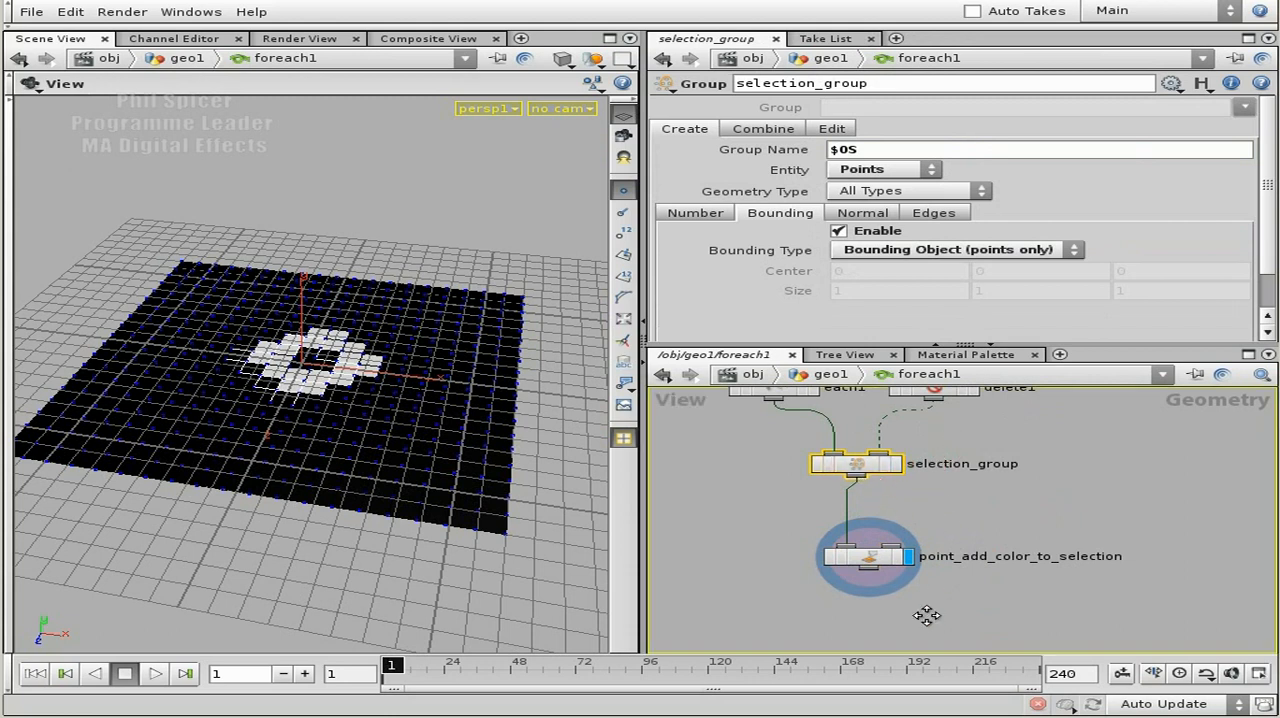
# Add a Group node below point_add_color_to_selection, fed by its output.
pyautogui.moveTo(926, 615); pyautogui.dragTo(963, 572, button='middle')
pyautogui.scroll(2, 963, 572)
pyautogui.scroll(1, 963, 572)
pyautogui.press('Tab')
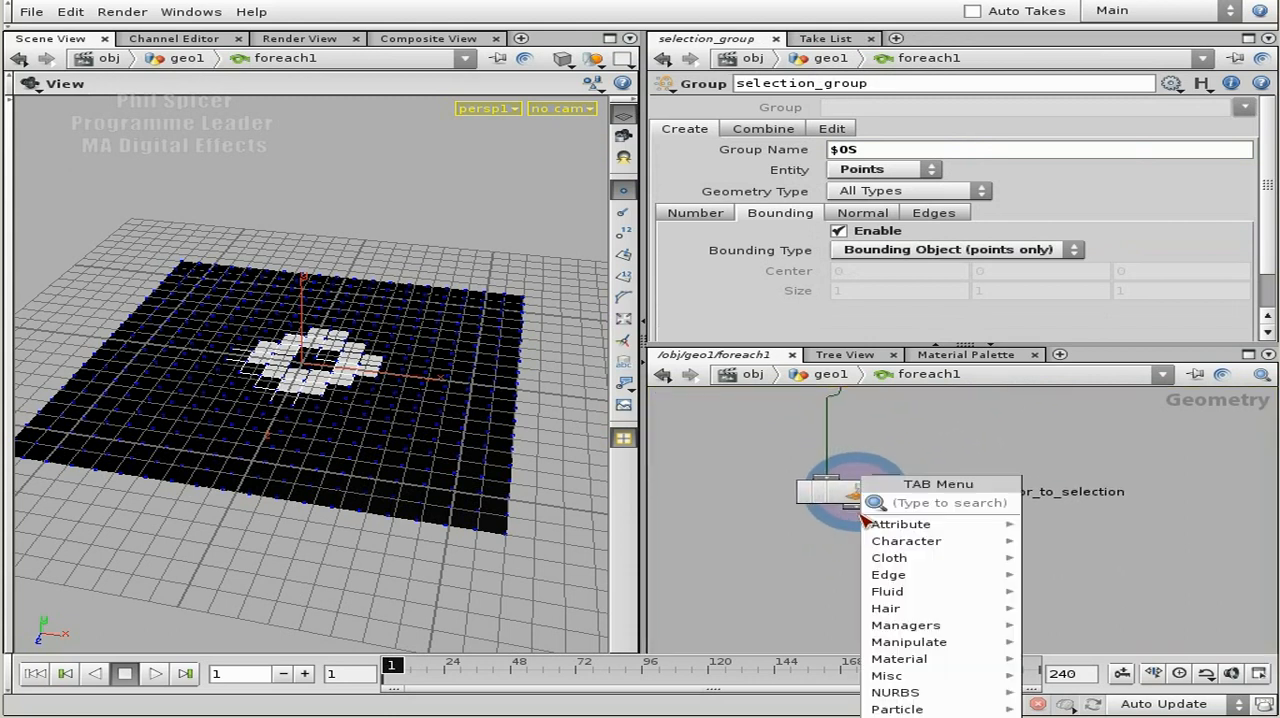
pyautogui.write('gr')
pyautogui.click(1110, 520)
pyautogui.click(873, 589)
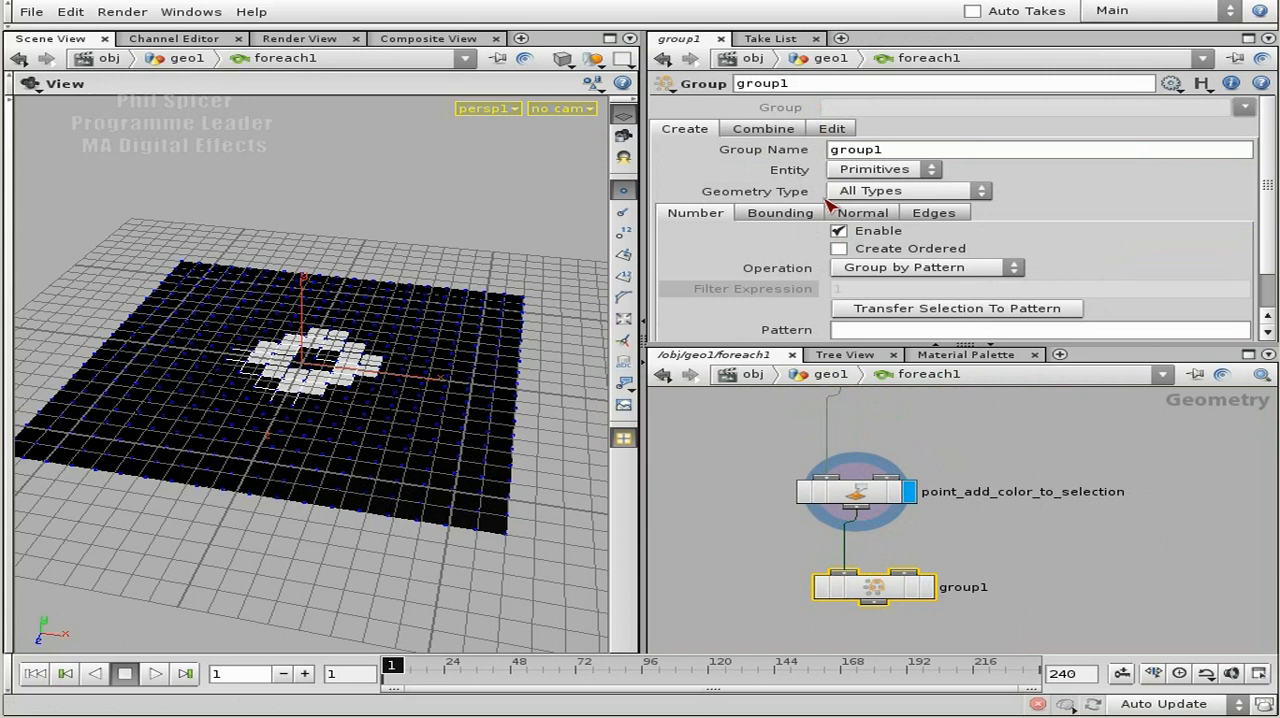
# Make the new Group node delete the selection_group group.
pyautogui.click(838, 129)
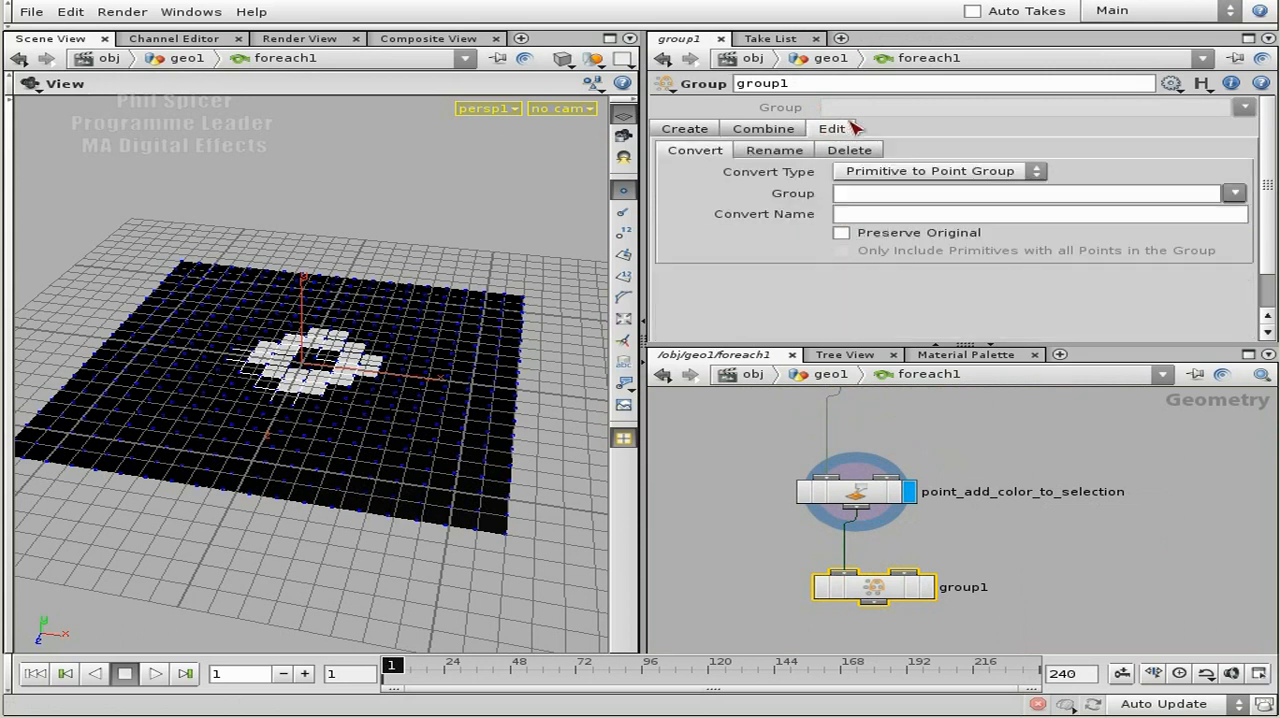
pyautogui.click(850, 149)
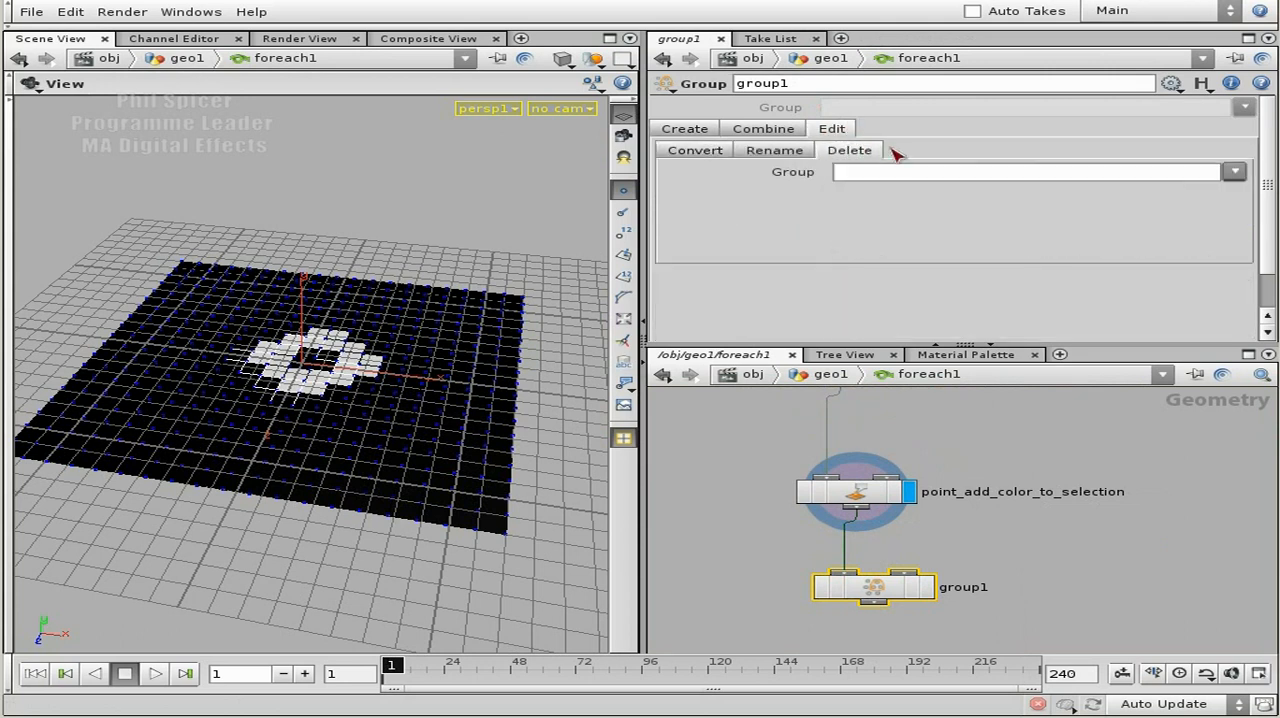
pyautogui.click(1235, 174)
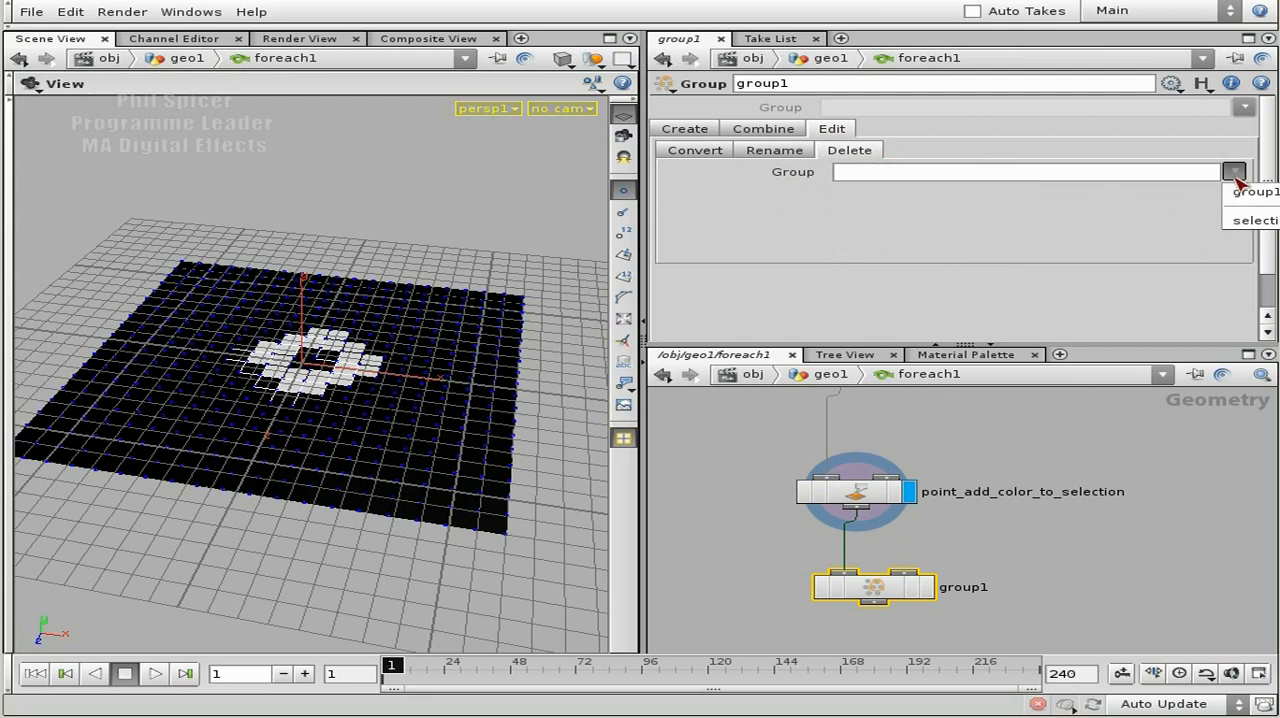
pyautogui.click(1256, 222)
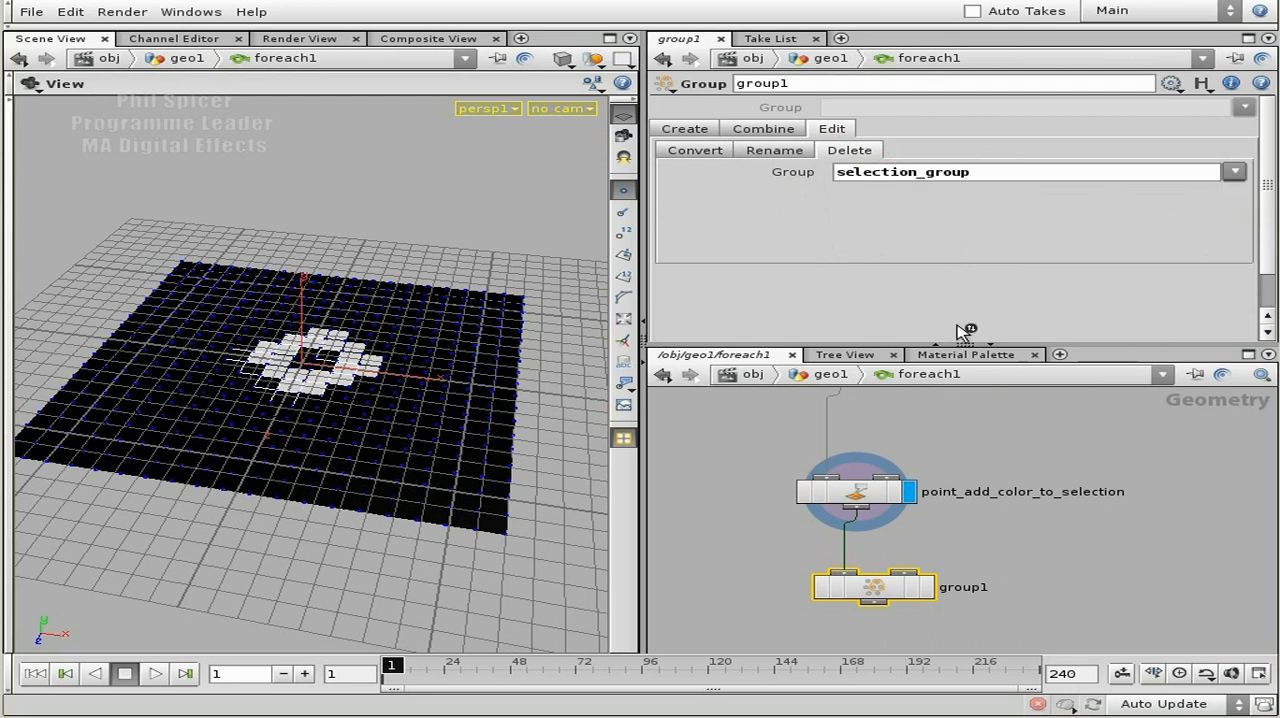
# Display the new Group node, check its information and rename it delete_selection_group.
pyautogui.click(880, 590)
pyautogui.scroll(-2, 1027, 548)
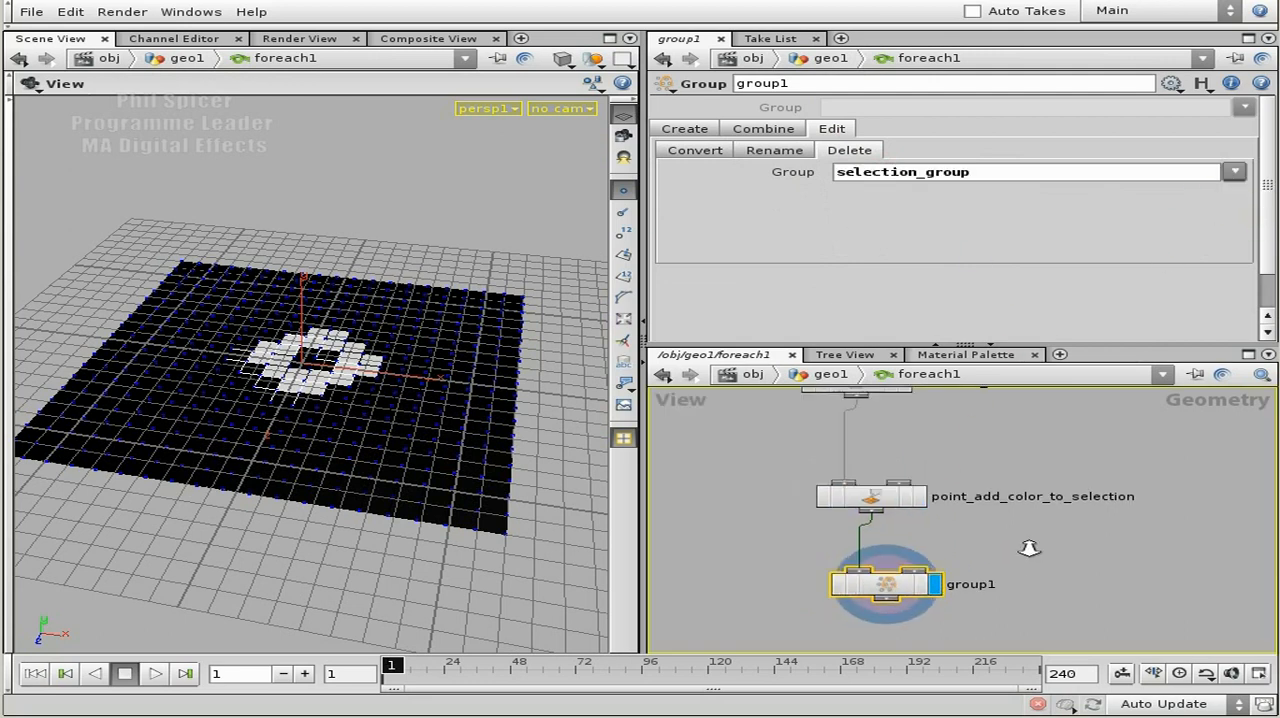
pyautogui.moveTo(1022, 551); pyautogui.dragTo(1028, 530, button='middle')
pyautogui.middleClick(918, 566)
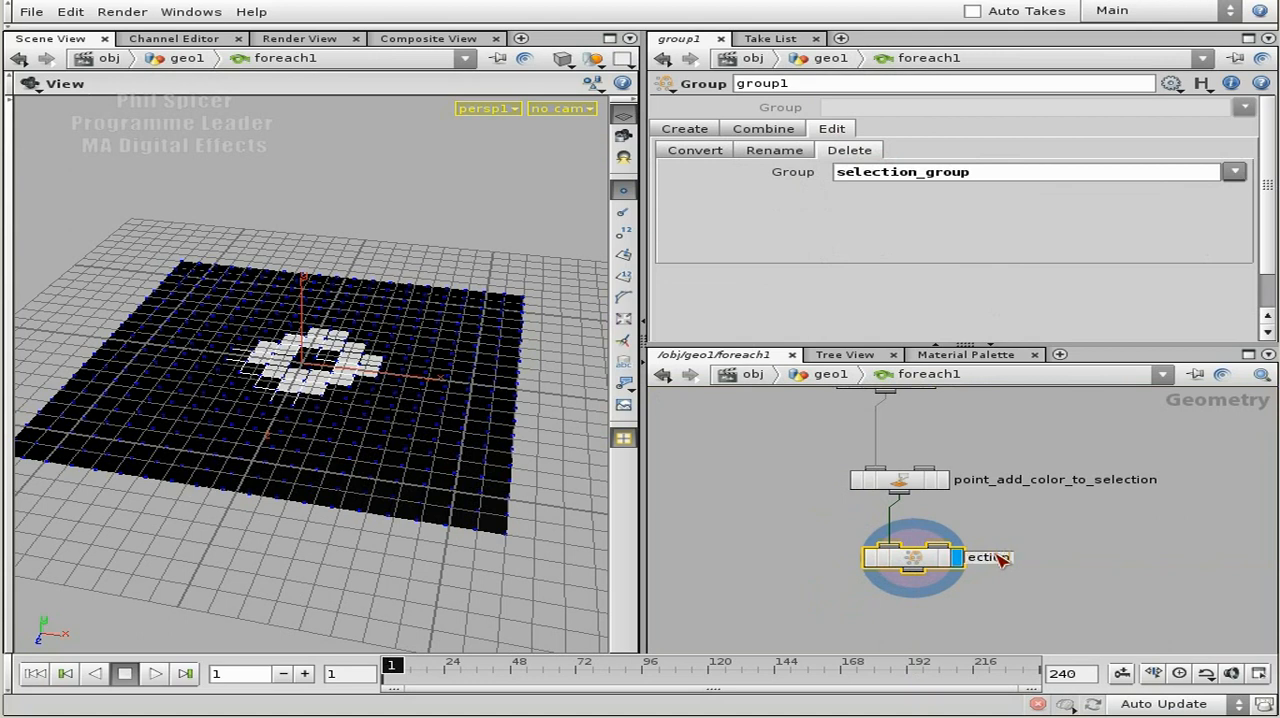
pyautogui.write('oup')
pyautogui.press('Return')
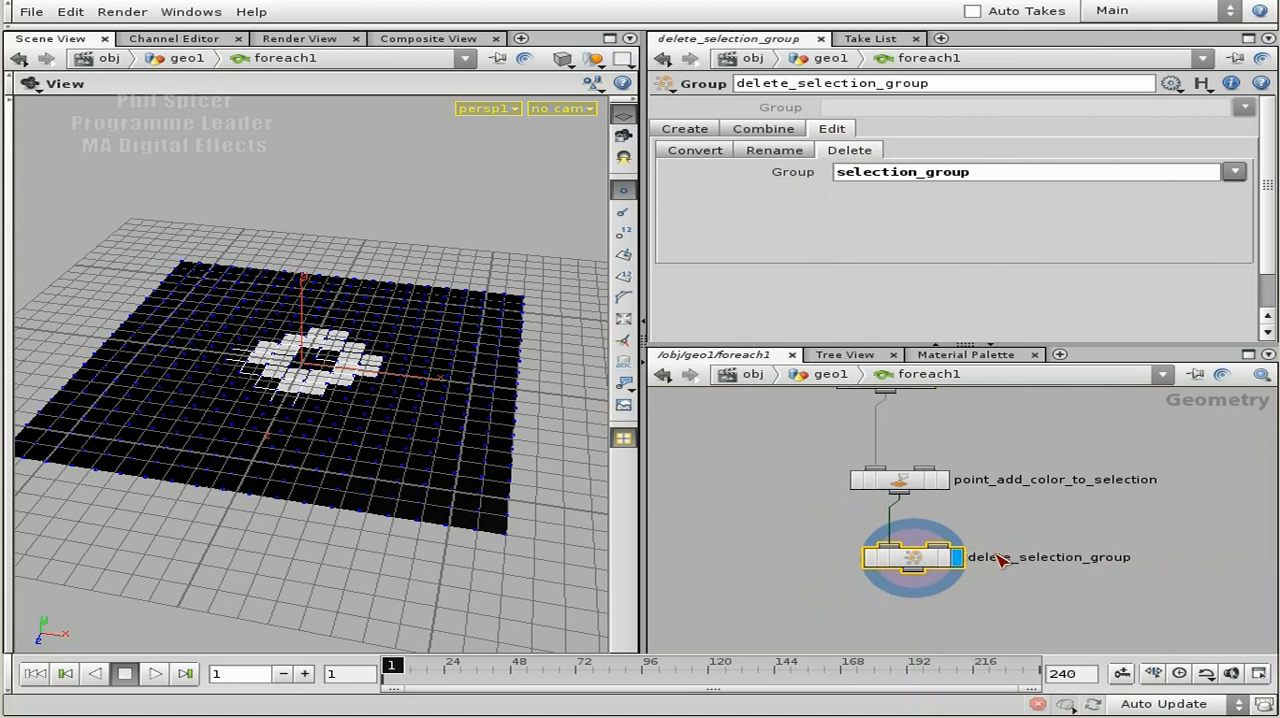
# Return to the geo1 network level and display foreach1.
pyautogui.moveTo(1065, 551); pyautogui.dragTo(1029, 521, button='middle')
pyautogui.scroll(-1, 1005, 576)
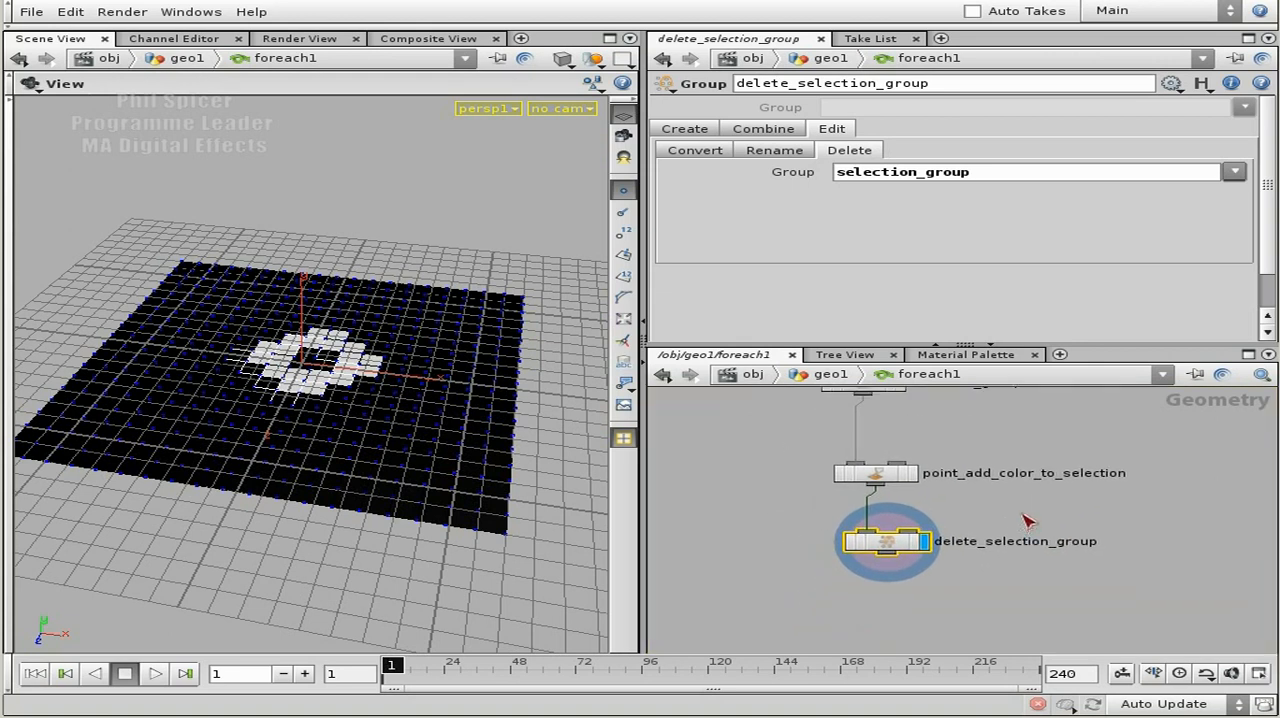
pyautogui.press('u')
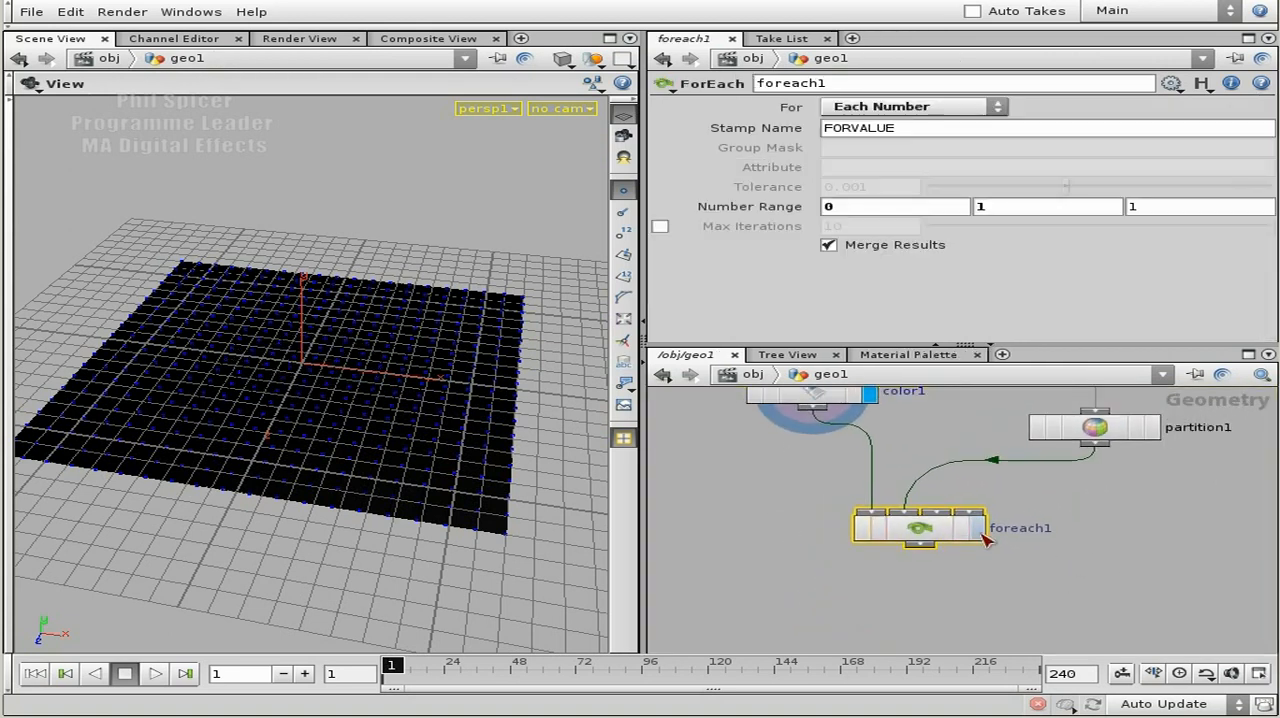
pyautogui.click(977, 527)
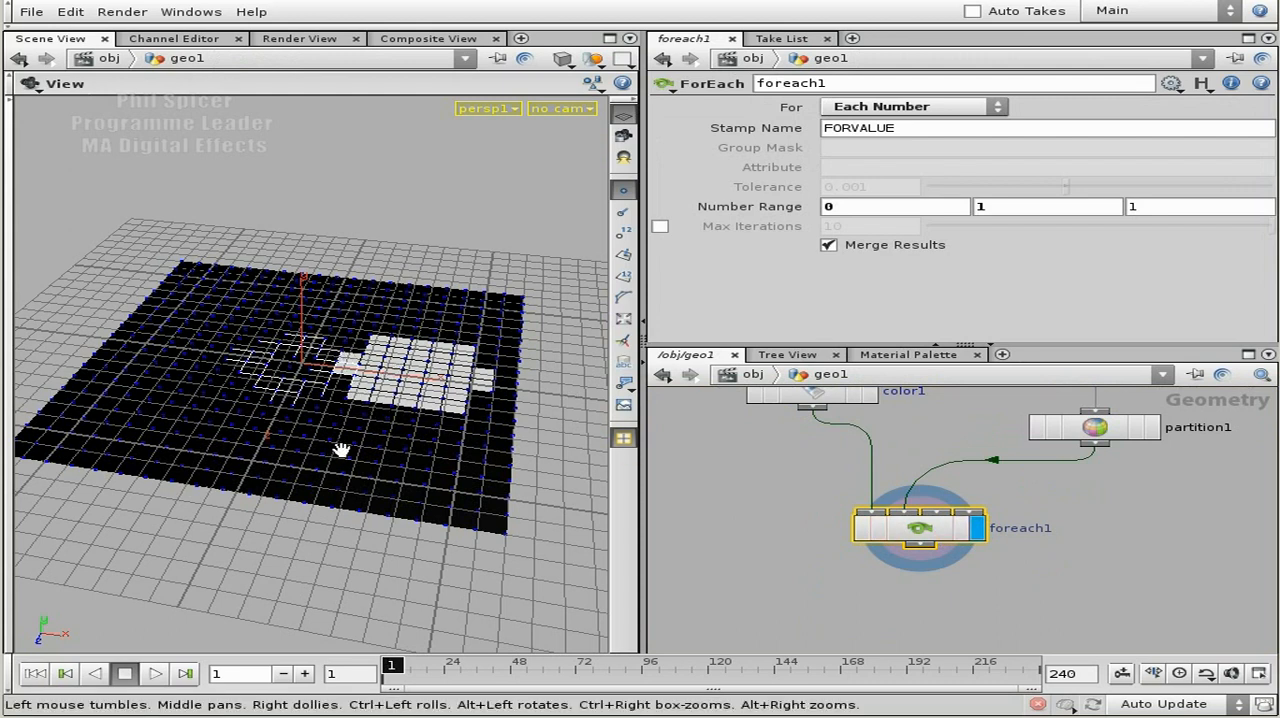
# Examine the ForEach colouring on the grid, foreach1's Number Range and the nodes feeding foreach1.
pyautogui.scroll(5, 335, 445)
pyautogui.moveTo(414, 439); pyautogui.dragTo(400, 426, button='middle')
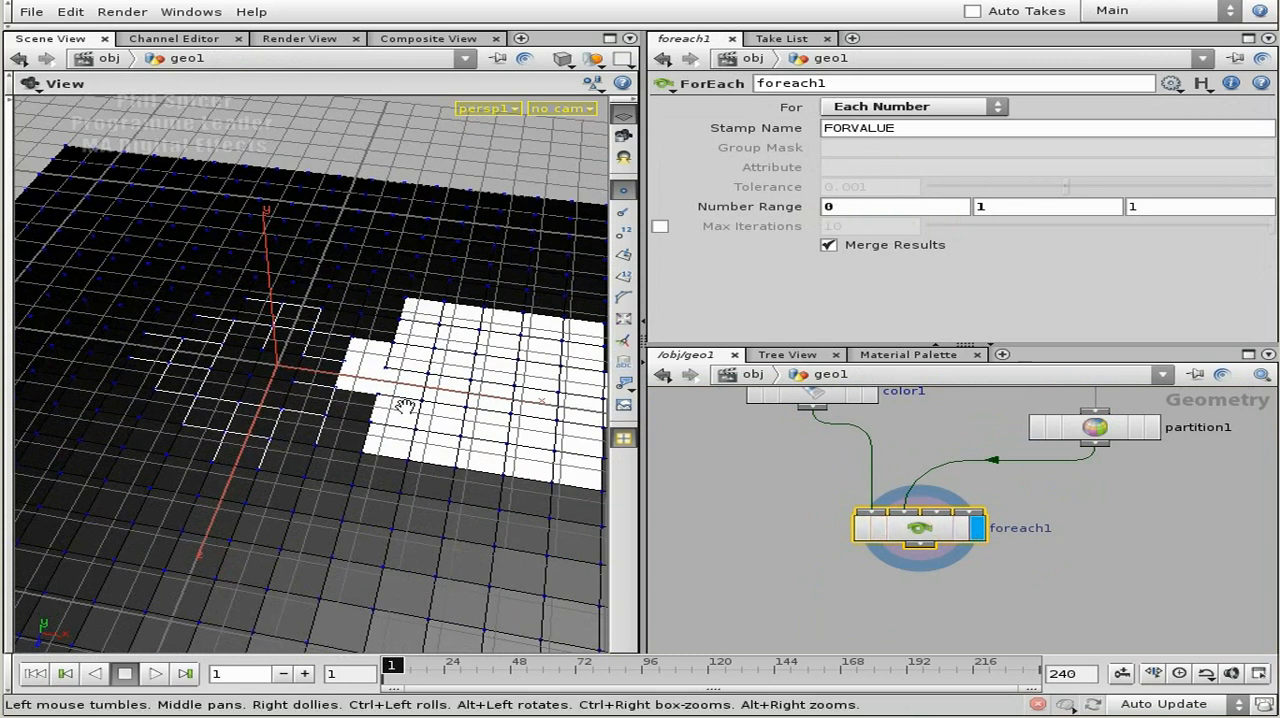
pyautogui.scroll(-5, 258, 420)
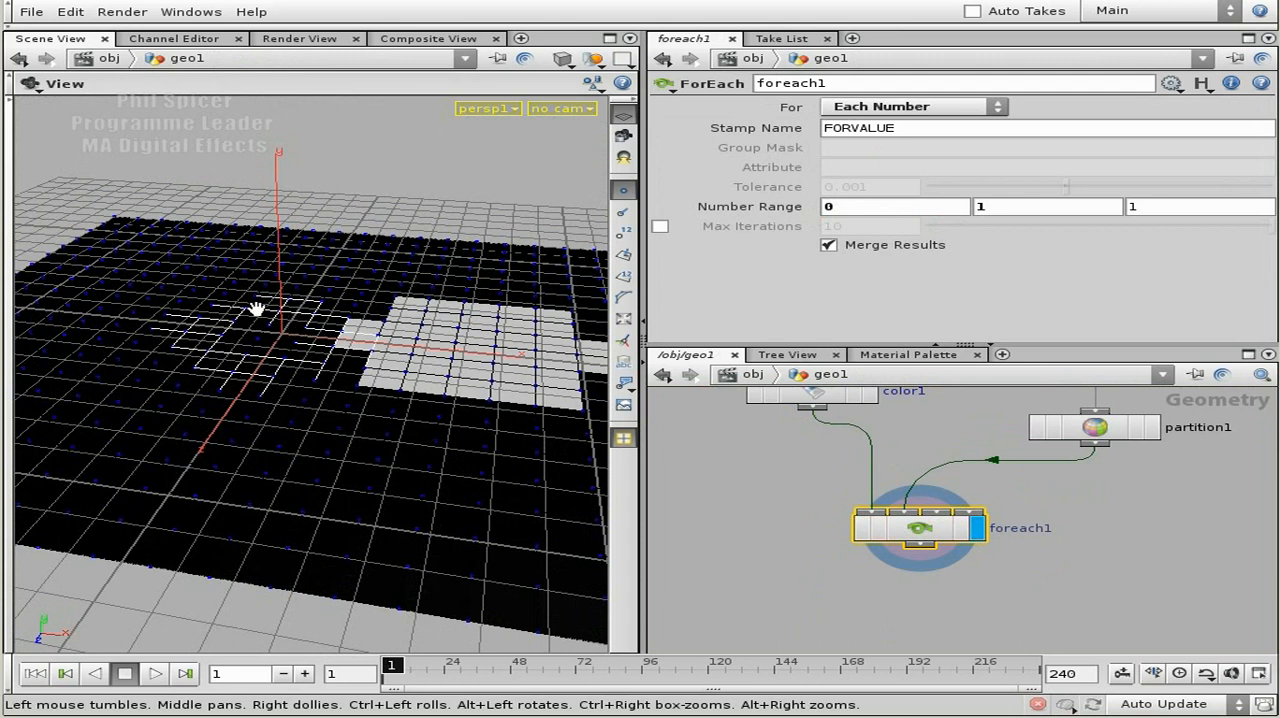
pyautogui.moveTo(450, 424); pyautogui.dragTo(455, 438)
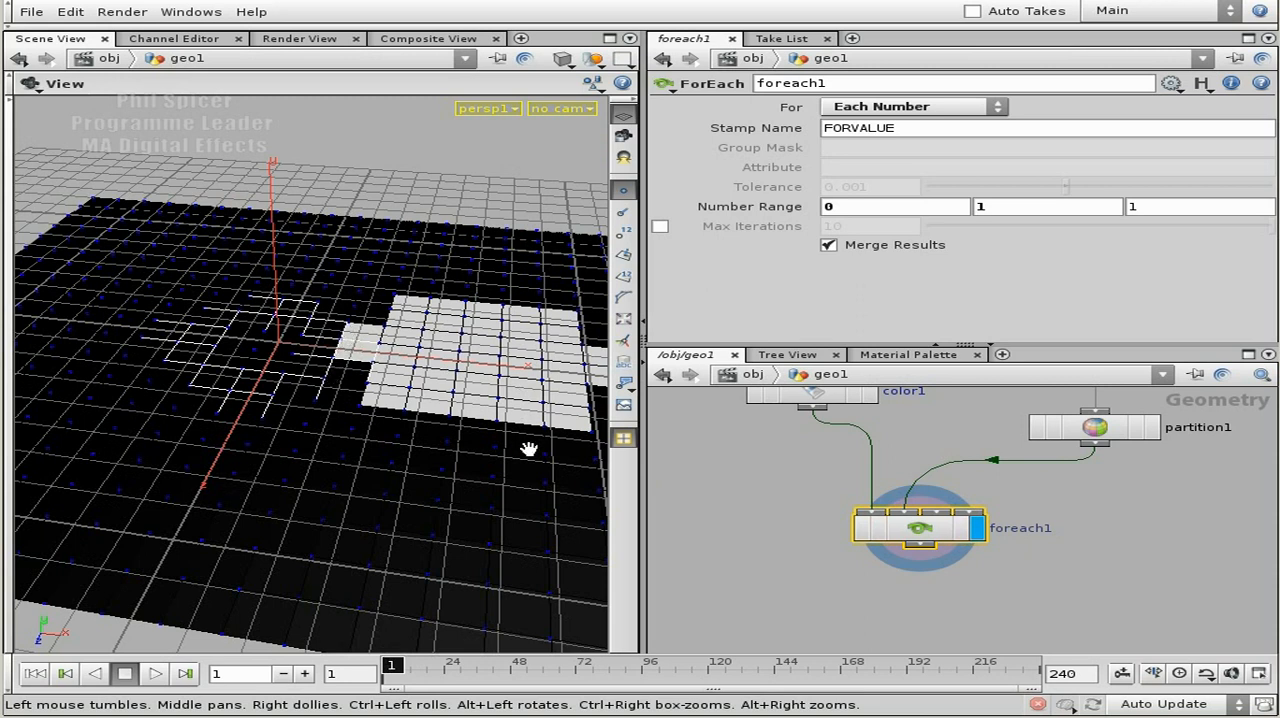
pyautogui.moveTo(1108, 495); pyautogui.dragTo(1065, 546, button='middle')
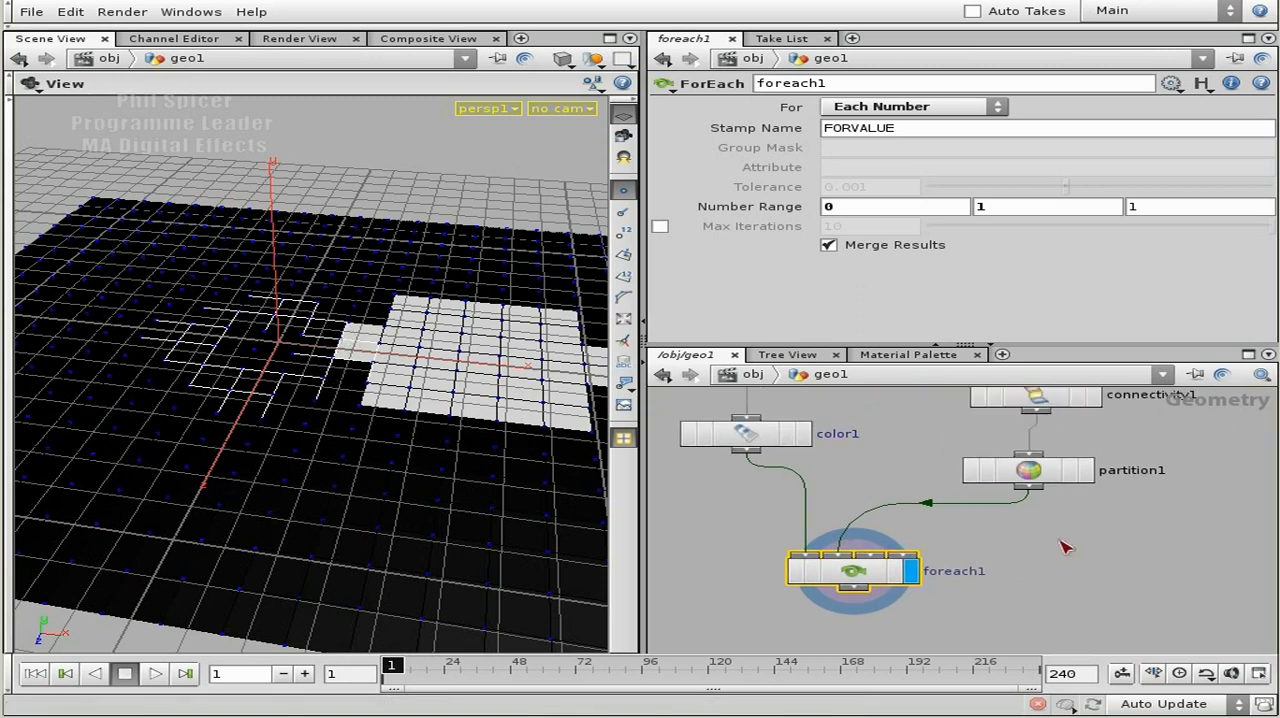
pyautogui.moveTo(1178, 450); pyautogui.dragTo(1185, 454, button='middle')
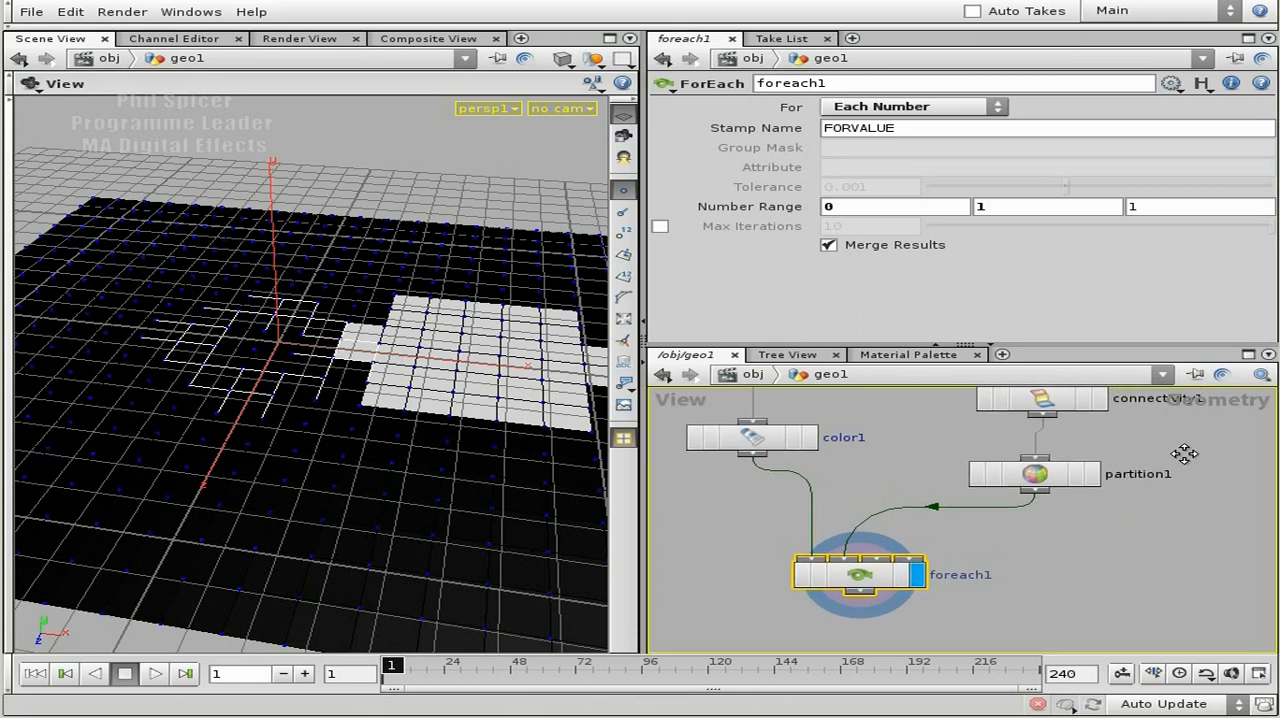
pyautogui.click(995, 207)
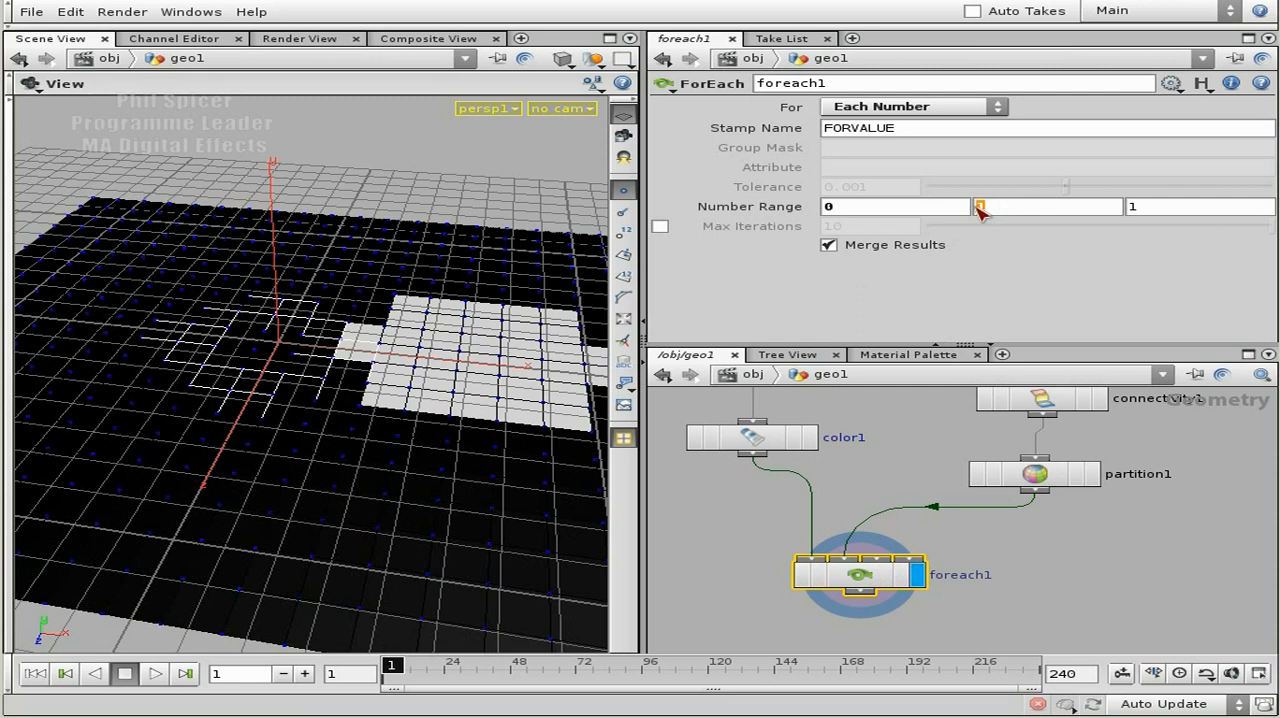
pyautogui.moveTo(1123, 546); pyautogui.dragTo(1123, 546, button='right')
pyautogui.moveTo(1121, 544); pyautogui.dragTo(1114, 577, button='middle')
pyautogui.moveTo(1124, 577); pyautogui.dragTo(1118, 569, button='right')
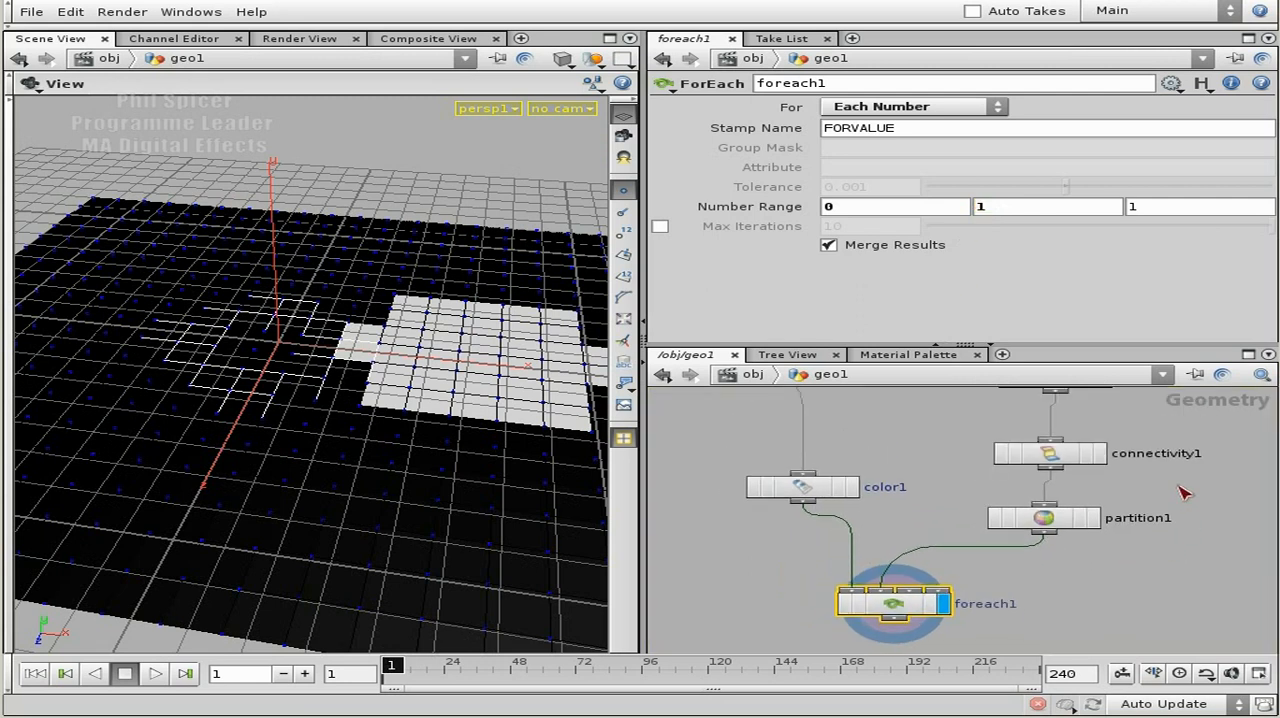
# Open the Hscript Textport and find primgrouplist in the list of expression functions.
pyautogui.click(205, 15)
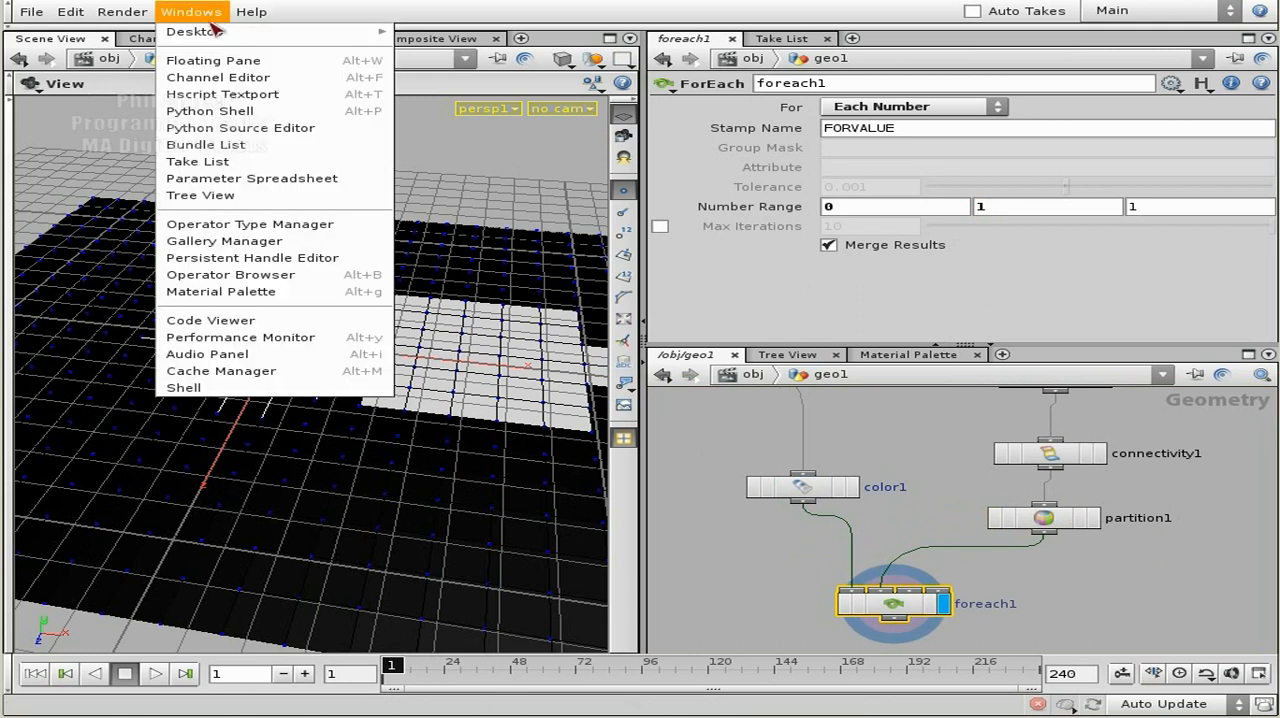
pyautogui.click(262, 94)
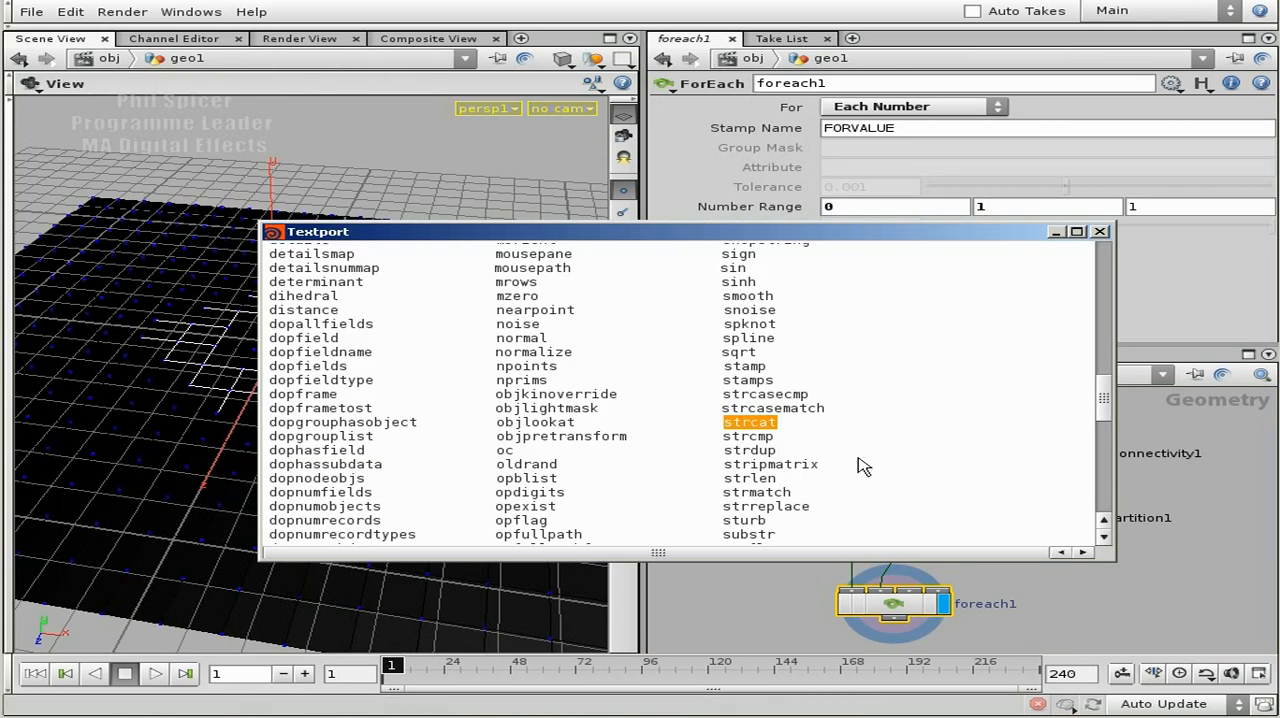
pyautogui.scroll(-2, 1102, 402)
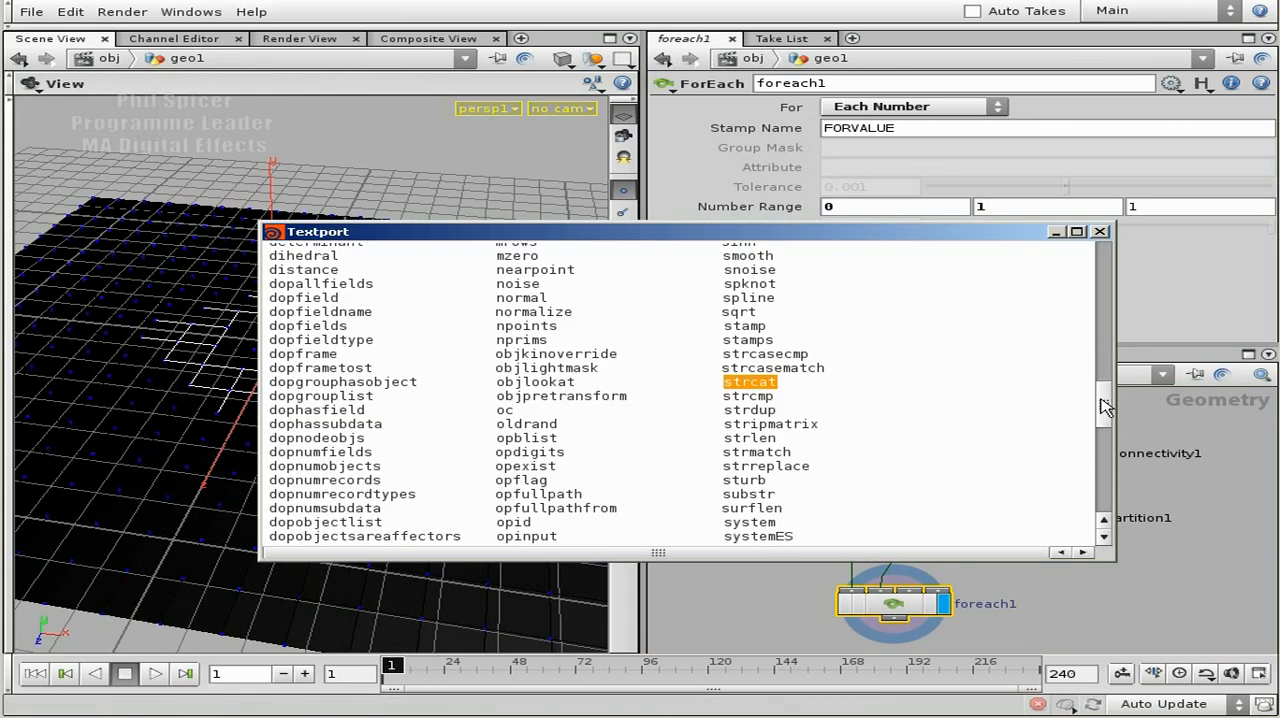
pyautogui.moveTo(1104, 406); pyautogui.dragTo(1088, 288)
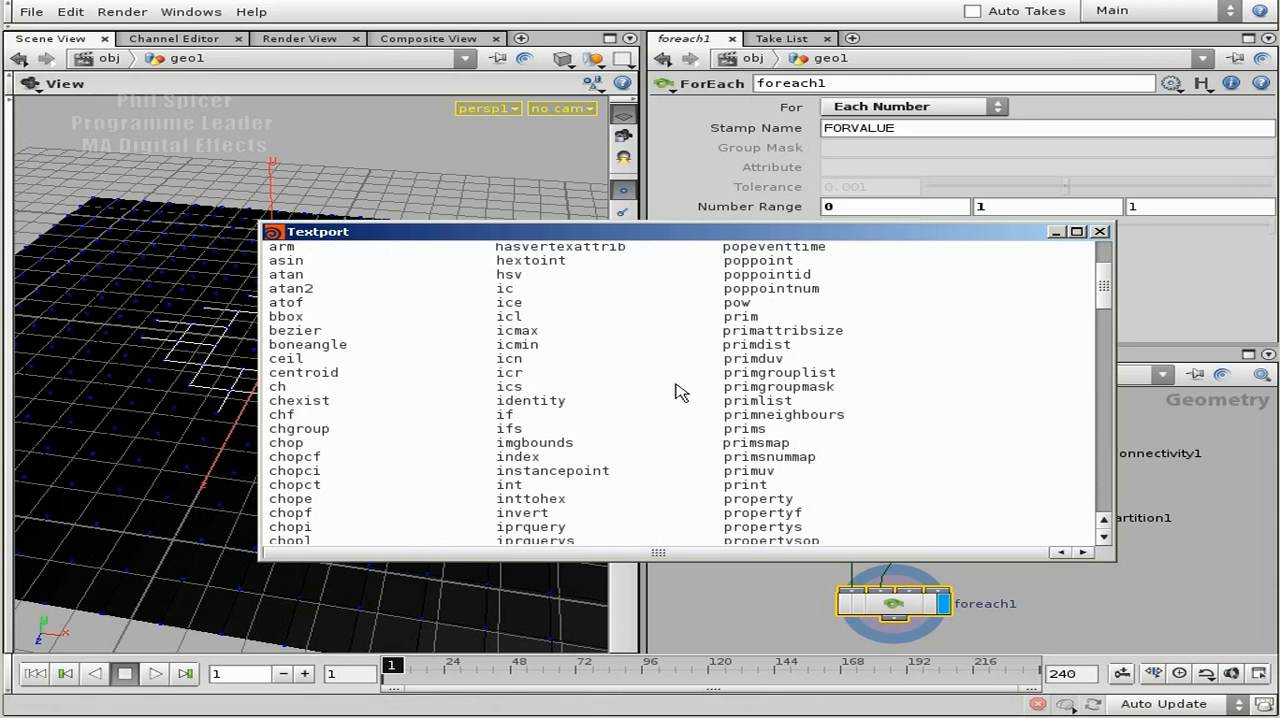
pyautogui.moveTo(838, 372); pyautogui.dragTo(728, 366)
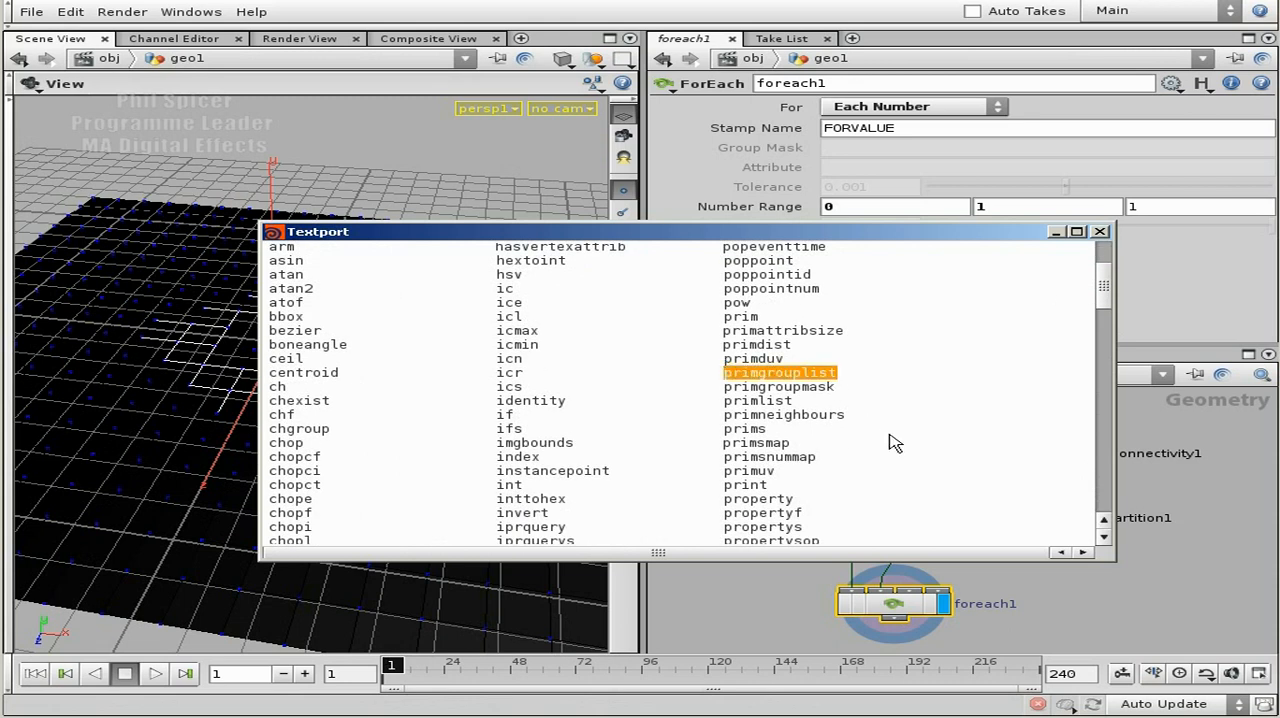
# Show the usage help for the primgrouplist expression with "exhelp primgrouplist".
pyautogui.moveTo(1102, 286); pyautogui.dragTo(1100, 490)
pyautogui.write('exhe')
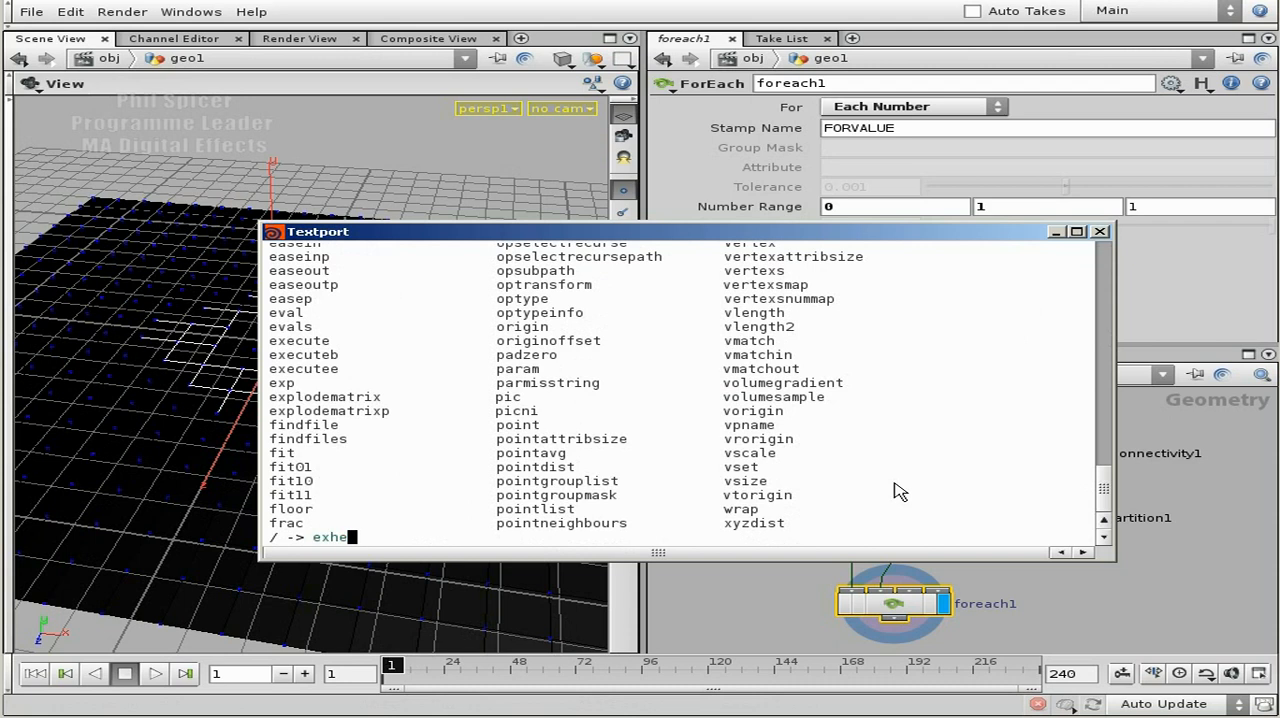
pyautogui.write('lp prinmgrouplist')
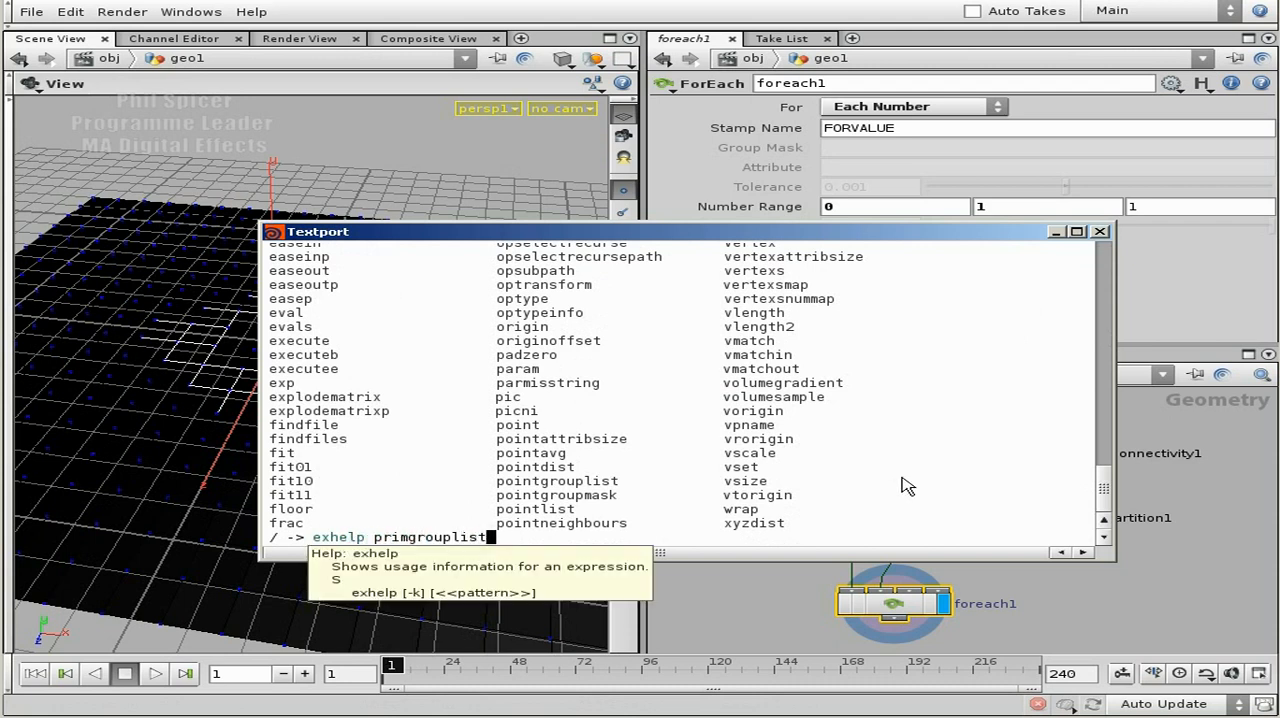
pyautogui.press('Return')
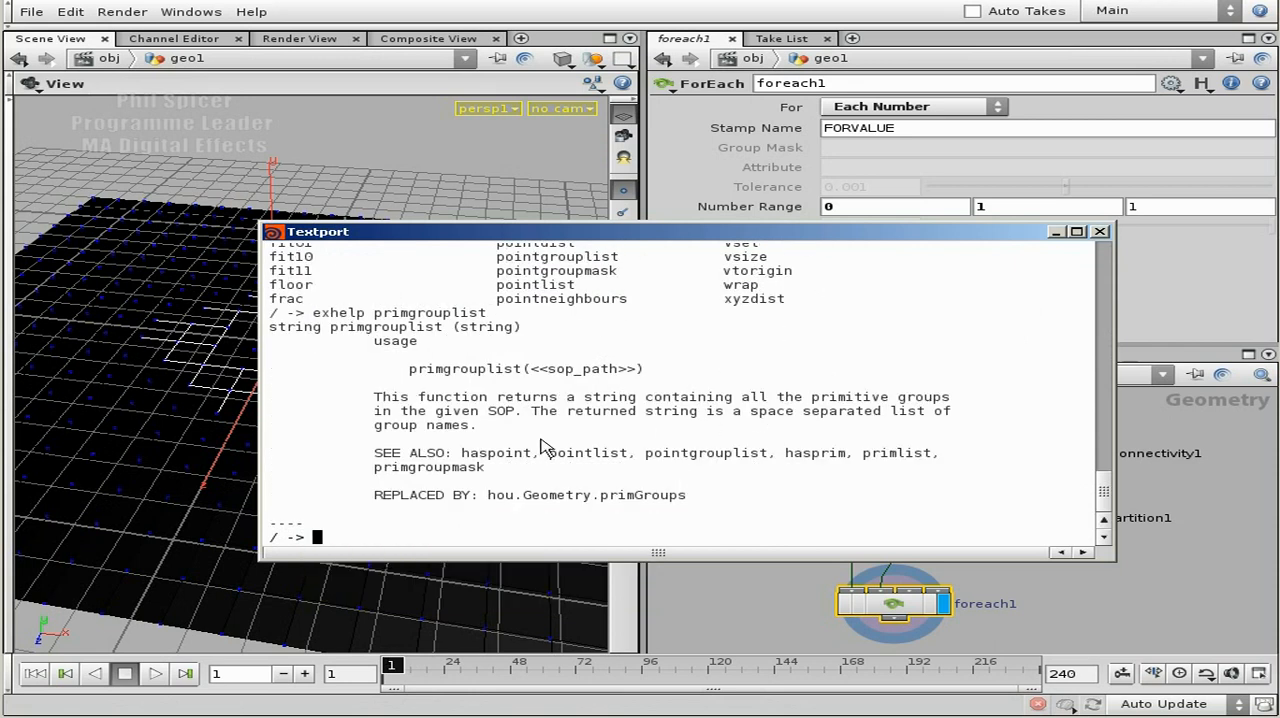
# Examine primgrouplist's syntax, SOP path argument and return description, moving the Textport clear of the partition1 and foreach1 nodes.
pyautogui.moveTo(407, 368); pyautogui.dragTo(650, 368)
pyautogui.click(713, 380)
pyautogui.moveTo(1024, 233); pyautogui.dragTo(927, 238)
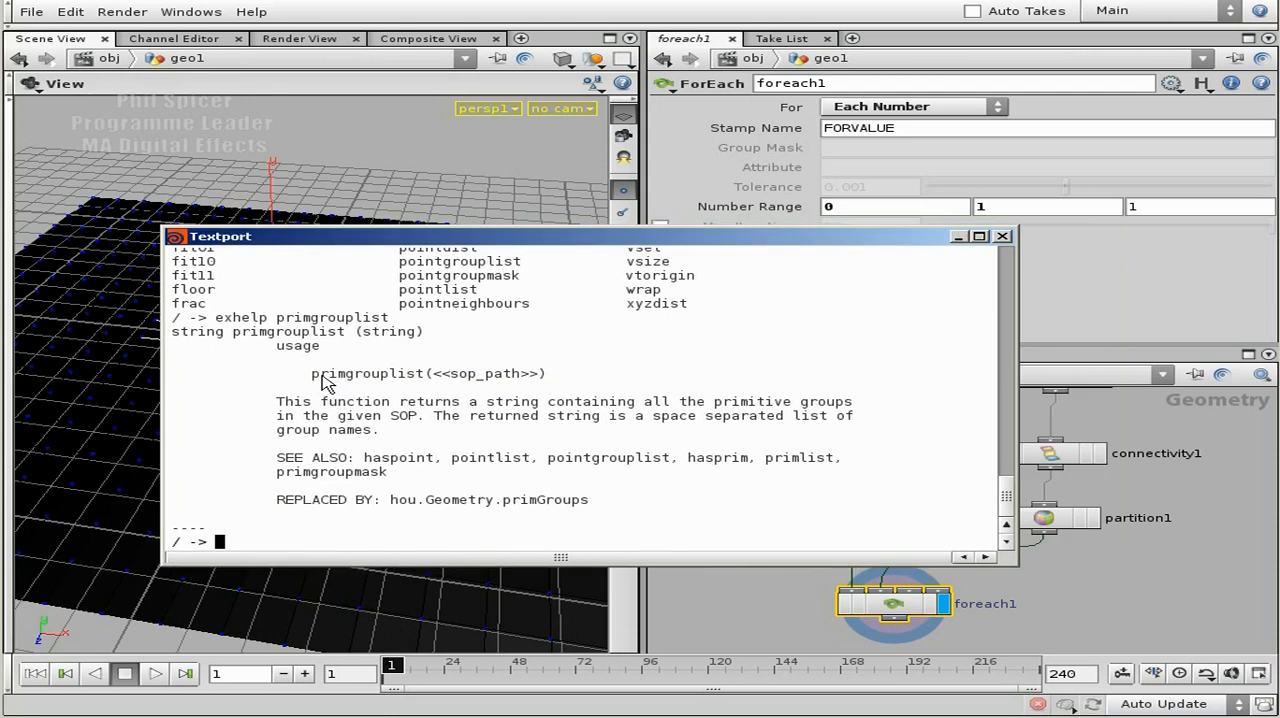
pyautogui.moveTo(310, 372); pyautogui.dragTo(425, 372)
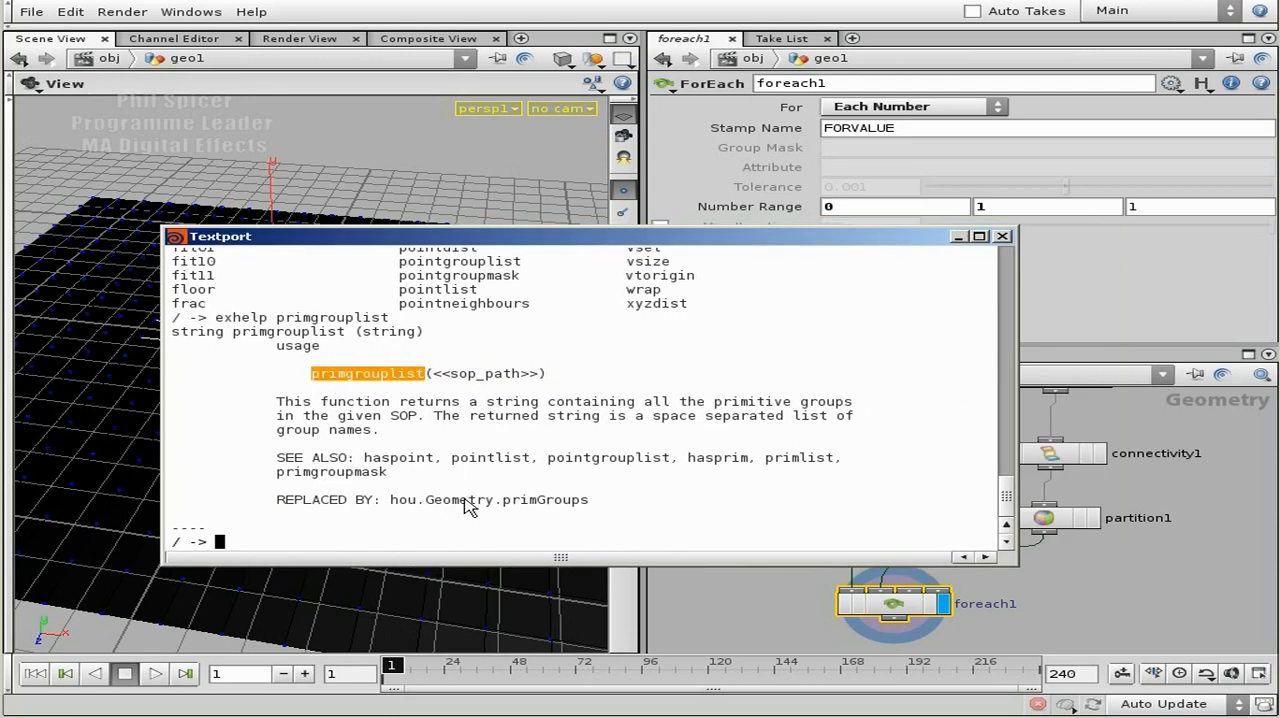
pyautogui.moveTo(634, 401); pyautogui.dragTo(837, 401)
pyautogui.moveTo(425, 415); pyautogui.dragTo(303, 415)
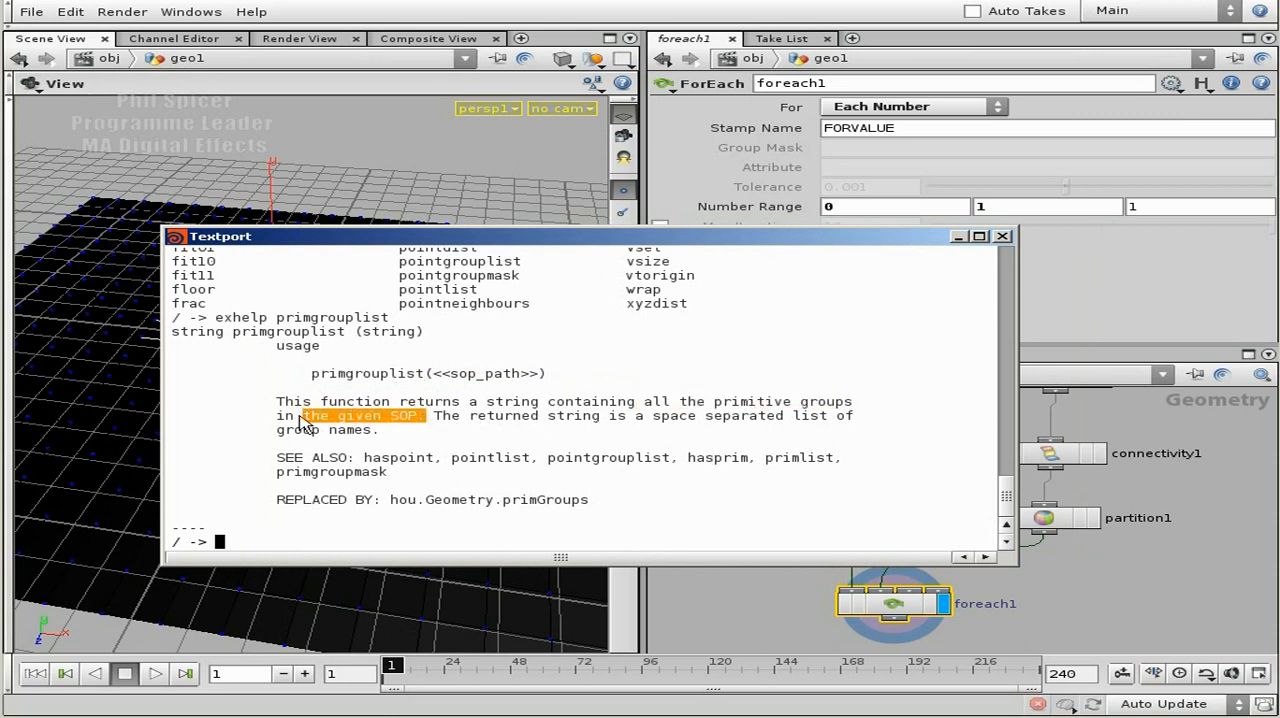
pyautogui.moveTo(862, 242); pyautogui.dragTo(775, 95)
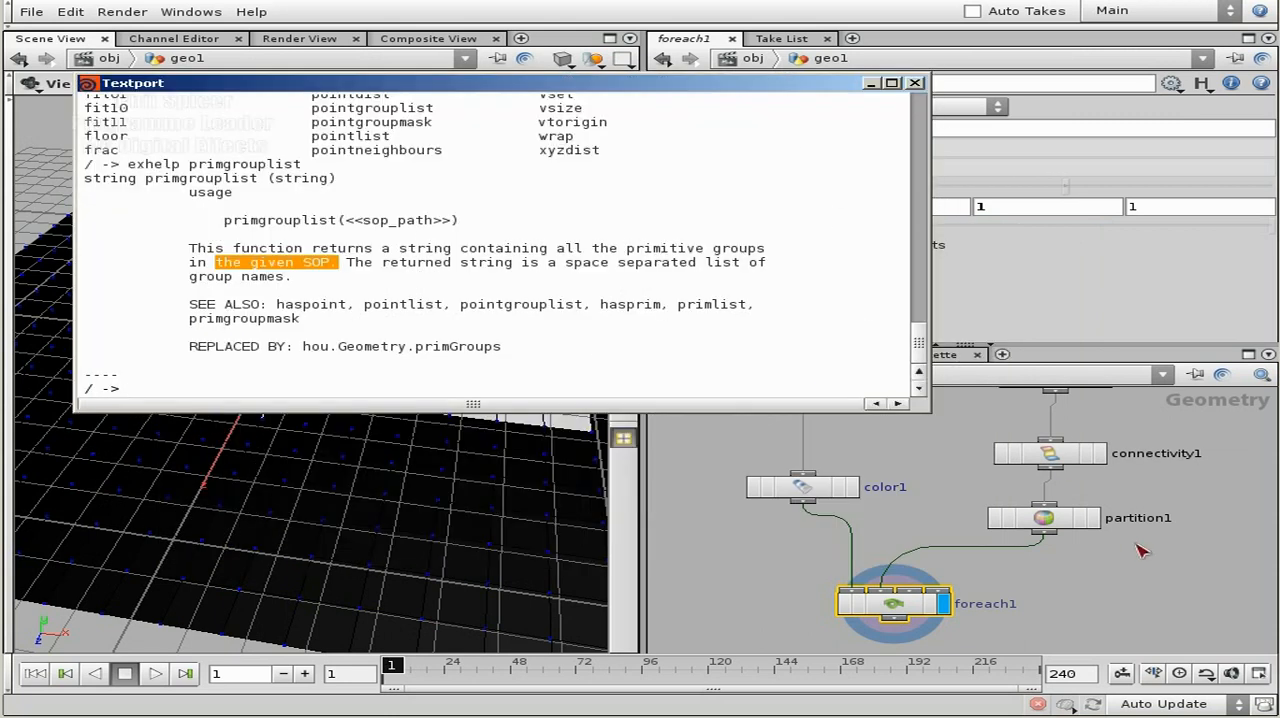
pyautogui.moveTo(1044, 520); pyautogui.dragTo(1108, 662, button='middle')
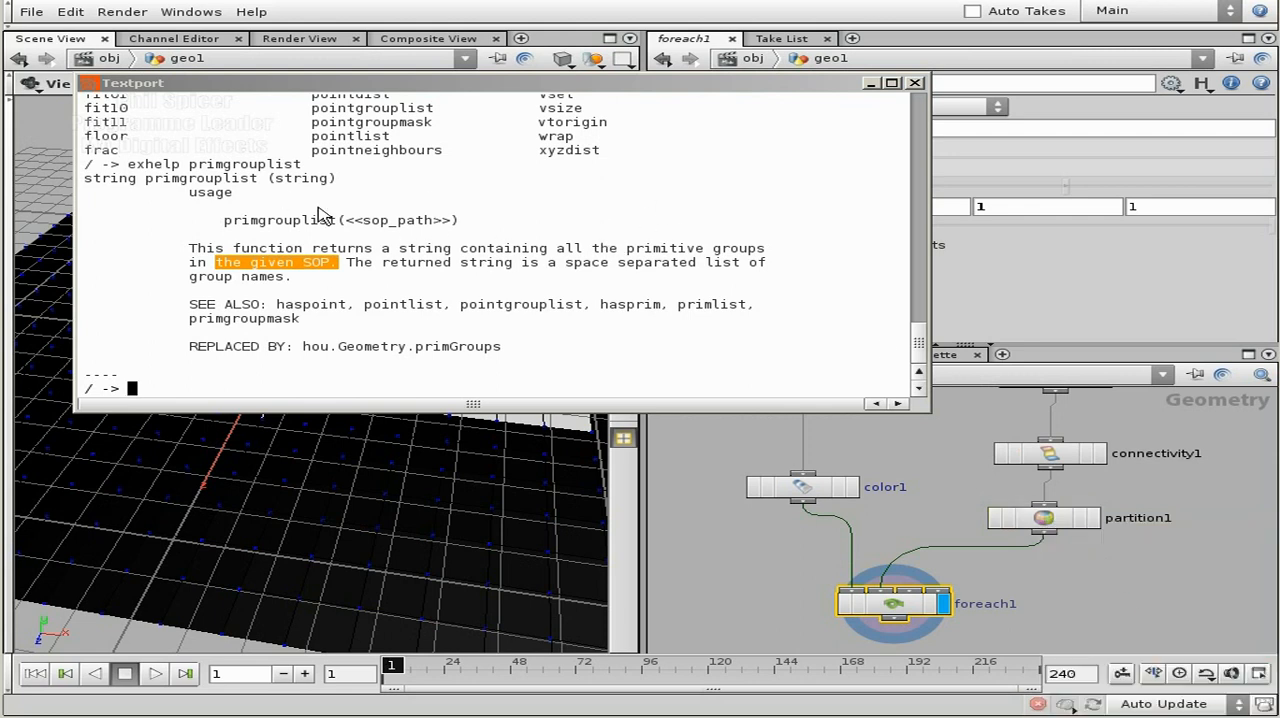
pyautogui.moveTo(312, 248); pyautogui.dragTo(480, 247)
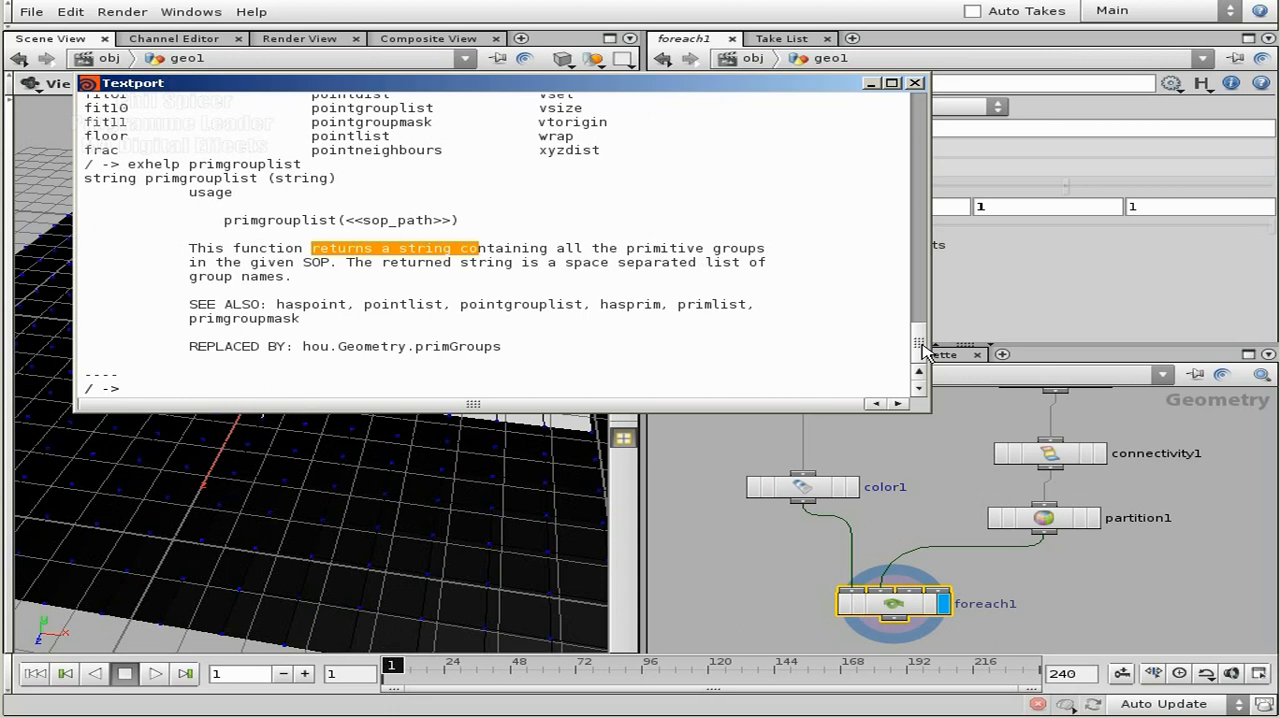
# Go back to the start of the Textport's function list and locate the argc function.
pyautogui.moveTo(920, 345); pyautogui.dragTo(900, 120)
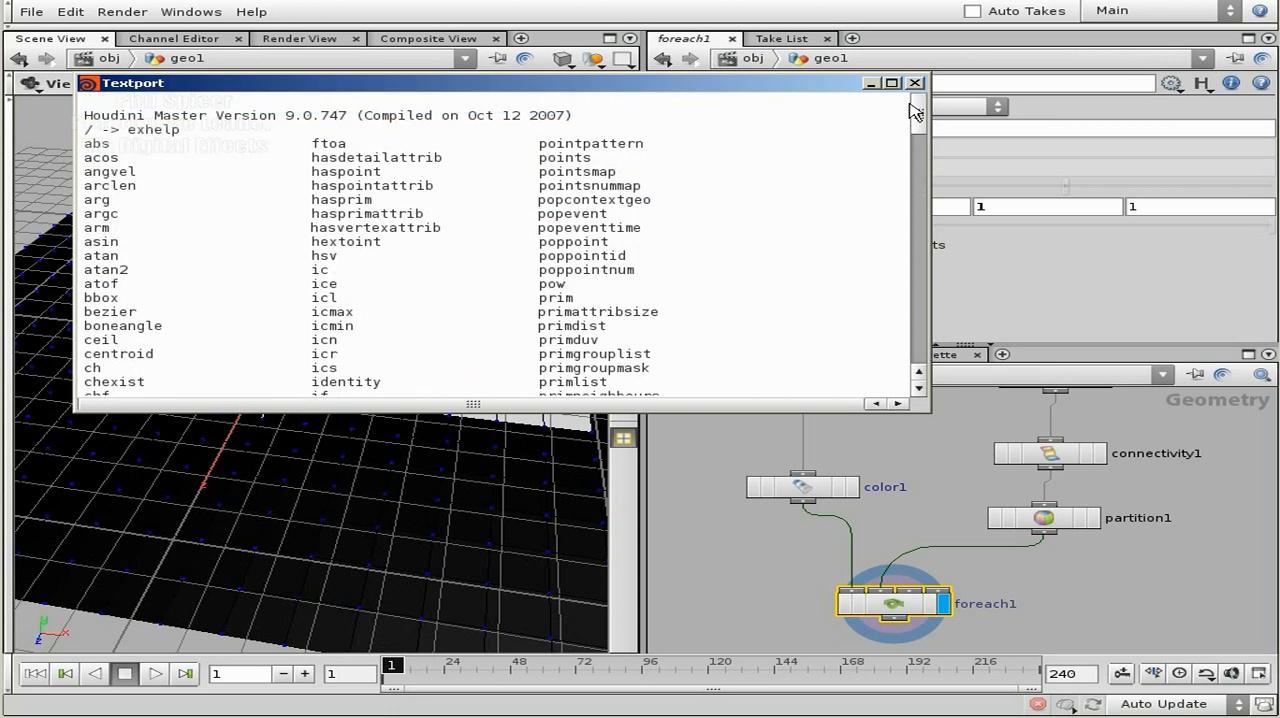
pyautogui.doubleClick(106, 202)
pyautogui.click(113, 209)
pyautogui.doubleClick(104, 199)
pyautogui.doubleClick(106, 214)
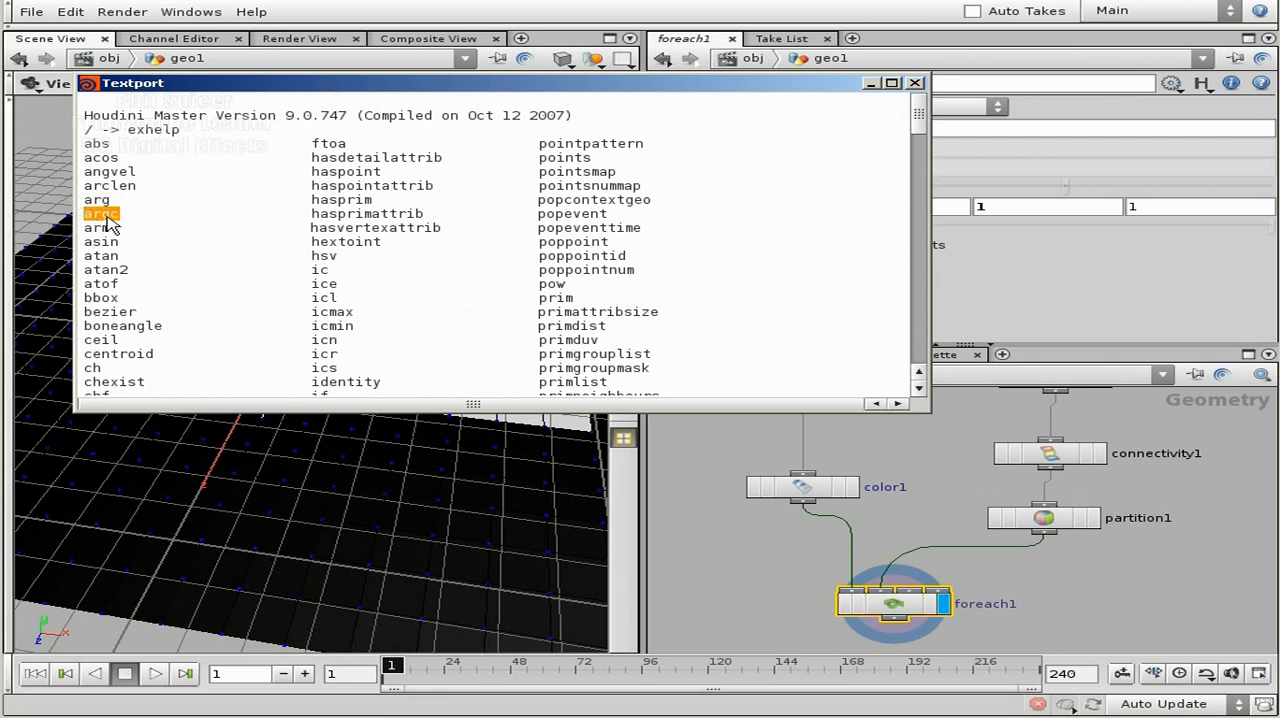
pyautogui.click(132, 215)
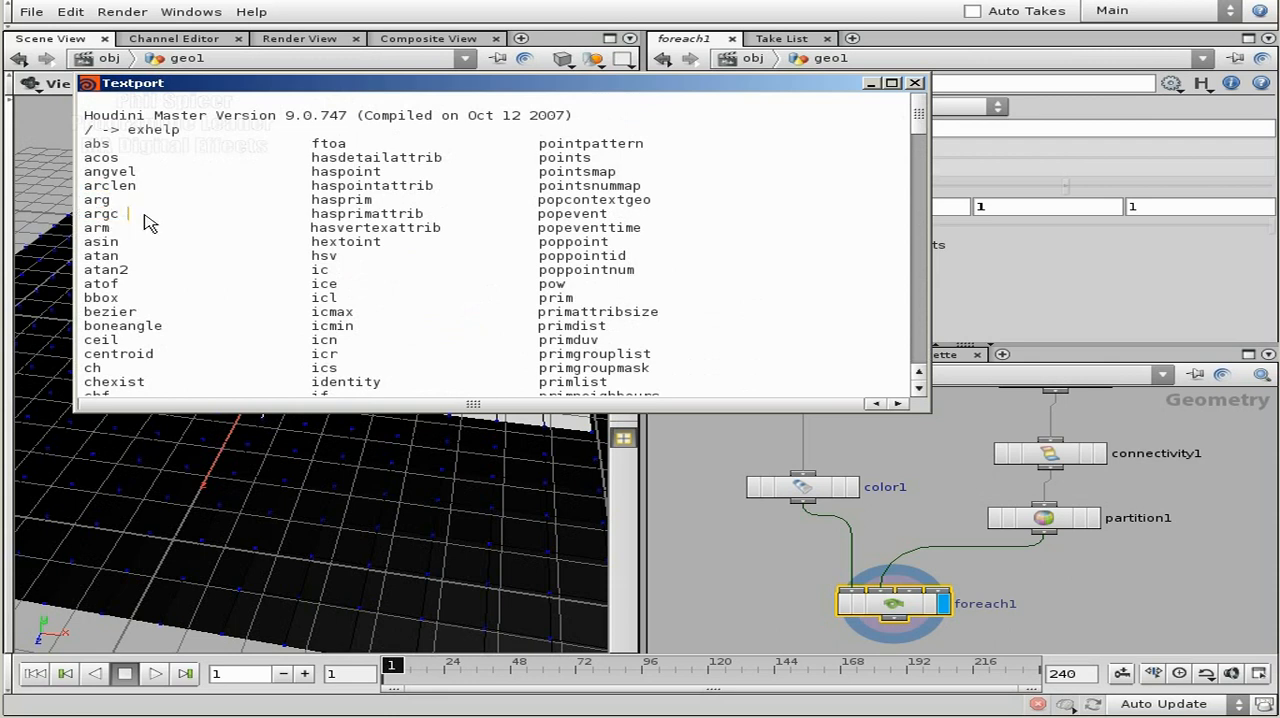
pyautogui.moveTo(119, 213); pyautogui.dragTo(84, 214)
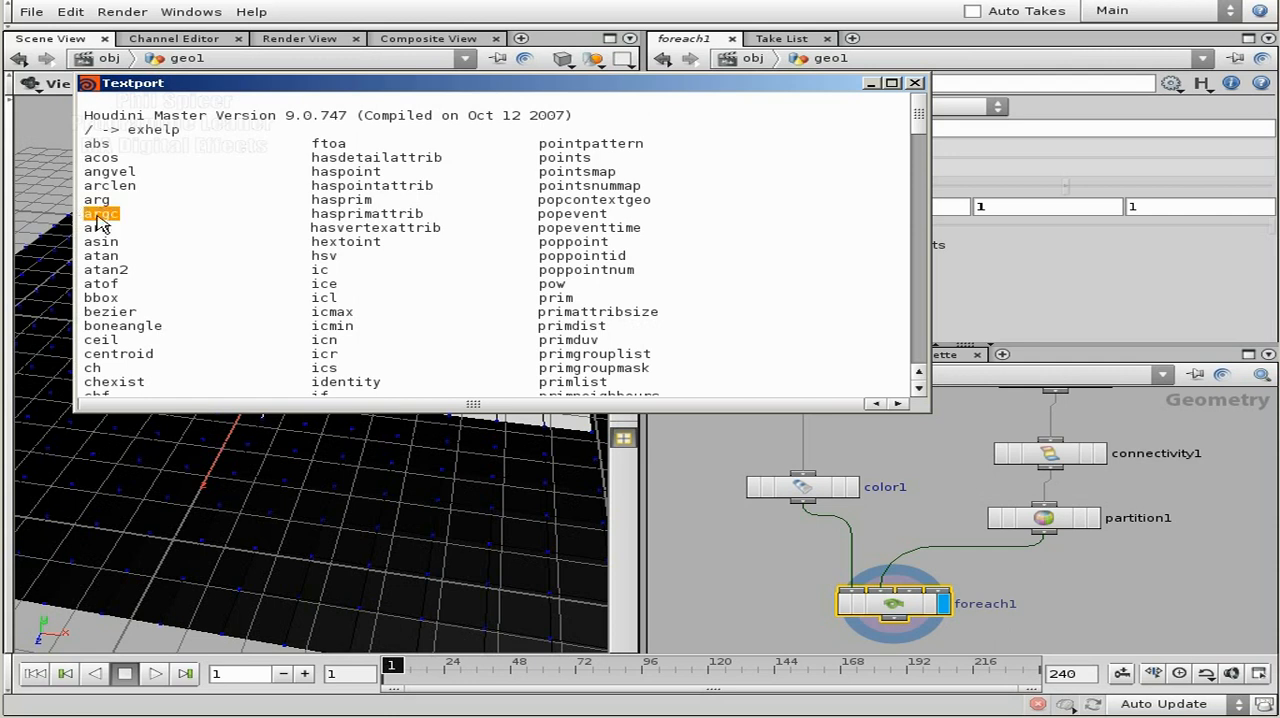
# Show the usage help for the argc expression with "exhelp argc".
pyautogui.moveTo(915, 121); pyautogui.dragTo(913, 391)
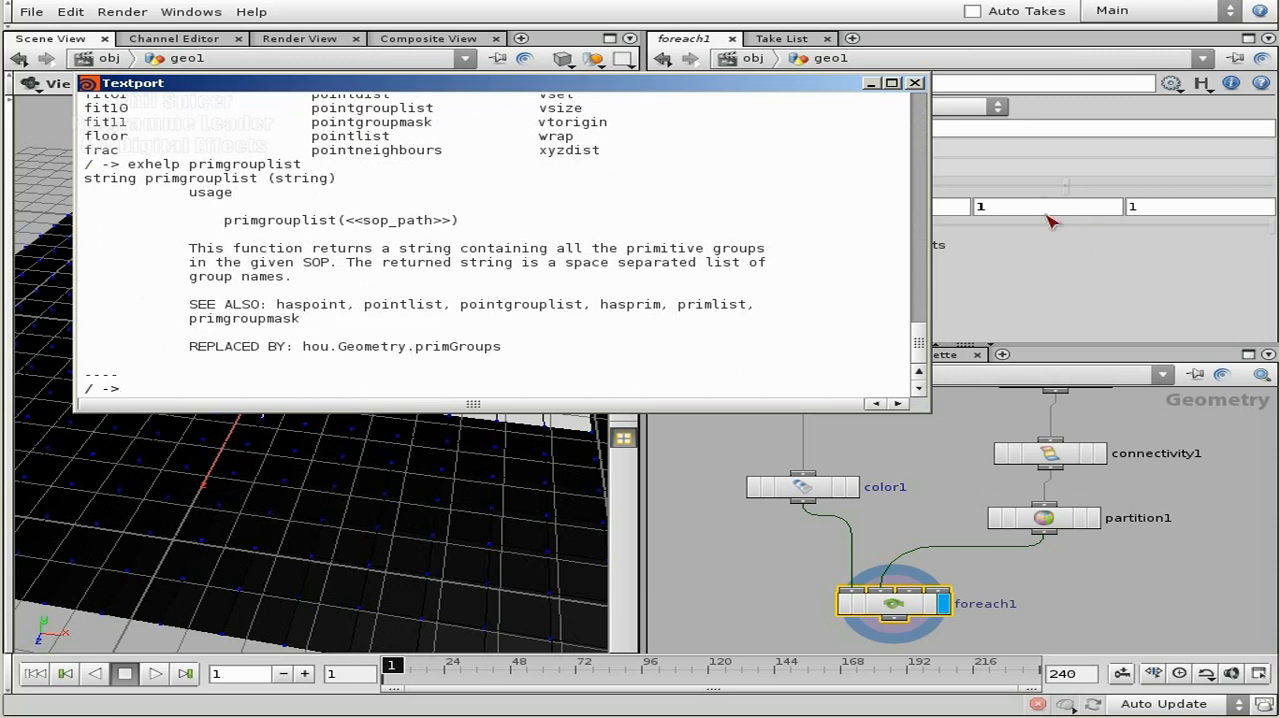
pyautogui.write('erg')
pyautogui.press('BackSpace')
pyautogui.press('BackSpace')
pyautogui.press('BackSpace')
pyautogui.write('exhelp argc')
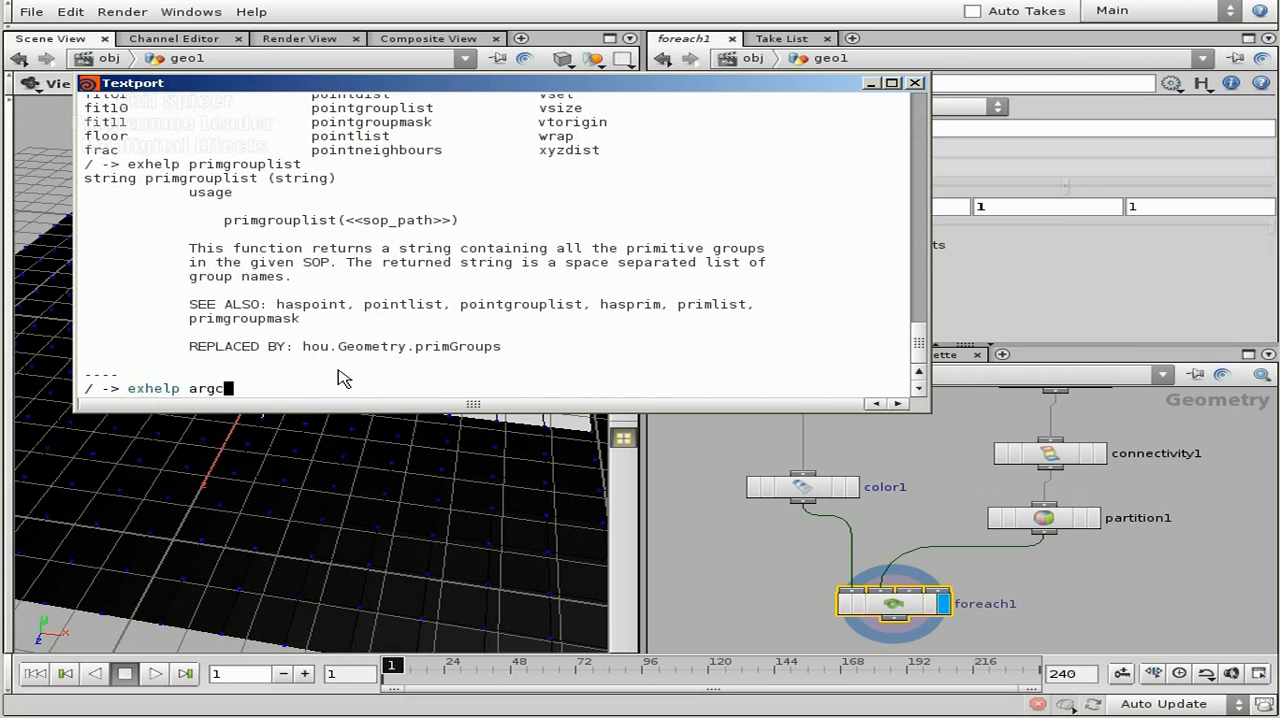
pyautogui.press('Return')
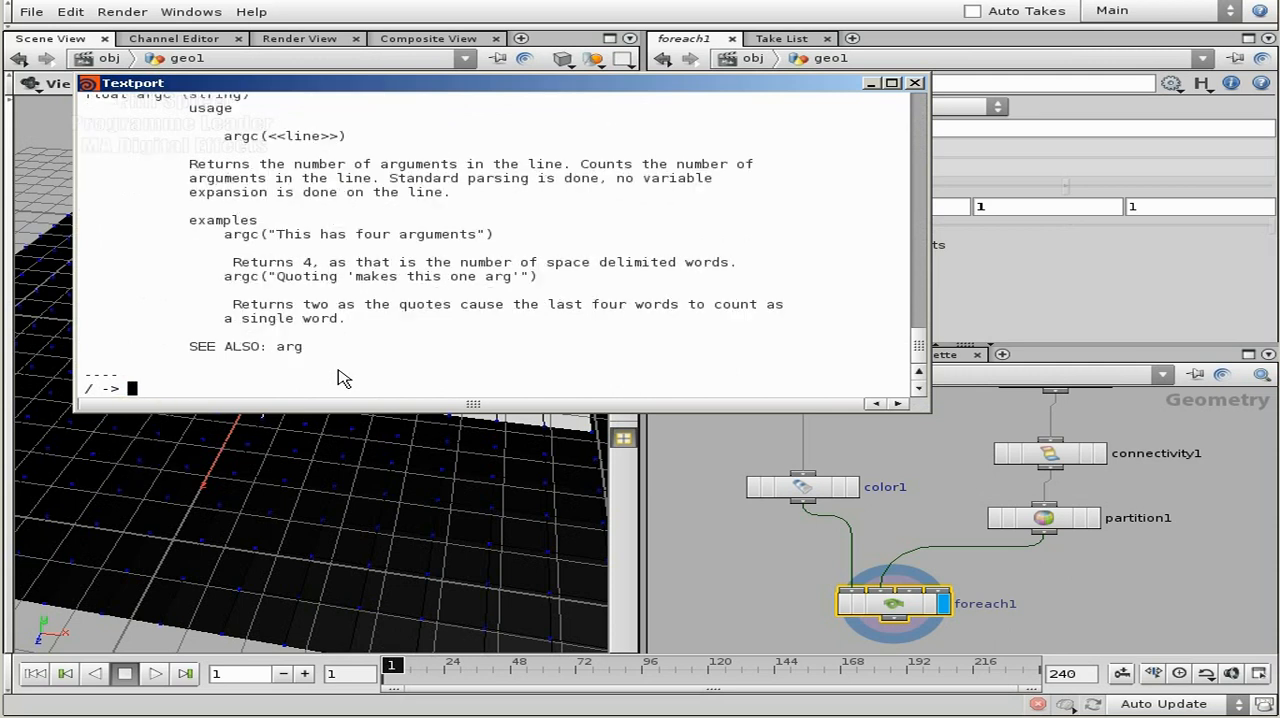
# Examine argc's line argument and its four-word example, then minimise the Textport.
pyautogui.moveTo(225, 143); pyautogui.dragTo(280, 145)
pyautogui.click(363, 143)
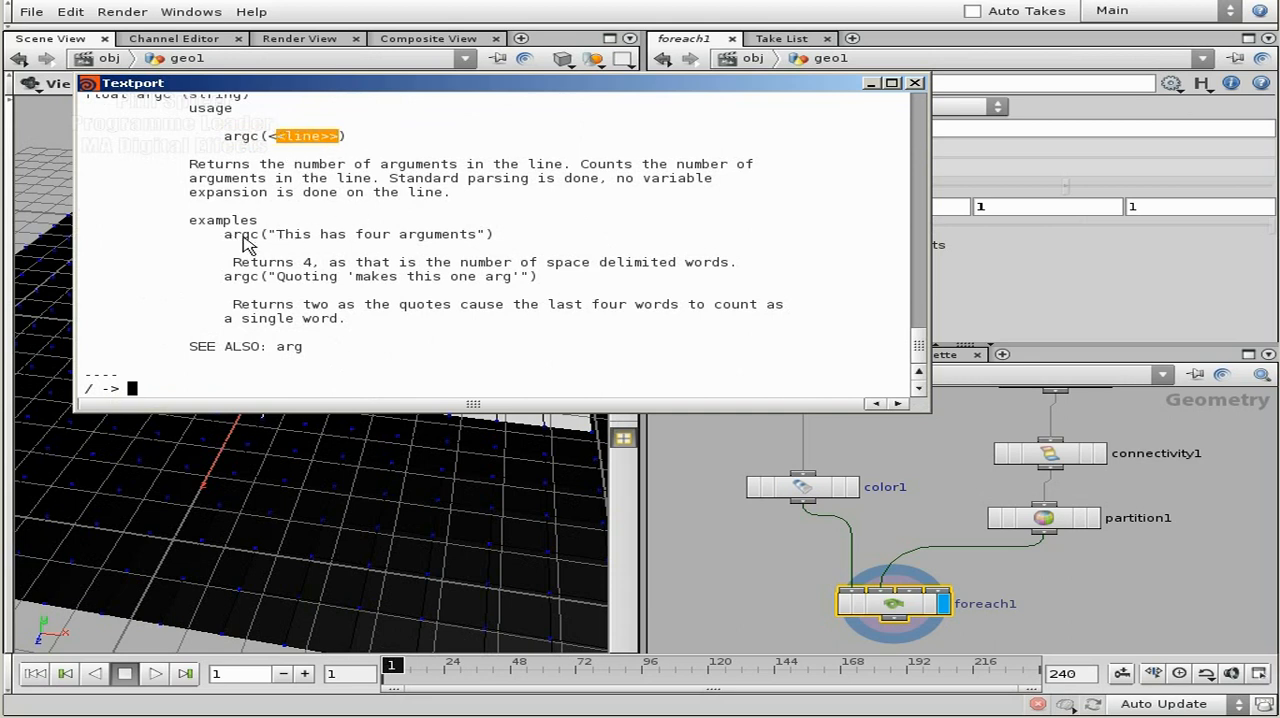
pyautogui.doubleClick(308, 262)
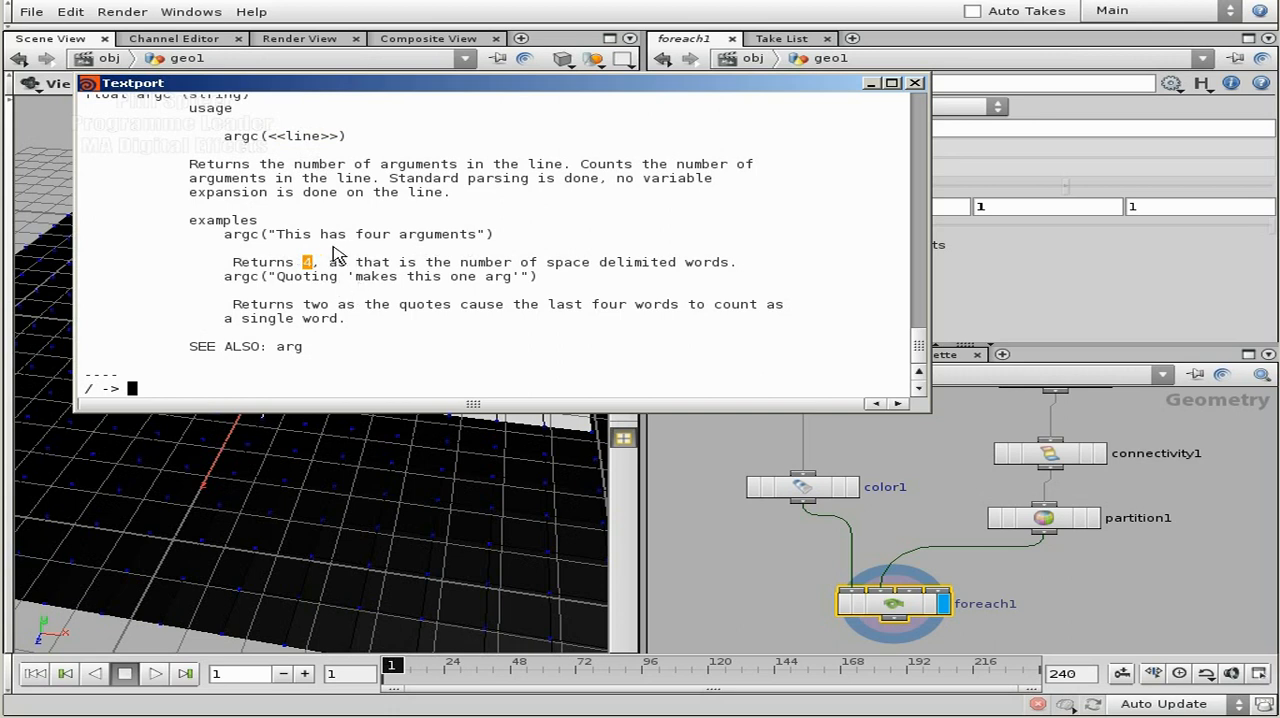
pyautogui.moveTo(277, 235); pyautogui.dragTo(312, 238)
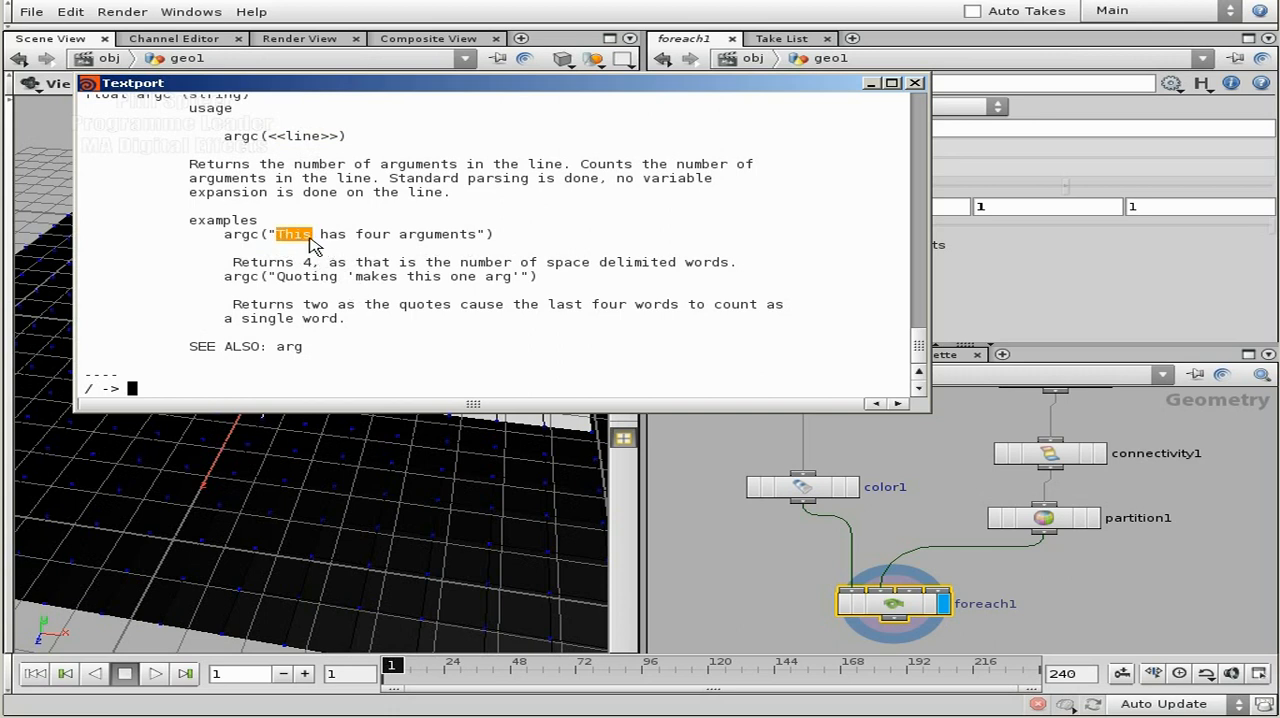
pyautogui.doubleClick(335, 238)
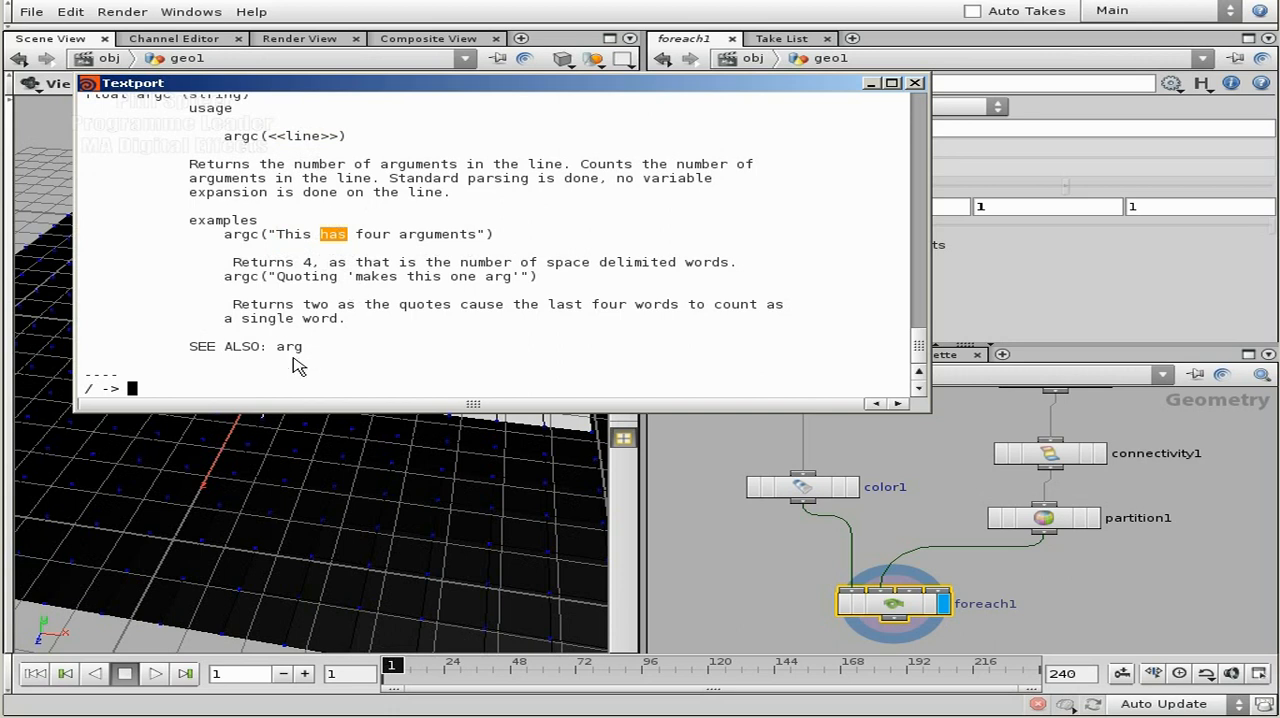
pyautogui.click(872, 84)
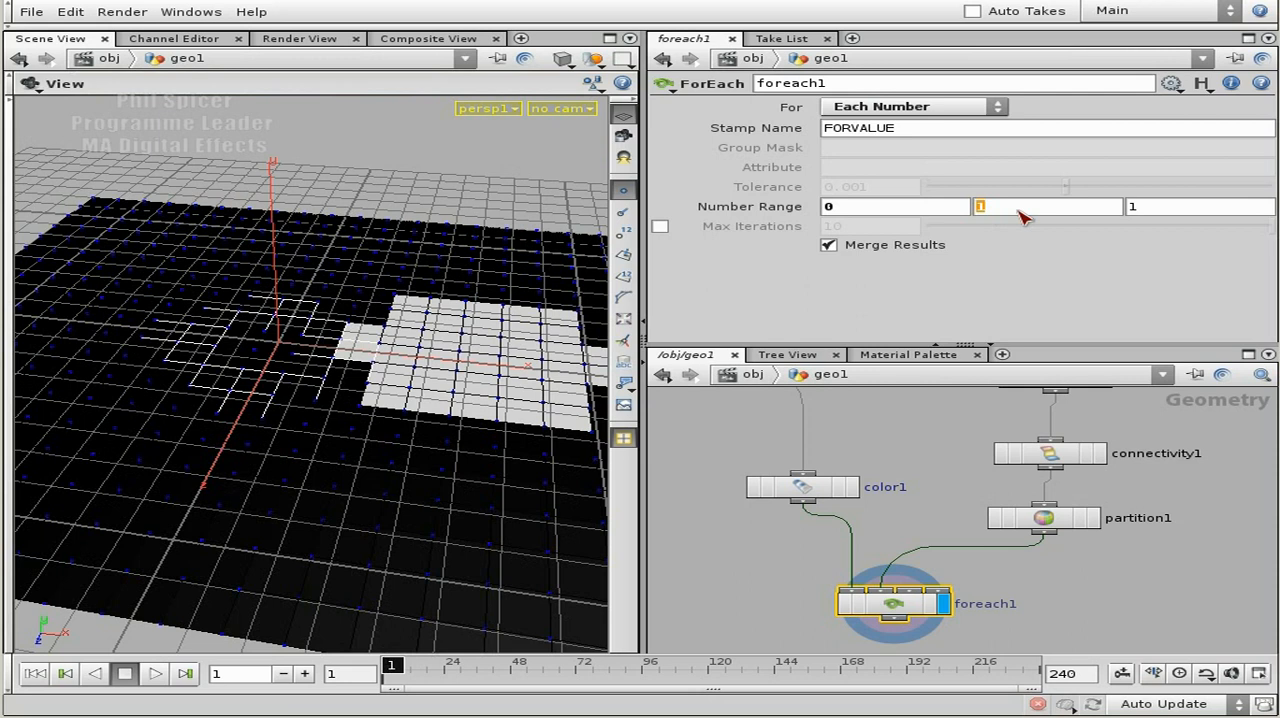
# Replace the end value of foreach1's Number Range with the expression primgrouplist("../partition1").
pyautogui.write('pr')
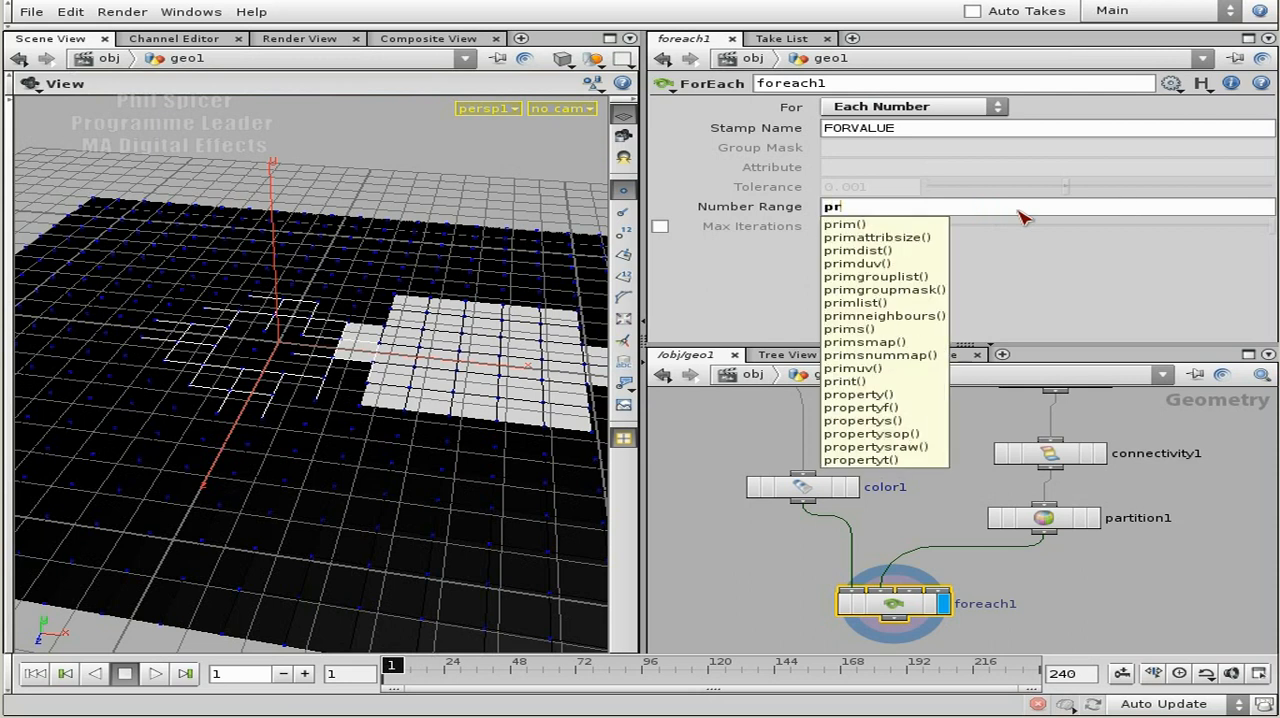
pyautogui.write('imgrouplist')
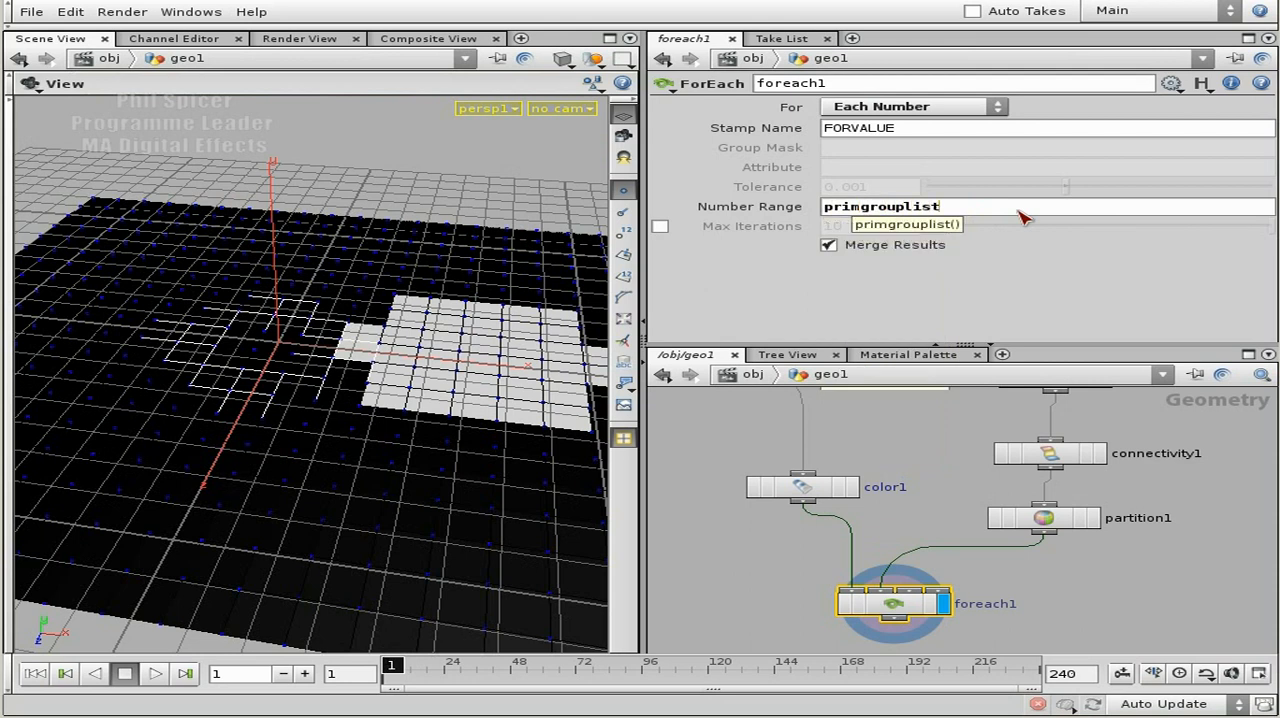
pyautogui.write('()')
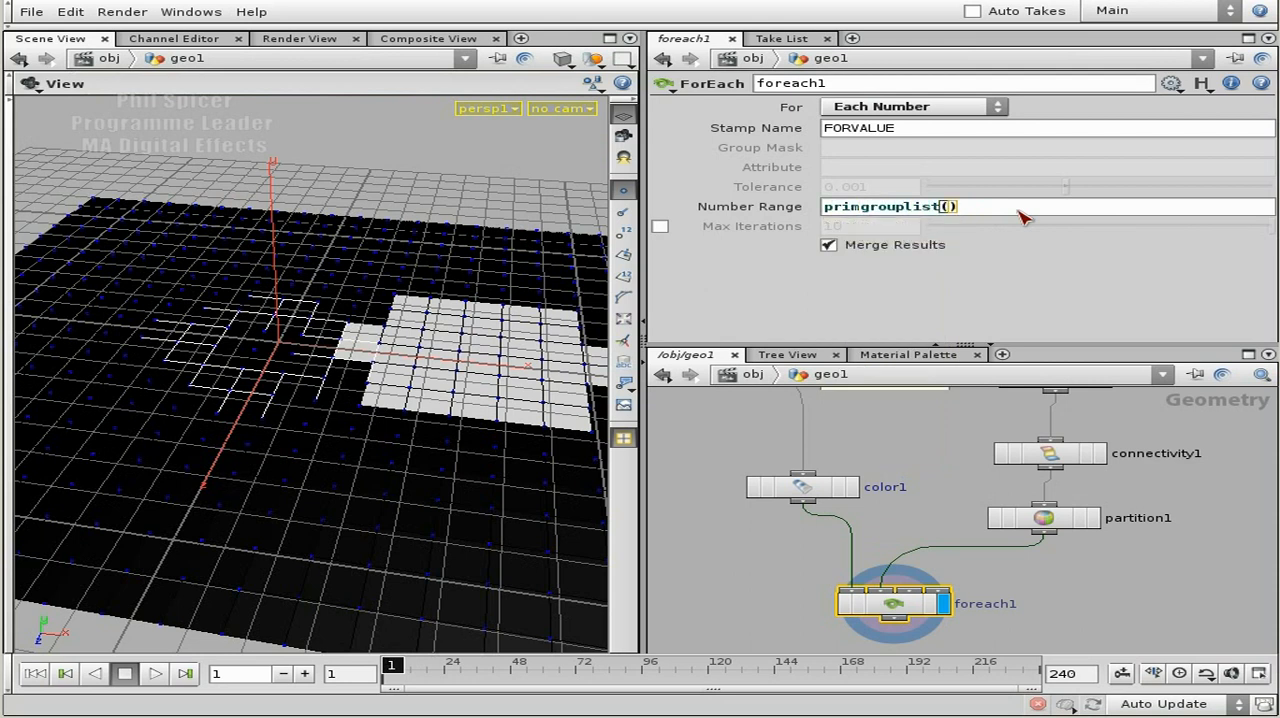
pyautogui.write('""')
pyautogui.press('Left')
pyautogui.write('../')
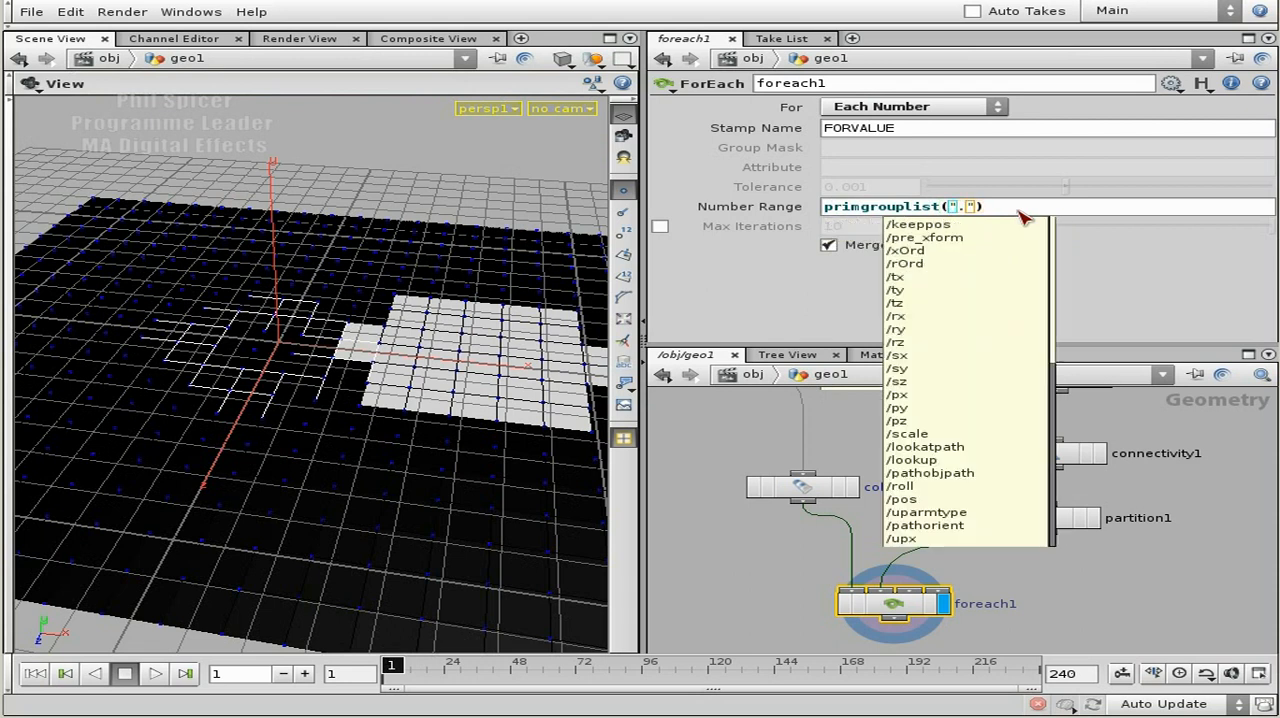
pyautogui.write('parti')
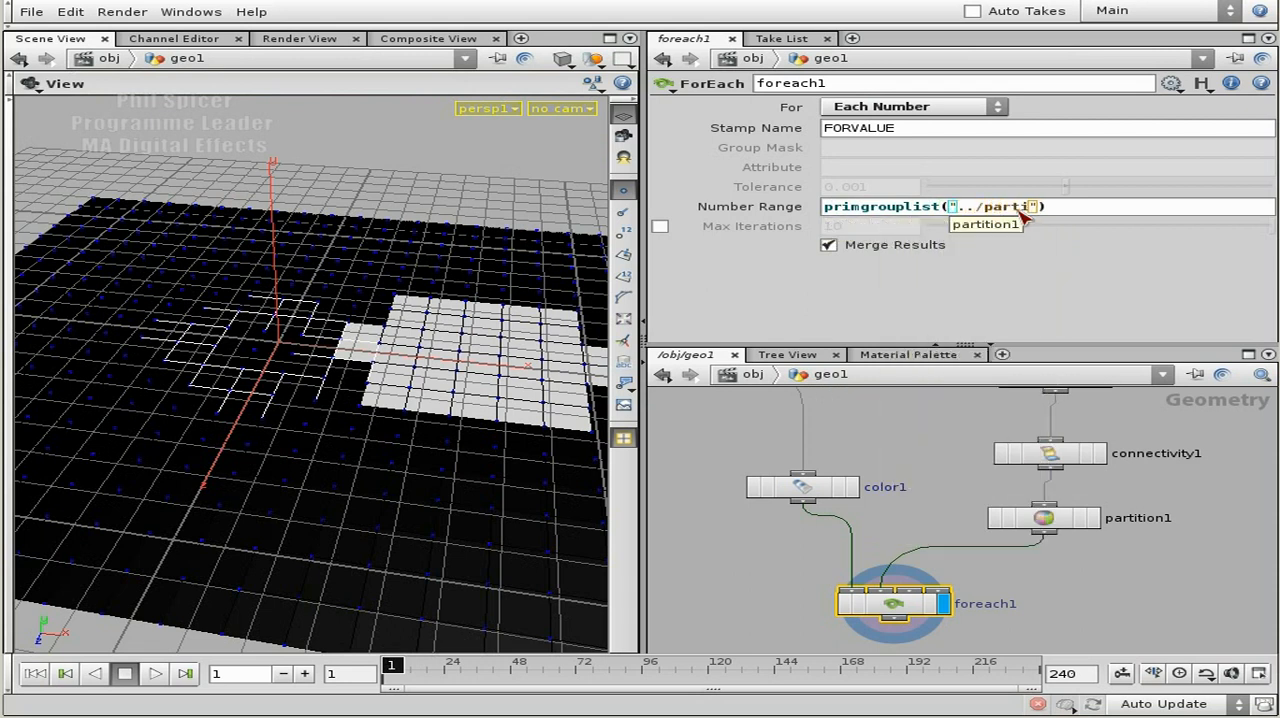
pyautogui.write('tion1')
pyautogui.press('Return')
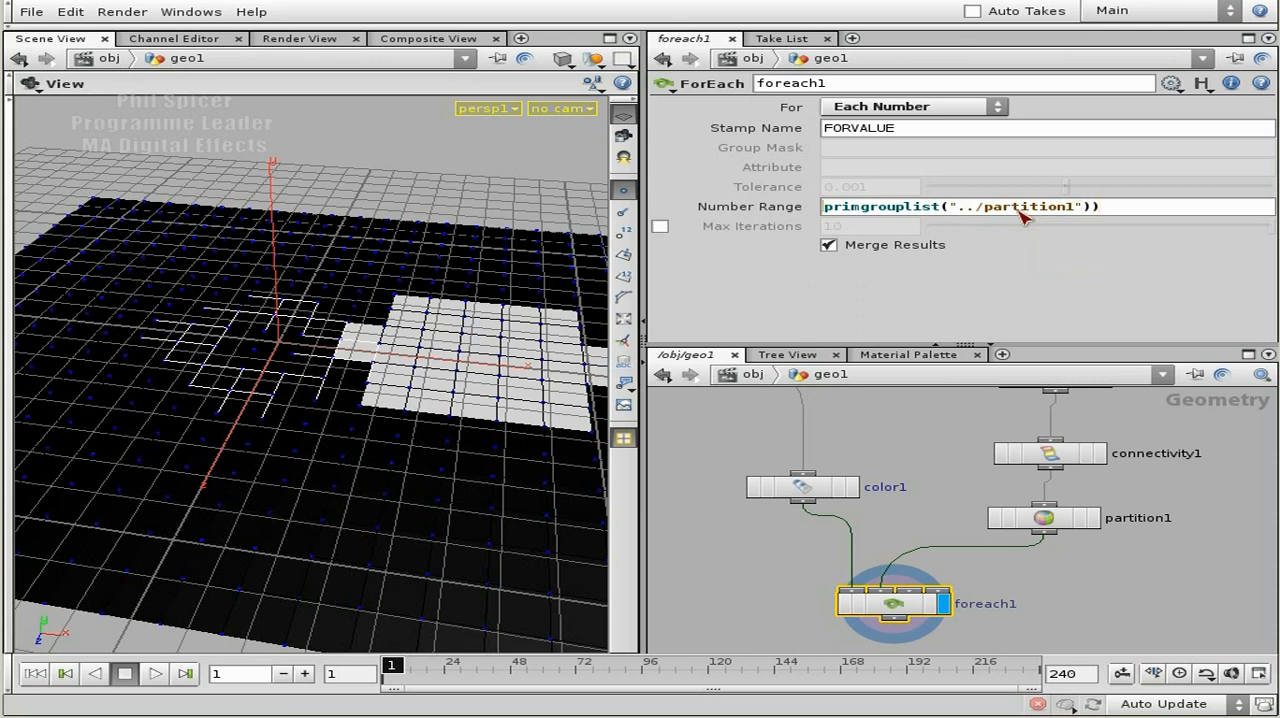
# Wrap the end value expression of foreach1's Number Range in argc(), giving argc(primgrouplist("../partition1")).
pyautogui.press('Home')
pyautogui.write('(')
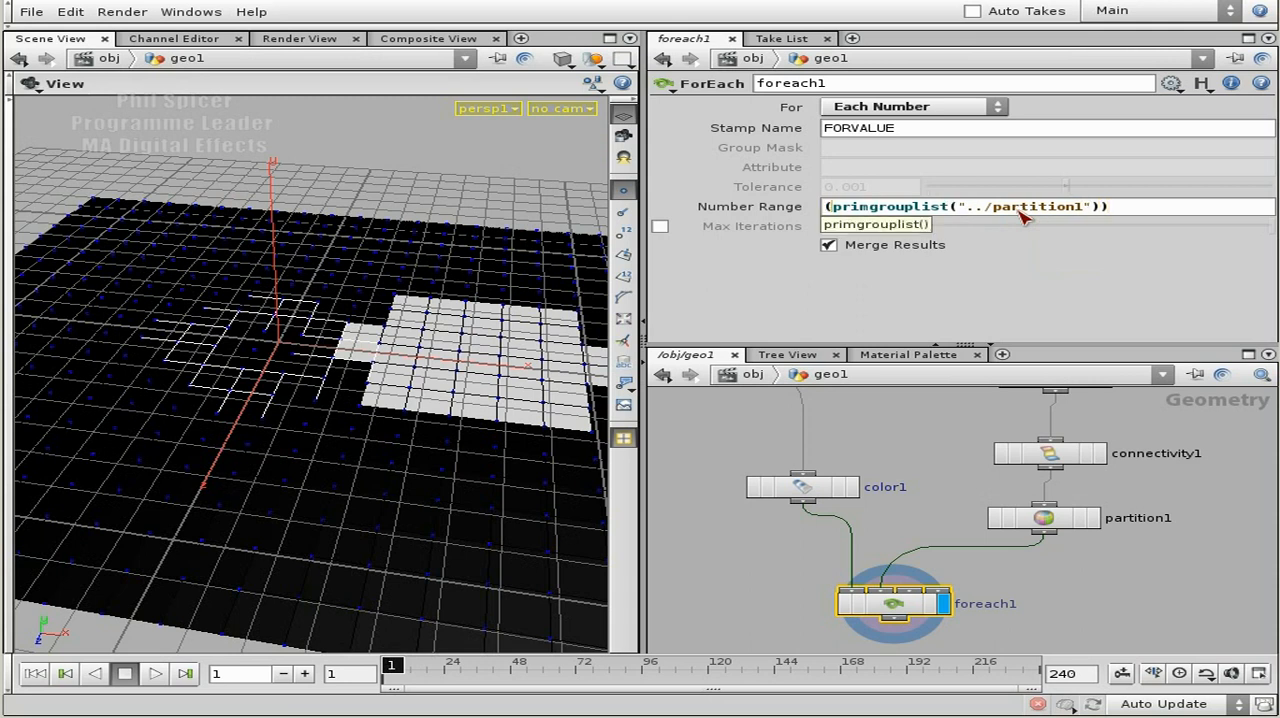
pyautogui.press('End')
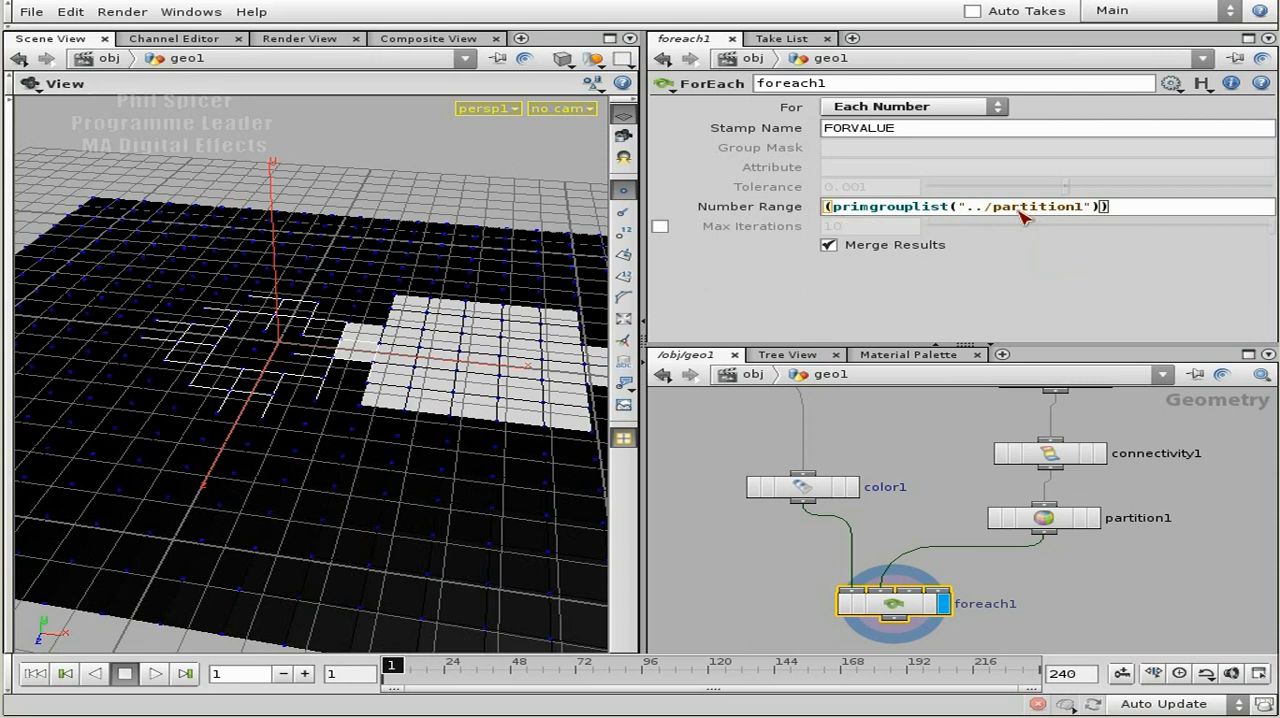
pyautogui.press('Home')
pyautogui.write('argc')
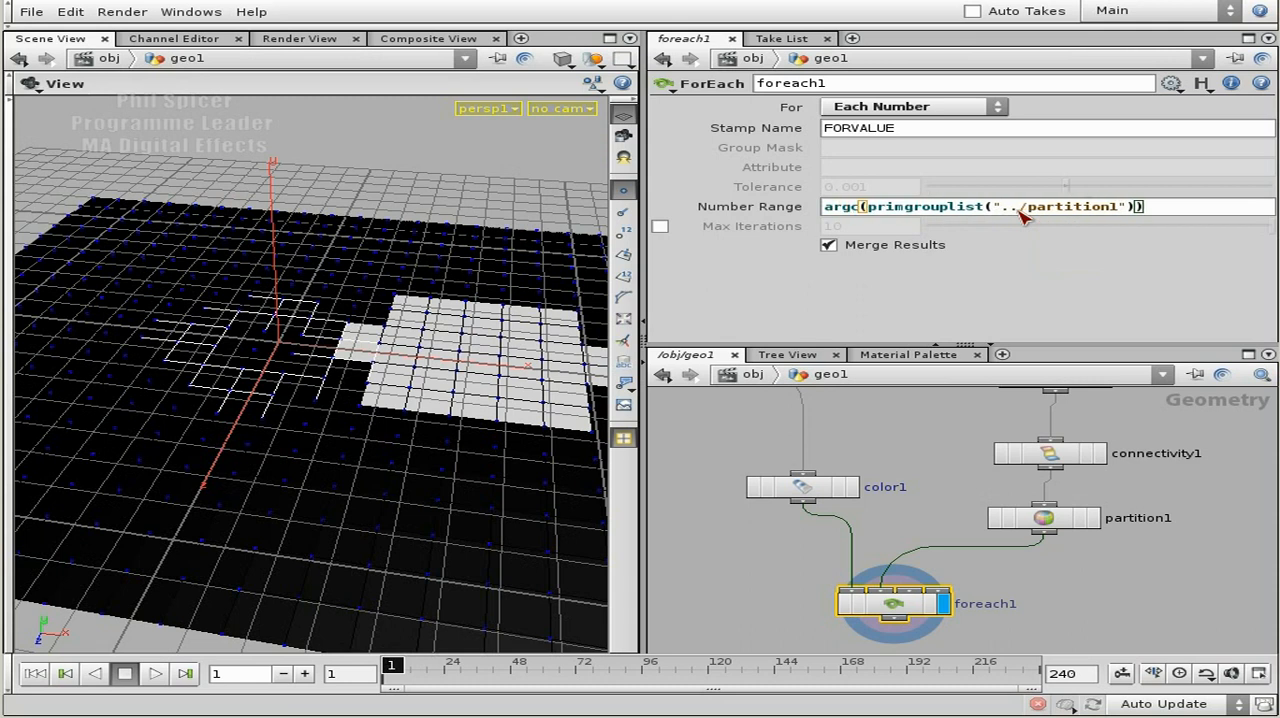
pyautogui.press('Return')
pyautogui.press('Return')
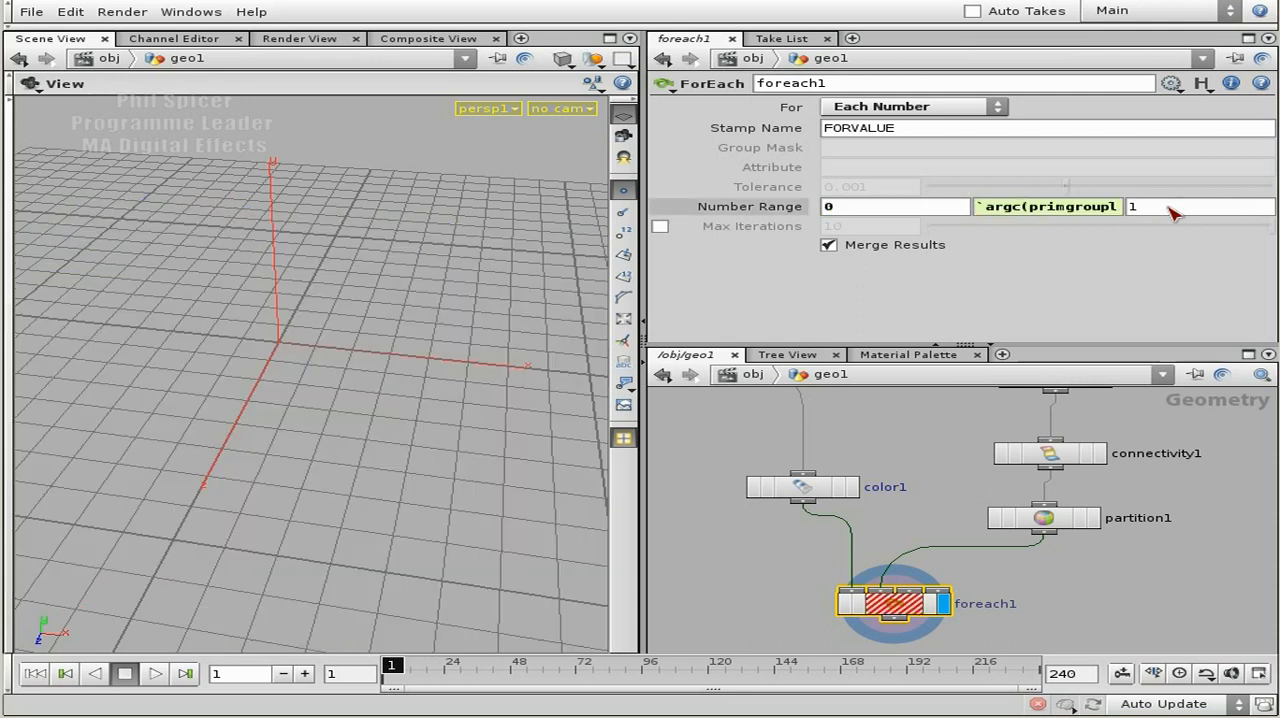
# Remove the stray backtick at the start of the argc expression in foreach1's Number Range.
pyautogui.click(1060, 207)
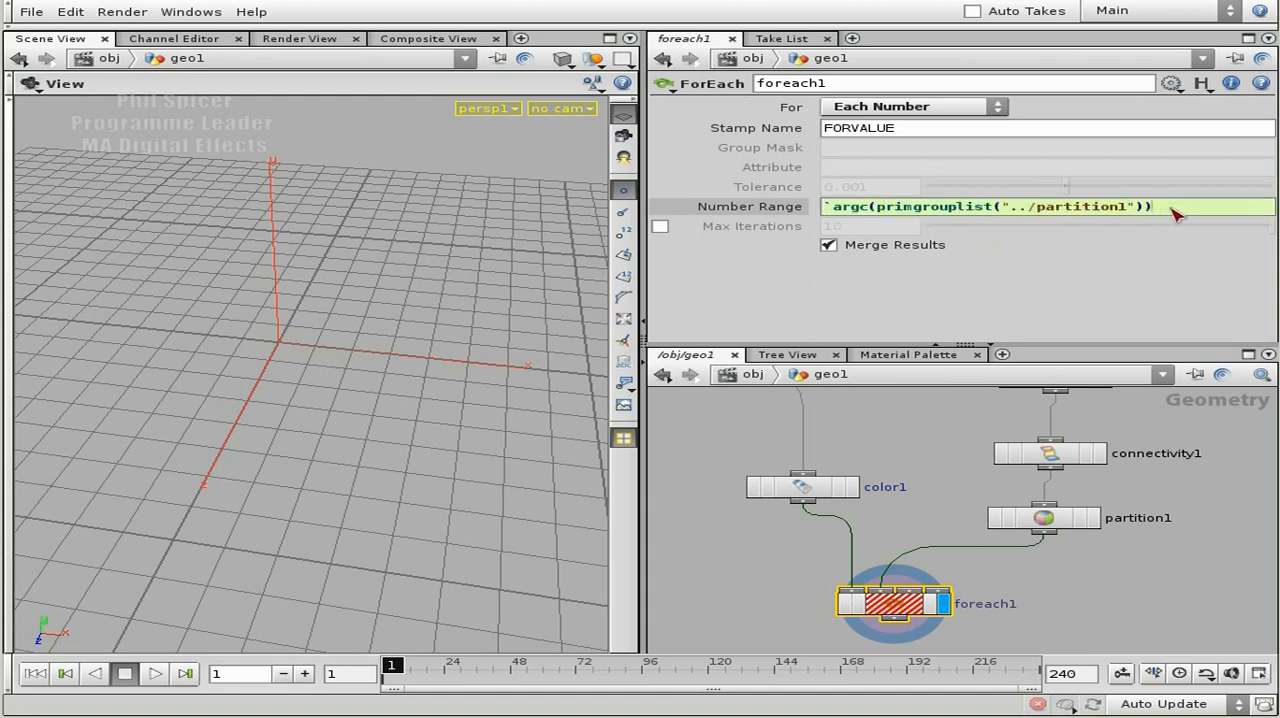
pyautogui.press('Delete')
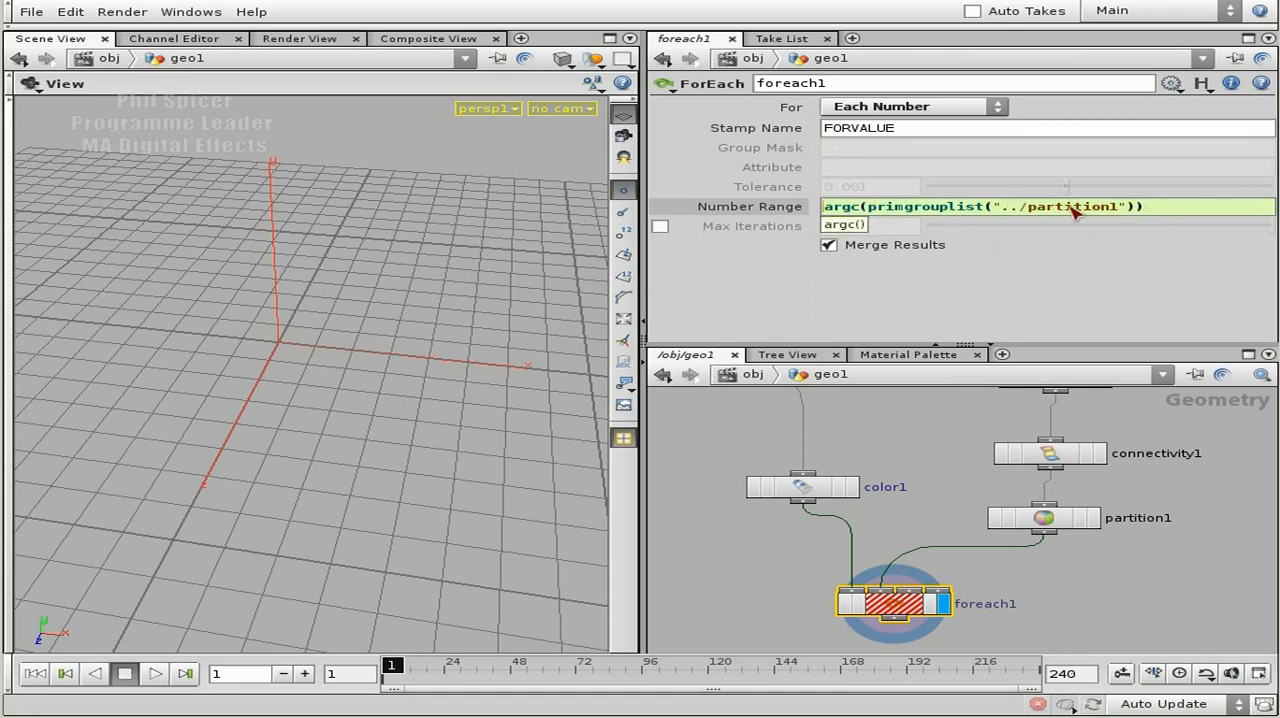
pyautogui.press('Return')
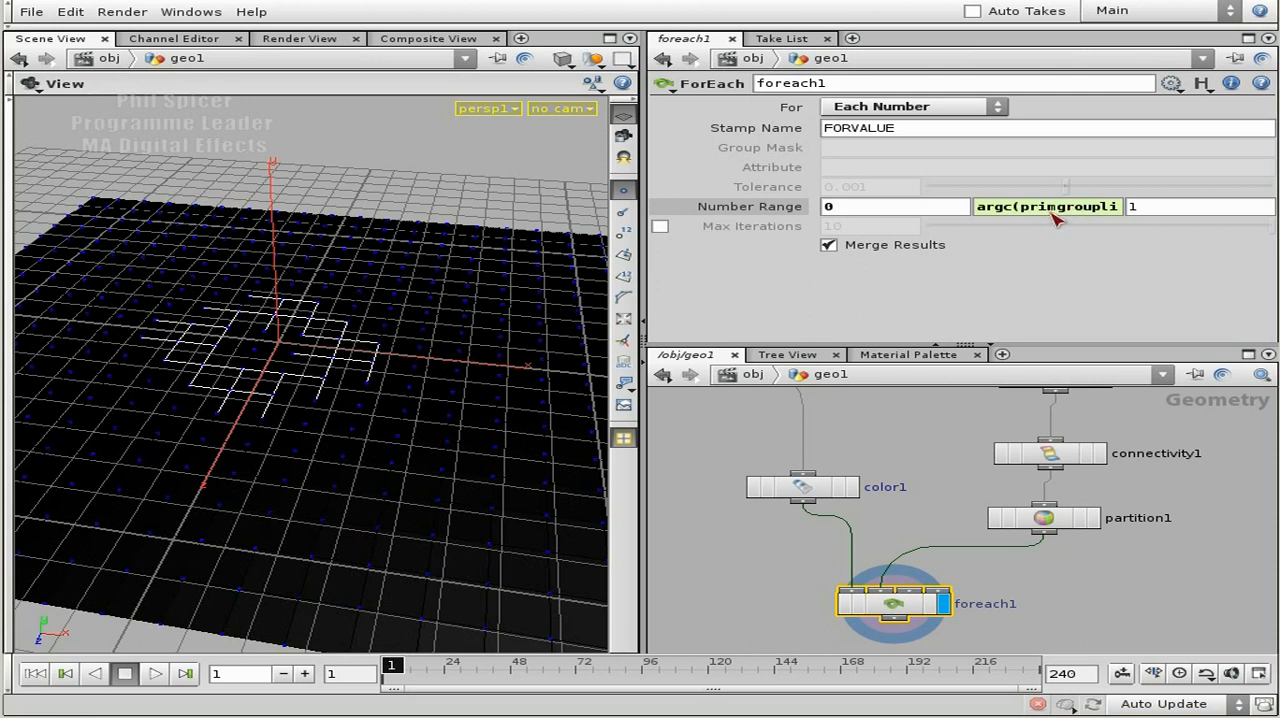
# Compare the evaluated end value of foreach1's Number Range with the primitive groups listed in partition1's node information.
pyautogui.click(1054, 213)
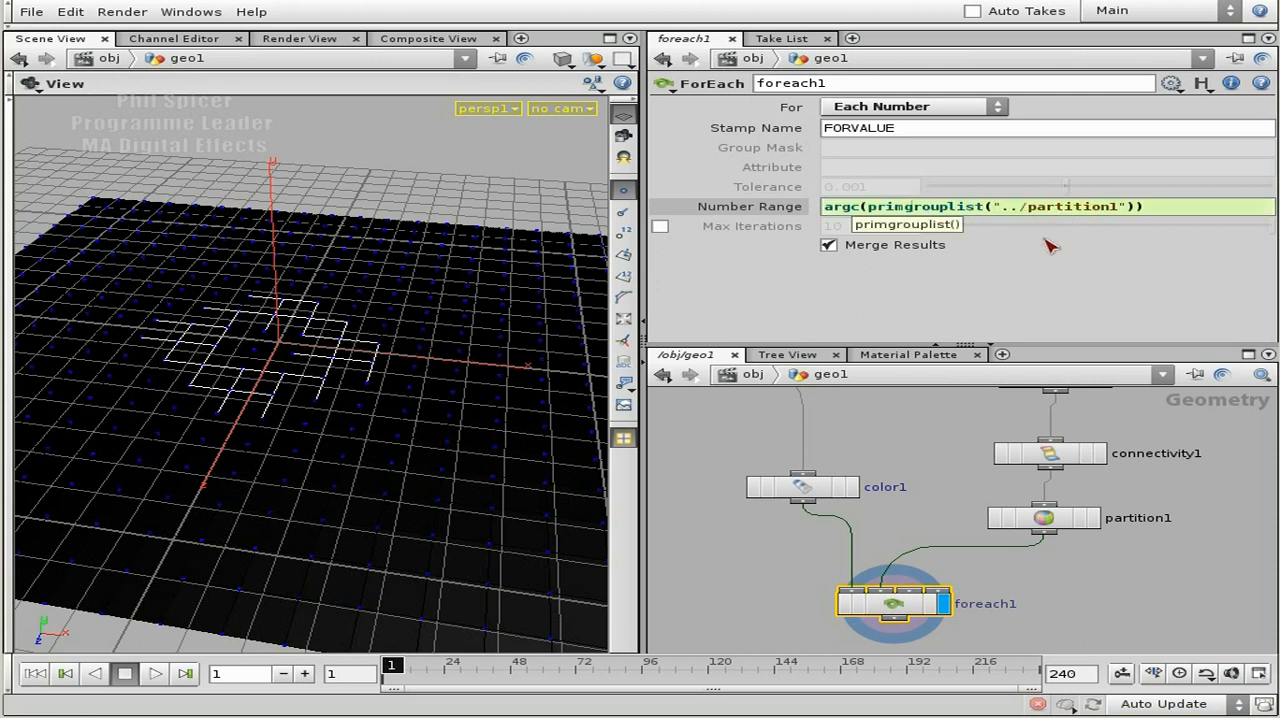
pyautogui.click(1163, 211)
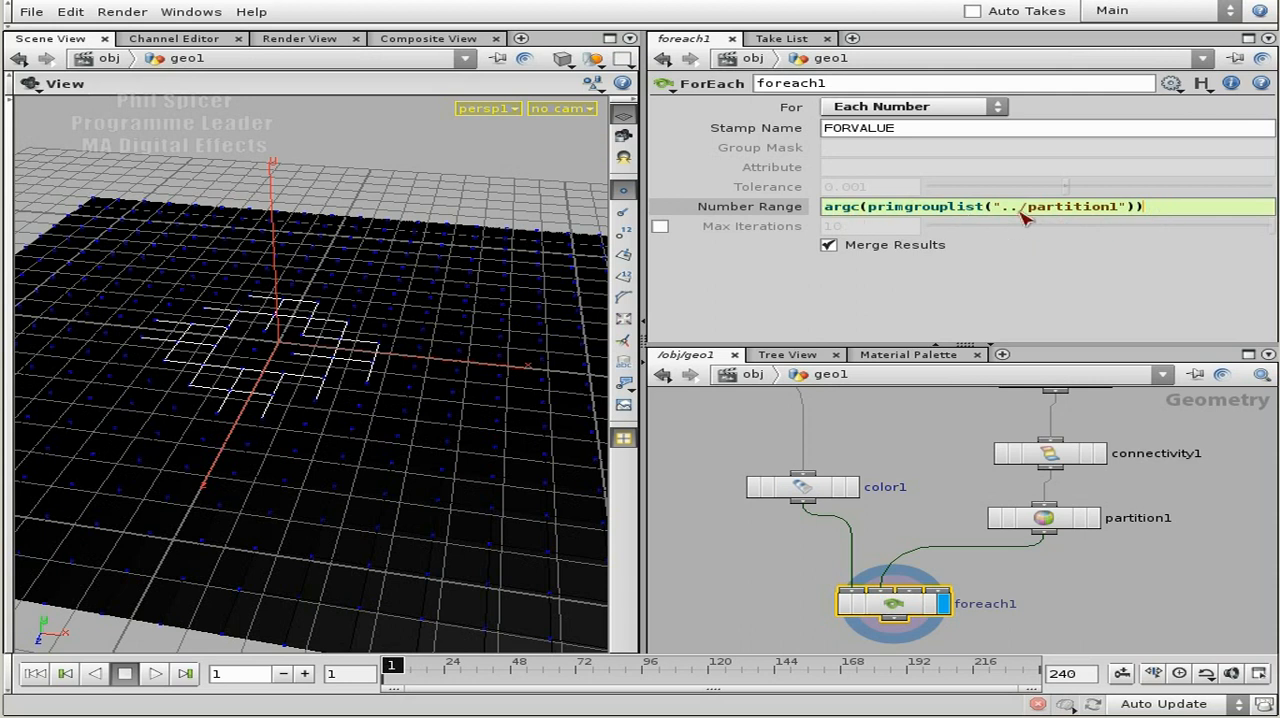
pyautogui.click(772, 210)
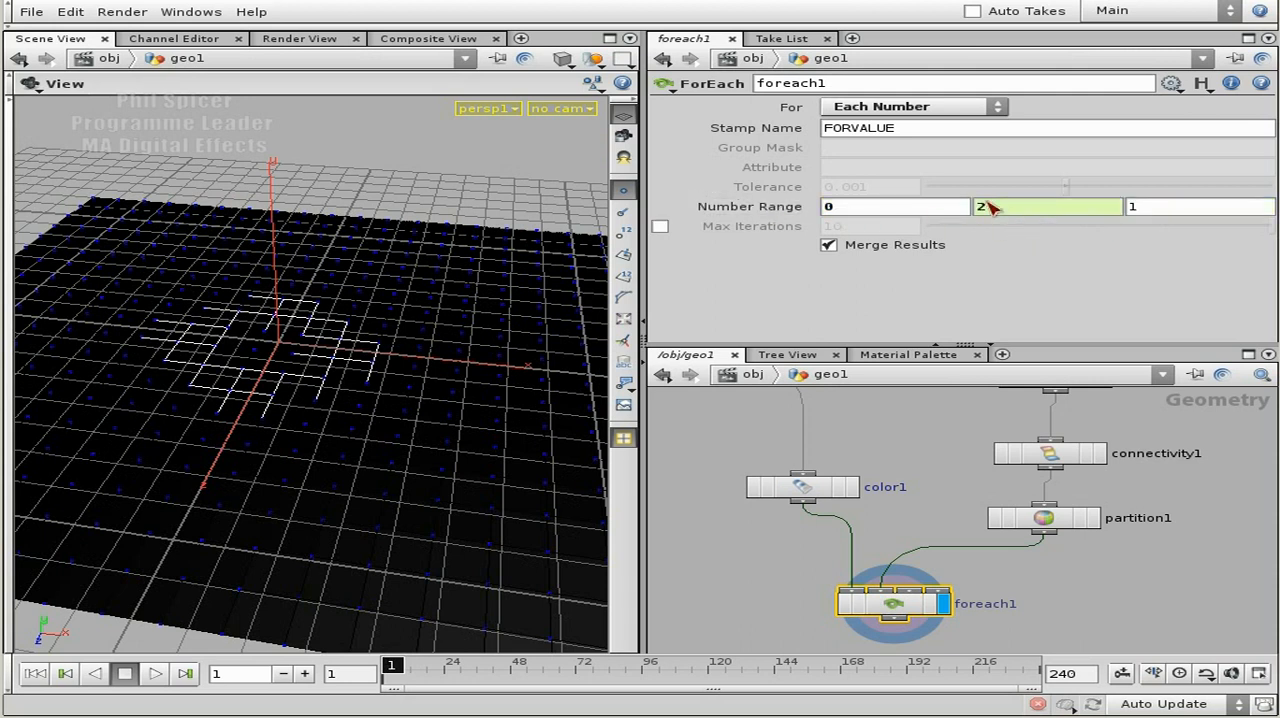
pyautogui.click(985, 208)
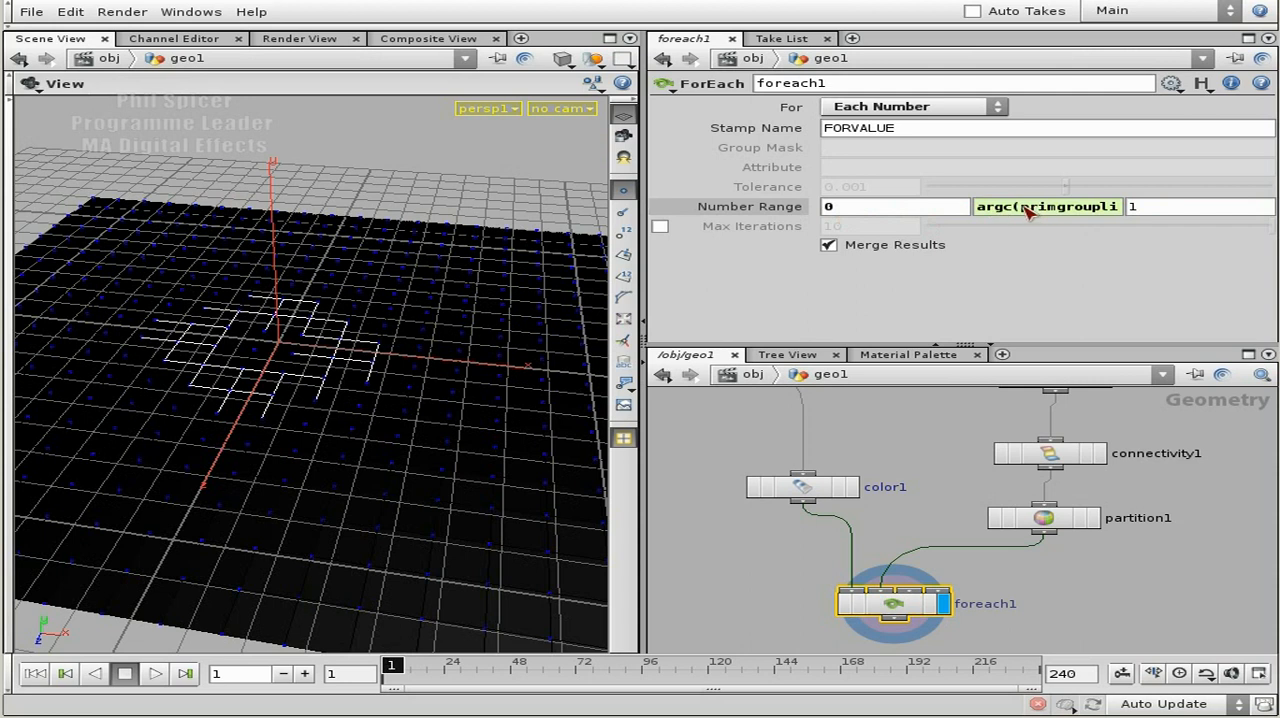
pyautogui.click(783, 208)
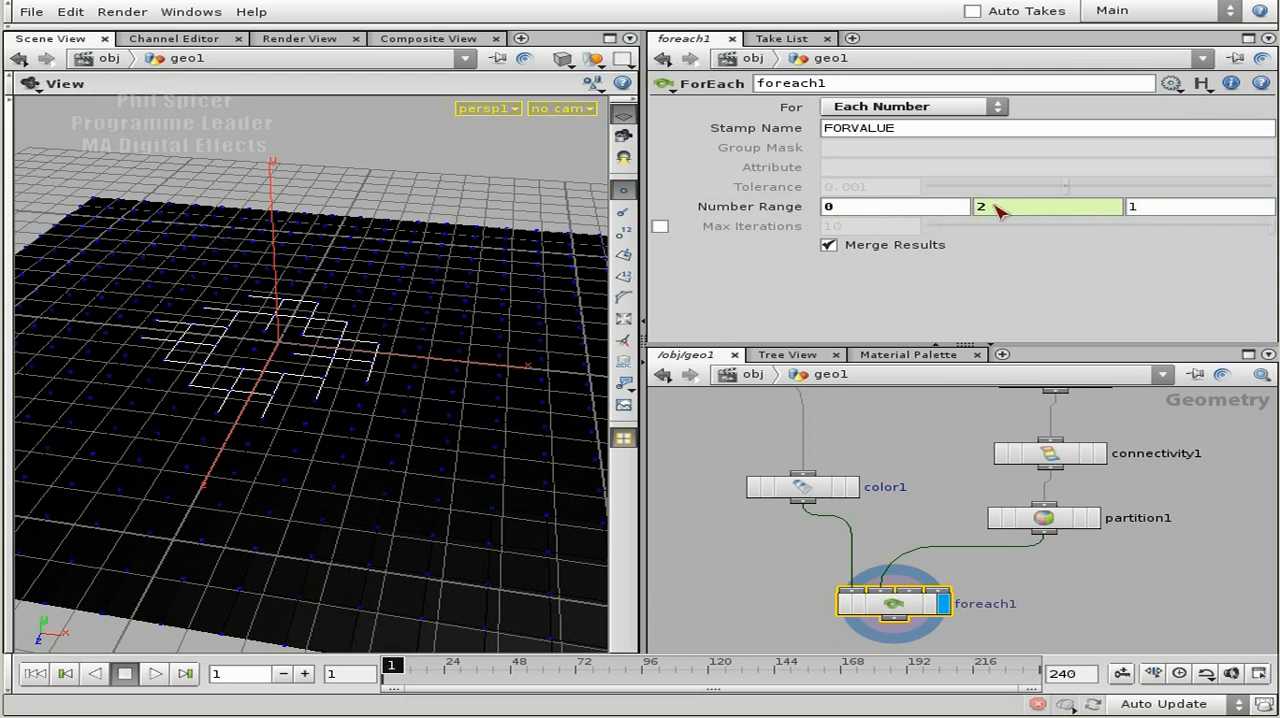
pyautogui.click(830, 207)
pyautogui.middleClick(1044, 520)
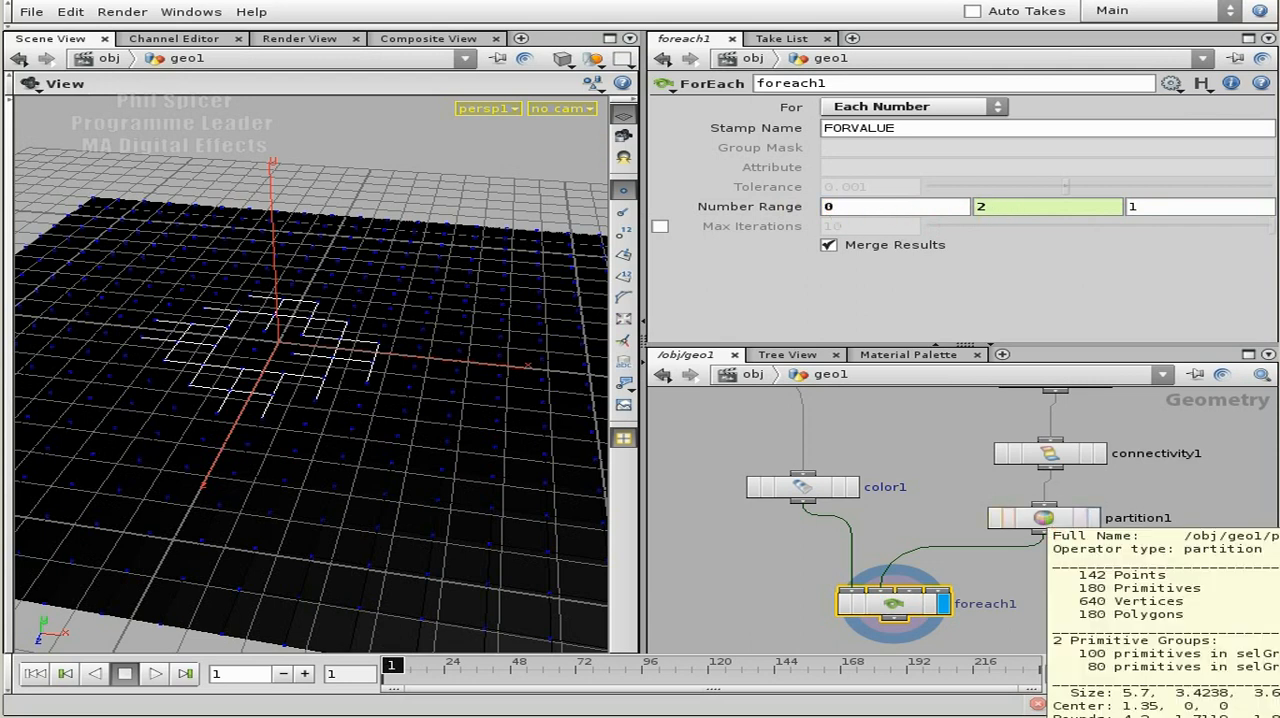
# Change the end of foreach1's Number Range to argc(primgrouplist("../partition1"))-1 and show its evaluated value.
pyautogui.click(747, 210)
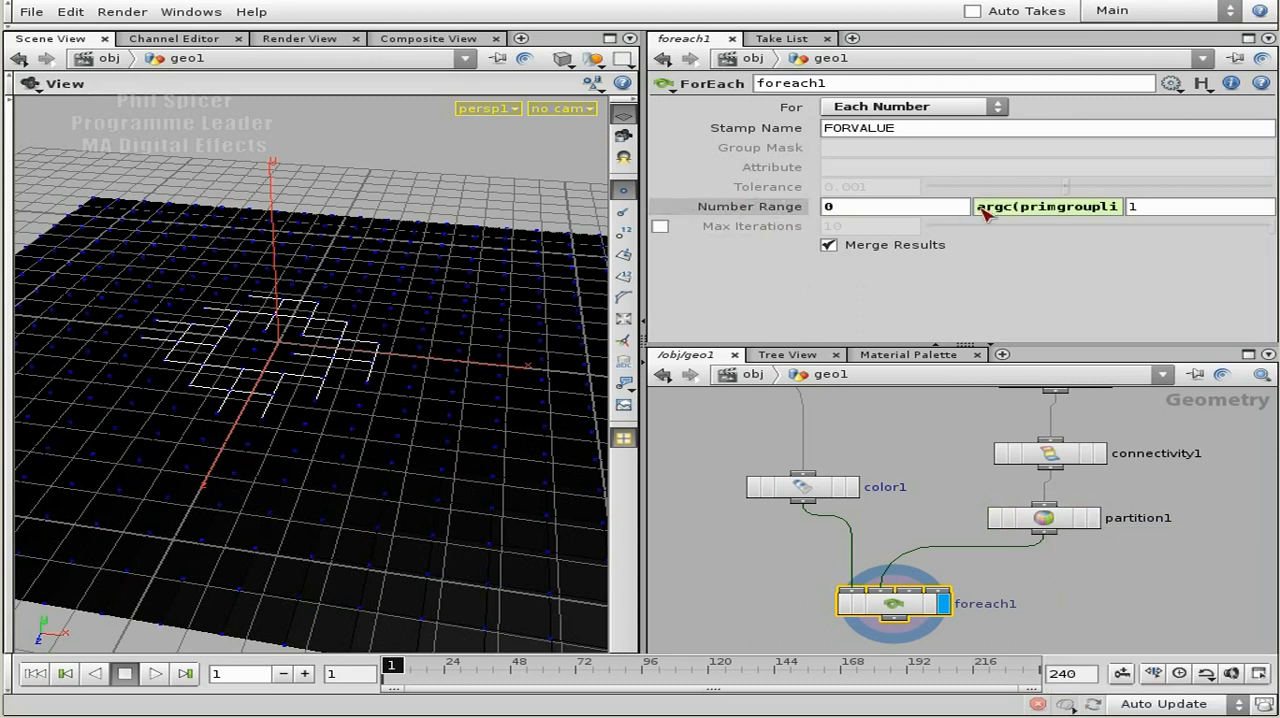
pyautogui.click(1038, 209)
pyautogui.click(1183, 211)
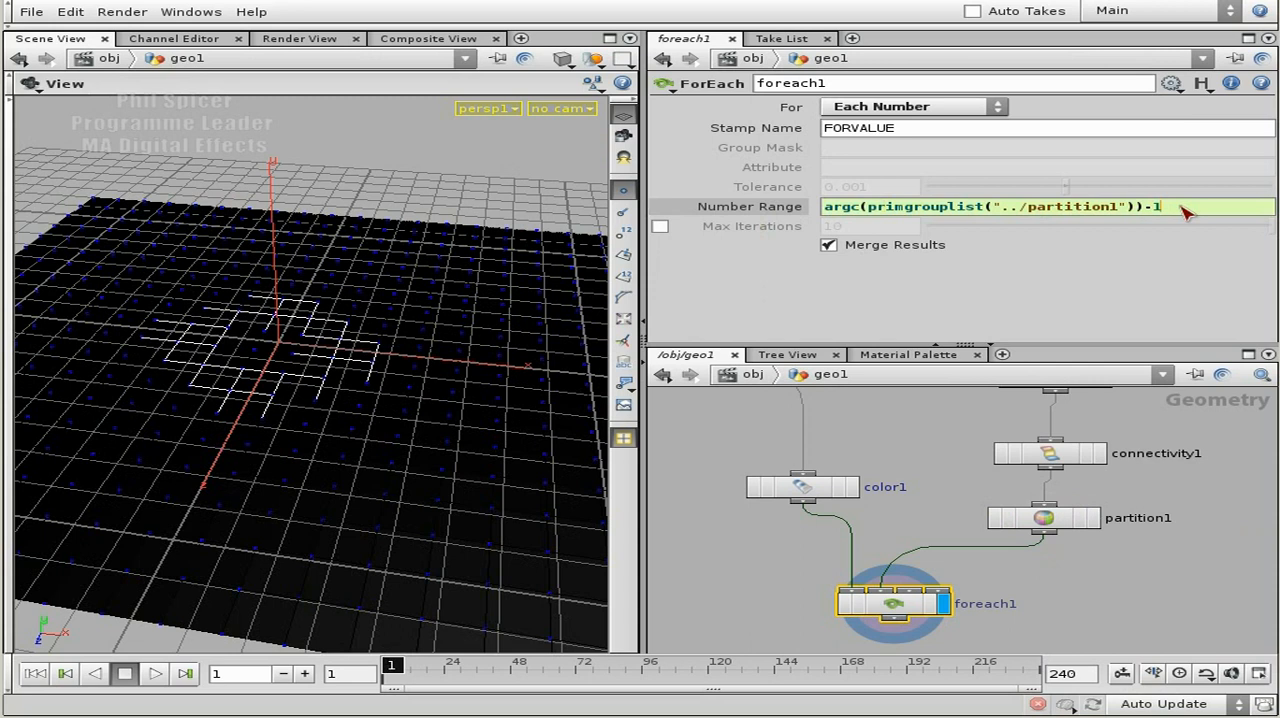
pyautogui.press('Return')
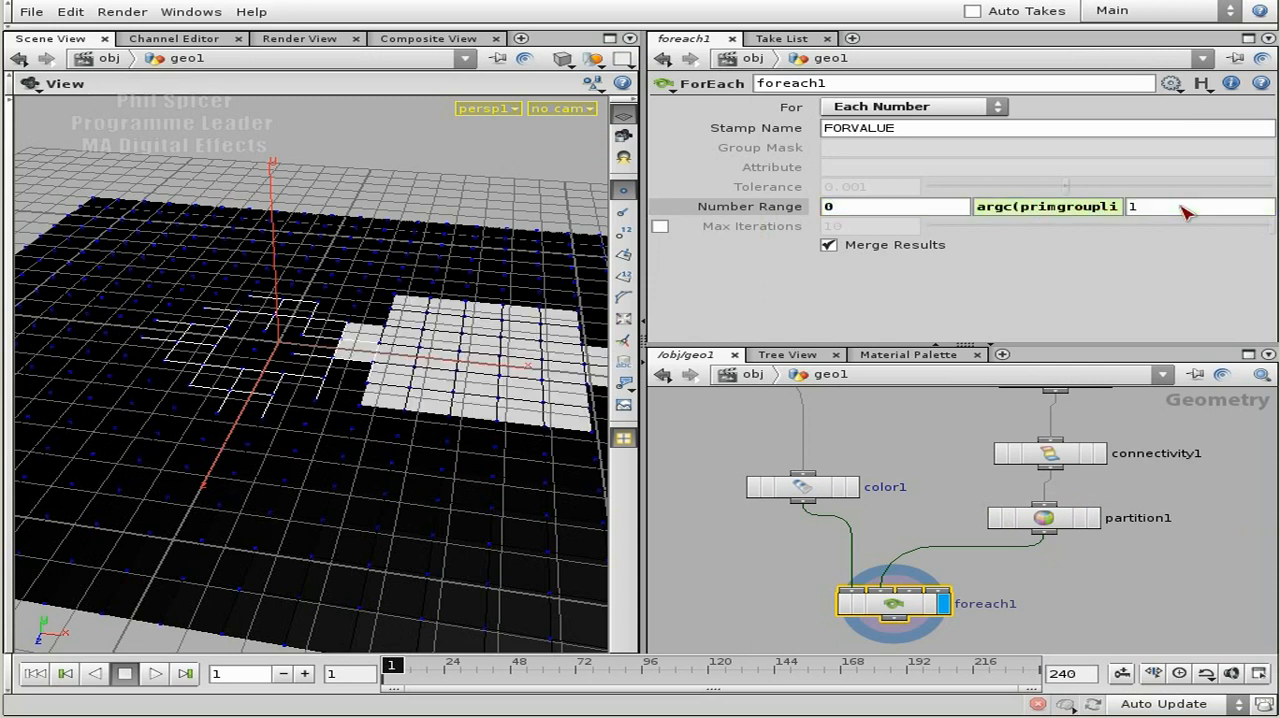
pyautogui.click(750, 206)
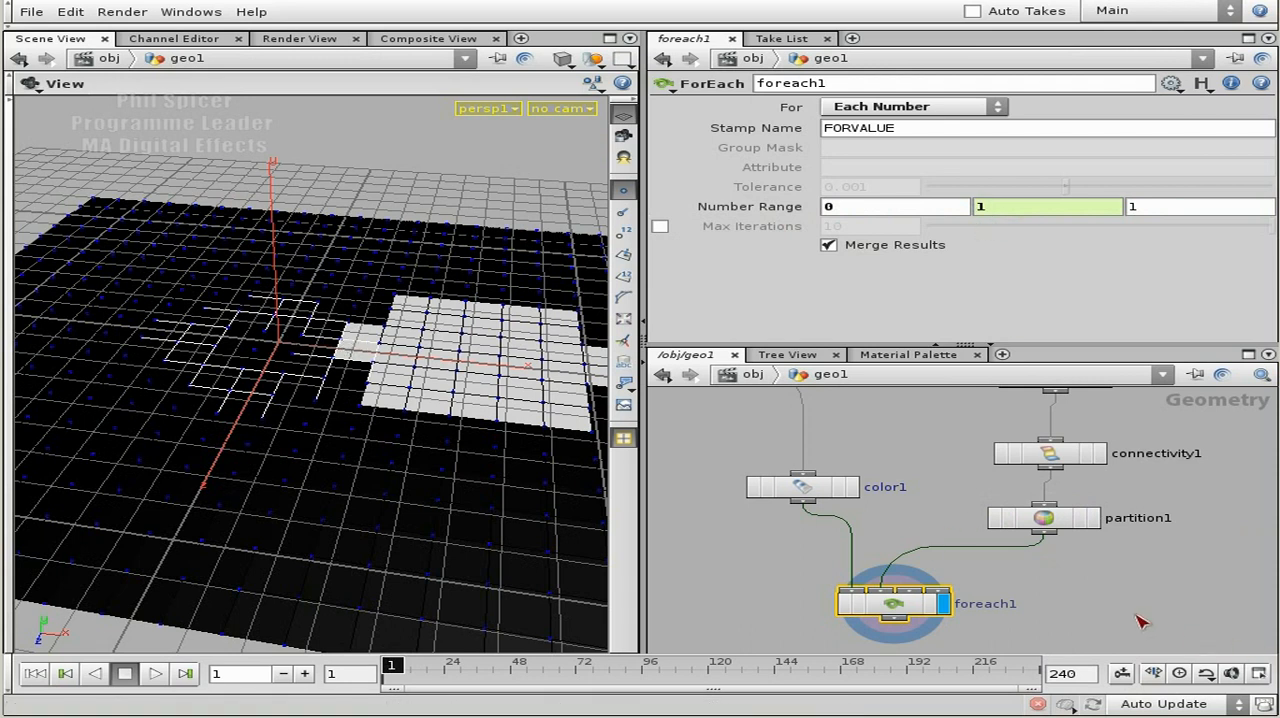
# Add a Point node below foreach1, wired to its output.
pyautogui.moveTo(1131, 609); pyautogui.dragTo(1160, 478, button='middle')
pyautogui.scroll(1, 986, 520)
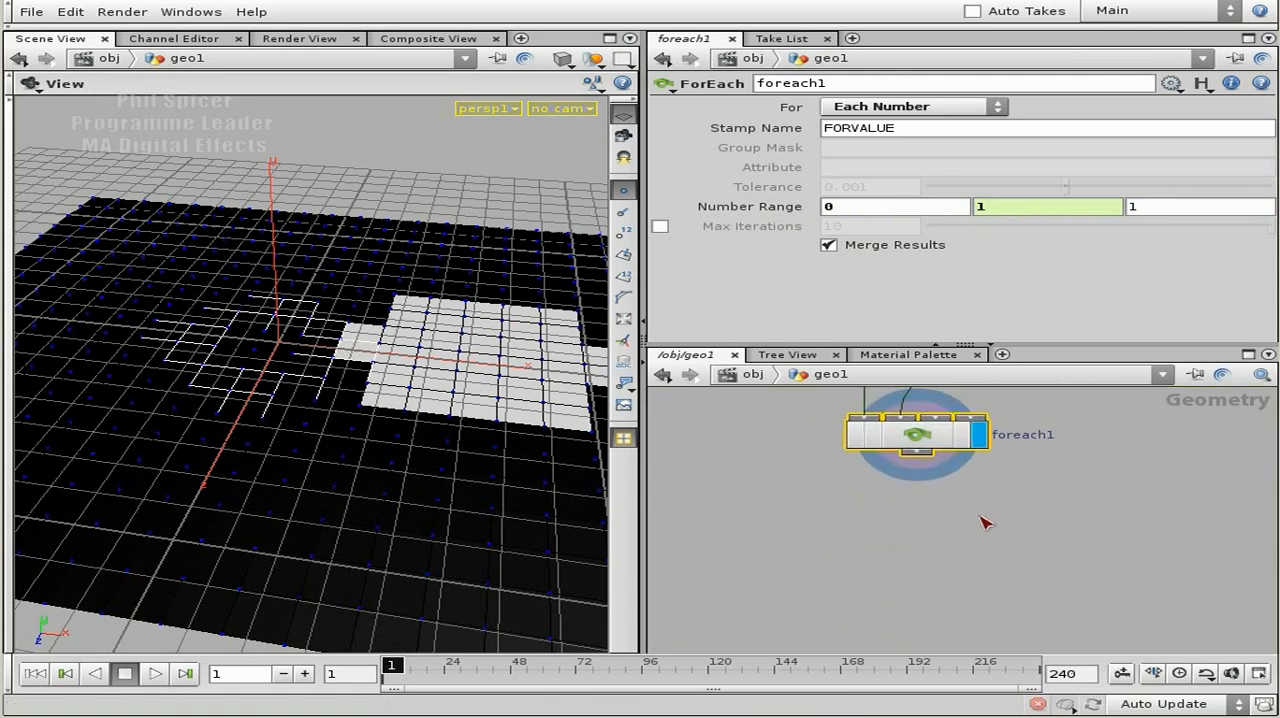
pyautogui.moveTo(942, 497)
pyautogui.mouseDown(button='middle')
pyautogui.moveTo(932, 477)
pyautogui.moveTo(943, 514)
pyautogui.mouseUp(button='middle')
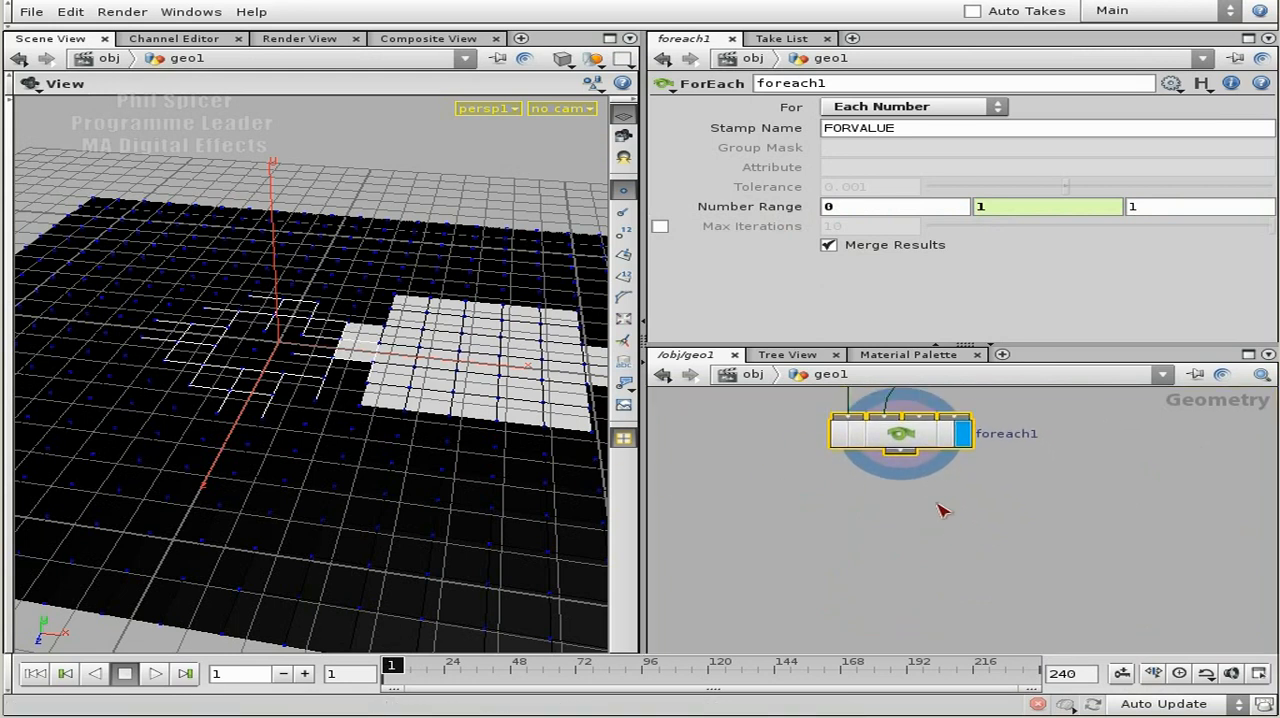
pyautogui.click(903, 460)
pyautogui.write('Point')
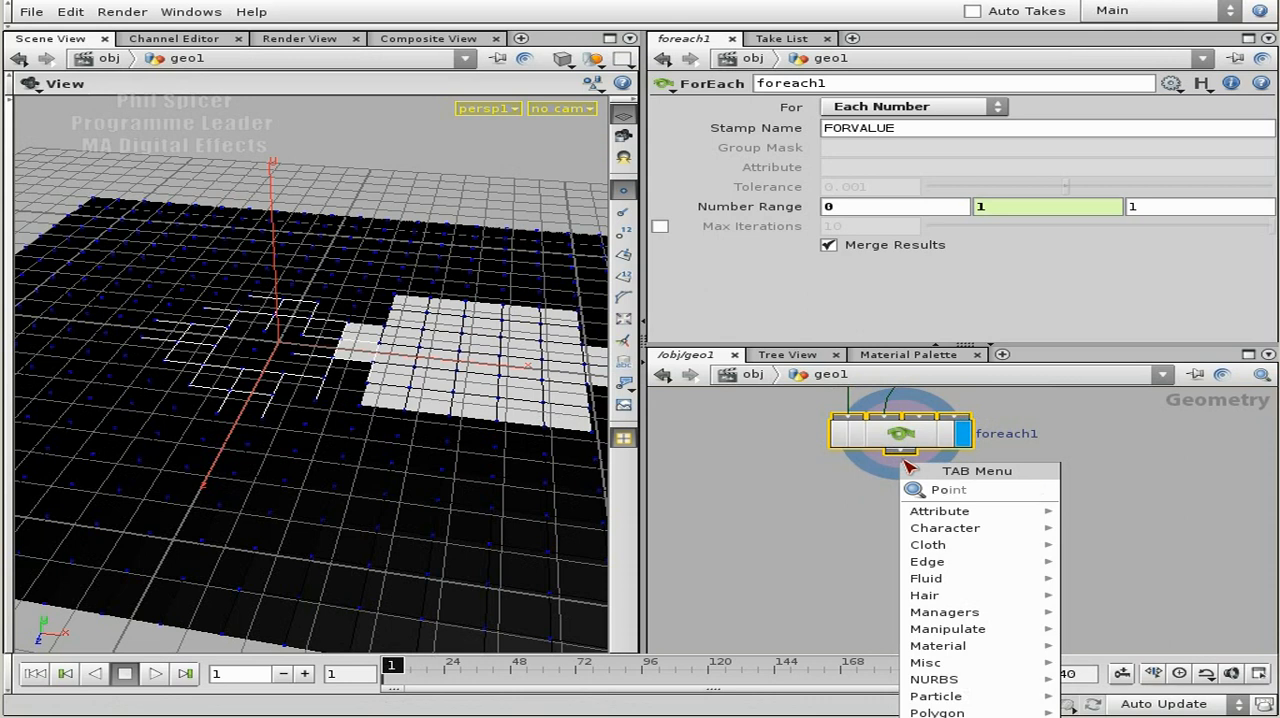
pyautogui.press('Return')
pyautogui.click(950, 528)
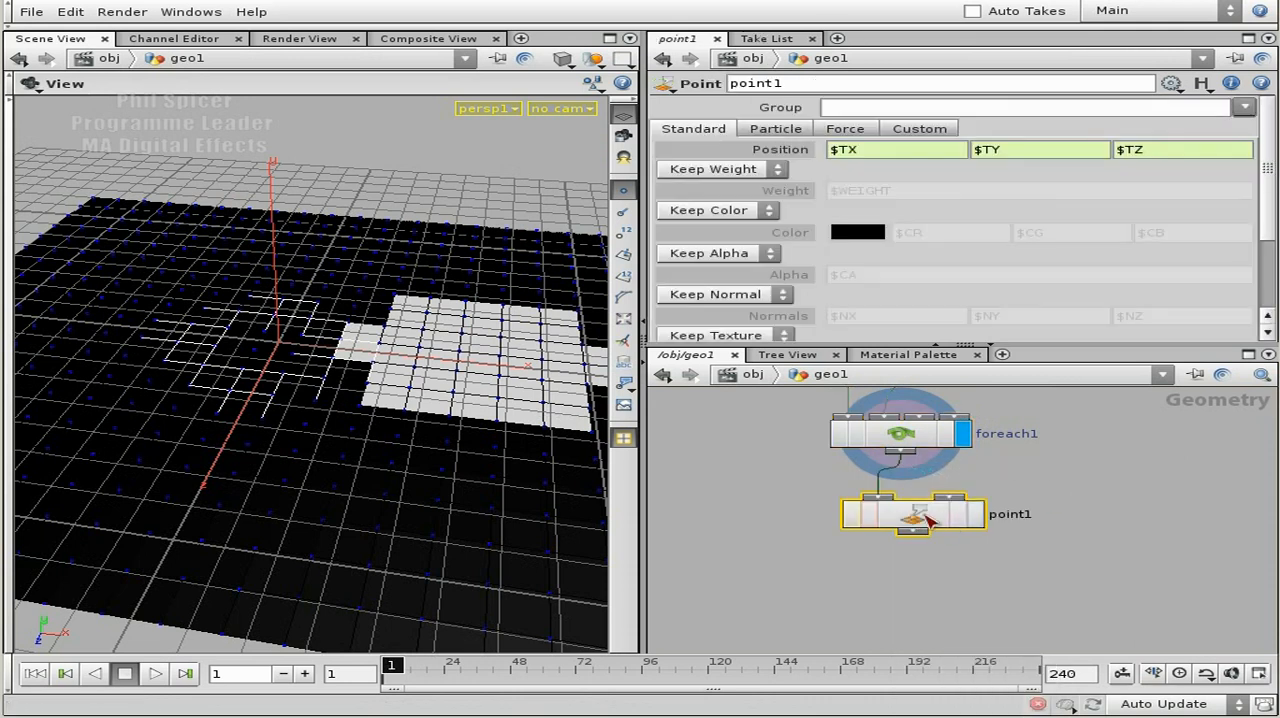
# Enable Add Color on point1 and set the red component to clamp($CR, 0, 1).
pyautogui.click(735, 212)
pyautogui.click(742, 245)
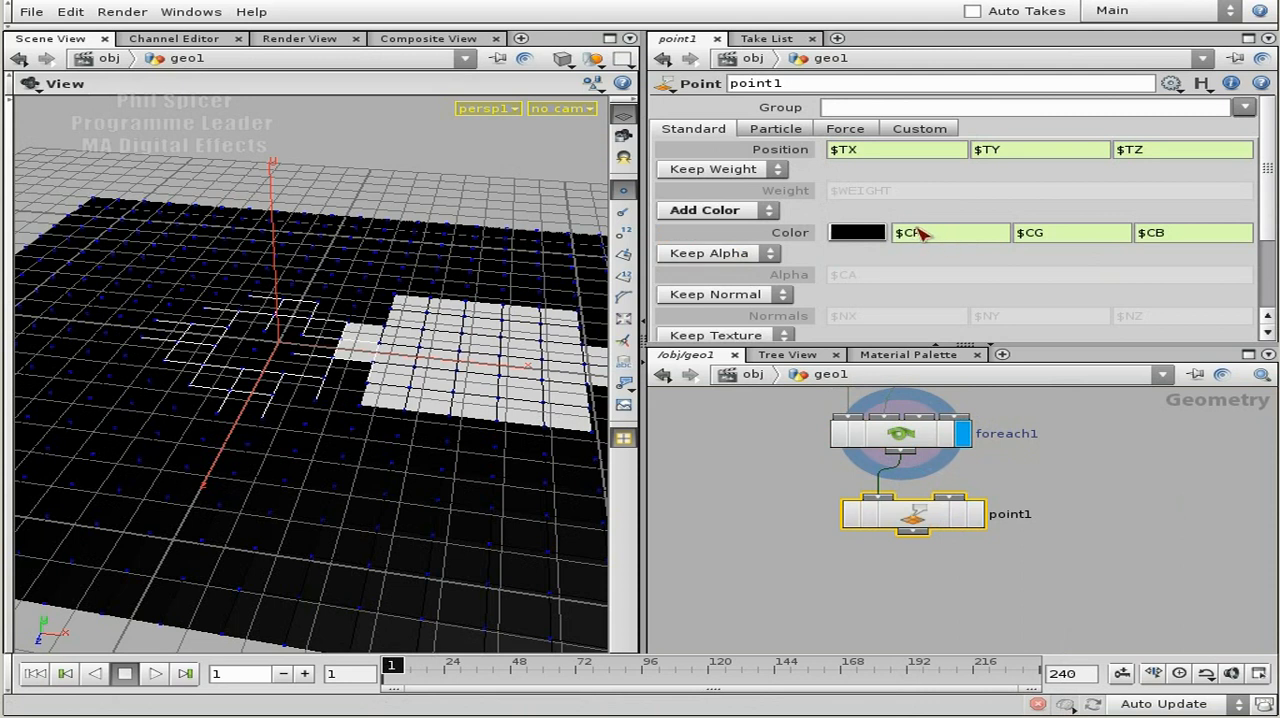
pyautogui.click(948, 236)
pyautogui.write('clamp(')
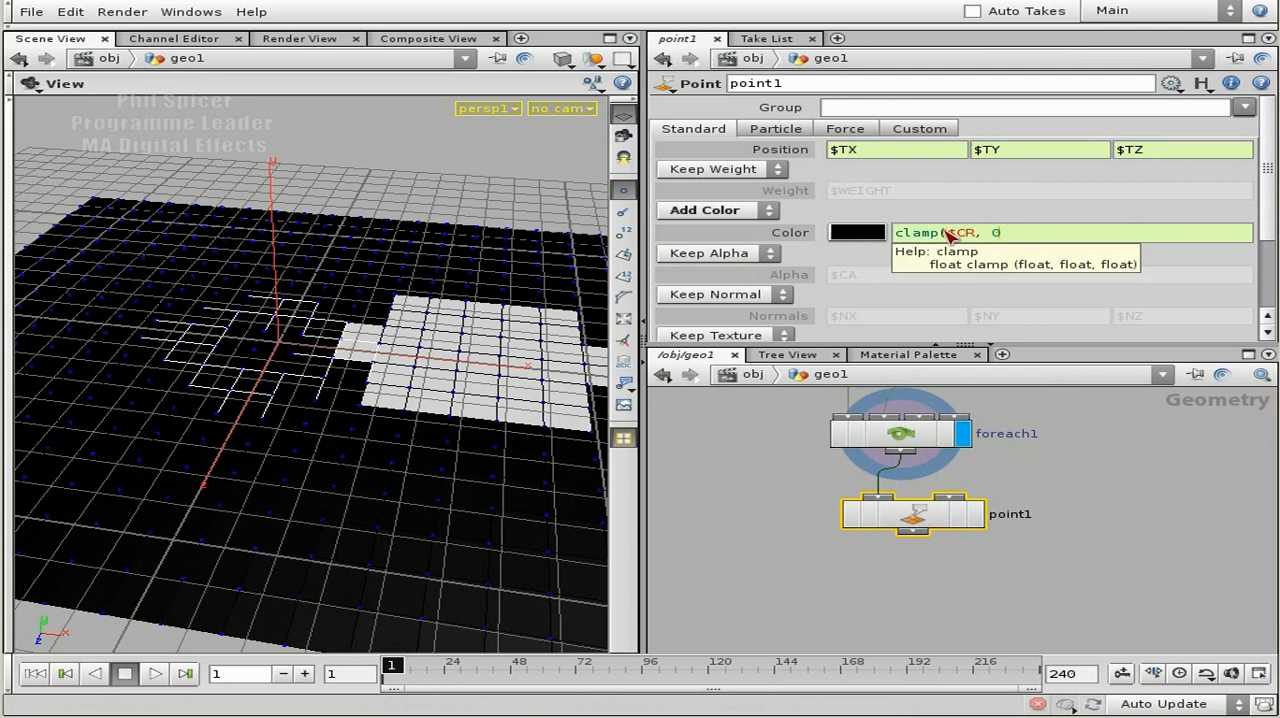
pyautogui.write(', 0, 1)')
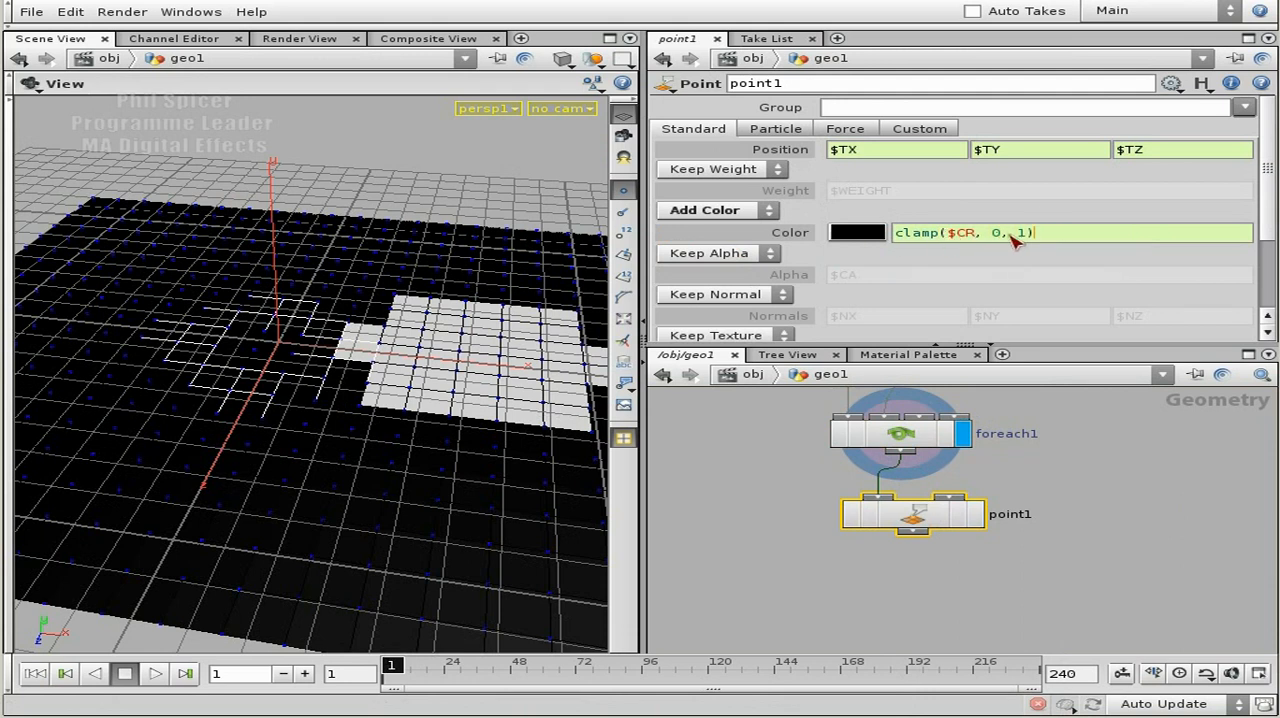
# Set point1's green and blue components to clamp($CG, 0, 1) and clamp($CB, 0, 1), and make point1 the displayed node.
pyautogui.moveTo(1027, 236); pyautogui.dragTo(882, 240)
pyautogui.hotkey('ctrl', 'c')
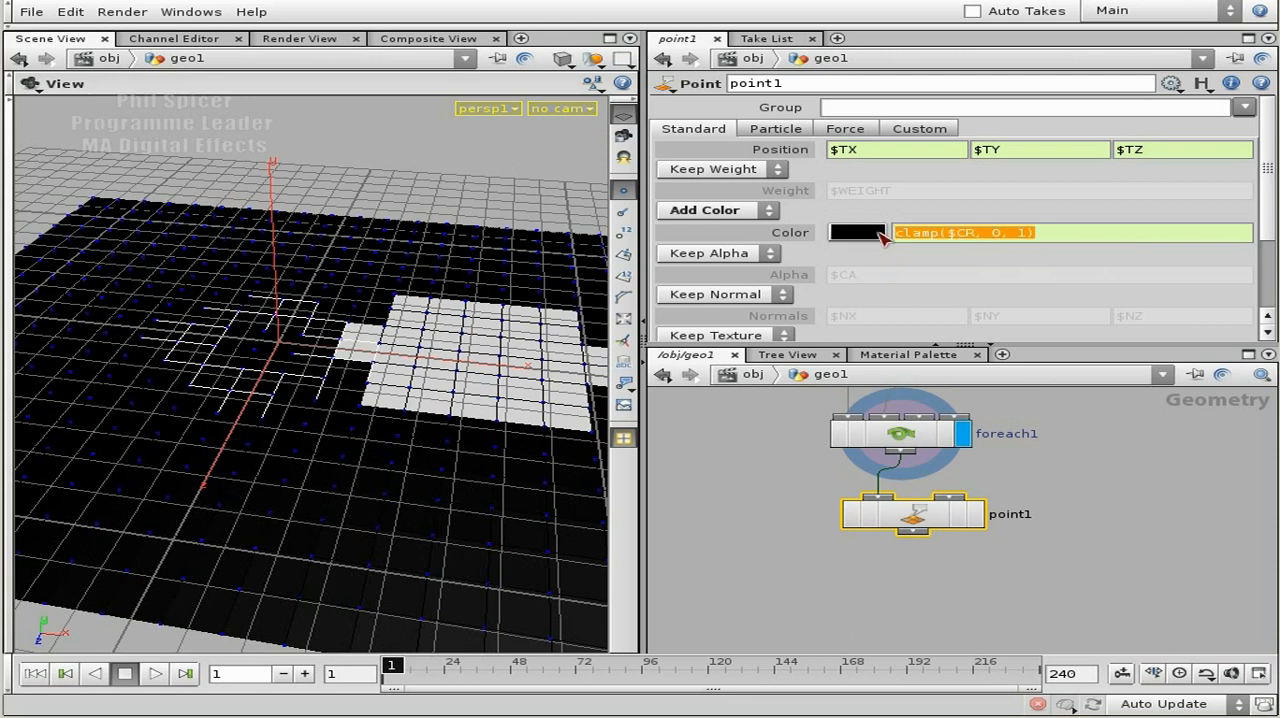
pyautogui.press('Tab')
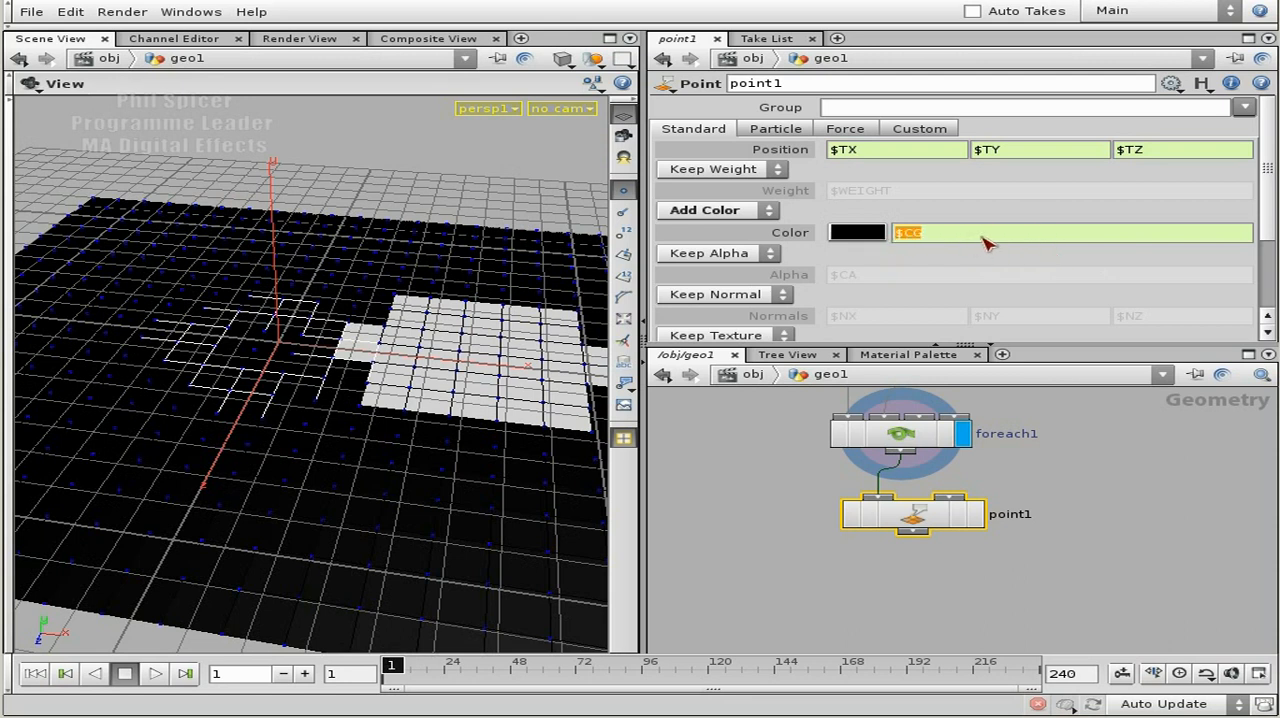
pyautogui.hotkey('ctrl', 'v')
pyautogui.press('Left')
pyautogui.press('Left')
pyautogui.press('Left')
pyautogui.press('Left')
pyautogui.press('Left')
pyautogui.press('Left')
pyautogui.press('Left')
pyautogui.press('BackSpace')
pyautogui.write('G')
pyautogui.press('Tab')
pyautogui.hotkey('ctrl', 'v')
pyautogui.click(976, 236)
pyautogui.press('BackSpace')
pyautogui.write('B')
pyautogui.press('Return')
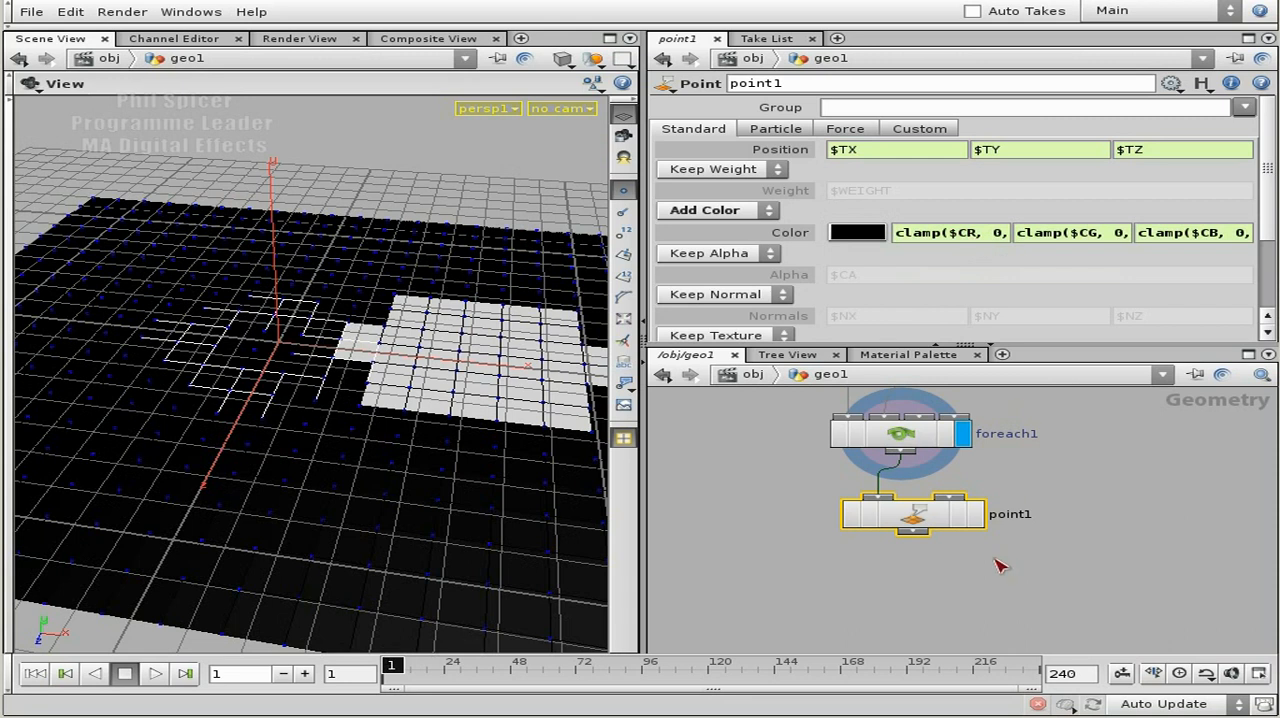
pyautogui.click(975, 515)
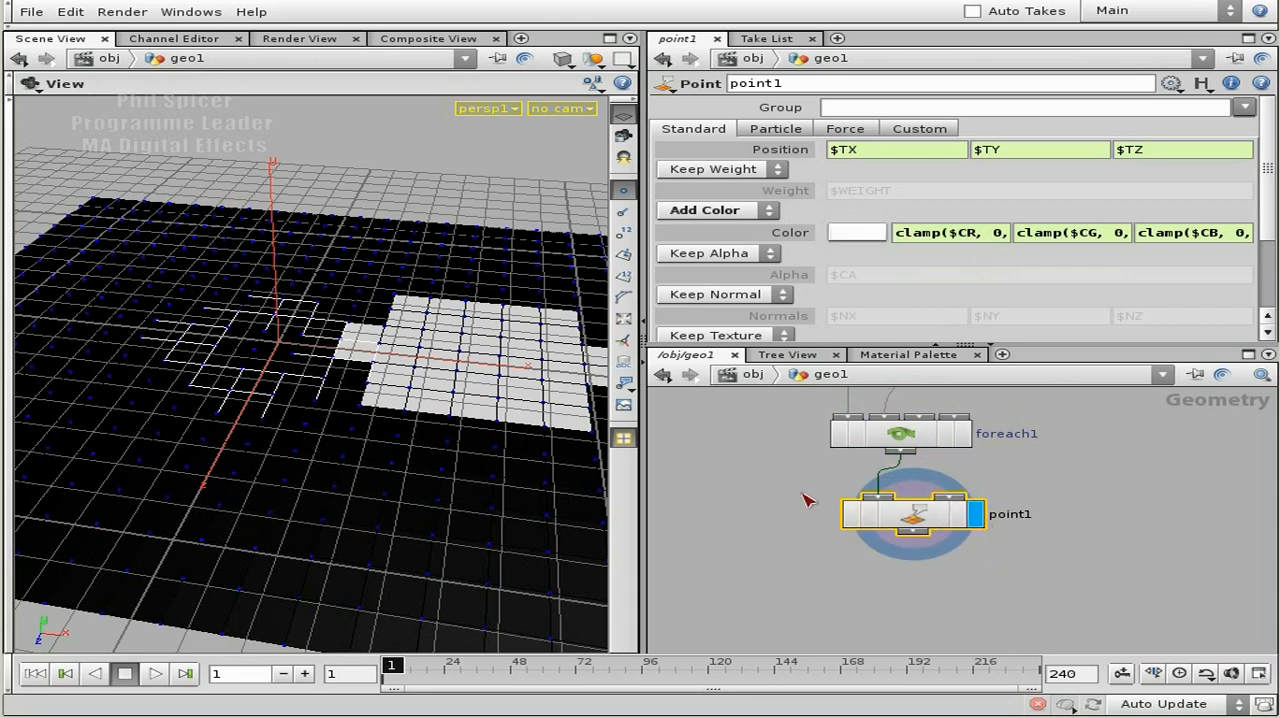
pyautogui.moveTo(961, 519); pyautogui.dragTo(963, 528)
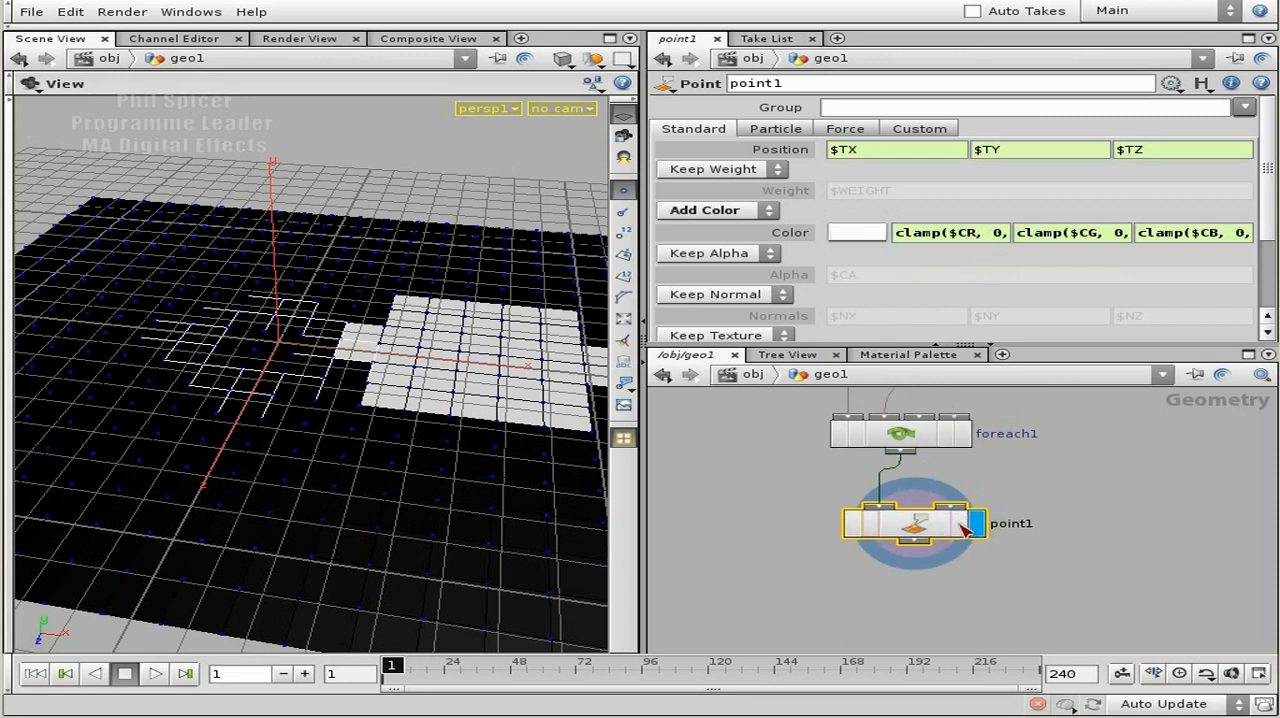
# Examine the Cd colour values of foreach1's points in an enlarged Geometry Spreadsheet, then close it.
pyautogui.click(914, 436)
pyautogui.rightClick(912, 437)
pyautogui.click(968, 410)
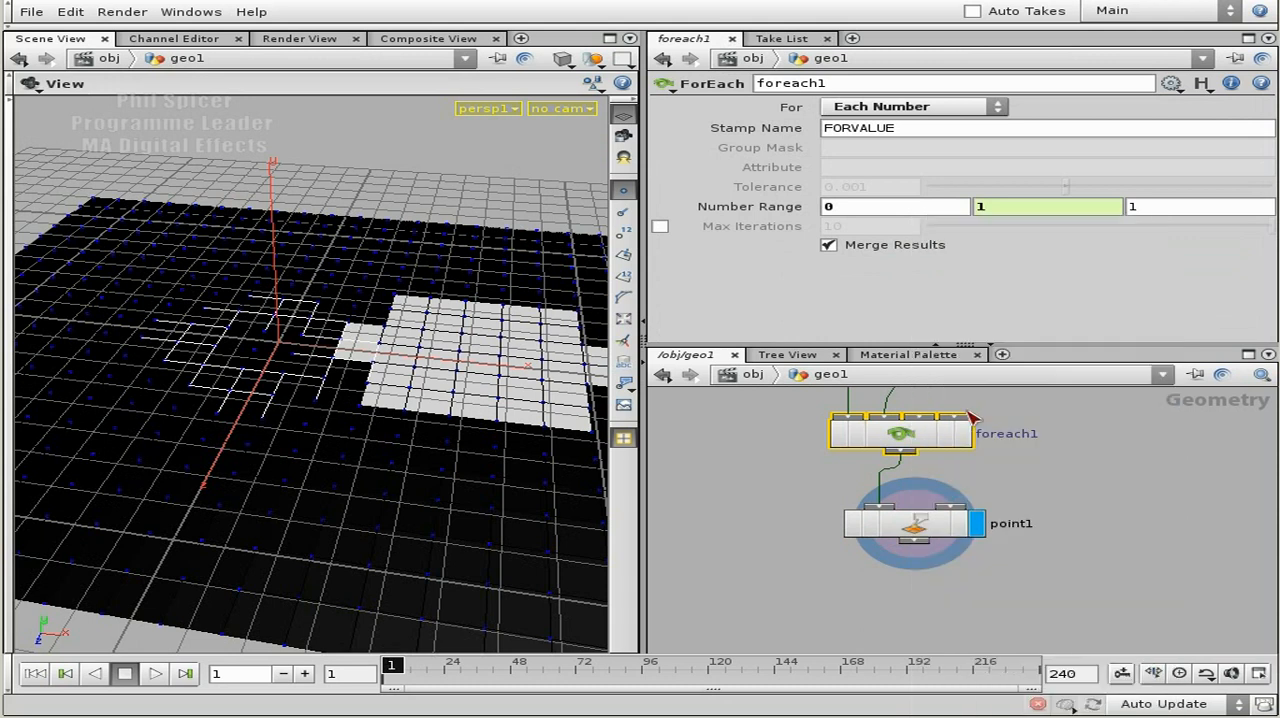
pyautogui.moveTo(675, 258); pyautogui.dragTo(527, 224)
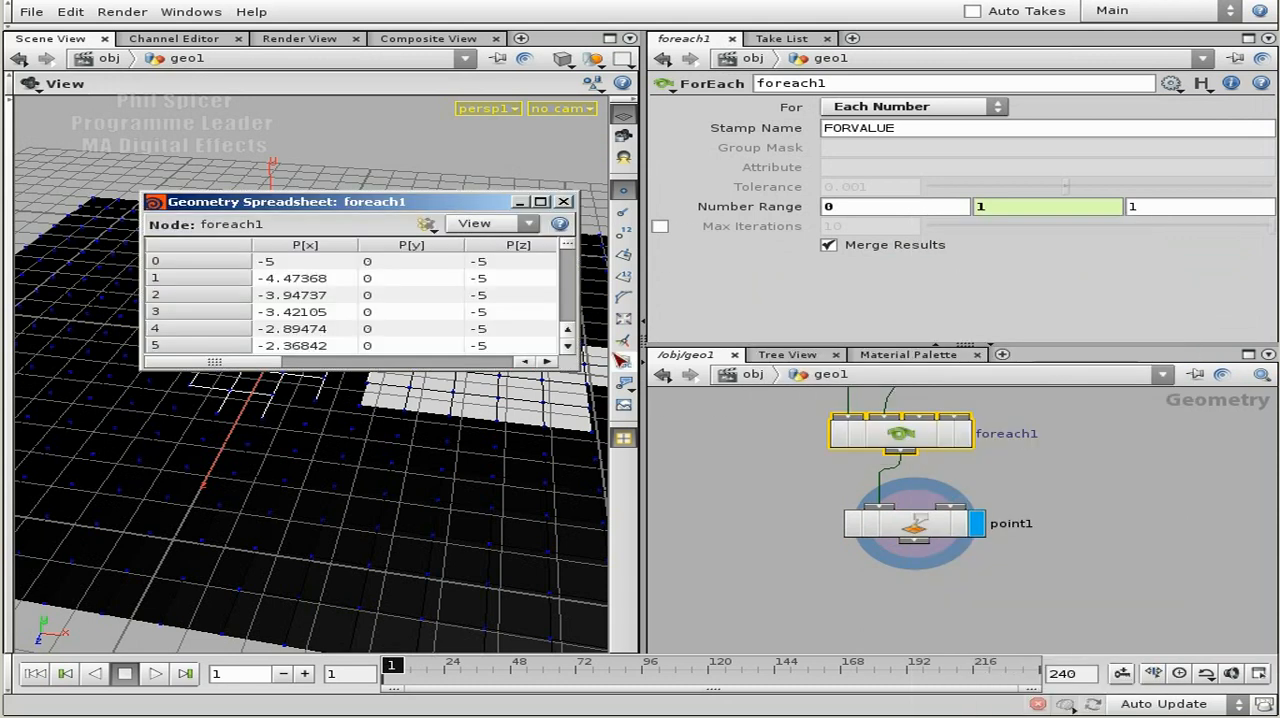
pyautogui.moveTo(584, 370); pyautogui.dragTo(1125, 460)
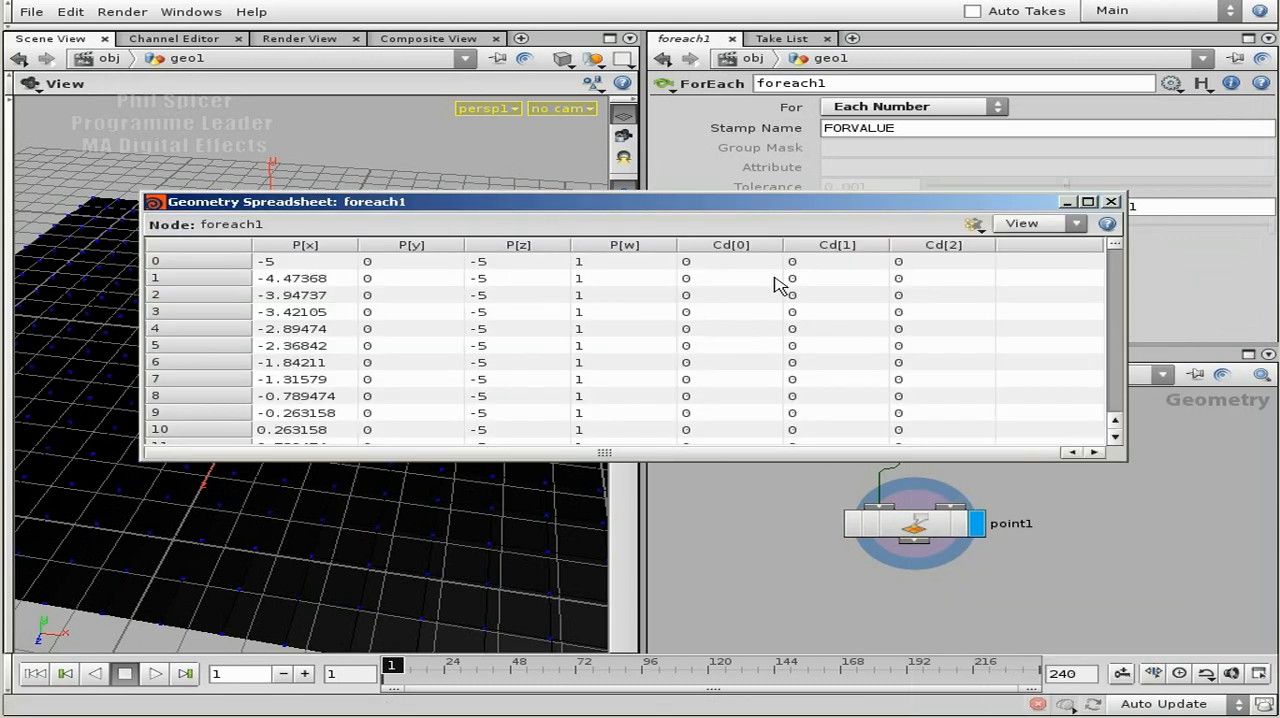
pyautogui.moveTo(1117, 256); pyautogui.dragTo(1088, 277)
pyautogui.click(1110, 201)
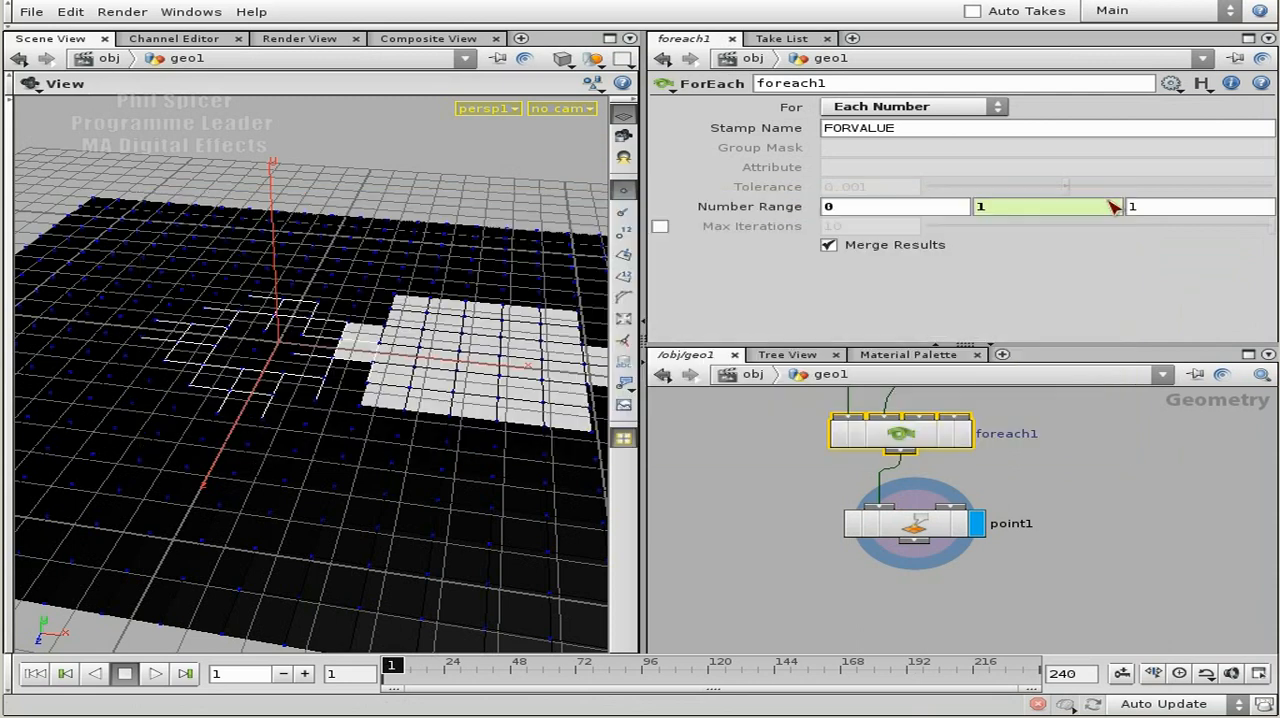
# Add a Group node below point1, wired to its output, and make it the displayed node.
pyautogui.click(925, 527)
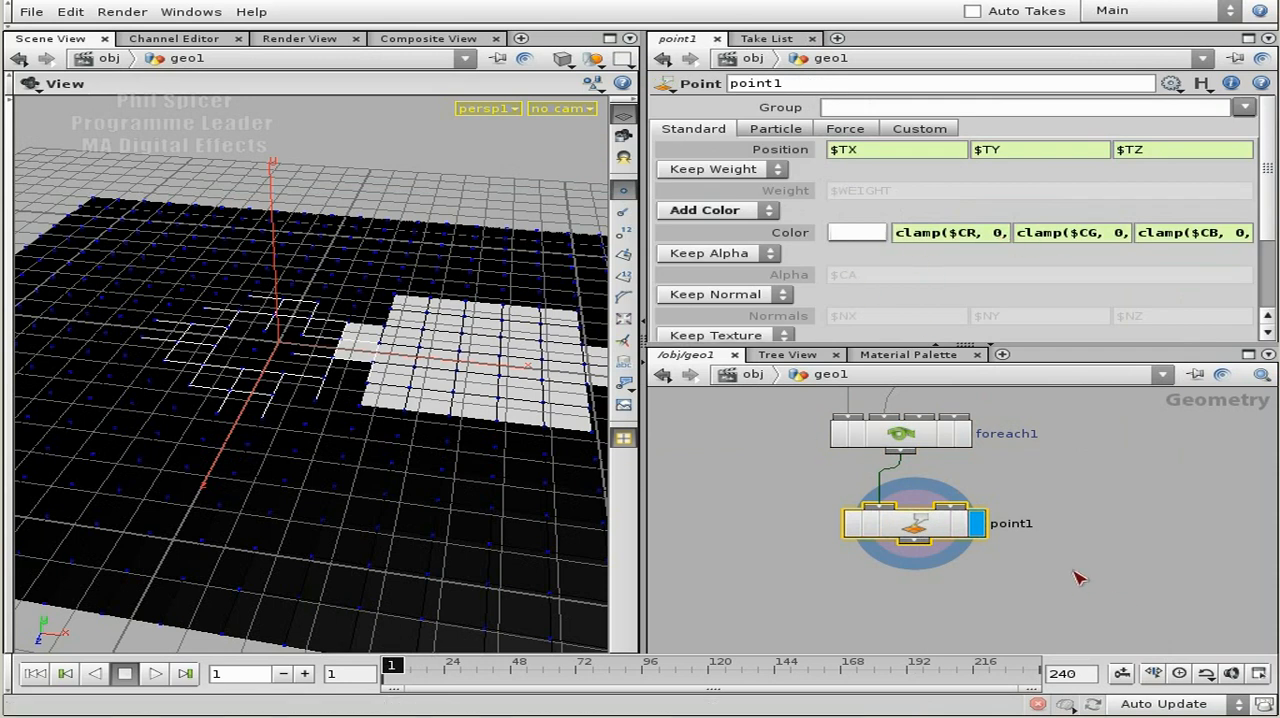
pyautogui.moveTo(1009, 605); pyautogui.dragTo(1015, 527, button='middle')
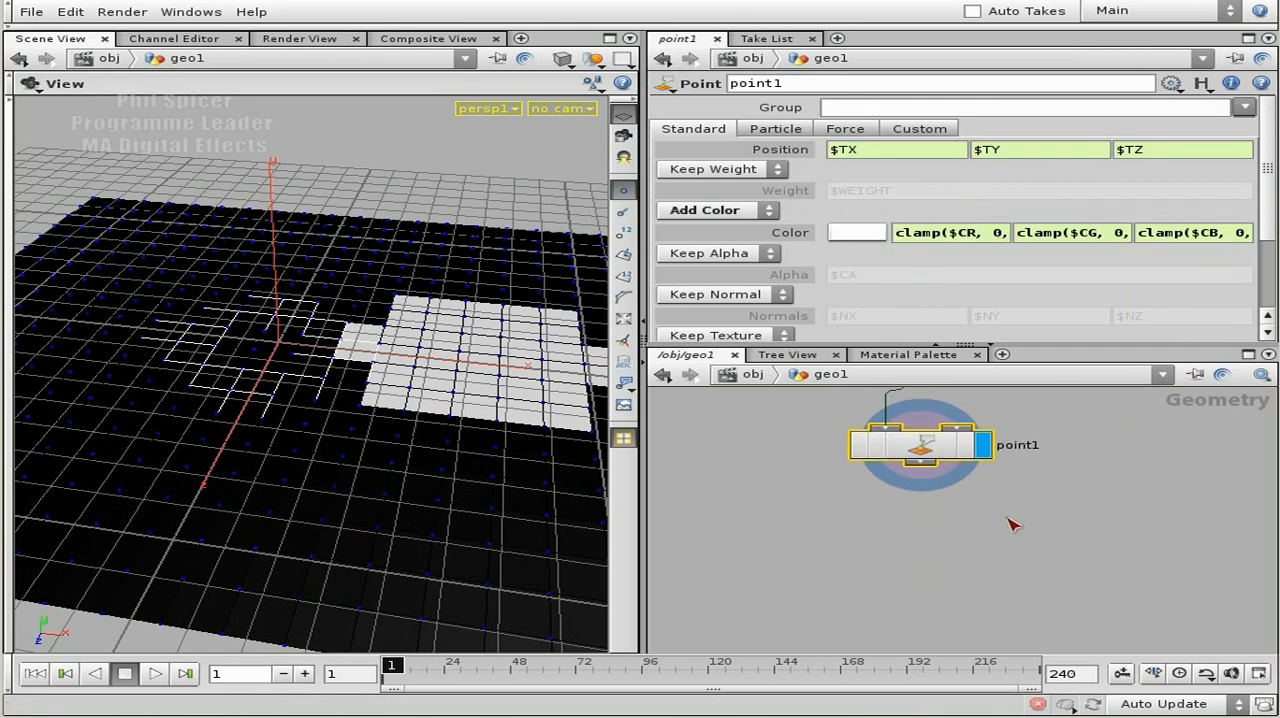
pyautogui.click(949, 514)
pyautogui.press('Tab')
pyautogui.write('Group')
pyautogui.press('Return')
pyautogui.click(902, 523)
pyautogui.click(996, 542)
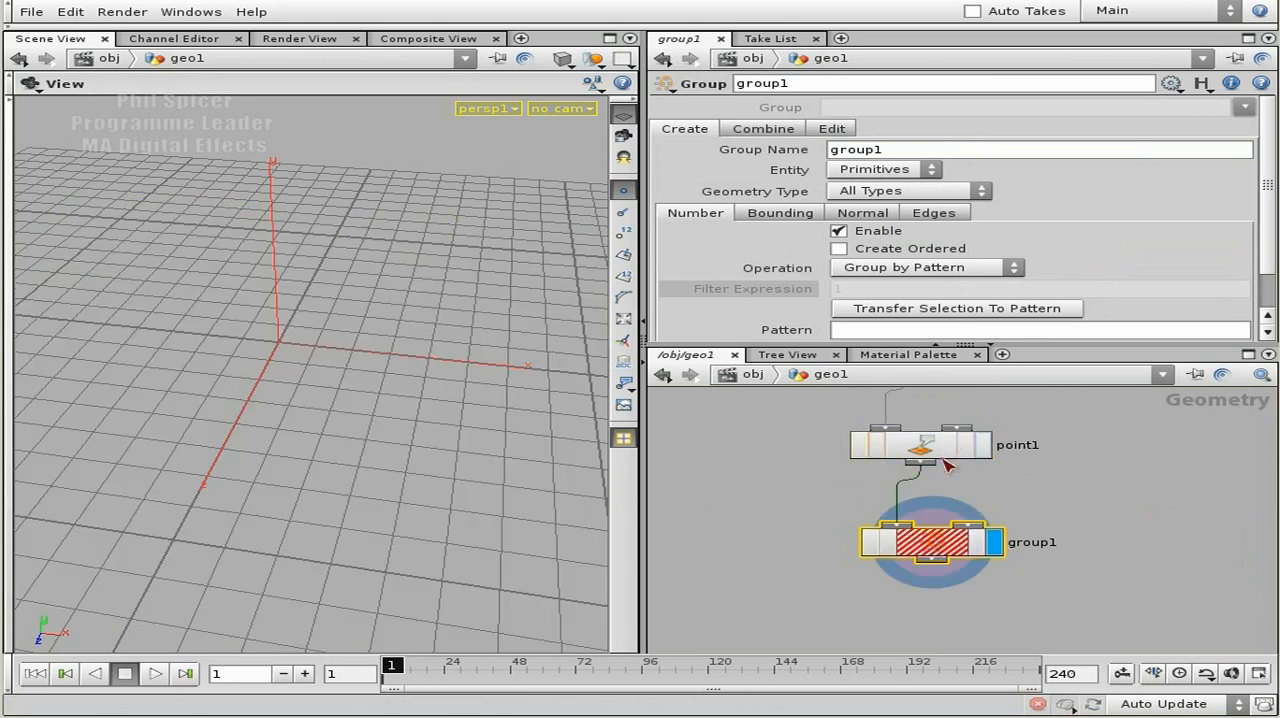
pyautogui.moveTo(938, 548); pyautogui.dragTo(967, 563)
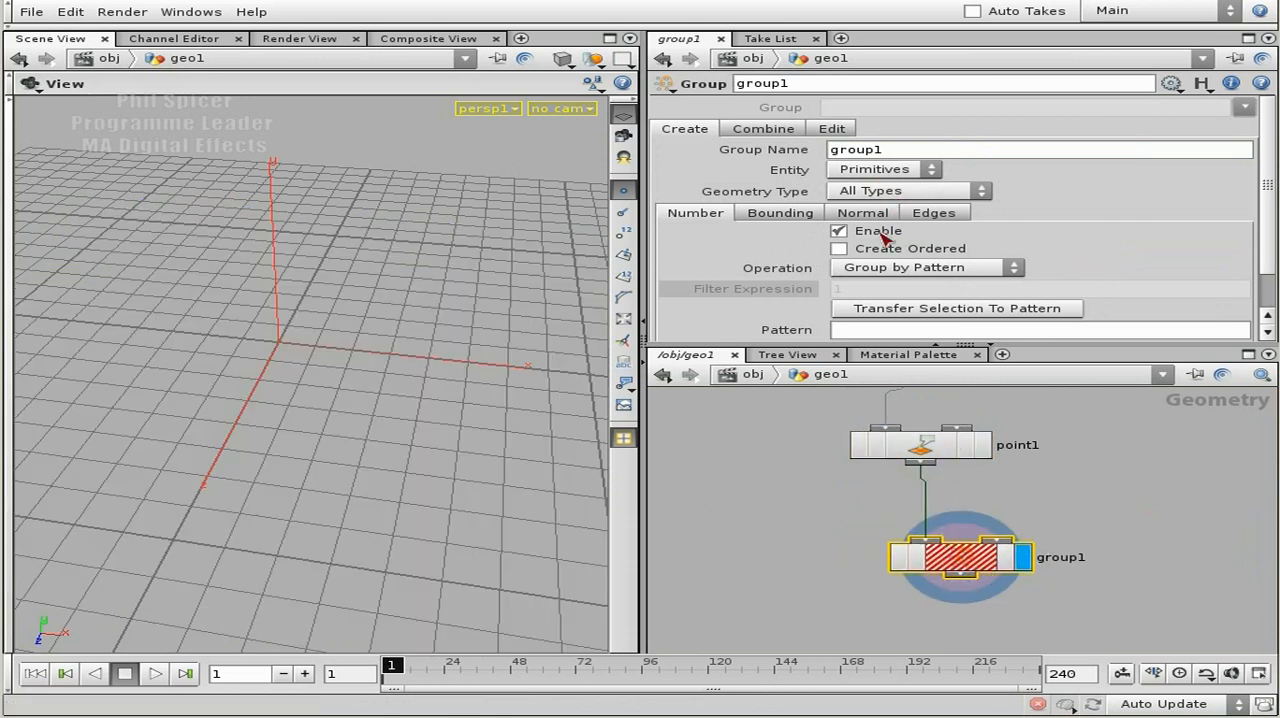
# Inspect point1's geometry information for existing groups and review the nodes upstream of the new group node.
pyautogui.moveTo(913, 157); pyautogui.dragTo(832, 155)
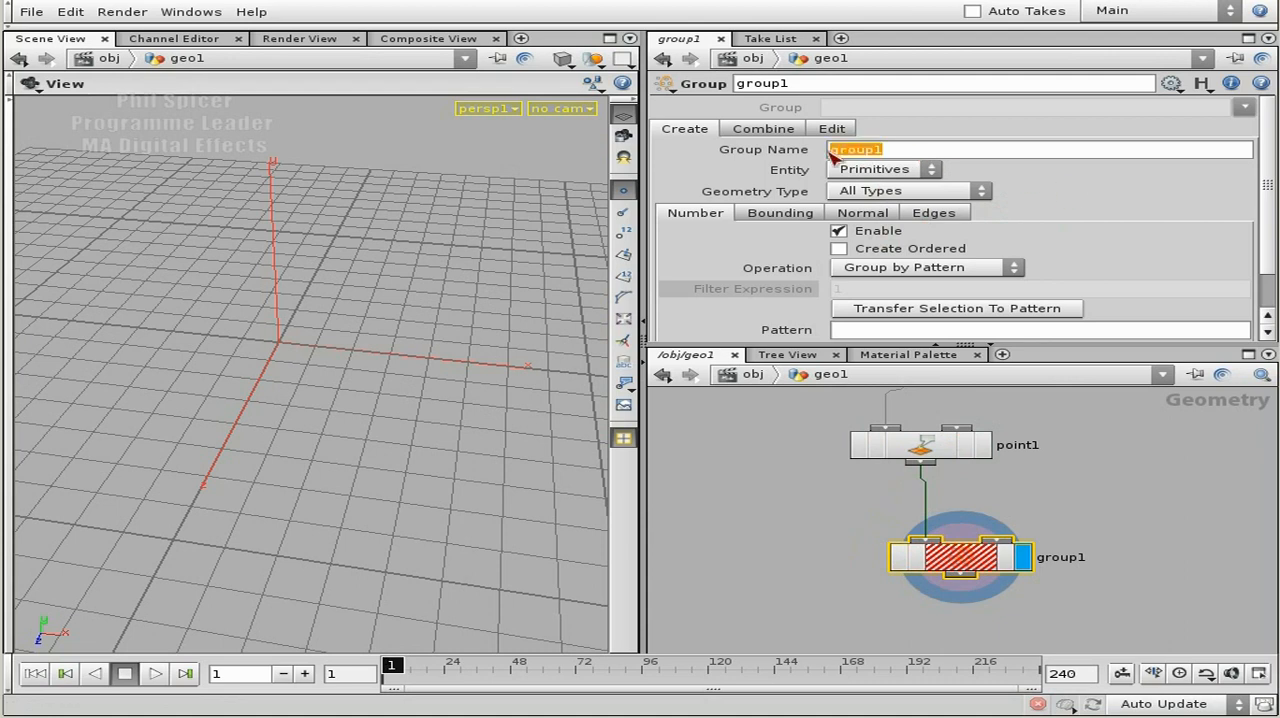
pyautogui.middleClick(943, 448)
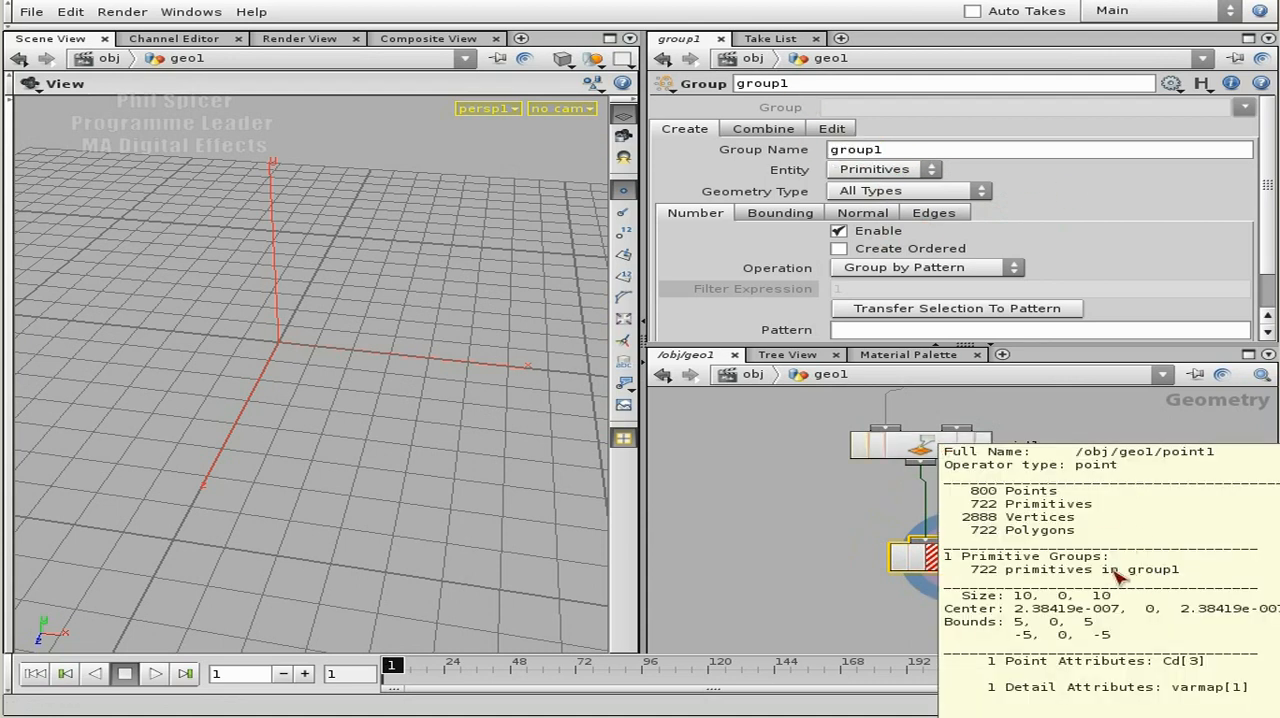
pyautogui.scroll(-3, 1122, 480)
pyautogui.moveTo(1086, 476); pyautogui.dragTo(1068, 660, button='middle')
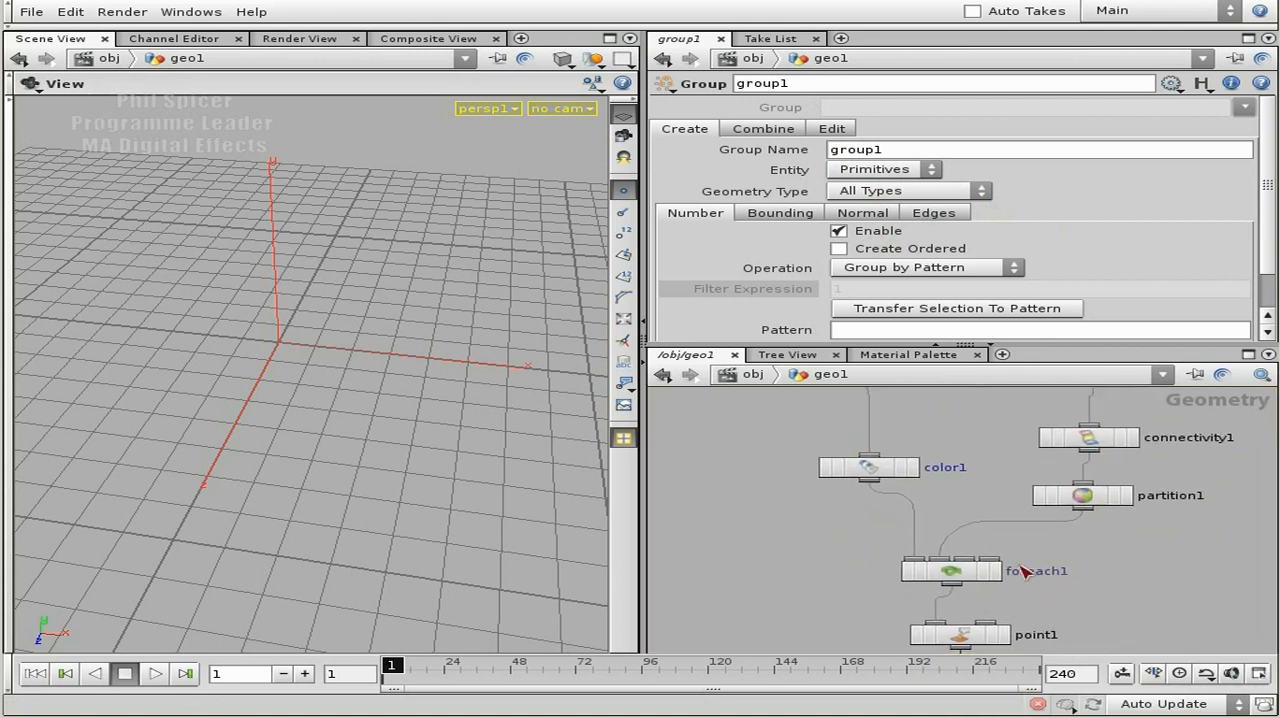
pyautogui.moveTo(1000, 459); pyautogui.dragTo(1002, 389, button='middle')
pyautogui.moveTo(1097, 552); pyautogui.dragTo(1097, 614, button='middle')
pyautogui.scroll(-2, 986, 463)
pyautogui.moveTo(968, 417); pyautogui.dragTo(957, 389, button='middle')
pyautogui.moveTo(1069, 568); pyautogui.dragTo(1068, 508, button='middle')
pyautogui.scroll(3, 1072, 511)
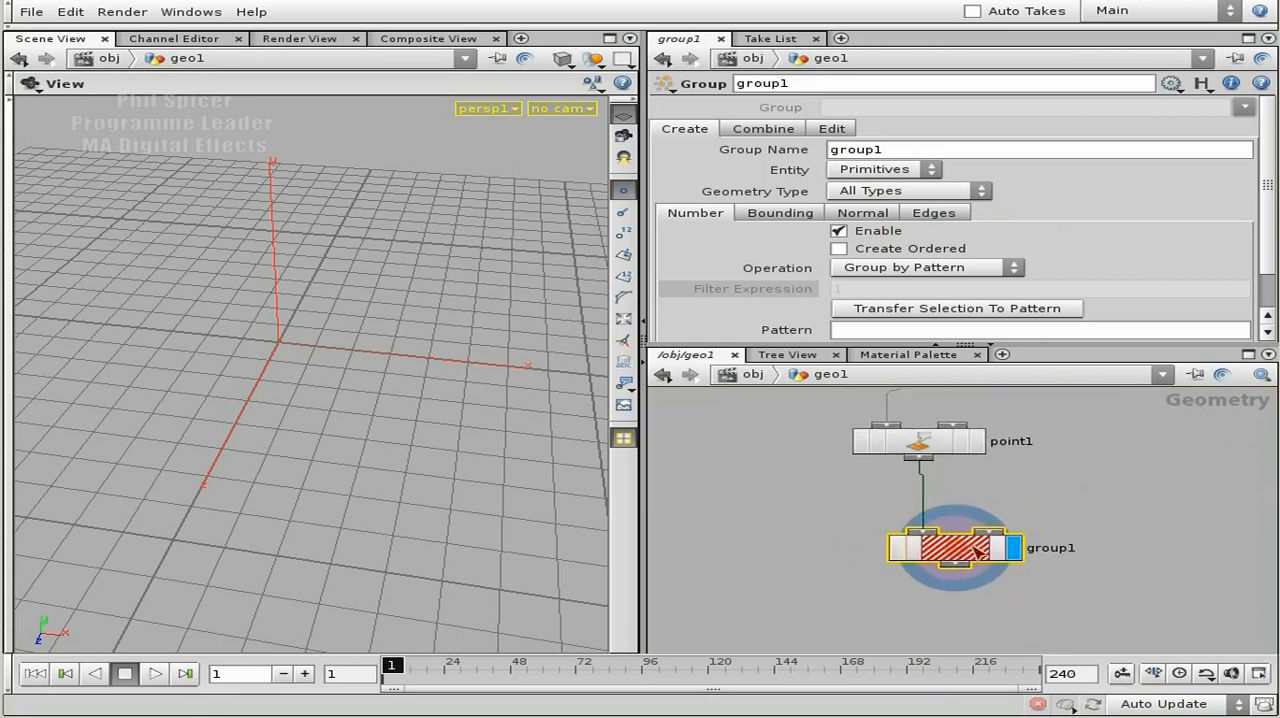
# Rename the group node as jumpGrp and set its group name to $OS.
pyautogui.doubleClick(830, 155)
pyautogui.doubleClick(745, 86)
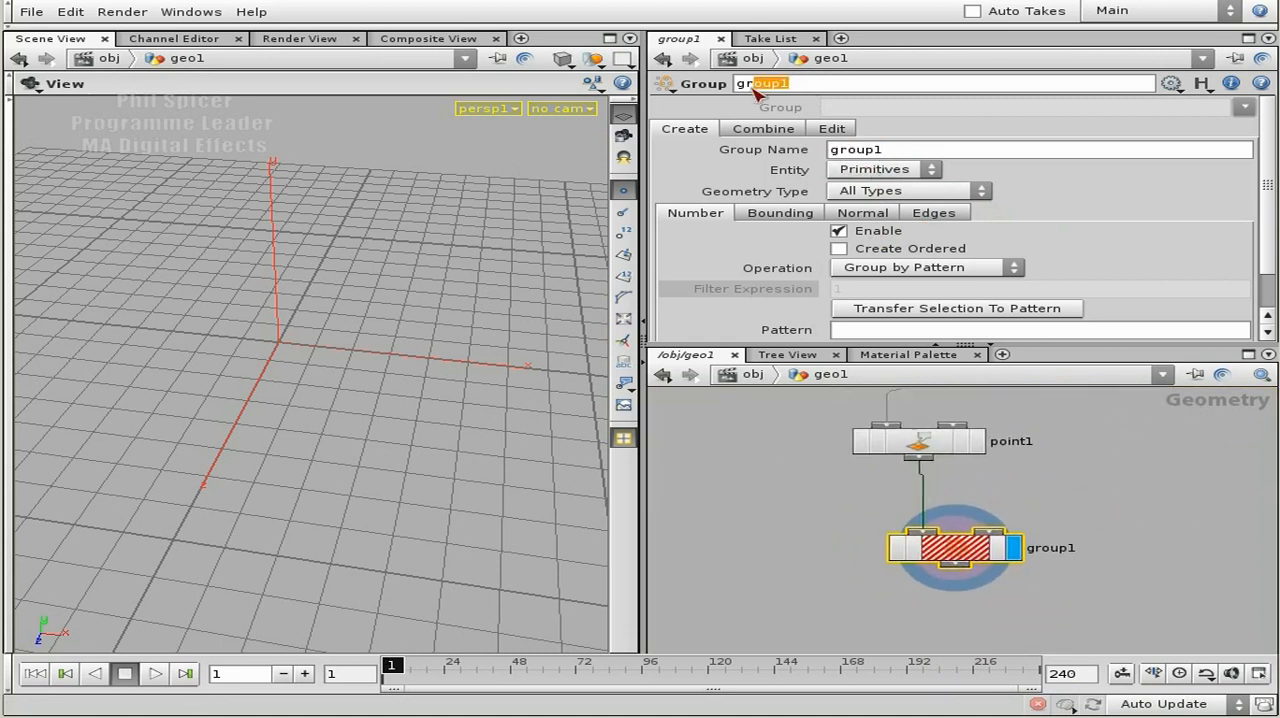
pyautogui.write('g')
pyautogui.press('Tab')
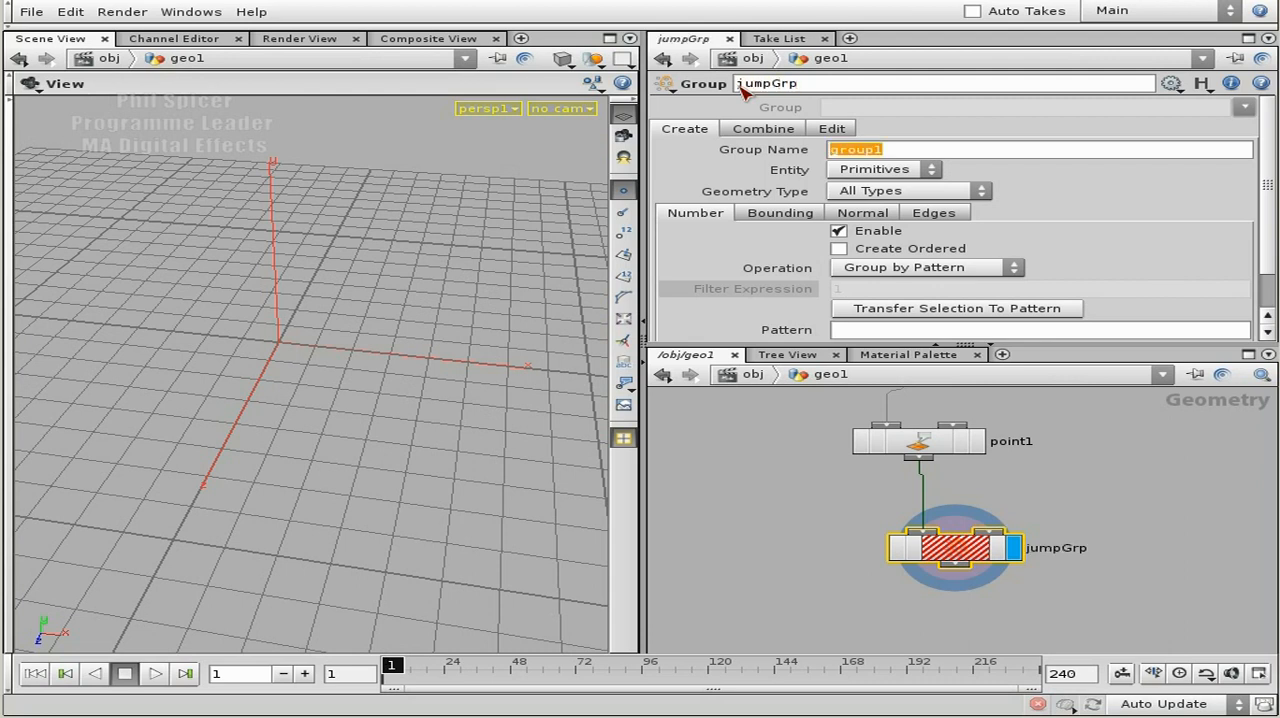
pyautogui.write('$OS')
pyautogui.press('Return')
pyautogui.rightClick(766, 150)
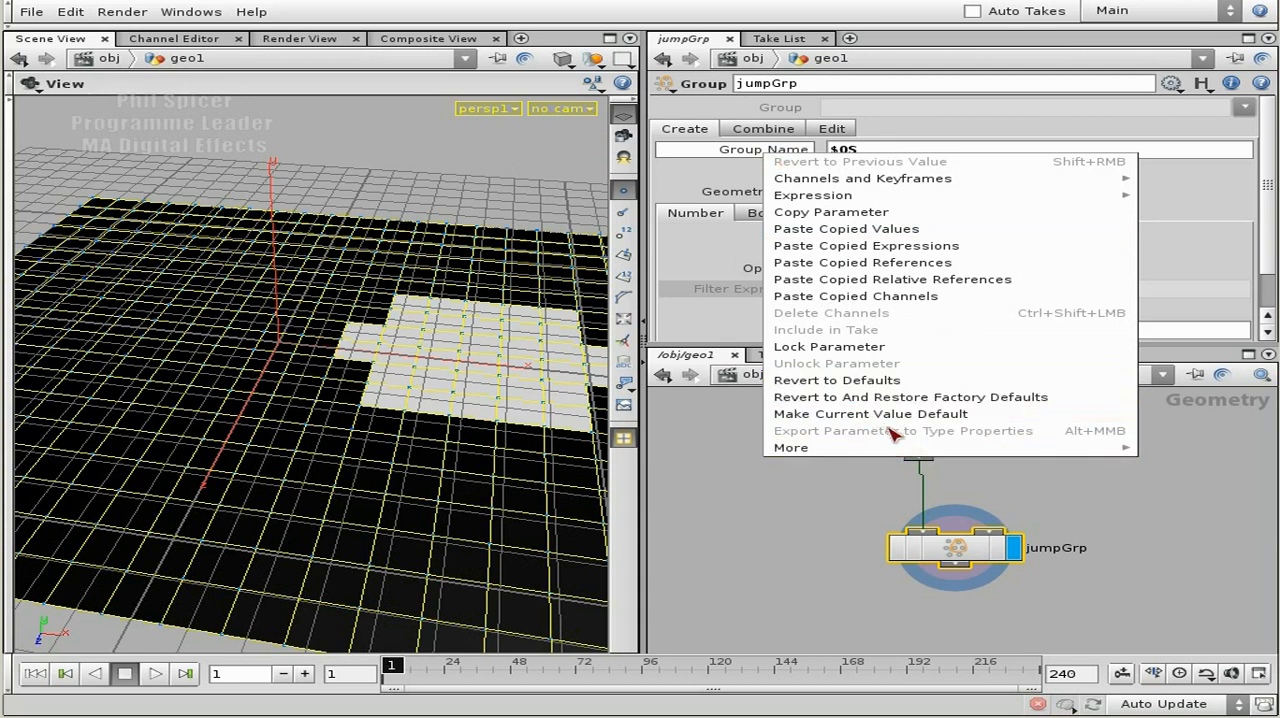
pyautogui.click(1180, 310)
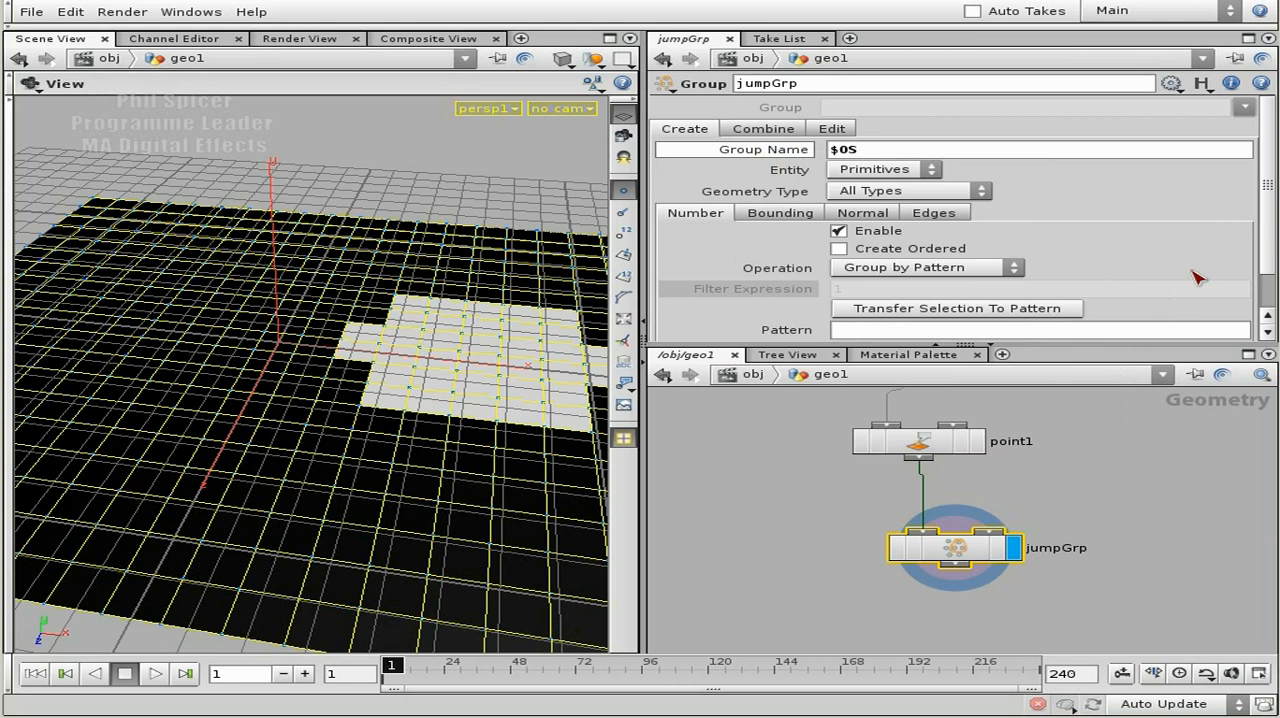
# Set jumpGrp's entity to Points and group by expression with the filter $CR > 0.9.
pyautogui.click(887, 170)
pyautogui.click(885, 206)
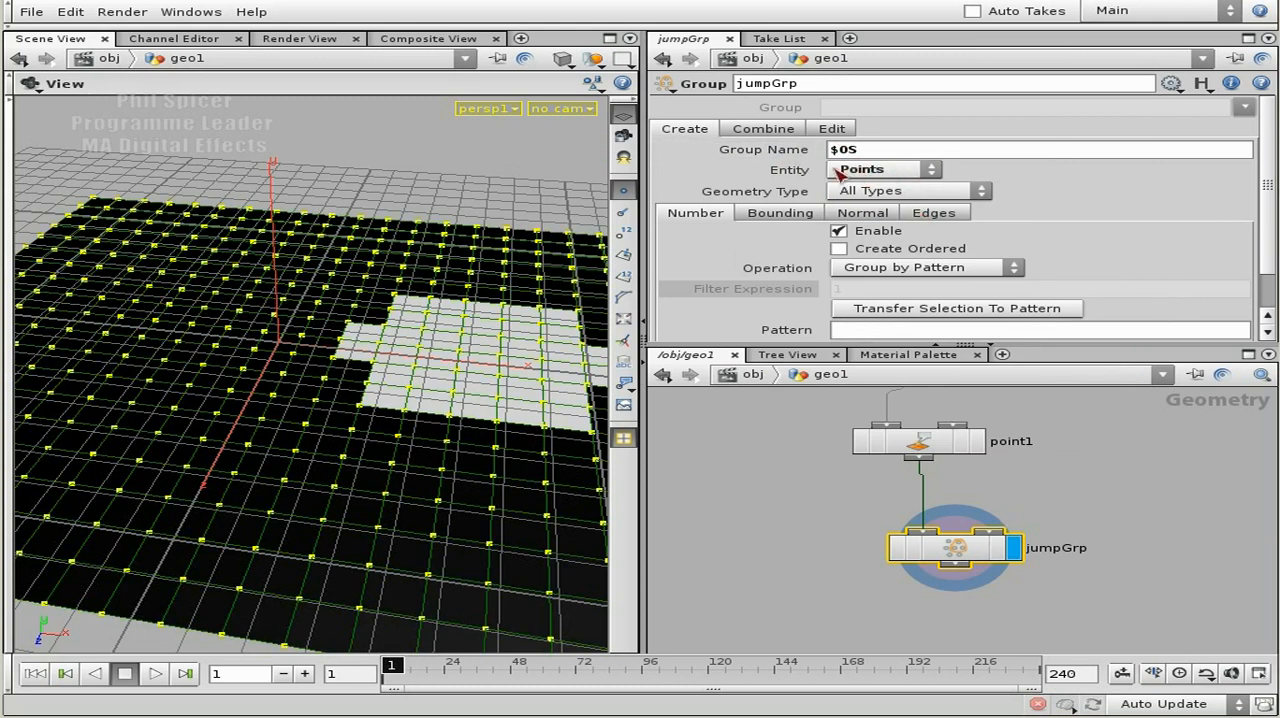
pyautogui.scroll(-2, 1270, 255)
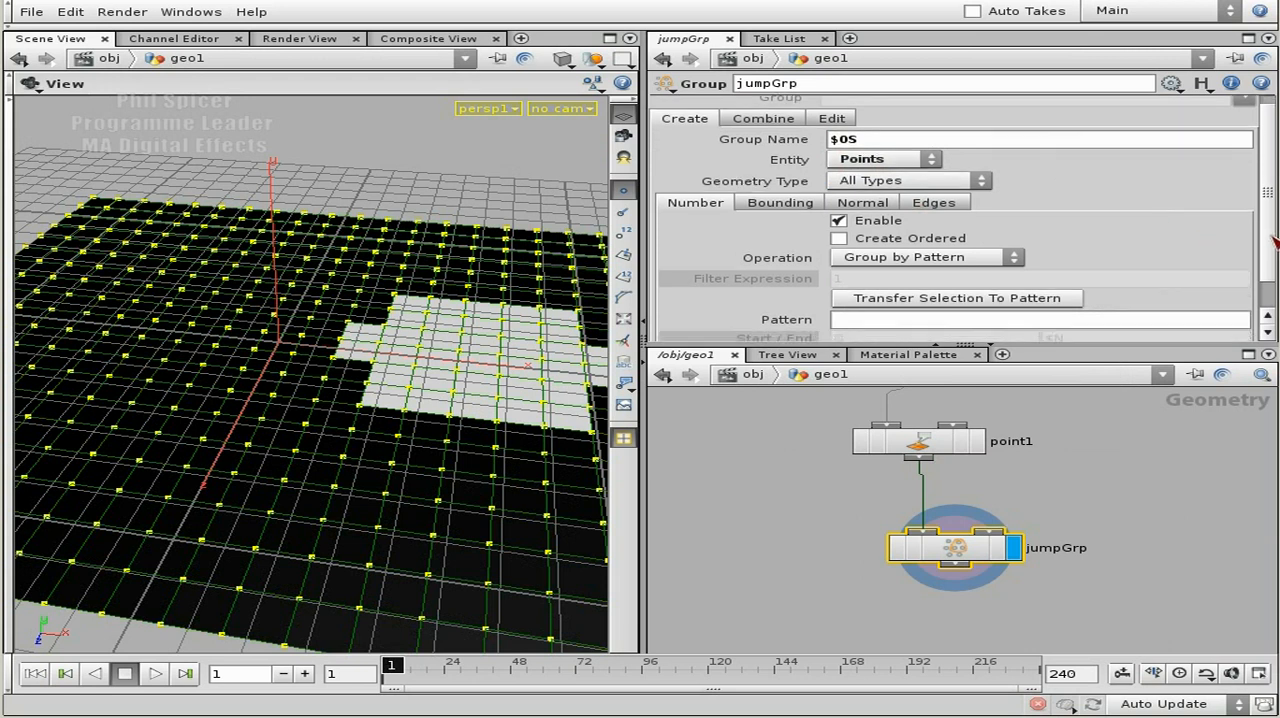
pyautogui.click(950, 228)
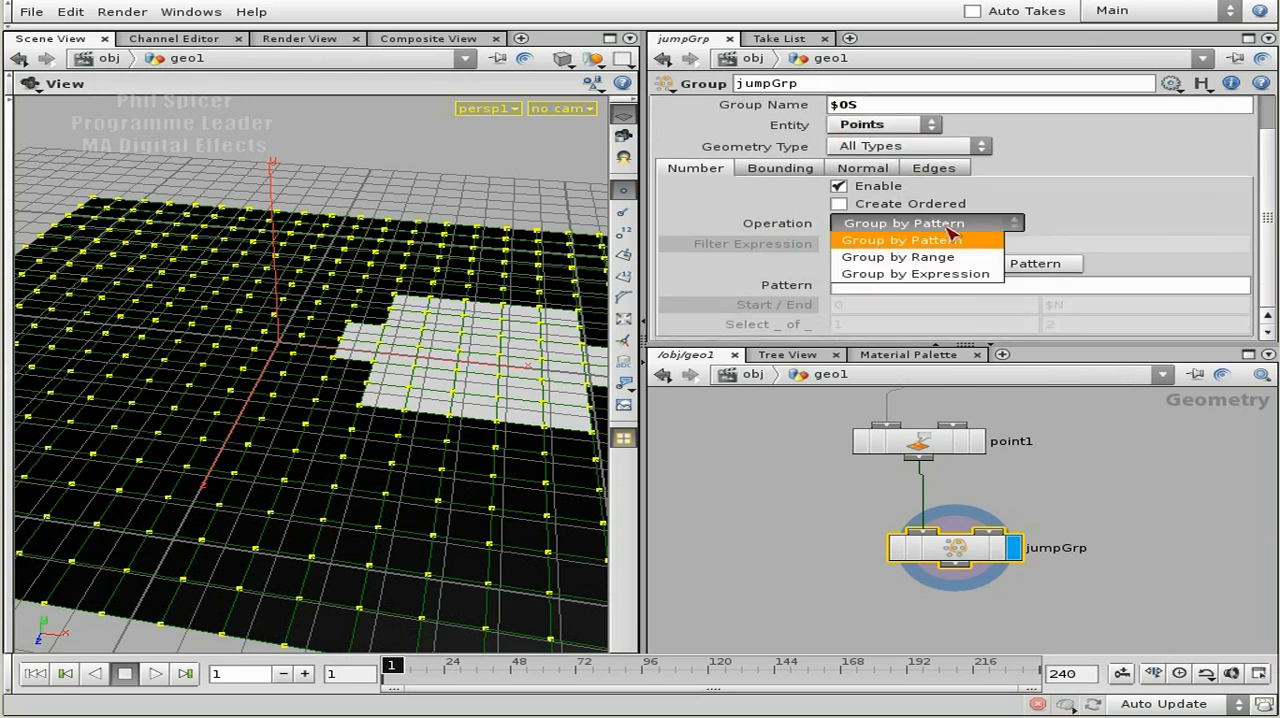
pyautogui.click(948, 276)
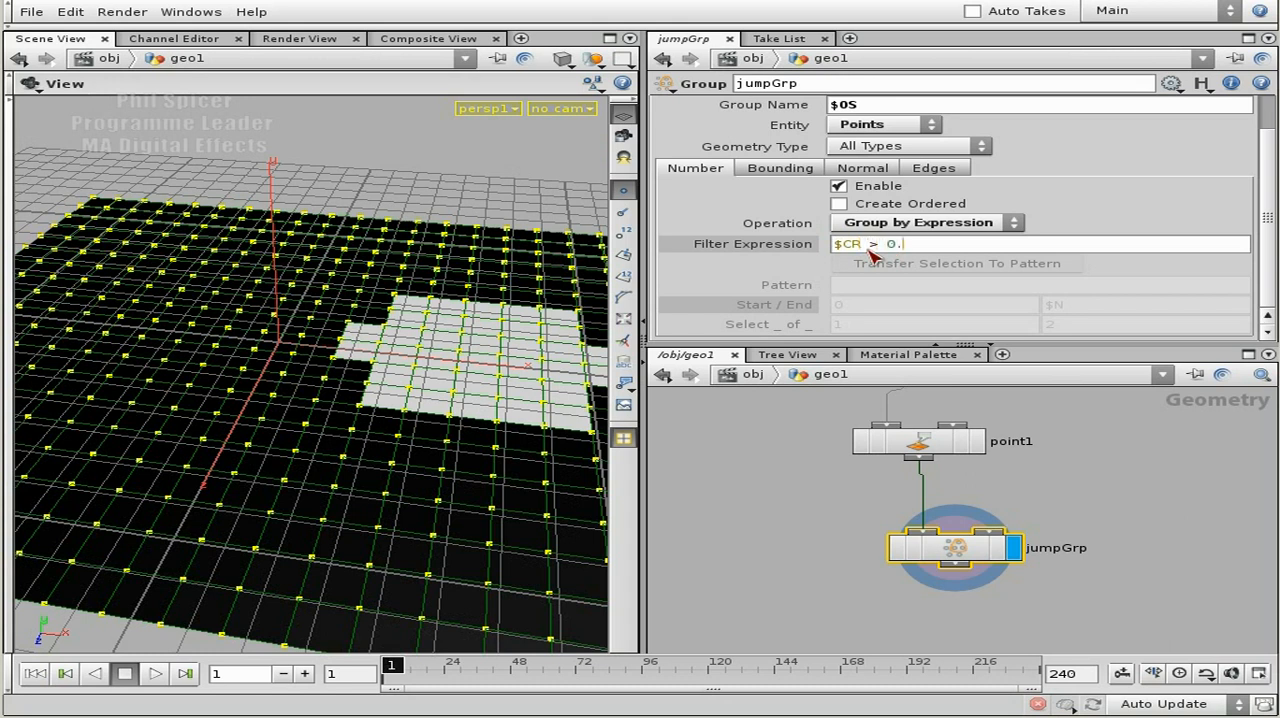
pyautogui.press('Return')
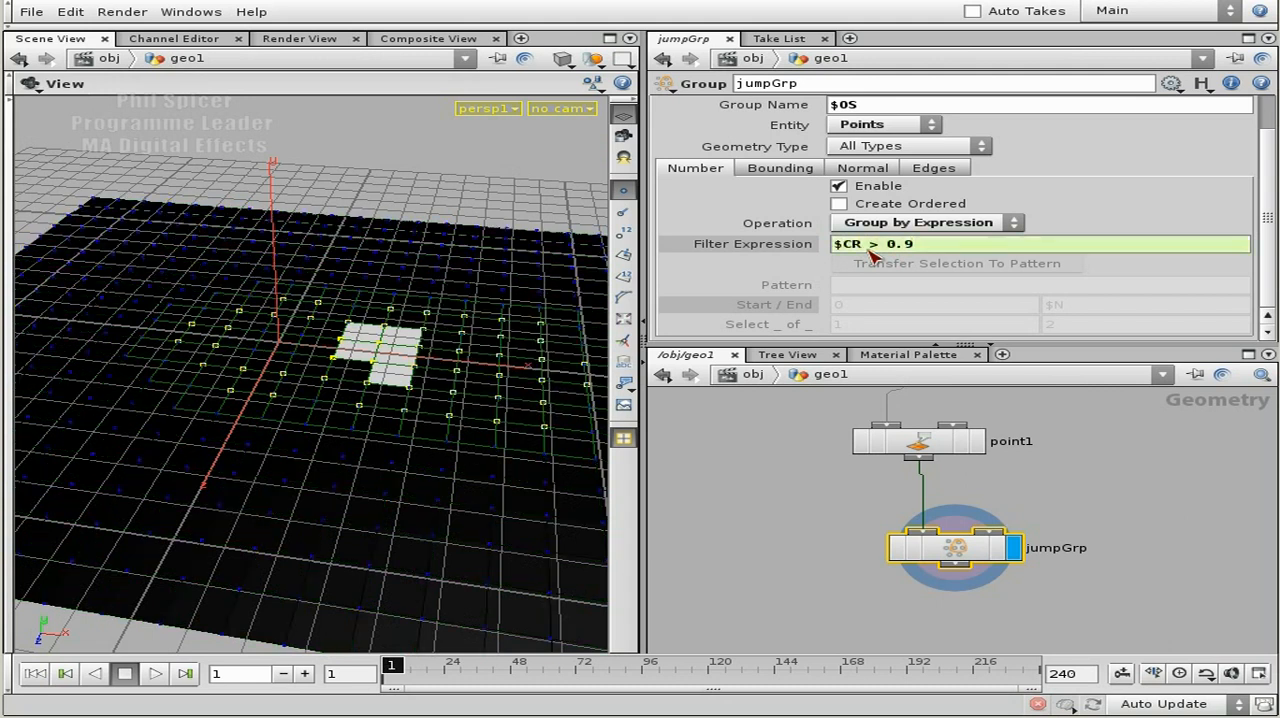
# Examine the grouped points on the grid up close and from several angles.
pyautogui.moveTo(331, 430); pyautogui.dragTo(407, 416)
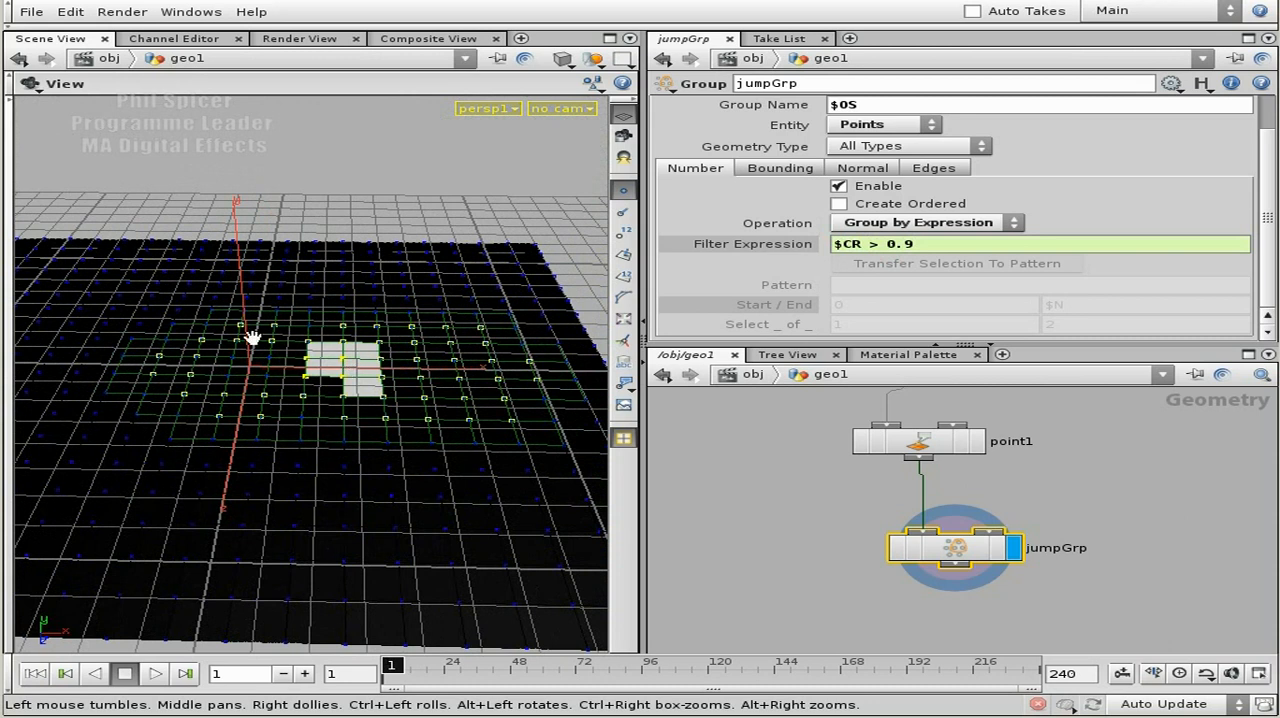
pyautogui.moveTo(158, 390); pyautogui.dragTo(402, 396, button='right')
pyautogui.moveTo(402, 396); pyautogui.dragTo(612, 402, button='middle')
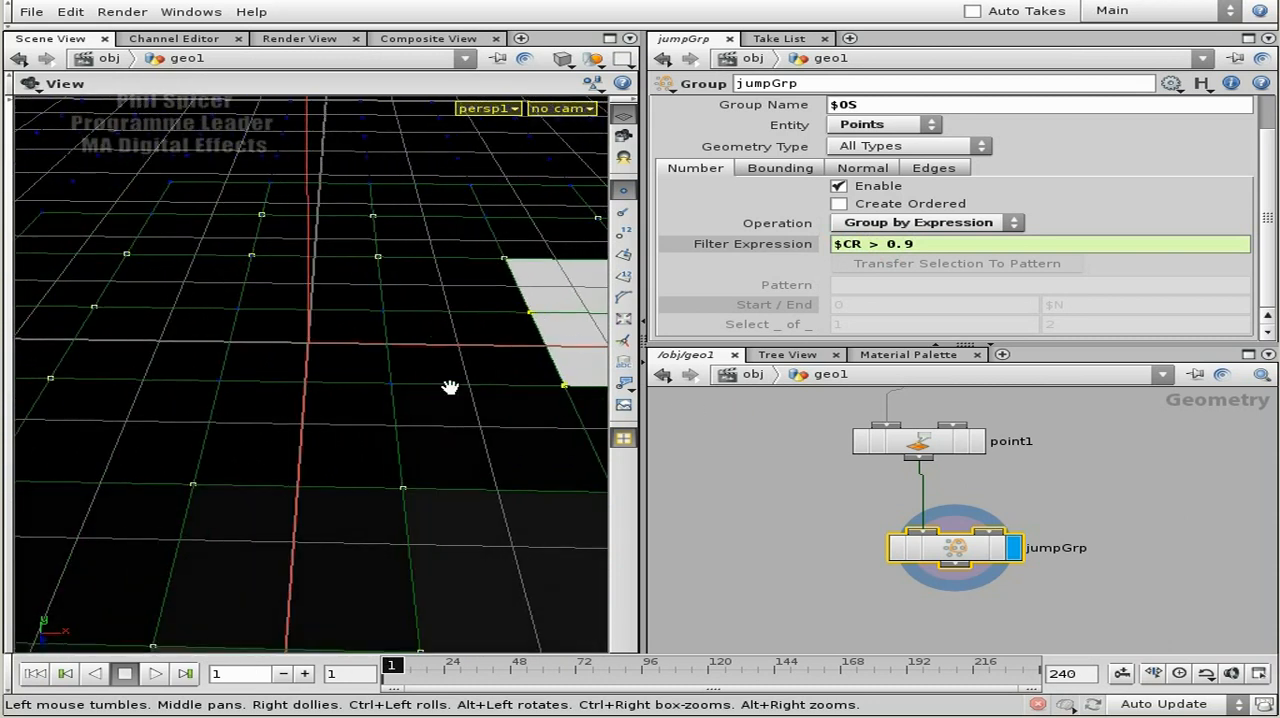
pyautogui.moveTo(416, 368); pyautogui.dragTo(288, 370, button='right')
pyautogui.moveTo(288, 370); pyautogui.dragTo(8, 374, button='middle')
pyautogui.moveTo(401, 400); pyautogui.dragTo(432, 423)
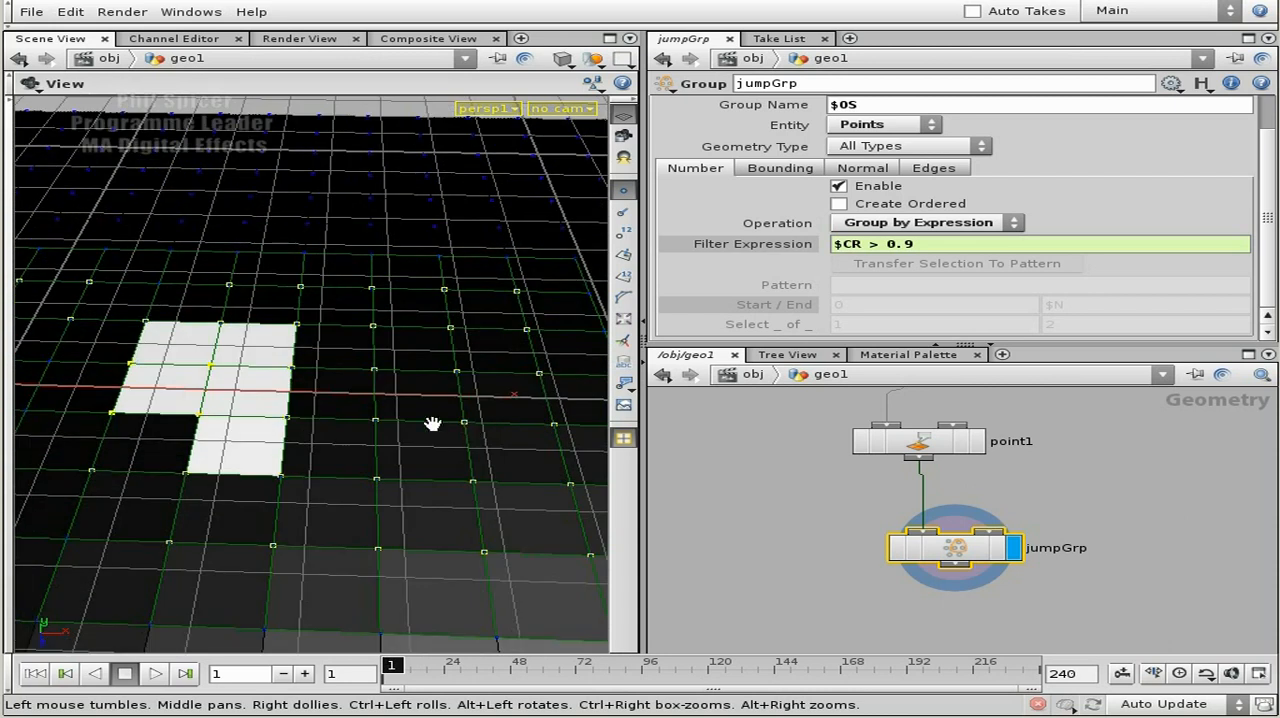
pyautogui.moveTo(486, 437); pyautogui.dragTo(359, 420, button='right')
pyautogui.moveTo(463, 369); pyautogui.dragTo(566, 370, button='middle')
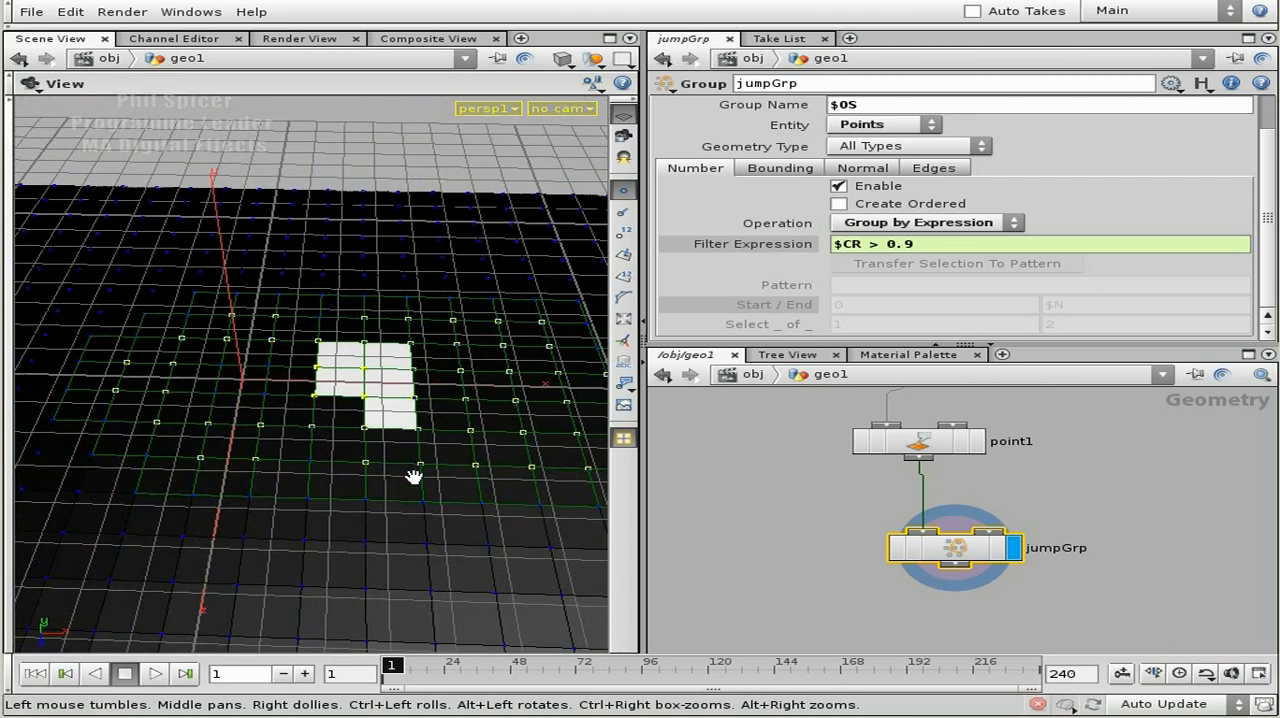
# Set the X translation of xform1, the transform below sphere1, to $FF.
pyautogui.moveTo(1081, 515); pyautogui.dragTo(1068, 554, button='middle')
pyautogui.moveTo(1105, 526); pyautogui.dragTo(1038, 522, button='right')
pyautogui.moveTo(1148, 431); pyautogui.dragTo(1108, 539, button='middle')
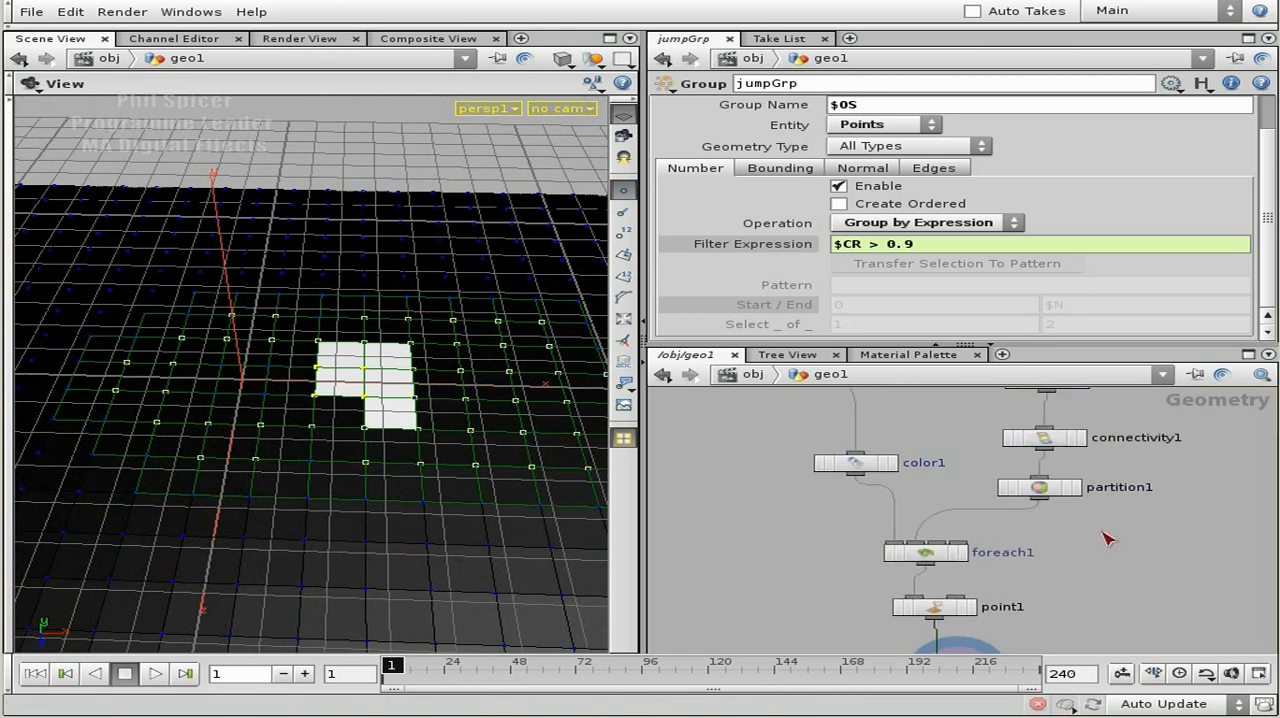
pyautogui.moveTo(1154, 473); pyautogui.dragTo(1107, 585, button='middle')
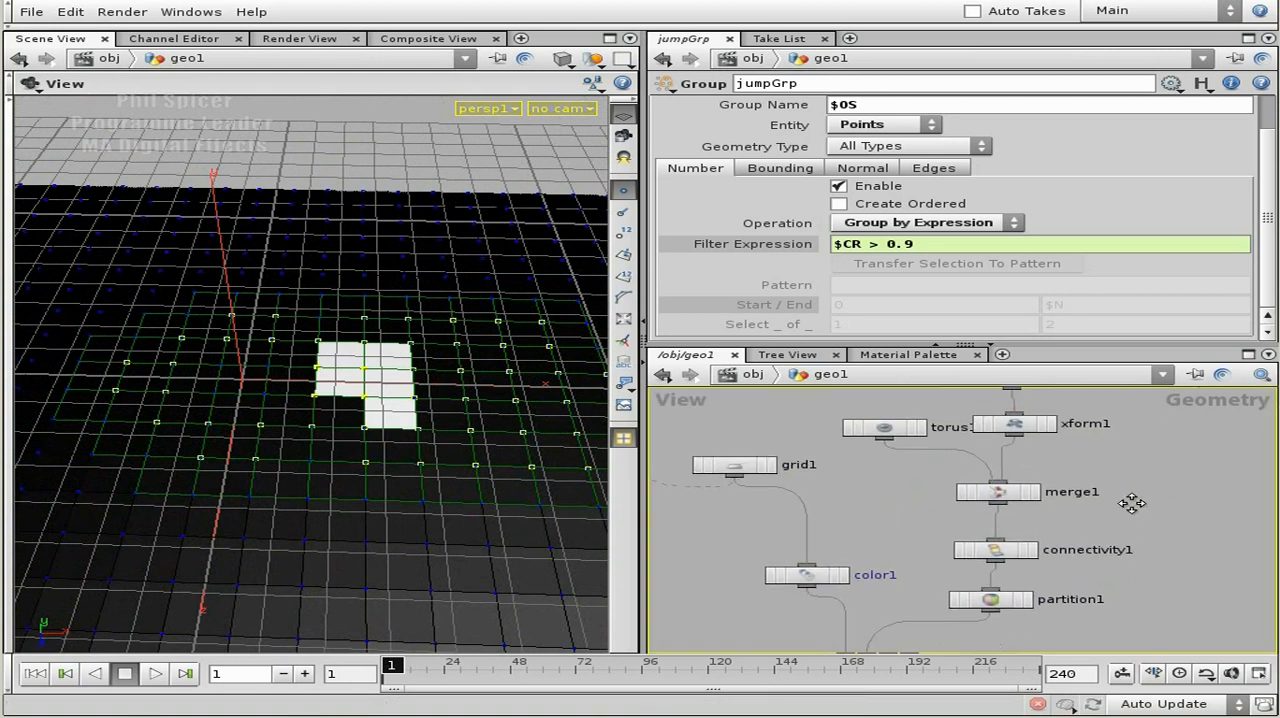
pyautogui.moveTo(1131, 503); pyautogui.dragTo(1125, 580, button='middle')
pyautogui.click(1002, 538)
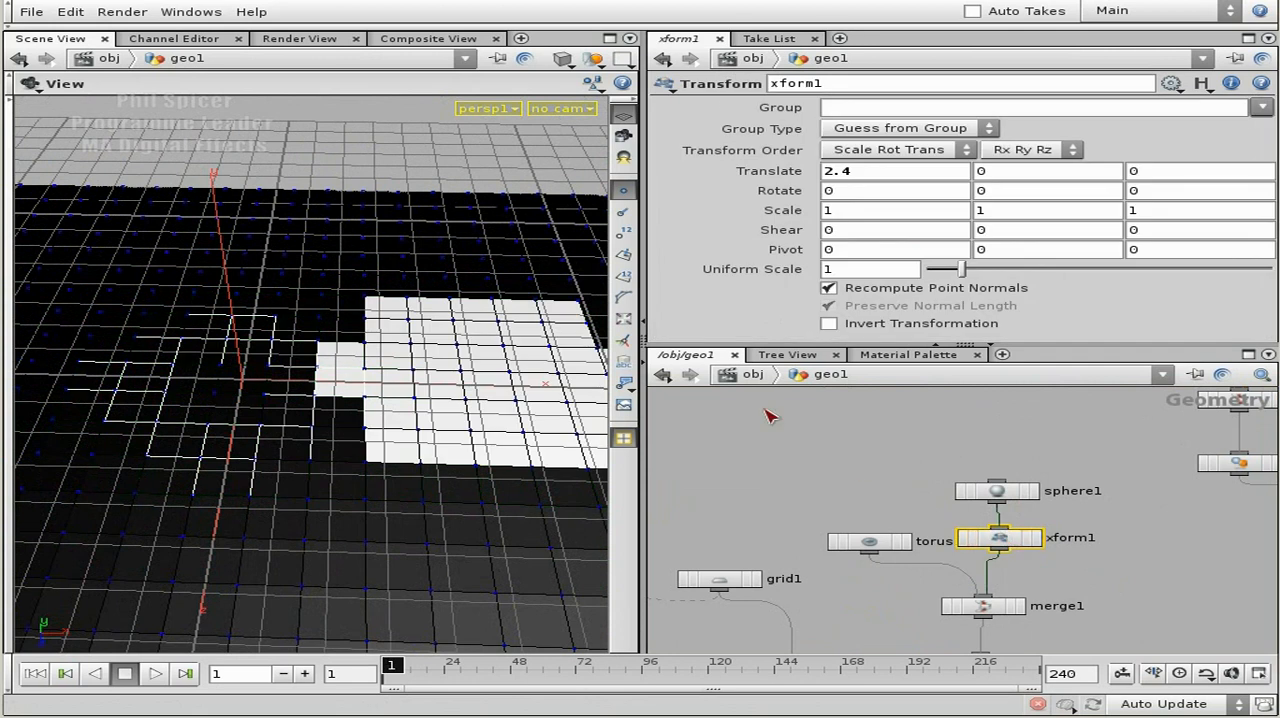
pyautogui.doubleClick(870, 170)
pyautogui.write('$')
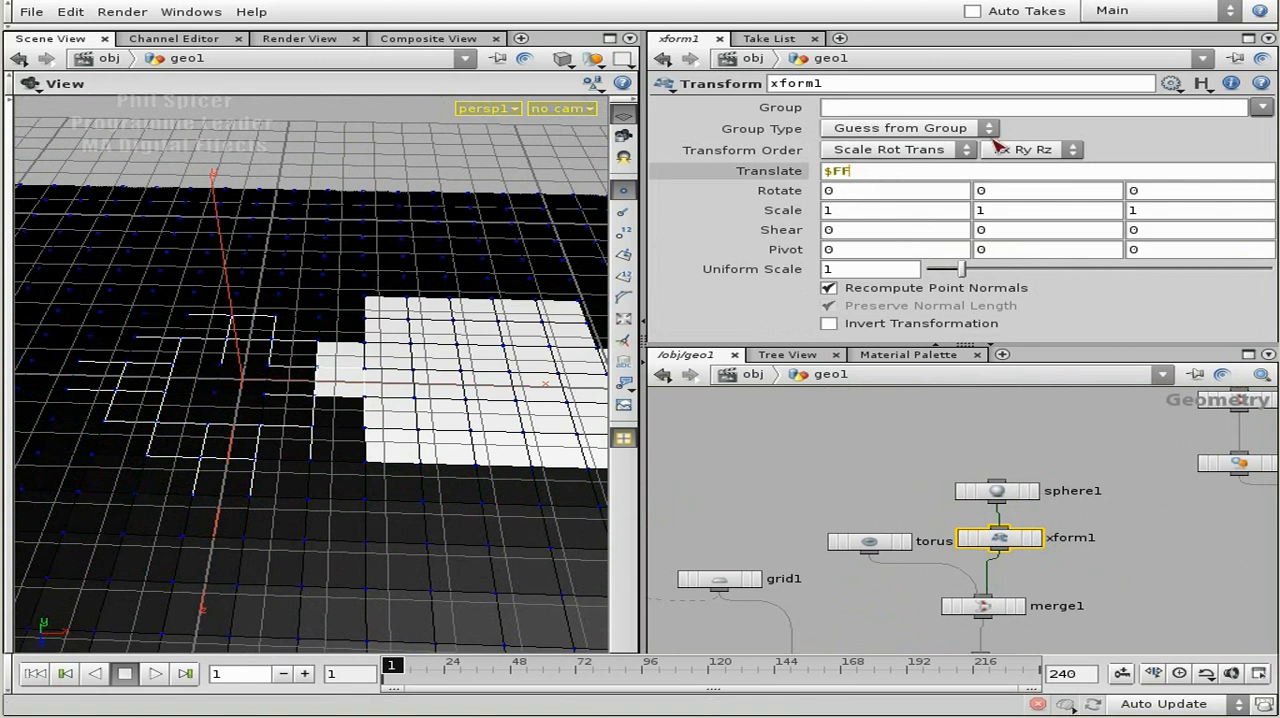
pyautogui.write('FF')
pyautogui.press('Return')
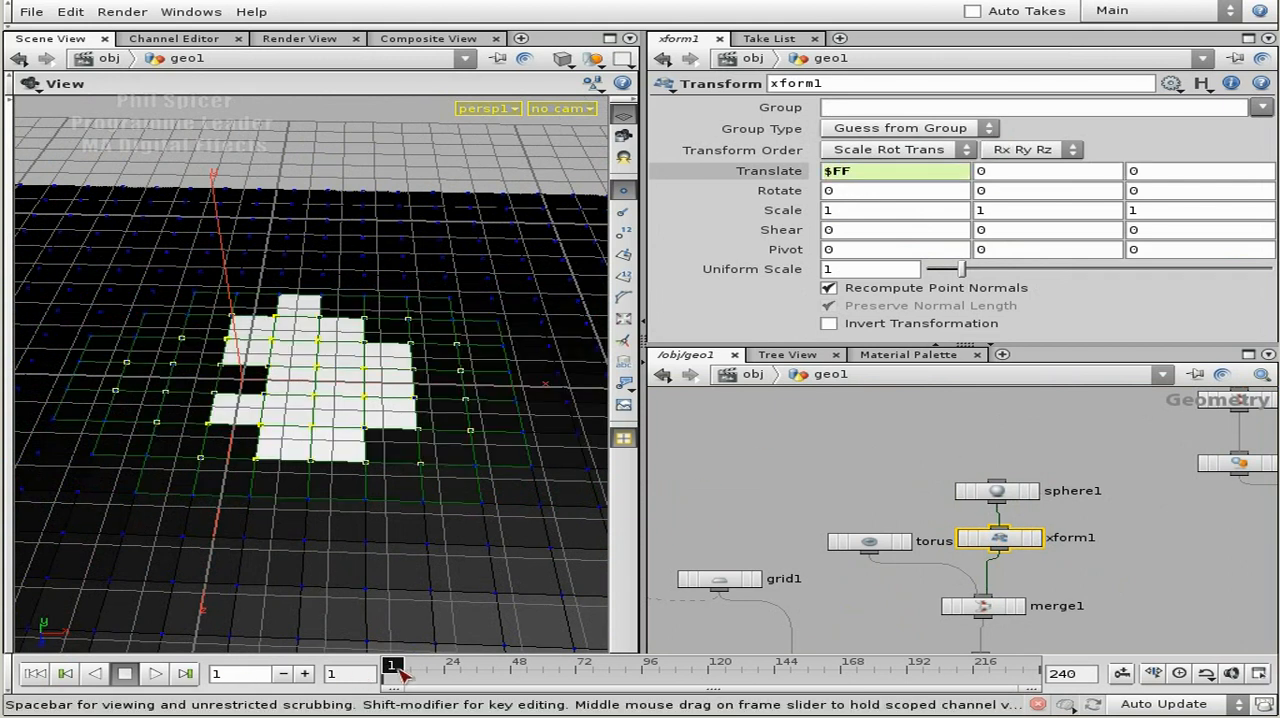
# Scrub the timeline to frame 6 and back to frame 1 to check how the point group follows the animated sphere.
pyautogui.moveTo(398, 668); pyautogui.dragTo(409, 668)
pyautogui.moveTo(370, 470); pyautogui.dragTo(255, 405, button='right')
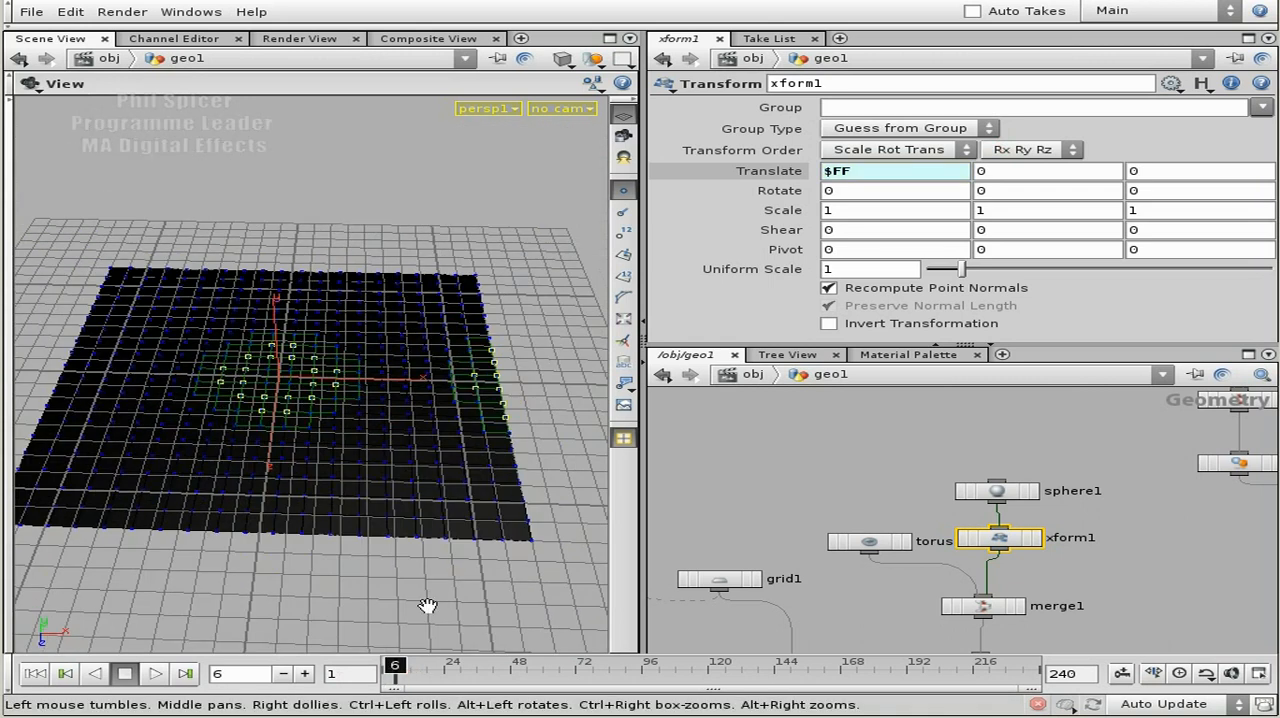
pyautogui.moveTo(412, 670); pyautogui.dragTo(389, 666)
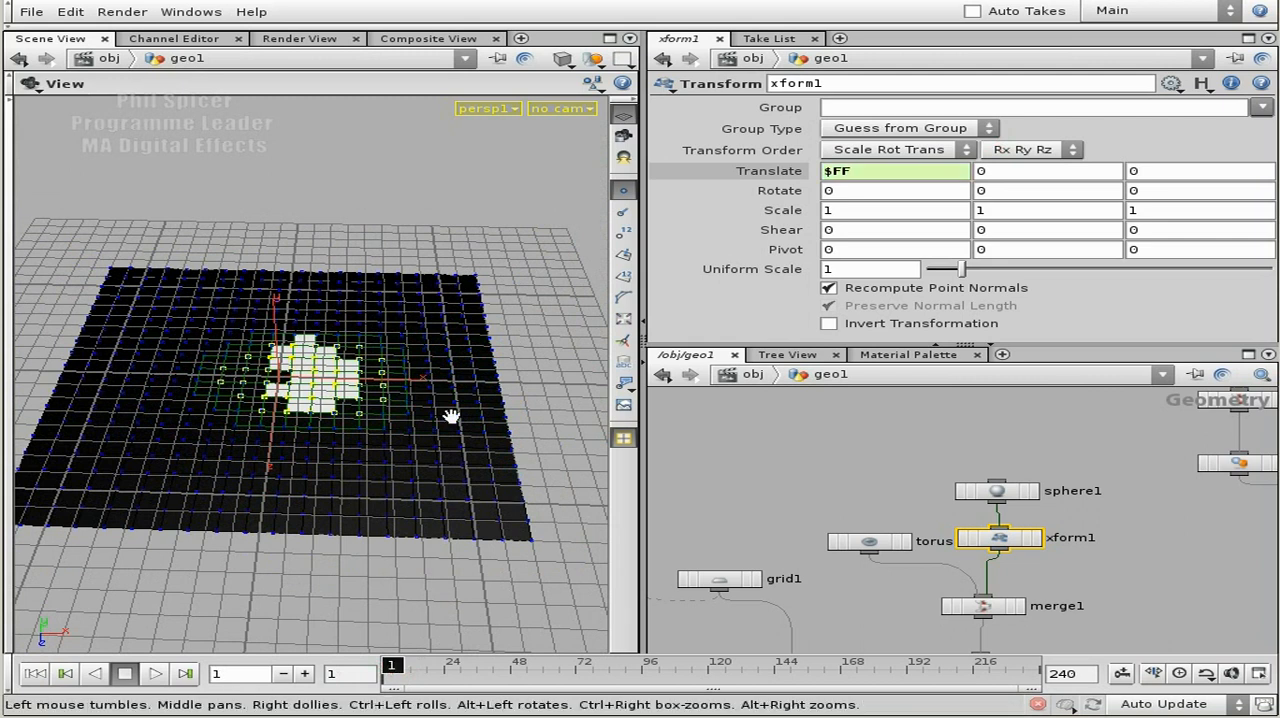
# Review the node network between xform1 and jumpGrp, including jumpGrp's group settings.
pyautogui.moveTo(1119, 520); pyautogui.dragTo(1104, 247, button='middle')
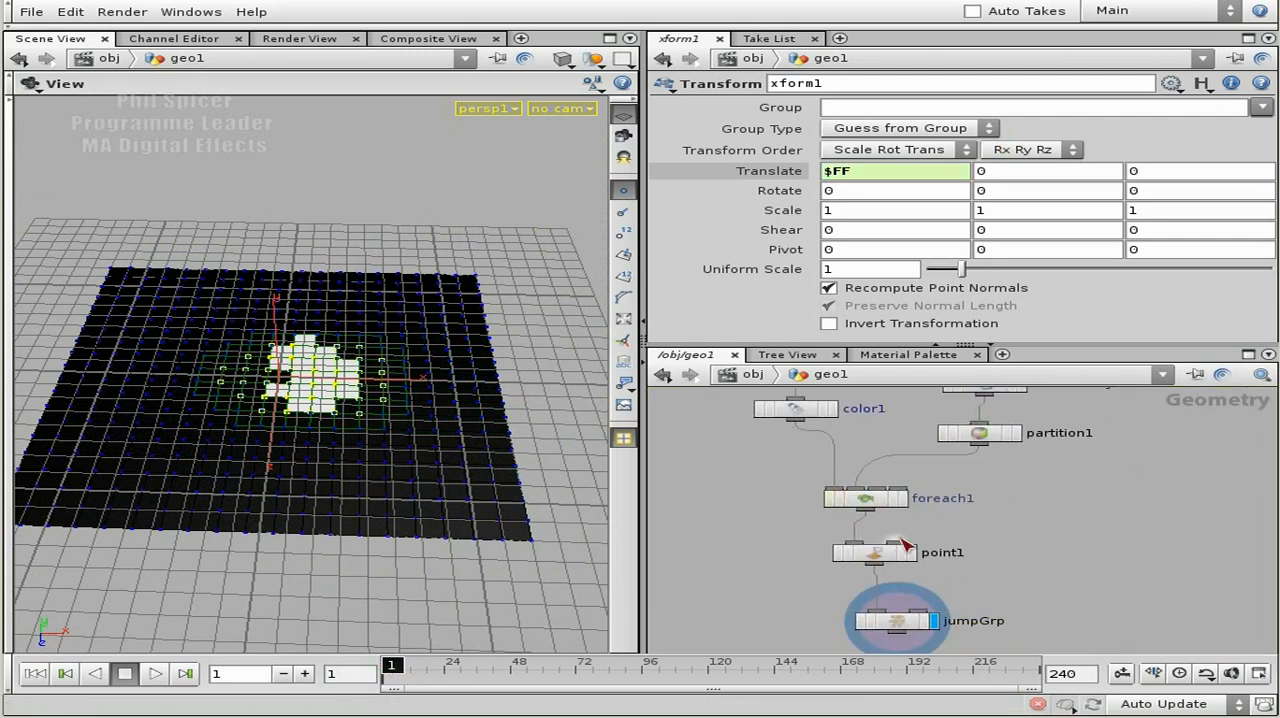
pyautogui.moveTo(1119, 504); pyautogui.dragTo(985, 612, button='middle')
pyautogui.moveTo(1175, 465); pyautogui.dragTo(1026, 588, button='middle')
pyautogui.moveTo(1063, 548); pyautogui.dragTo(1032, 572, button='middle')
pyautogui.moveTo(938, 543); pyautogui.dragTo(1120, 443, button='middle')
pyautogui.moveTo(1004, 553); pyautogui.dragTo(1096, 436, button='middle')
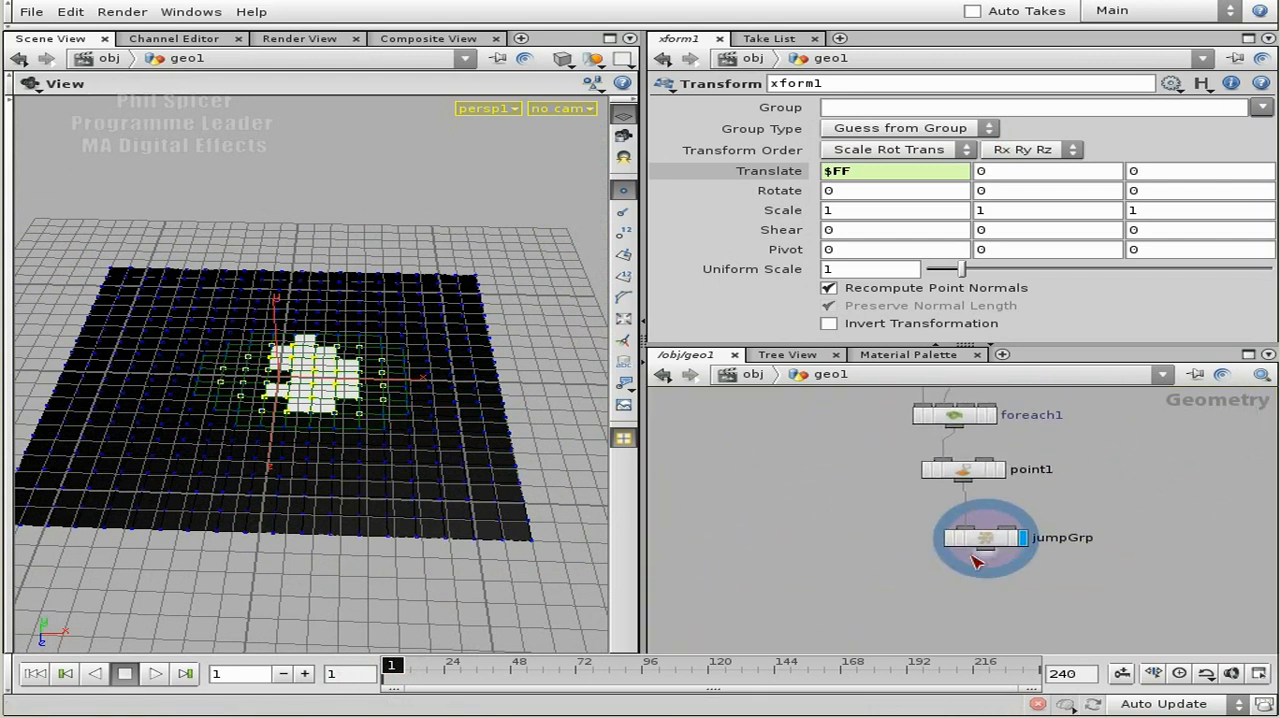
pyautogui.moveTo(990, 541); pyautogui.dragTo(983, 534)
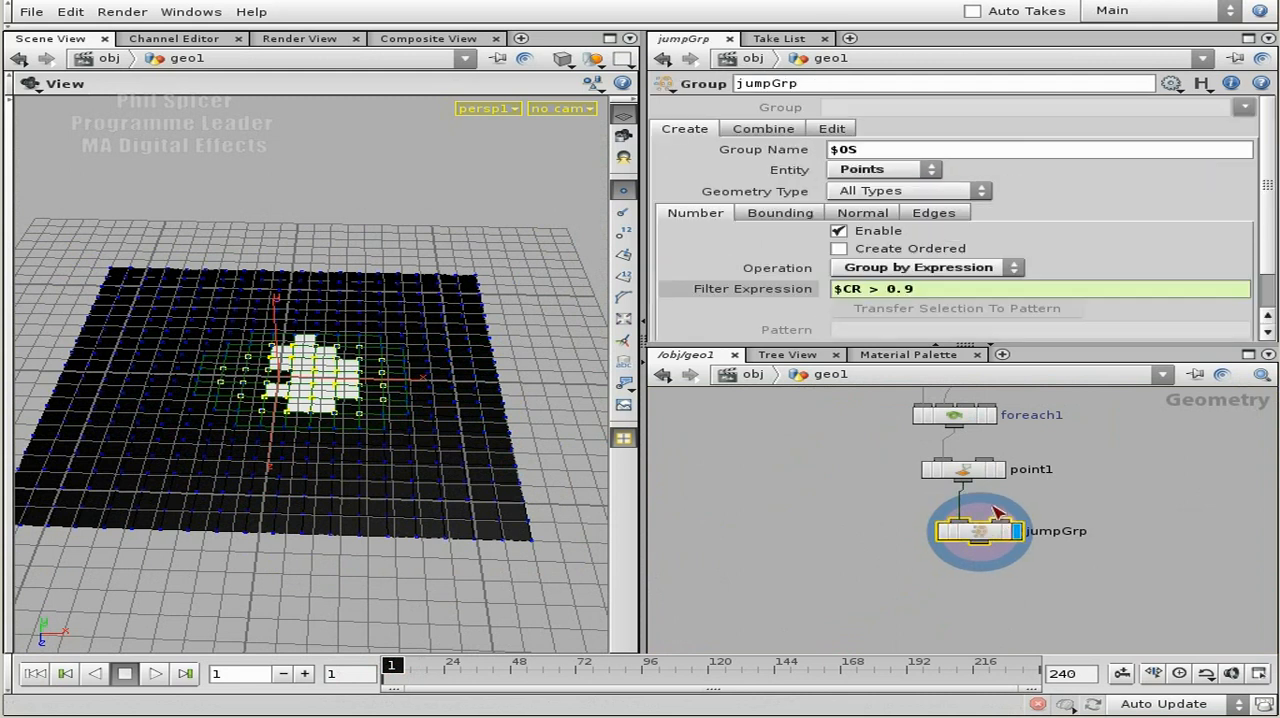
pyautogui.moveTo(1108, 406); pyautogui.dragTo(1044, 505, button='middle')
pyautogui.moveTo(915, 511); pyautogui.dragTo(1143, 525, button='middle')
pyautogui.moveTo(1100, 480); pyautogui.dragTo(1098, 500, button='middle')
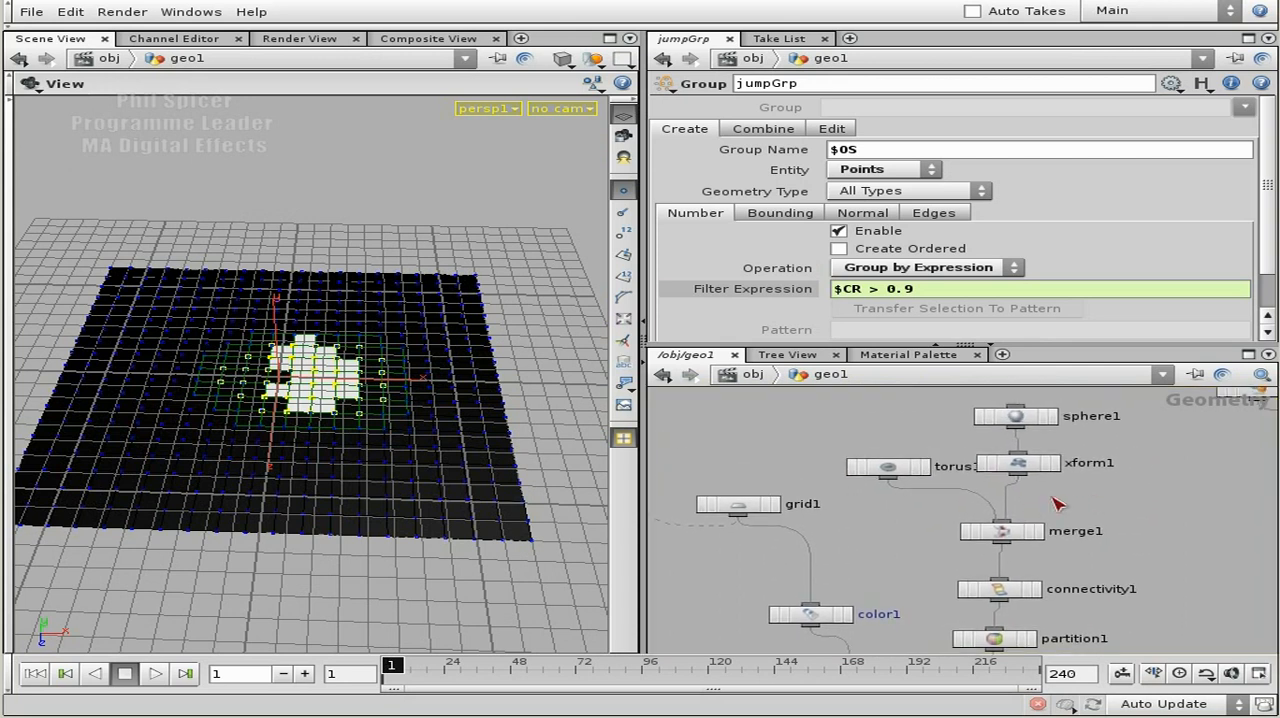
# Disconnect xform1 from merge1 and move sphere1 and xform1 together away from the merge chain.
pyautogui.scroll(5, 1058, 500)
pyautogui.moveTo(920, 566); pyautogui.dragTo(963, 500)
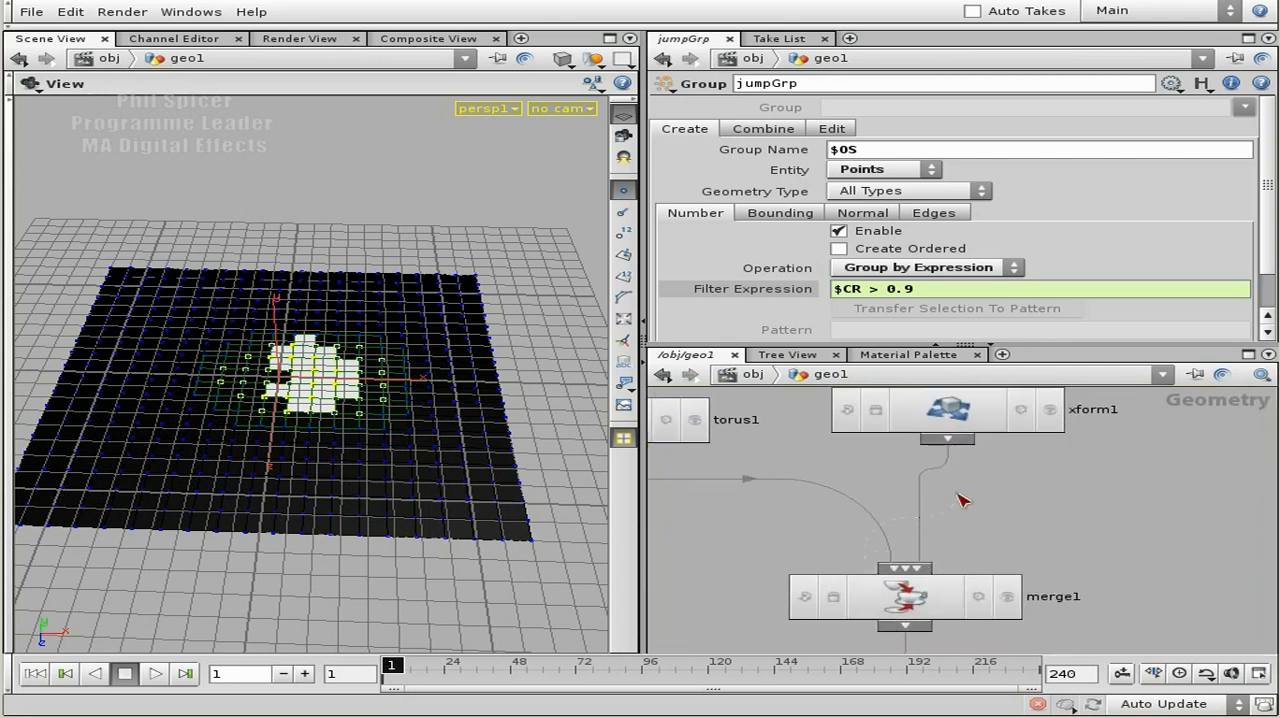
pyautogui.scroll(-4, 970, 514)
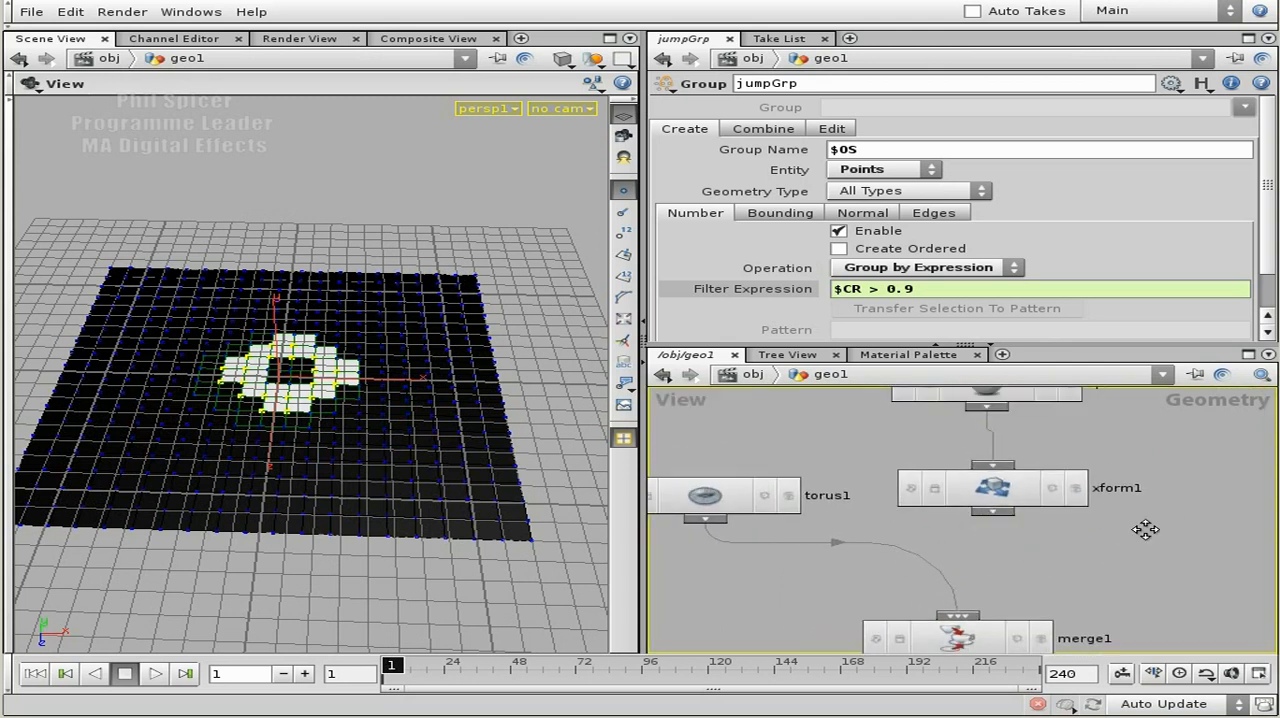
pyautogui.moveTo(1072, 491); pyautogui.dragTo(1143, 503)
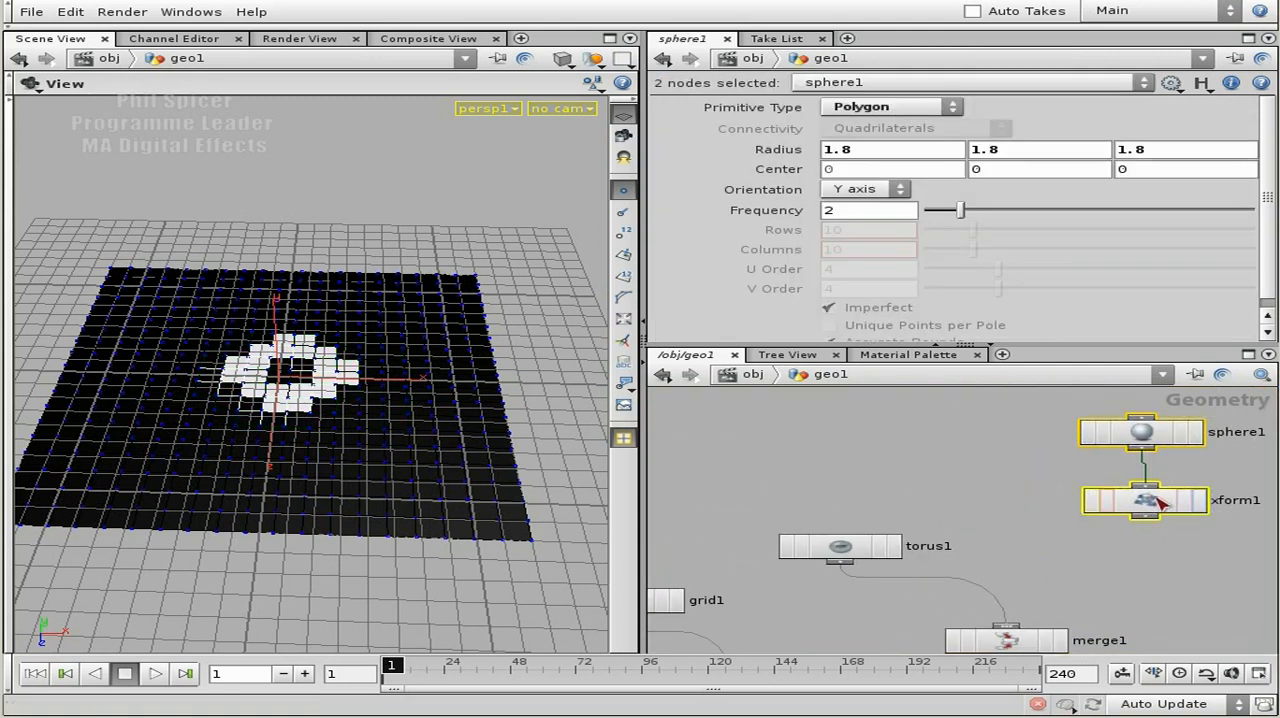
# Move torus1 directly above merge1 and revert the sphere's radius values to their defaults.
pyautogui.moveTo(831, 545); pyautogui.dragTo(1005, 564)
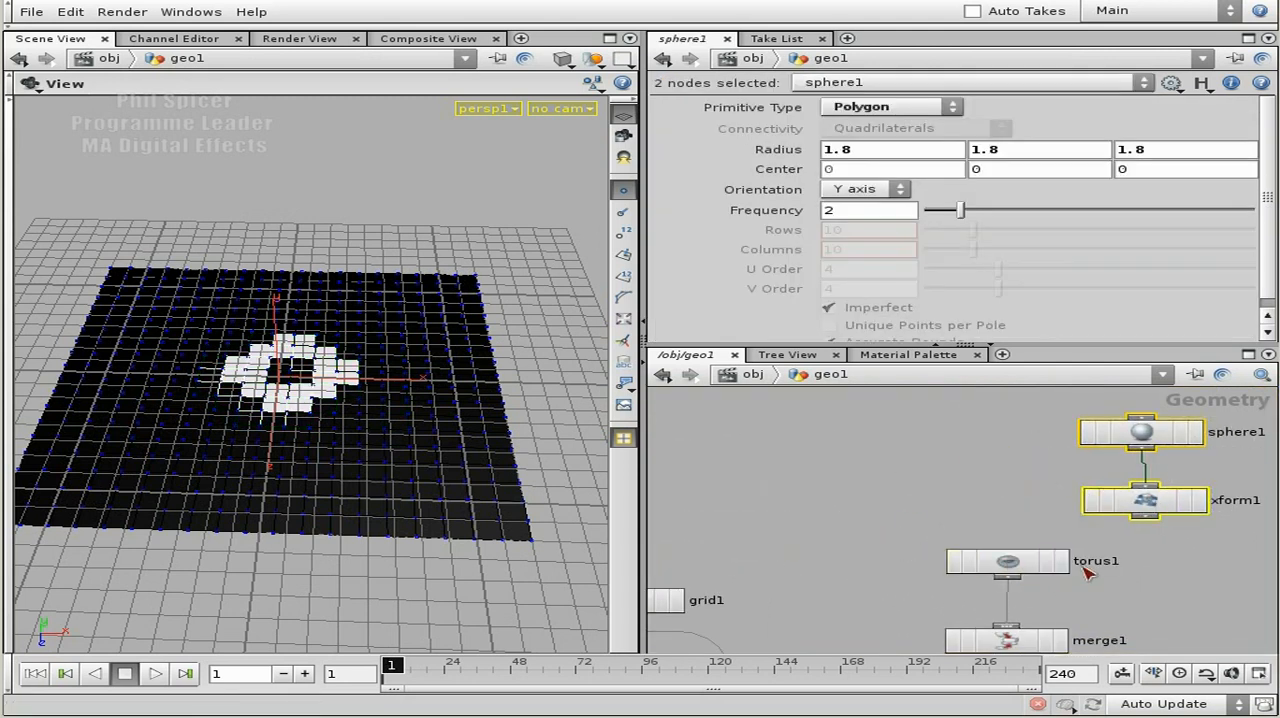
pyautogui.moveTo(1114, 571); pyautogui.dragTo(1053, 510, button='middle')
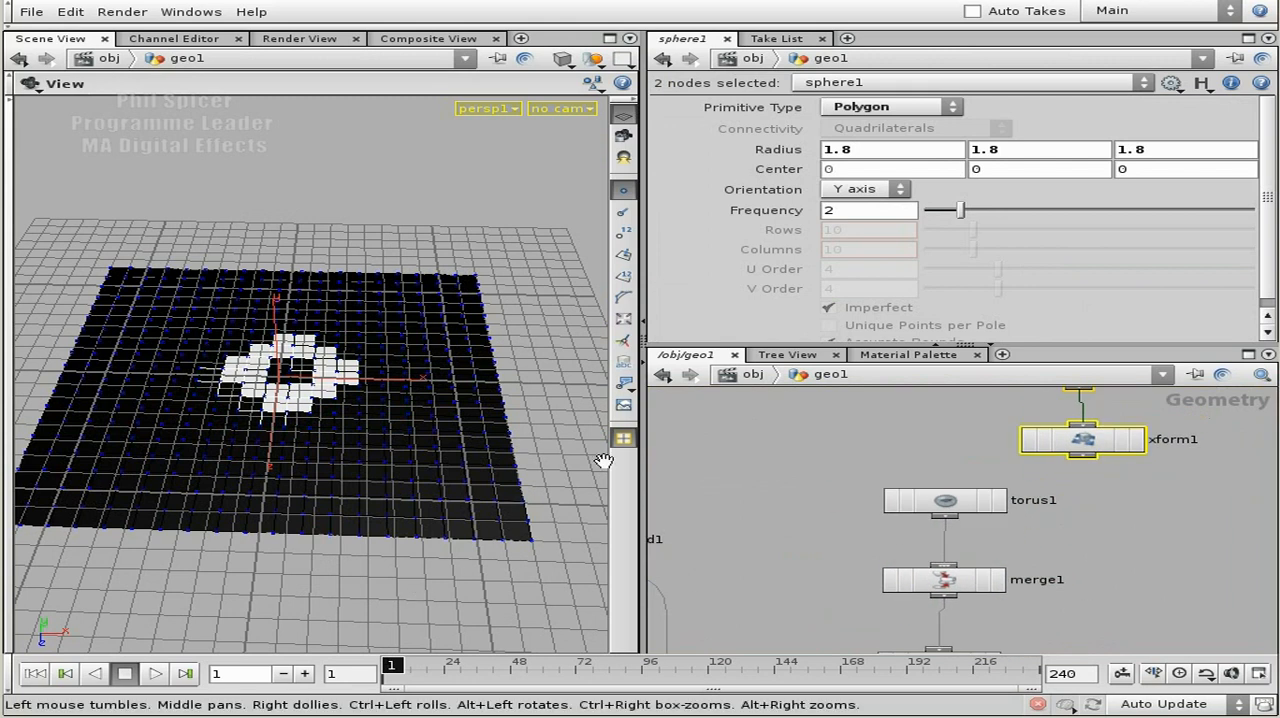
pyautogui.moveTo(788, 150)
pyautogui.mouseDown(button='middle')
pyautogui.moveTo(785, 133)
pyautogui.moveTo(792, 170)
pyautogui.moveTo(794, 156)
pyautogui.mouseUp(button='middle')
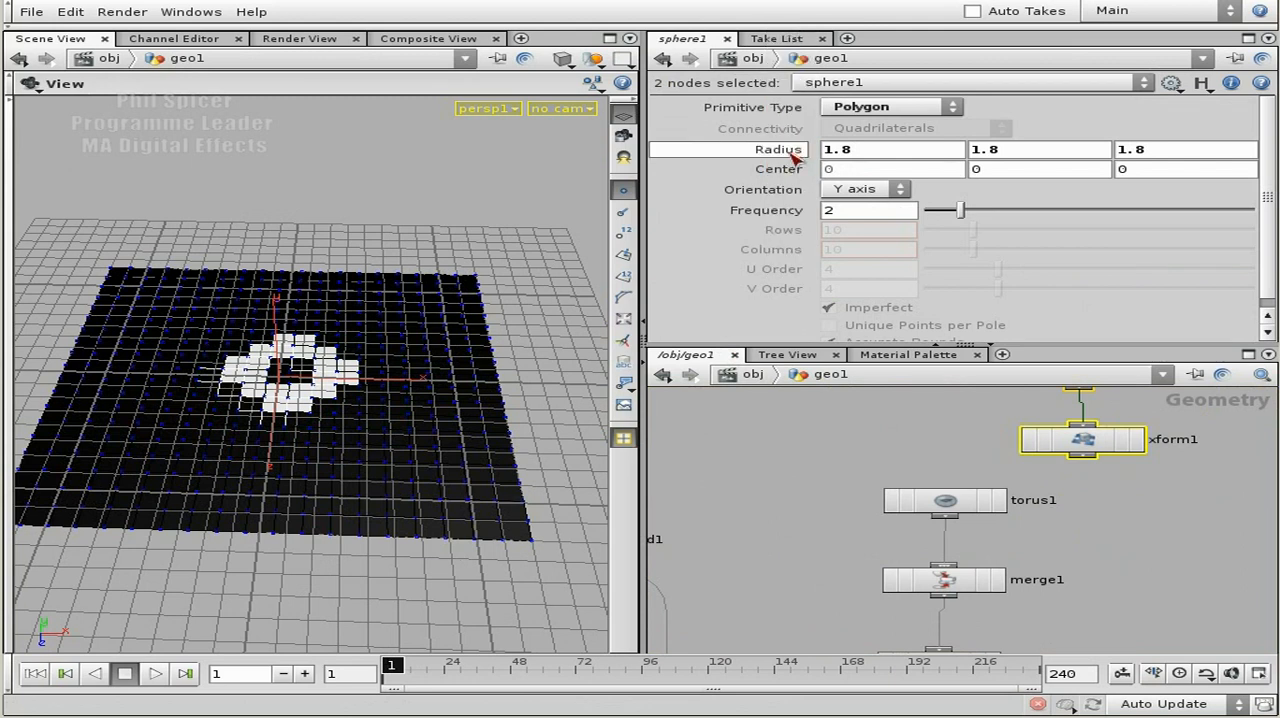
pyautogui.rightClick(794, 156)
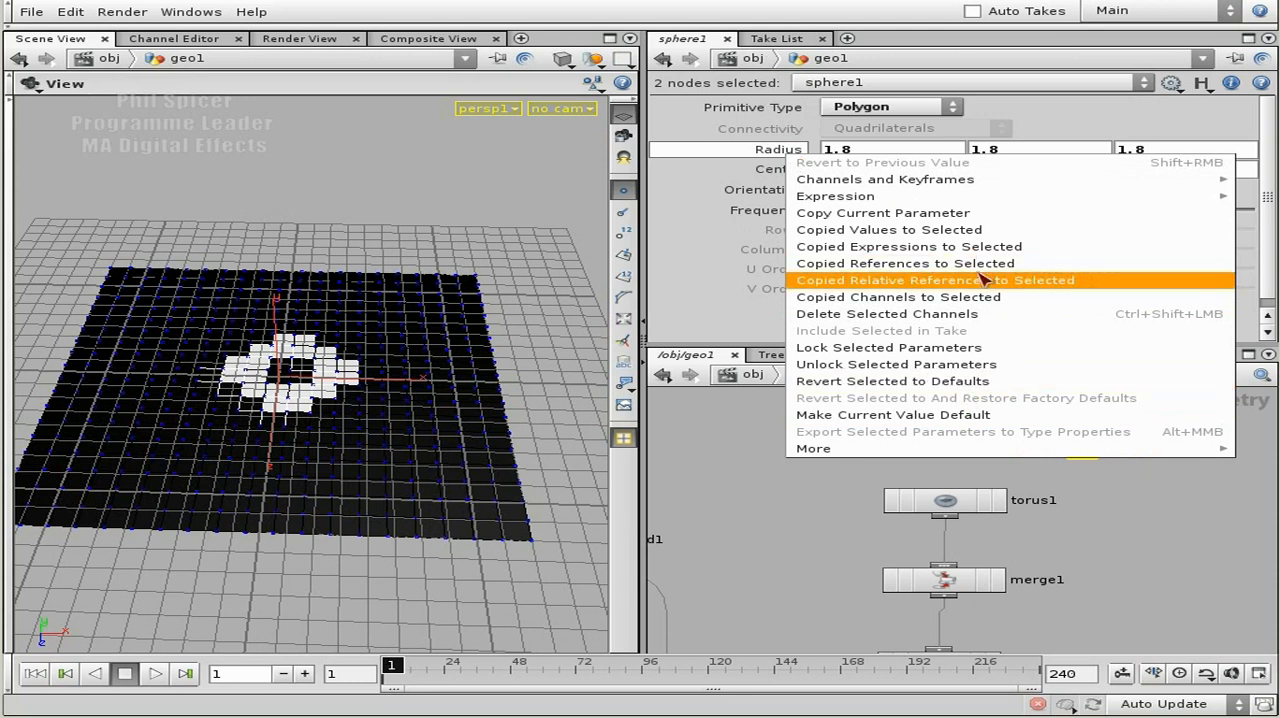
pyautogui.click(960, 384)
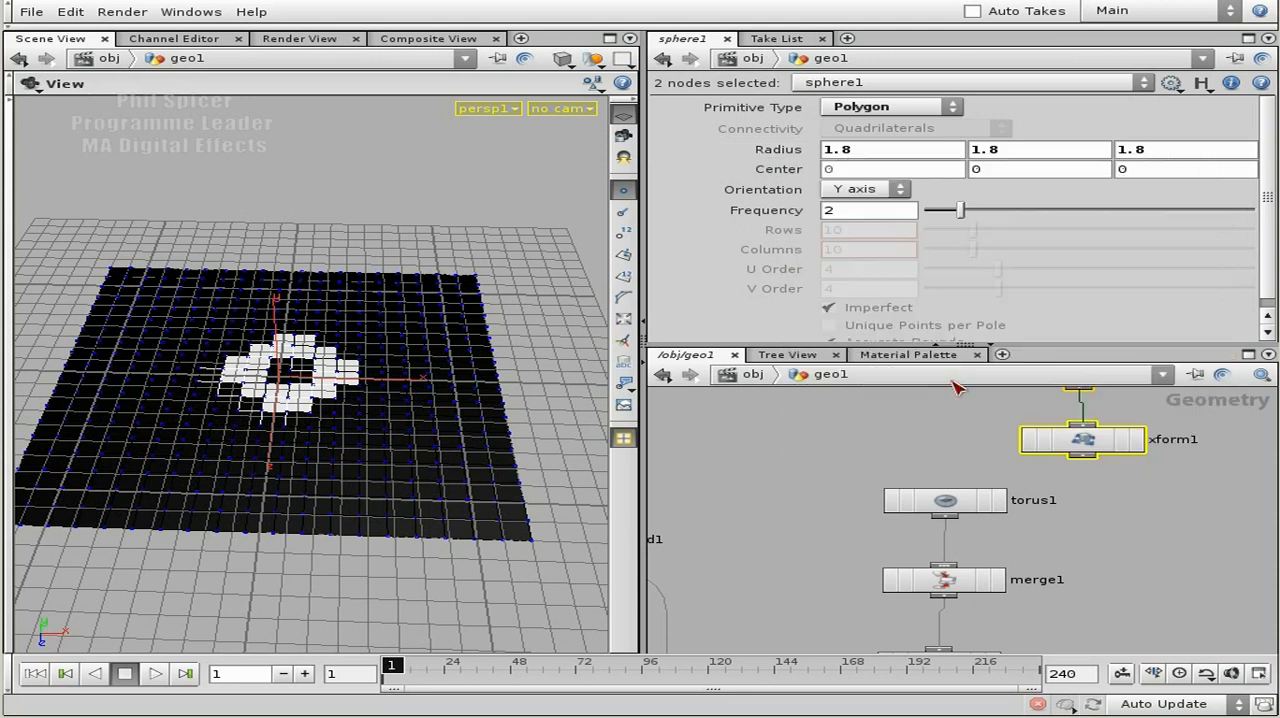
# Display torus1, make room below it, and insert a Transform node between torus1 and merge1.
pyautogui.click(998, 500)
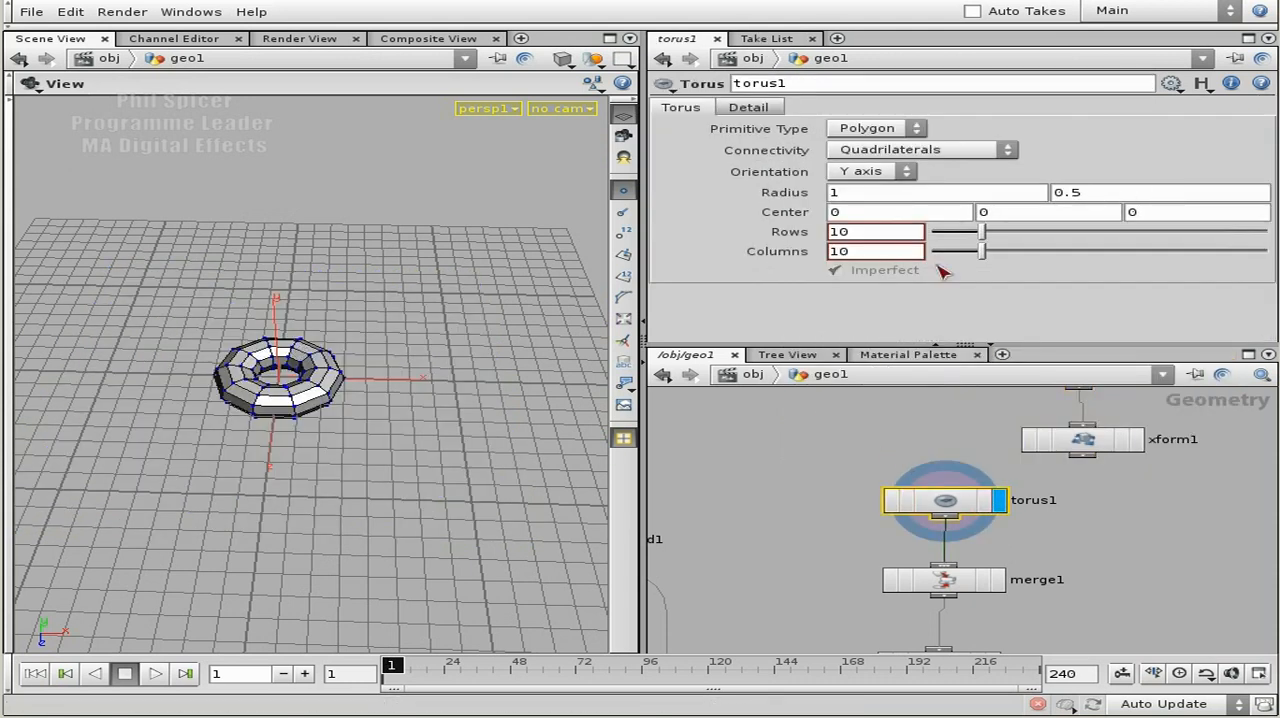
pyautogui.moveTo(950, 512); pyautogui.dragTo(946, 459)
pyautogui.moveTo(1088, 458); pyautogui.dragTo(1123, 443)
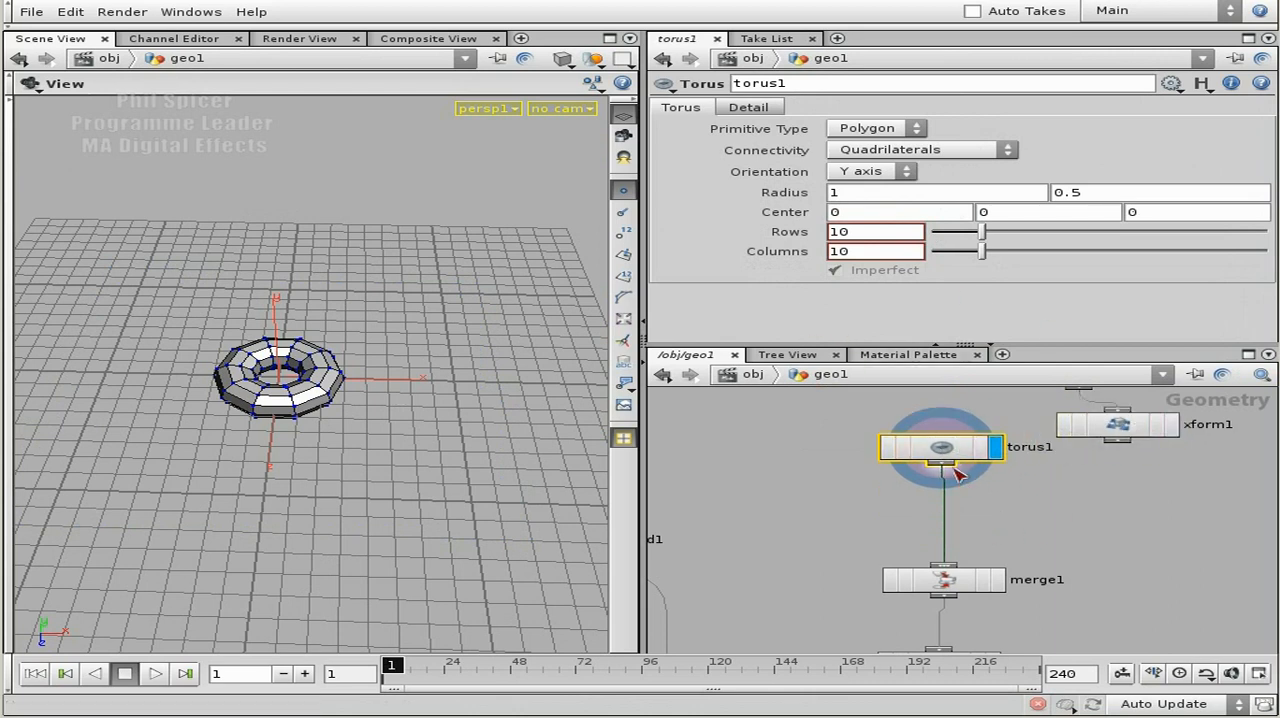
pyautogui.press('Tab')
pyautogui.write('tra')
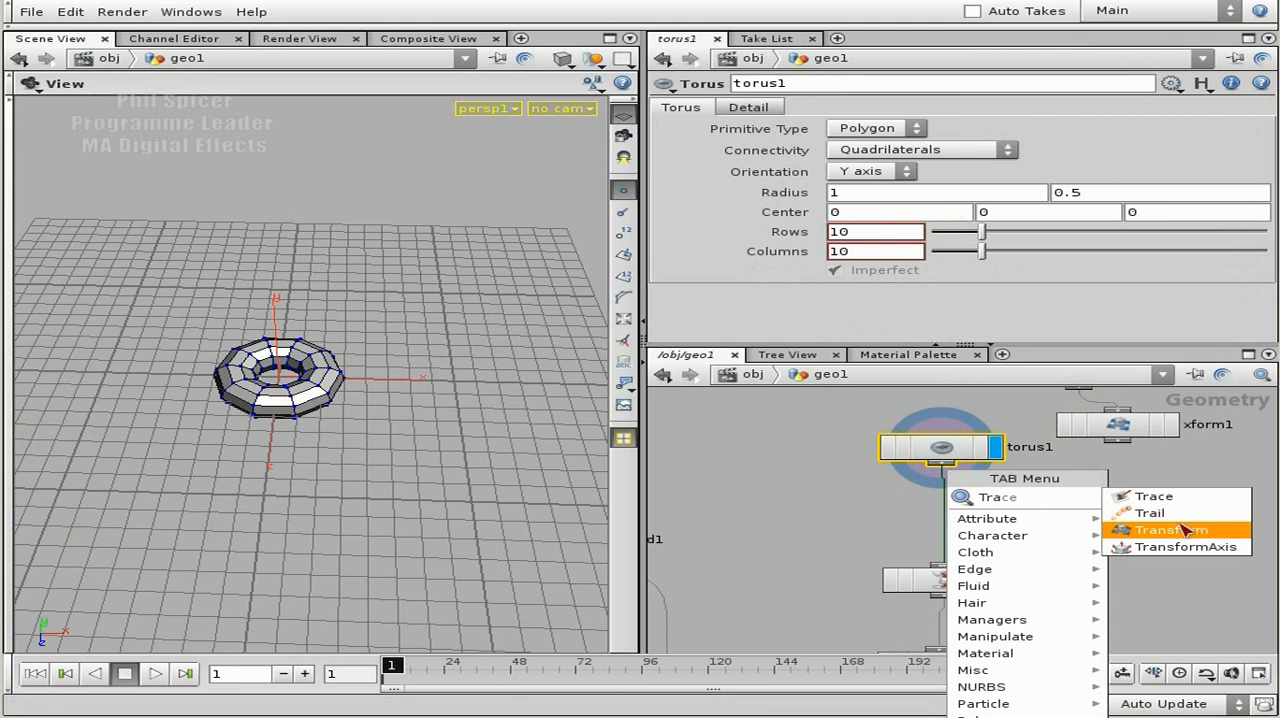
pyautogui.click(1130, 522)
pyautogui.click(978, 536)
pyautogui.moveTo(976, 532); pyautogui.dragTo(942, 527)
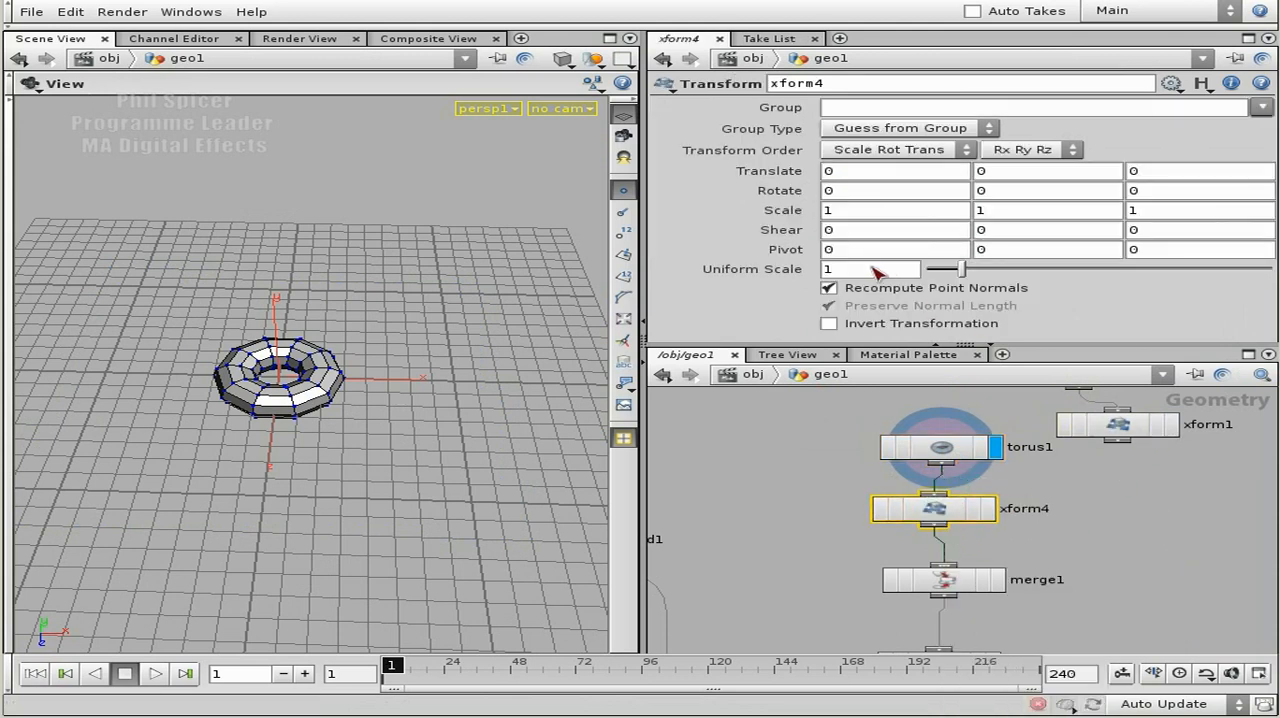
# Set the Uniform Scale of the new Transform node below torus1 to $FF.
pyautogui.click(824, 270)
pyautogui.write('$')
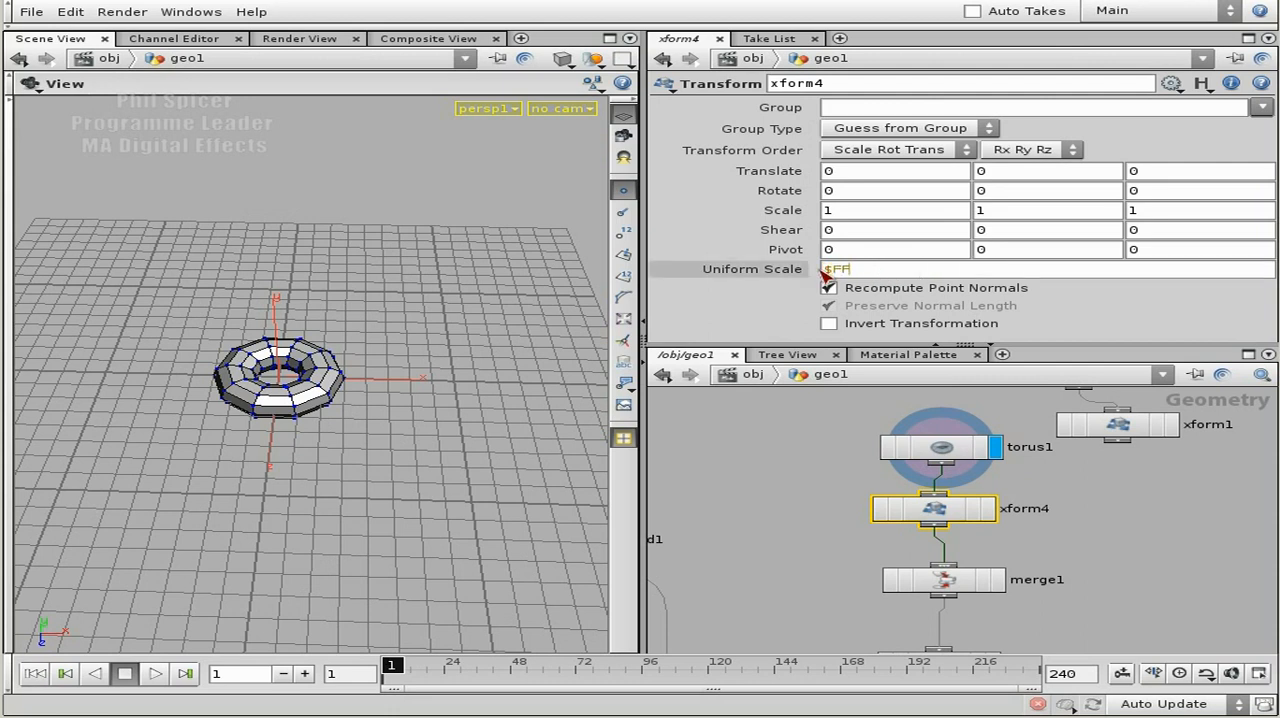
pyautogui.write('FF')
pyautogui.press('Return')
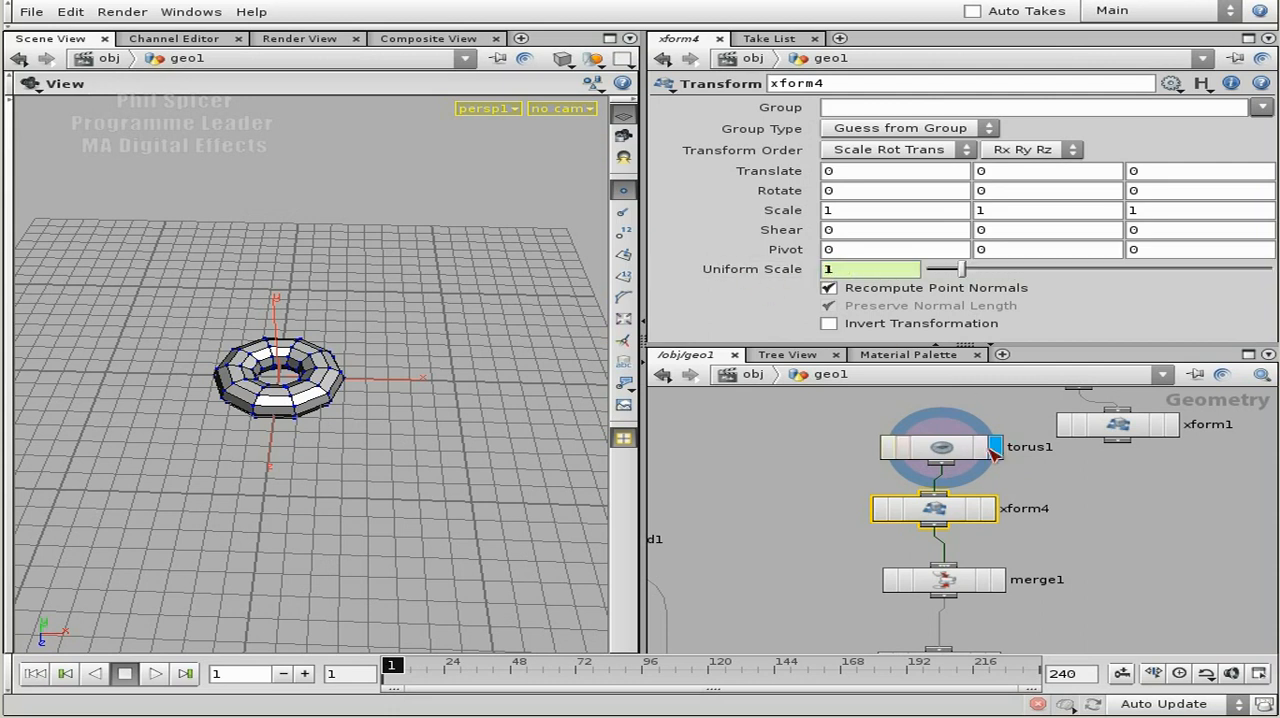
# Display xform4, play the animation, rewind it, and scrub to frame 11 to inspect the scaled torus.
pyautogui.click(988, 509)
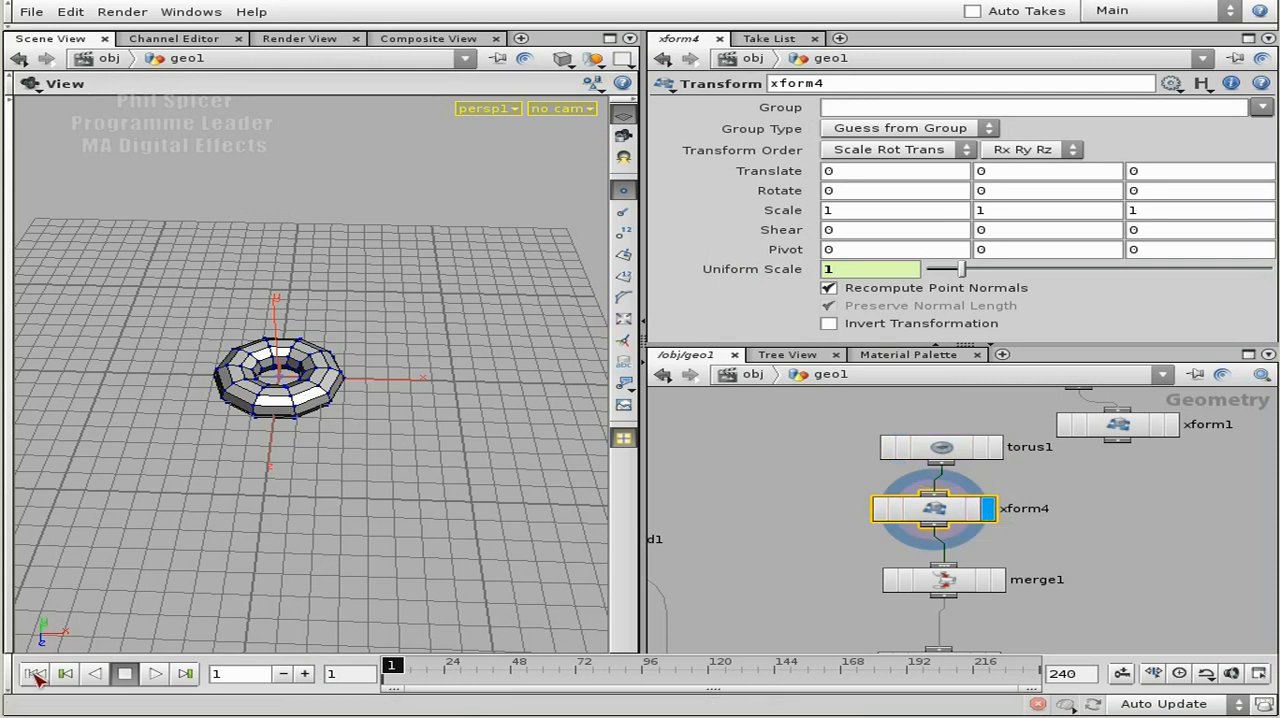
pyautogui.click(151, 675)
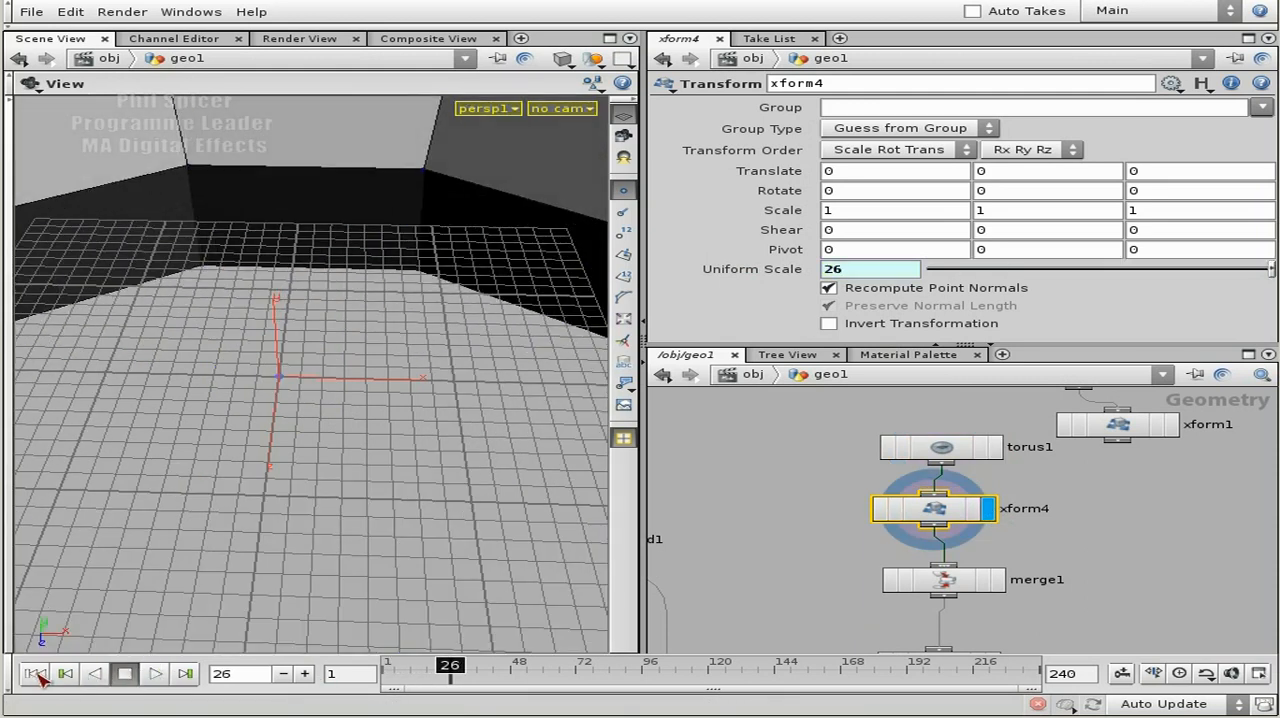
pyautogui.click(35, 675)
pyautogui.moveTo(305, 342); pyautogui.dragTo(323, 500)
pyautogui.moveTo(392, 672); pyautogui.dragTo(414, 672)
pyautogui.moveTo(335, 448); pyautogui.dragTo(352, 450, button='right')
pyautogui.moveTo(352, 450); pyautogui.dragTo(403, 452)
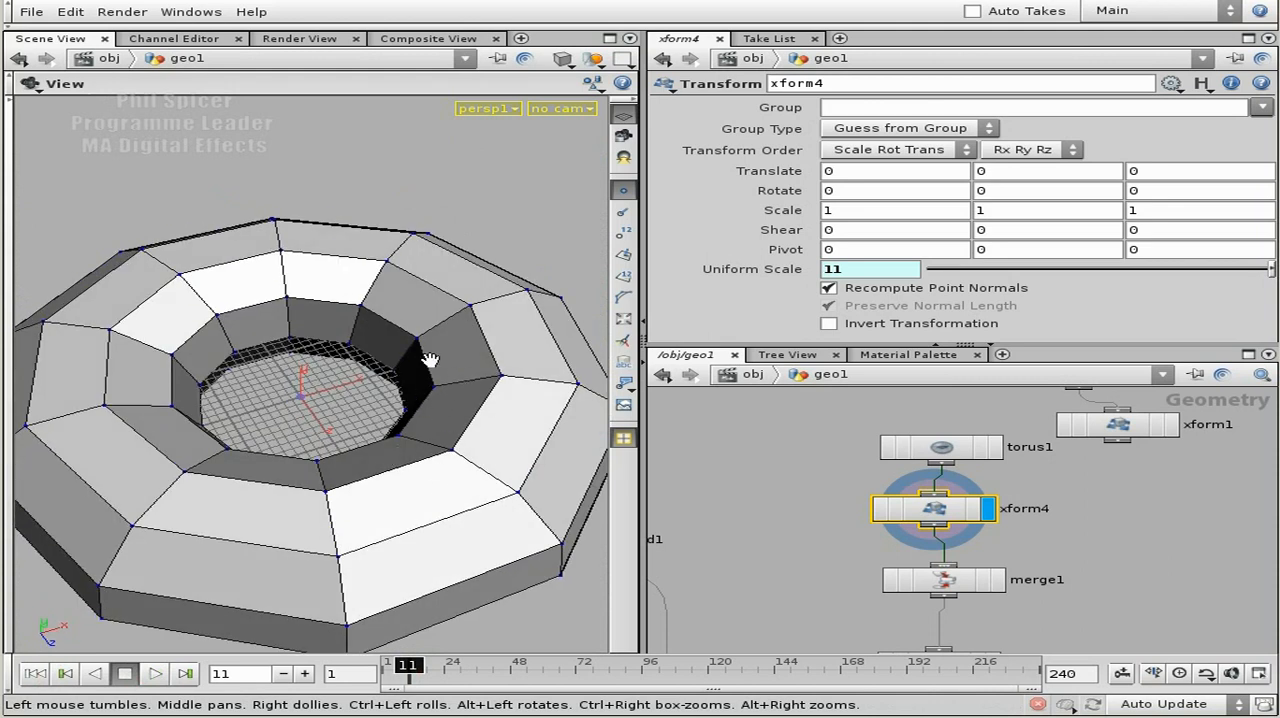
pyautogui.moveTo(430, 360); pyautogui.dragTo(369, 445)
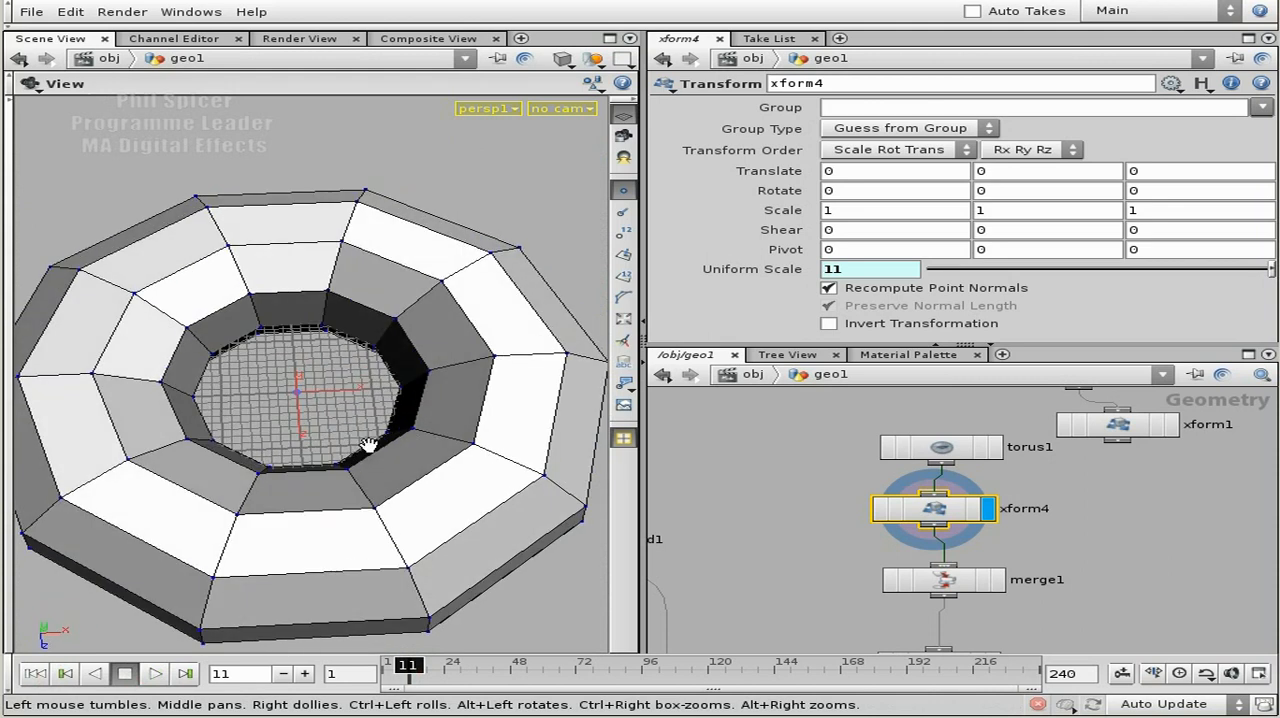
# Set the first radius value of torus1 to $FF.
pyautogui.click(945, 455)
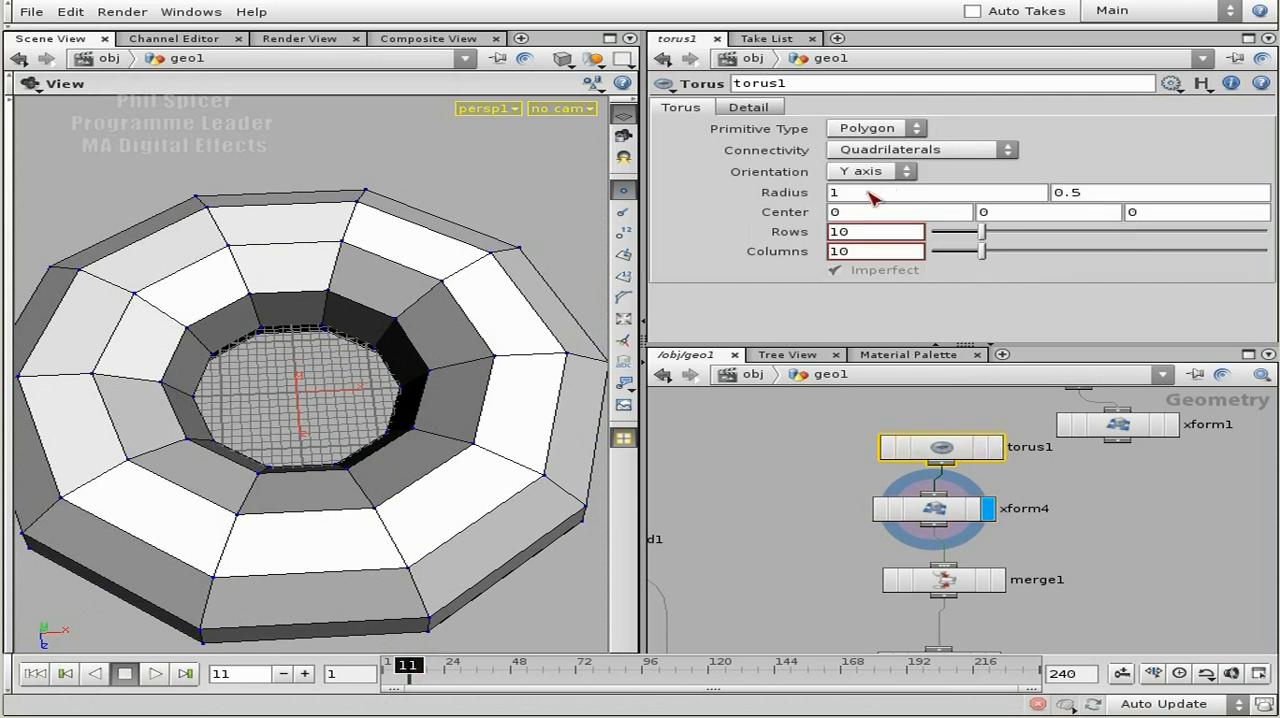
pyautogui.write('$')
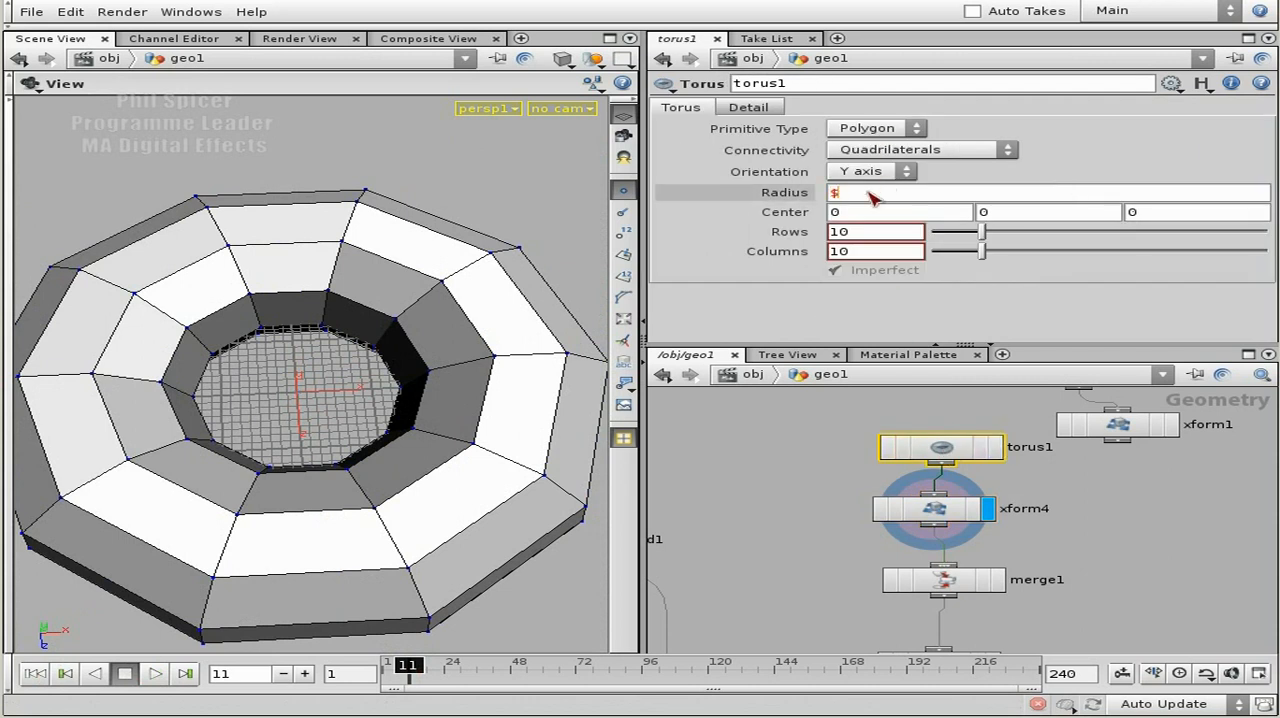
pyautogui.write('FF')
pyautogui.press('Return')
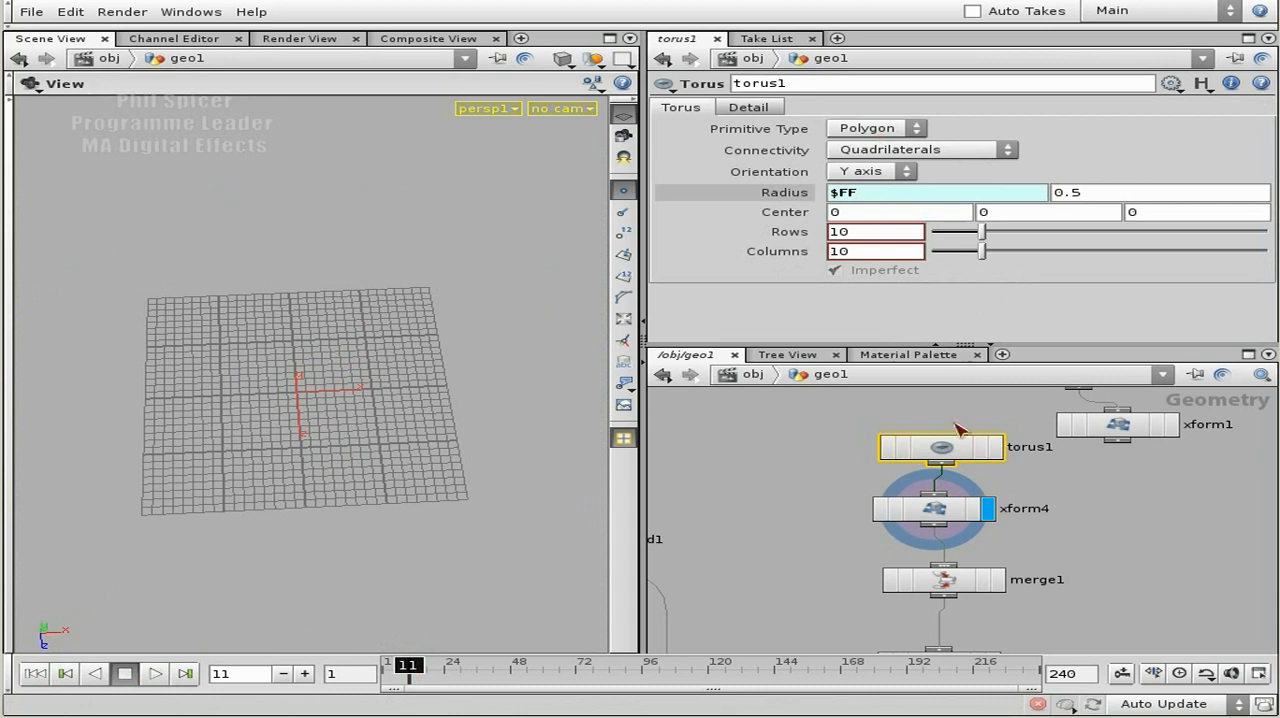
# Display torus1 and scrub back to frame 5 to inspect how its ring radius grows.
pyautogui.click(995, 448)
pyautogui.moveTo(410, 665)
pyautogui.mouseDown()
pyautogui.moveTo(388, 666)
pyautogui.moveTo(400, 667)
pyautogui.mouseUp()
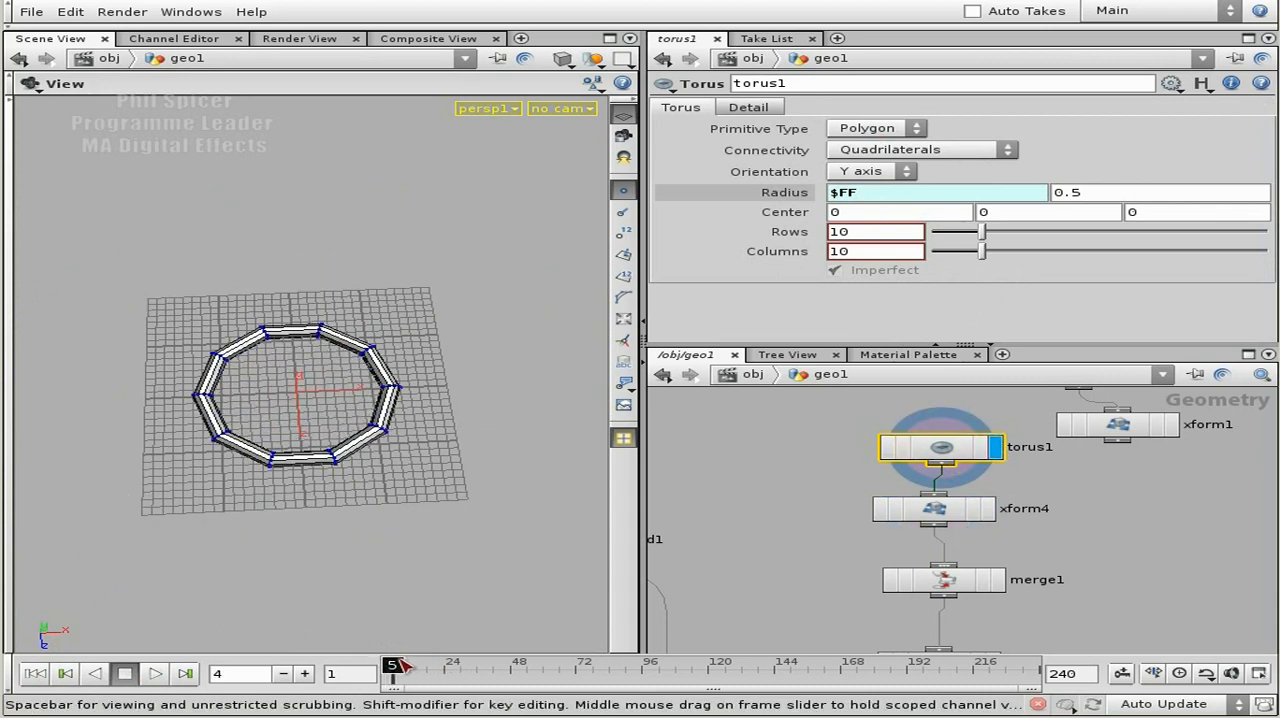
pyautogui.scroll(6, 300, 485)
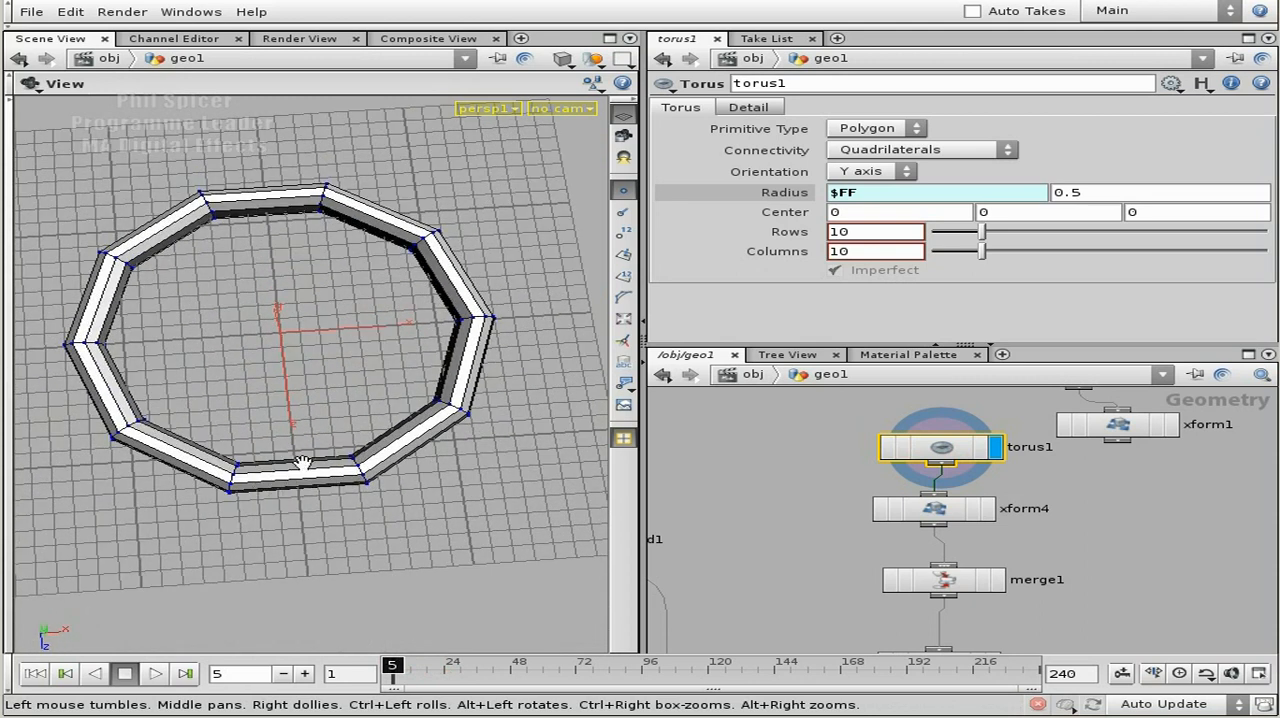
# Display xform4 and step from frame 1 to frame 3 to examine the combined radius and scale growth.
pyautogui.click(988, 512)
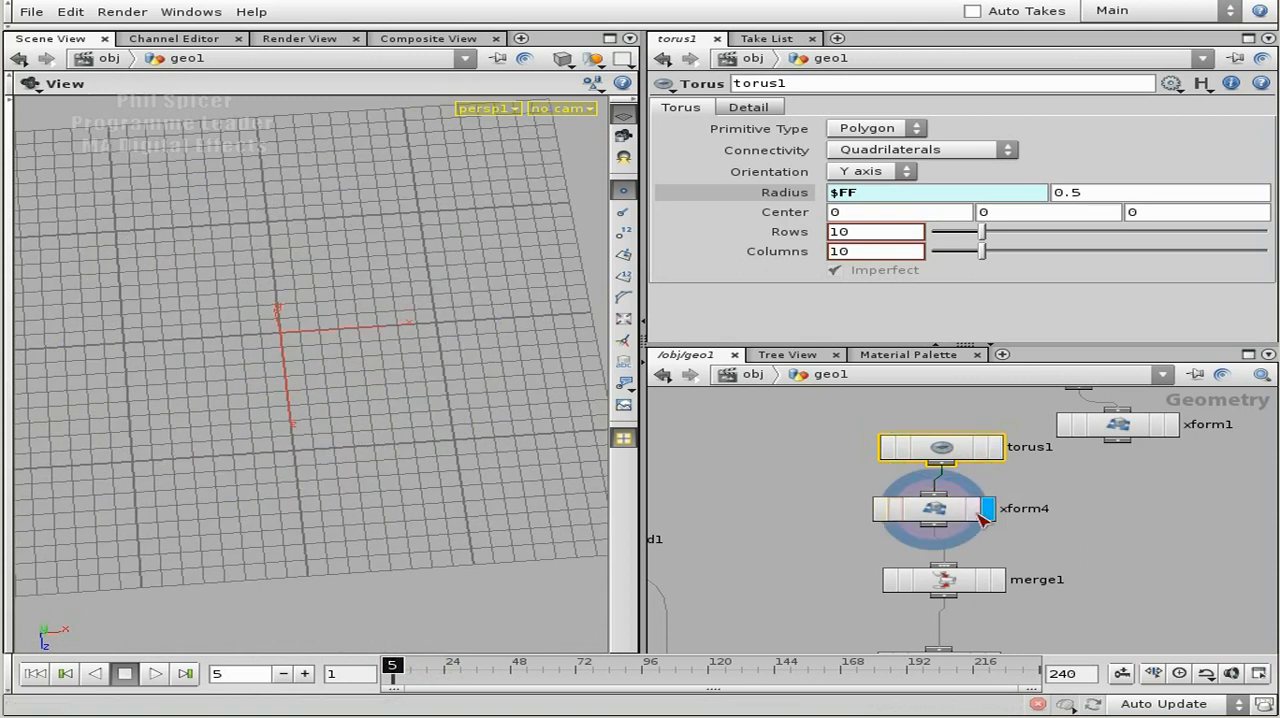
pyautogui.click(391, 672)
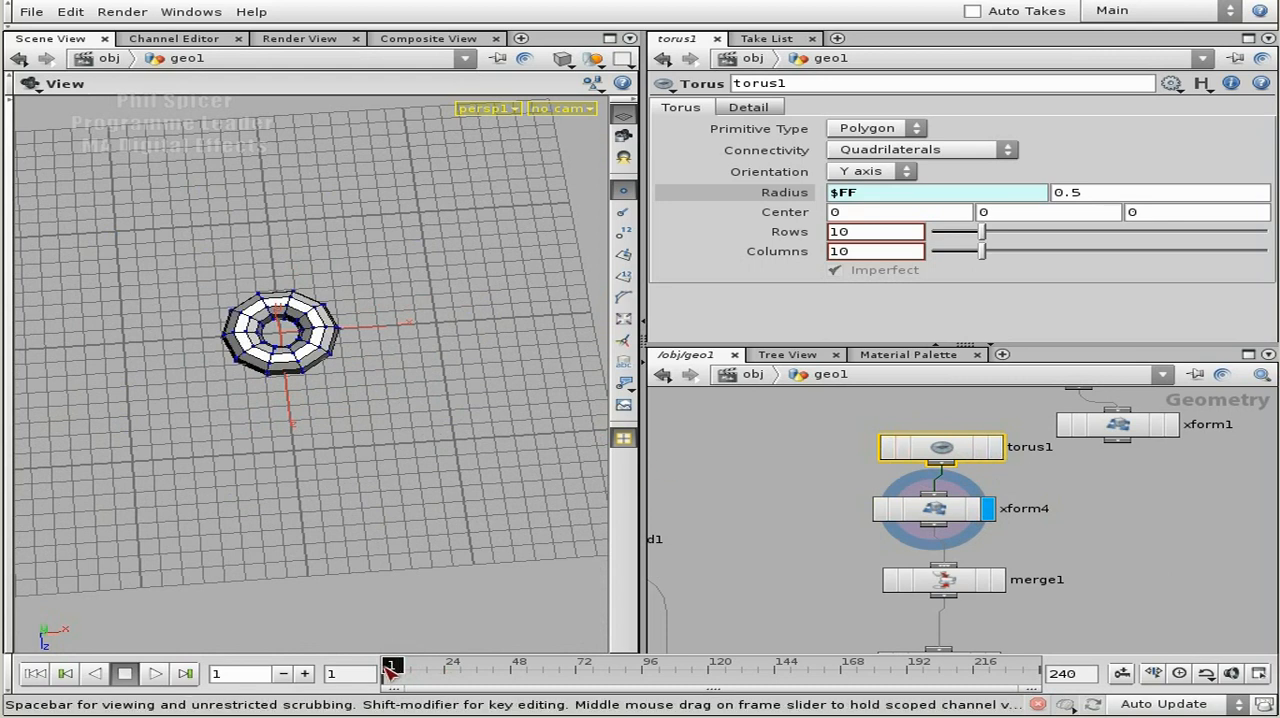
pyautogui.press('Right')
pyautogui.press('Right')
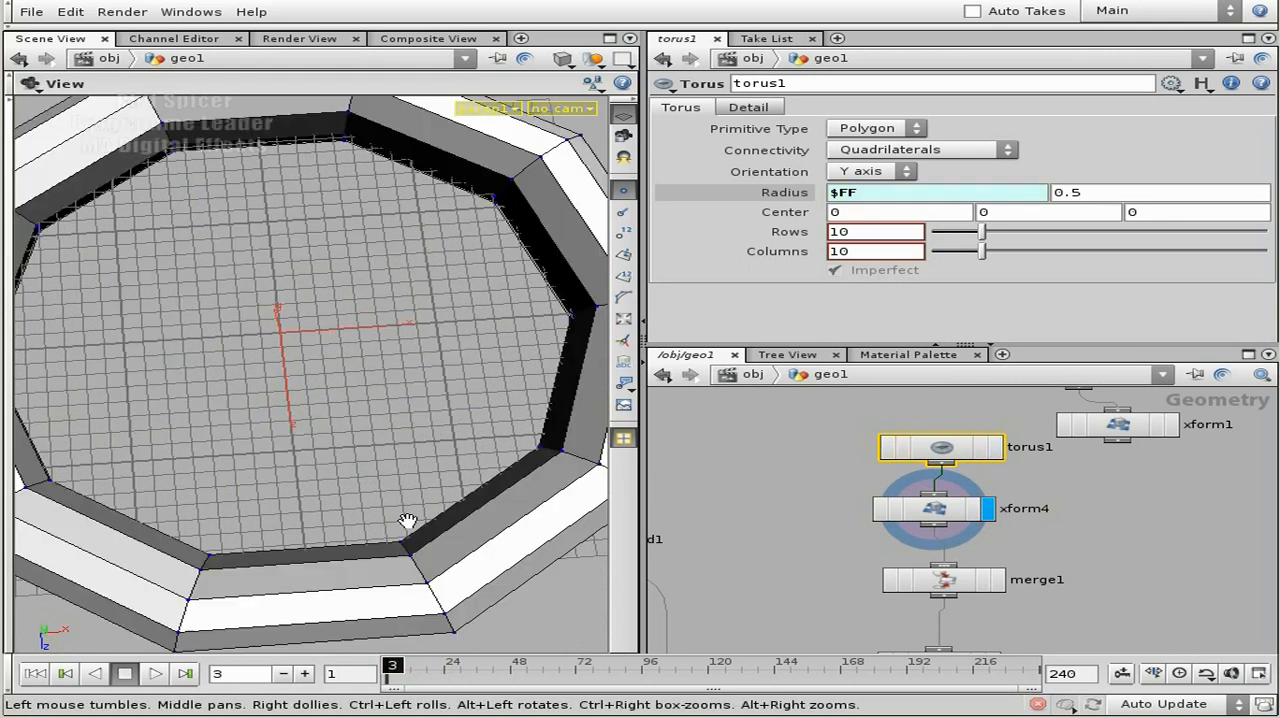
pyautogui.moveTo(407, 521); pyautogui.dragTo(336, 523)
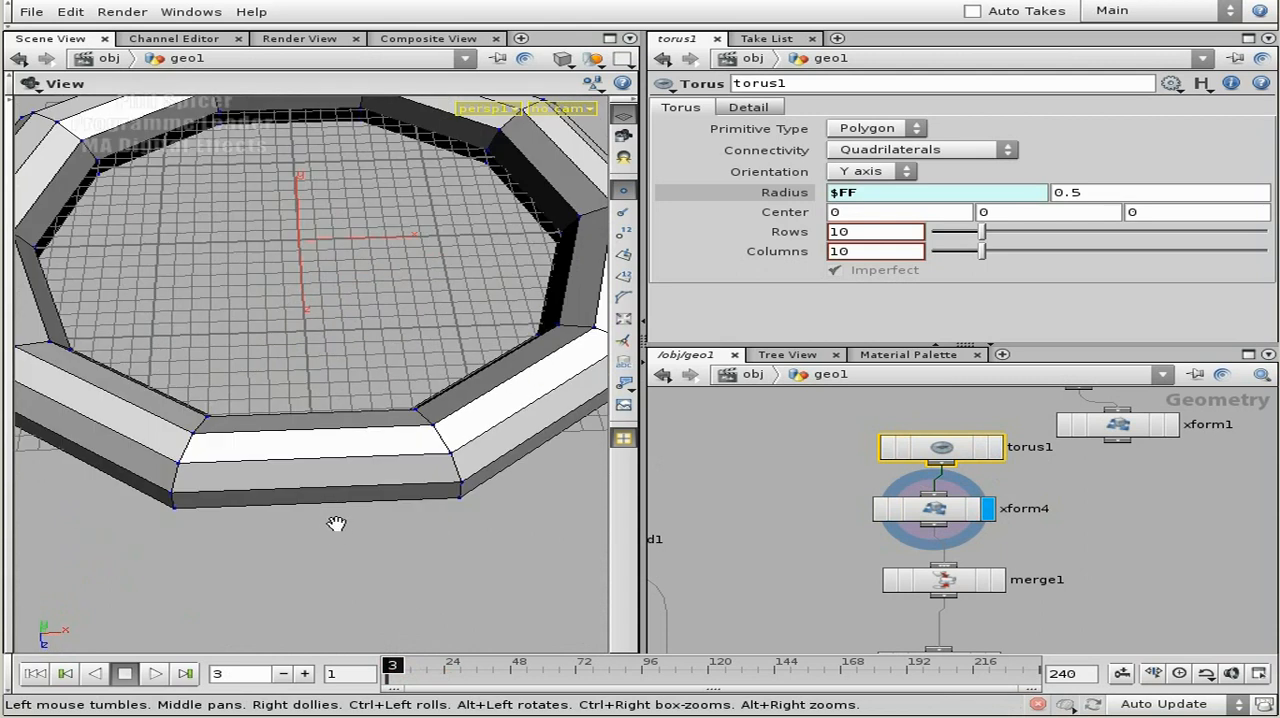
# Delete the xform4 node between torus1 and merge1.
pyautogui.click(1108, 524)
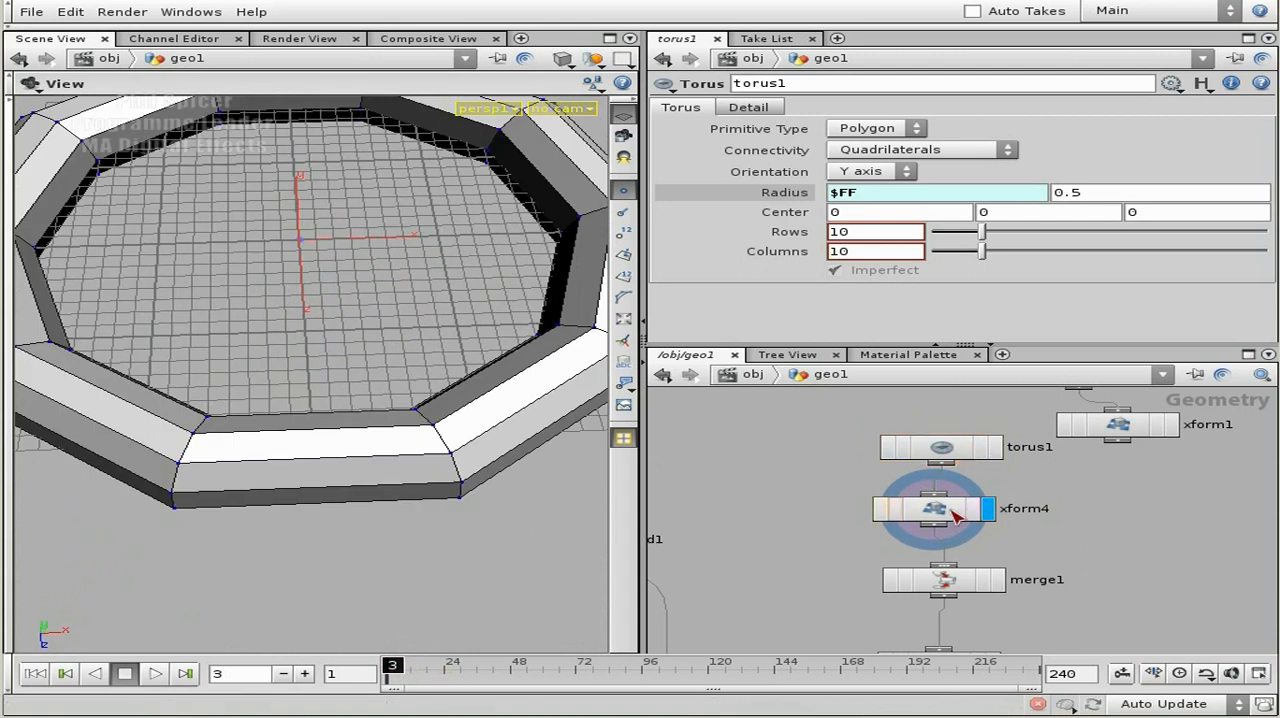
pyautogui.click(984, 516)
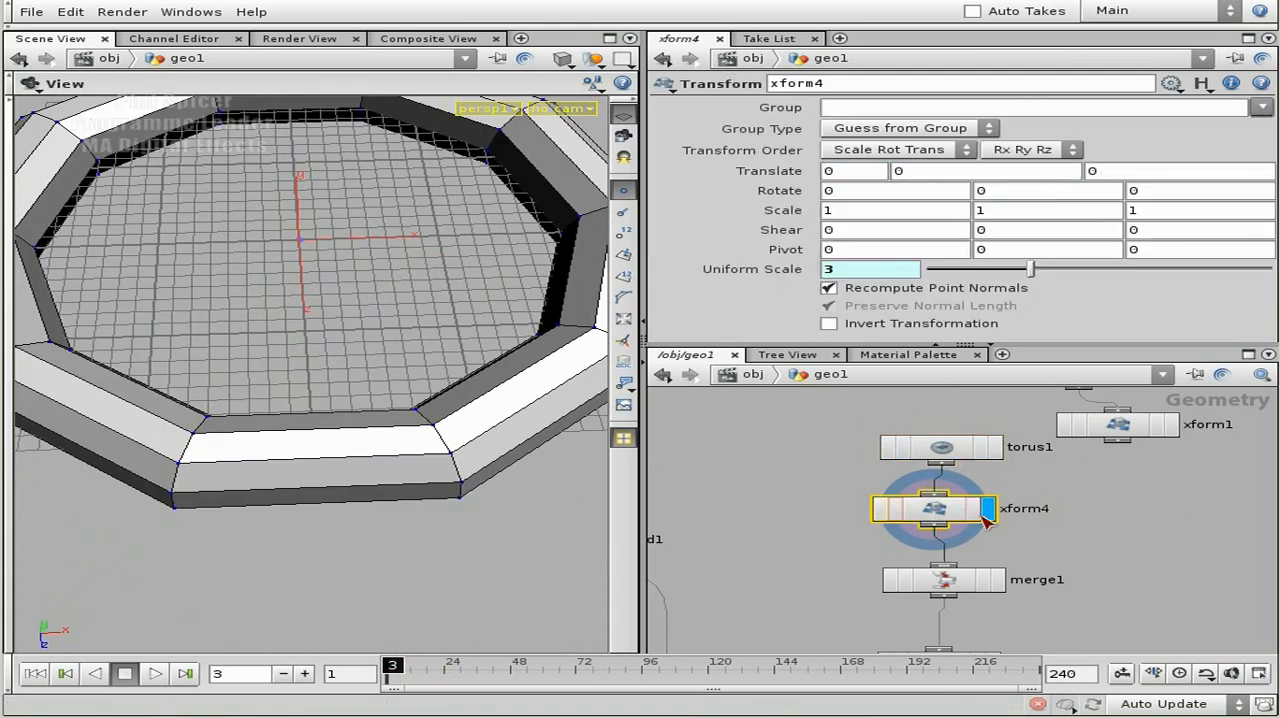
pyautogui.press('Delete')
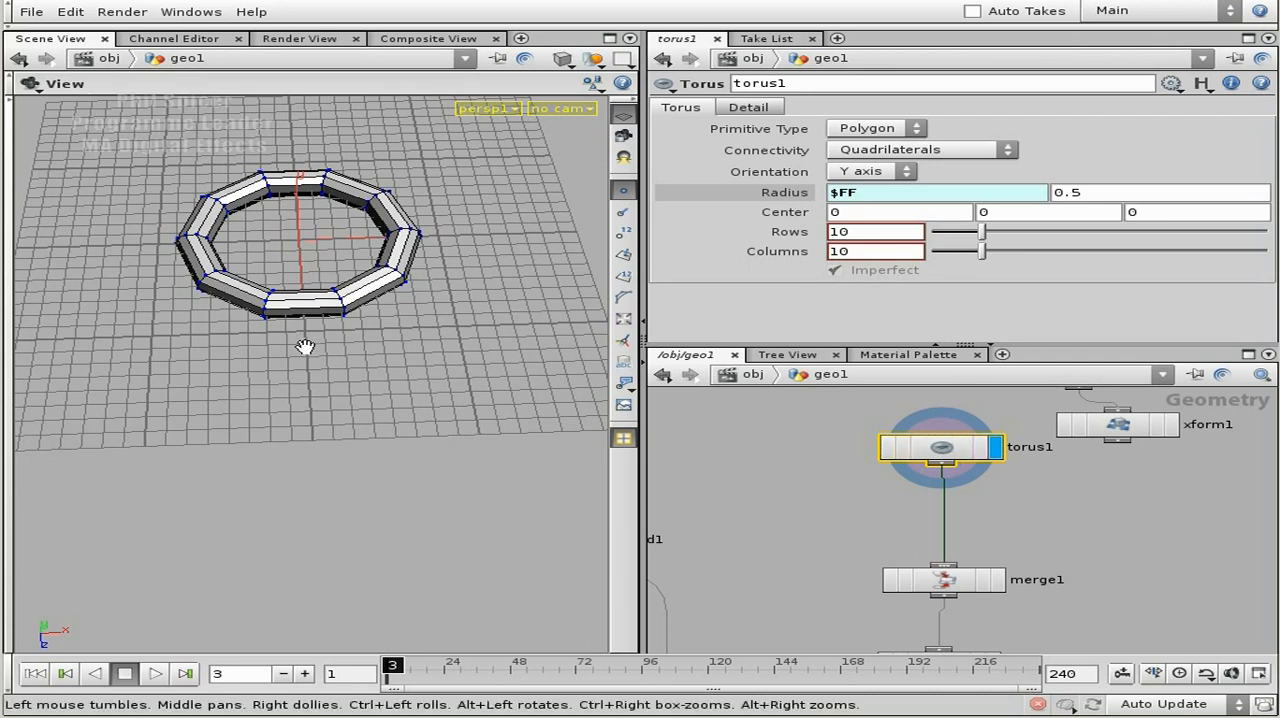
# Display jumpGrp and inspect the ring of coloured grid points at frame 3.
pyautogui.moveTo(1112, 577); pyautogui.dragTo(1117, 440, button='middle')
pyautogui.moveTo(1113, 438); pyautogui.dragTo(1092, 586, button='right')
pyautogui.moveTo(1090, 588); pyautogui.dragTo(1020, 522, button='middle')
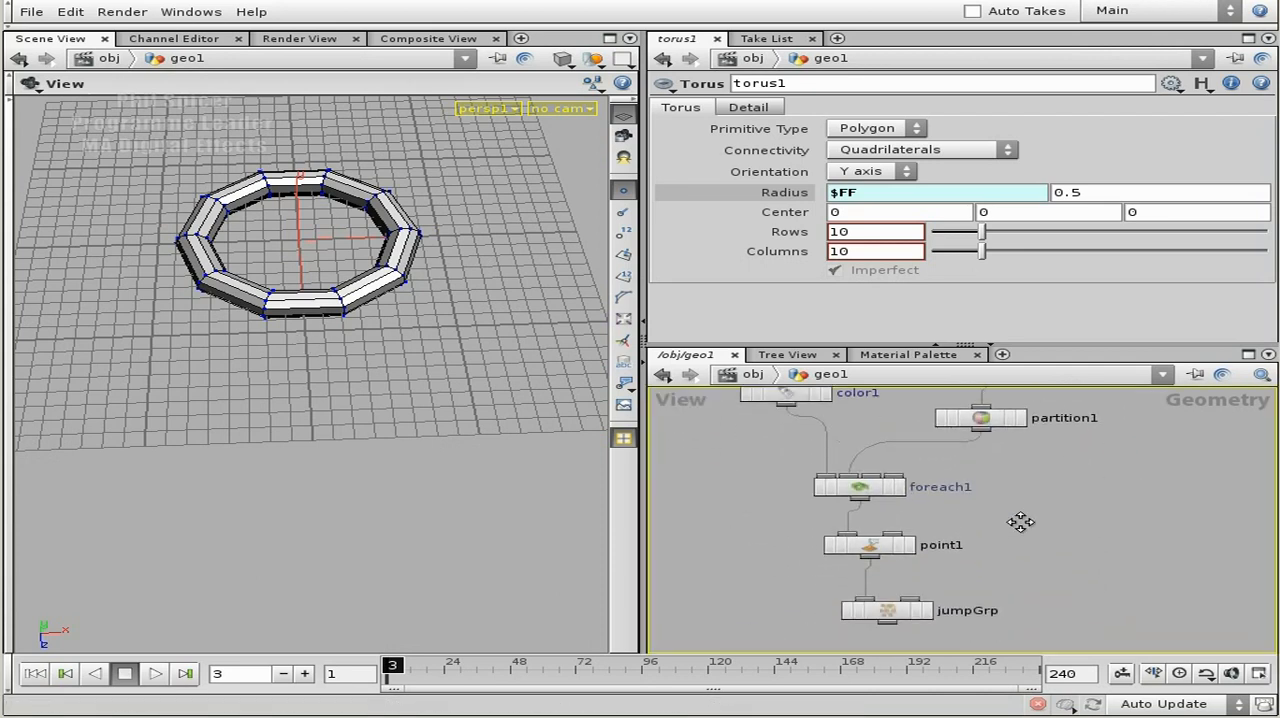
pyautogui.click(925, 546)
pyautogui.moveTo(300, 420); pyautogui.dragTo(389, 476)
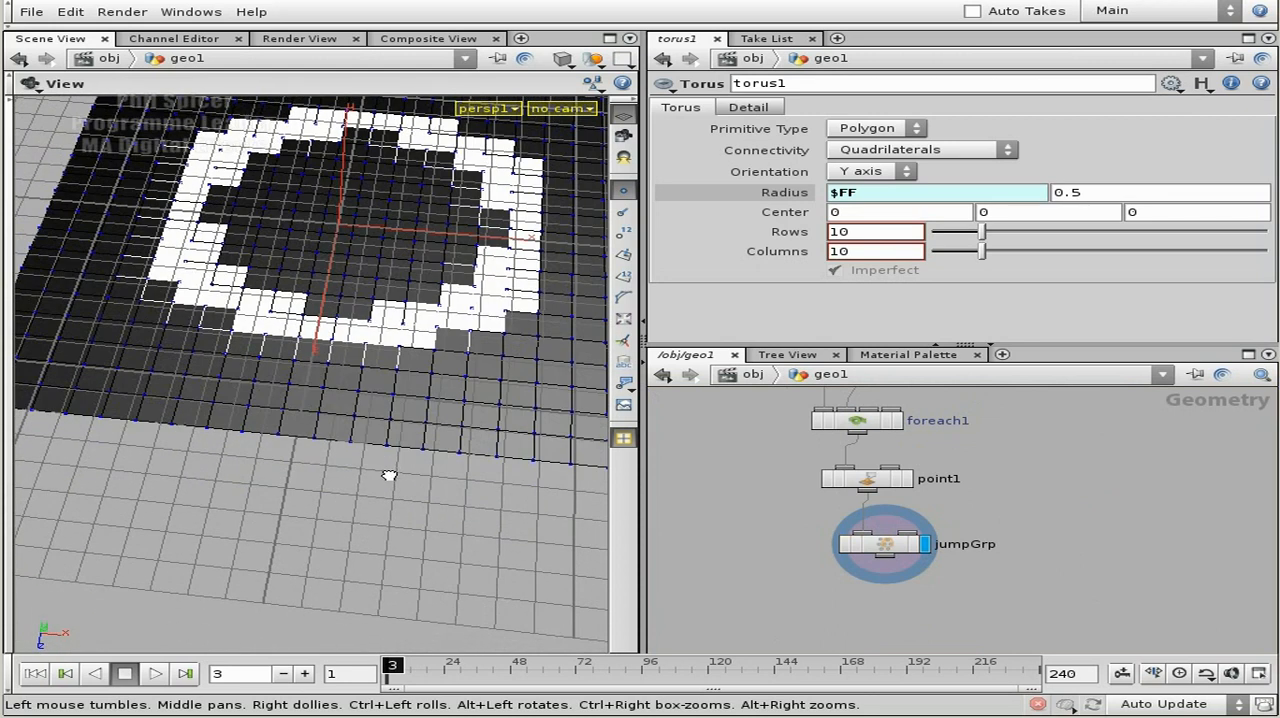
pyautogui.moveTo(452, 358); pyautogui.dragTo(522, 352)
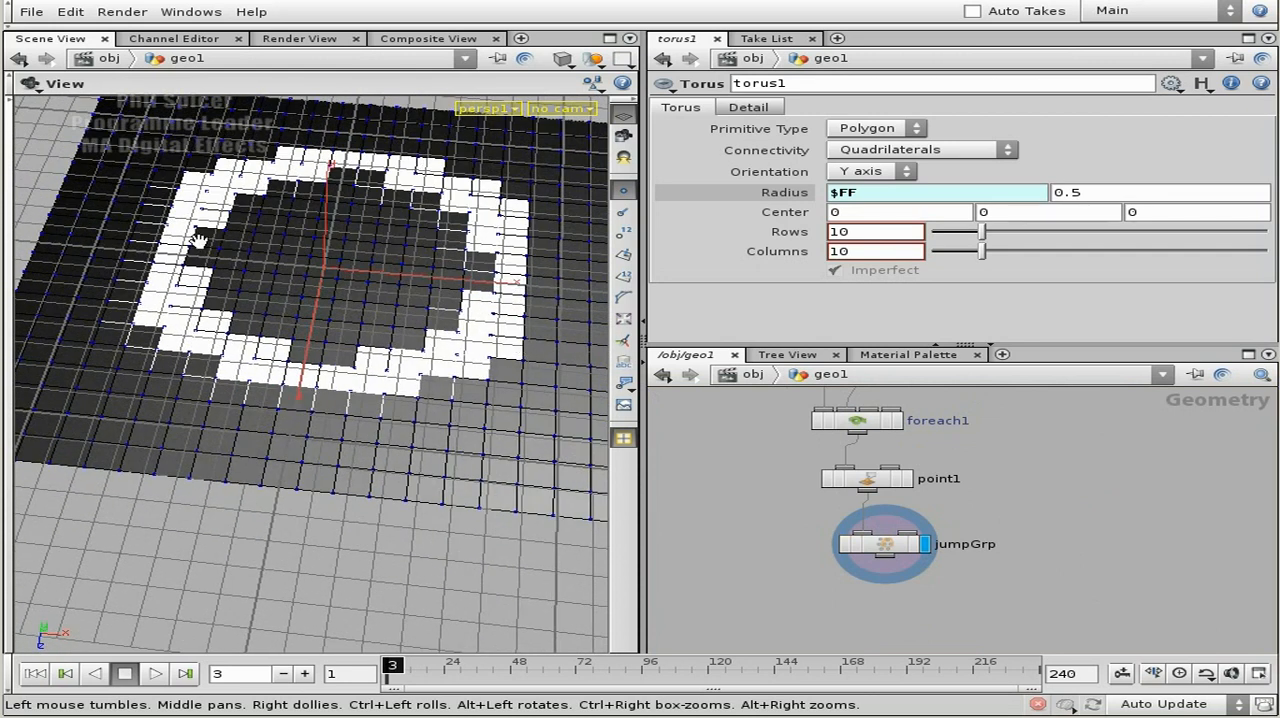
# Show torus1 as a template wireframe over the coloured grid to compare their shapes.
pyautogui.moveTo(1031, 472); pyautogui.dragTo(1024, 603, button='middle')
pyautogui.moveTo(1055, 498); pyautogui.dragTo(1055, 630, button='middle')
pyautogui.moveTo(1063, 477); pyautogui.dragTo(1067, 494, button='middle')
pyautogui.click(1010, 427)
pyautogui.moveTo(330, 510); pyautogui.dragTo(218, 413)
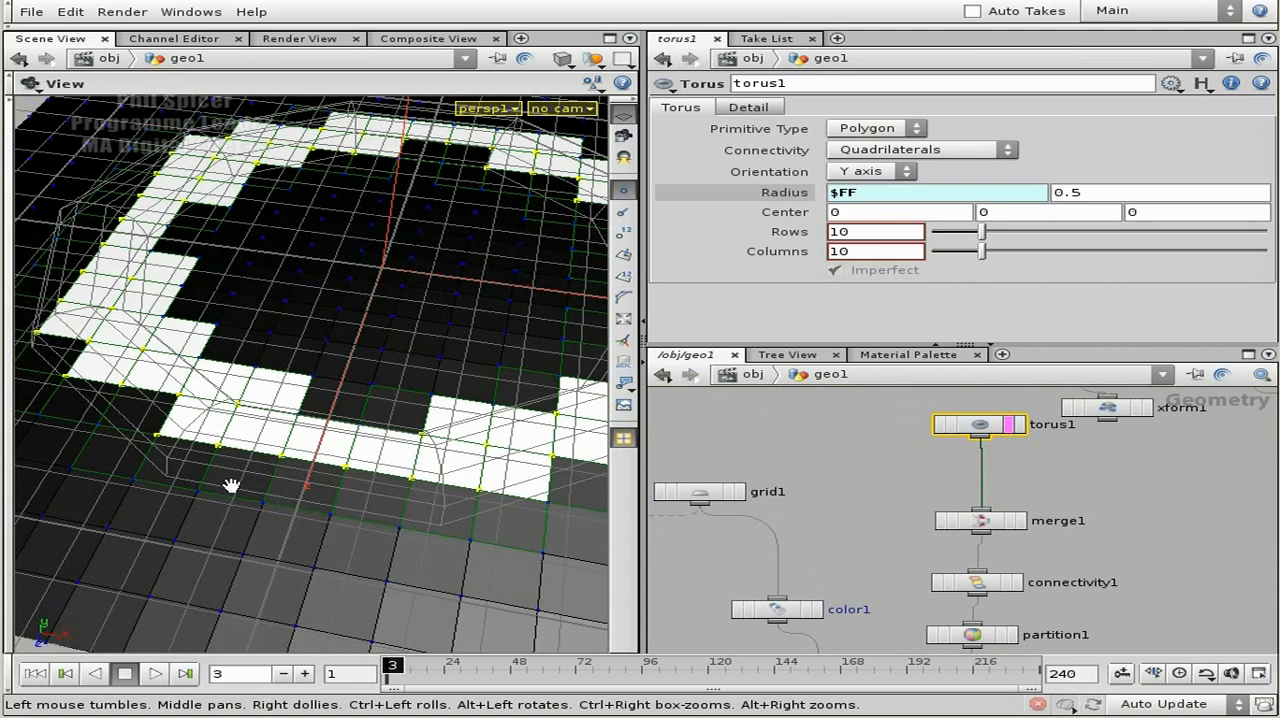
# Change the primitive type of torus1 to NURBS and turn off its template display.
pyautogui.click(878, 131)
pyautogui.click(878, 183)
pyautogui.moveTo(493, 431); pyautogui.dragTo(441, 458, button='right')
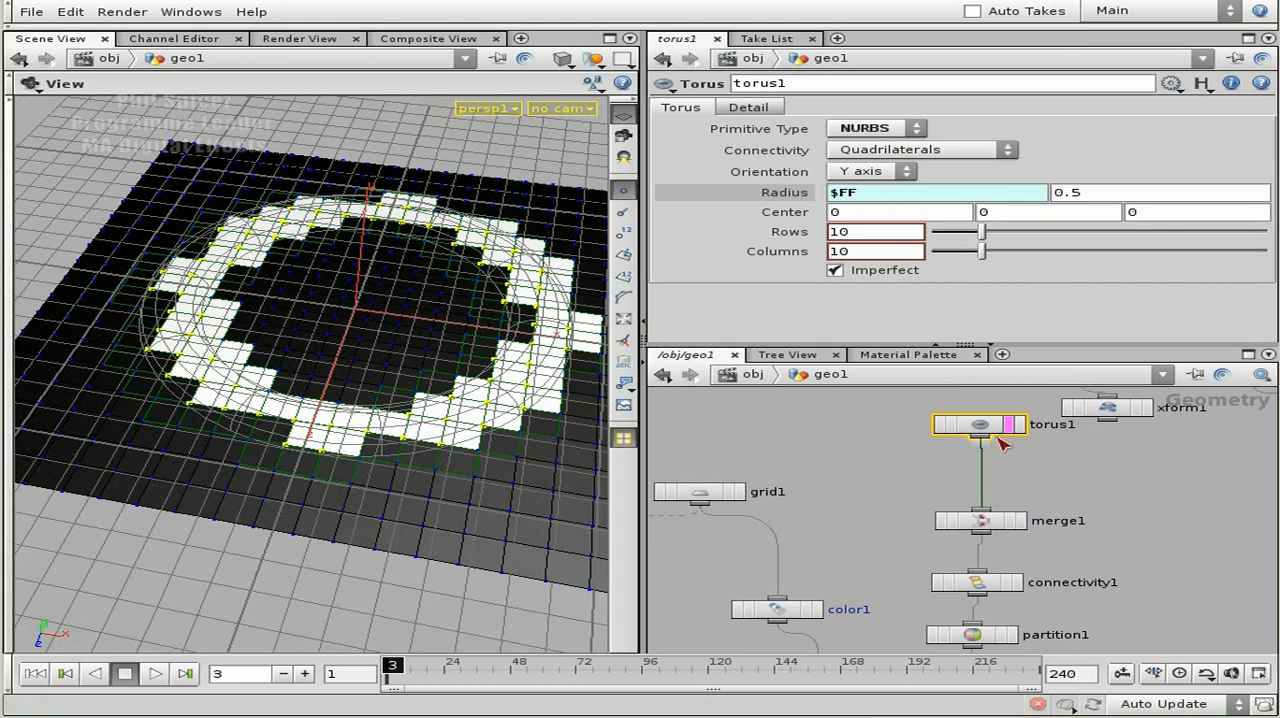
pyautogui.click(1009, 425)
pyautogui.moveTo(1120, 529); pyautogui.dragTo(1074, 441, button='middle')
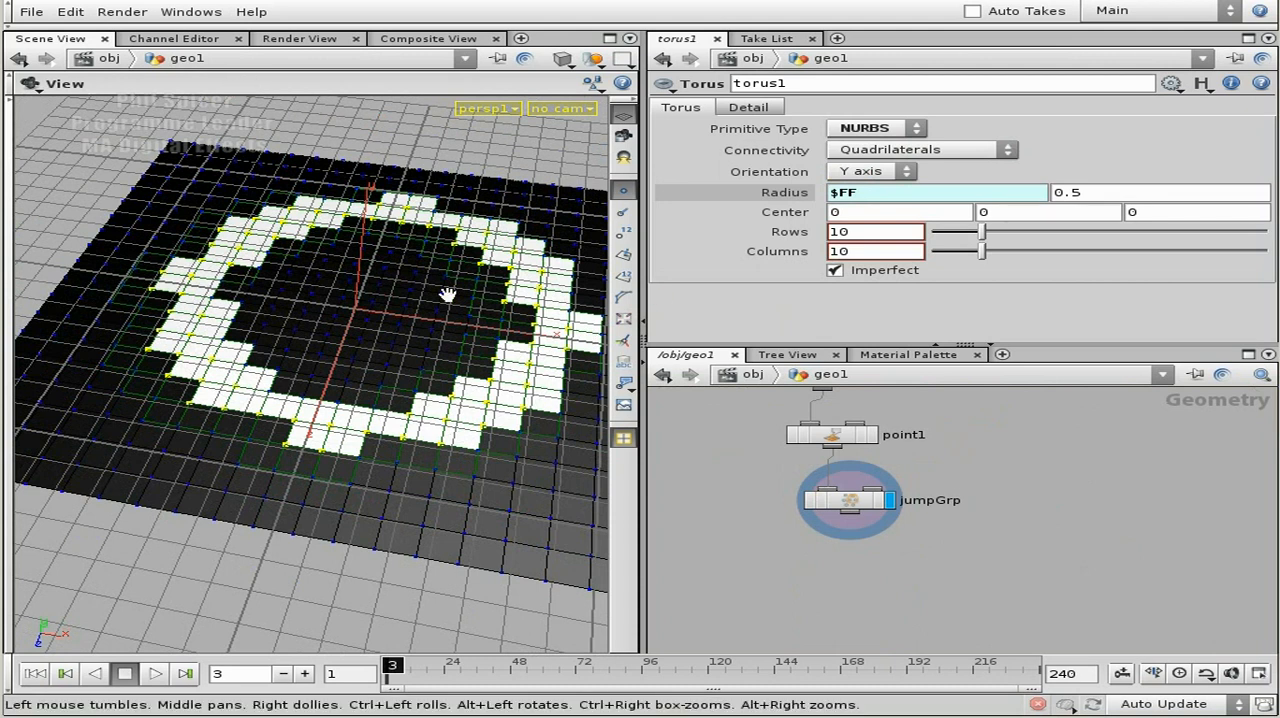